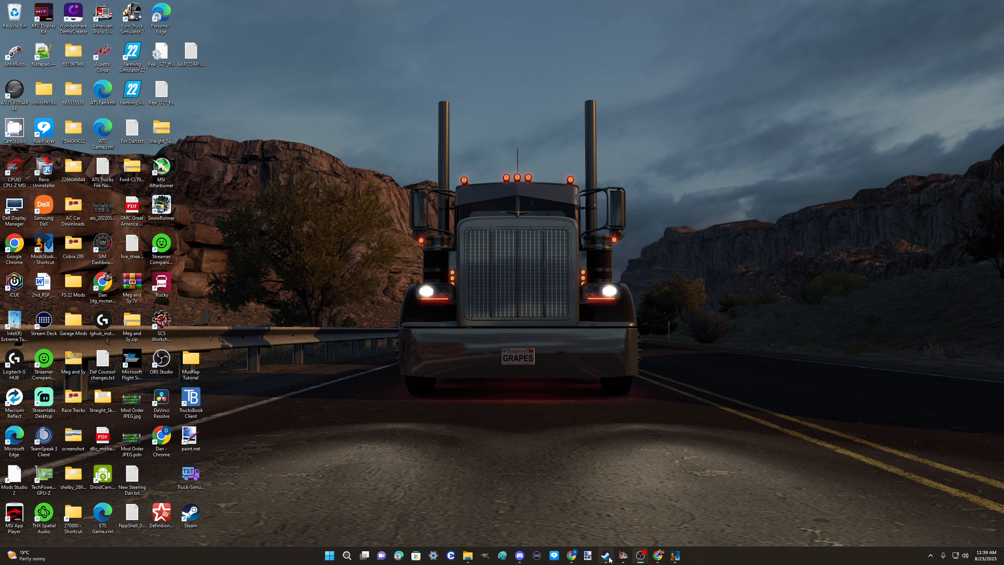
Switch to Mods Studio 2 and start a new ATS mod project.
click(676, 557)
drag(671, 201, 607, 207)
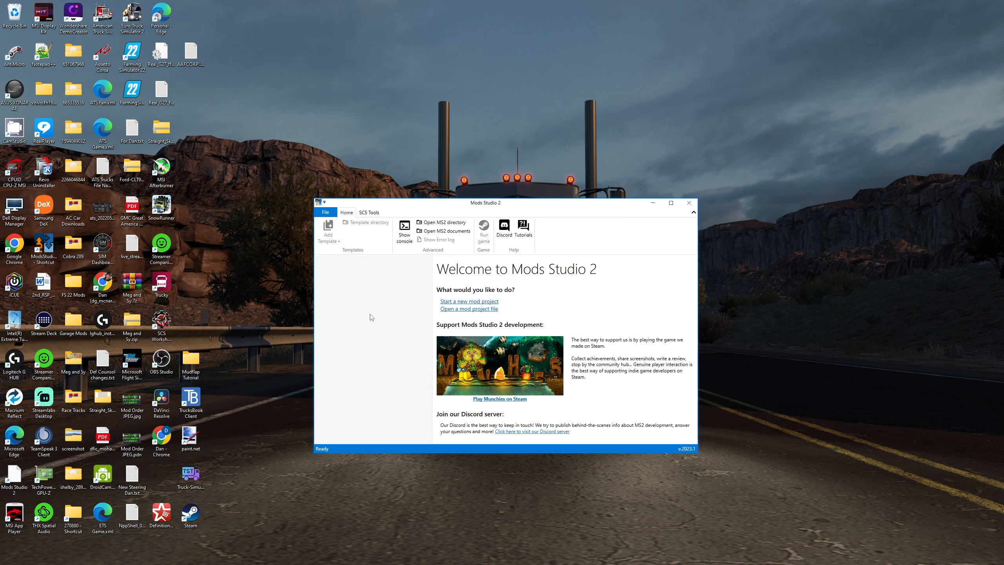
click(460, 303)
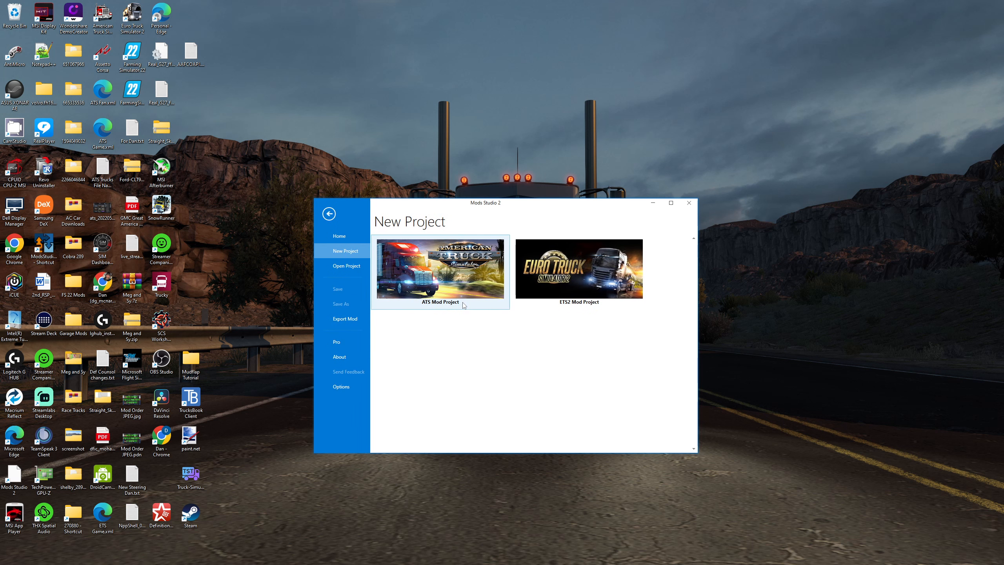
click(452, 279)
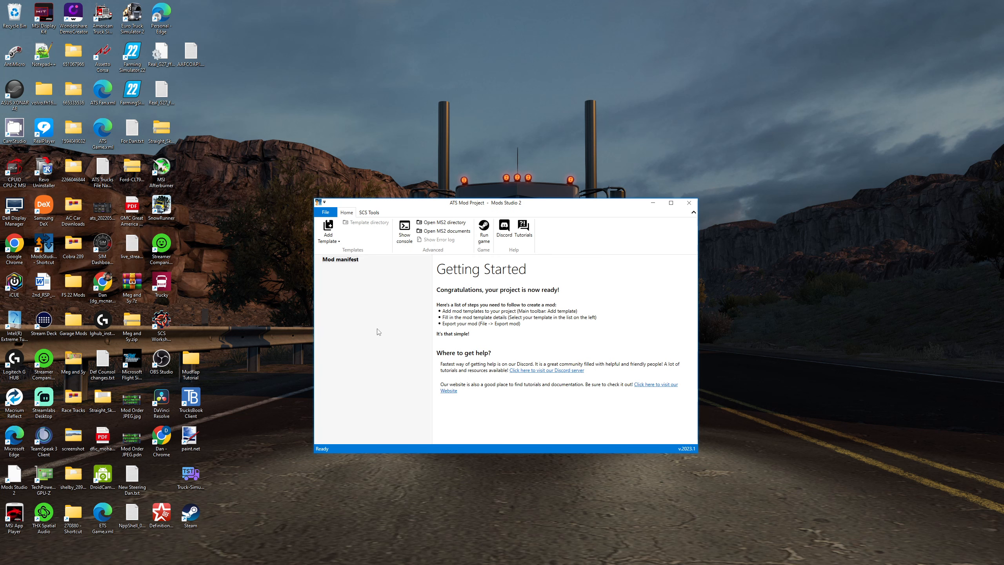
Fill in the mod manifest with the name Mudflap Tutorial, the author's name and version V1.
click(348, 262)
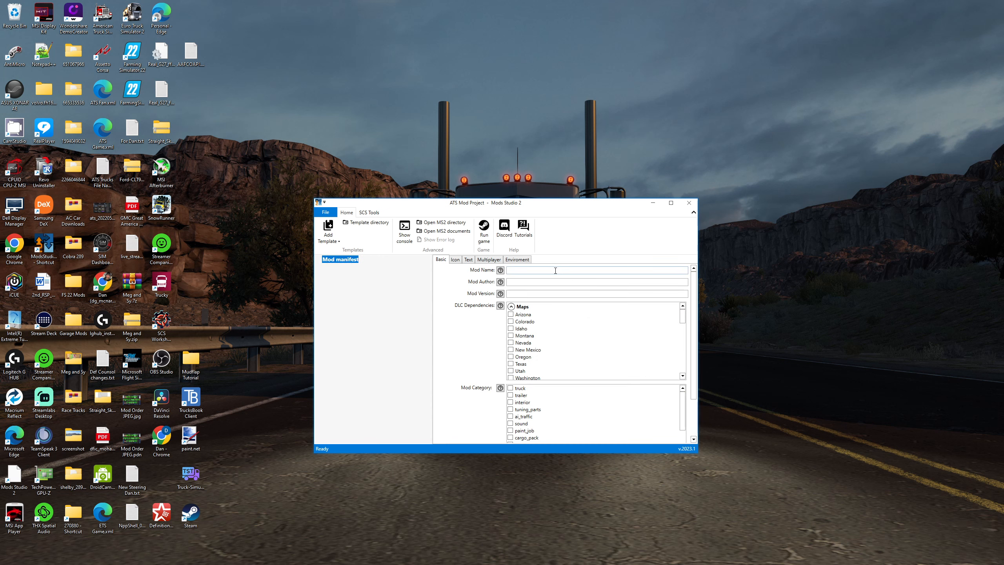
click(541, 270)
text(Mudflap Tutorial)
click(526, 281)
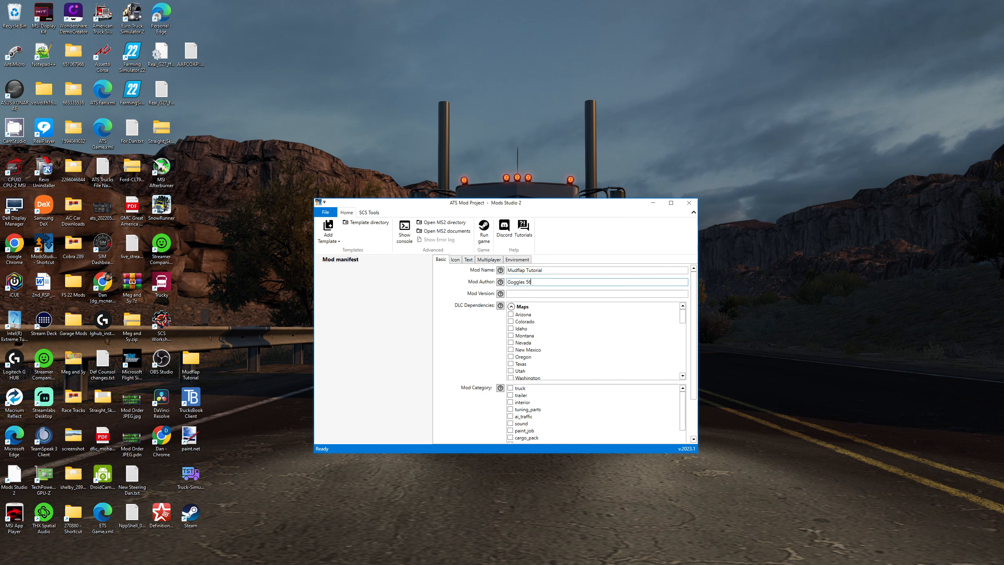
click(530, 294)
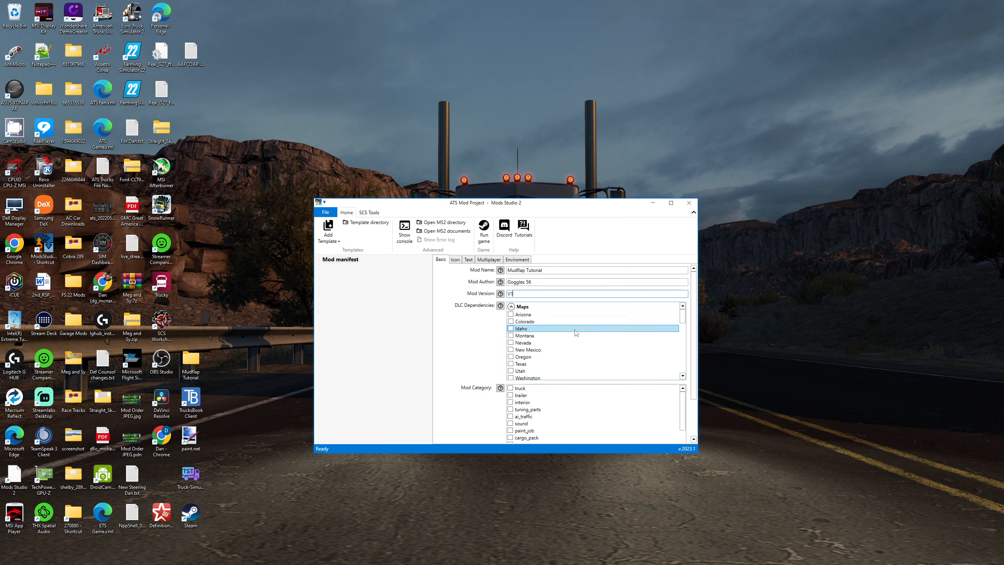
Assign the mod to the tuning_parts category and review the manifest's icon and description settings.
click(513, 411)
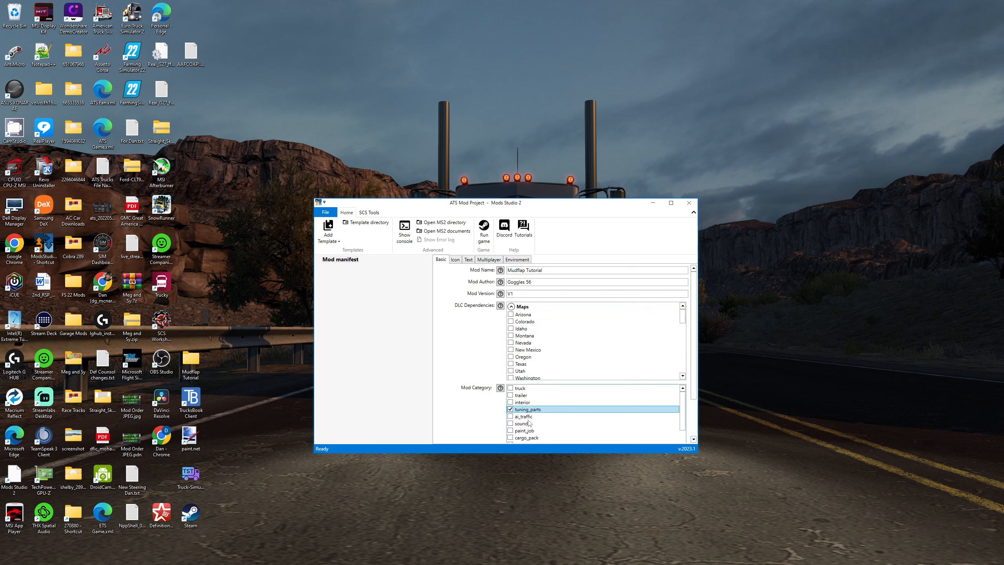
scroll(522, 423, down, 3)
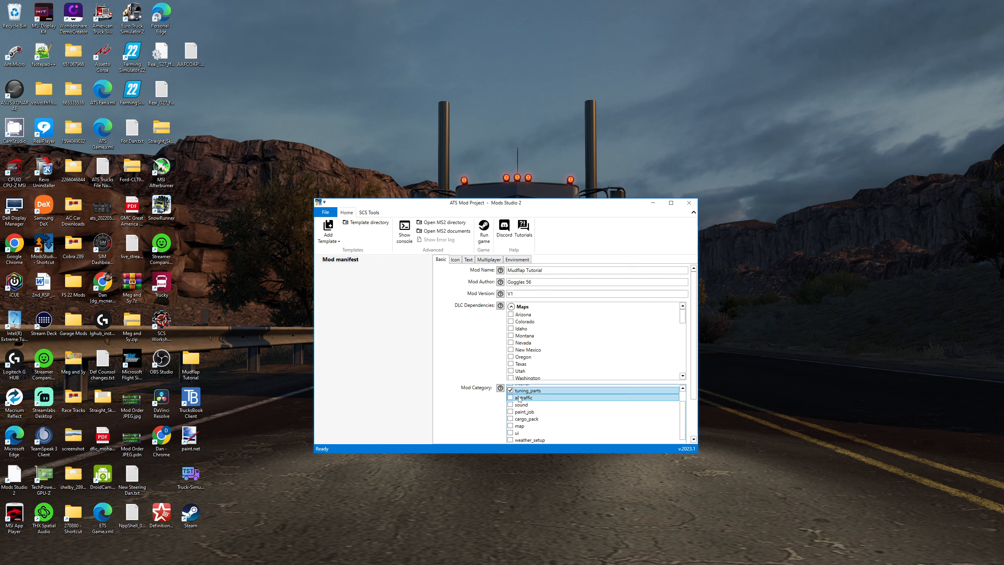
scroll(513, 412, up, 1)
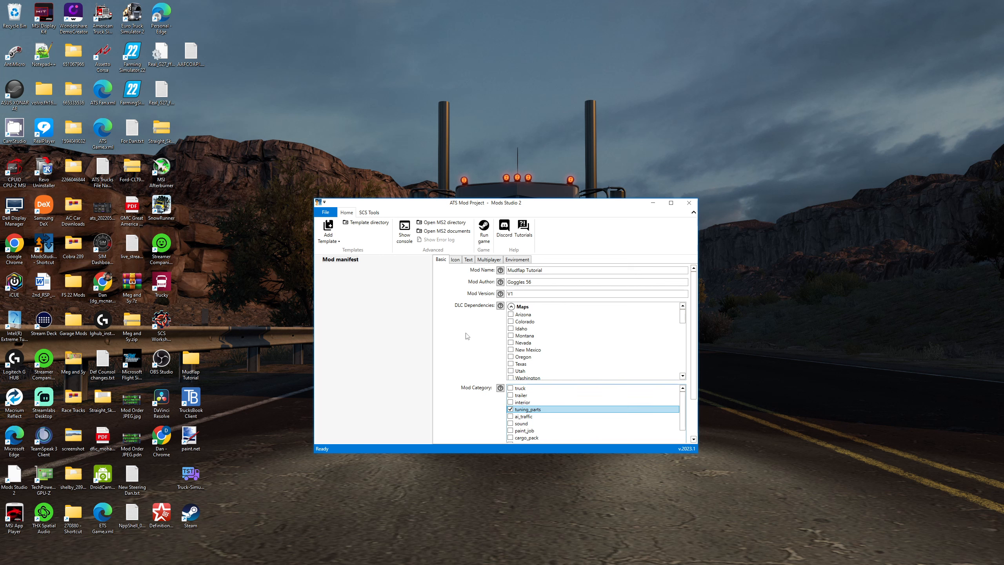
click(455, 260)
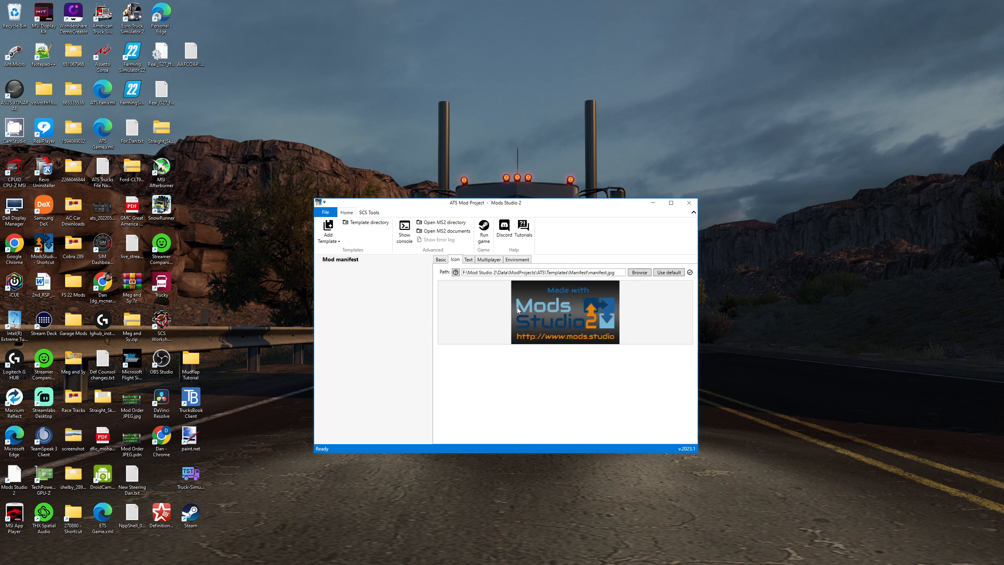
click(468, 261)
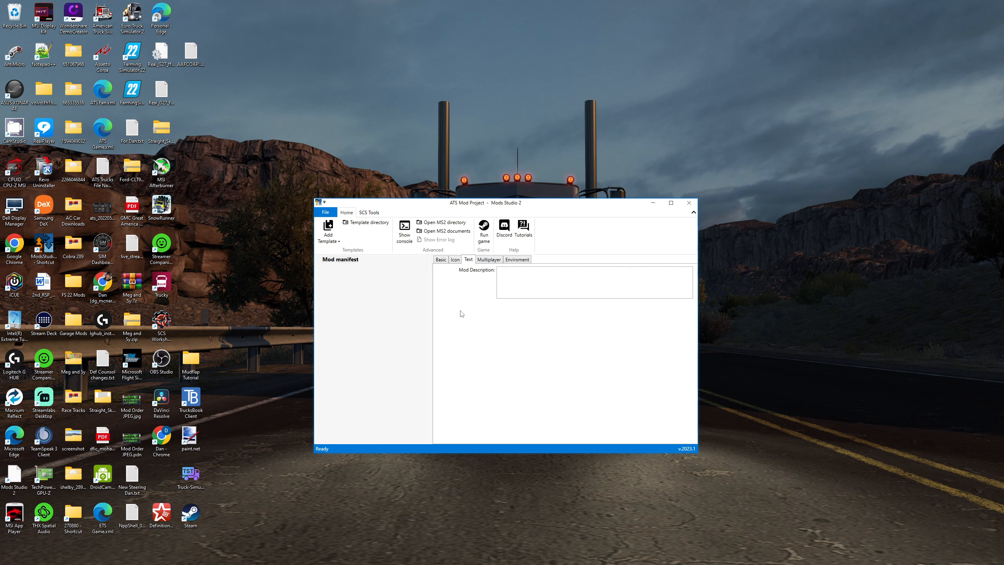
Add a front trailer mudflaps template to the project and choose Low Boy as its trailer.
click(331, 231)
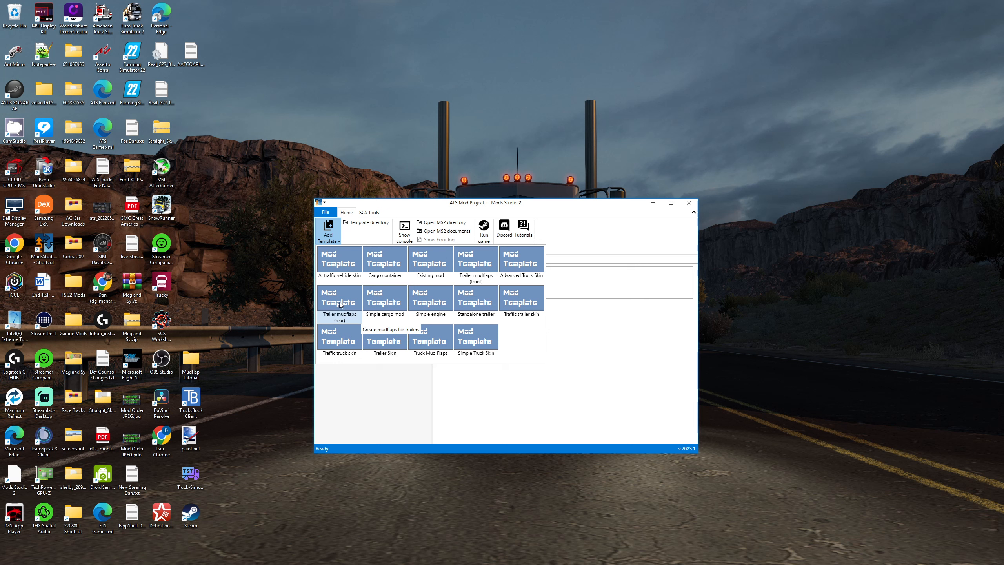
click(475, 259)
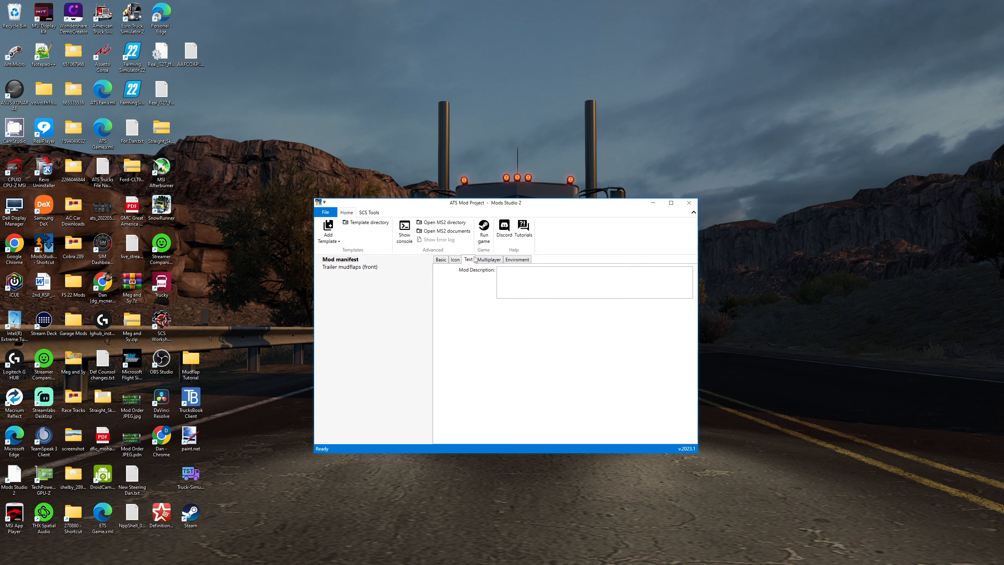
click(342, 268)
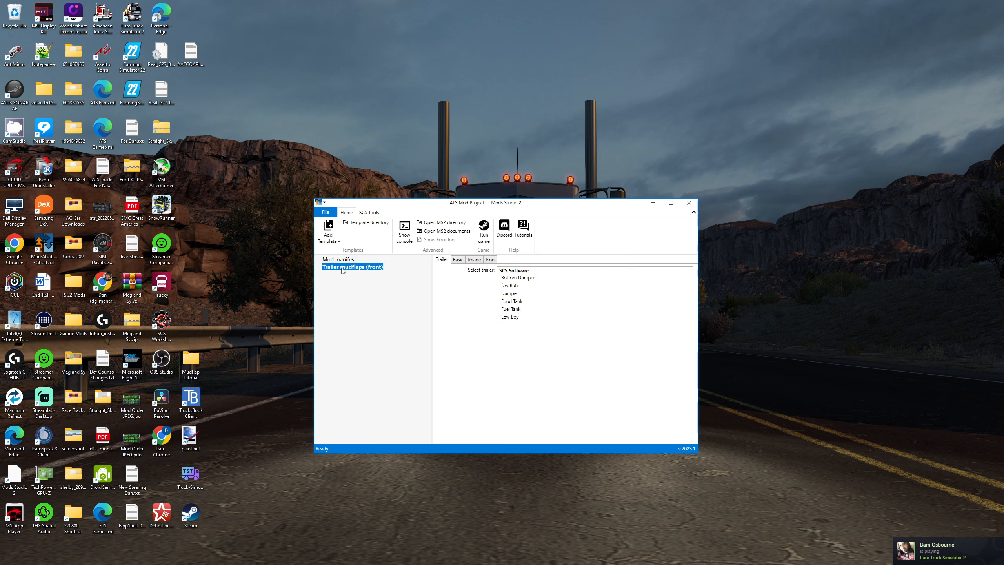
click(516, 319)
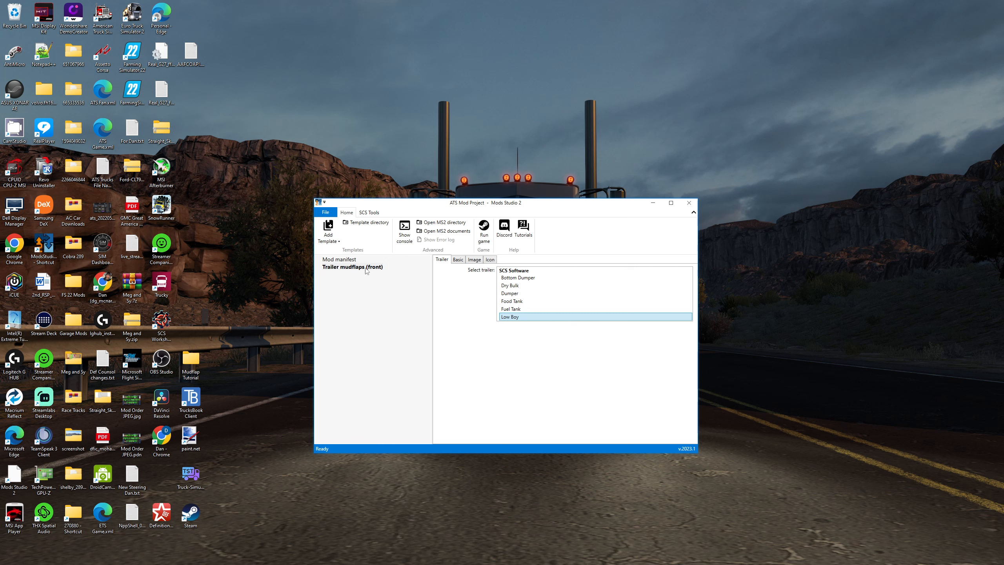
Copy Low Boy.png from the front mudflaps template directory into the Mudflap Tutorial folder on the desktop.
click(364, 224)
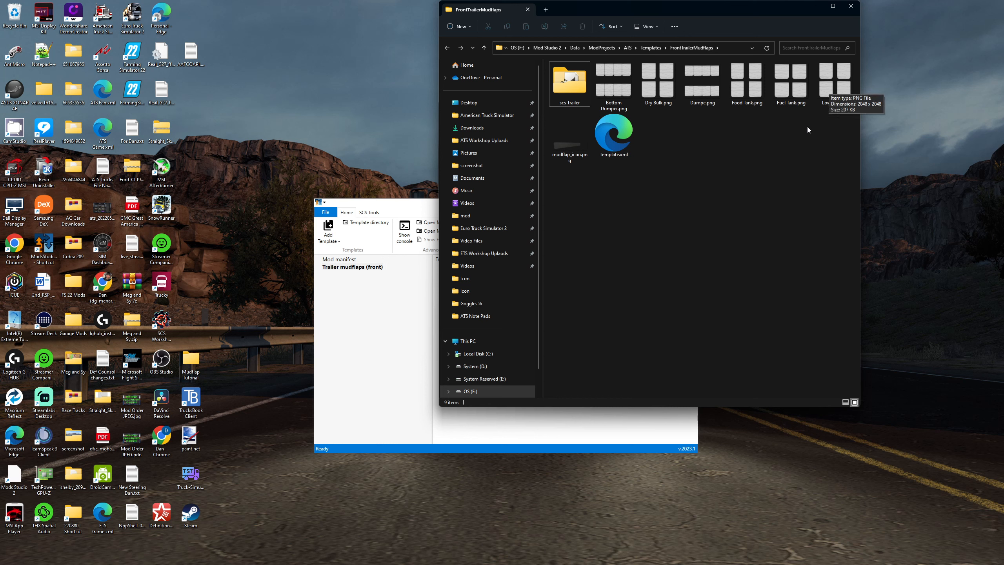
double_click(190, 362)
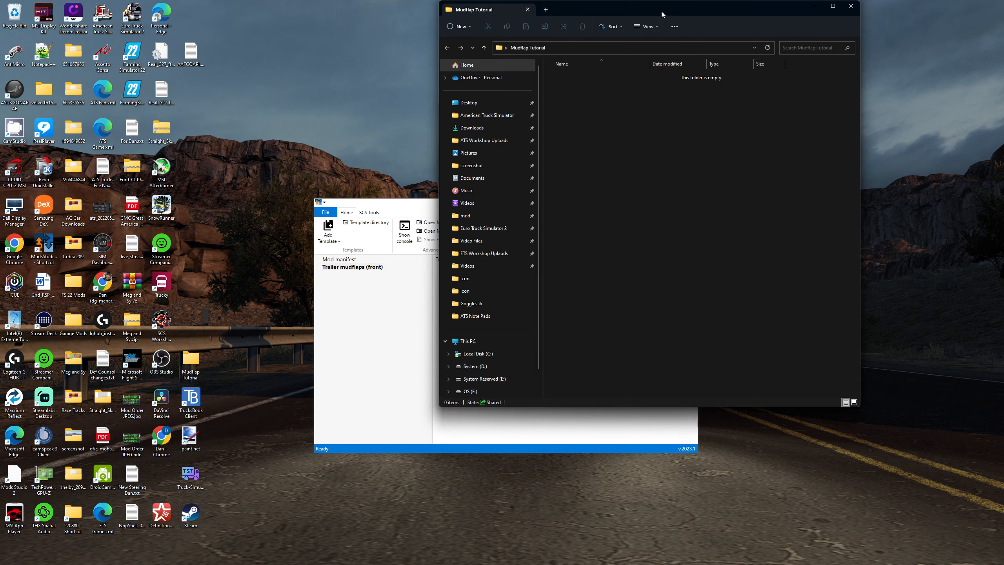
drag(662, 14, 239, 13)
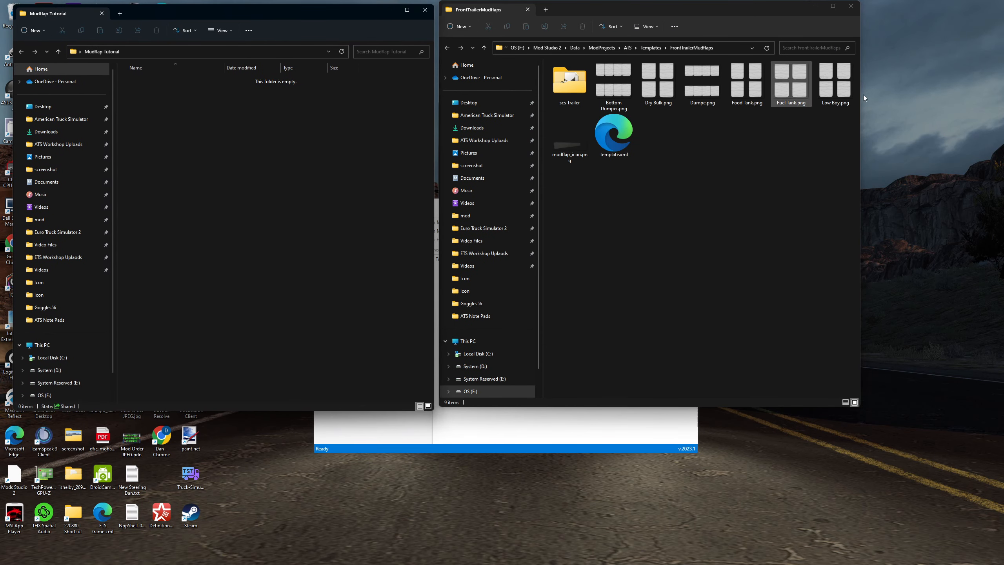
drag(831, 74, 165, 145)
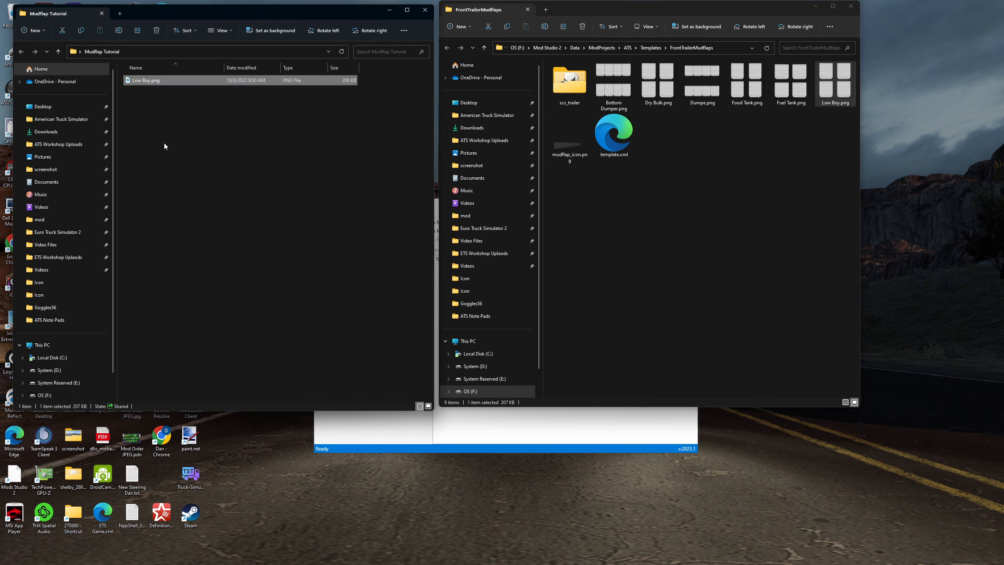
Show the Mudflap Tutorial folder's contents as image thumbnails and rename the copied file to Low Boy Front.png.
click(224, 31)
click(223, 59)
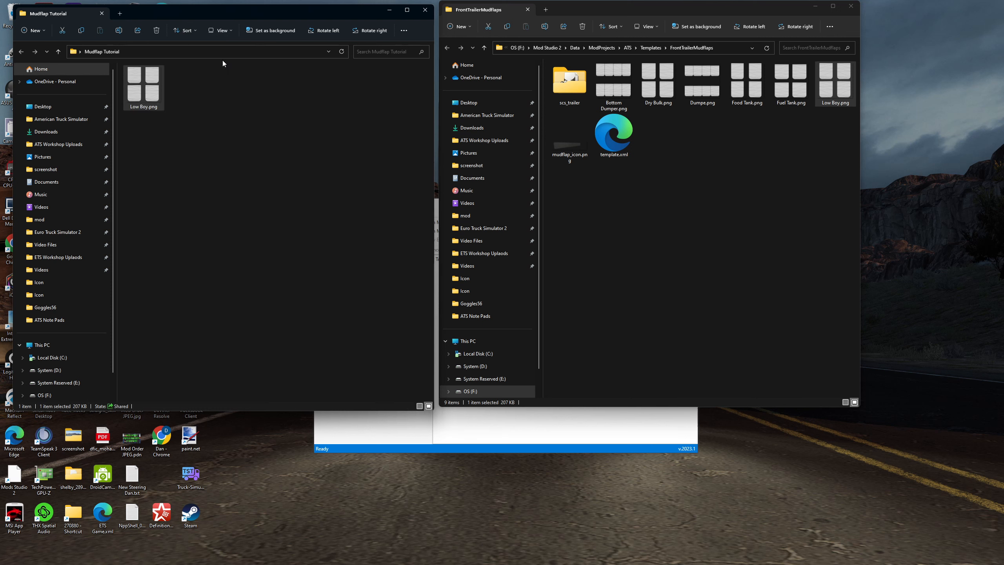
right_click(156, 91)
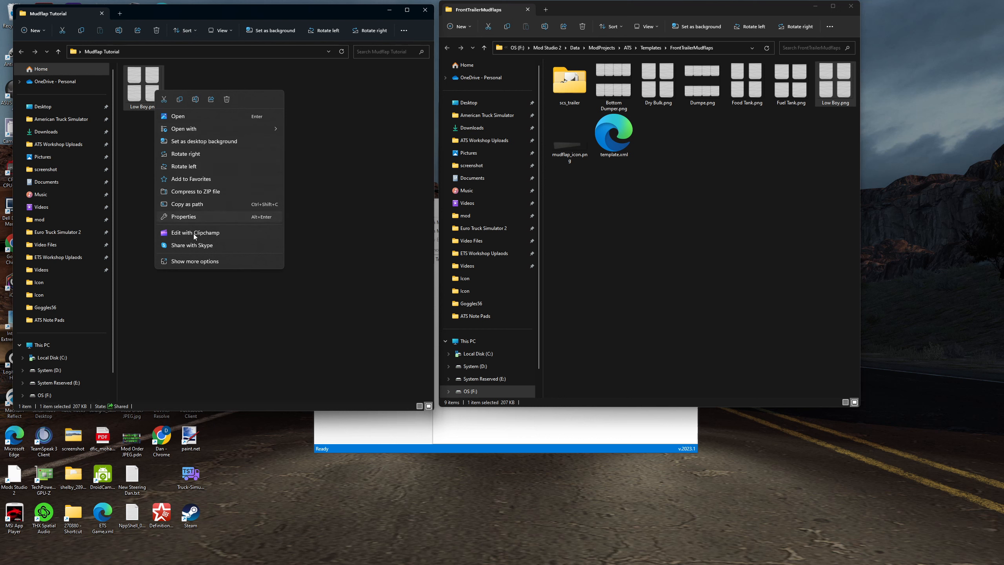
click(195, 99)
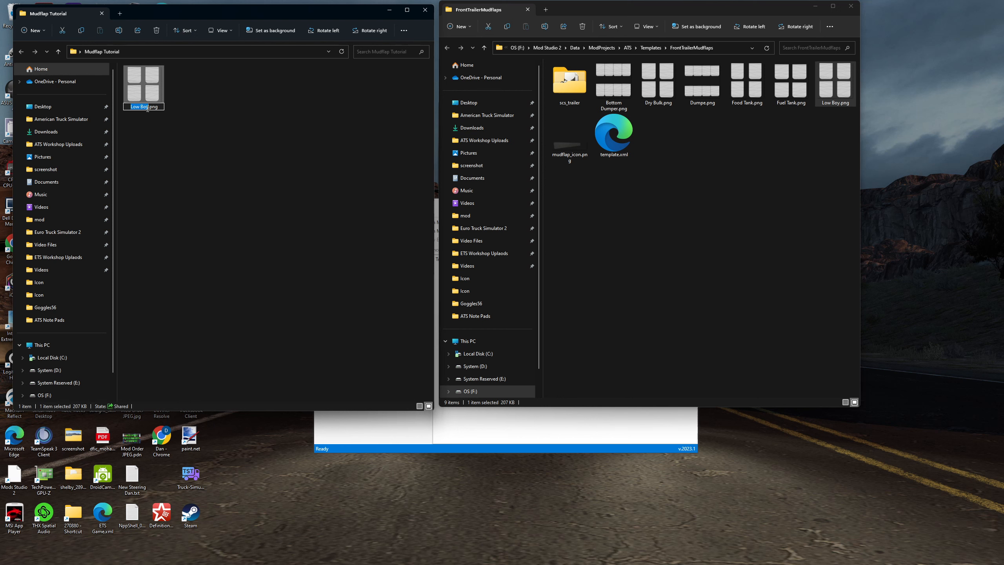
click(147, 108)
text(Front)
click(153, 141)
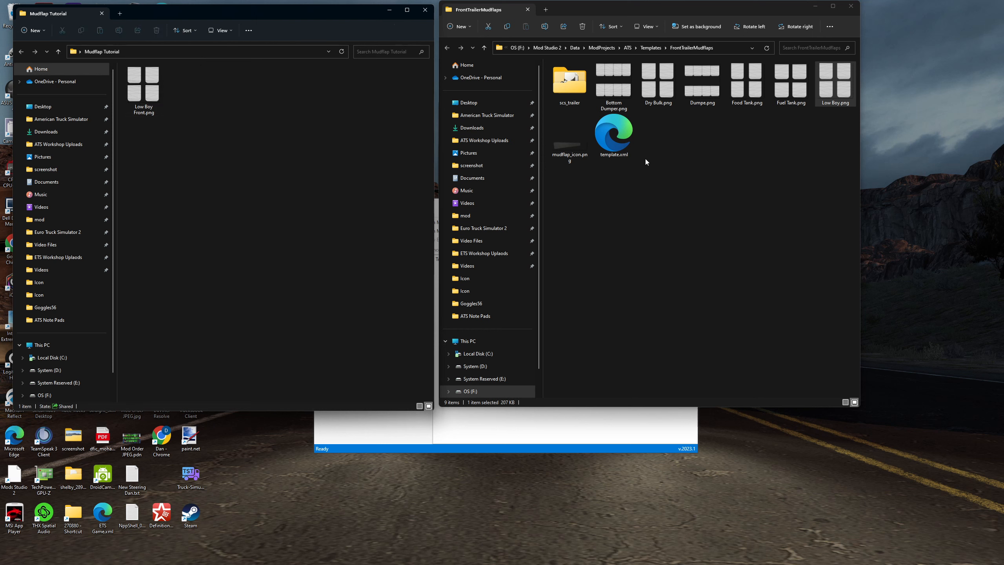
Add a rear trailer mudflaps template in Mods Studio 2 and choose Low Boy - Simple as its trailer.
click(591, 435)
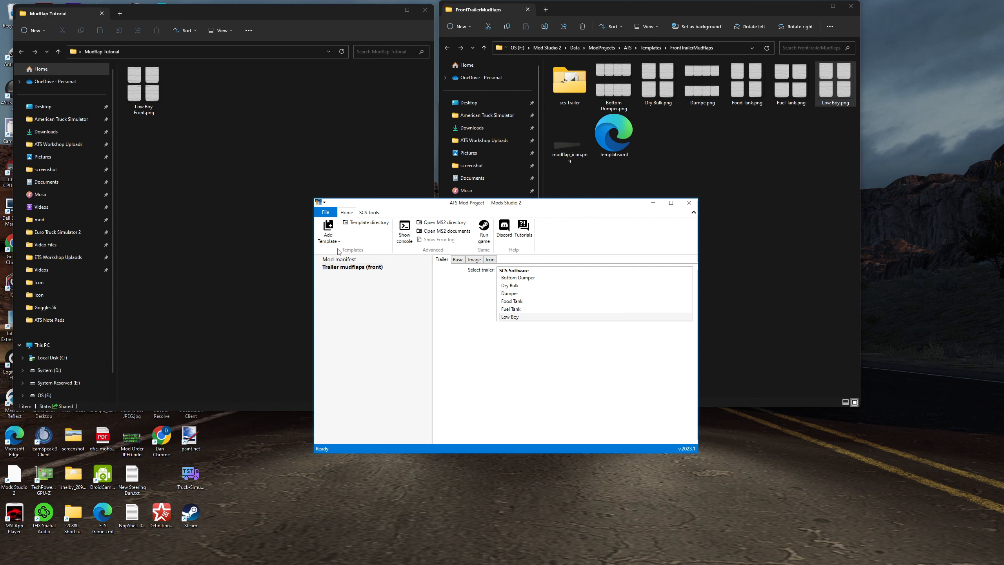
click(331, 237)
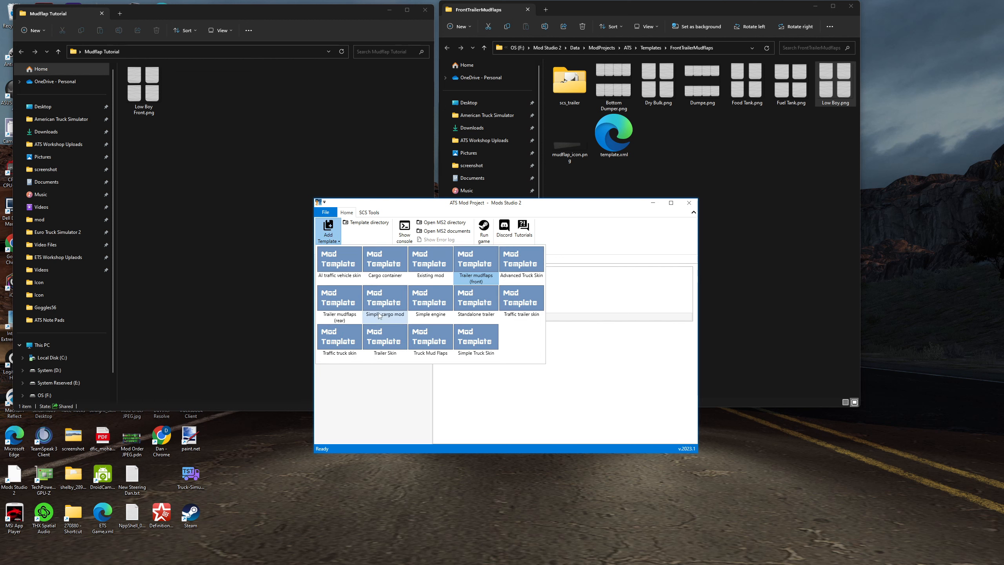
click(343, 303)
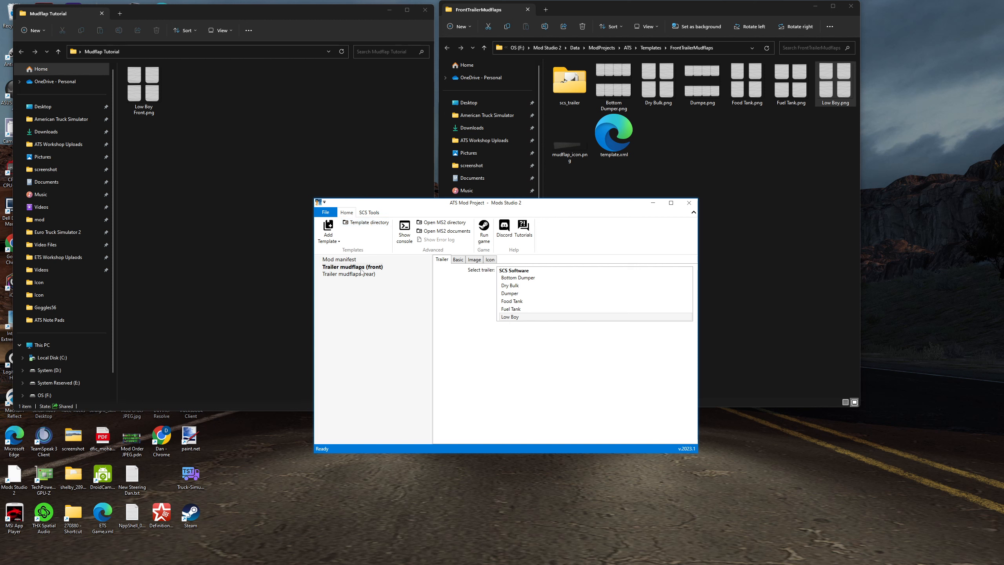
click(350, 275)
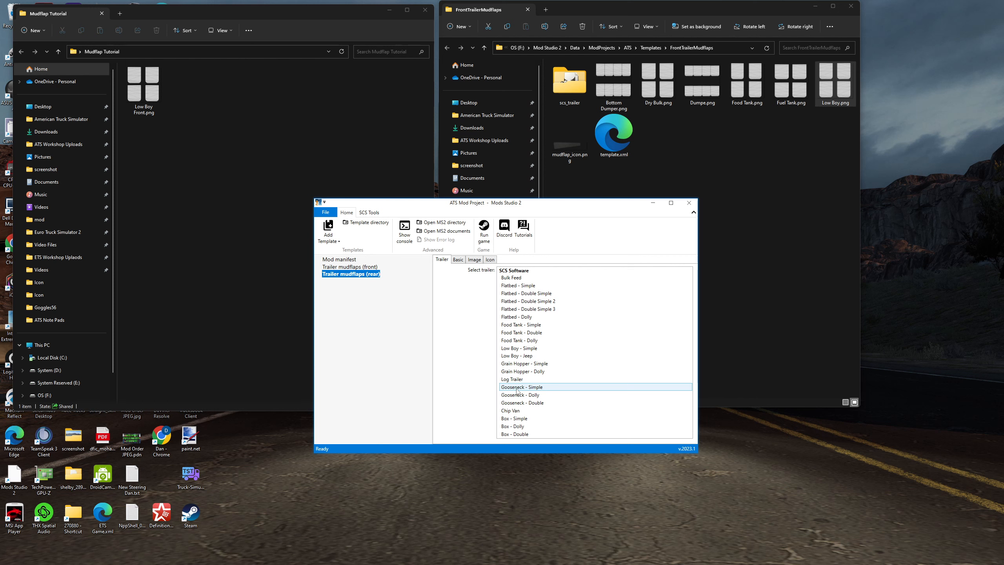
click(515, 354)
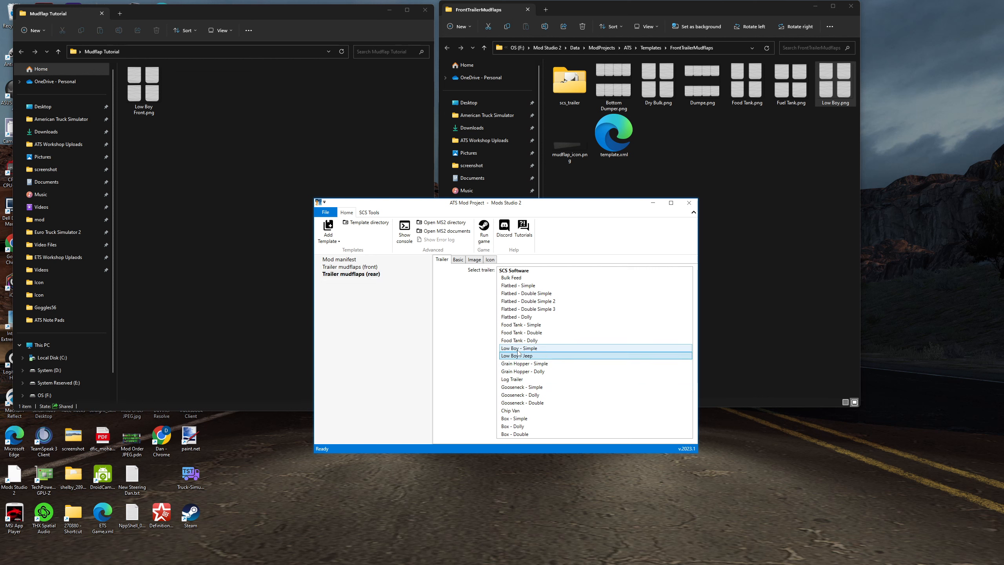
click(517, 348)
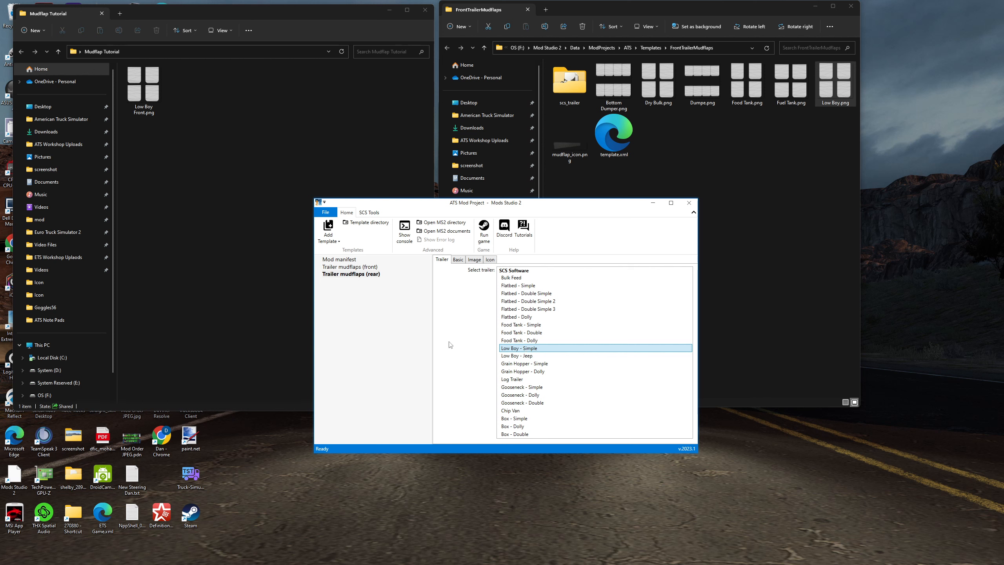
Open the rear mudflaps template directory, close the FrontTrailerMudflaps window and place the rear directory beside the Mudflap Tutorial folder.
click(362, 227)
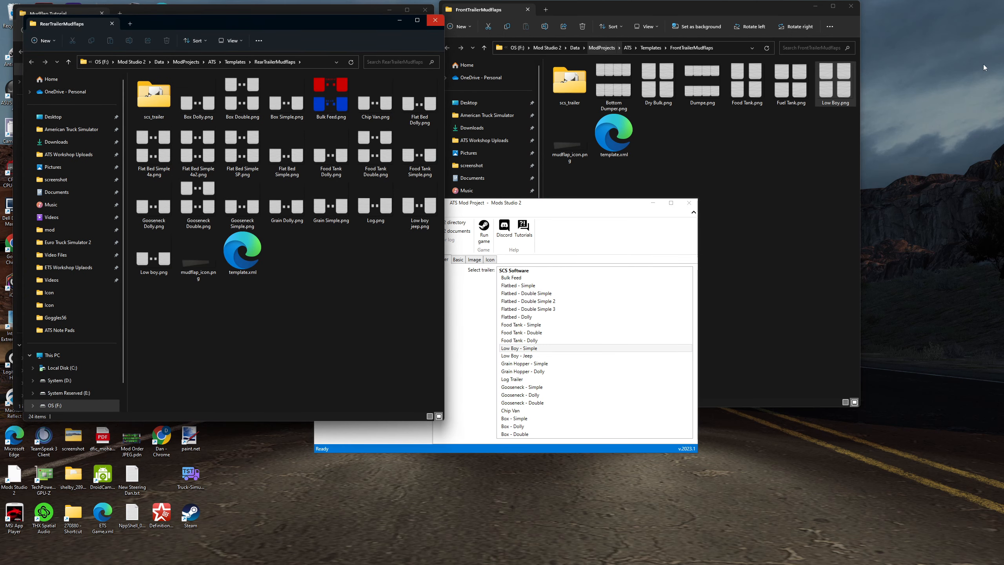
click(850, 6)
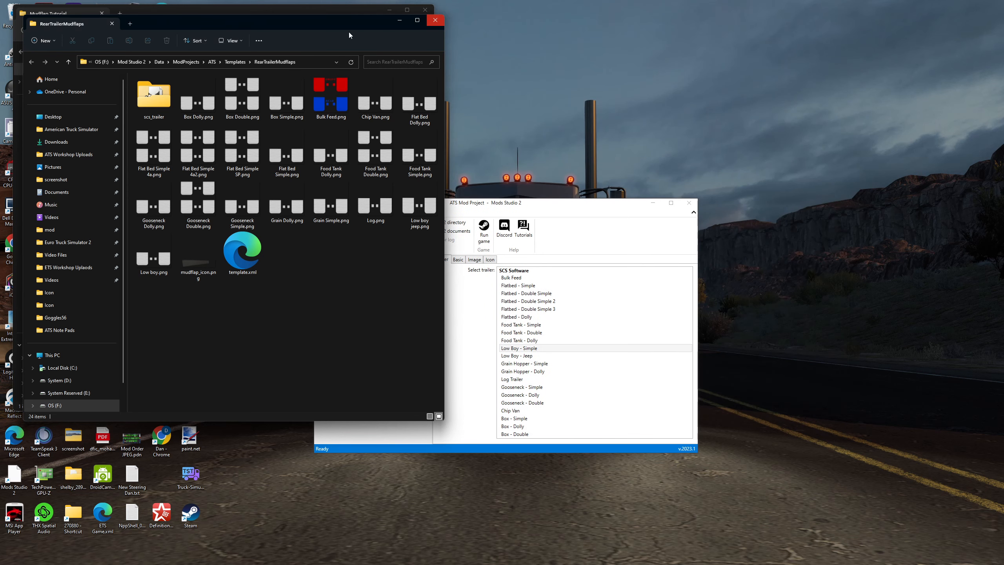
drag(344, 24, 798, 31)
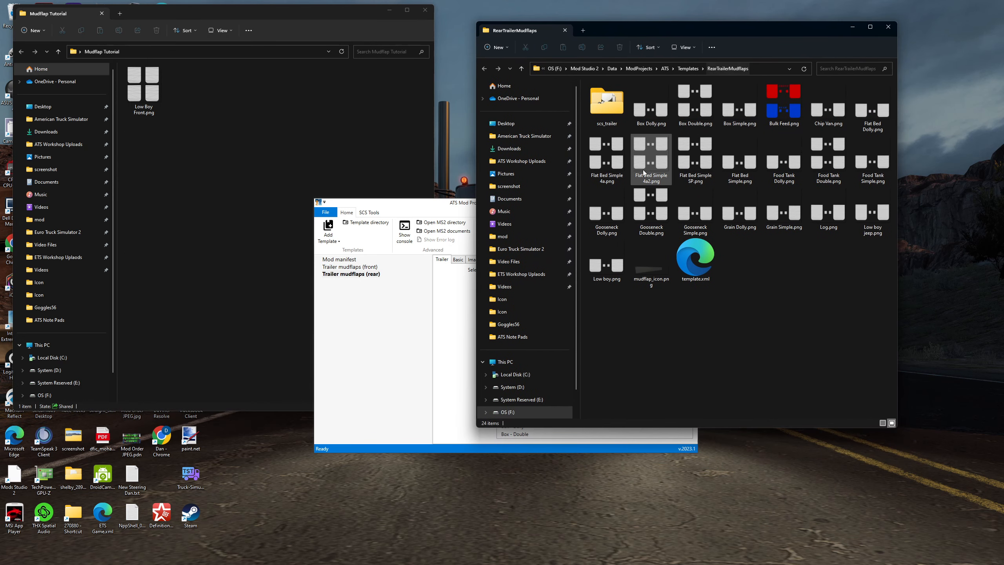
click(336, 105)
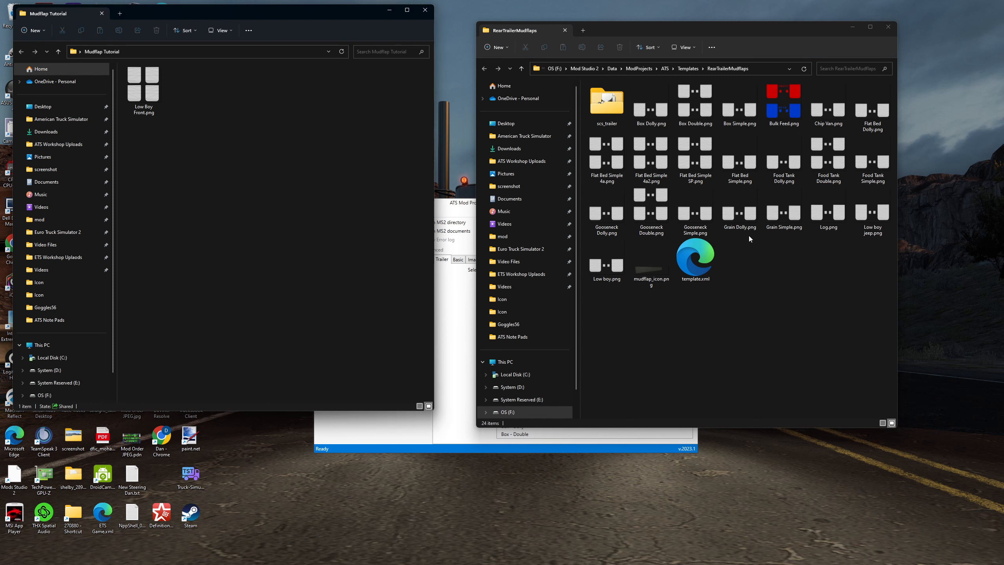
Copy Gooseneck Dolly.png, Gooseneck Double.png, Gooseneck Simple.png, Low boy jeep.png and Low boy.png from the rear mudflaps template directory into the Mudflap Tutorial folder.
click(599, 211)
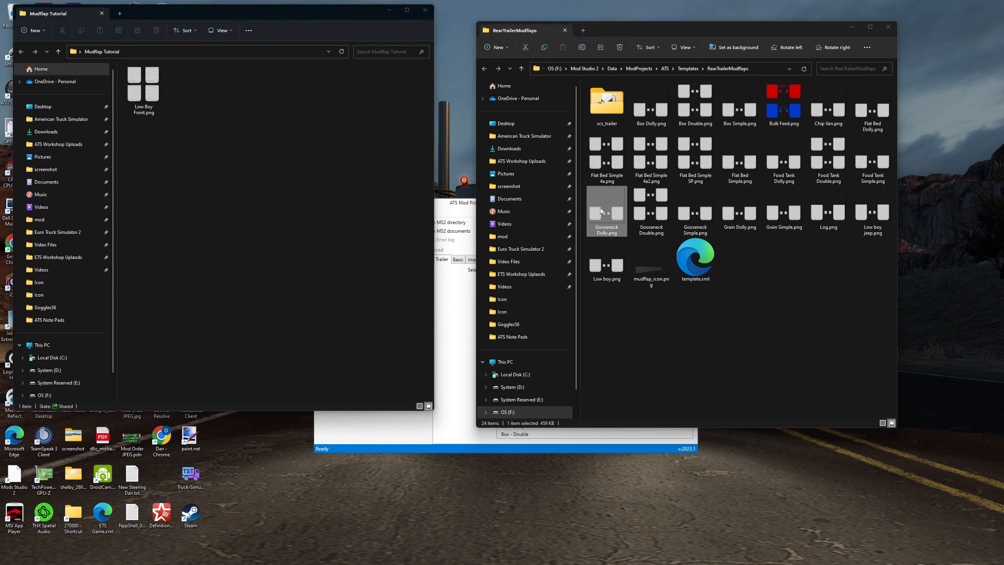
shift+click(696, 213)
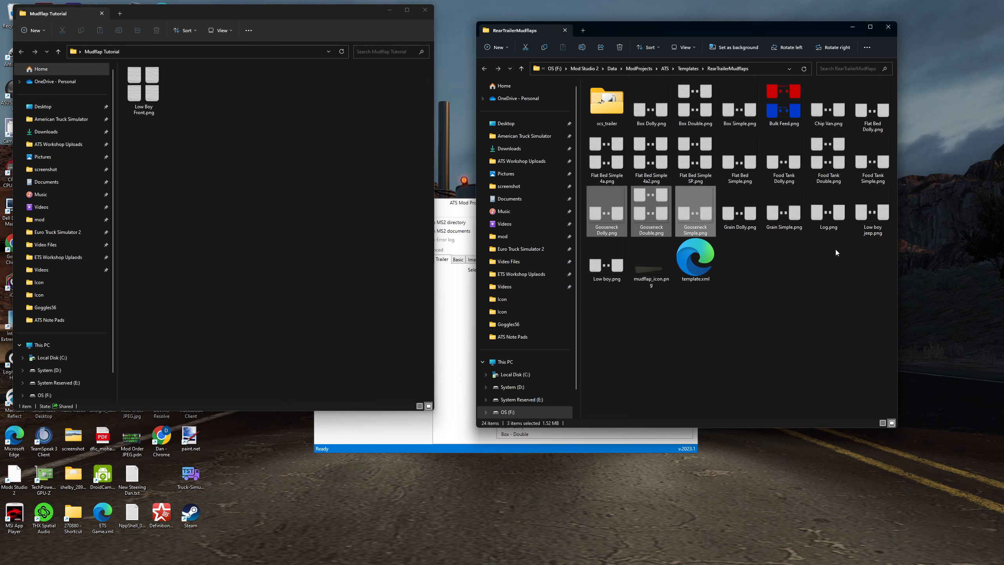
ctrl+click(855, 235)
ctrl+click(606, 263)
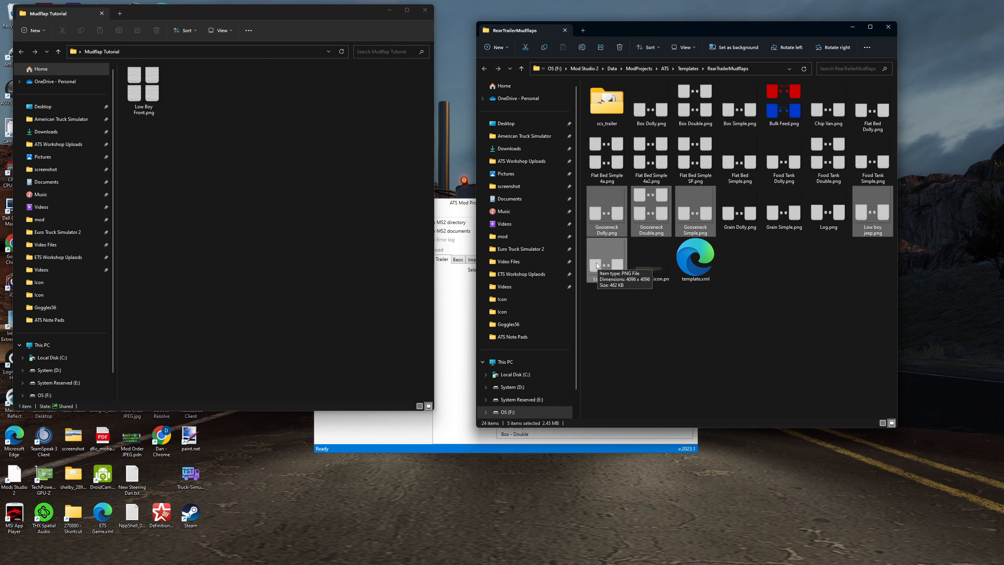
drag(596, 265, 228, 147)
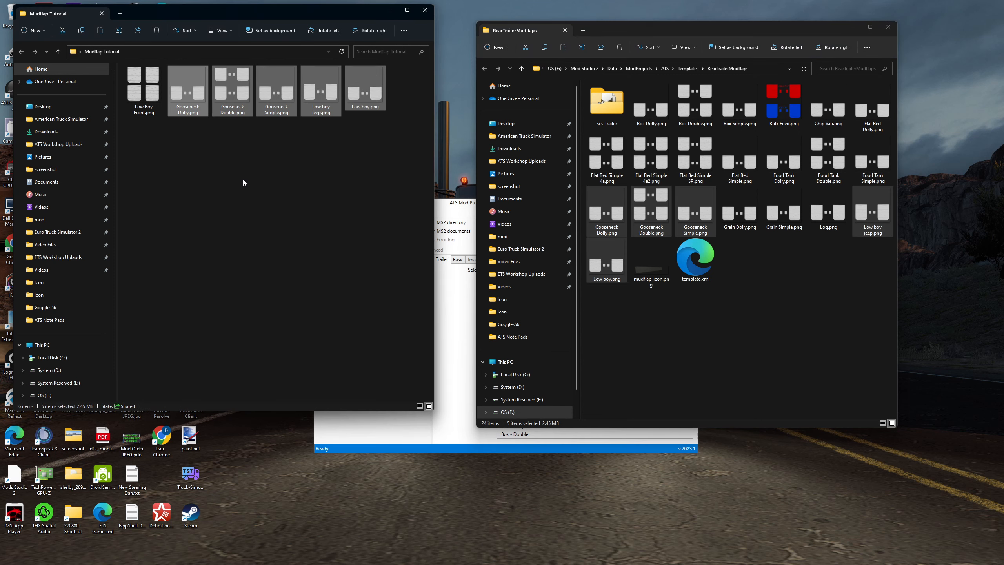
Check the Low Boy trailer names in Mods Studio 2 and rename Low boy.png in the Mudflap Tutorial folder to Low boy Simple.png.
click(465, 343)
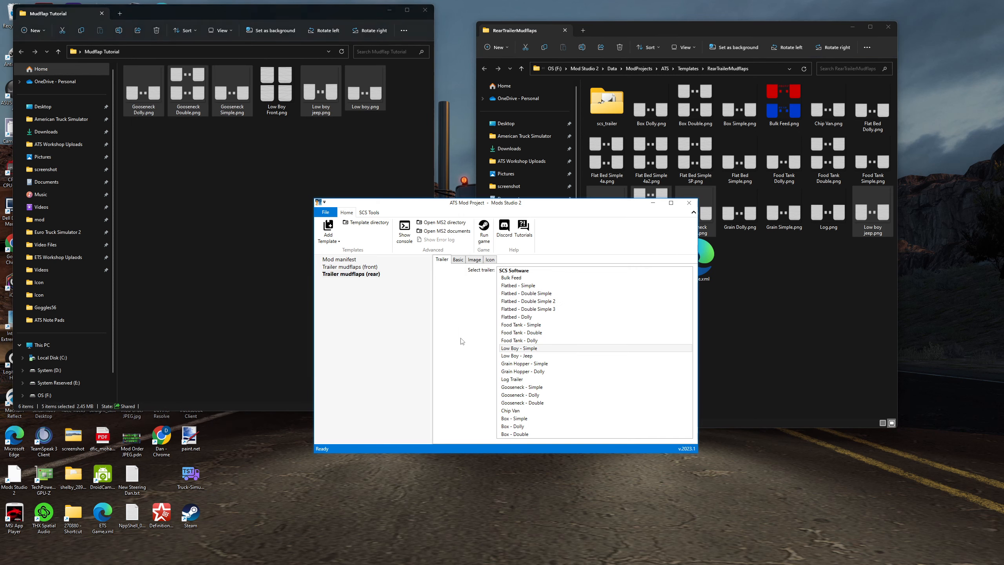
click(529, 356)
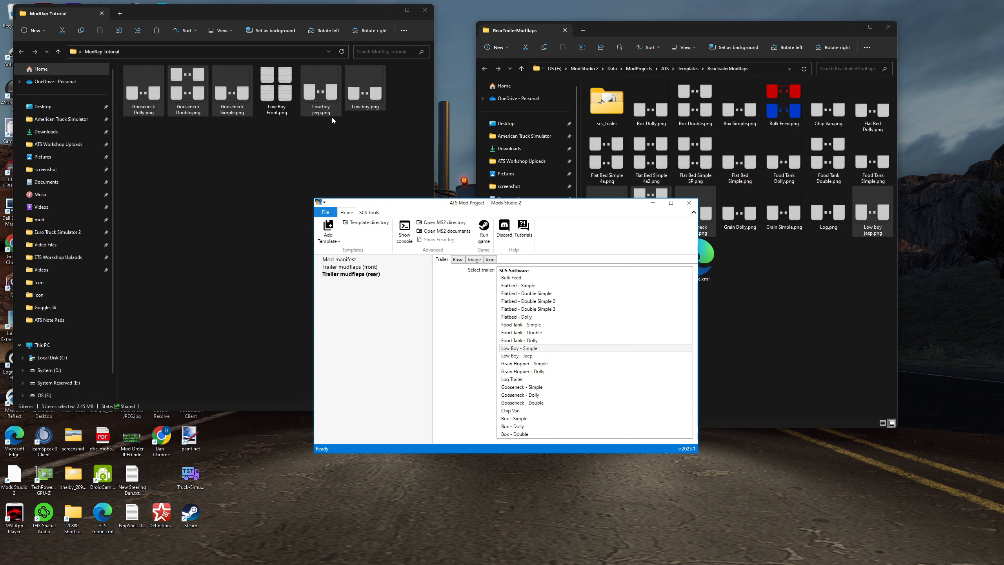
click(363, 92)
right_click(364, 91)
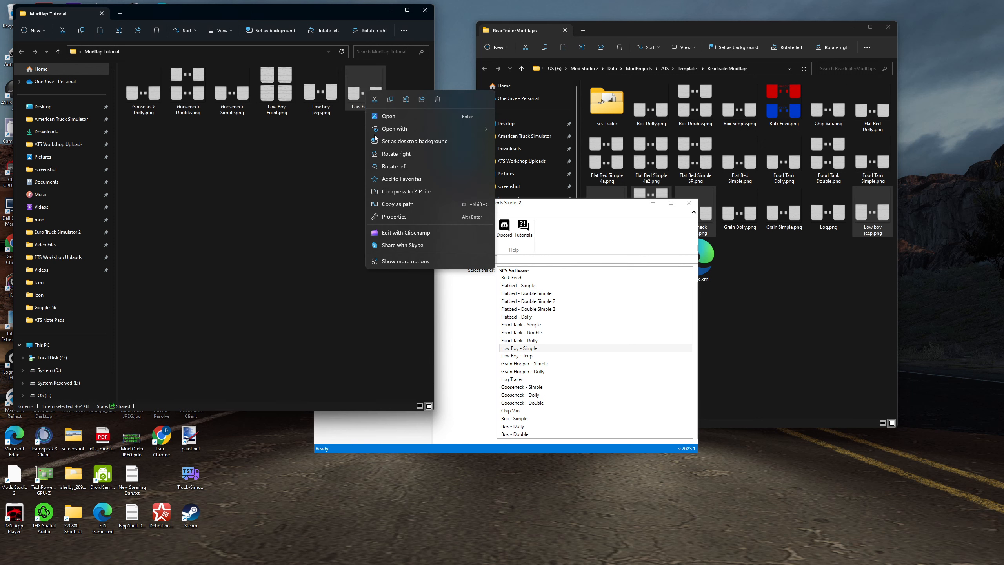
click(390, 99)
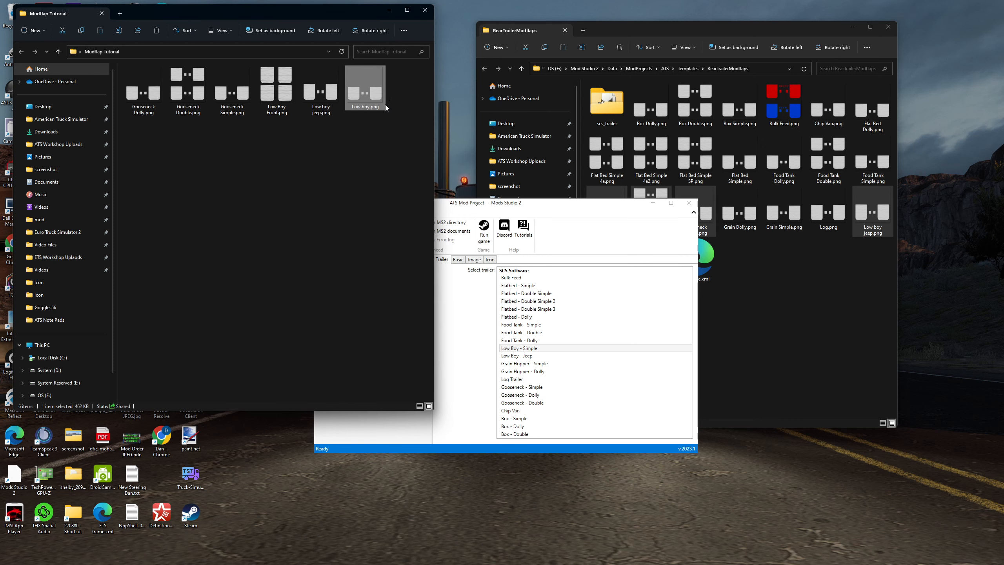
right_click(371, 110)
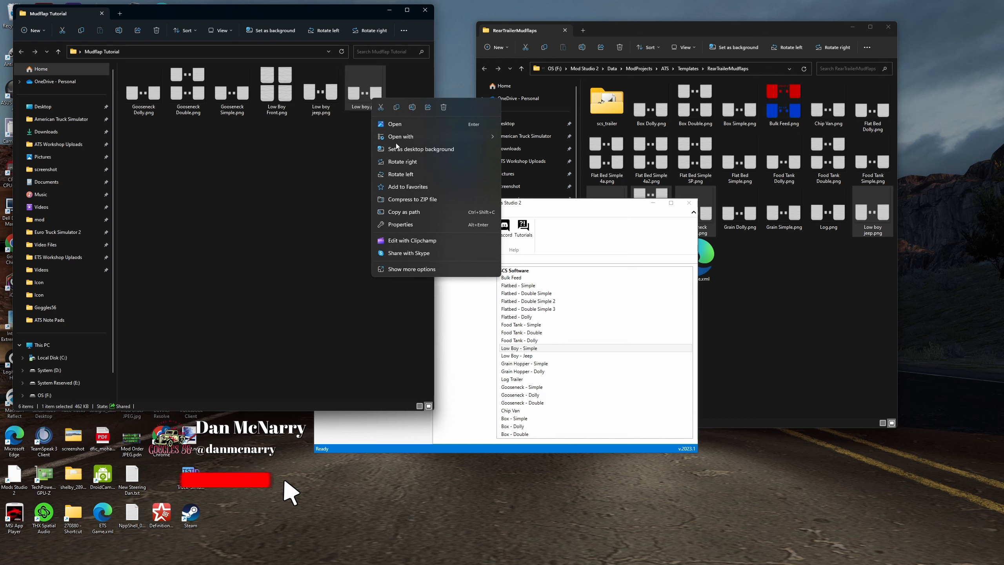
click(411, 109)
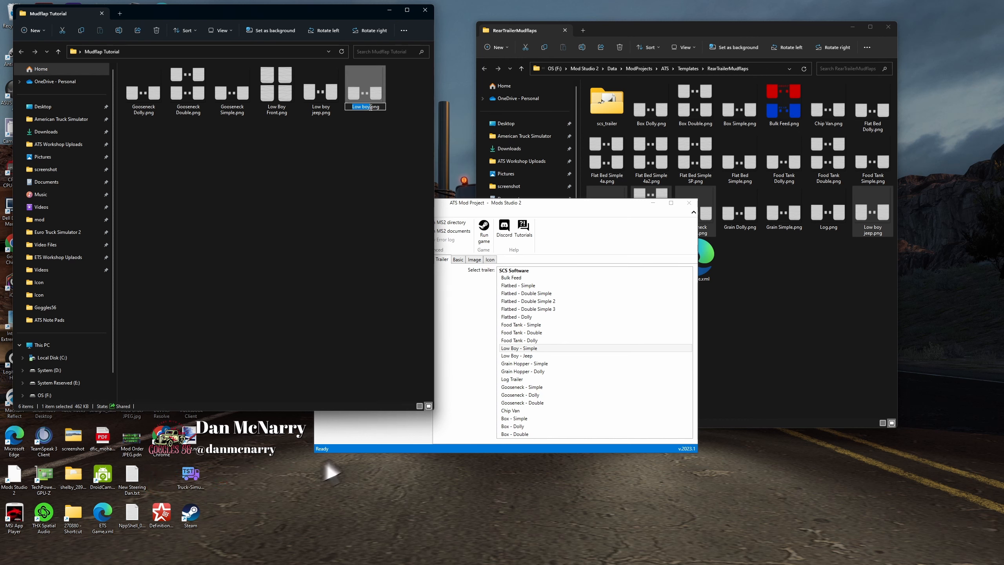
click(371, 107)
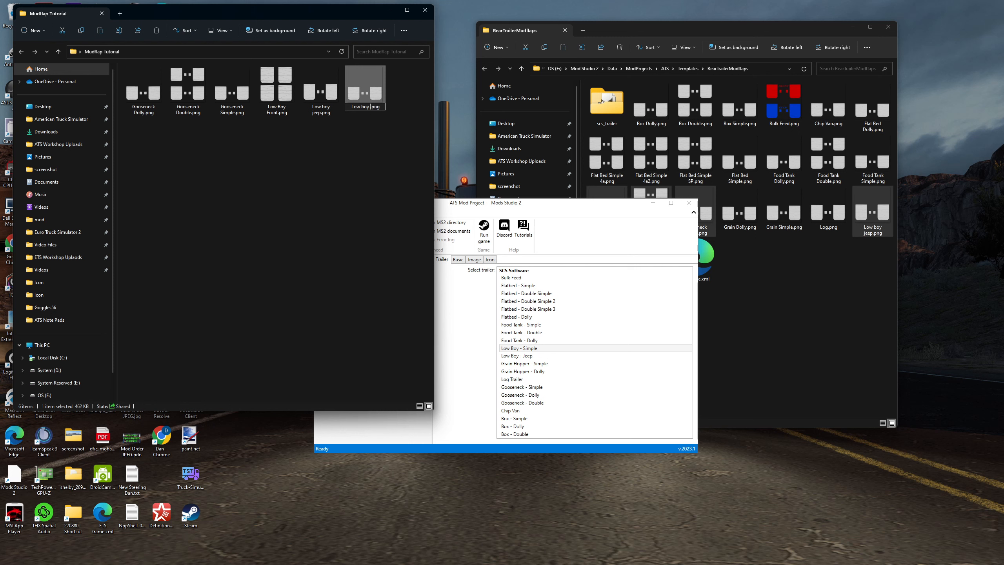
text(Simple)
click(353, 145)
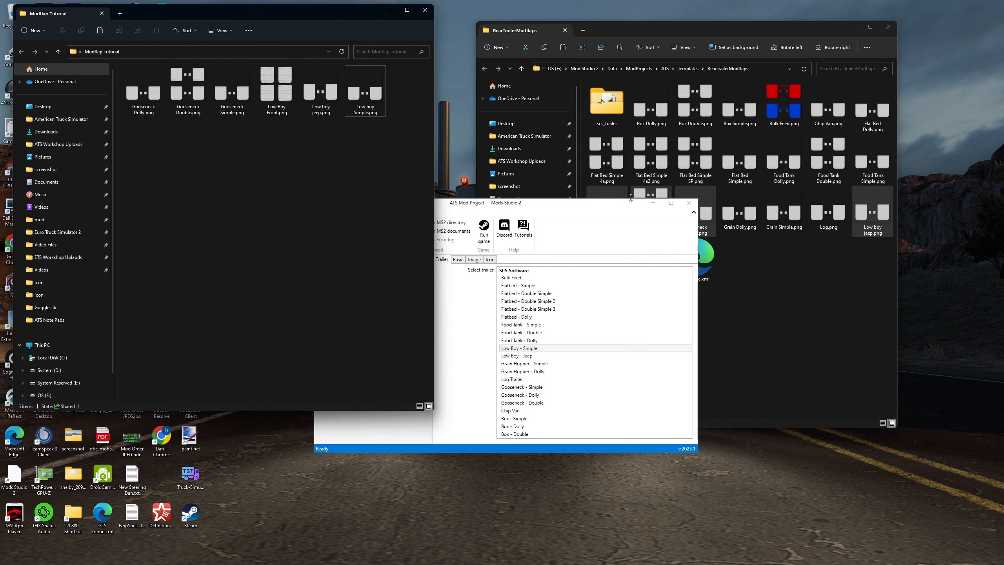
Clear away the Mods Studio 2 and RearTrailerMudflaps windows and move the Mudflap Tutorial window clear of the desktop icons.
click(653, 204)
click(653, 204)
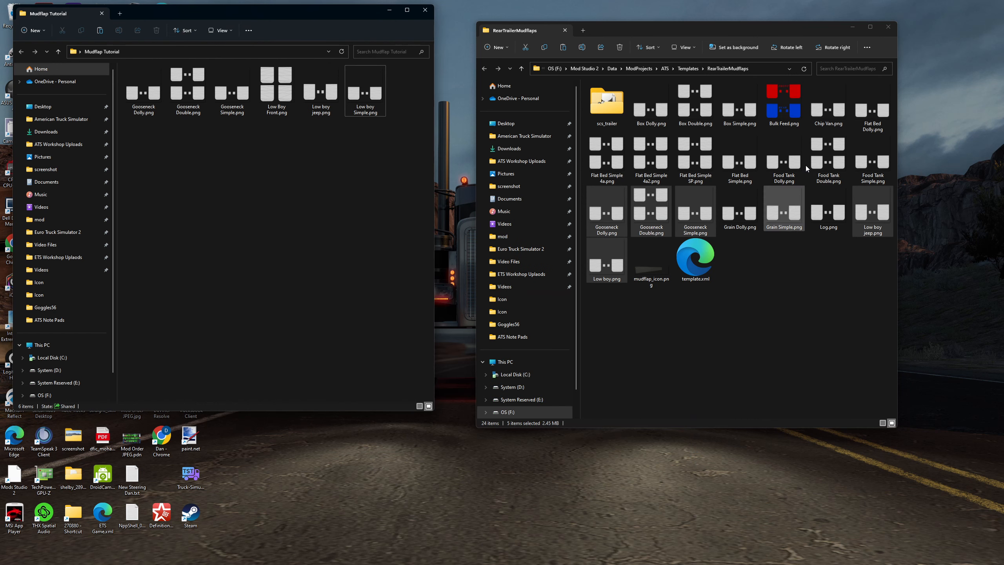
click(889, 27)
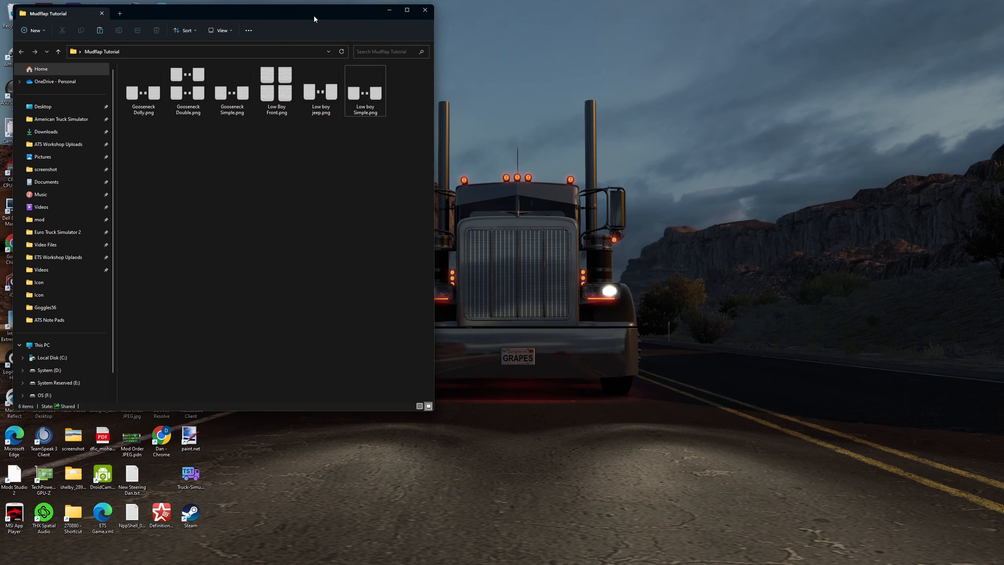
drag(313, 15, 724, 60)
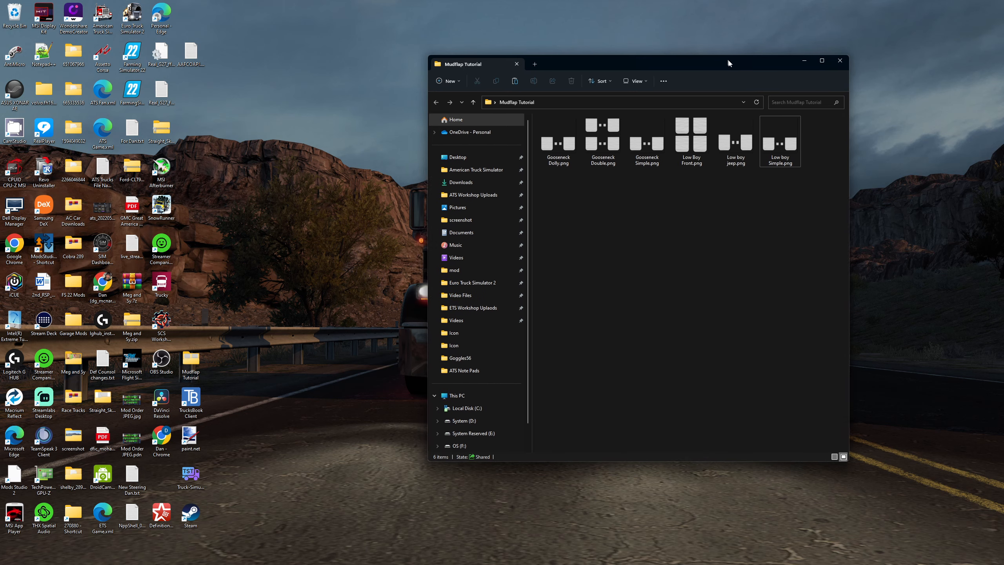
drag(729, 65, 750, 81)
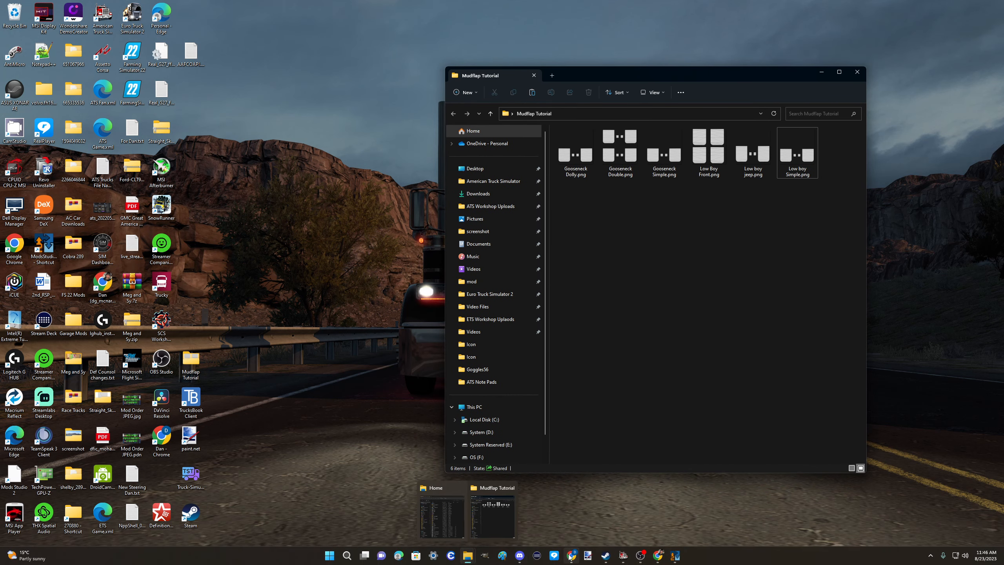
Switch to paint.net and bring up the dialog for opening existing images.
click(588, 556)
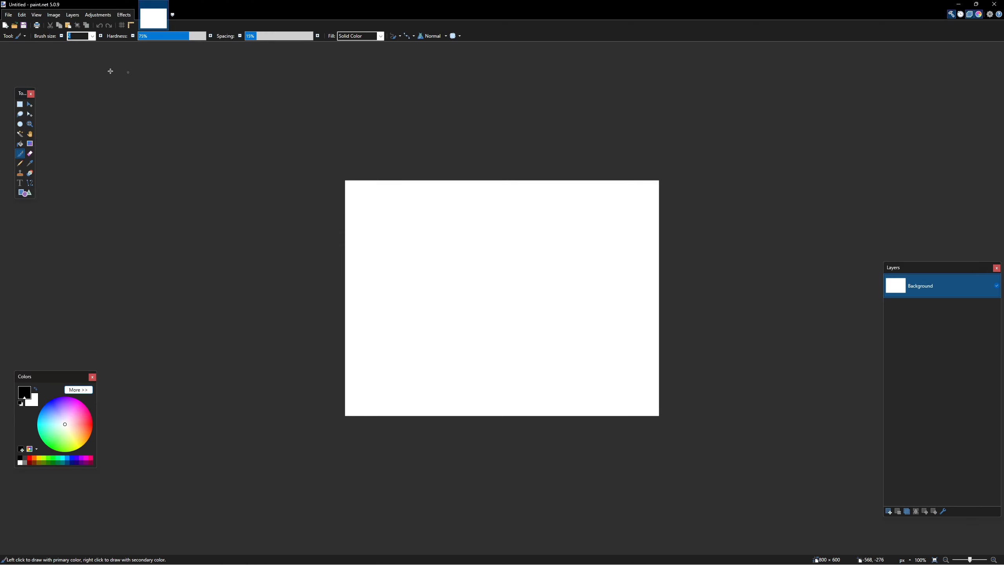
click(8, 14)
click(21, 36)
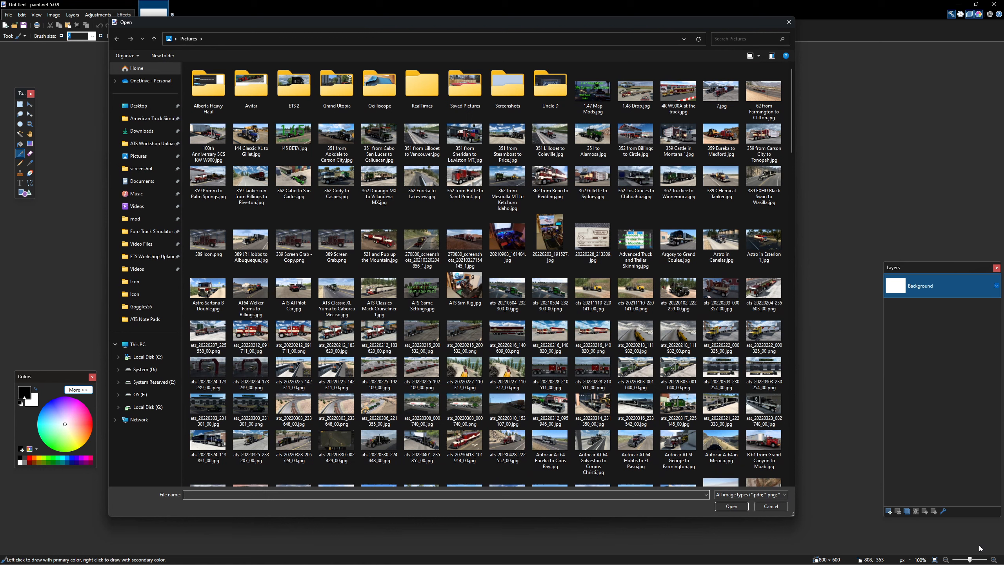
Try to open all six mudflap images directly from the Mudflap Tutorial folder on the desktop, and close the image viewer and folder window.
mouse_move(992, 563)
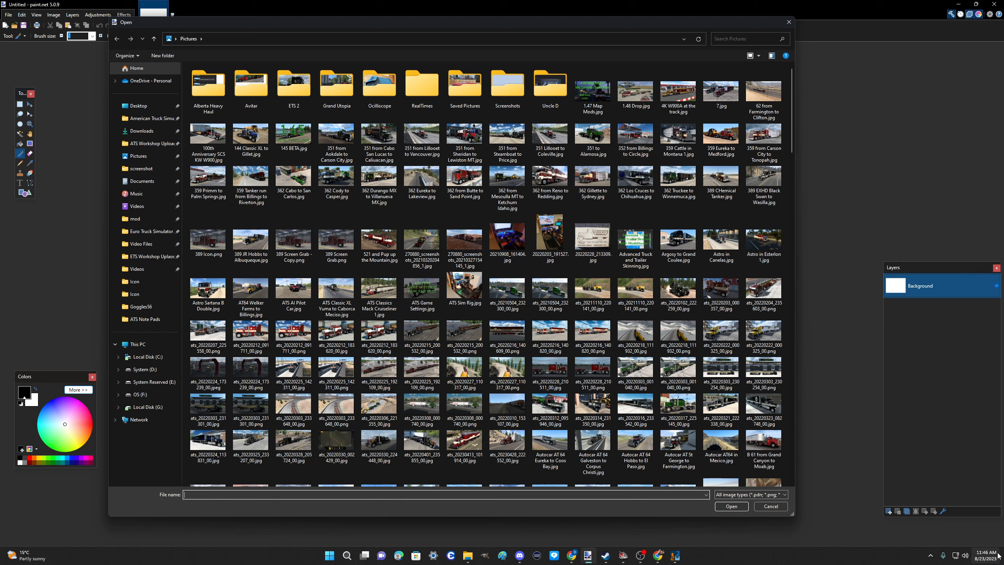
click(1001, 556)
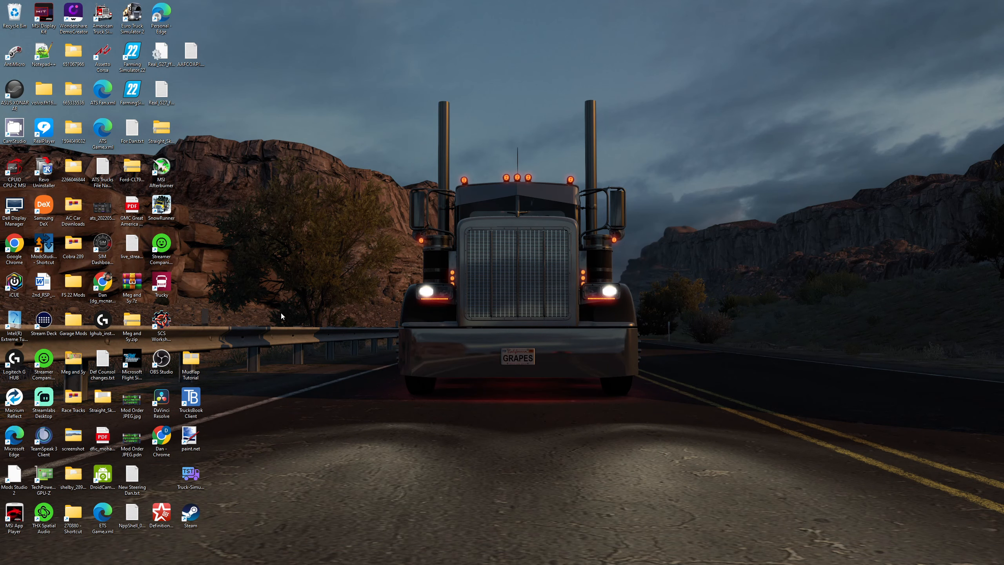
double_click(190, 360)
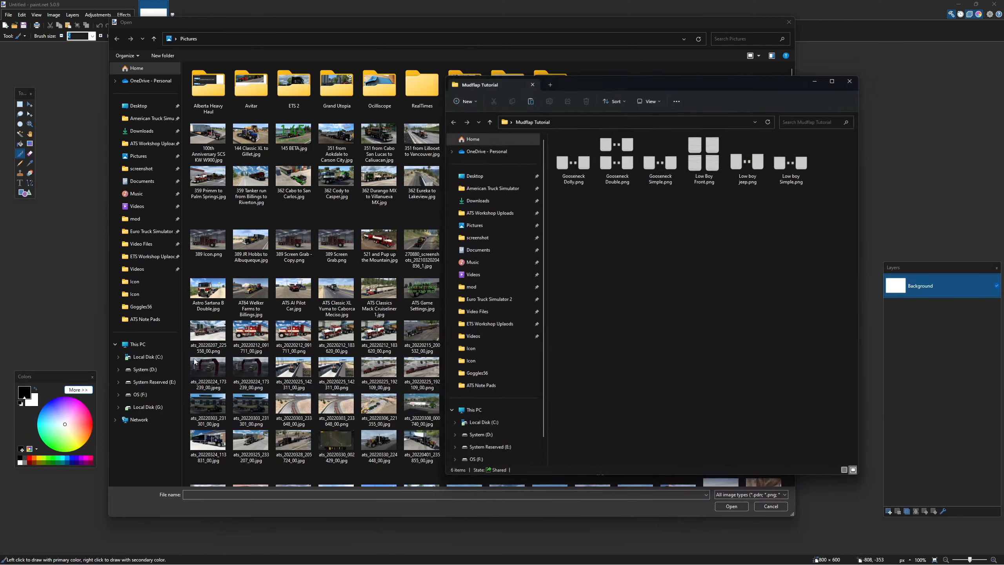
click(574, 144)
shift+click(784, 158)
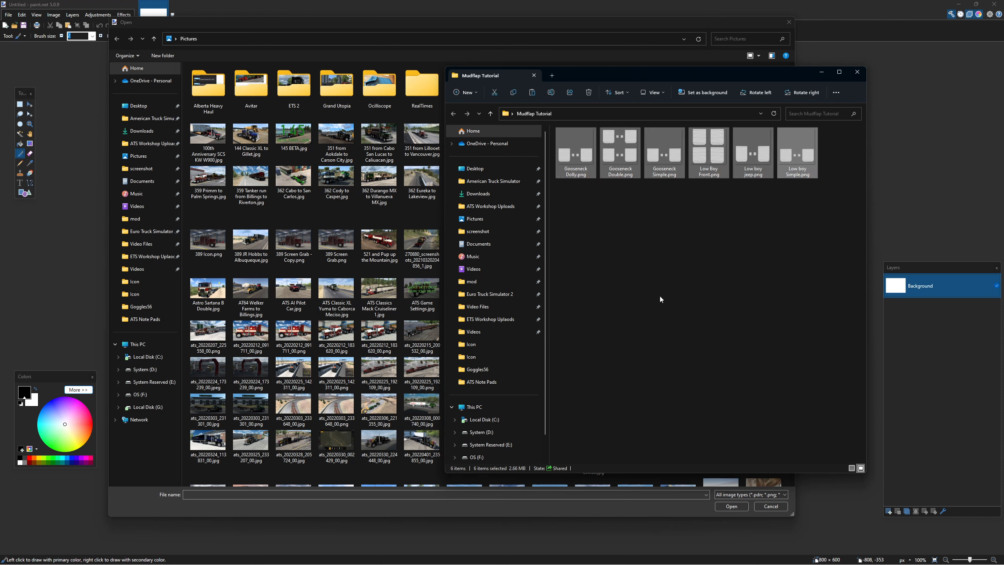
right_click(657, 159)
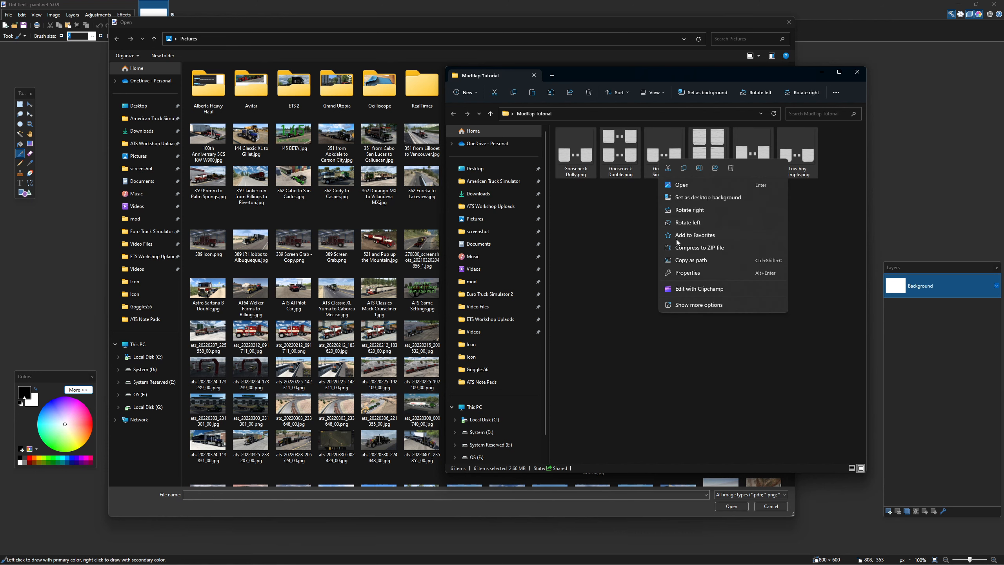
click(684, 186)
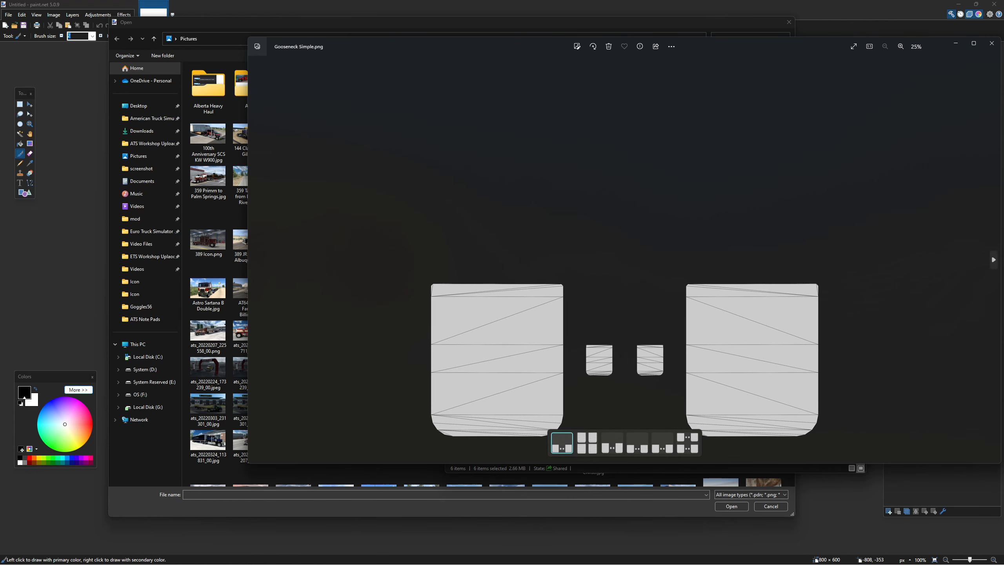
click(992, 44)
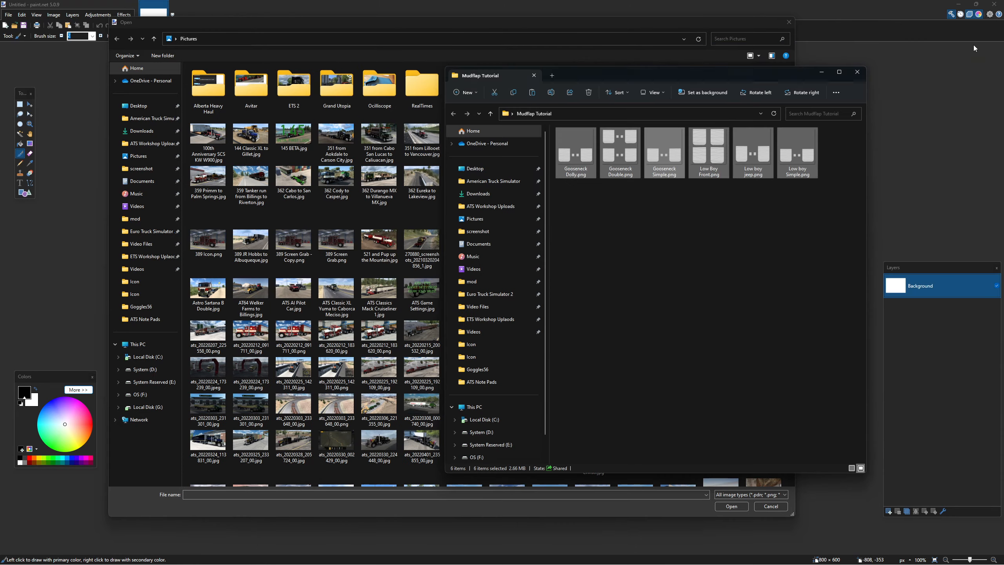
click(856, 74)
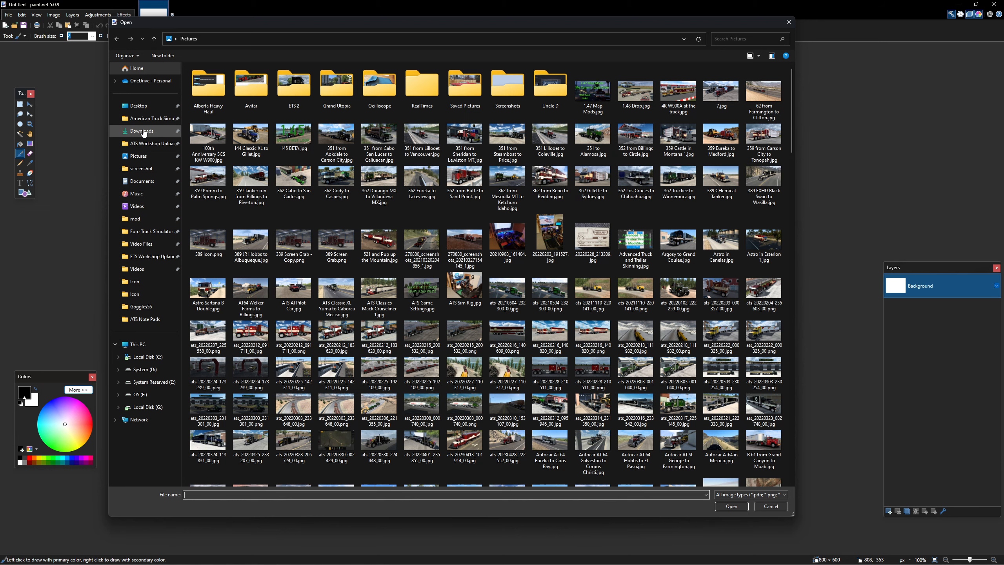
Open all six PNG templates from the desktop's Mudflap Tutorial folder in paint.net.
click(138, 106)
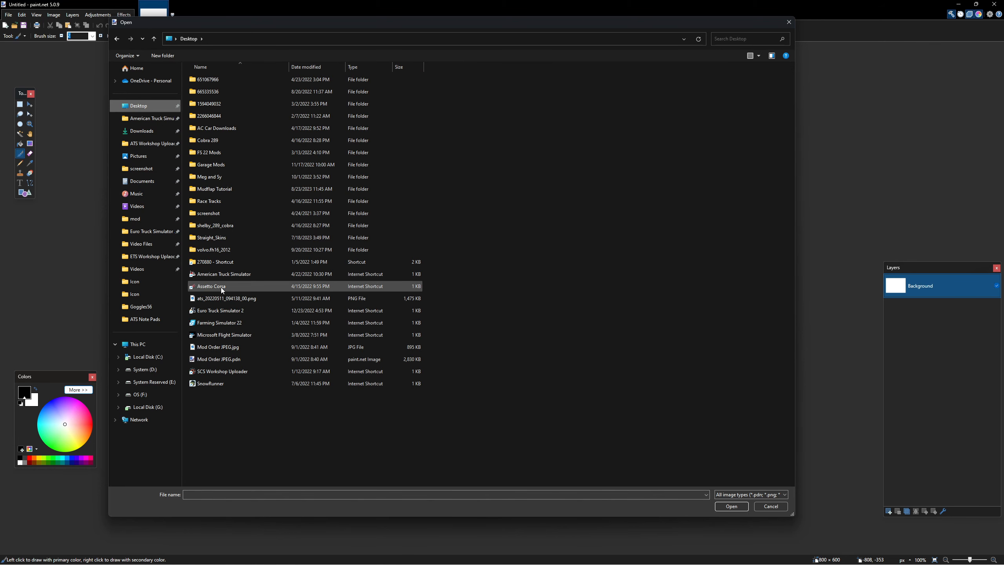
double_click(209, 190)
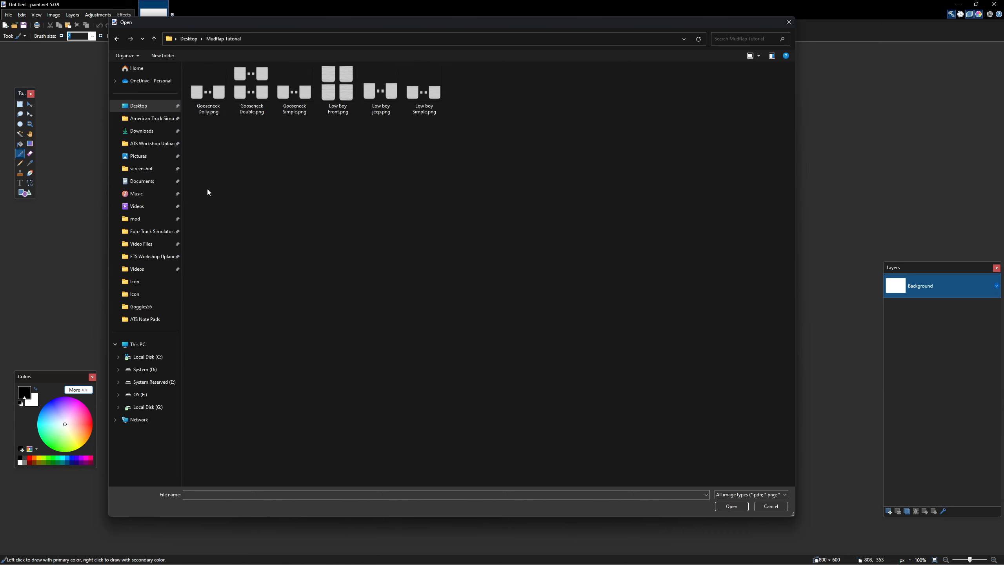
click(208, 91)
shift+click(433, 96)
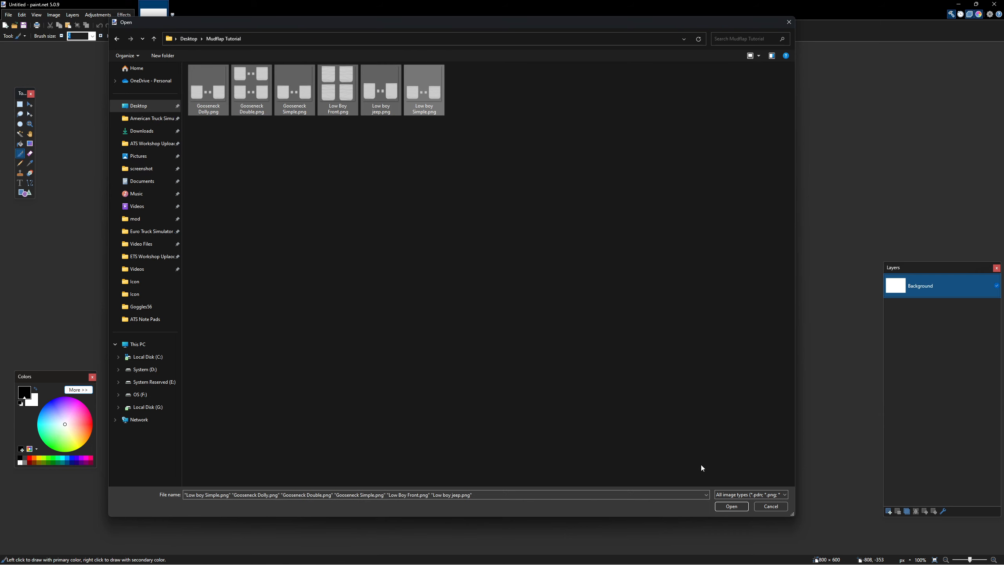
click(745, 507)
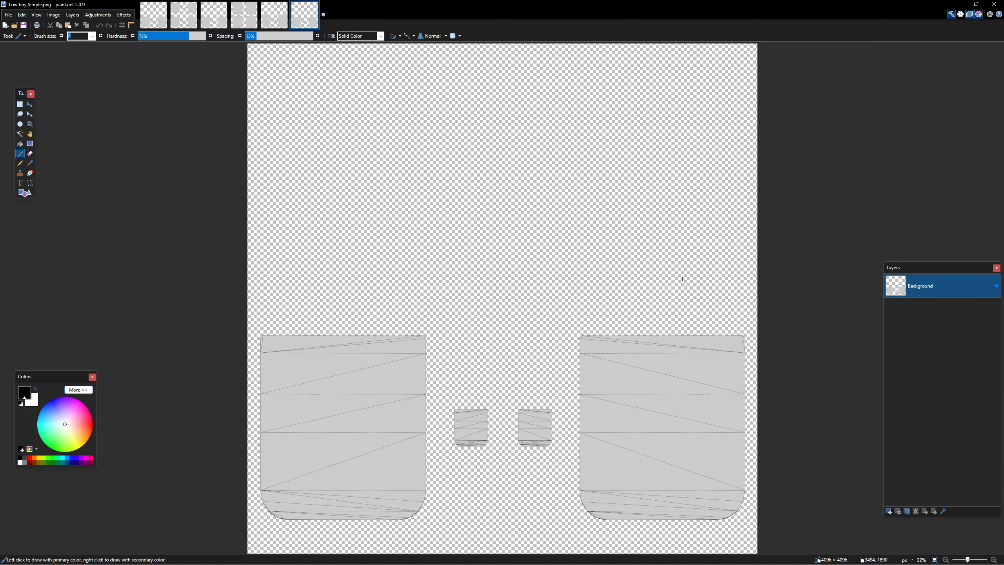
Look through the opened templates, move Low Boy Front.png to first place among the open images and display Gooseneck Dolly.png.
ctrl+scroll(682, 278, down, 2)
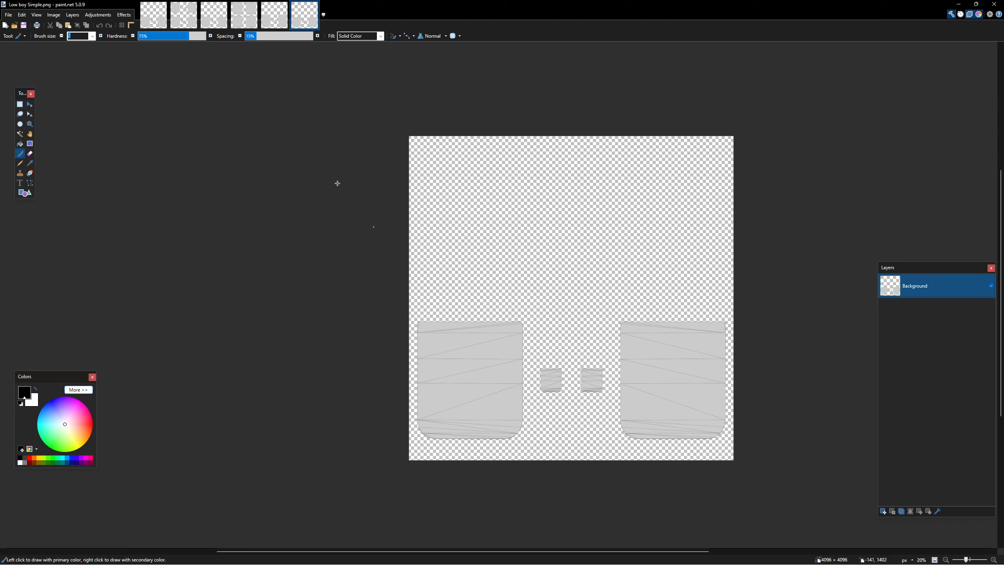
click(186, 18)
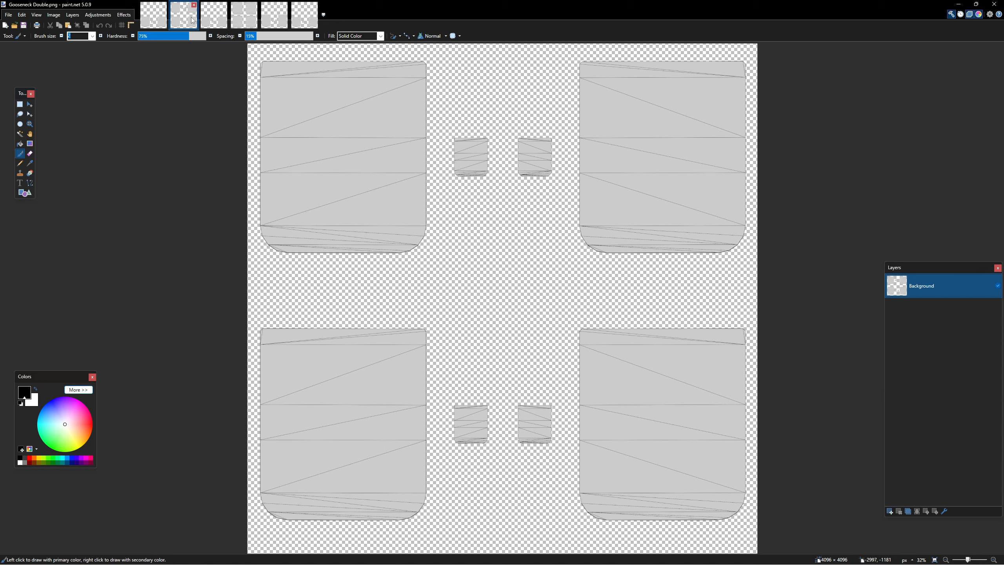
click(238, 19)
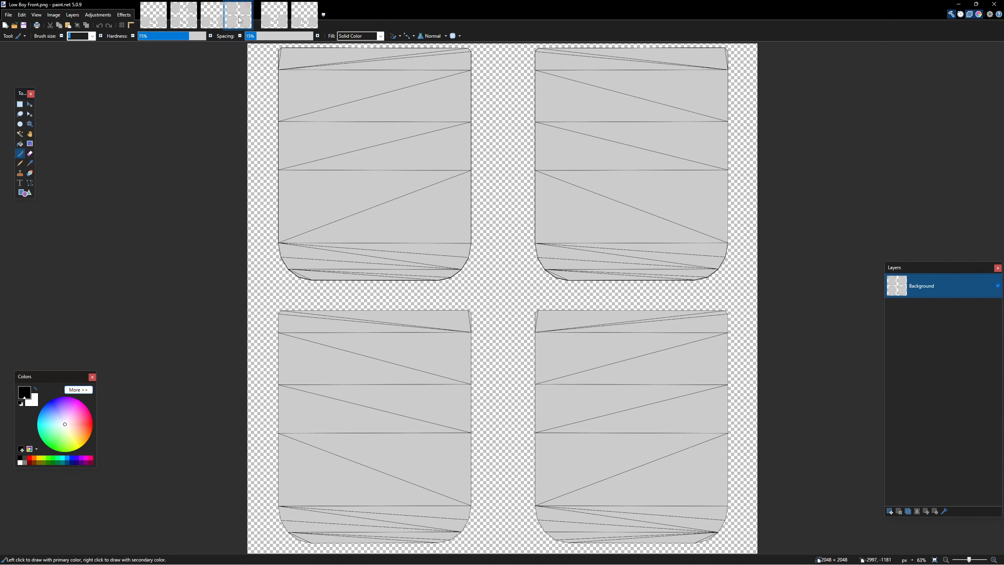
drag(240, 20, 152, 14)
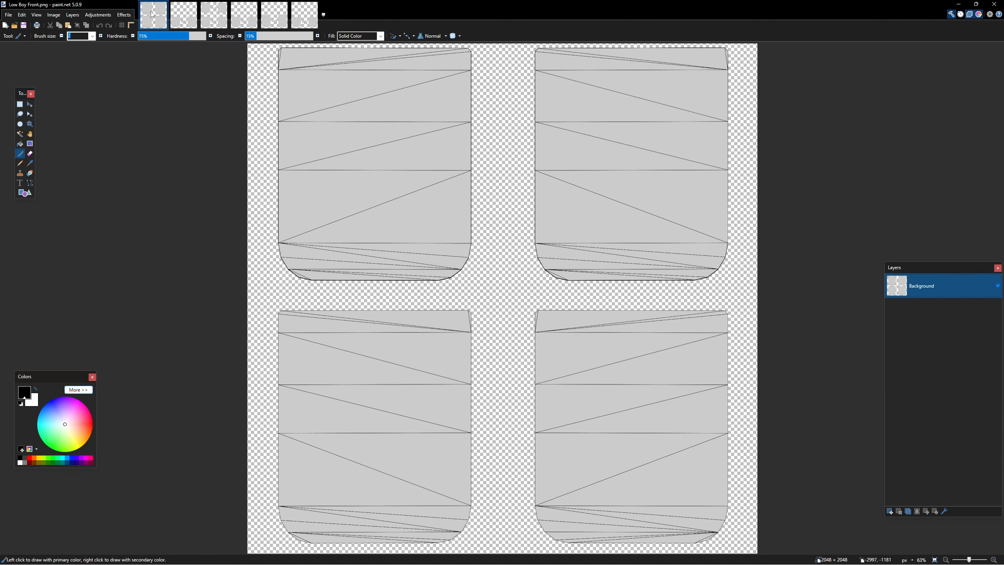
click(184, 16)
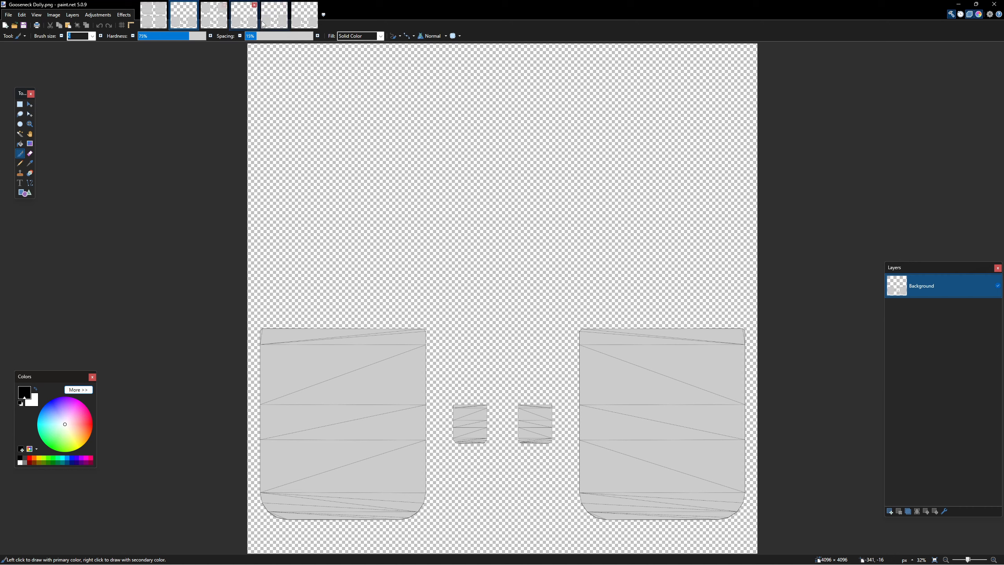
Display the Low boy jeep.png template.
click(274, 18)
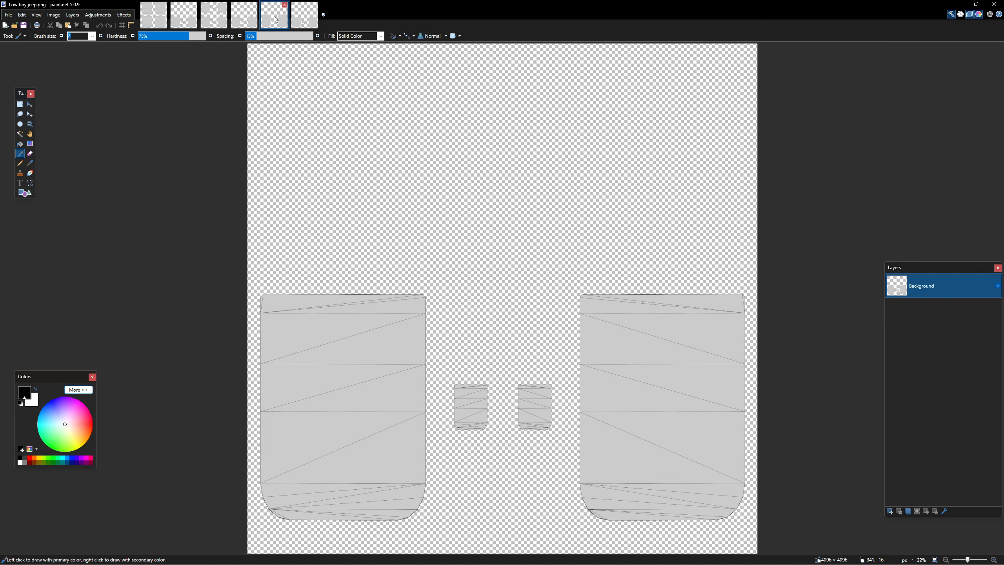
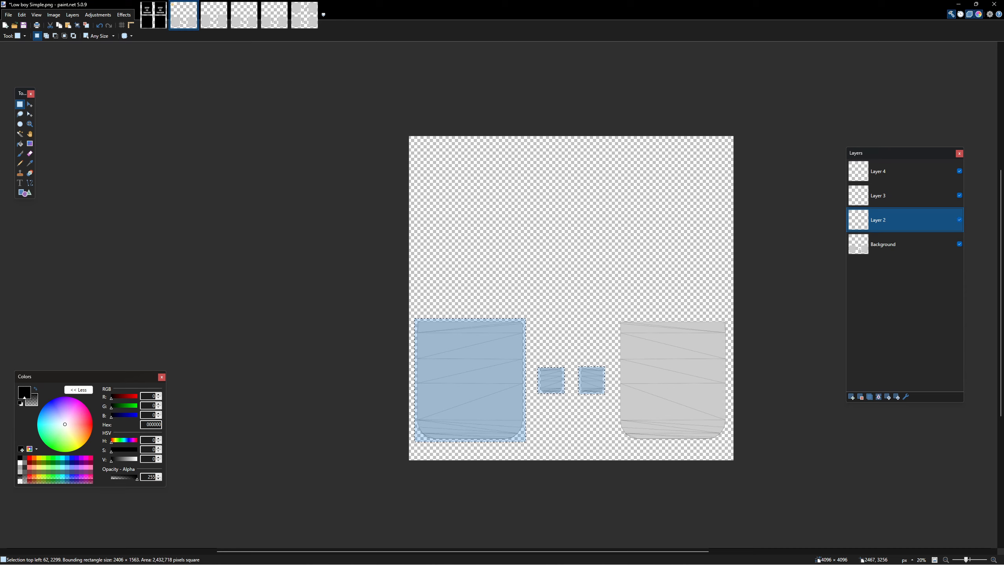
Add the right large mudflap to the selection on Layer 2, fill all four selected flap areas with solid black and deselect.
drag(604, 394, 603, 394)
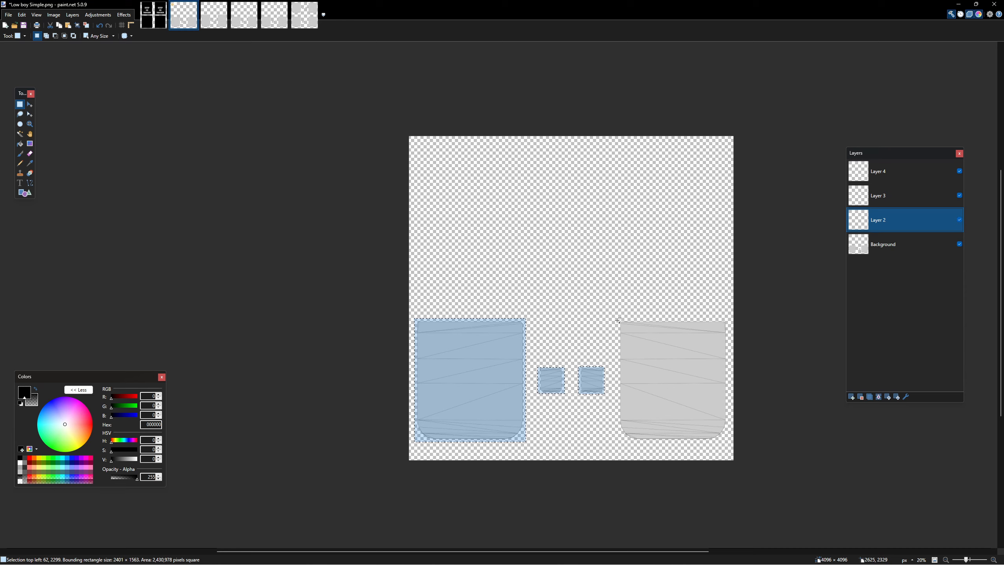
drag(617, 320, 731, 441)
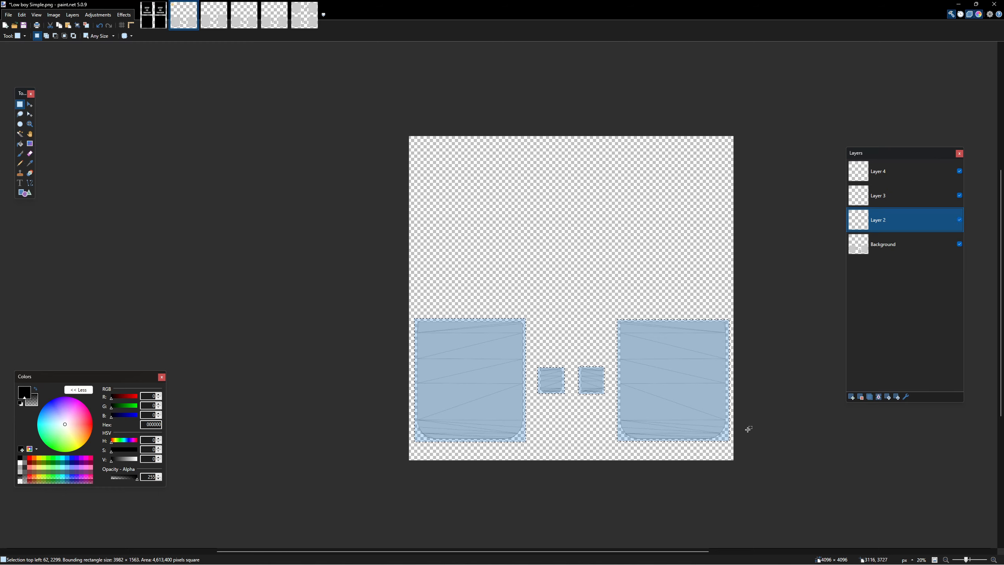
click(20, 145)
click(486, 390)
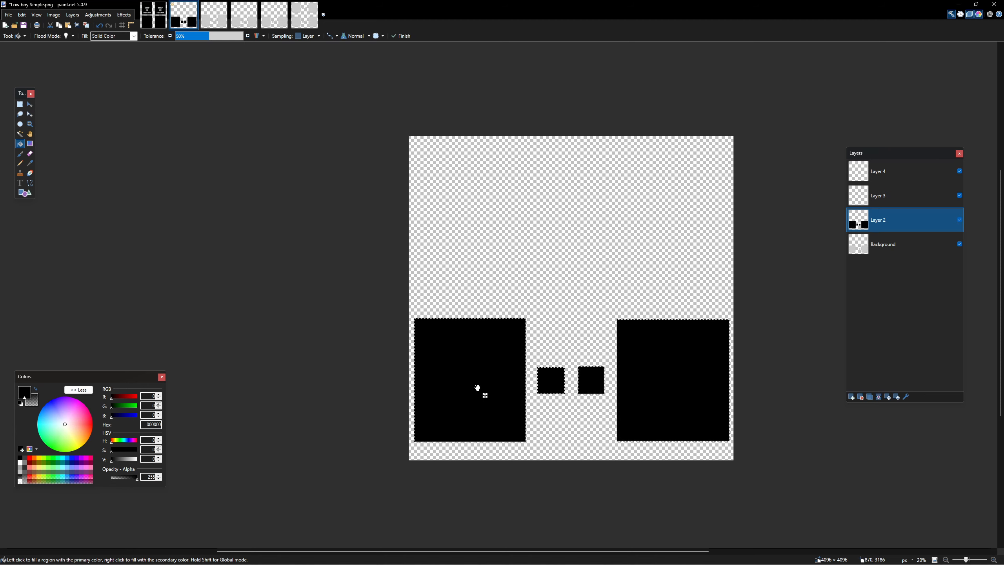
key(ctrl+d)
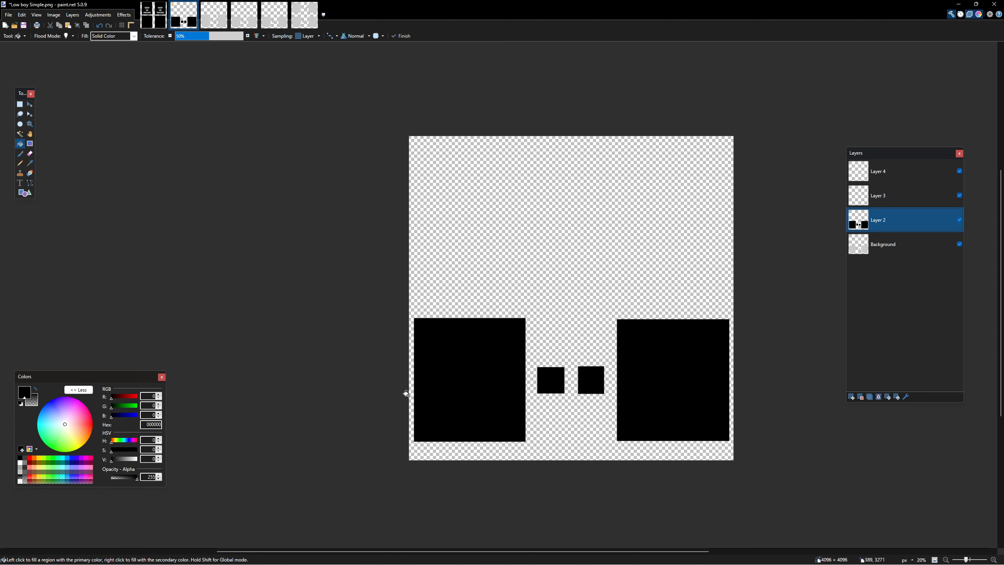
Swap the primary and secondary colours, select both small centre flaps on Layer 2, fill them with semi-transparent black and deselect.
click(37, 391)
click(19, 104)
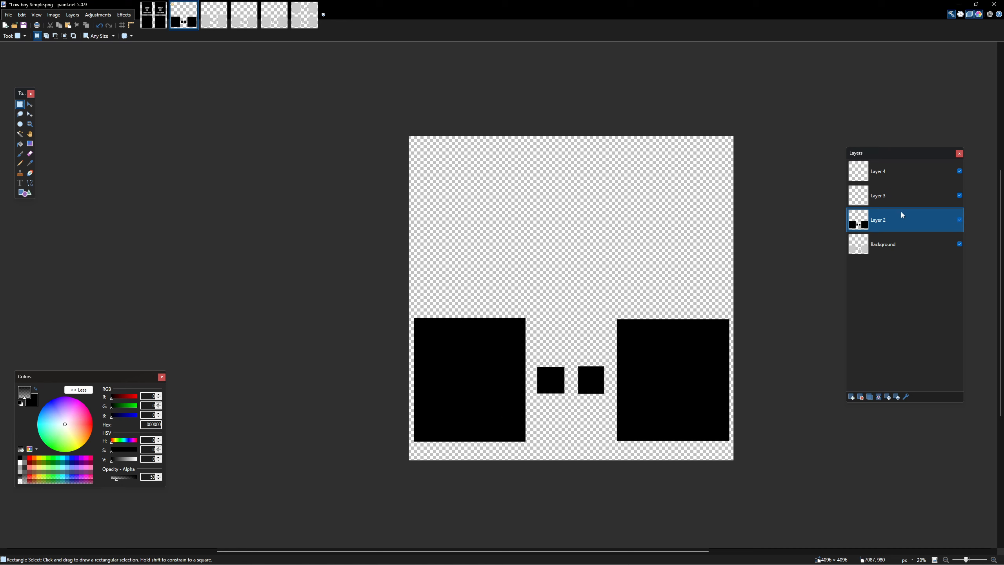
scroll(540, 419, up, 3)
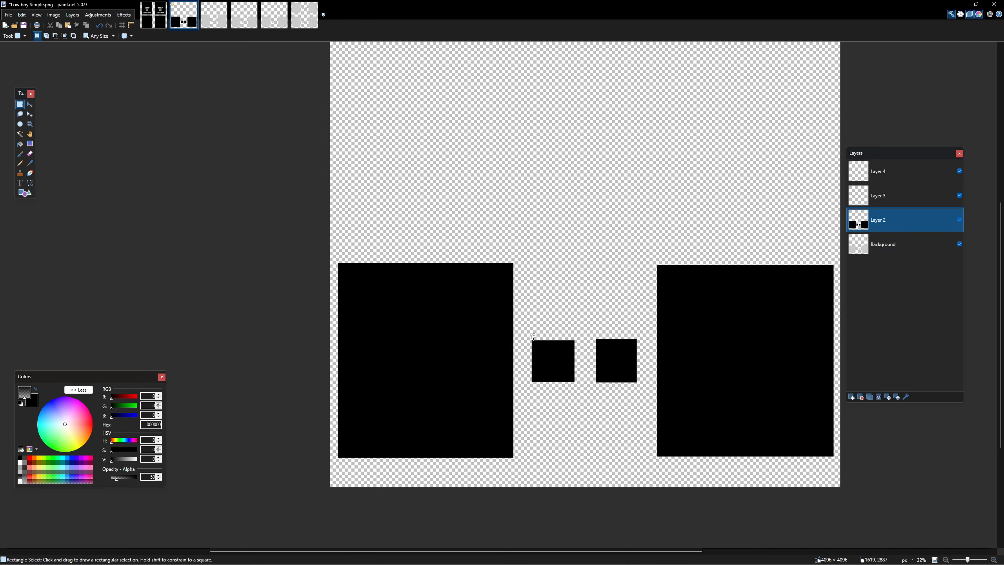
drag(530, 337, 578, 385)
drag(595, 336, 640, 384)
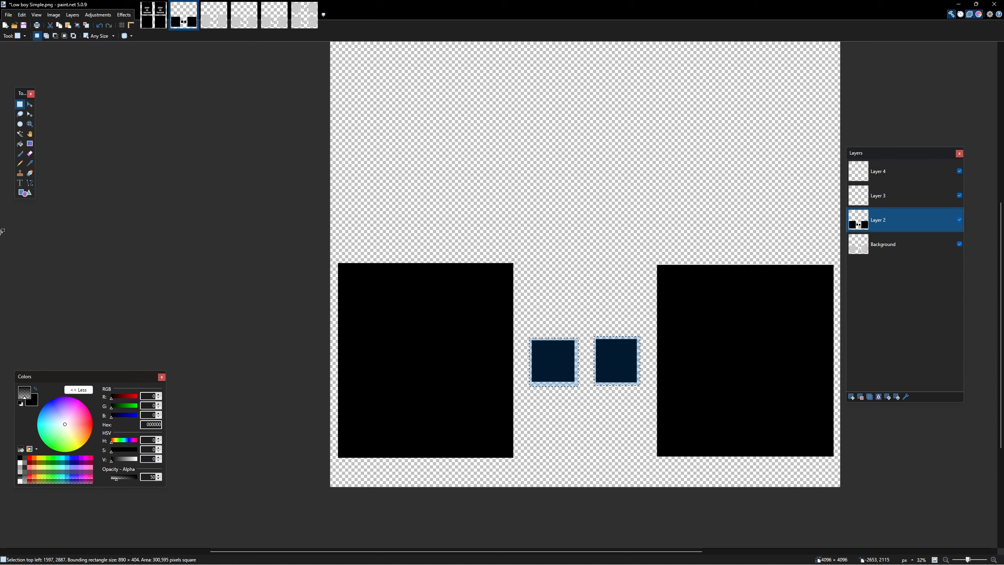
click(20, 144)
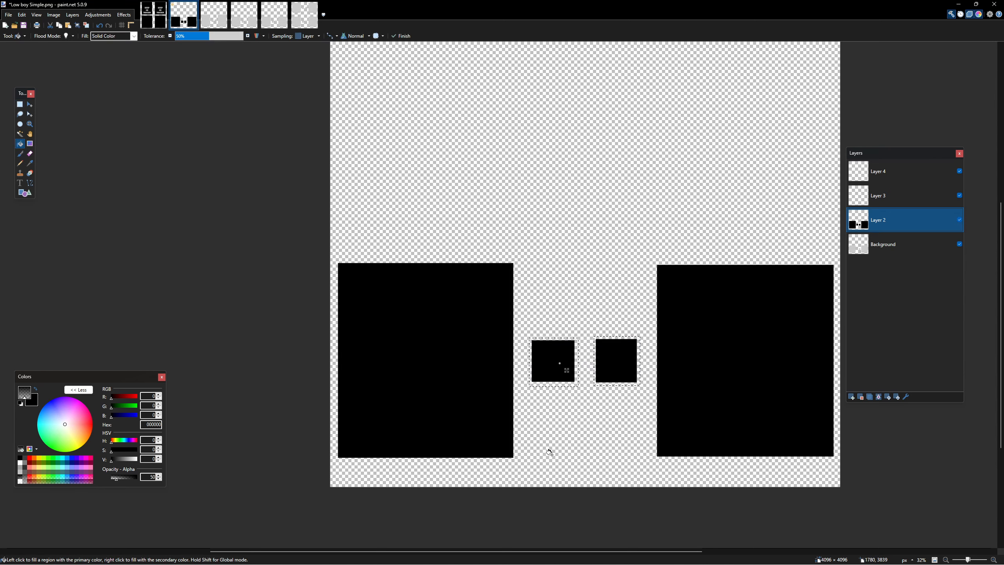
key(ctrl+d)
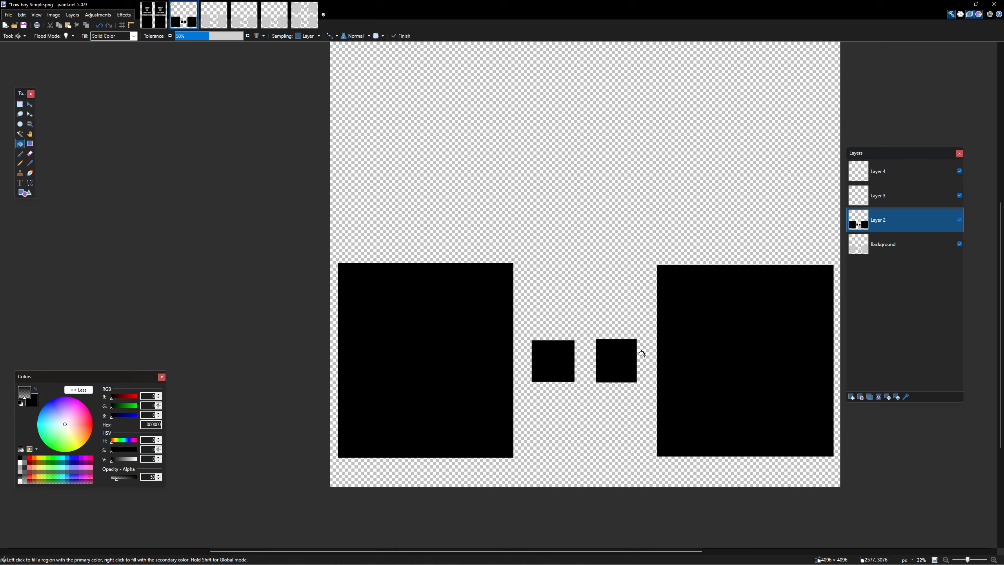
key(ctrl+minus)
key(ctrl+minus)
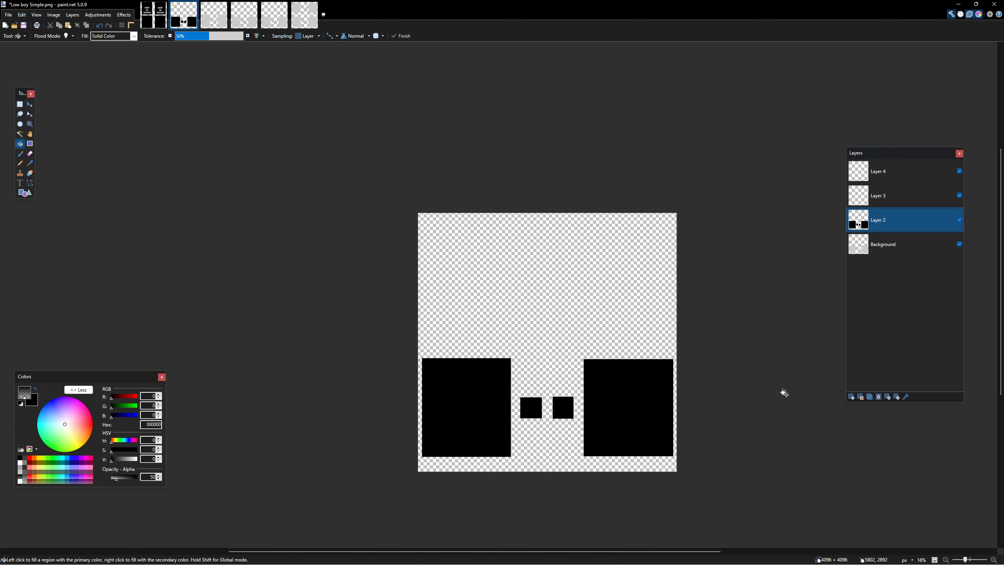
Make Layer 3 active, close lb_fr.dds and open the recent lb_fr.pdn in its place as the first open image.
click(916, 199)
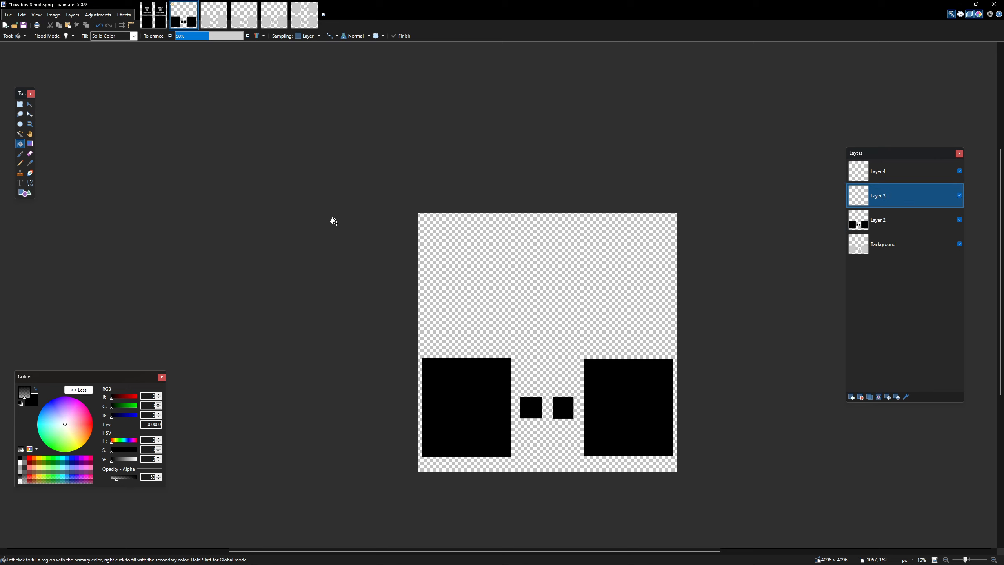
click(155, 17)
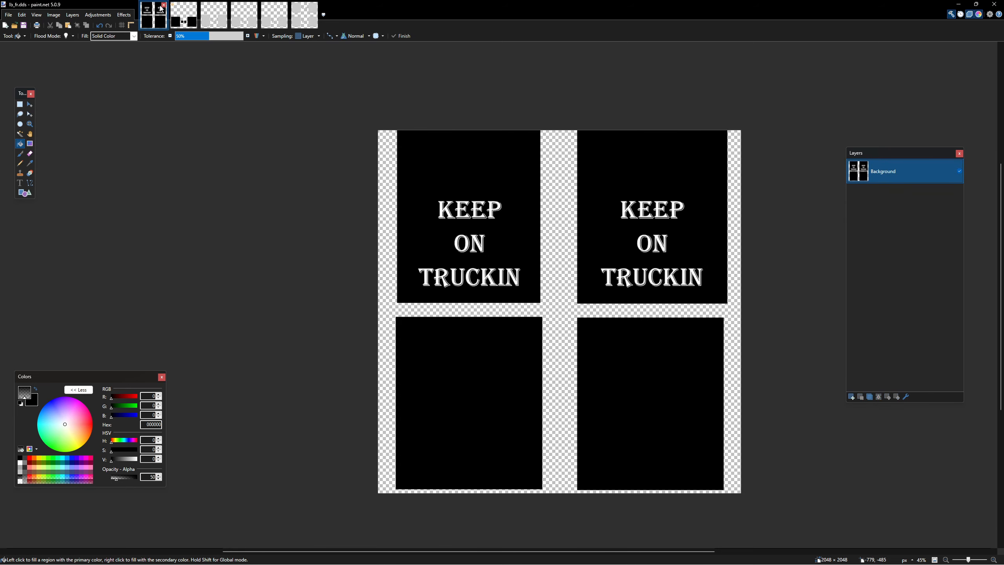
click(163, 5)
click(8, 14)
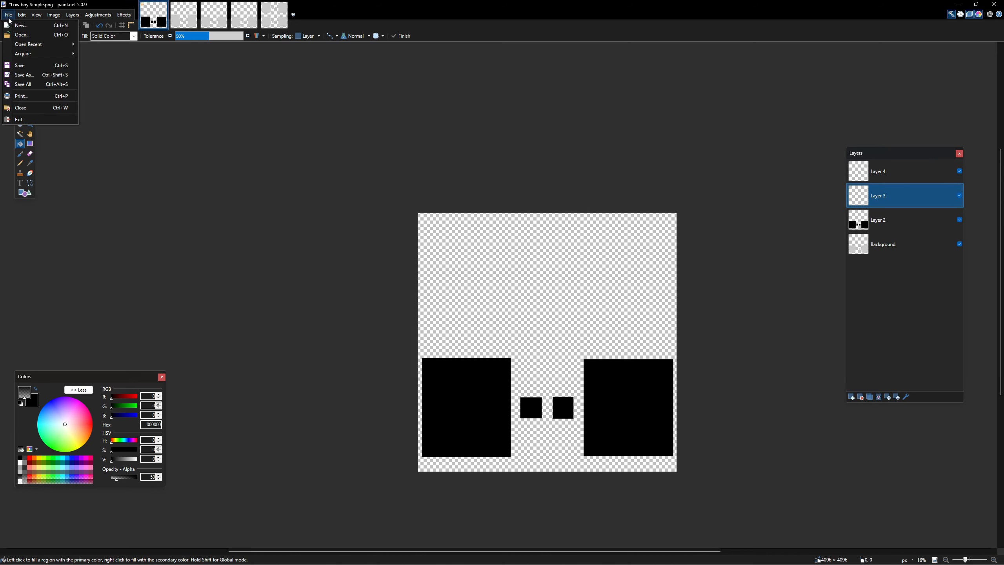
mouse_move(21, 44)
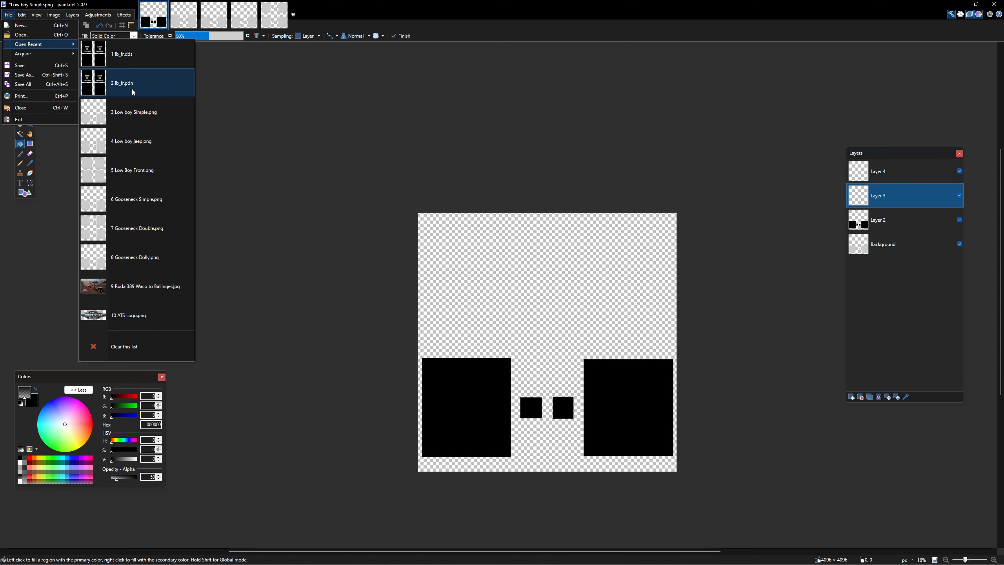
click(123, 81)
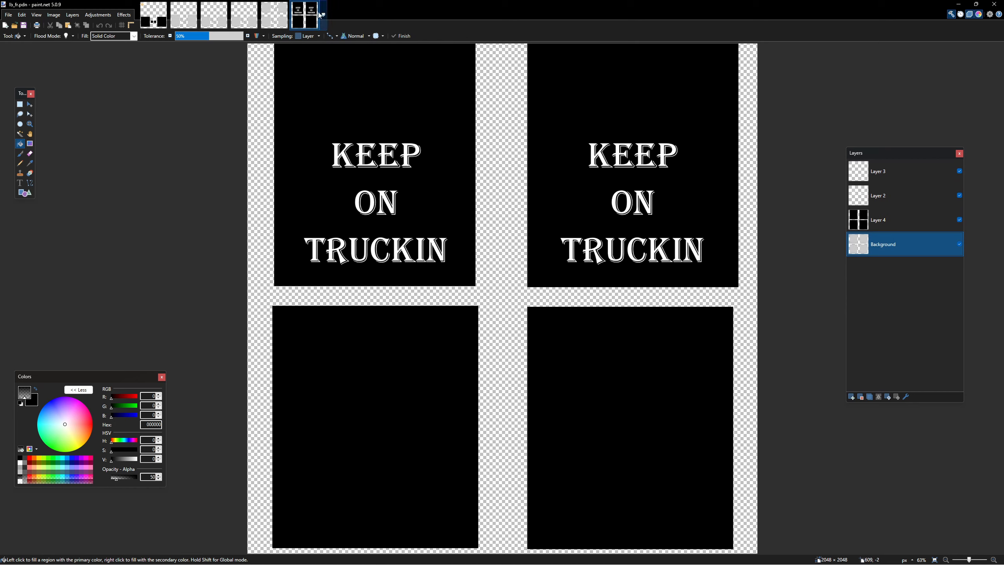
drag(286, 21, 153, 15)
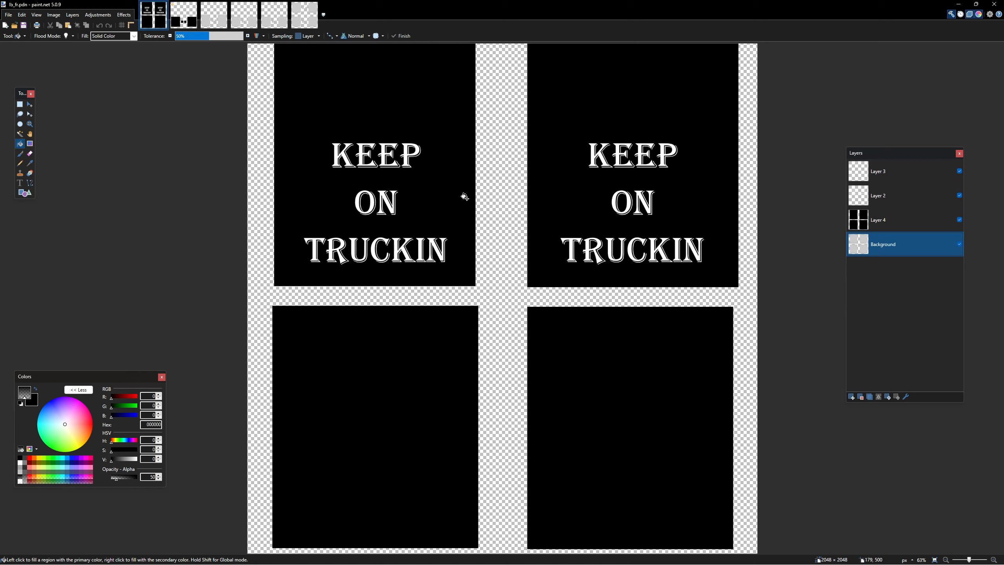
In lb_fr.pdn, hide the black Layer 4 and select the whole upper-left mudflap area with its KEEP ON TRUCKIN lettering on Layer 2.
click(897, 198)
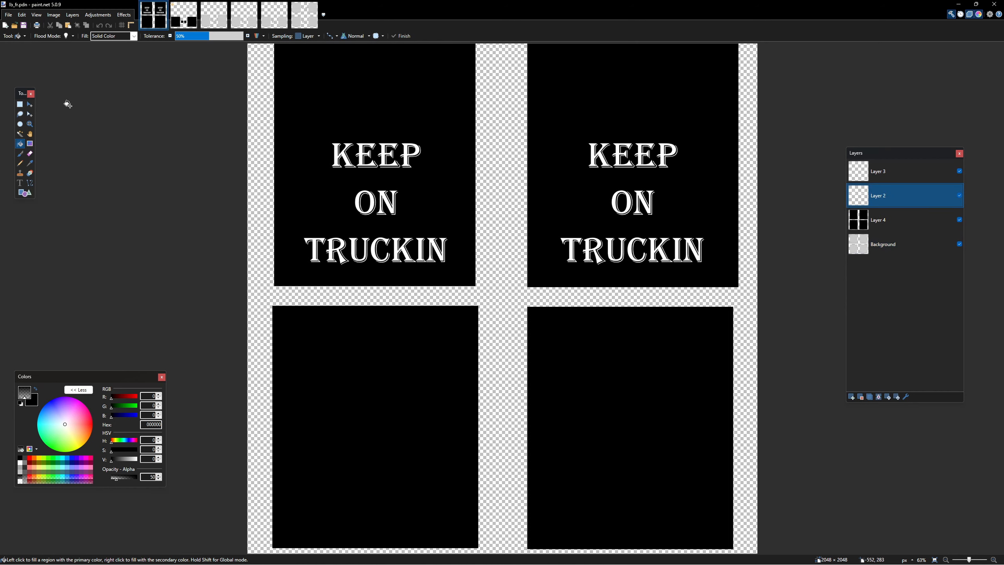
click(18, 105)
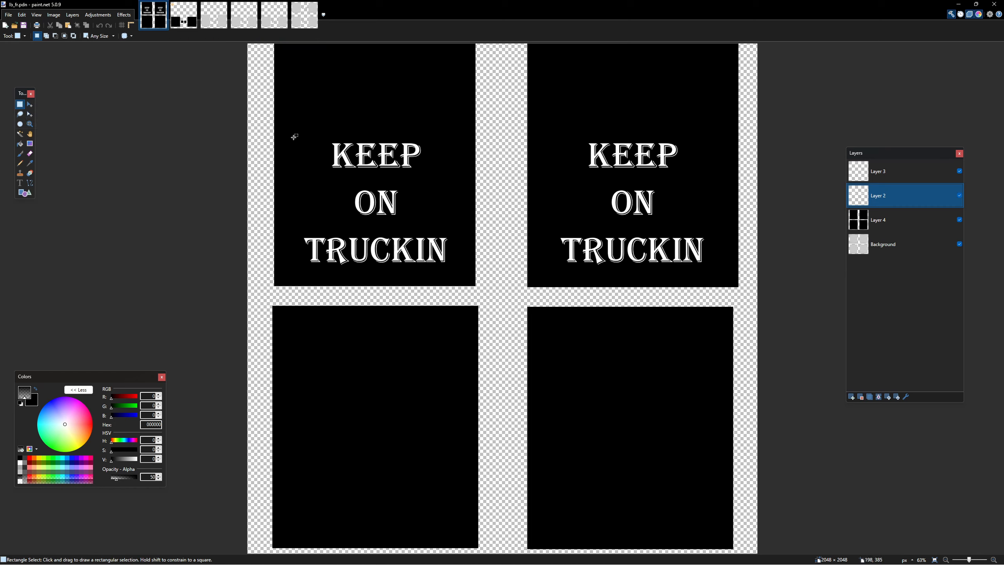
drag(289, 136, 460, 273)
key(ctrl+d)
click(959, 219)
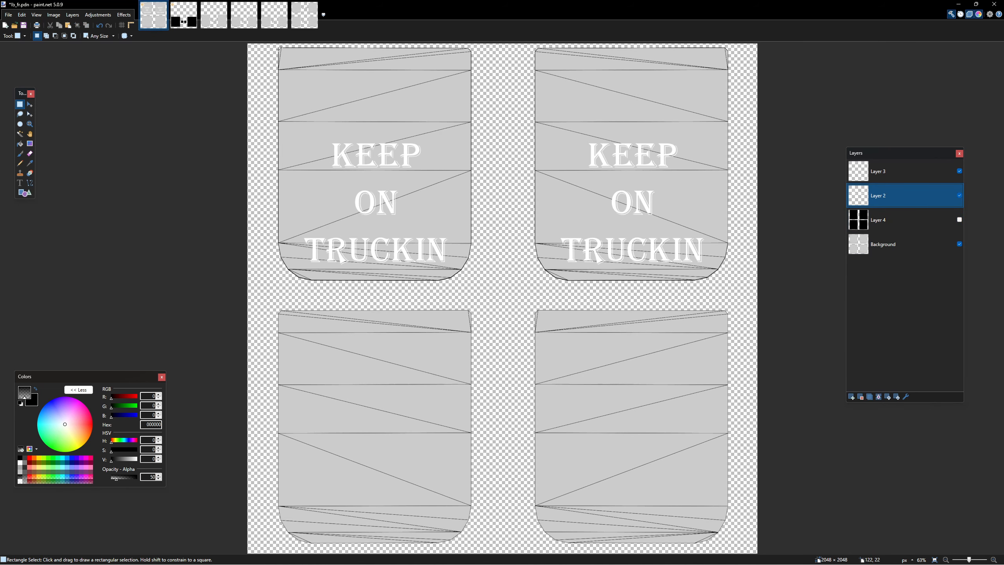
drag(278, 50, 471, 280)
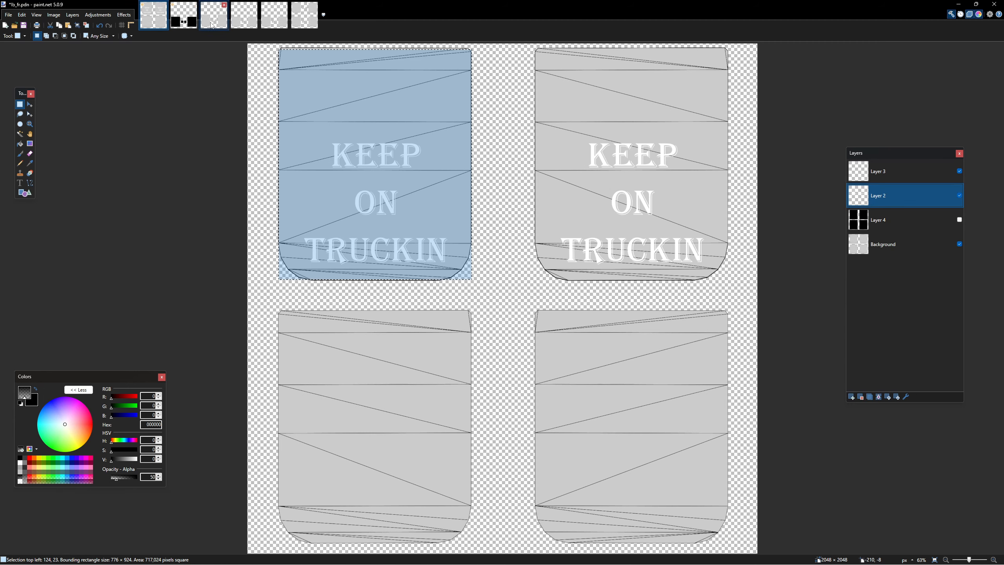
Paste the copied KEEP ON TRUCKIN lettering into Layer 3 of Low boy Simple.png and hide the black Layer 2.
click(190, 24)
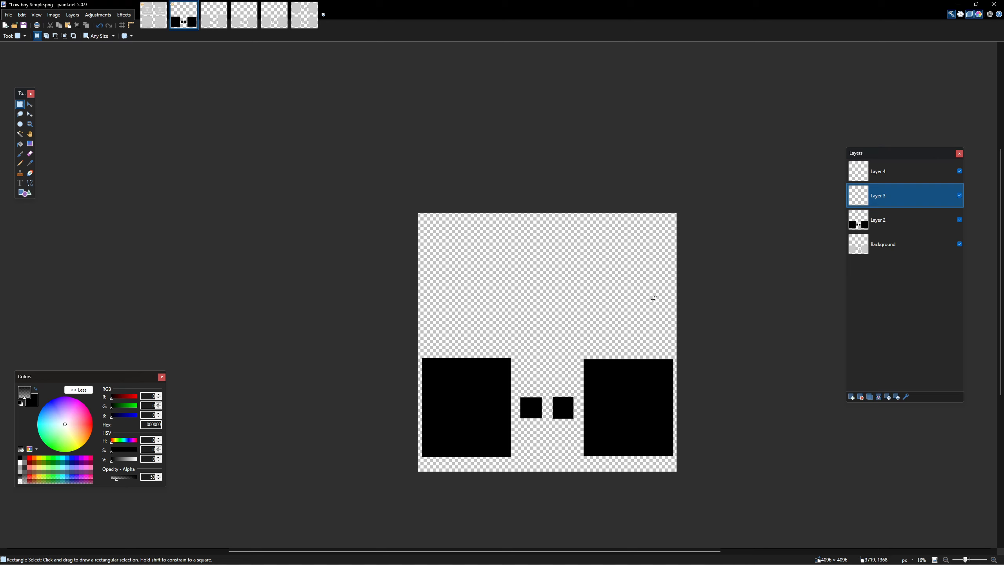
key(m)
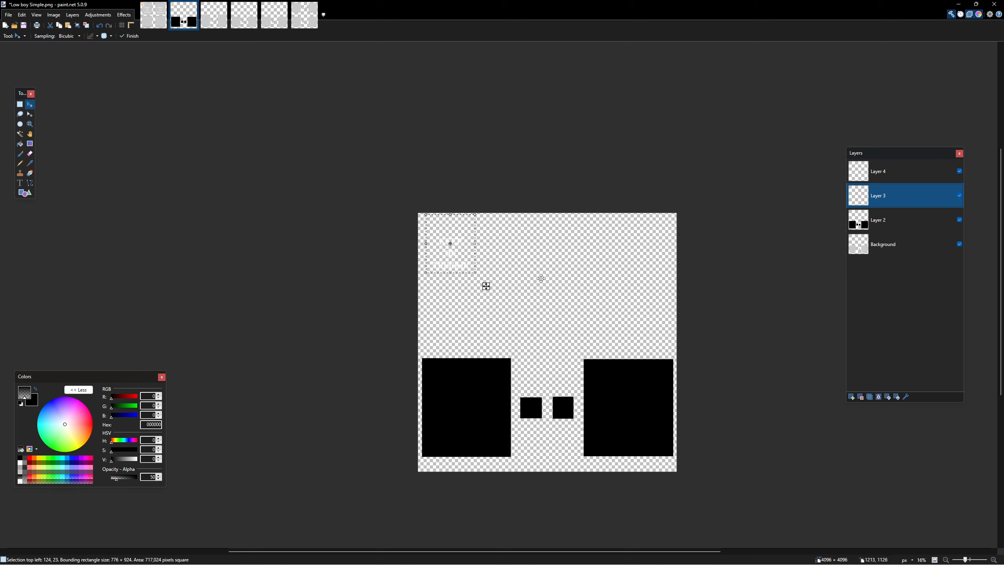
key(alt+Page_Down)
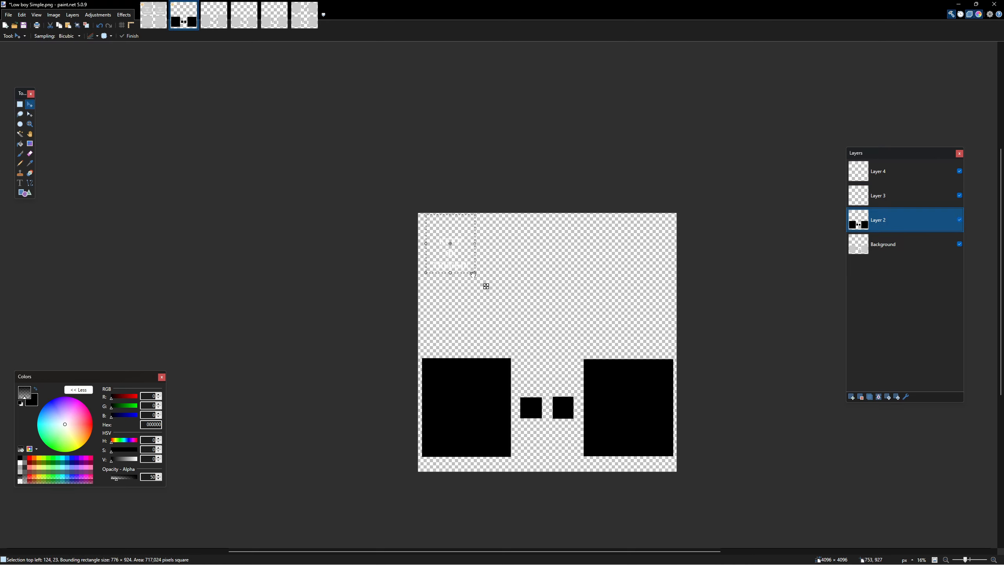
click(959, 219)
key(alt+Page_Up)
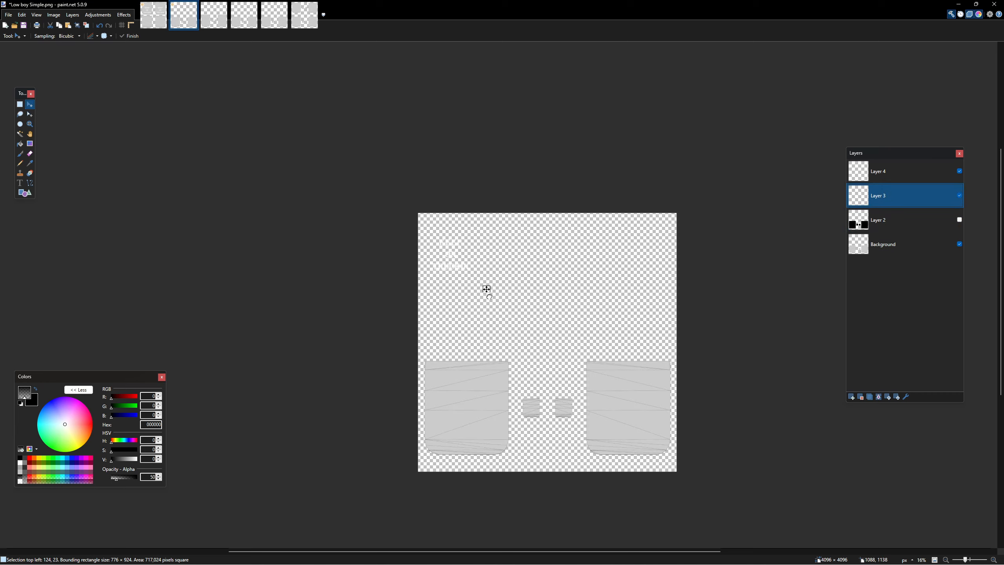
Move the lettering onto the left large mudflap and scale its selection to about 1323 × 1575 px to match the flap's width.
drag(486, 287, 510, 440)
scroll(474, 461, up, 5)
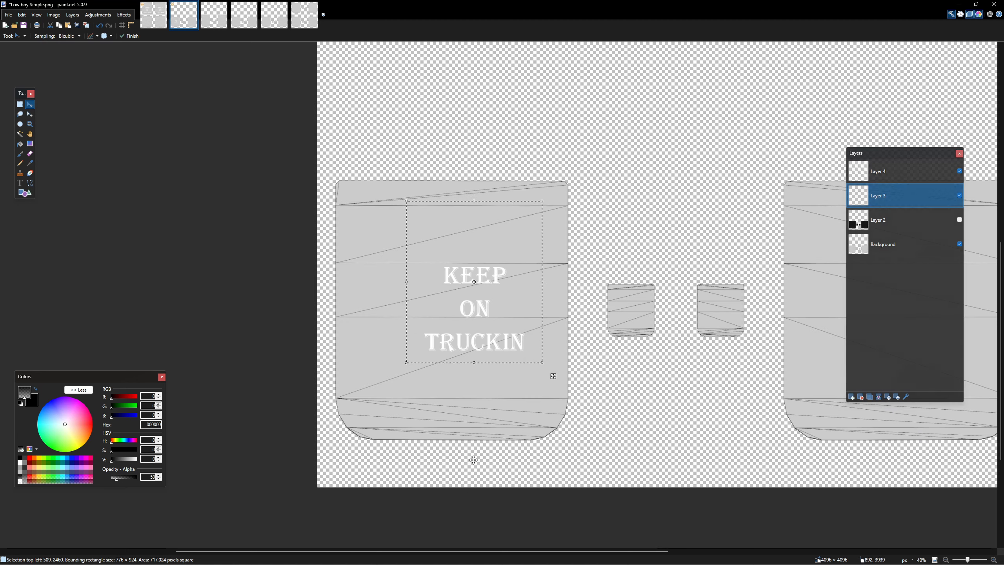
drag(407, 362, 341, 440)
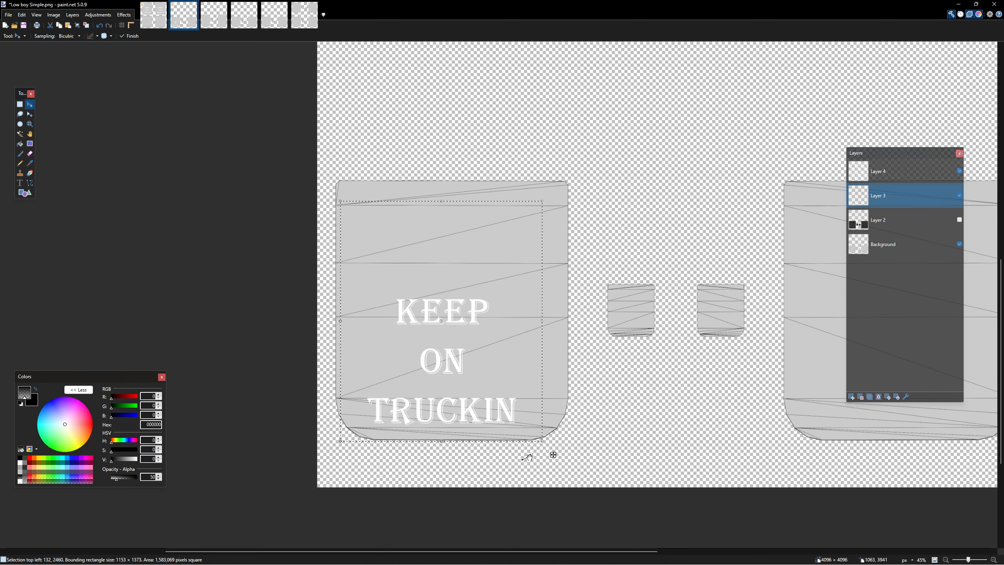
drag(540, 201, 566, 181)
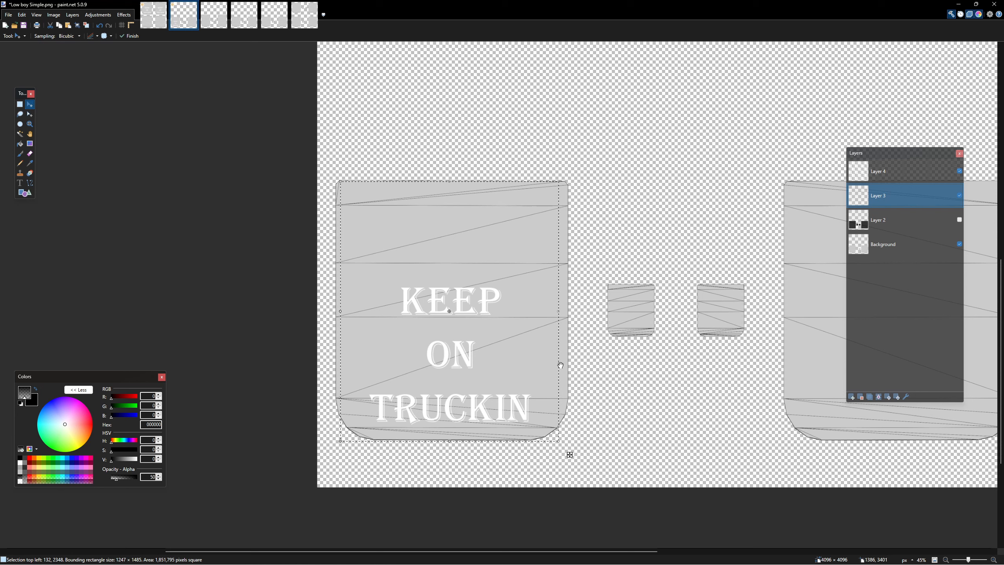
drag(568, 441, 579, 450)
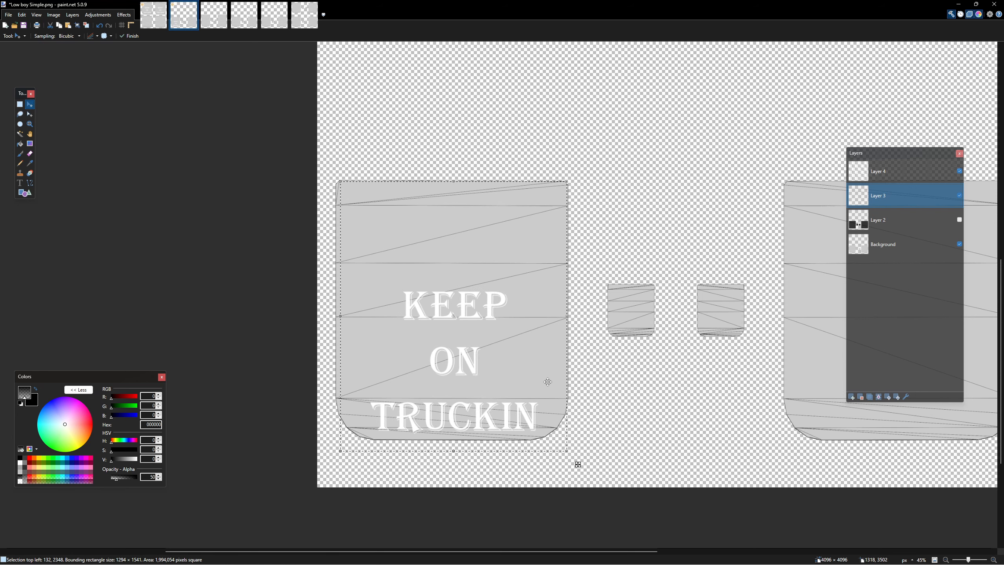
drag(340, 451, 339, 460)
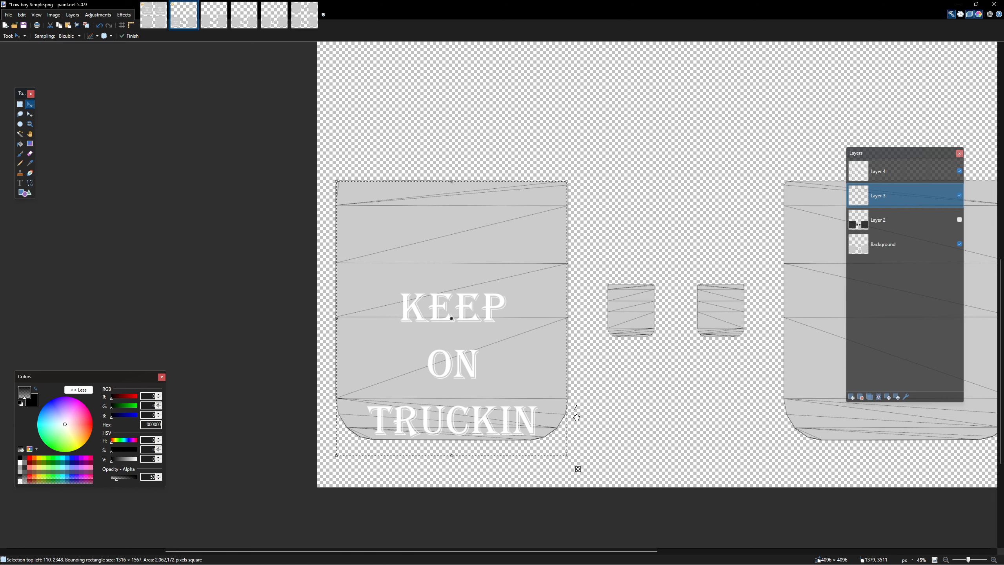
drag(572, 454, 569, 459)
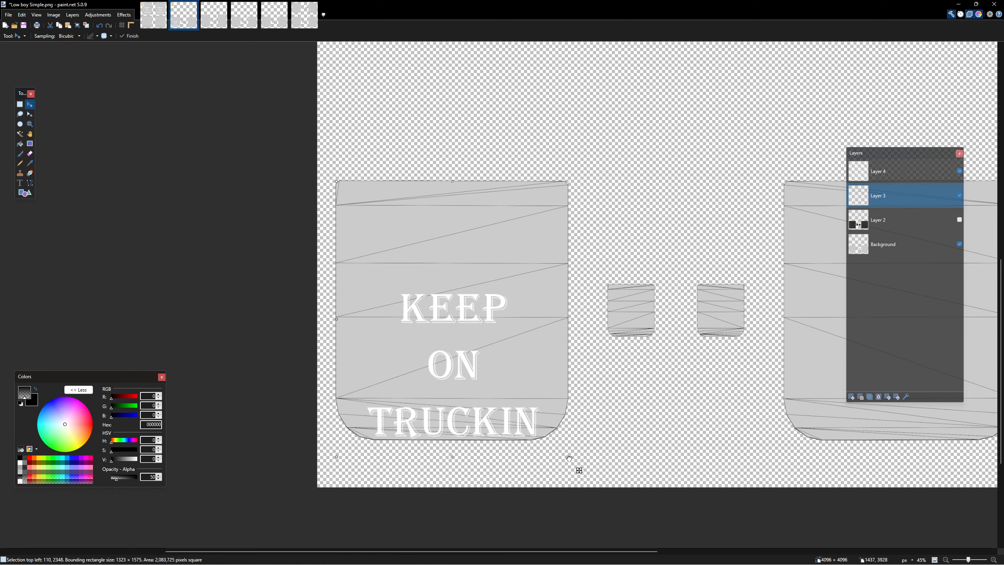
drag(519, 363, 517, 339)
drag(573, 441, 578, 453)
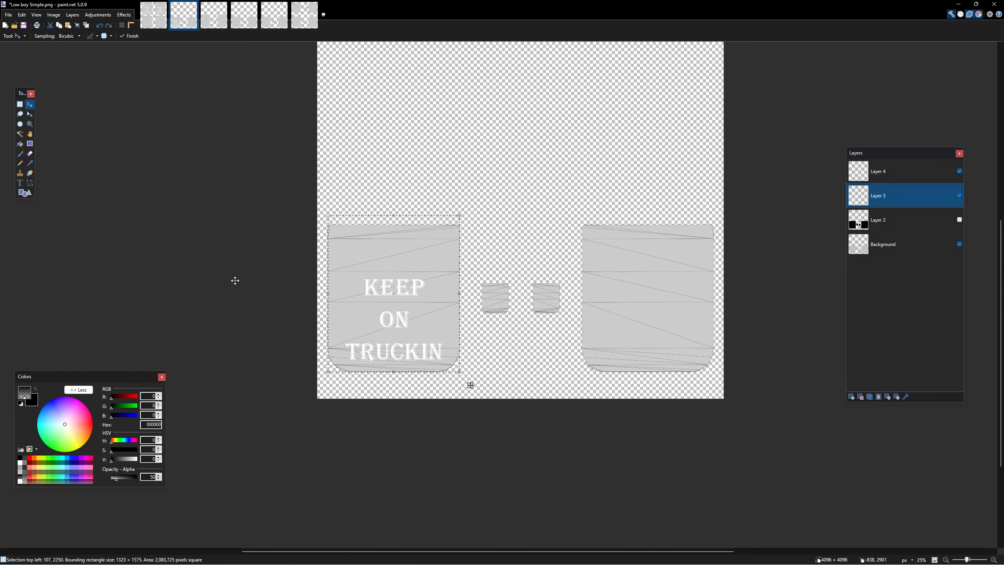
Place a copy of the KEEP ON TRUCKIN lettering on the right large mudflap in Layer 3, aligned with the flap's outline, and deselect.
scroll(235, 280, down, 2)
drag(470, 385, 718, 385)
scroll(726, 380, up, 2)
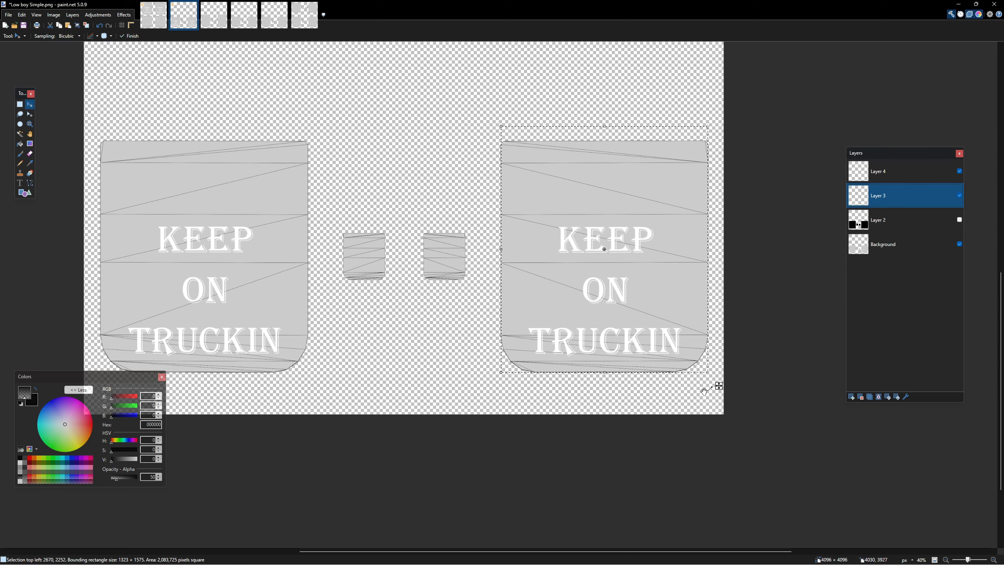
key(ctrl+d)
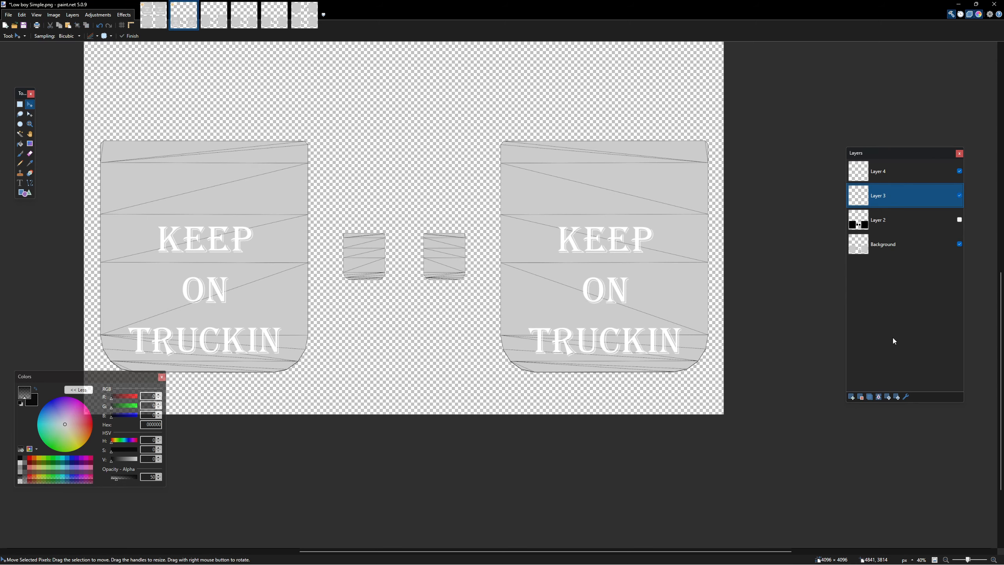
Show the black Layer 2 again and save the layered image as lb_sim.pdn in the pdn folder.
click(959, 221)
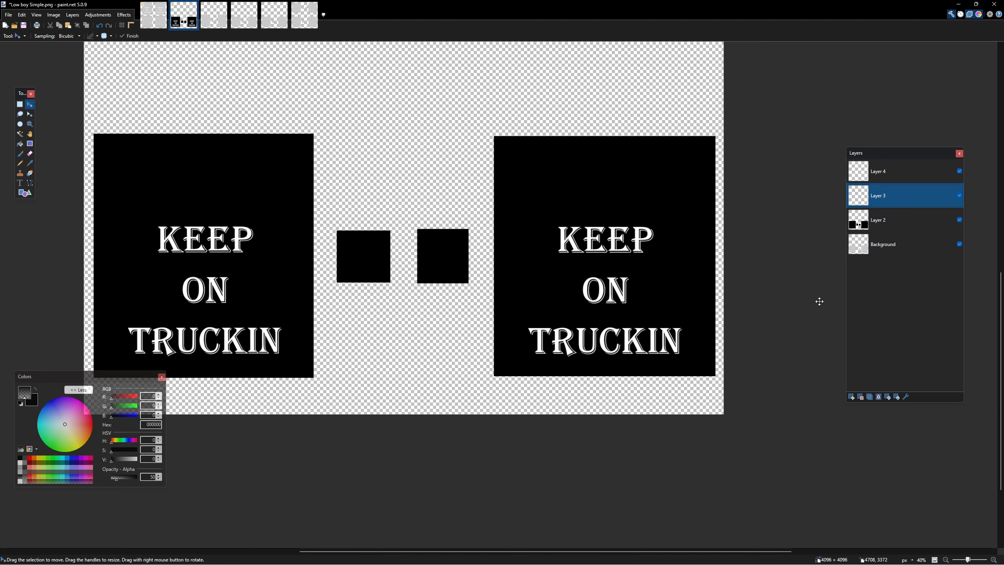
scroll(819, 301, down, 3)
click(9, 15)
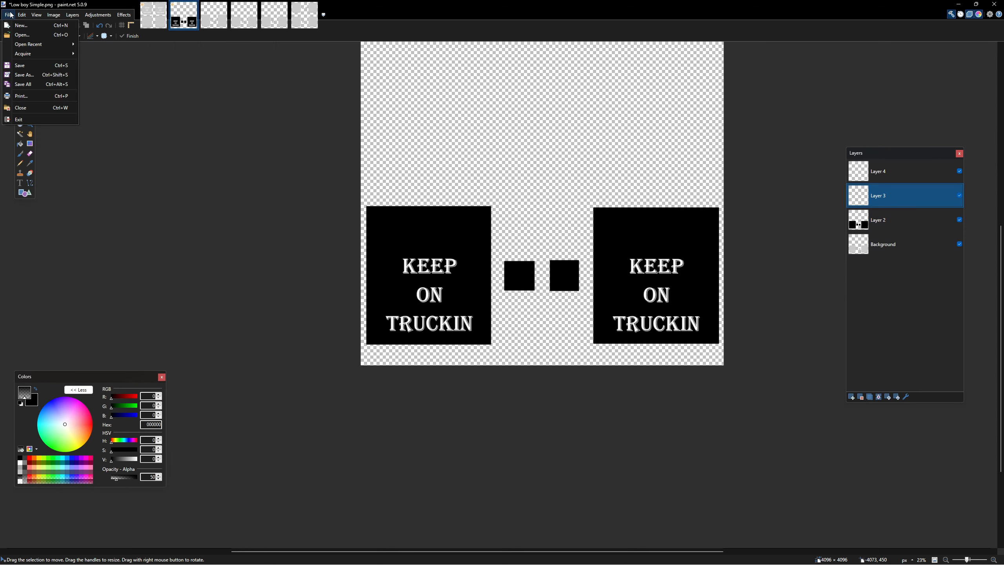
click(21, 75)
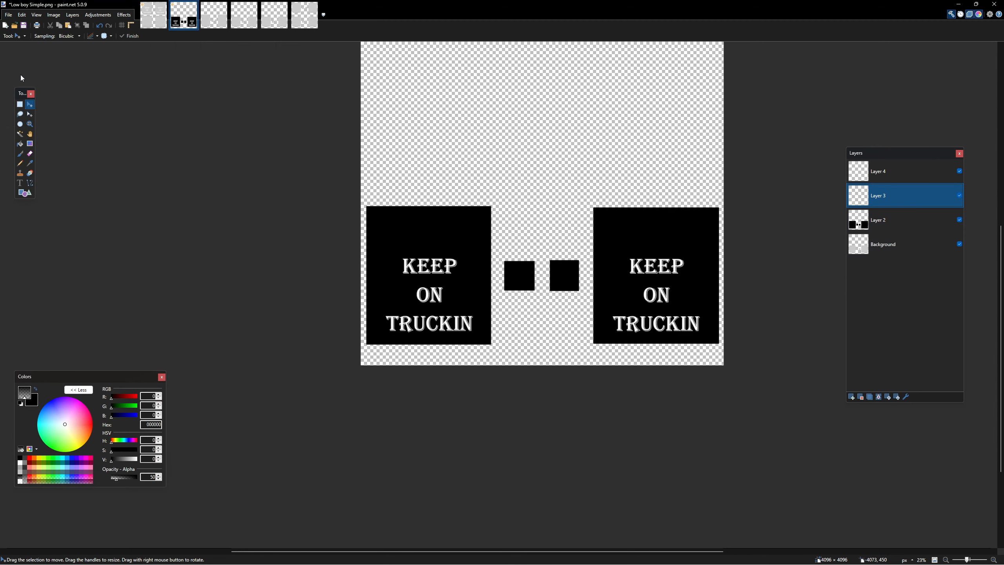
double_click(284, 97)
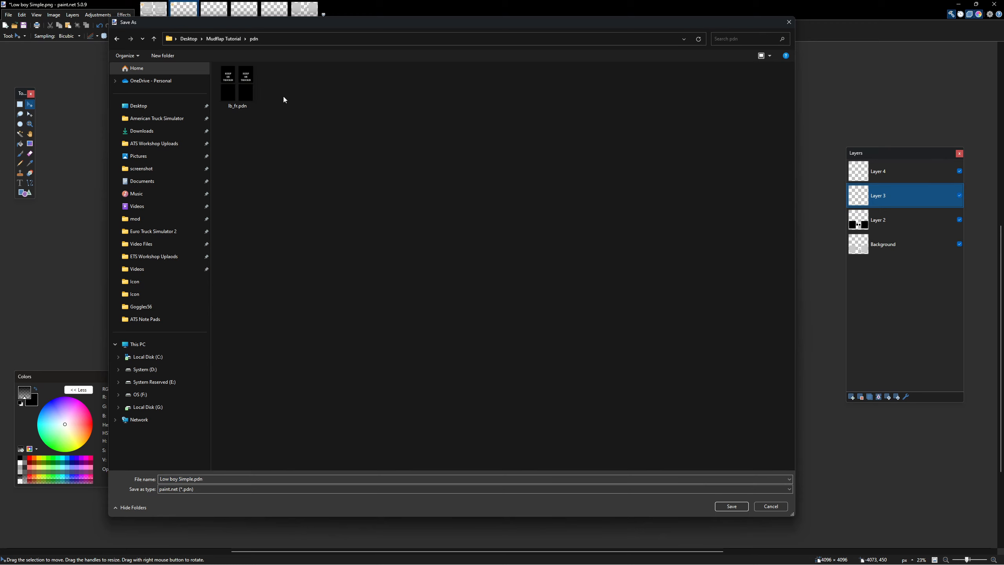
click(206, 479)
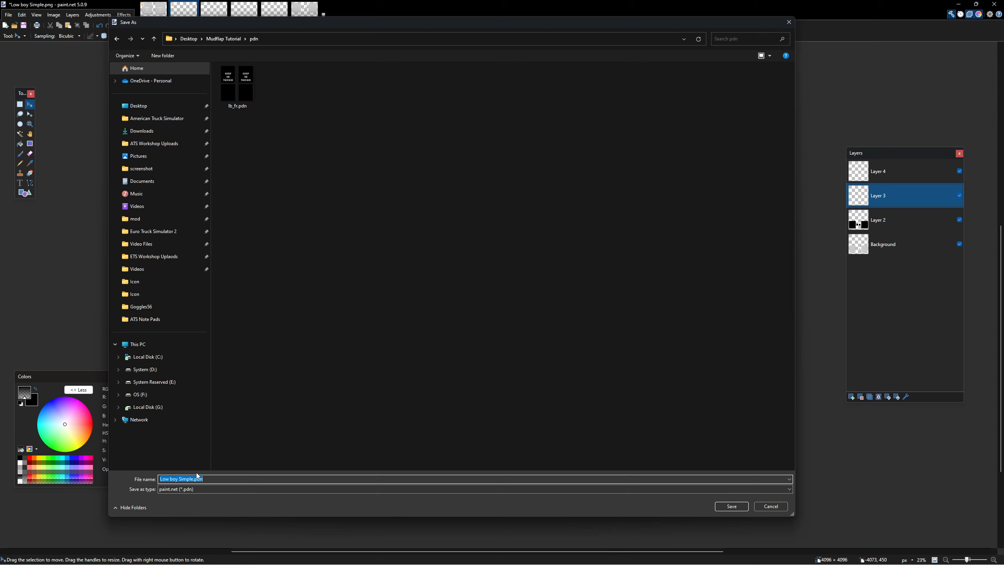
text(lb)
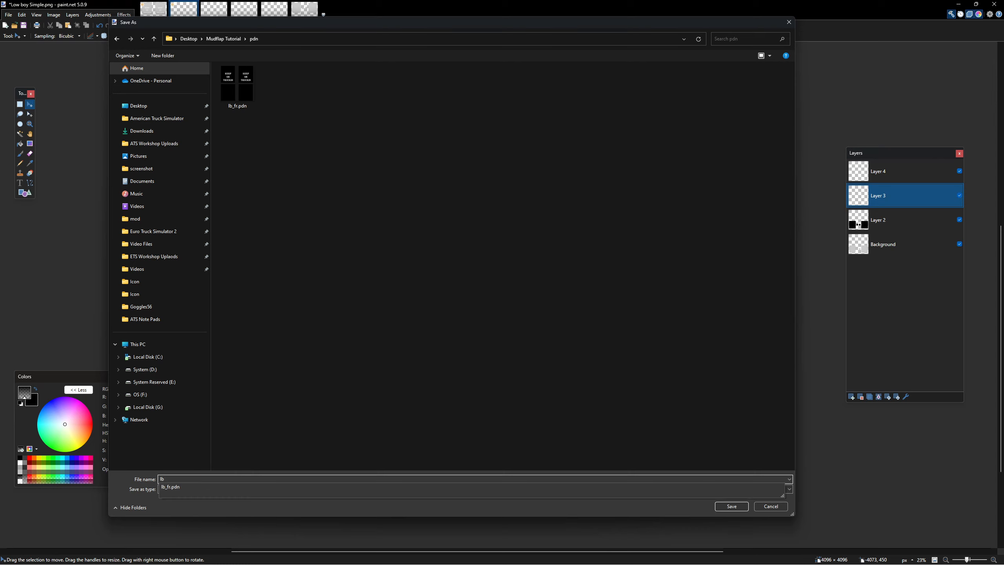
text(_sim)
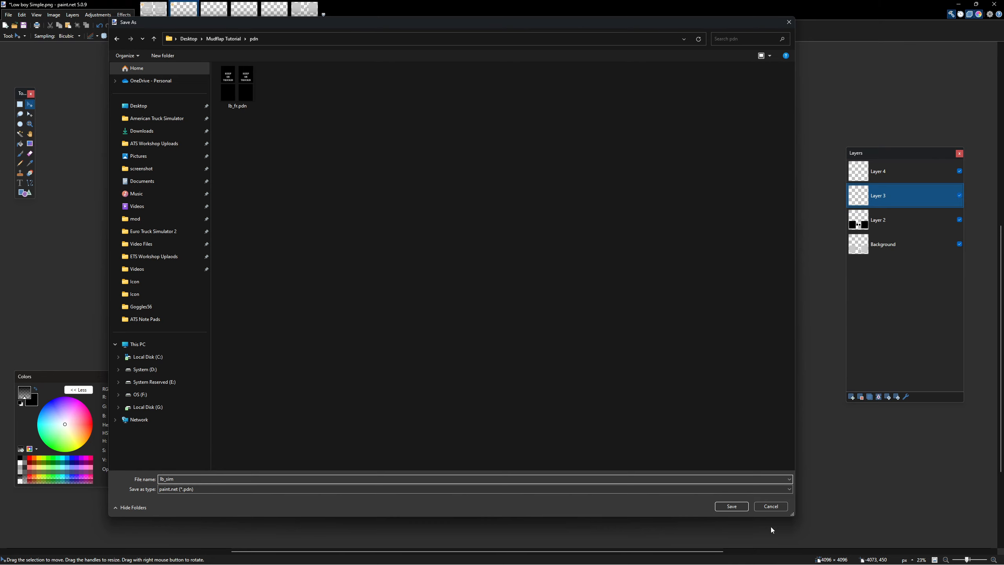
click(730, 506)
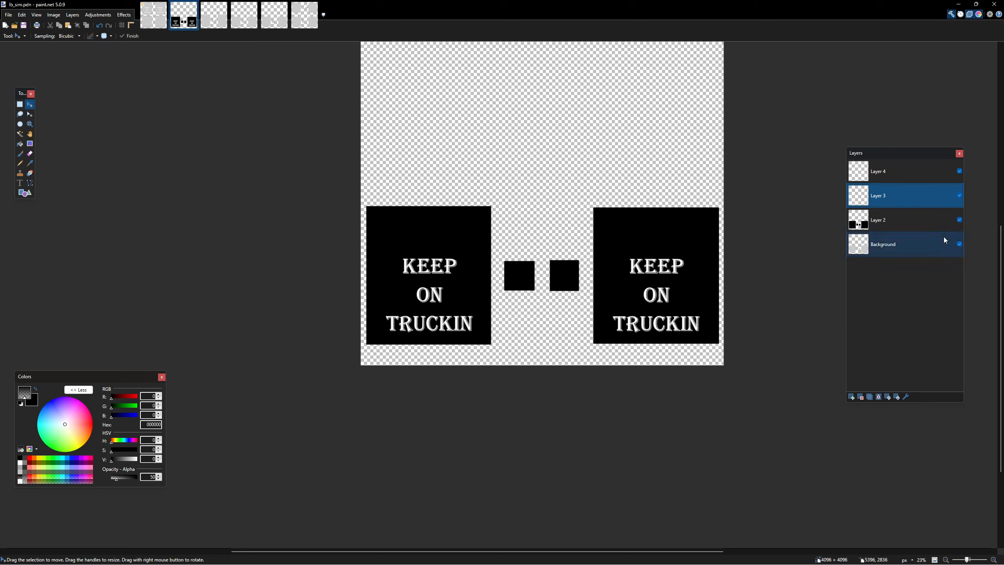
With the Background layer hidden, export the flattened image as lb_sim.dds, using BC3 (Linear, DXT5), to the dds folder and close it.
click(959, 244)
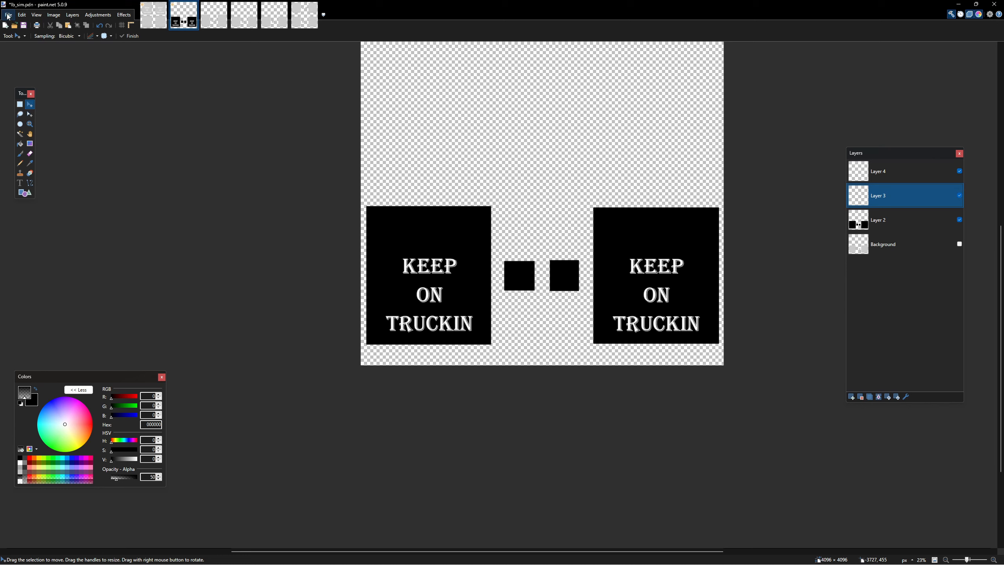
click(8, 14)
click(22, 75)
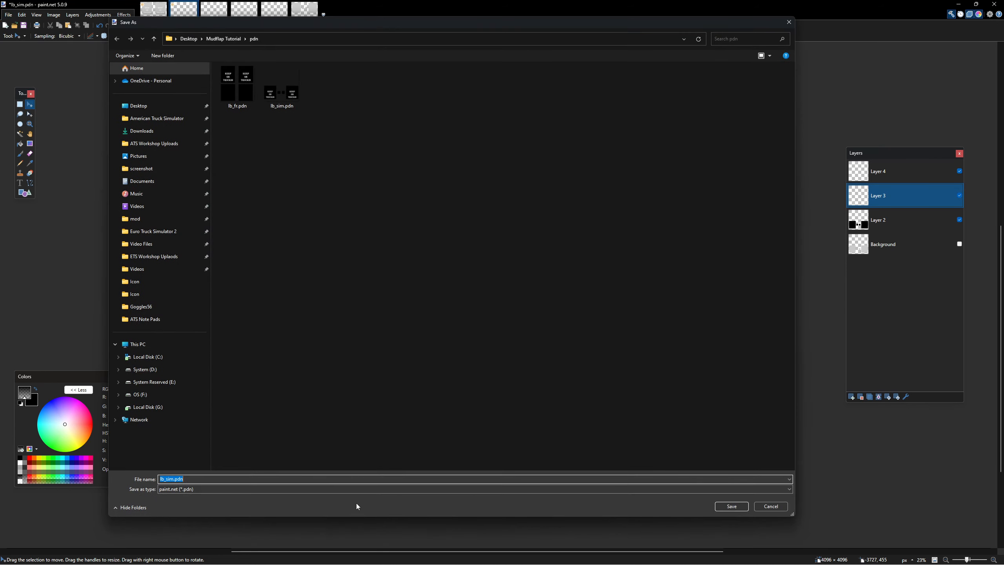
click(352, 487)
click(233, 536)
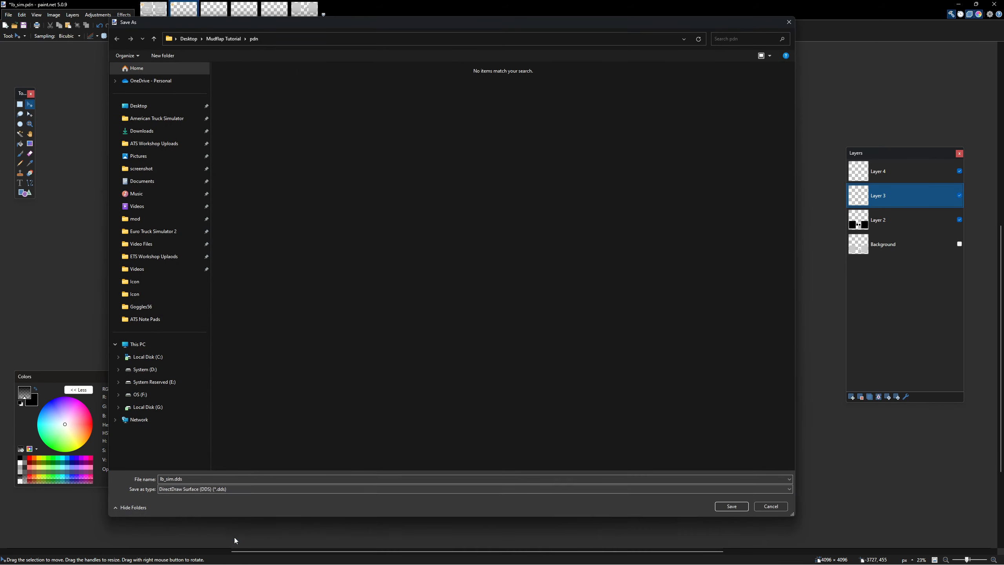
click(224, 38)
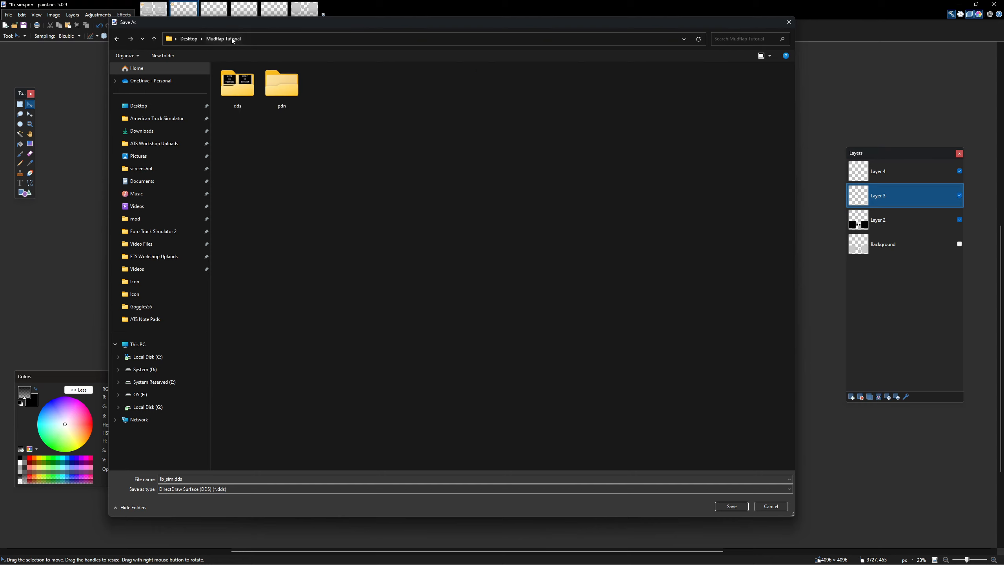
double_click(236, 83)
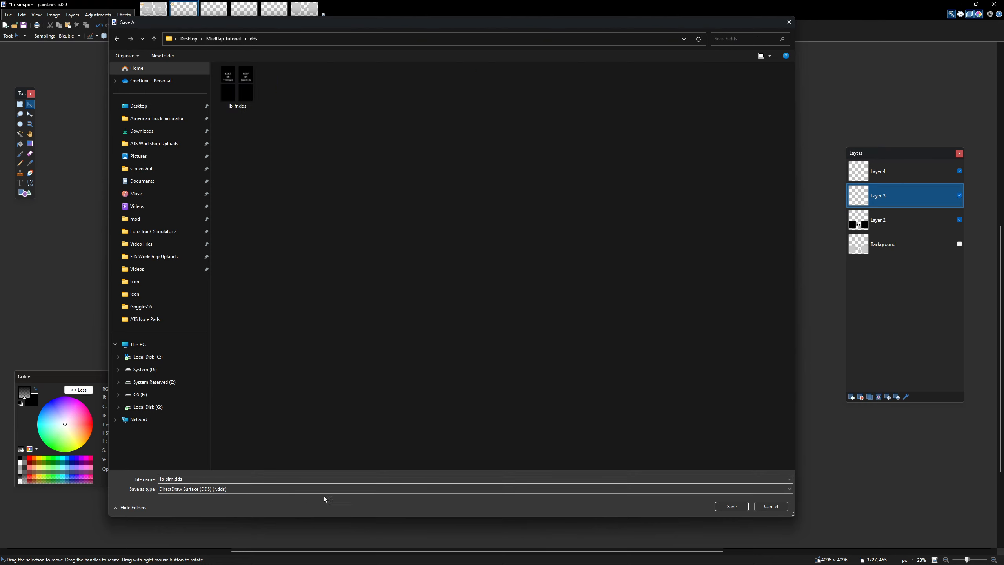
click(731, 506)
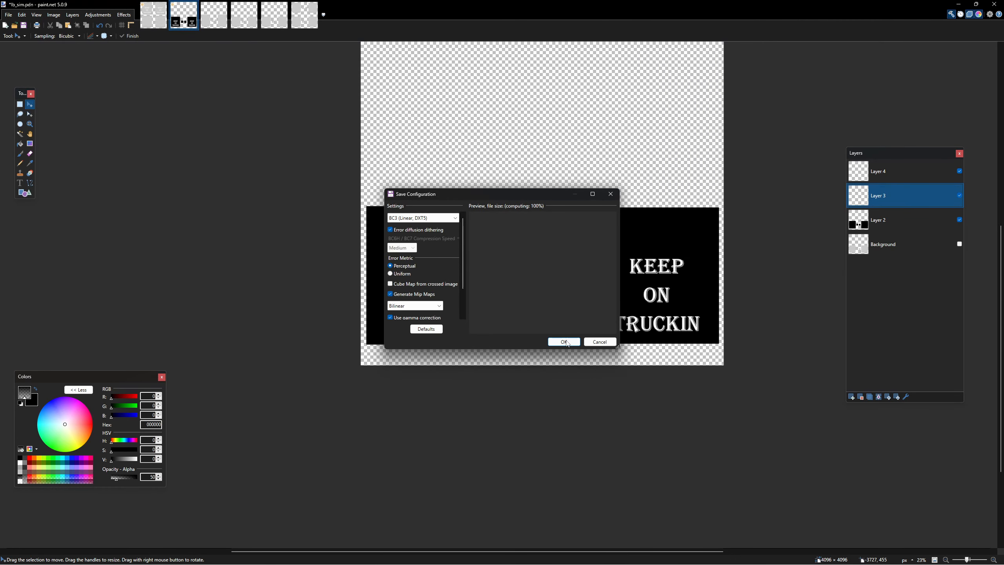
click(561, 339)
click(518, 294)
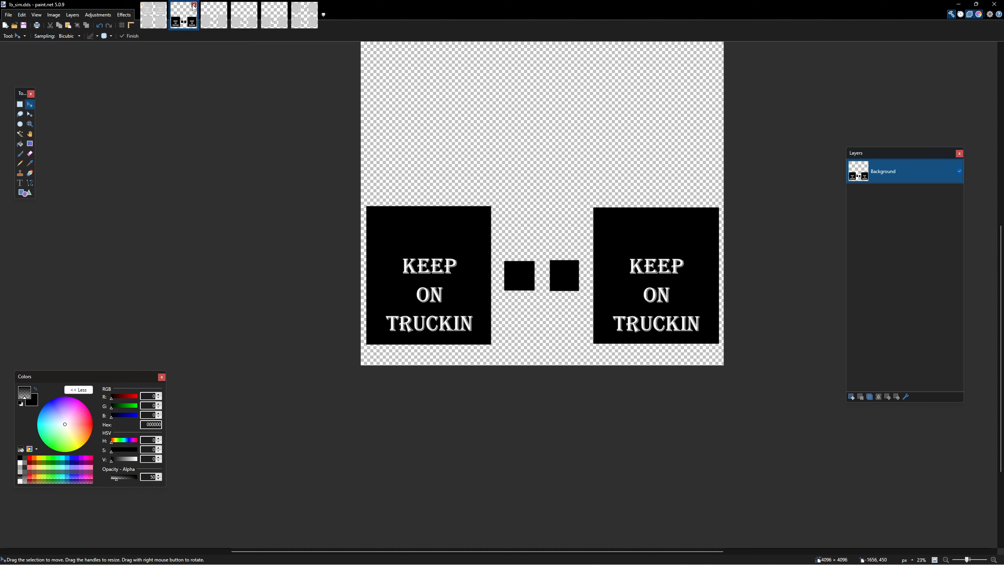
click(193, 5)
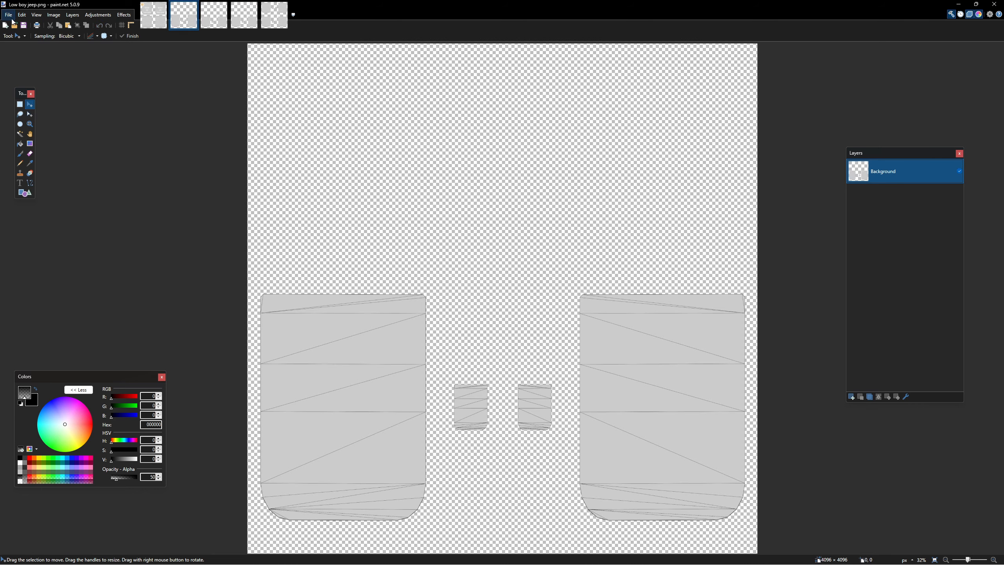
Show the black Layer 4 in lb_fr.pdn, clear the selection, and close the image without saving its changes.
click(12, 19)
mouse_move(19, 48)
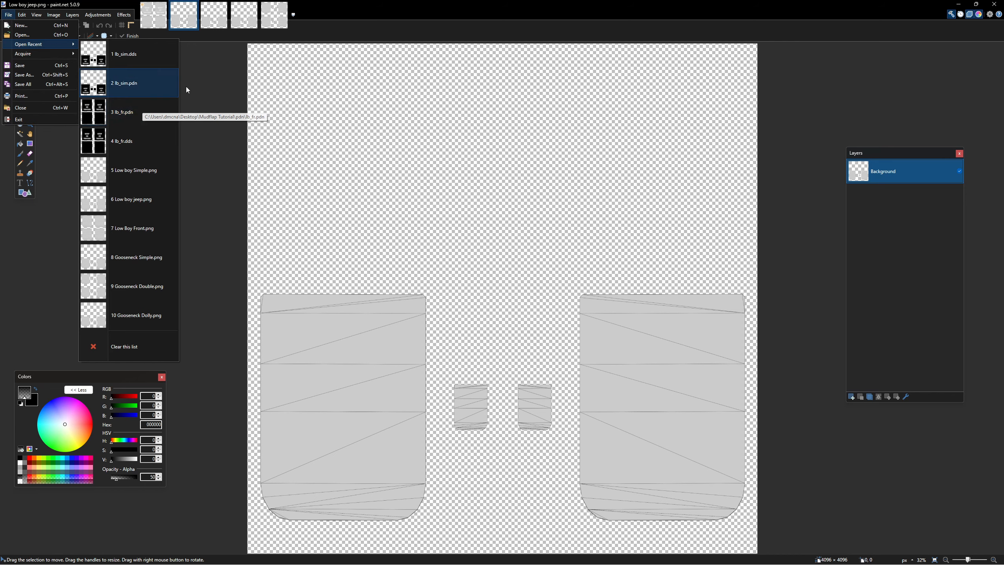
click(154, 15)
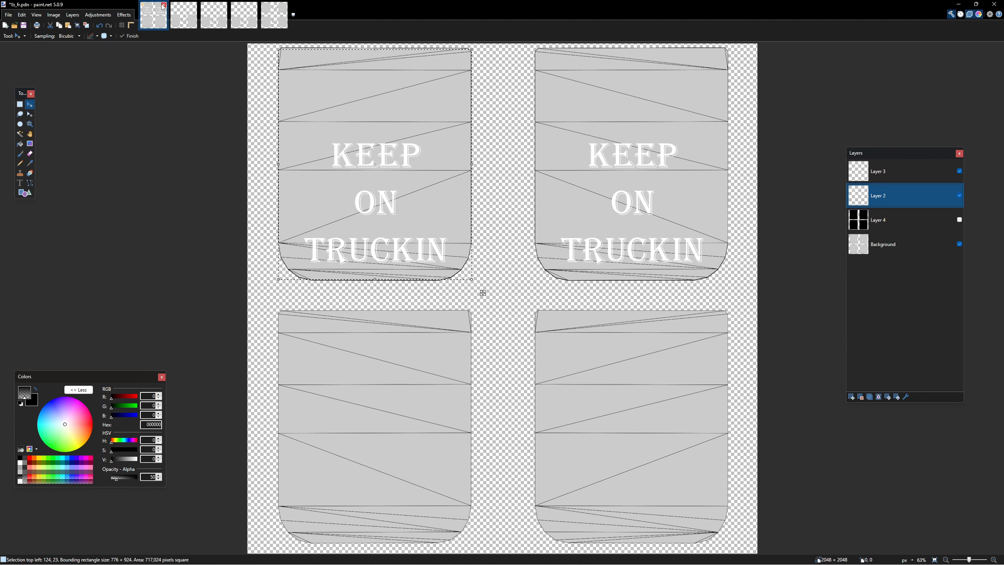
click(959, 220)
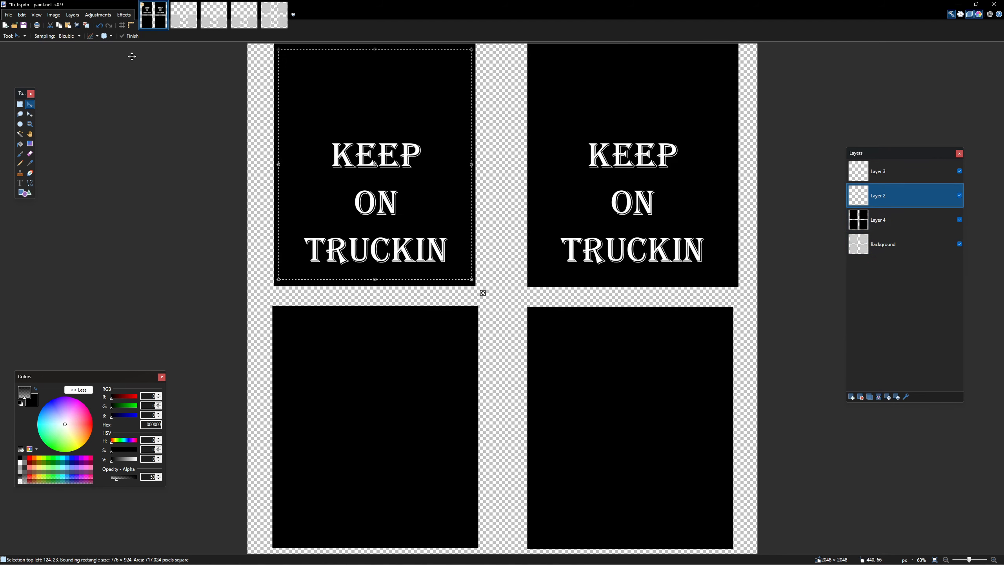
key(ctrl+d)
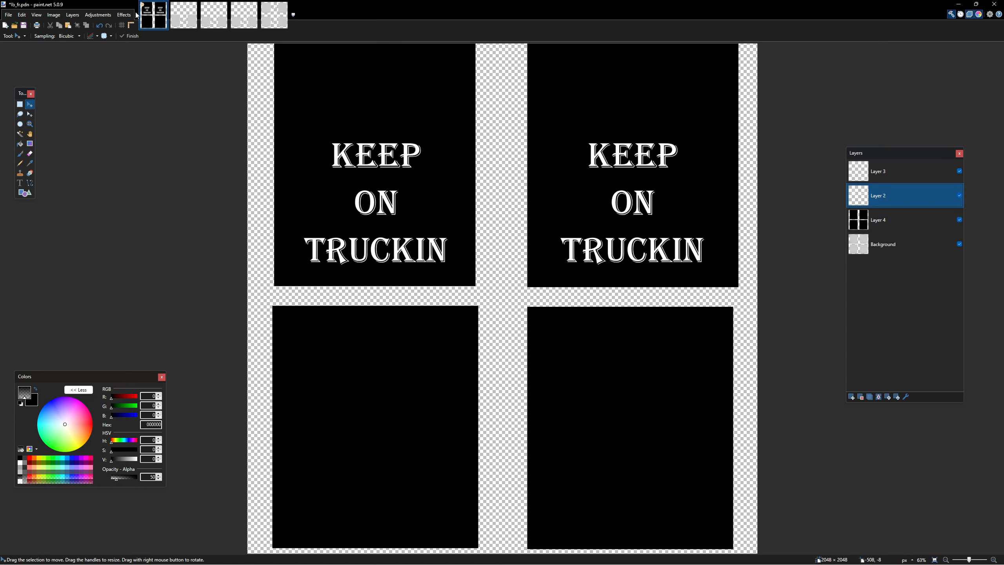
click(162, 6)
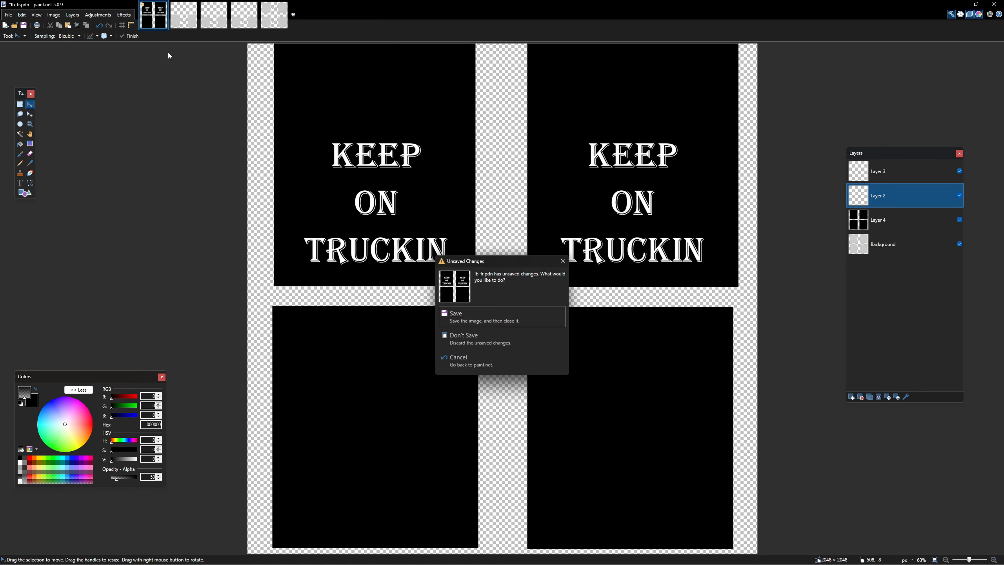
click(469, 342)
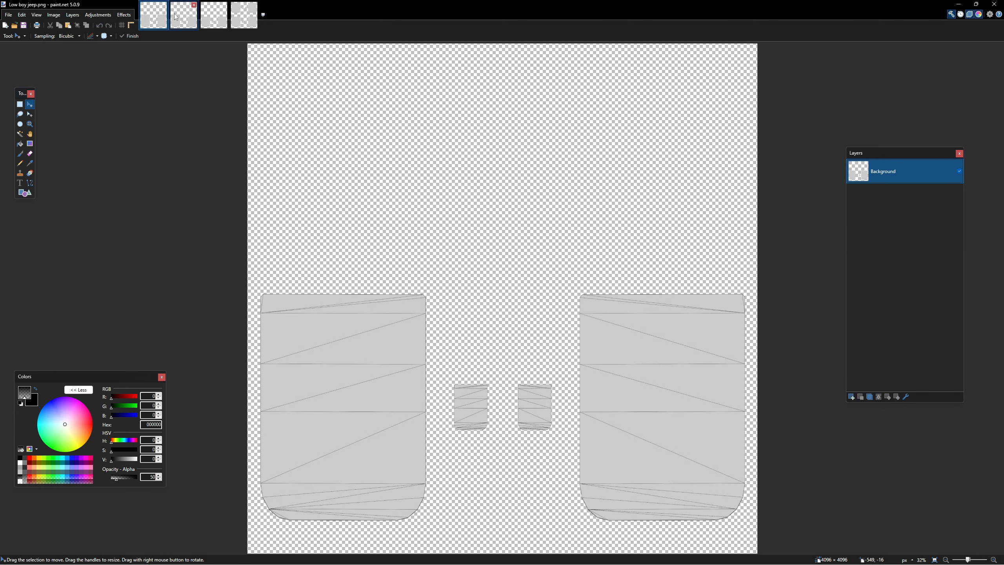
Reopen the recent file lb_sim.pdn and place it first among the open images.
click(8, 15)
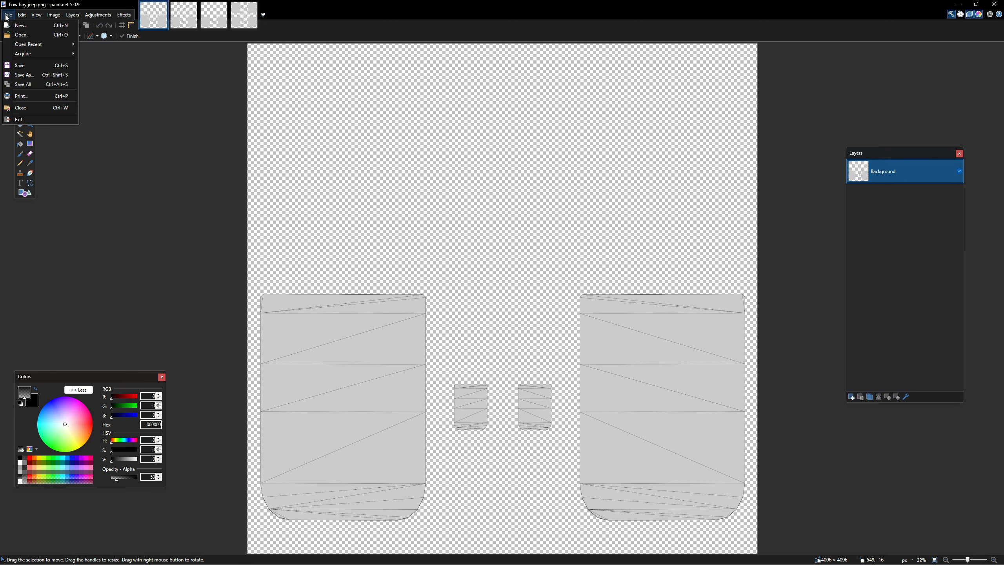
mouse_move(21, 44)
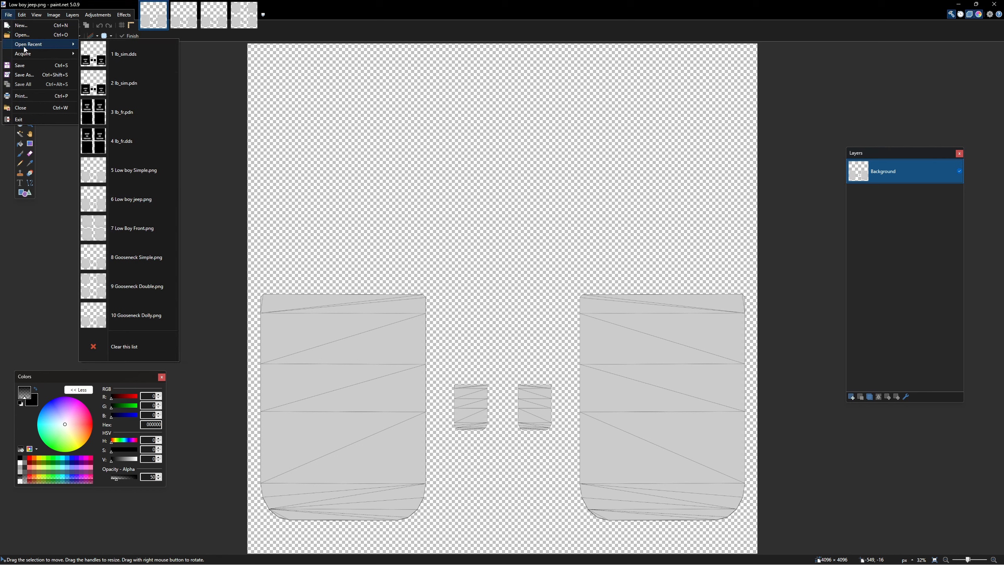
click(118, 87)
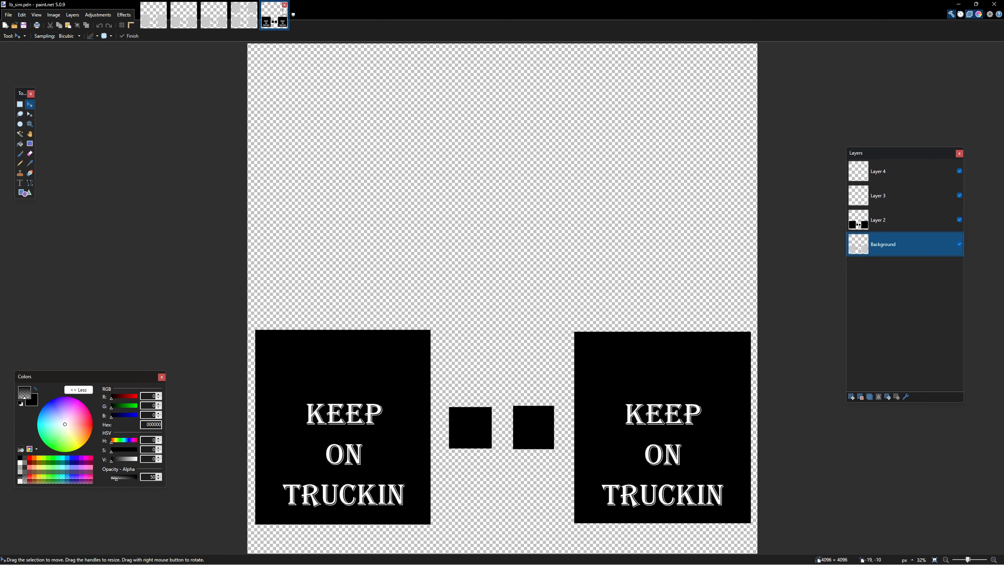
drag(277, 14, 170, 12)
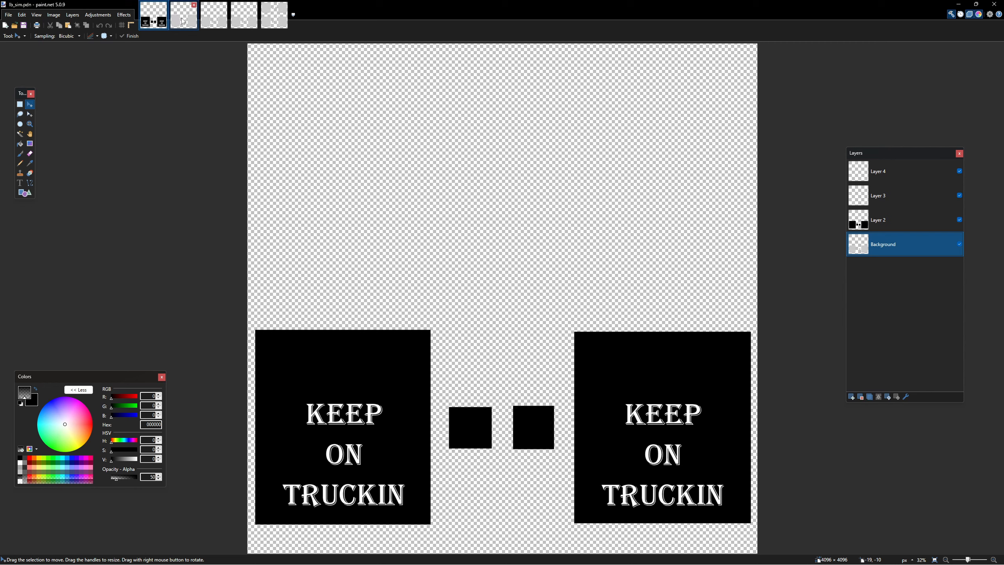
Add three layers to Low boy jeep.png and paste the black panels from Layer 2 of lb_sim.pdn into its Layer 2.
click(886, 225)
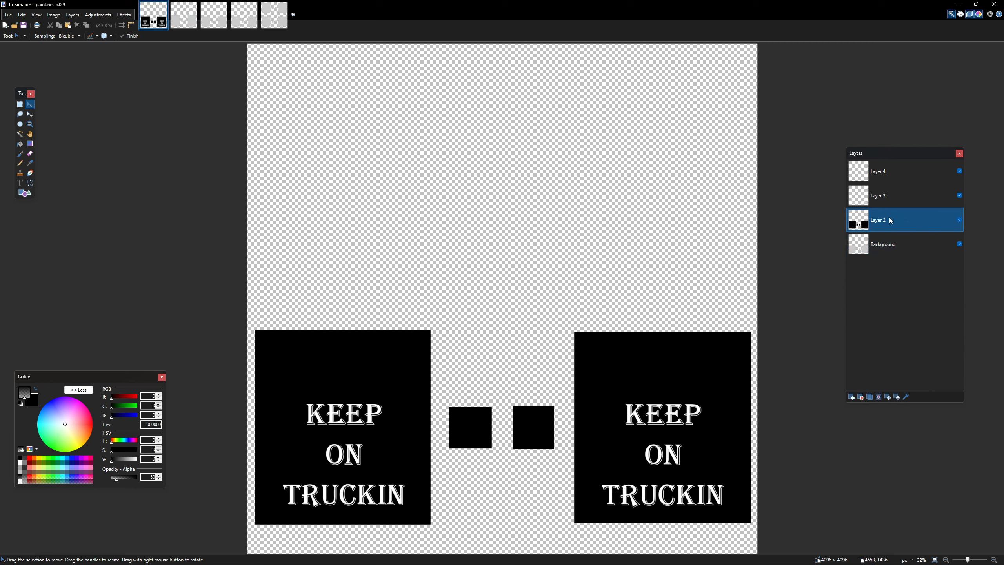
key(ctrl+Tab)
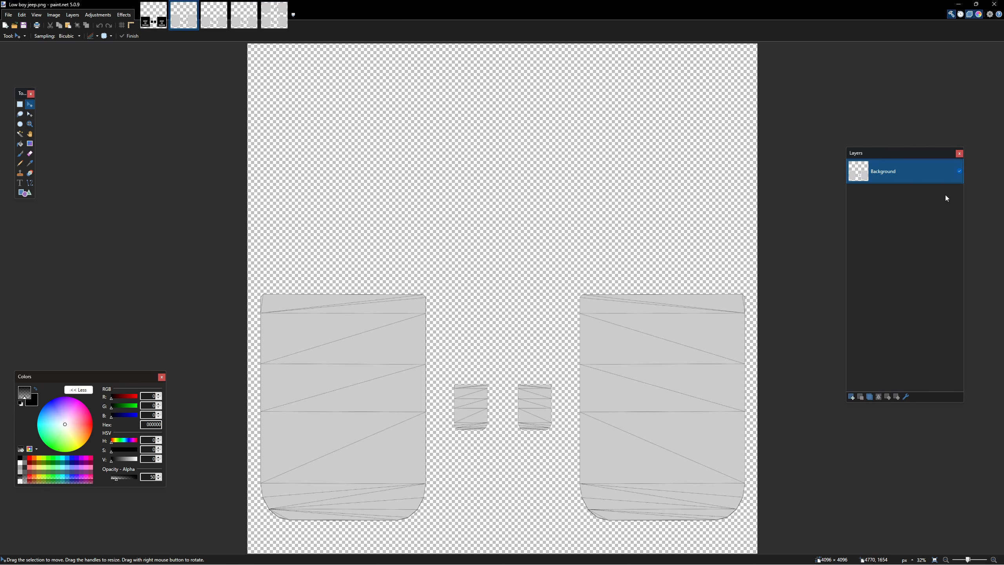
click(851, 397)
click(851, 397)
click(851, 397)
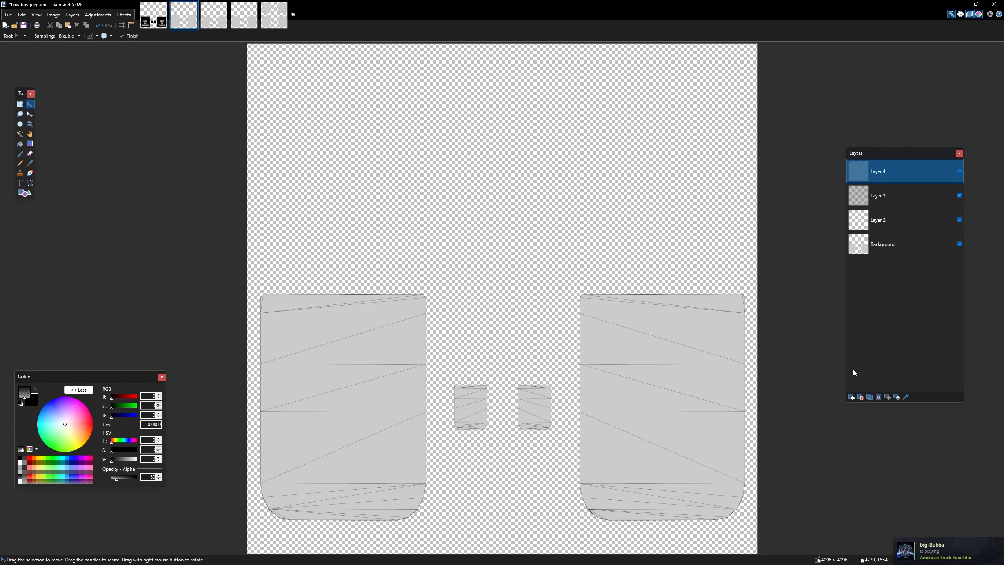
click(883, 223)
key(ctrl+v)
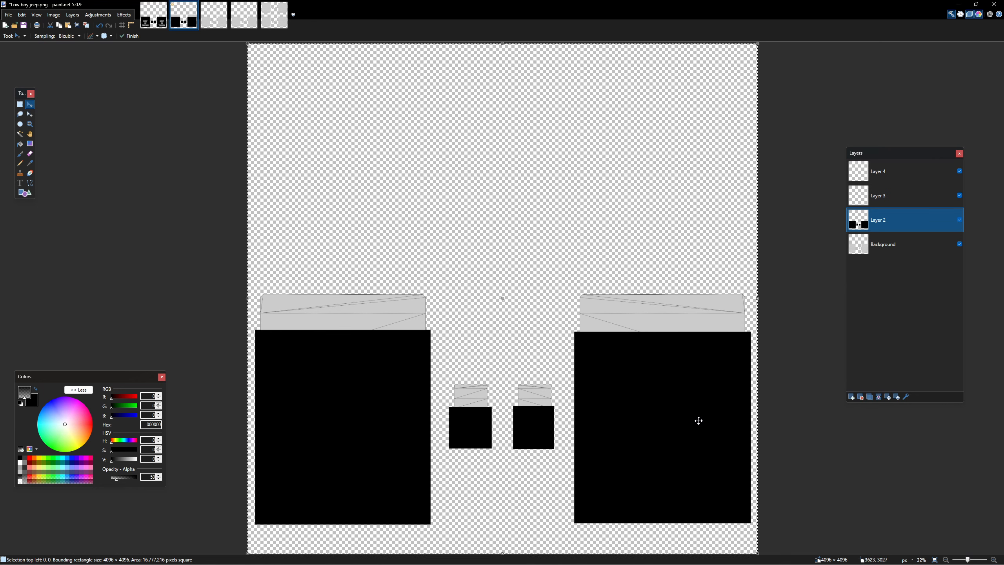
Move the black panels up about 116 px and stretch a band across both large panels upward to about 723 px high, covering the flap tops.
mouse_move(679, 417)
mouse_down()
mouse_move(679, 379)
mouse_move(682, 404)
mouse_up()
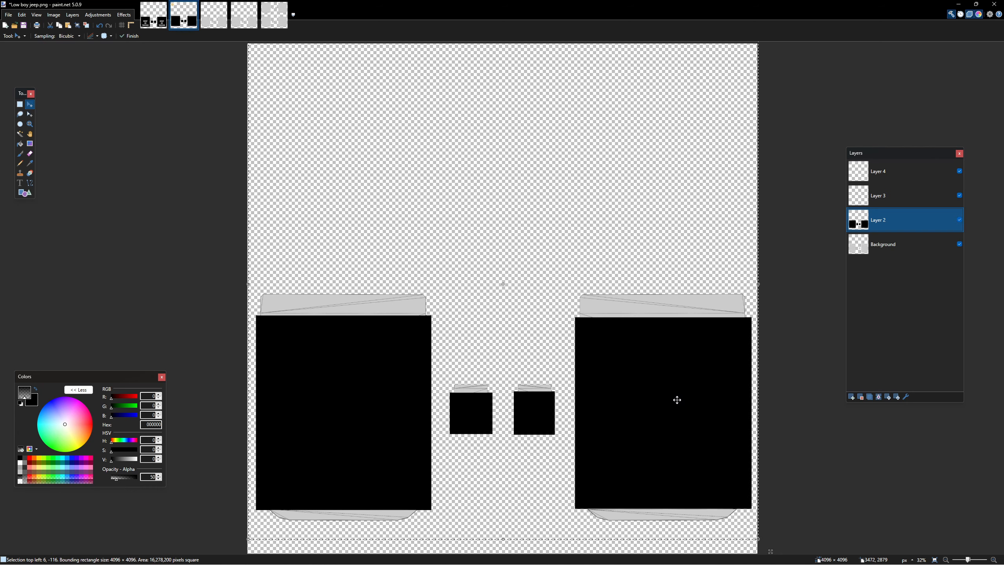
key(ctrl+d)
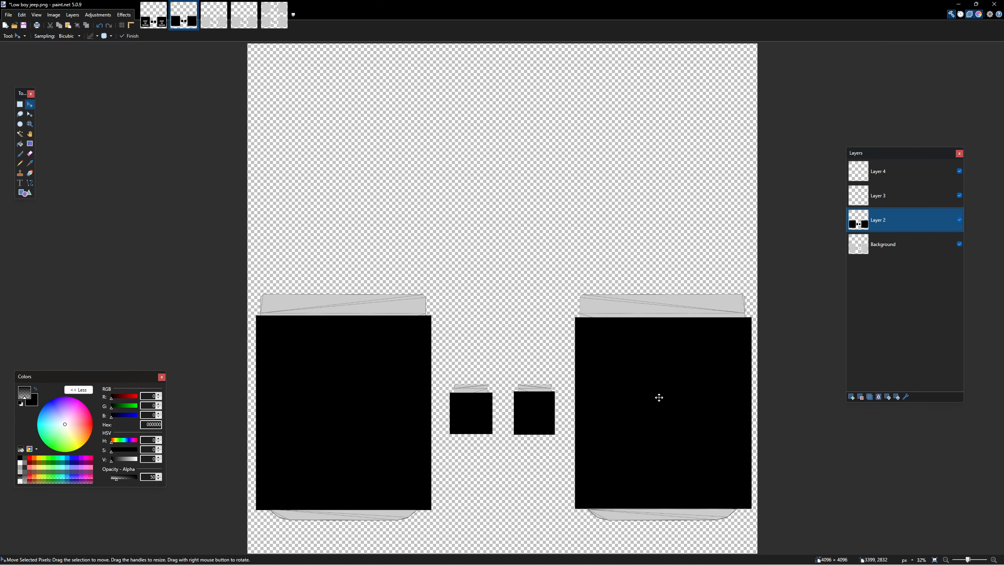
click(19, 105)
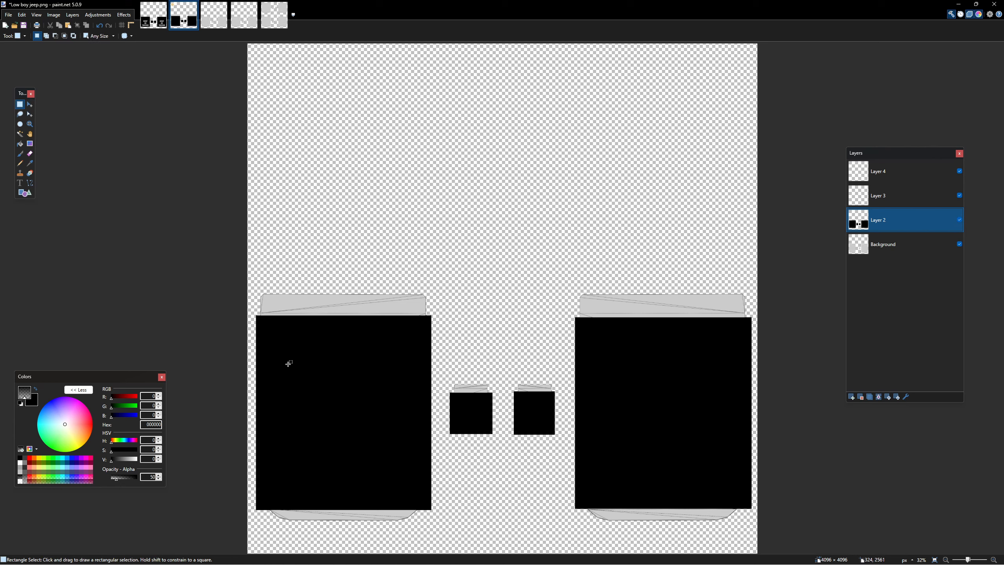
drag(248, 327, 774, 372)
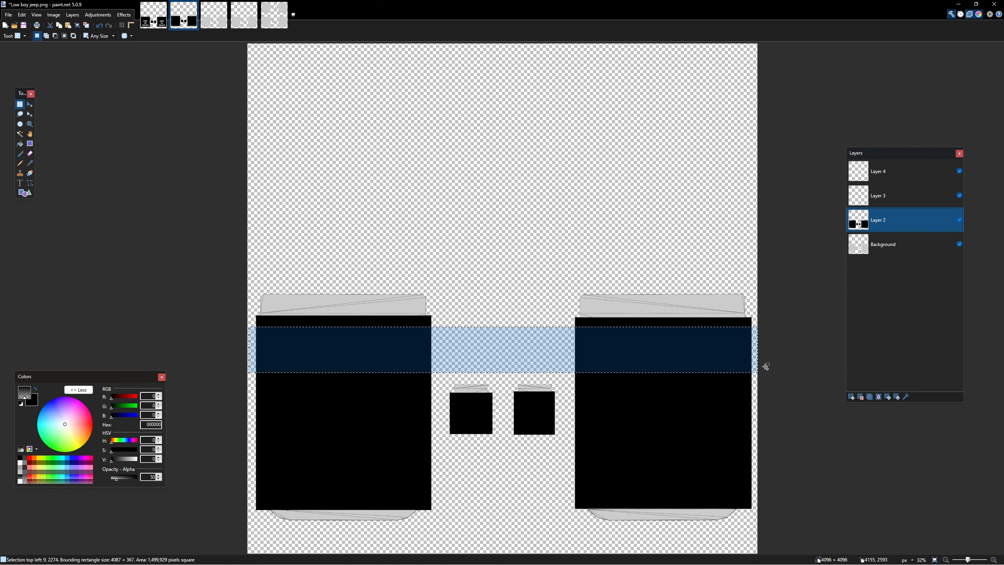
key(m)
drag(503, 327, 504, 282)
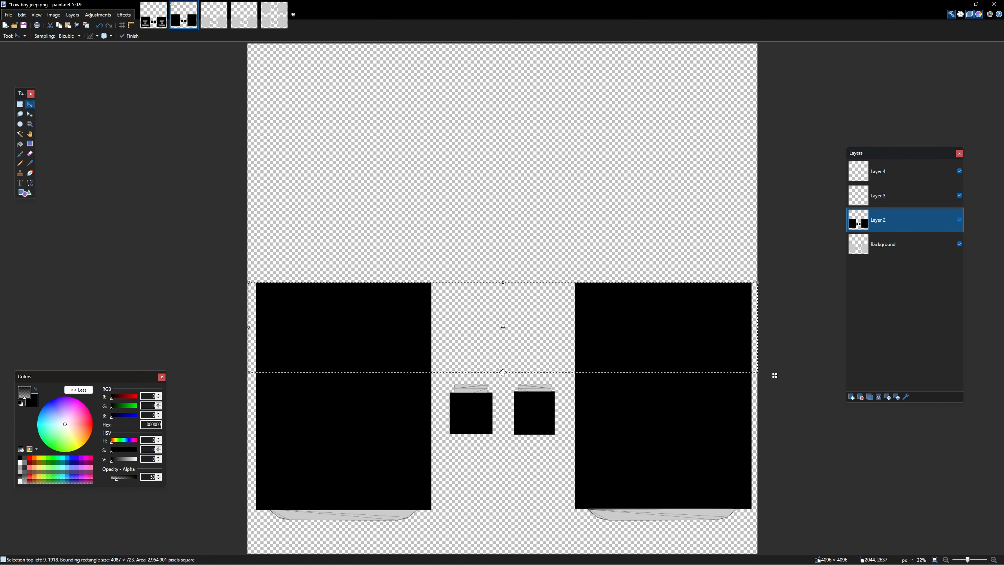
Shorten the upper stretched band to about 616 px high, and stretch a lower band of both large panels down to about 517 px high.
drag(503, 372, 522, 360)
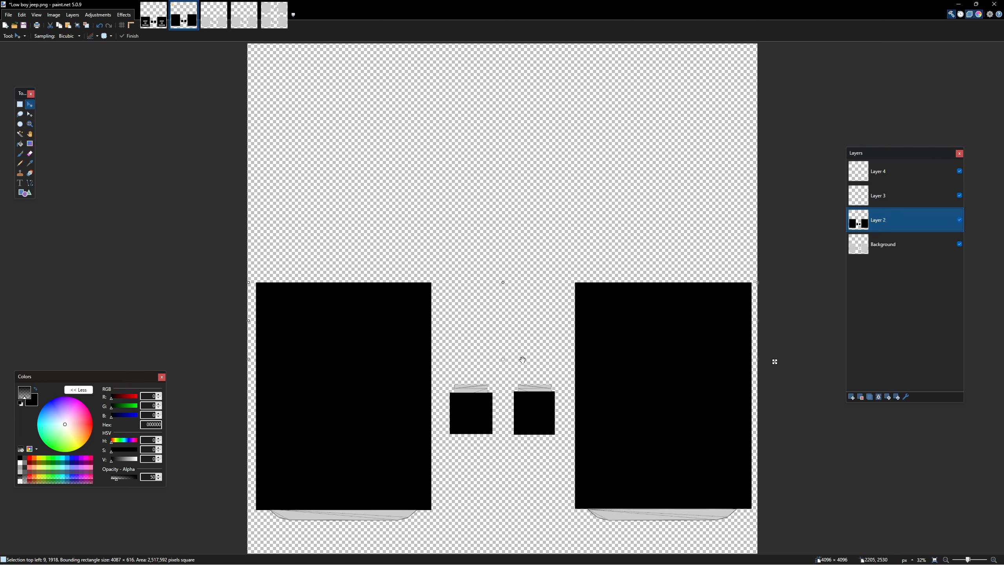
key(ctrl+d)
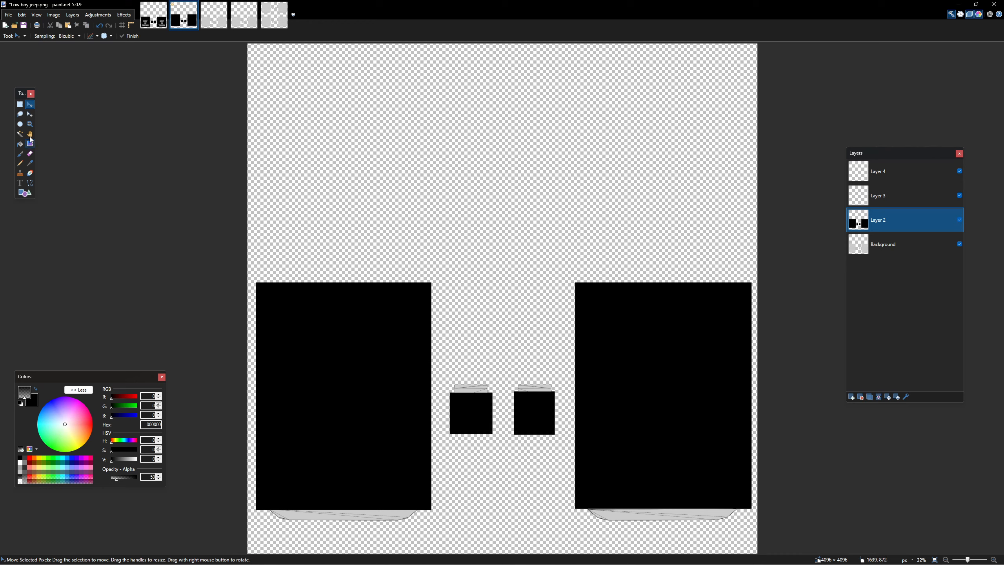
click(20, 105)
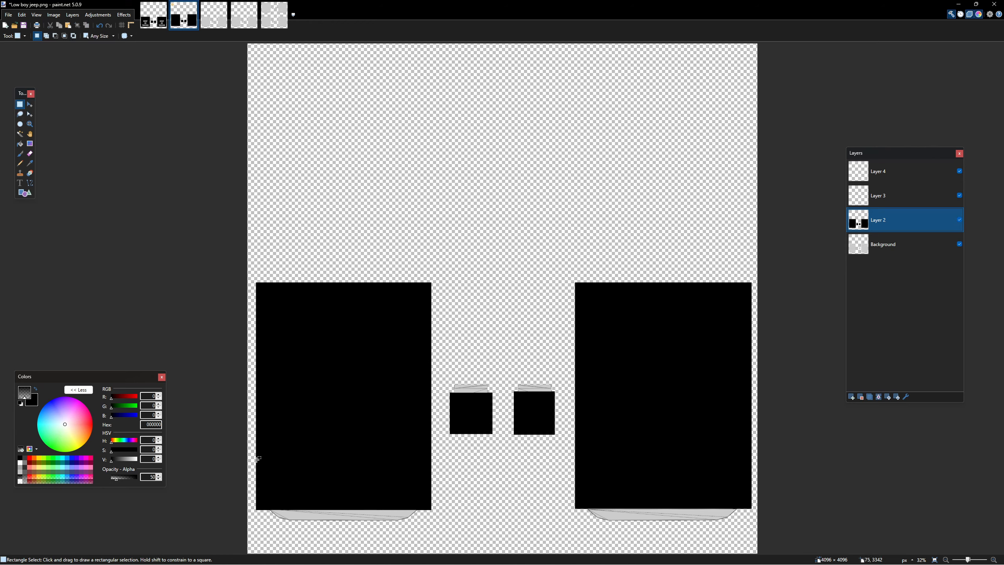
drag(254, 460, 768, 495)
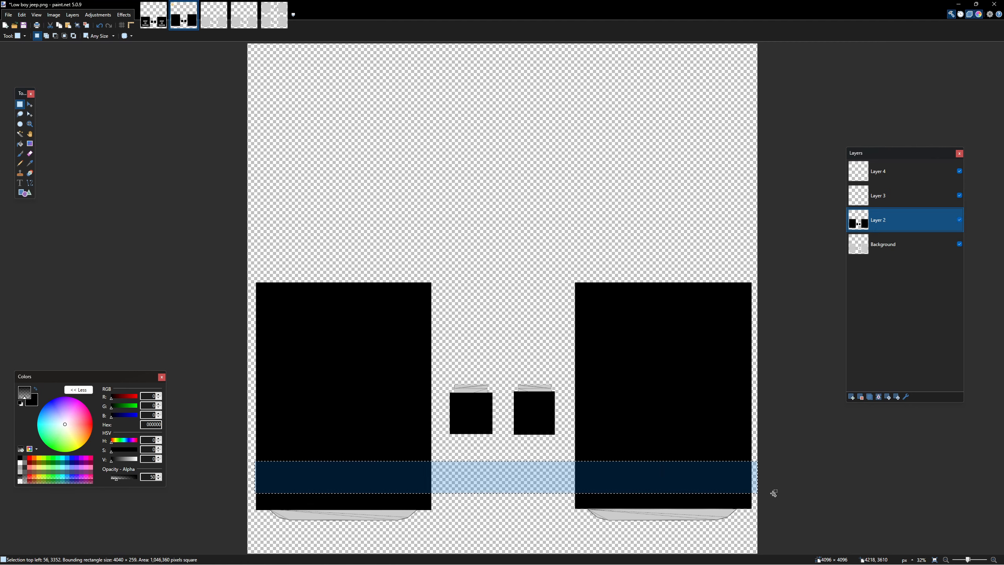
key(m)
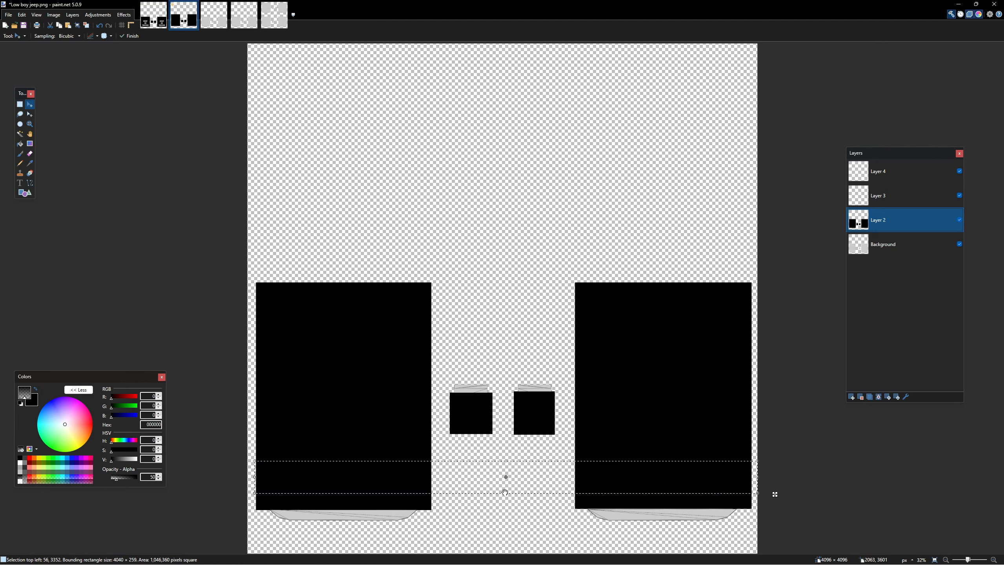
drag(505, 492, 499, 524)
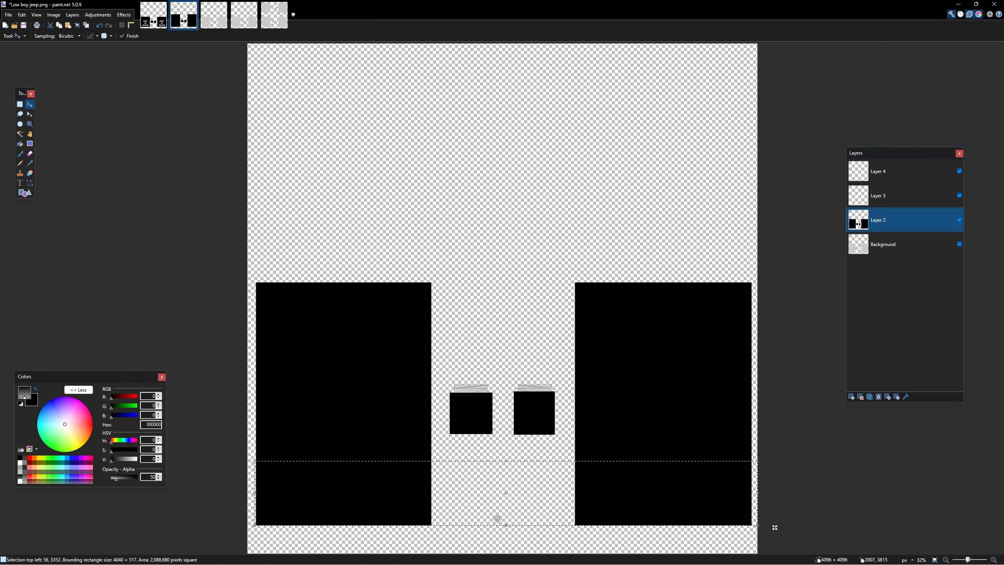
key(ctrl+d)
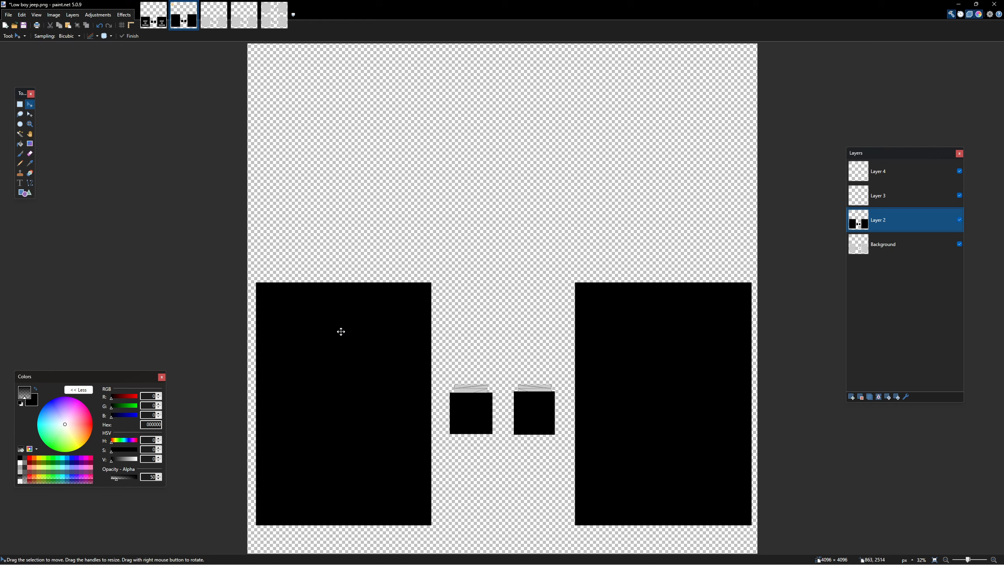
Stretch a band across the two small black panels upward to about 373 px high, covering the small flap tops, and clear the selection.
click(19, 105)
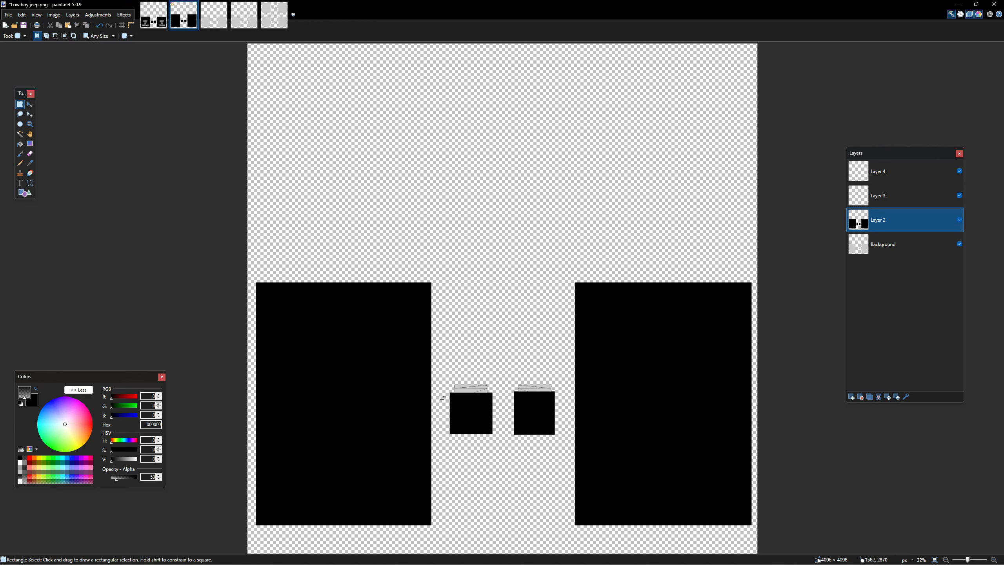
drag(442, 399, 560, 426)
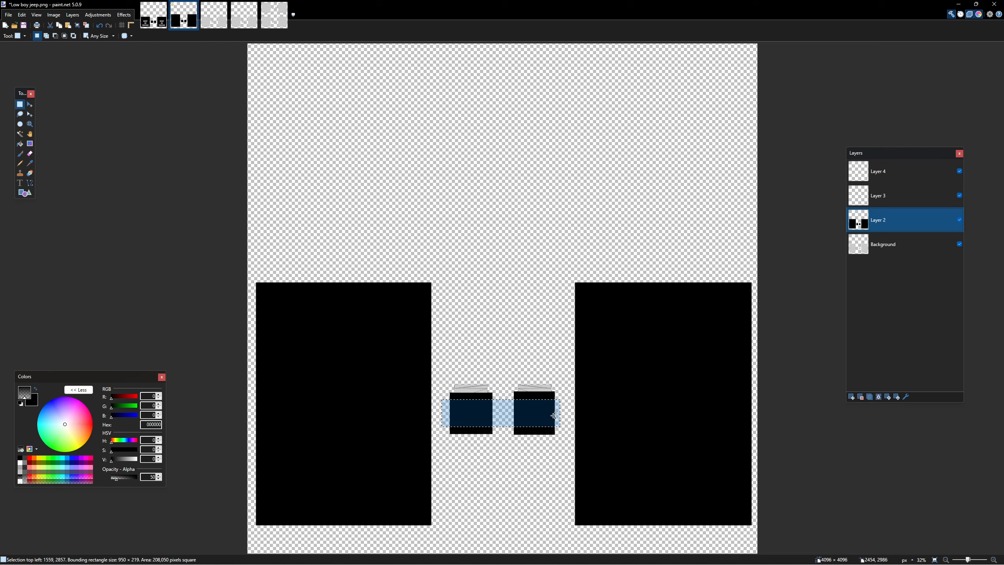
key(m)
drag(500, 399, 501, 379)
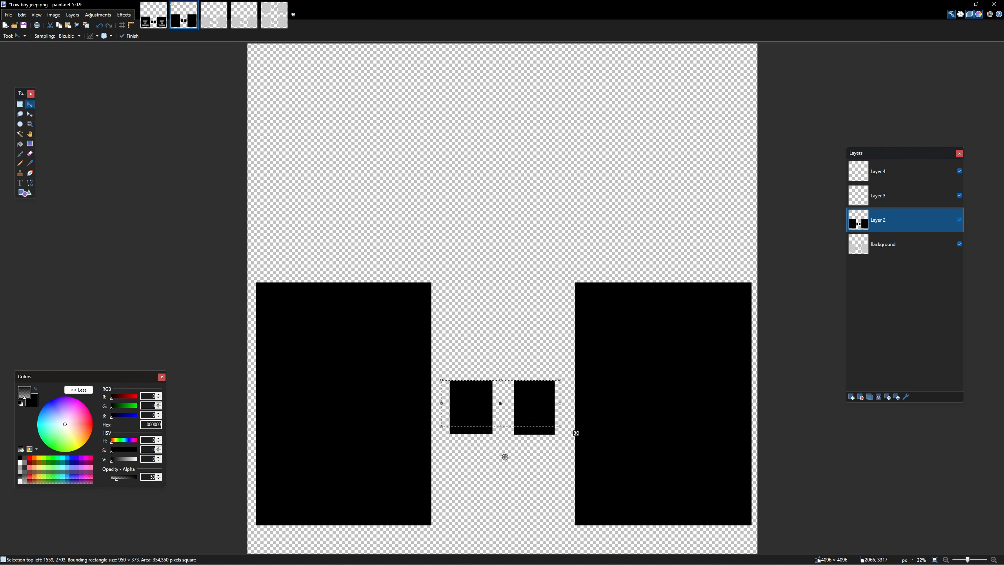
key(ctrl+d)
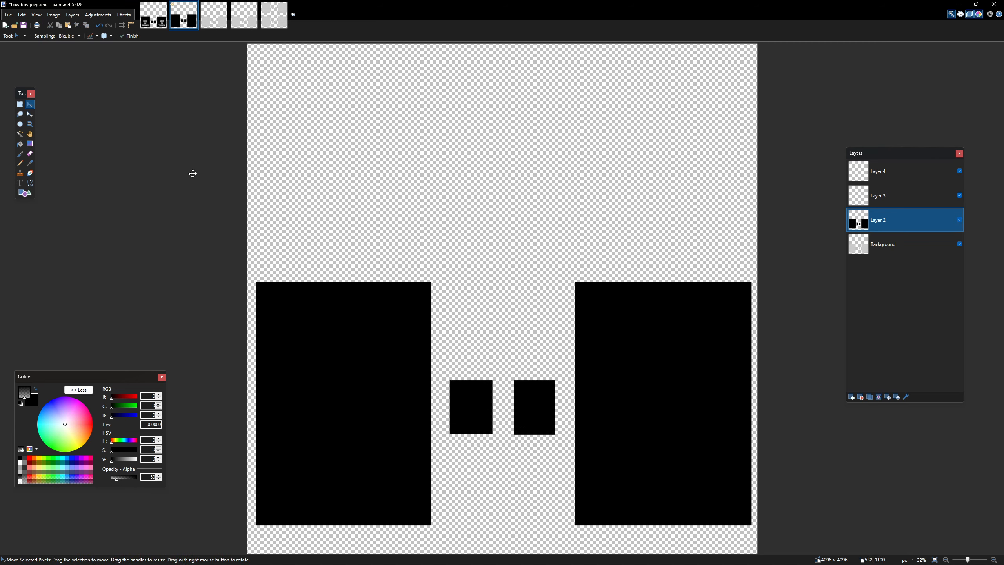
click(20, 133)
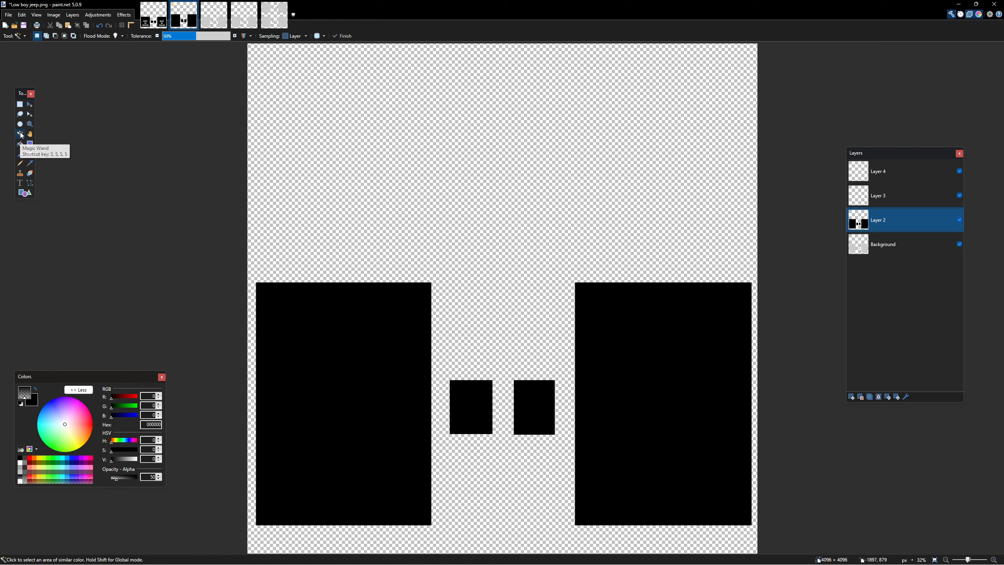
click(451, 383)
click(494, 445)
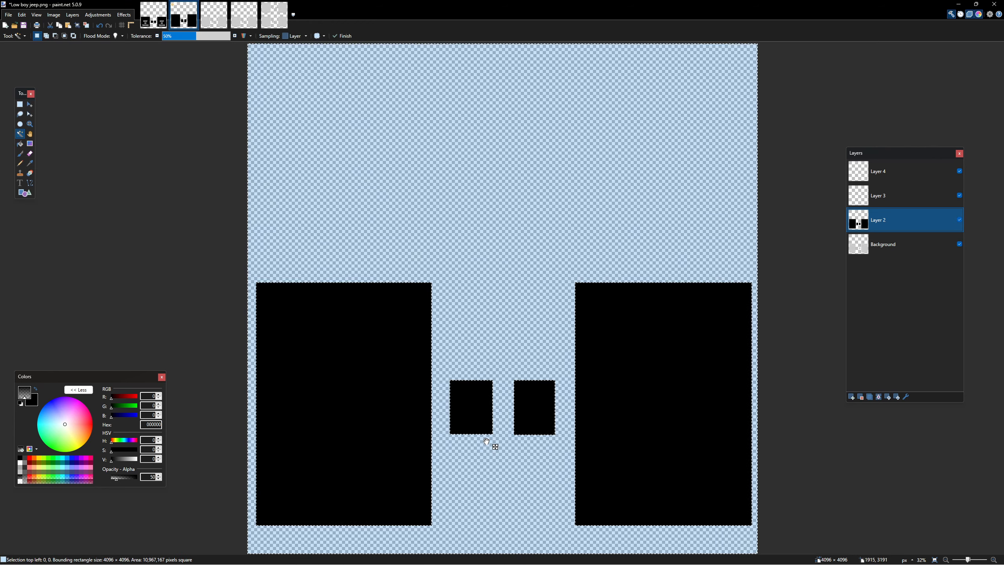
key(ctrl+d)
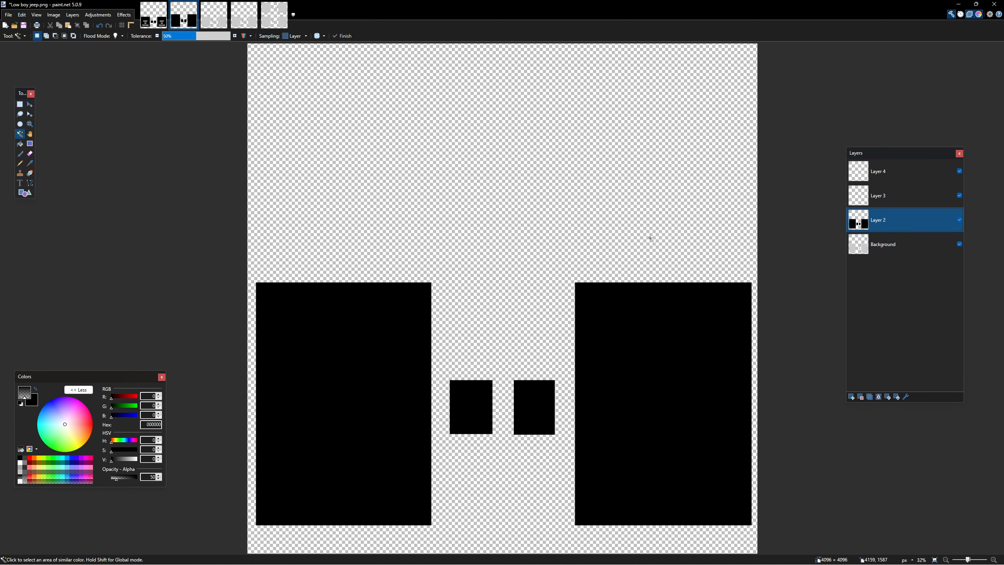
click(20, 105)
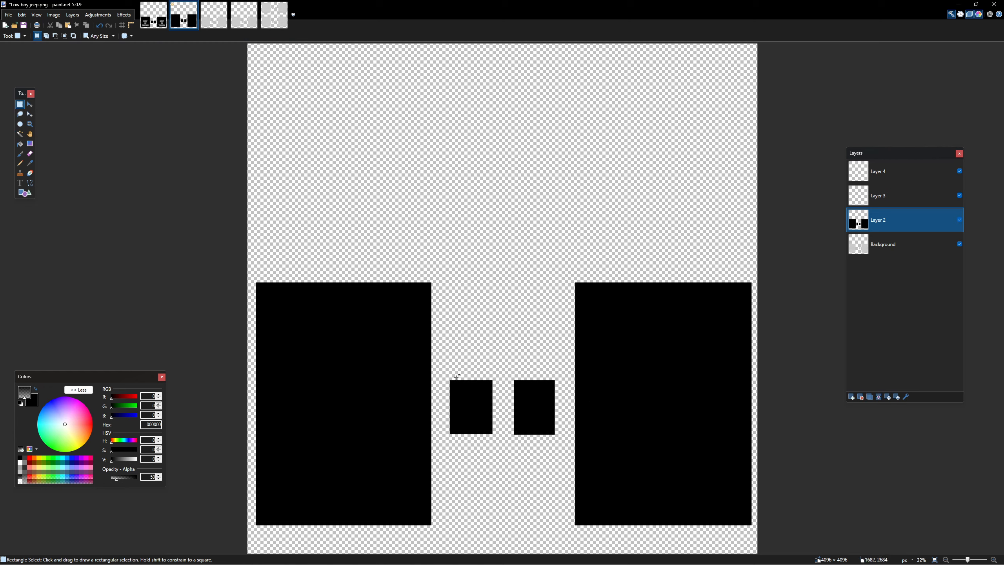
drag(447, 372, 498, 440)
drag(511, 376, 559, 442)
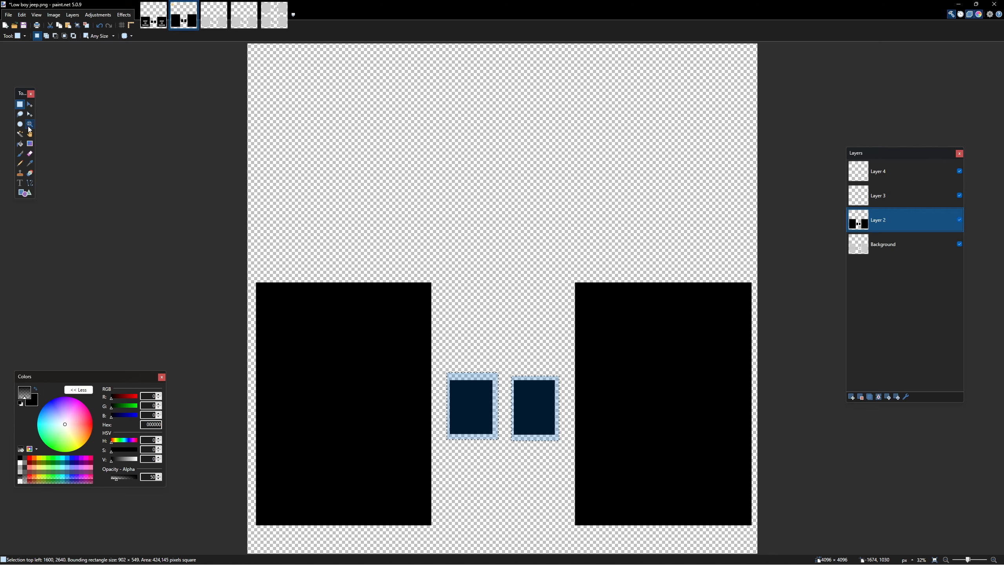
click(20, 144)
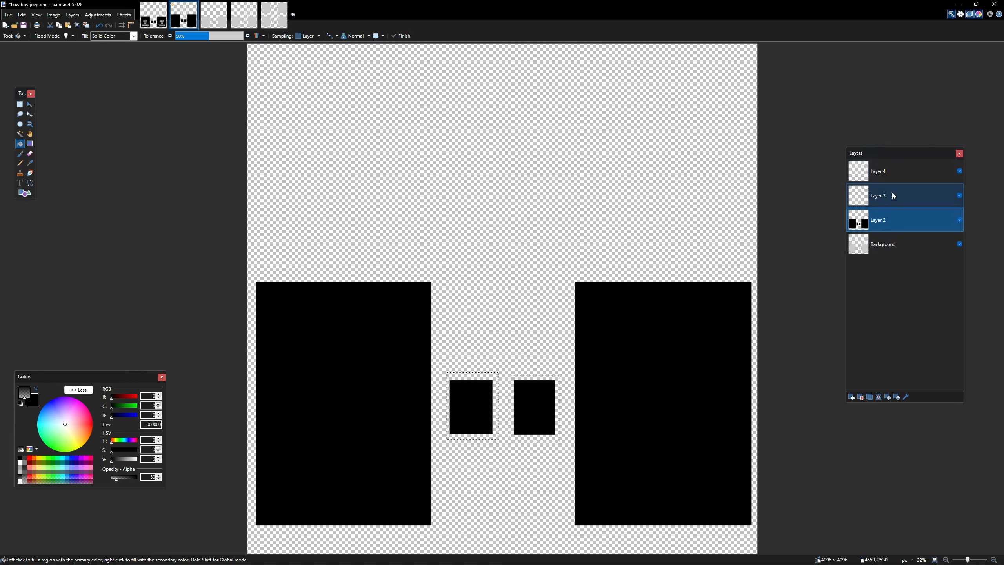
Copy the KEEP ON TRUCKIN lettering from Layer 3 of lb_sim.pdn into Layer 3 of Low boy jeep.png, checking its placement with Layer 2 temporarily hidden.
click(147, 19)
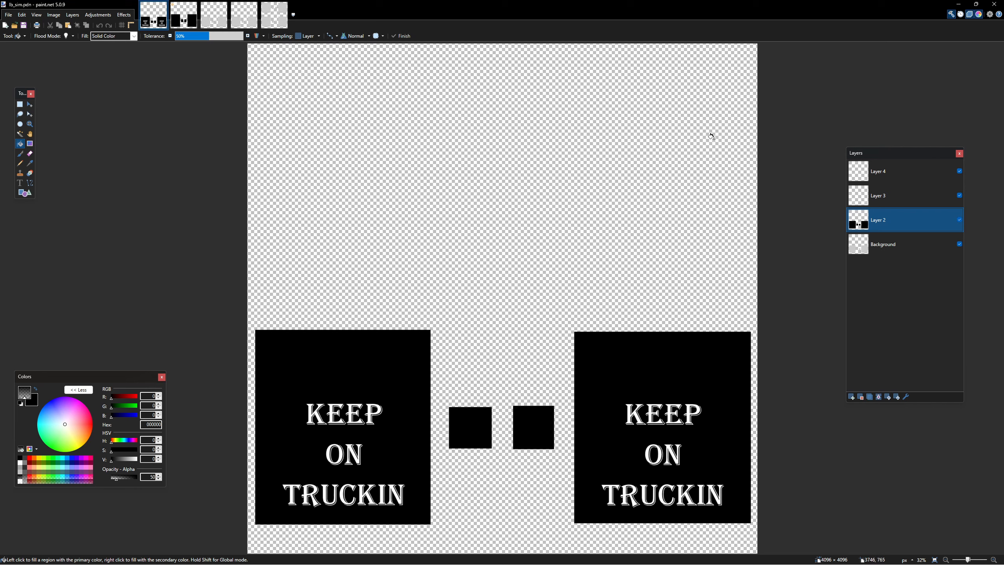
click(923, 196)
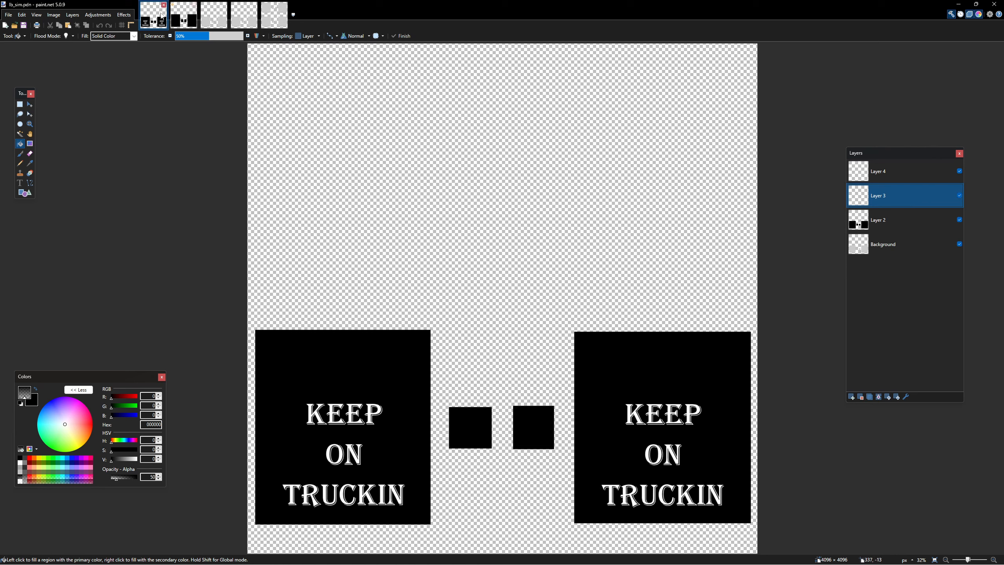
click(182, 22)
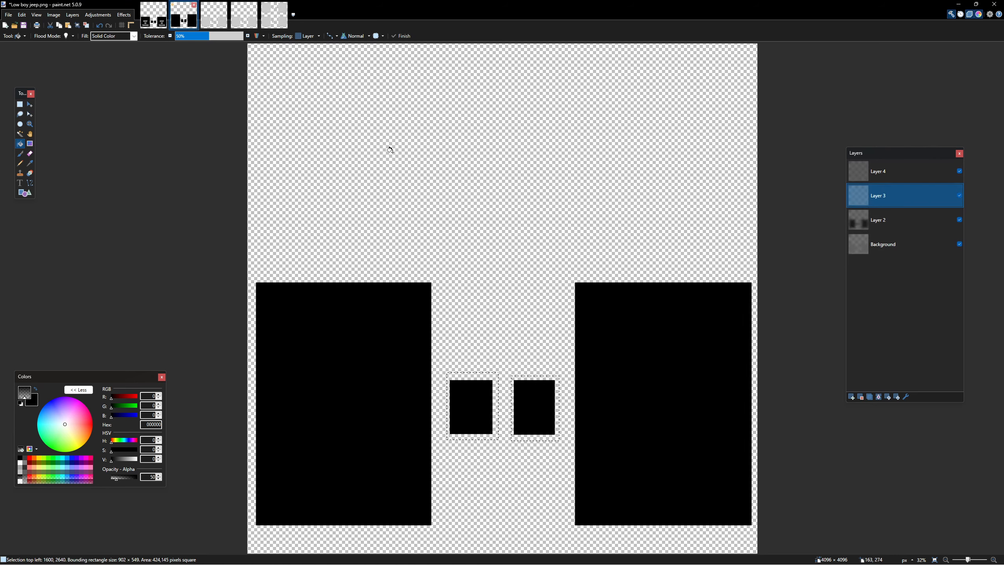
click(959, 220)
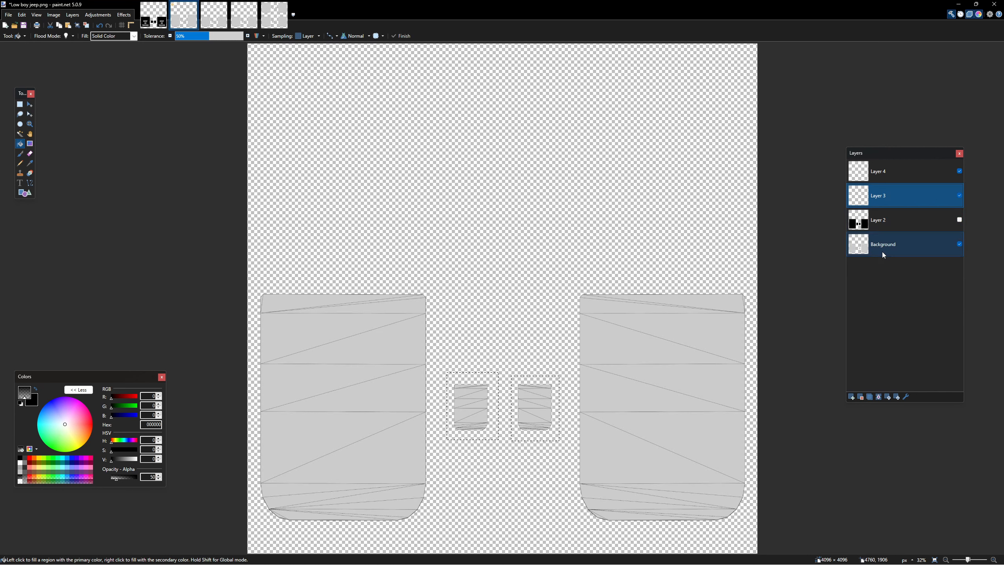
key(ctrl+a)
key(m)
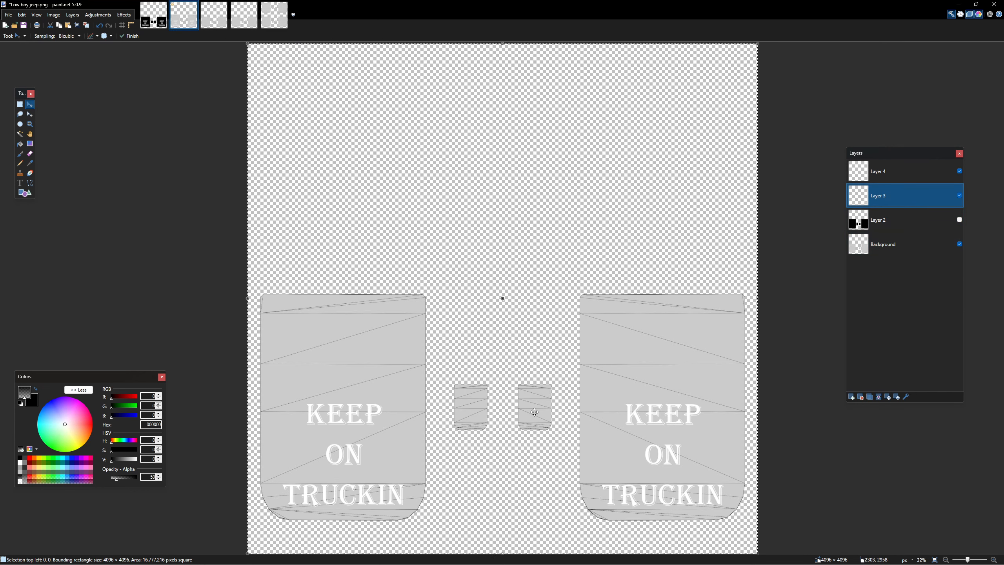
key(ctrl+d)
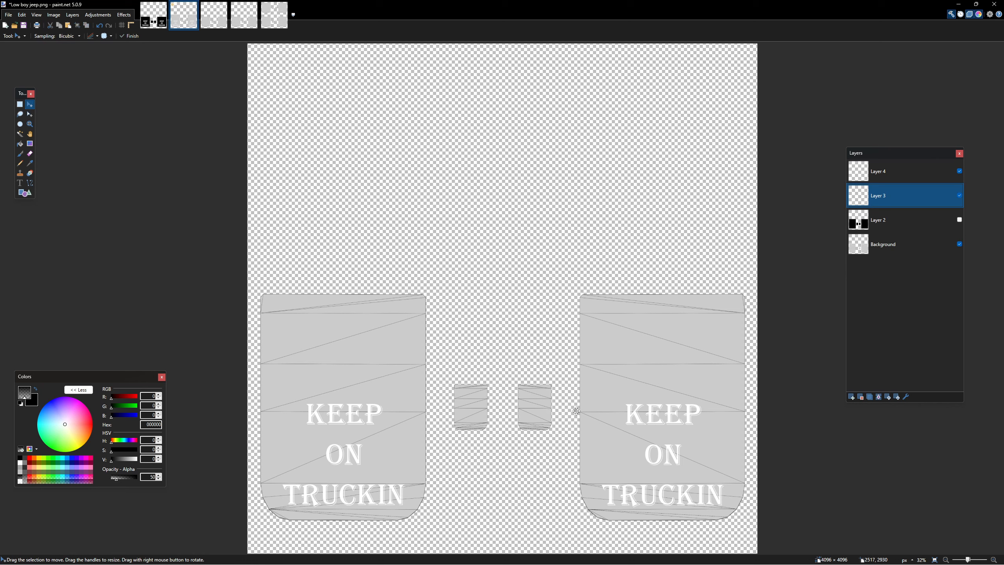
click(959, 220)
Save the low boy jeep image as the paint.net file lb_jeep in the Mudflap Tutorial folder.
click(8, 14)
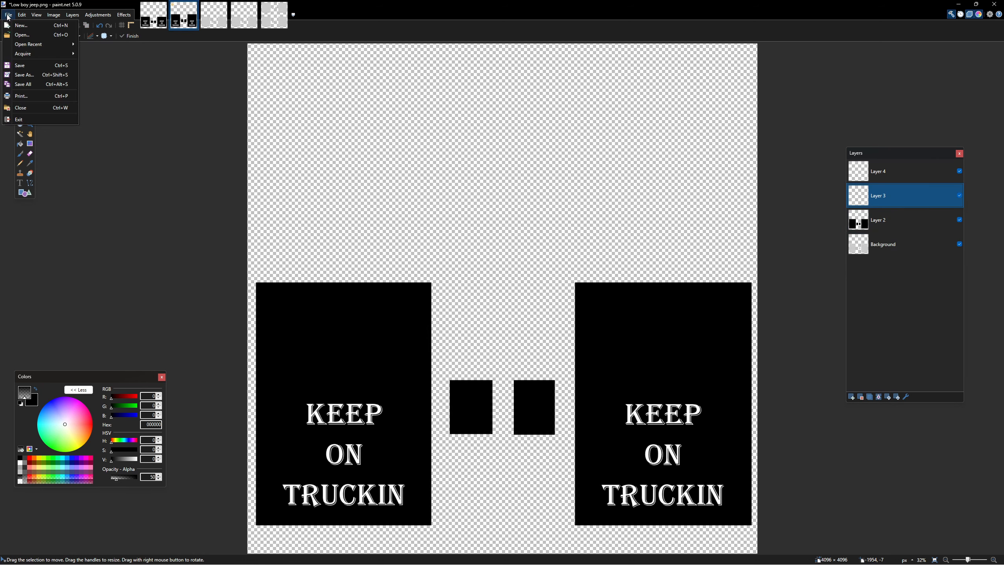
click(26, 79)
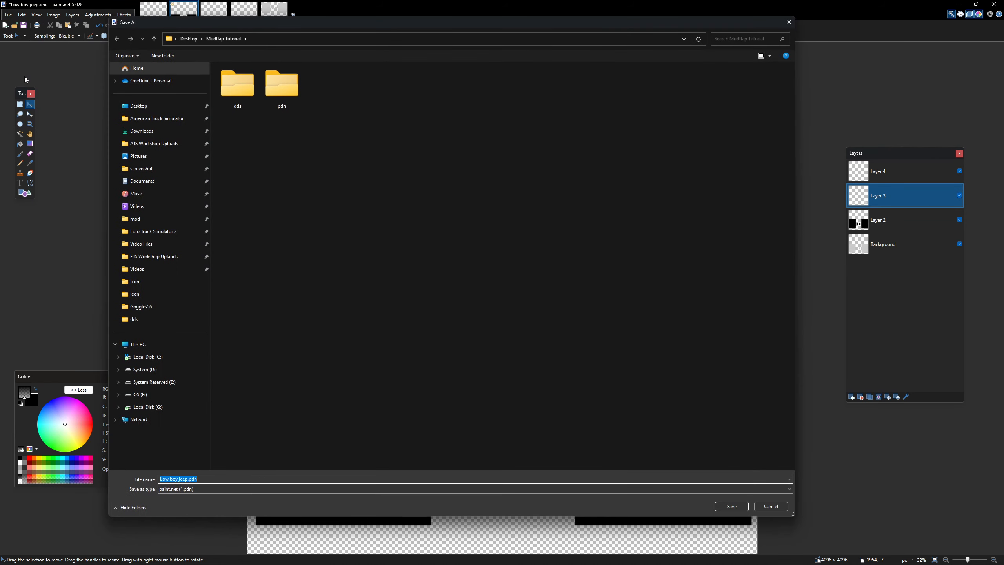
click(286, 92)
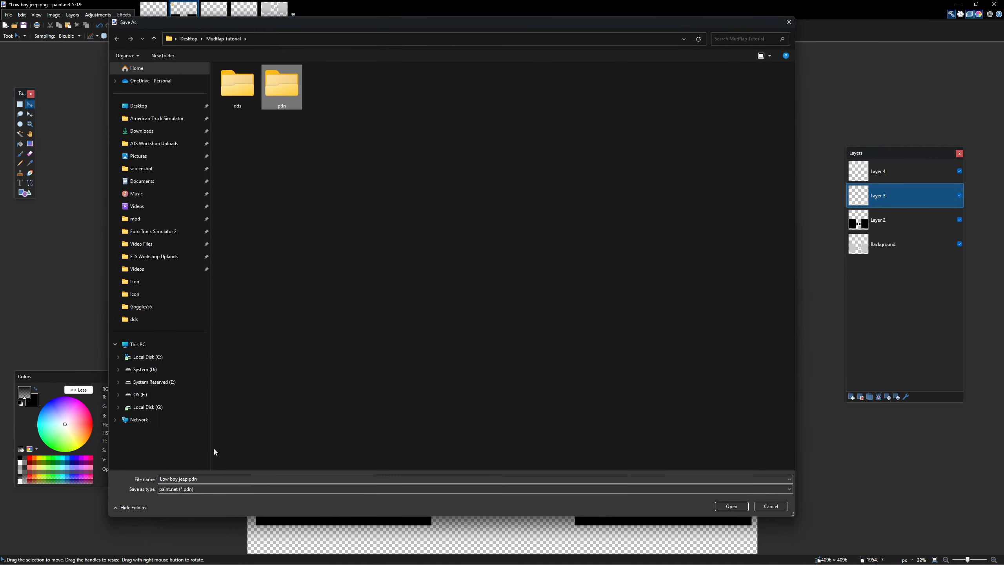
click(203, 478)
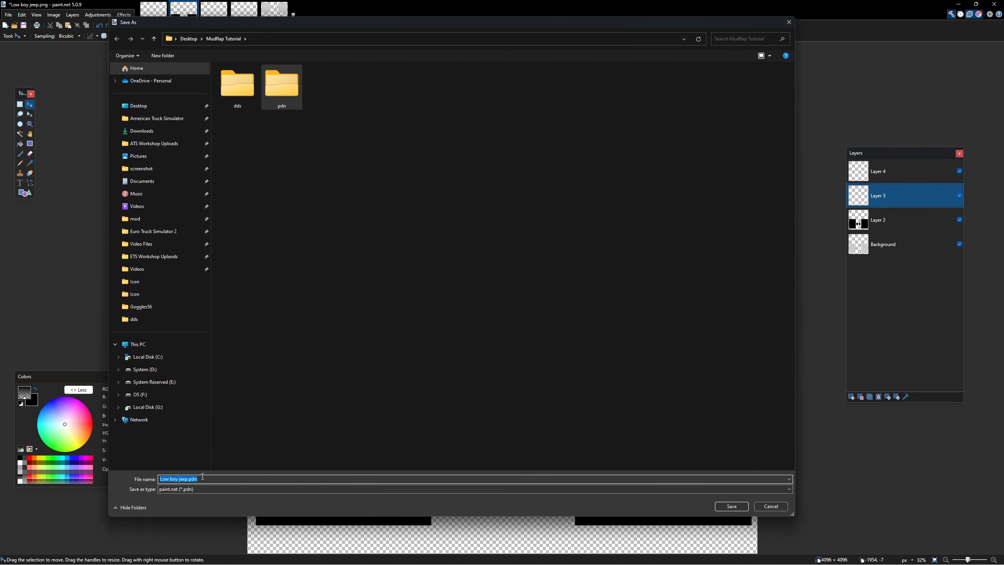
text(lb_jeep)
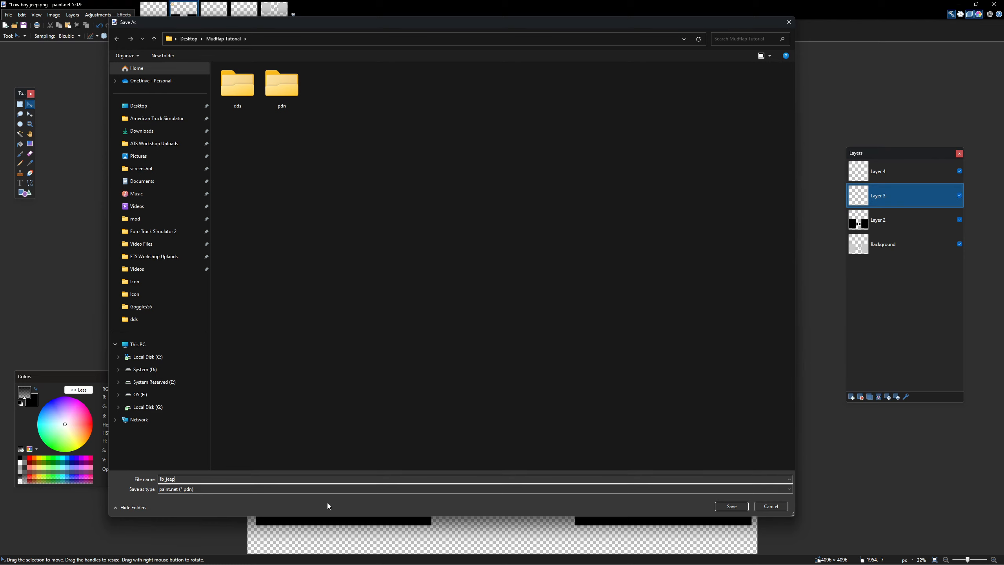
click(733, 506)
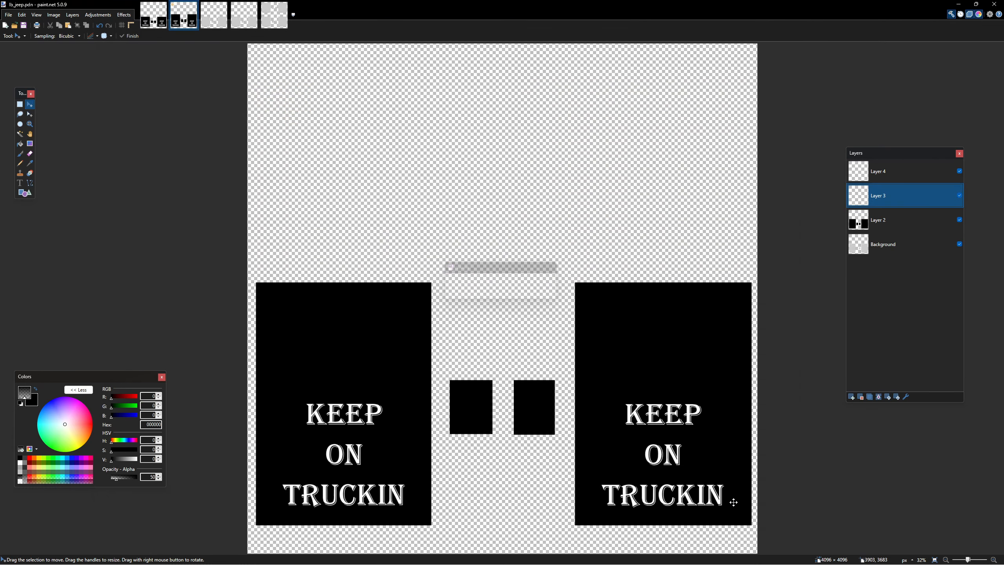
Hide the Background layer and export the flattened image as lb_jeep.dds in the dds folder, using BC3 (Linear, DXT5) compression.
click(959, 243)
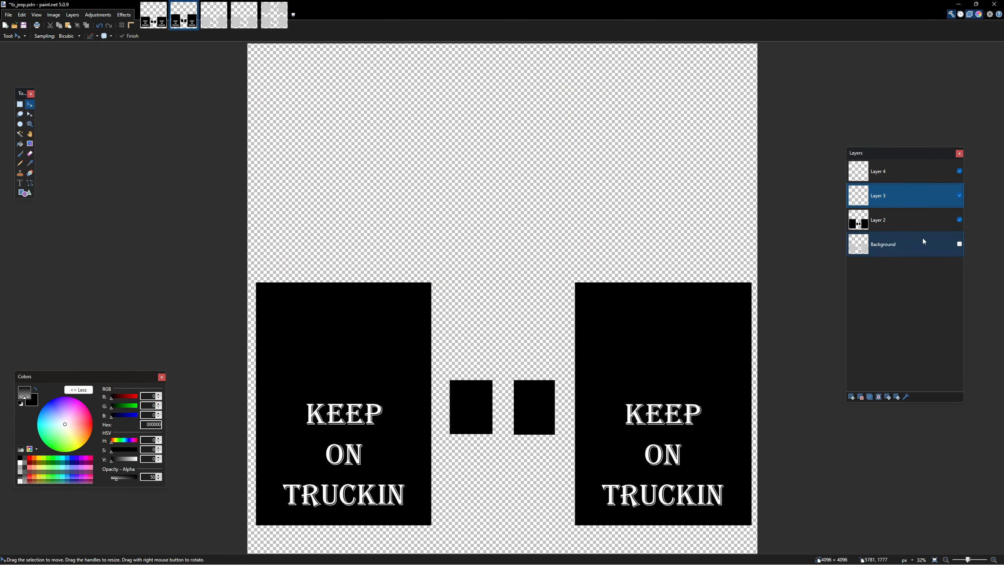
click(9, 15)
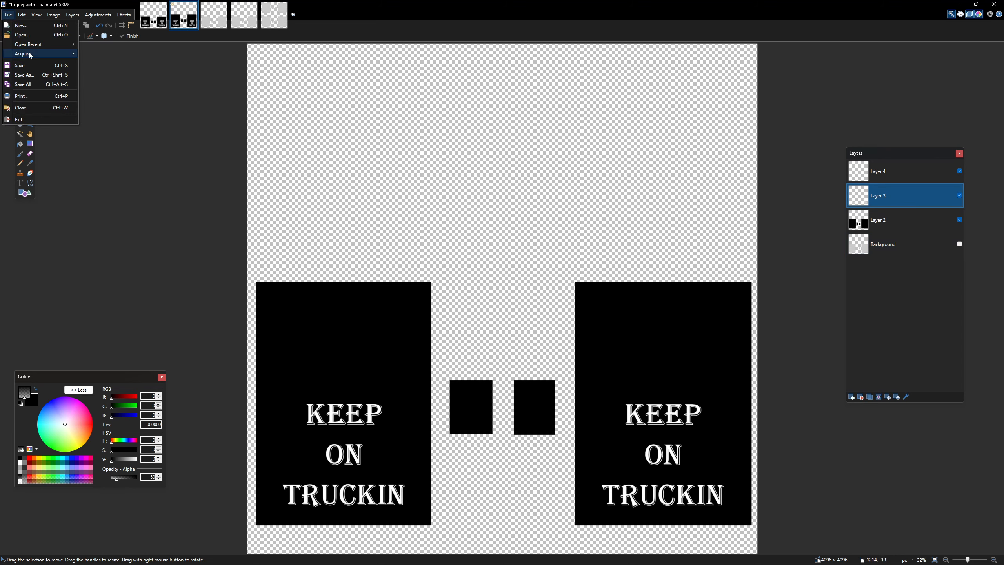
click(27, 74)
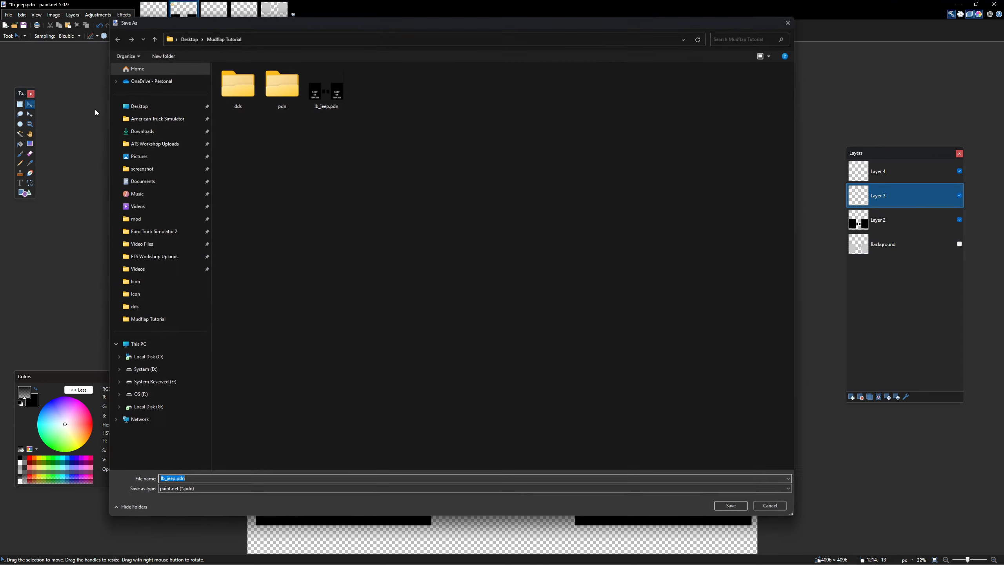
double_click(236, 87)
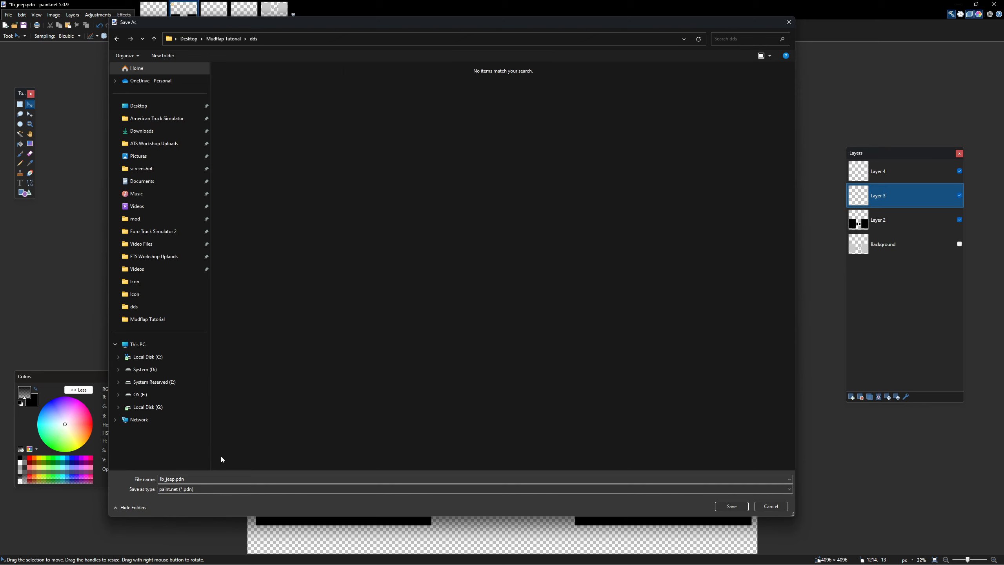
click(224, 488)
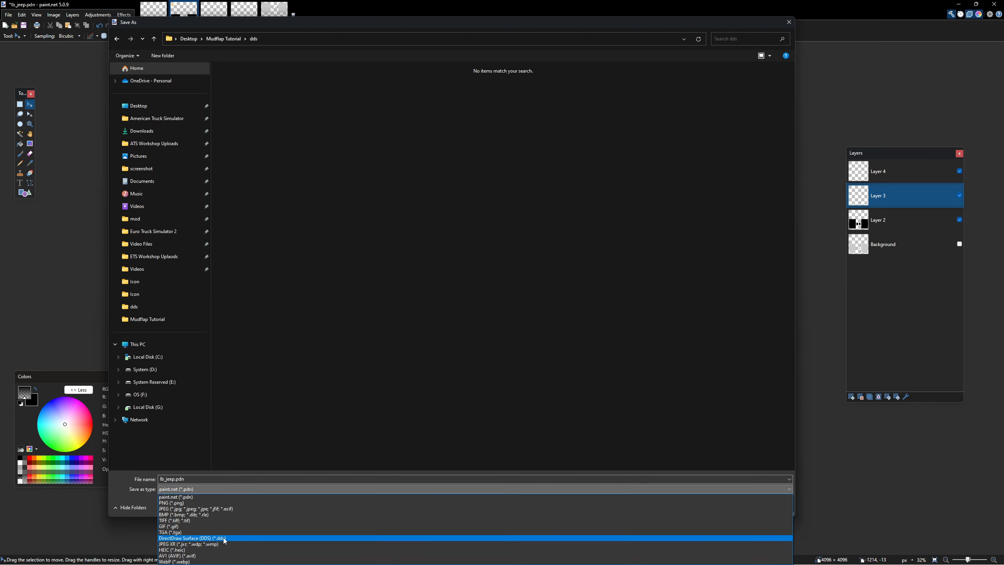
click(224, 538)
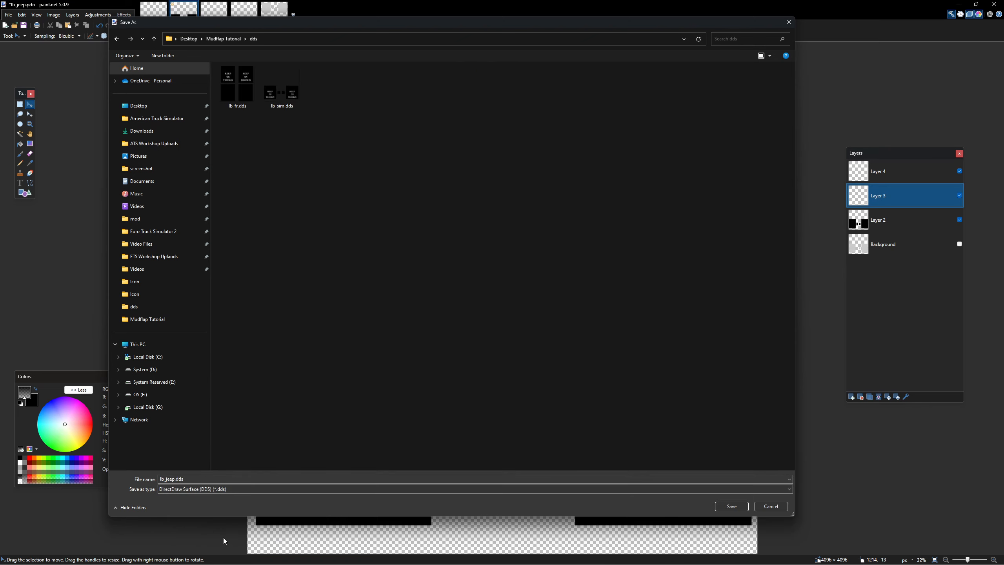
click(739, 507)
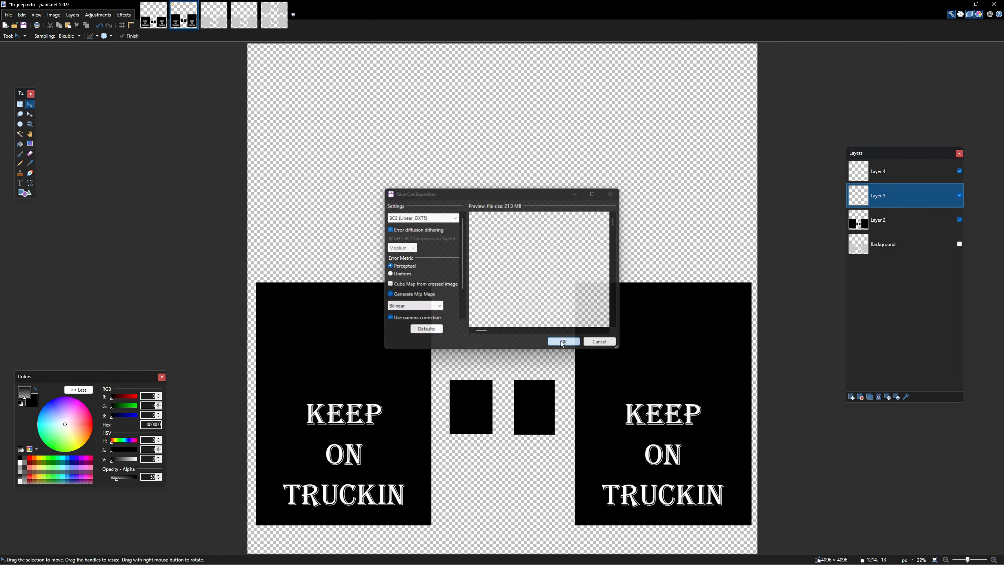
click(563, 341)
click(522, 294)
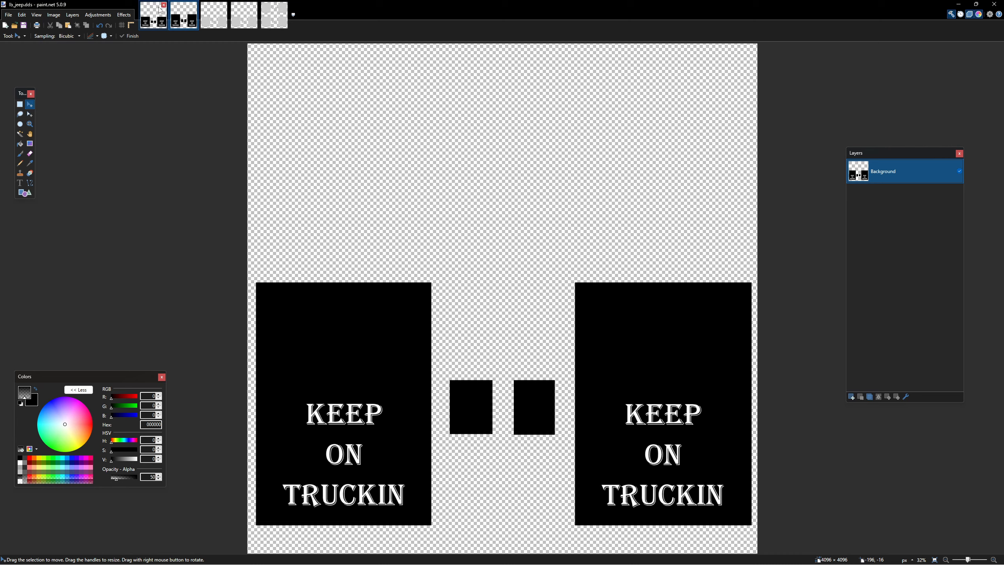
Close the lb_sim.pdn image and the exported lb_jeep.dds image.
click(164, 6)
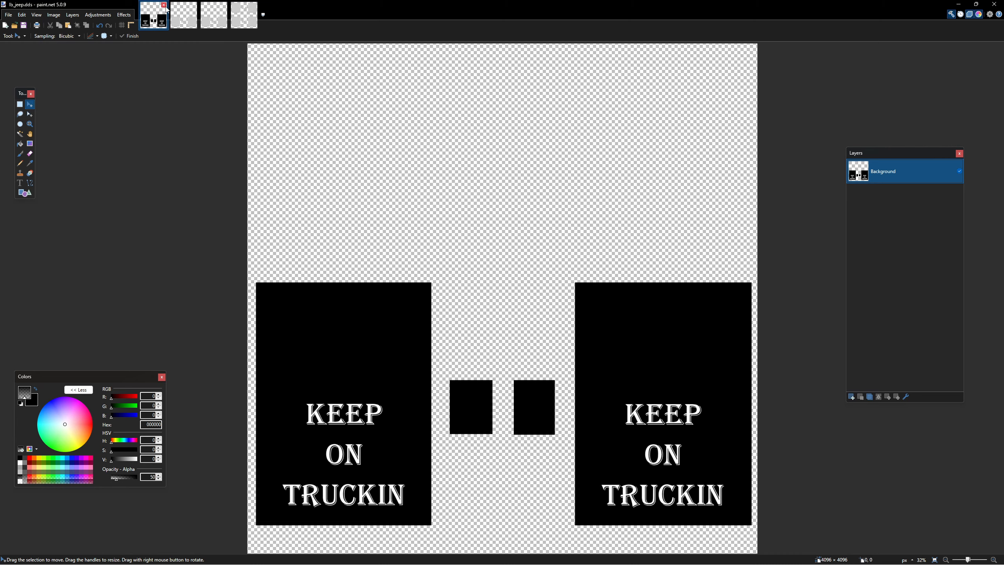
click(162, 5)
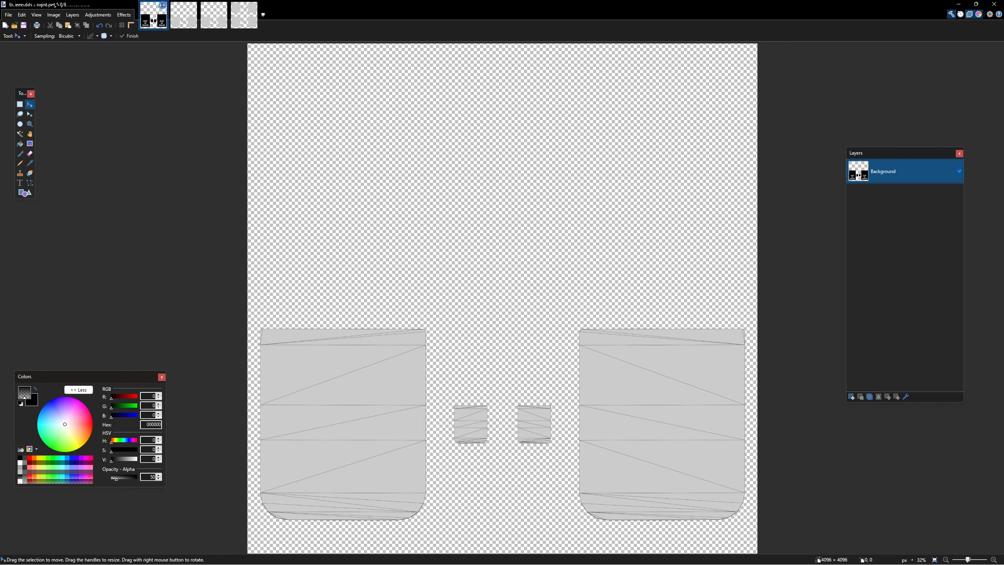
Reopen lb_jeep.pdn, compare its black panels with the flap shapes in Gooseneck Simple.png, and close lb_jeep.pdn again.
click(8, 15)
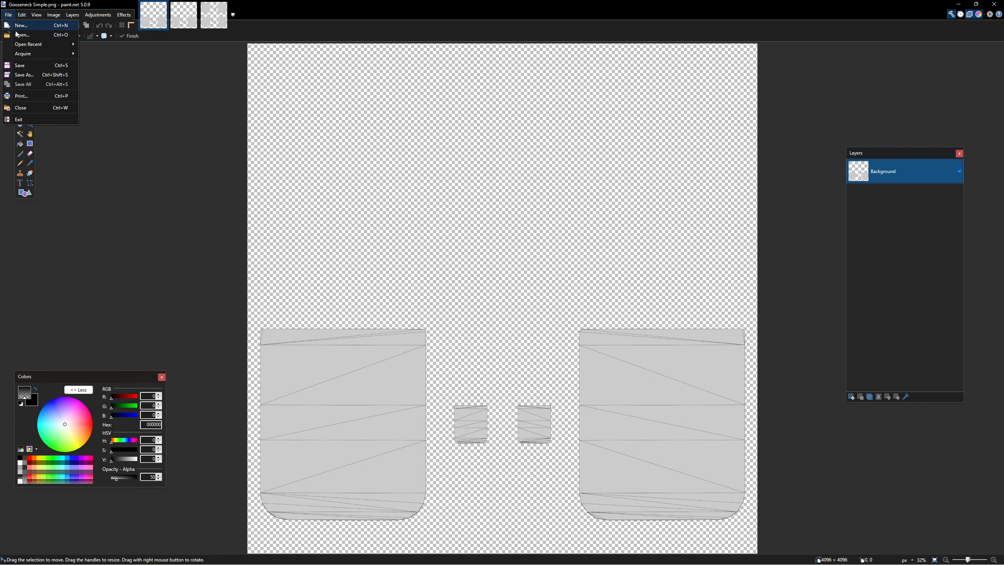
mouse_move(27, 44)
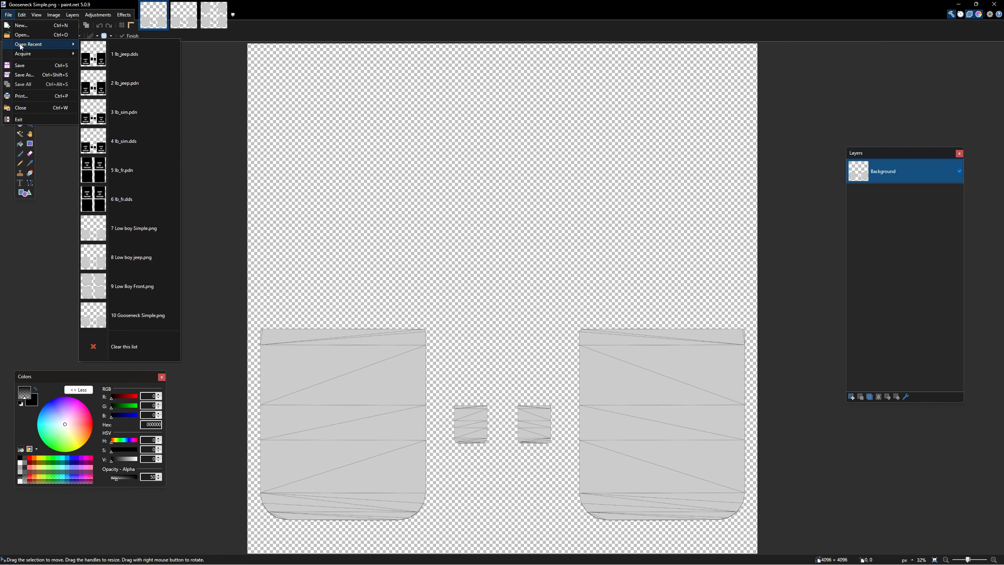
click(118, 83)
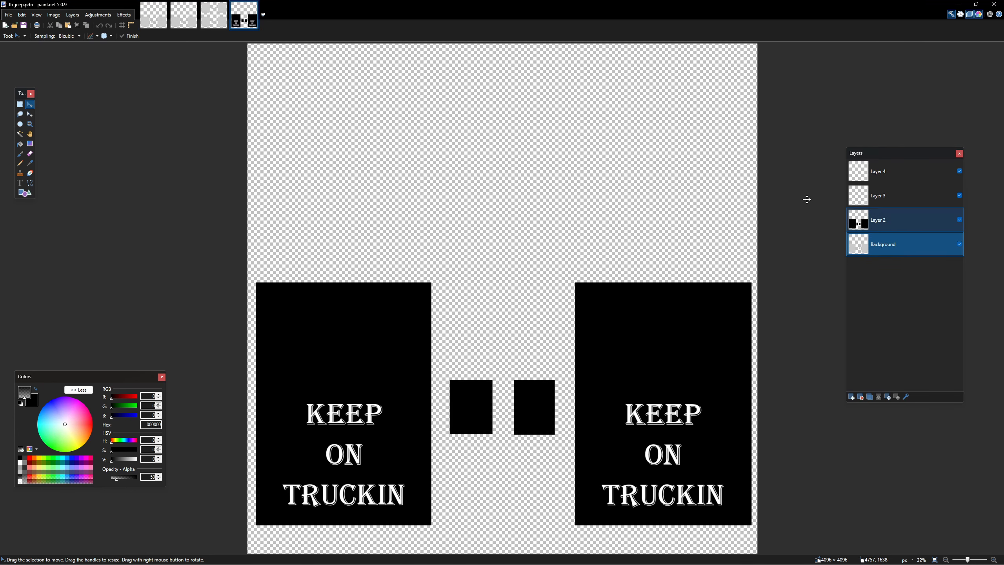
drag(245, 16, 154, 15)
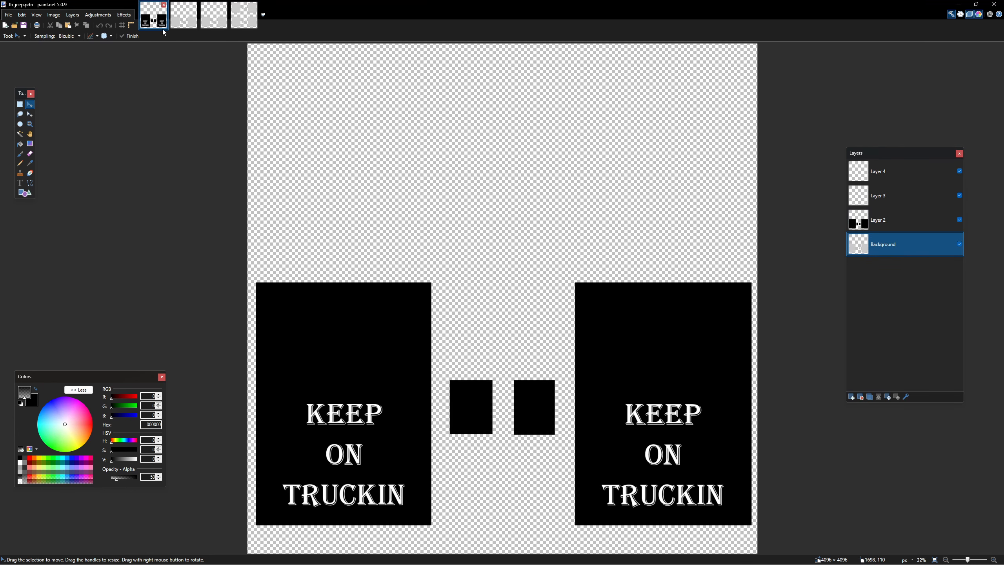
click(902, 223)
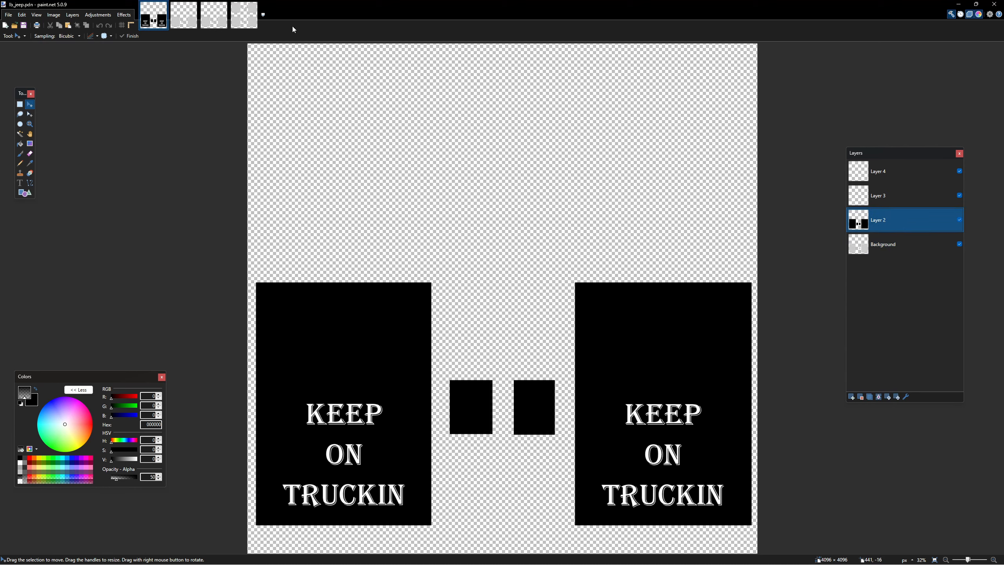
click(178, 22)
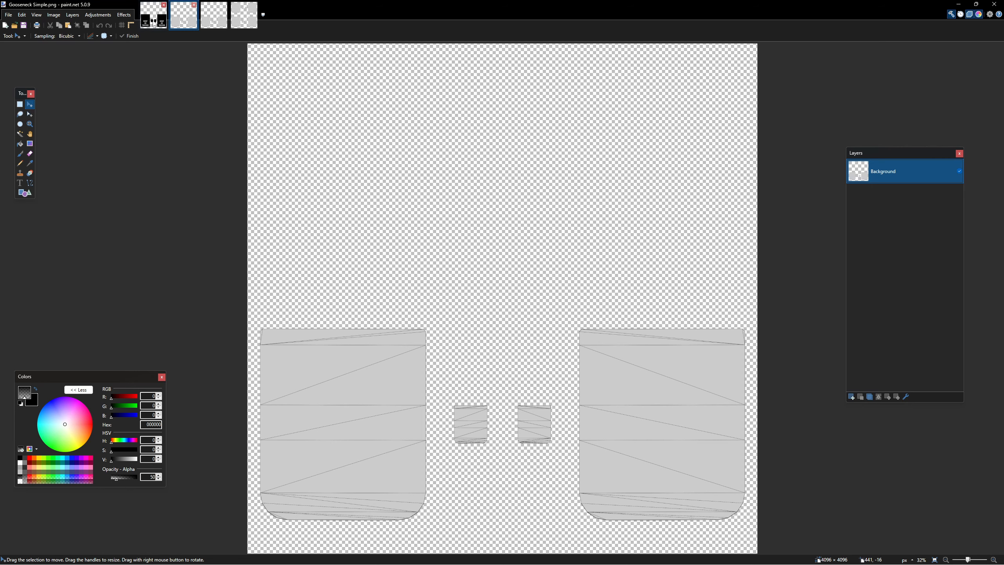
click(155, 23)
click(177, 22)
click(156, 18)
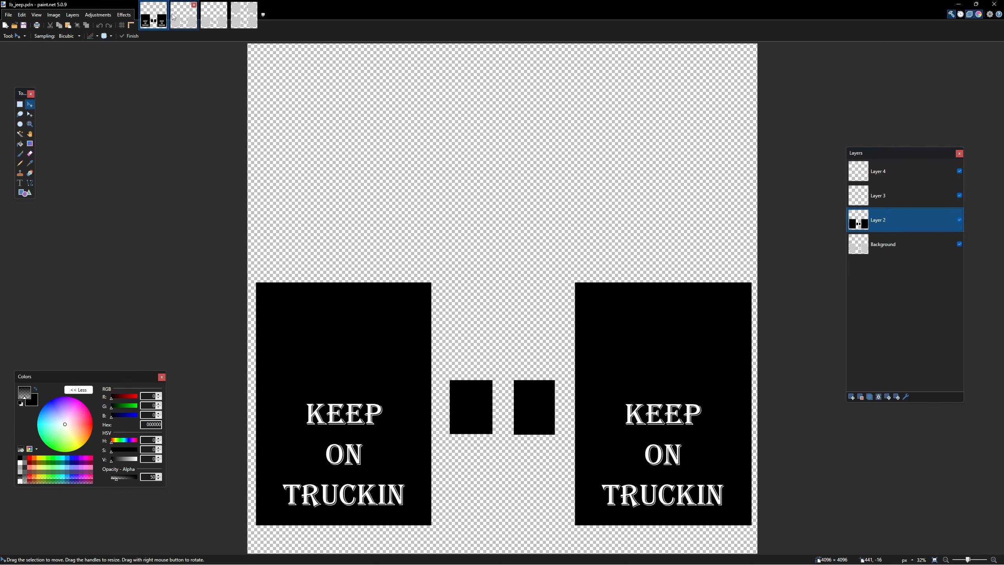
click(164, 5)
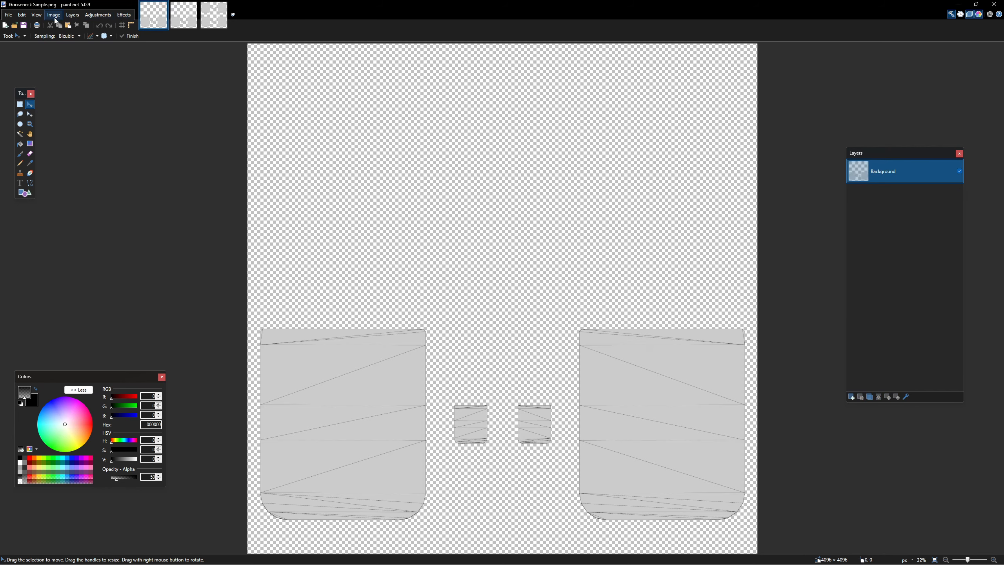
Reopen lb_sim.pdn, place it first among the open images, and compare its panels with the Gooseneck Simple.png flap shapes.
click(7, 15)
mouse_move(39, 44)
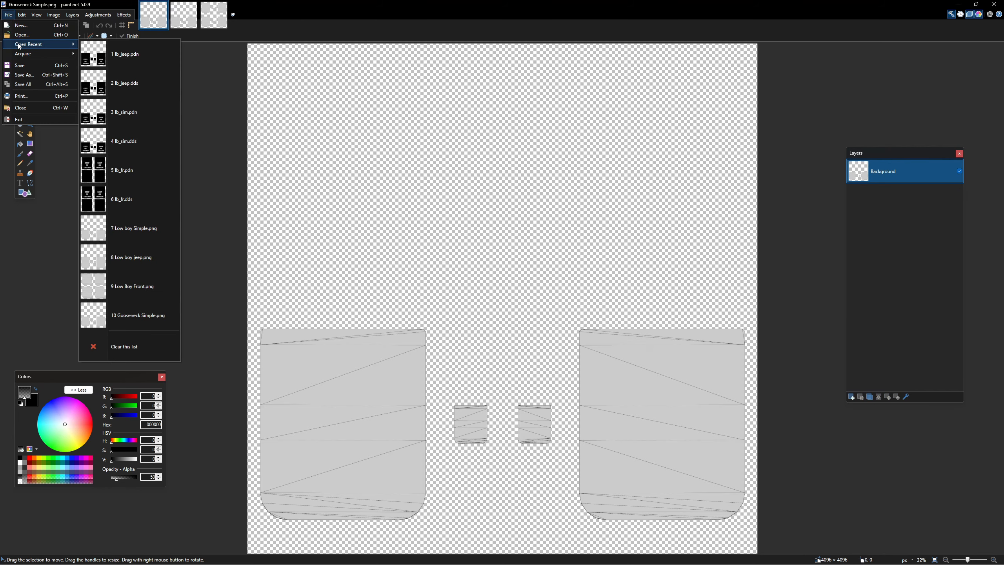
click(125, 113)
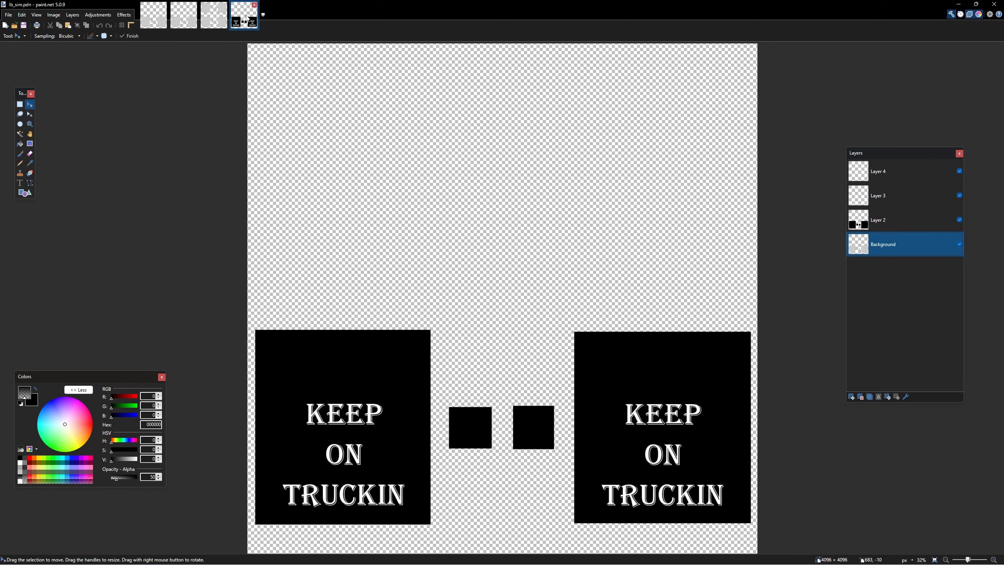
drag(247, 17, 156, 15)
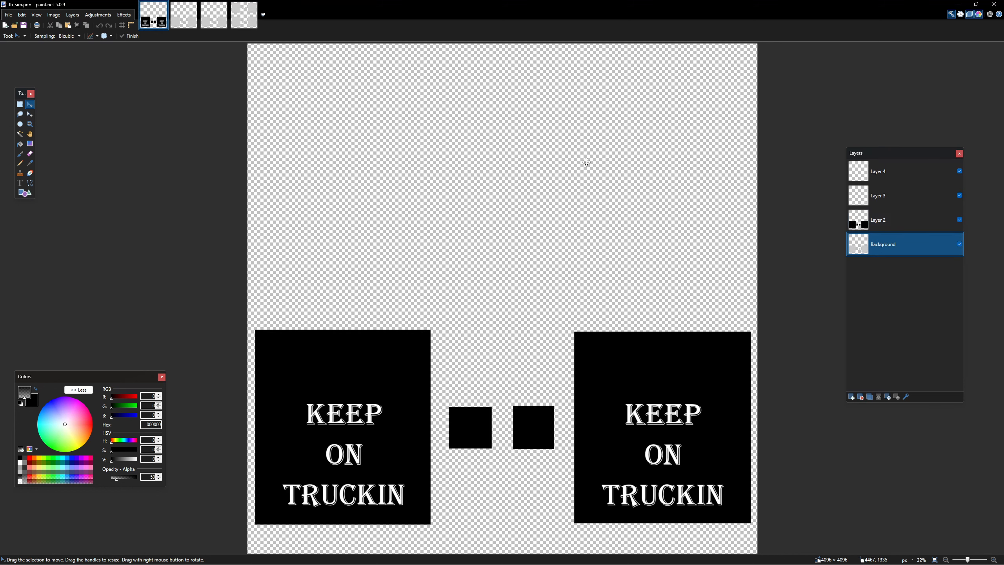
click(184, 14)
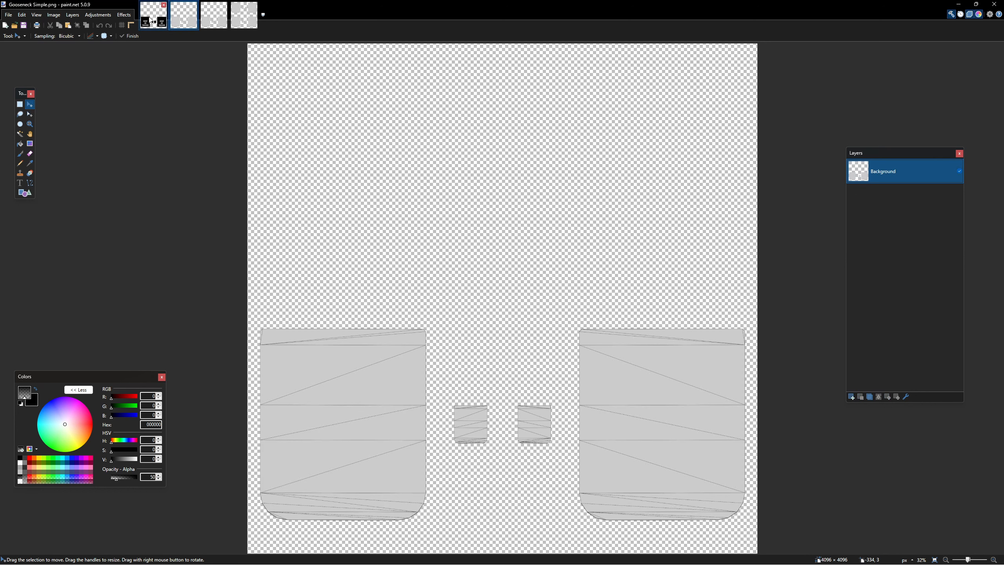
click(150, 20)
Add three layers to Gooseneck Simple.png and copy the black panels from Layer 2 of lb_sim.pdn into its Layer 2.
click(862, 216)
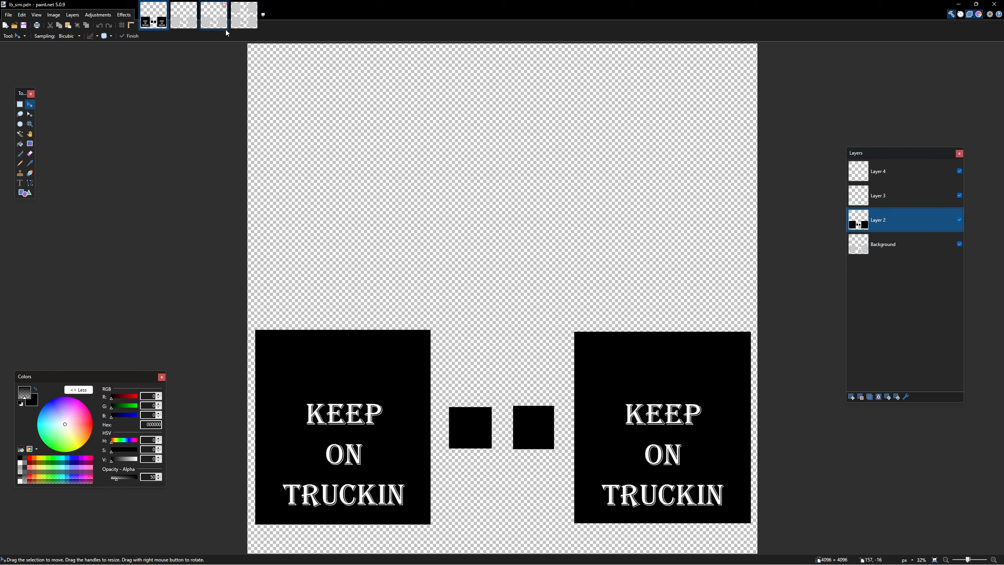
click(184, 14)
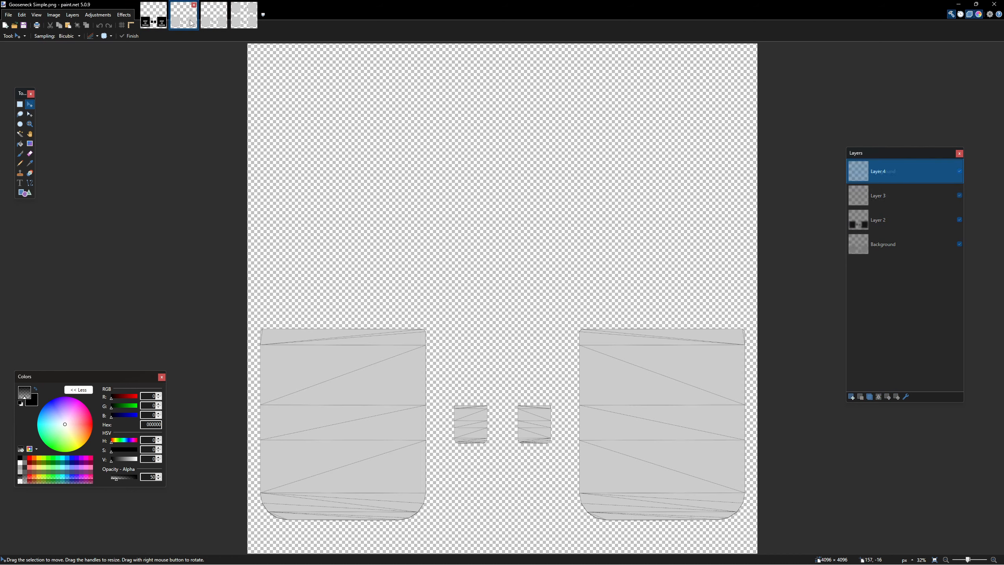
click(852, 397)
click(852, 397)
click(853, 397)
click(898, 222)
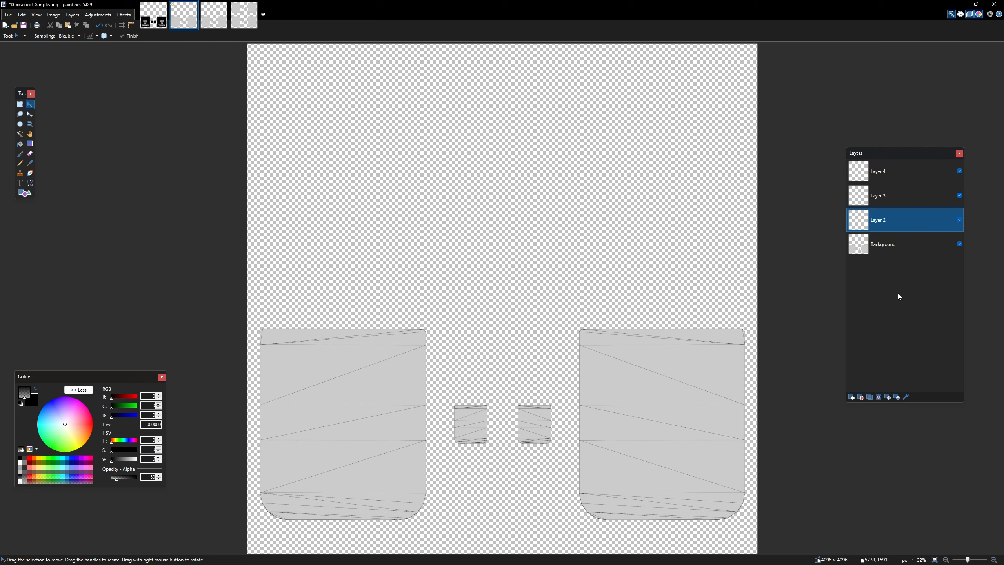
key(ctrl+v)
Copy the KEEP ON TRUCKIN lettering from Layer 3 of lb_sim.pdn into Layer 3 of Gooseneck Simple.png, checking placement with Layer 2 temporarily hidden.
click(894, 197)
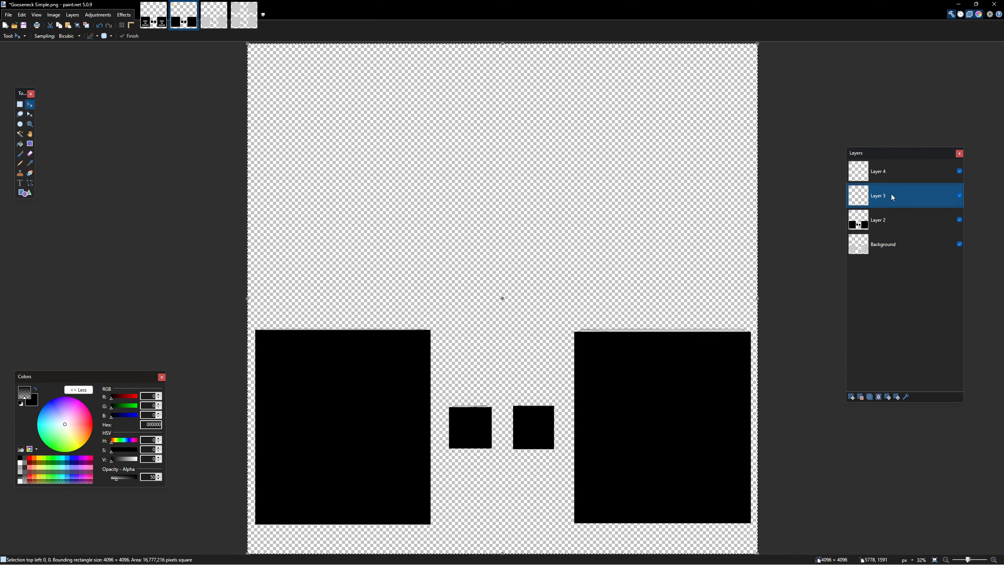
click(153, 15)
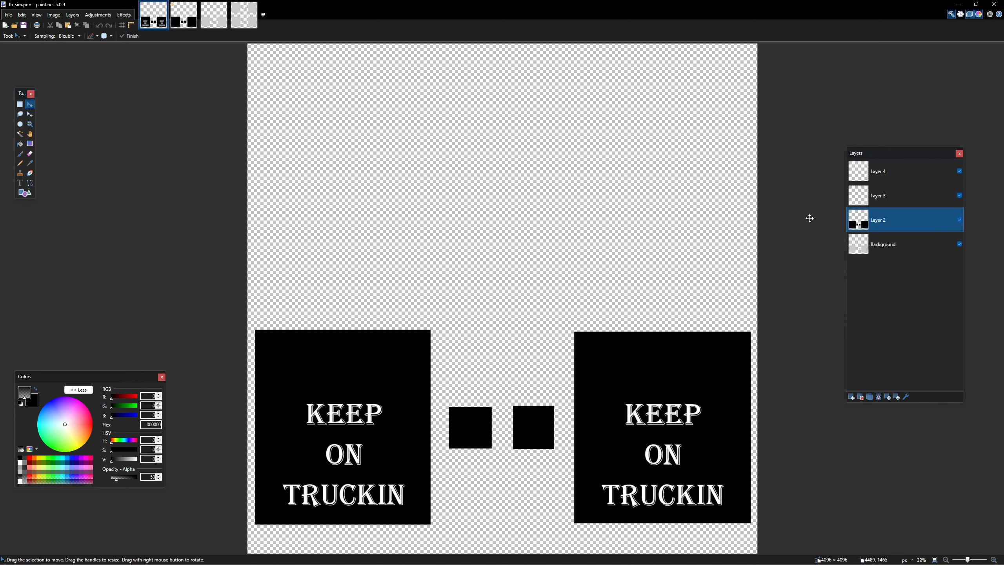
click(927, 198)
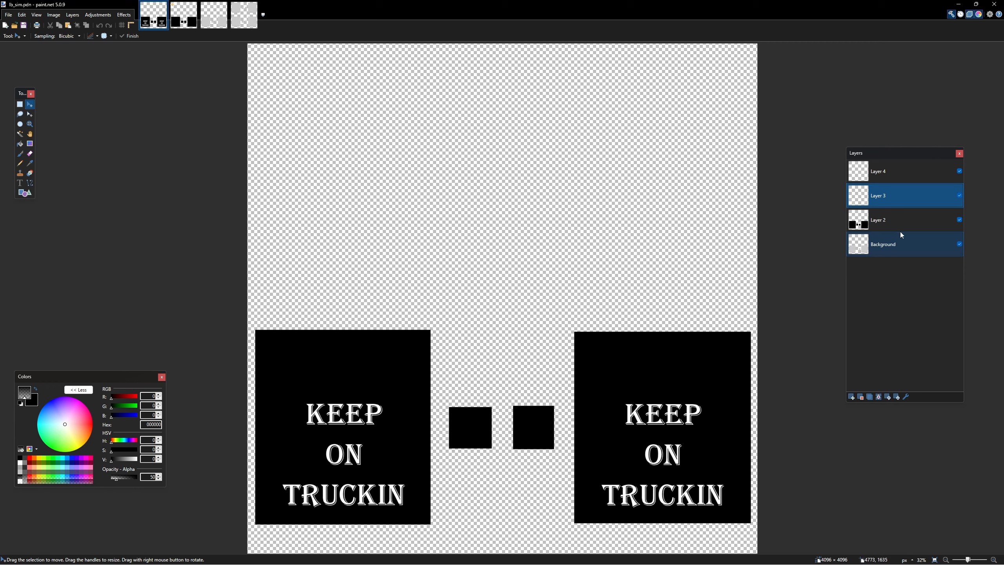
key(ctrl+Tab)
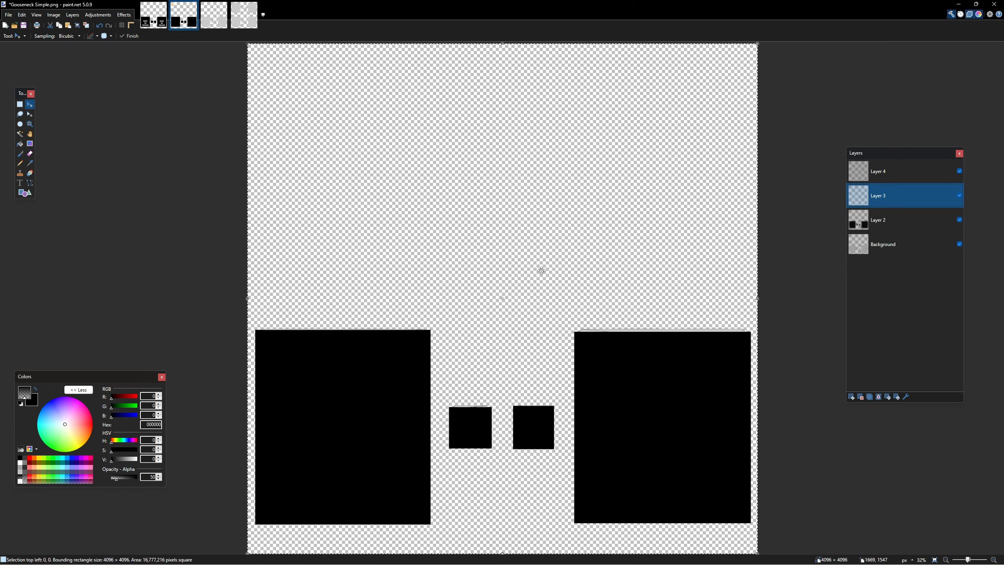
key(ctrl+v)
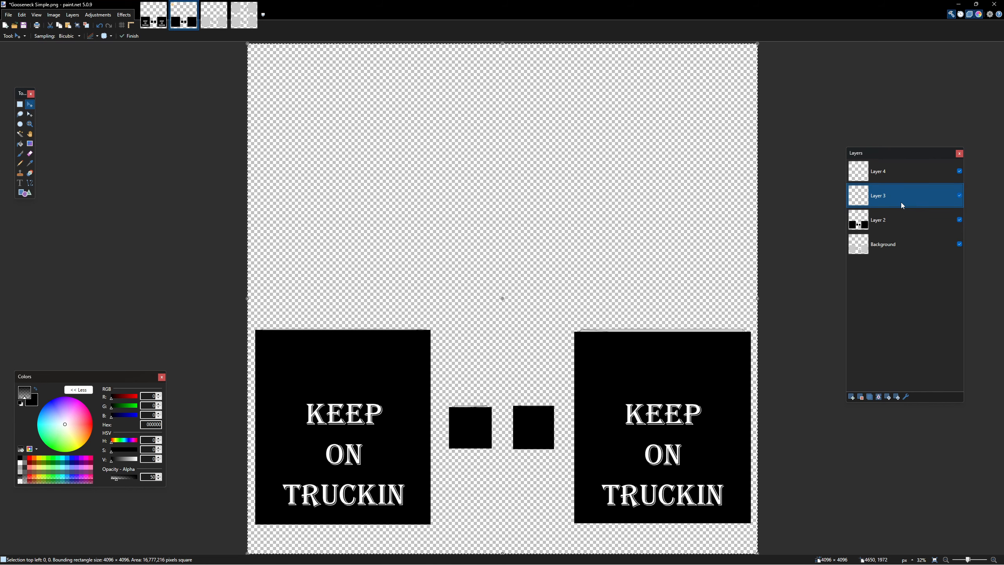
click(960, 219)
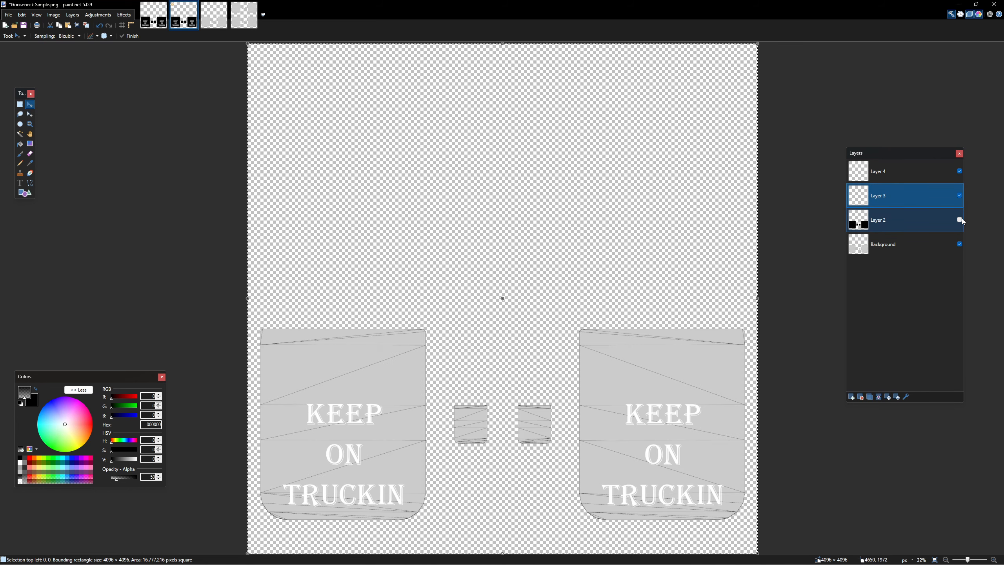
click(960, 219)
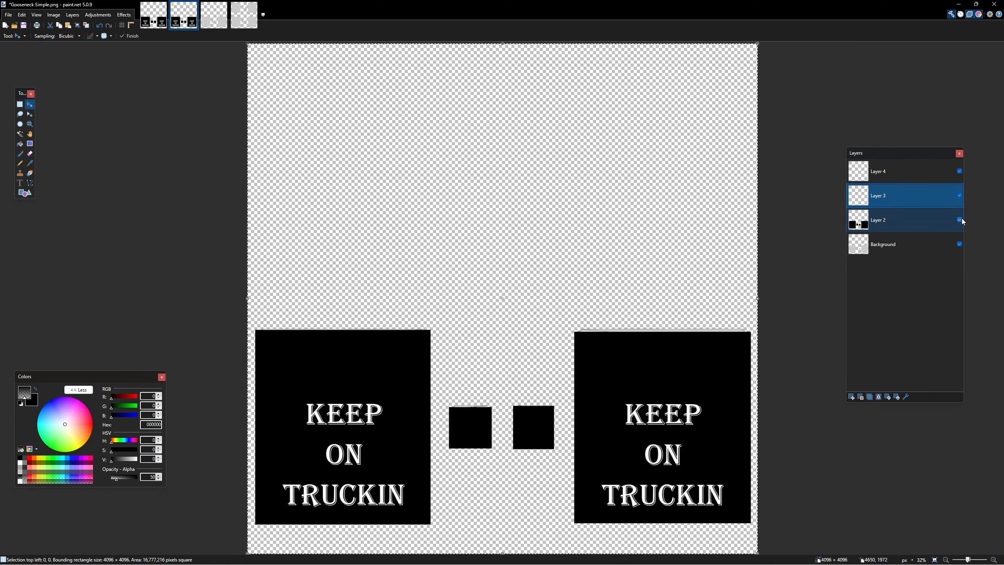
key(ctrl+d)
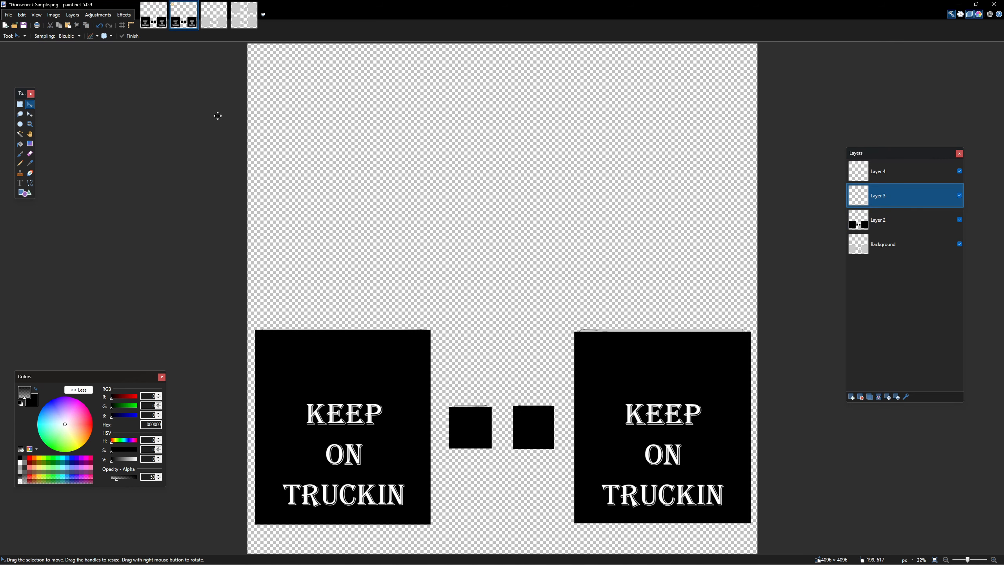
Save the Gooseneck Simple image as gn_sim in paint.net format in the pdn folder of Mudflap Tutorial.
click(8, 15)
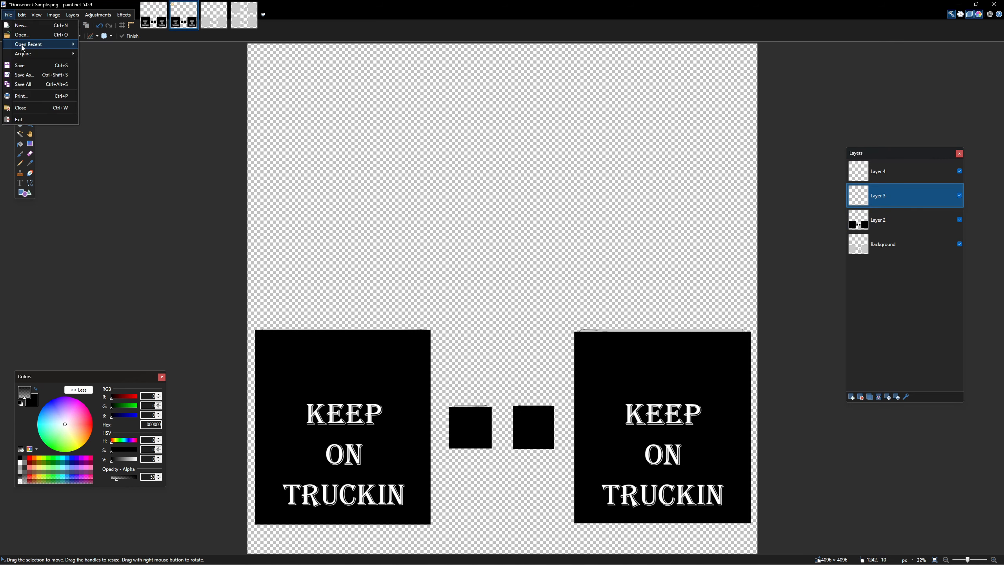
click(27, 75)
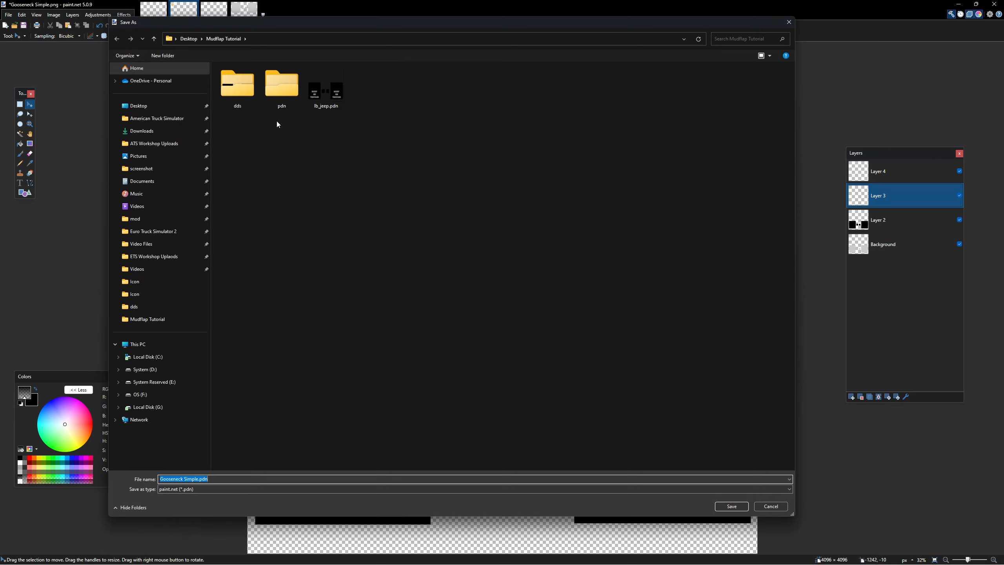
double_click(282, 83)
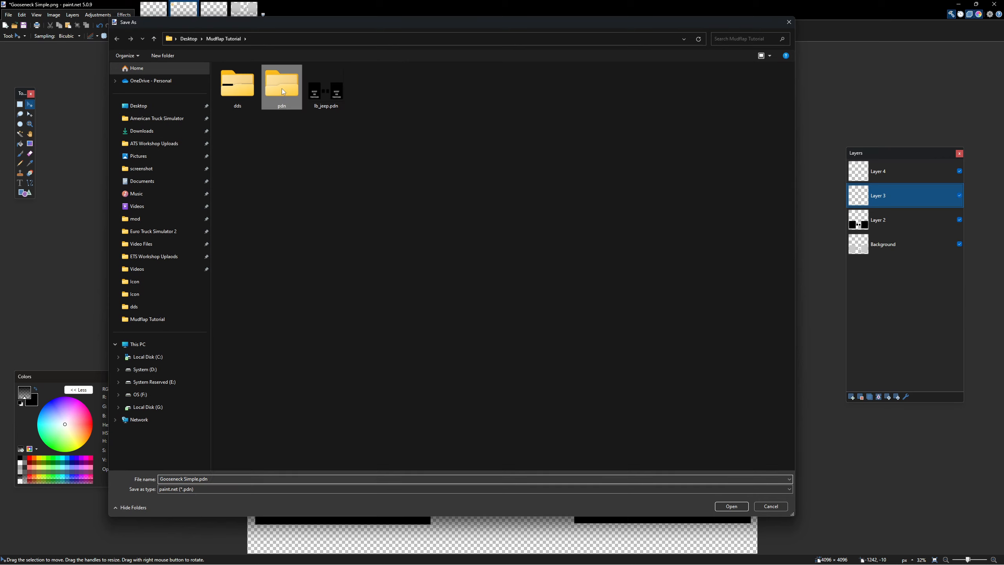
click(244, 489)
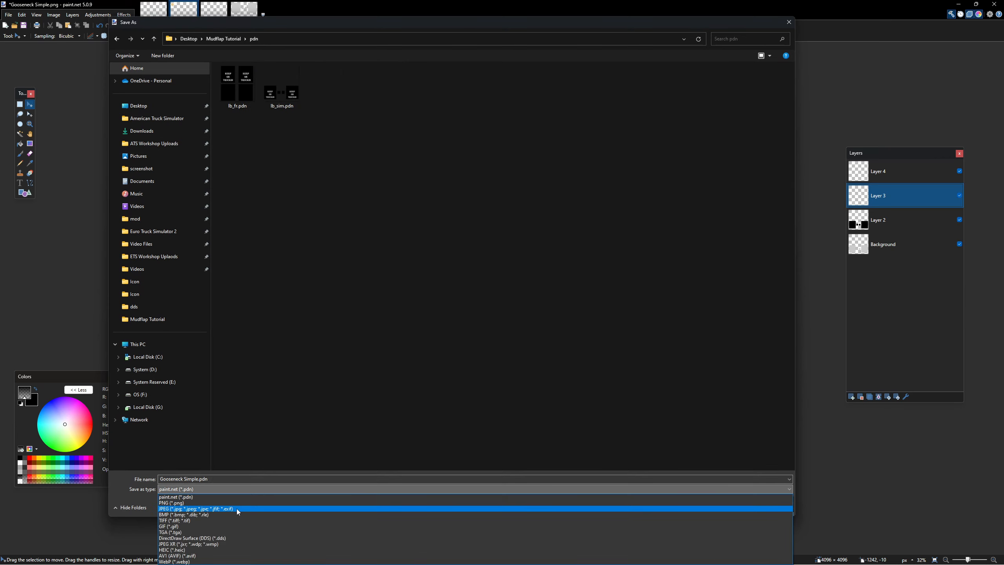
click(221, 479)
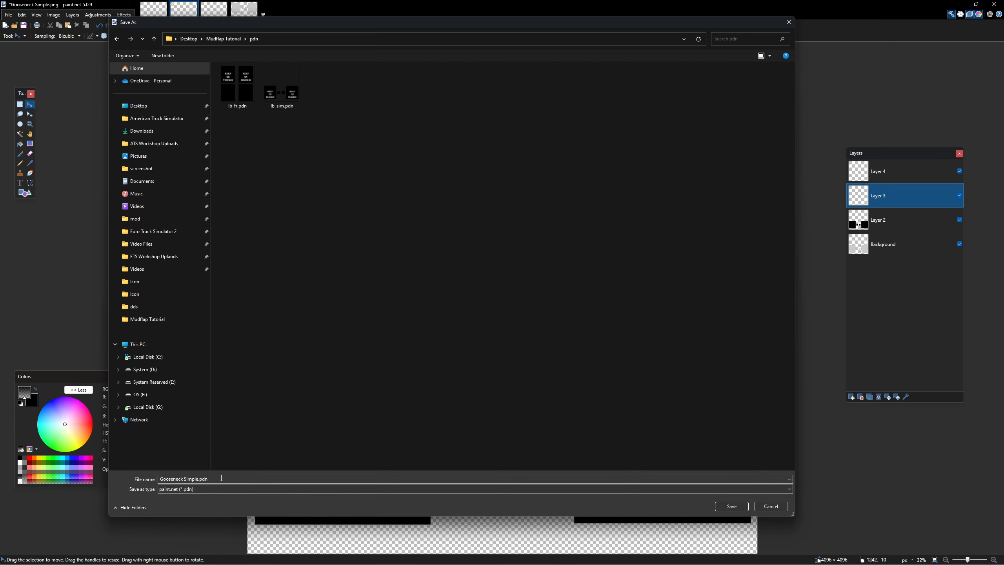
key(ctrl+a)
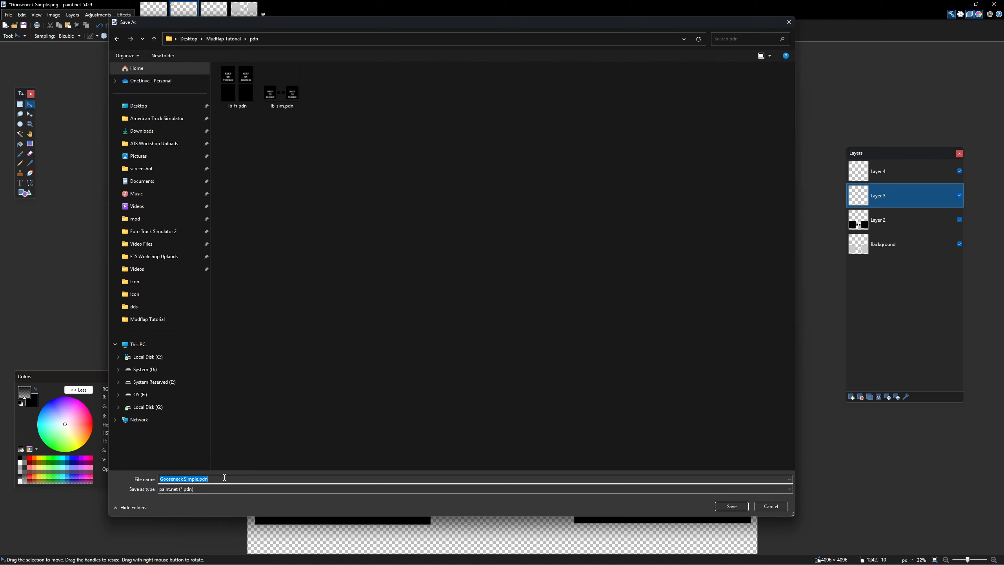
text(gn_sim)
click(742, 508)
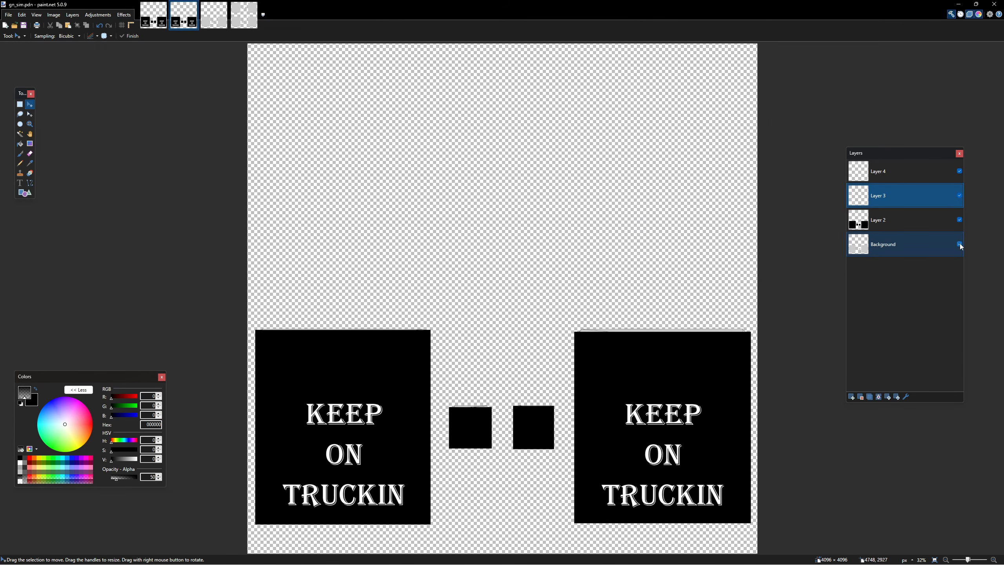
Hide the Background layer, export the flattened image as gn_sim.dds to the dds folder of Mudflap Tutorial, and close the image.
click(958, 244)
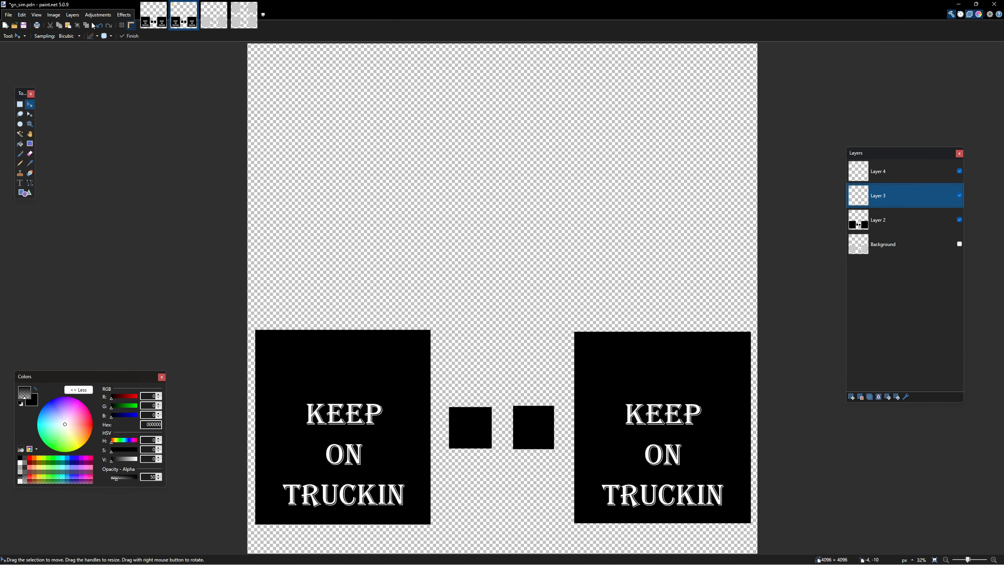
click(9, 15)
click(27, 87)
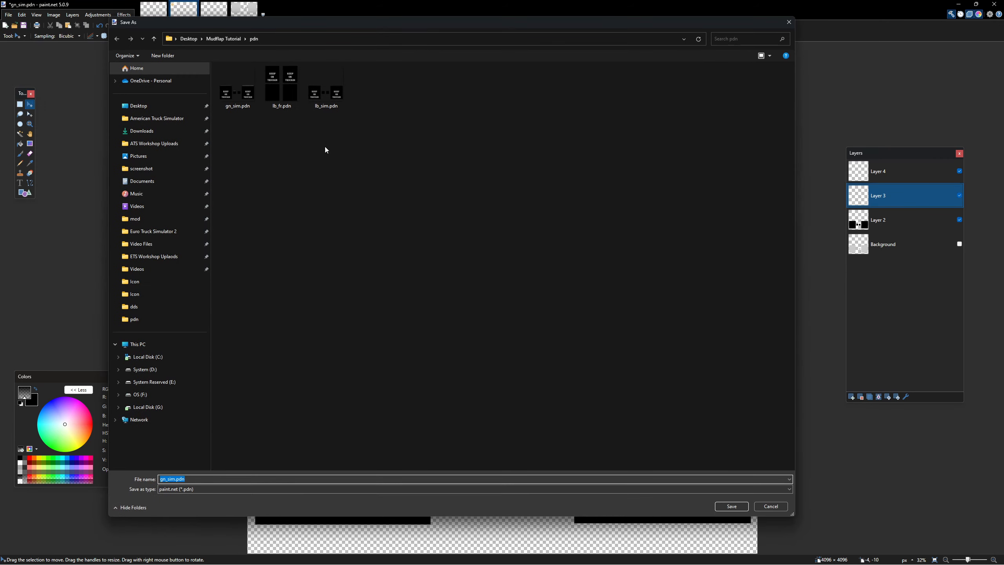
click(223, 38)
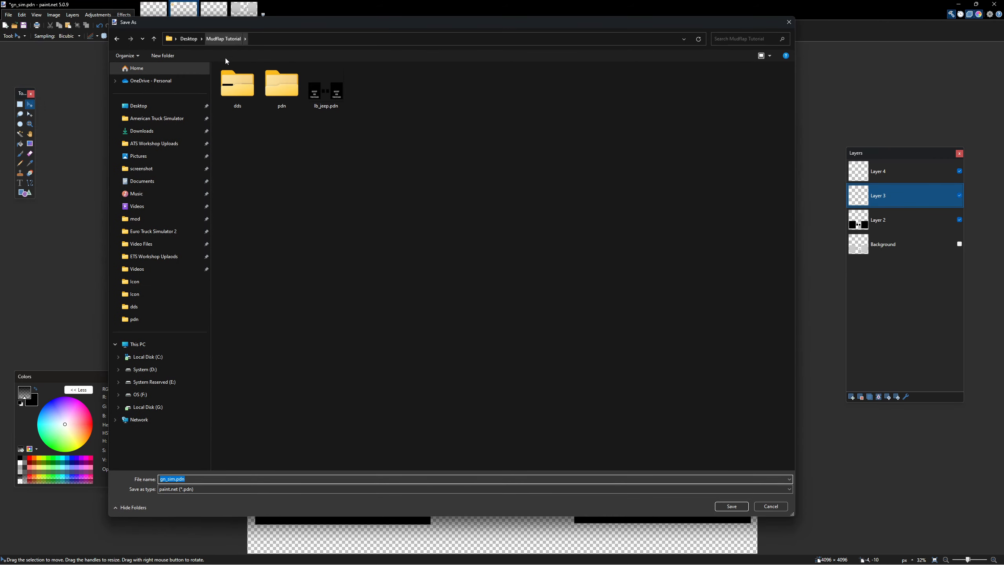
double_click(237, 85)
click(220, 493)
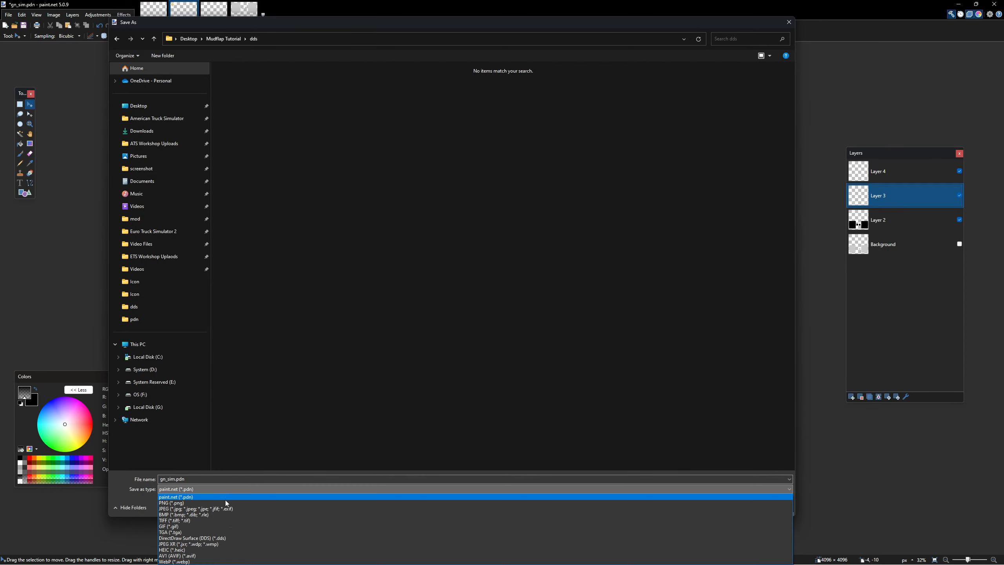
click(205, 543)
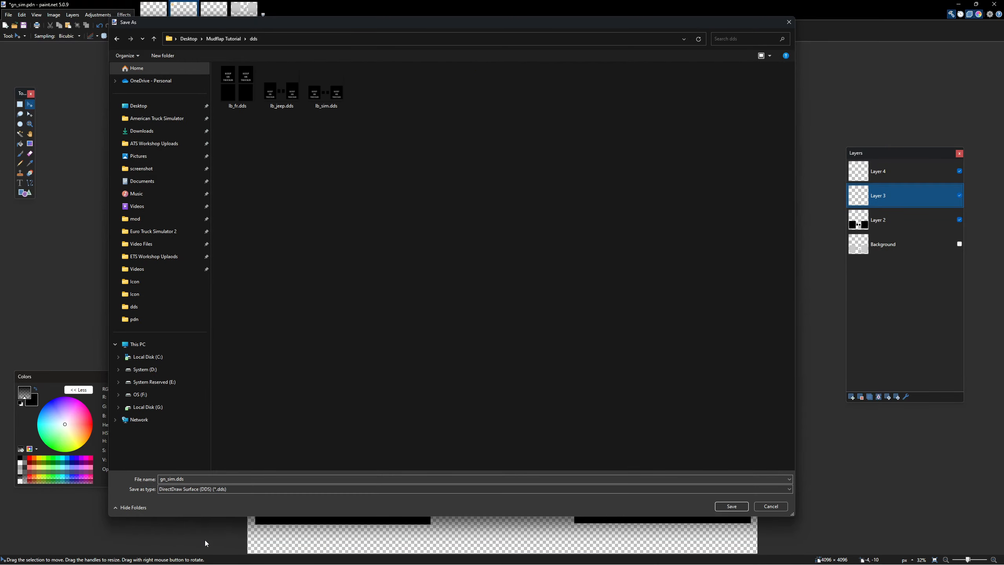
click(730, 507)
click(563, 342)
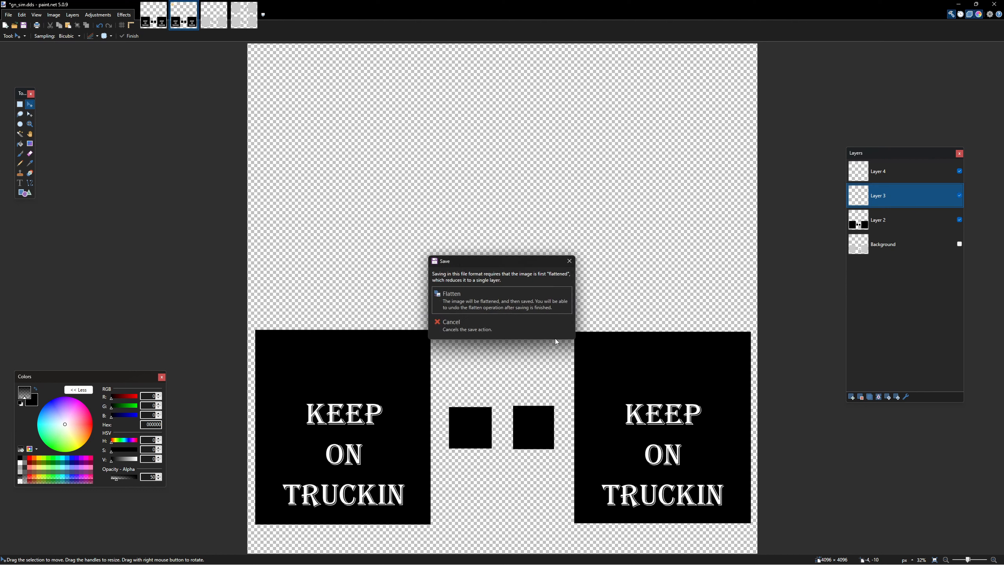
click(488, 302)
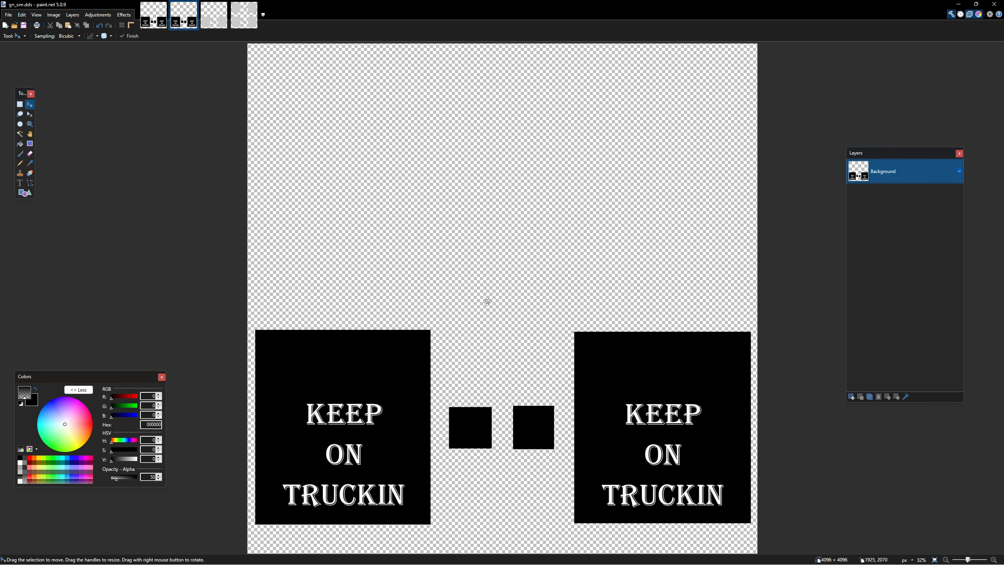
click(194, 5)
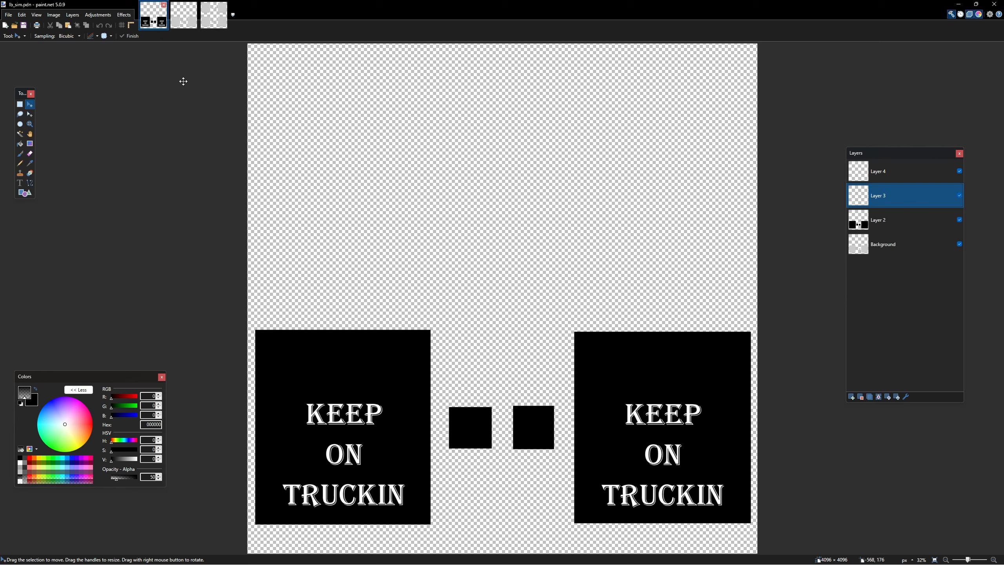
Add three new layers to Gooseneck Dolly.png and make Layer 2 the active one.
click(189, 18)
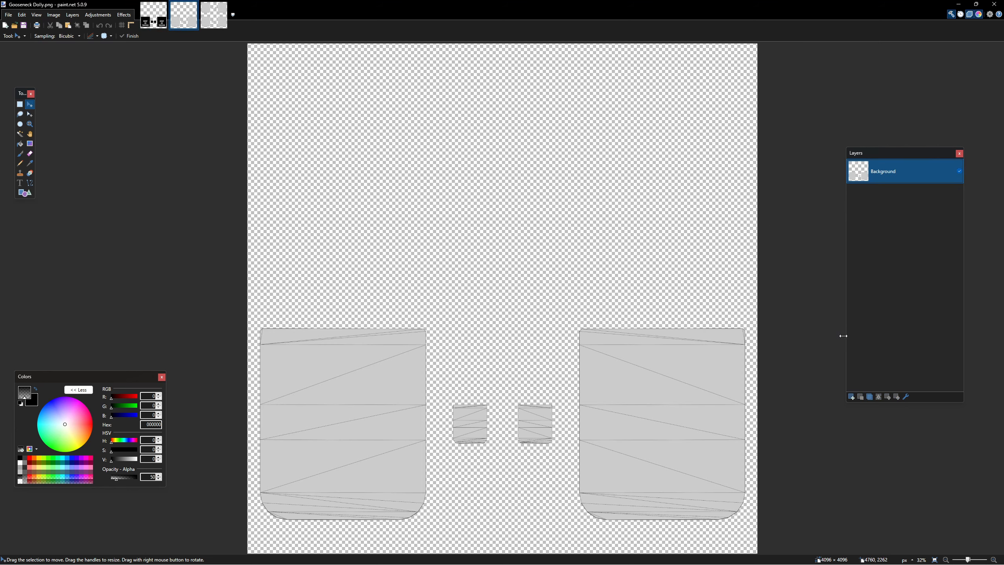
click(848, 398)
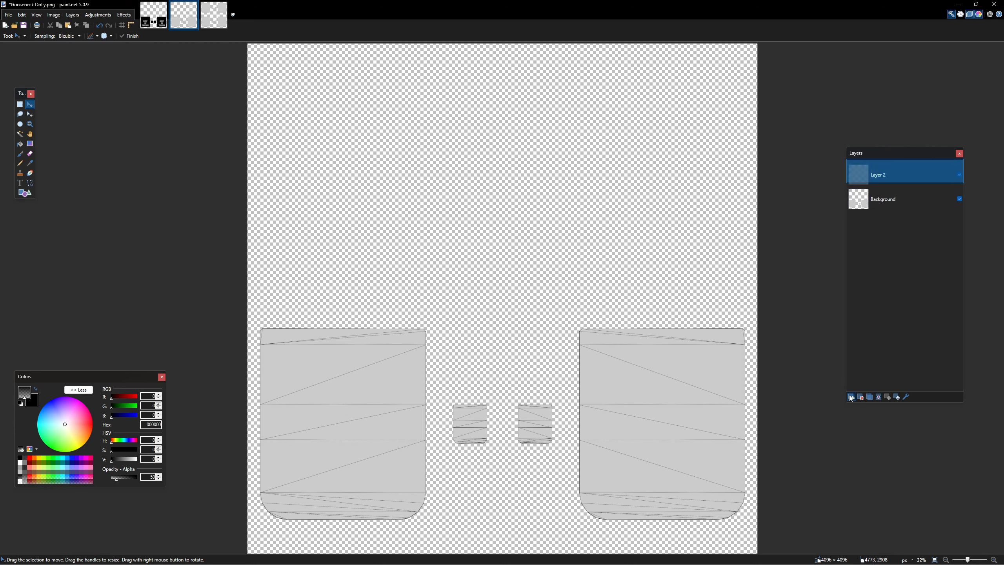
click(847, 398)
click(851, 397)
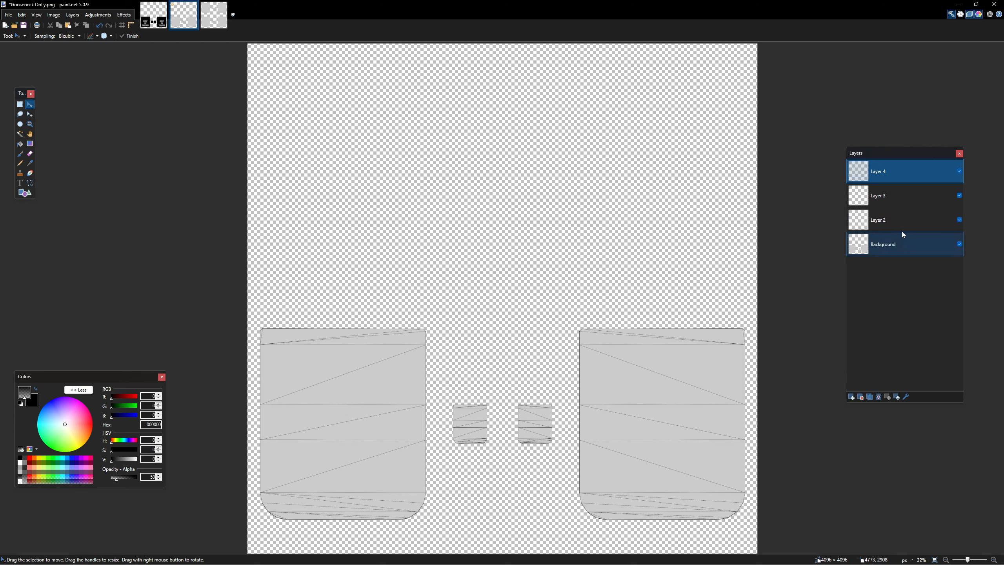
click(902, 230)
Copy the black panels from Layer 2 of lb_sim.pdn into Layer 2 of Gooseneck Dolly.png, then activate Layer 3 and deselect.
click(153, 15)
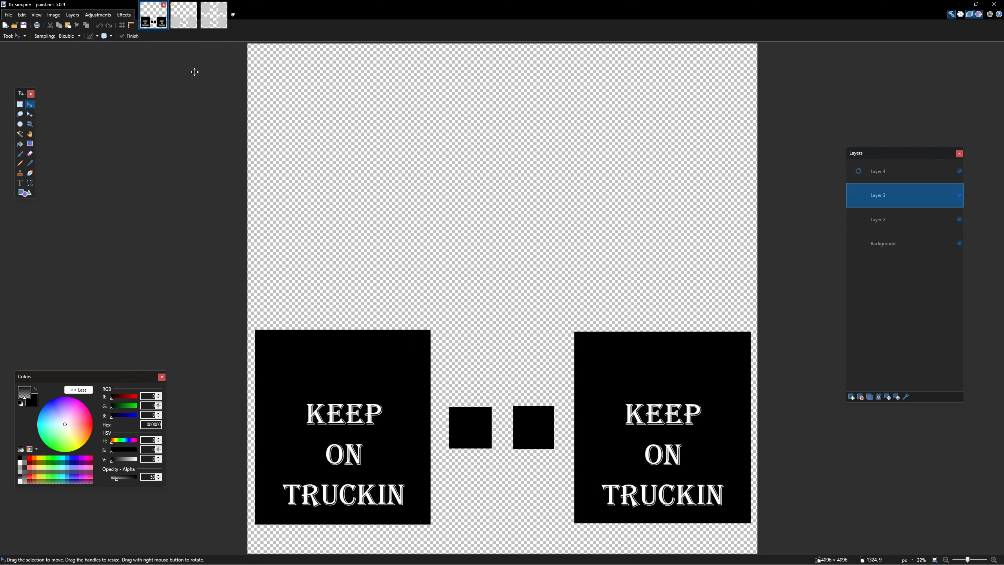
click(897, 218)
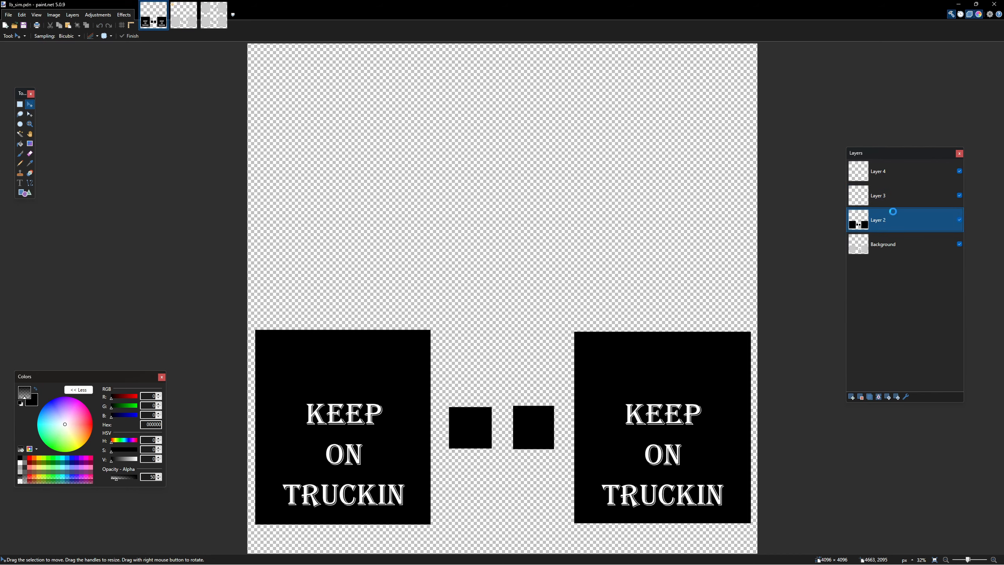
click(184, 15)
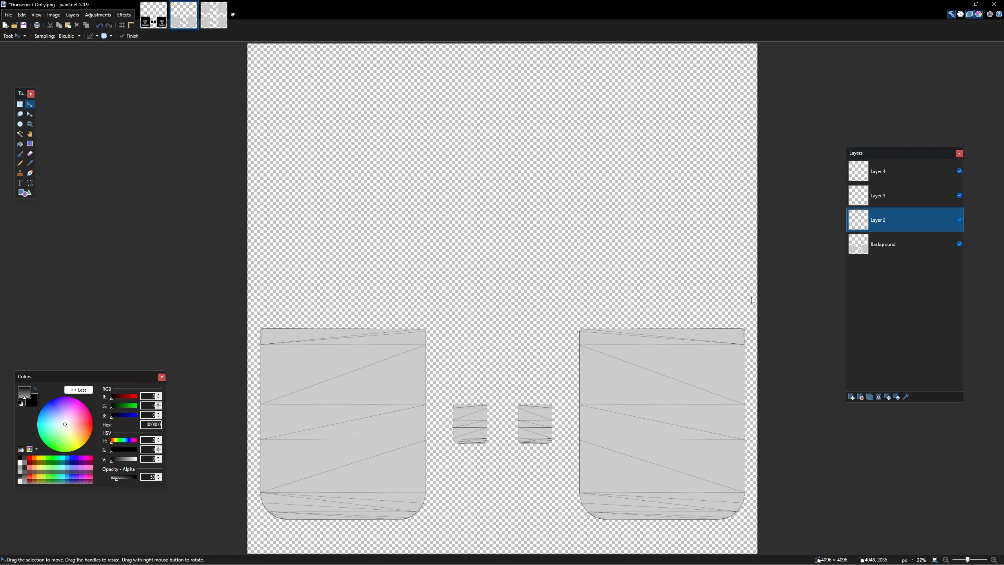
key(ctrl+v)
click(897, 196)
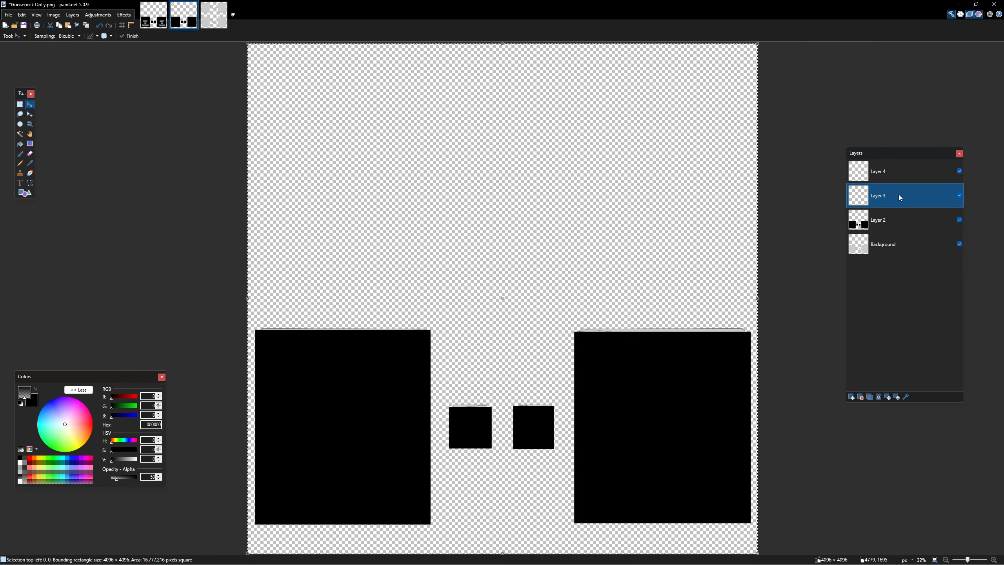
key(ctrl+d)
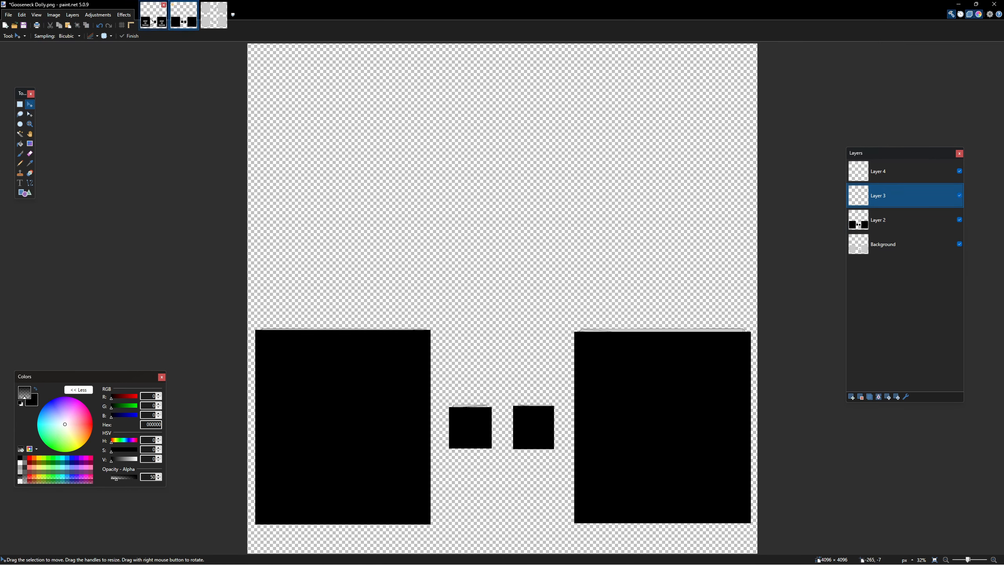
Copy the KEEP ON TRUCKIN lettering from Layer 3 of lb_sim.pdn into Layer 3 of Gooseneck Dolly.png, checking placement by toggling Layer 2.
click(152, 22)
click(904, 198)
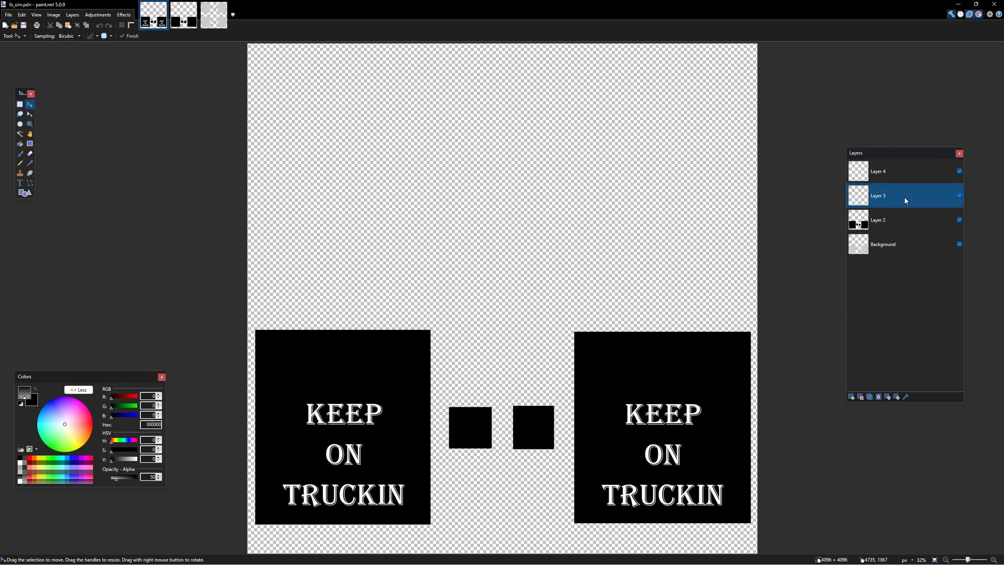
click(184, 20)
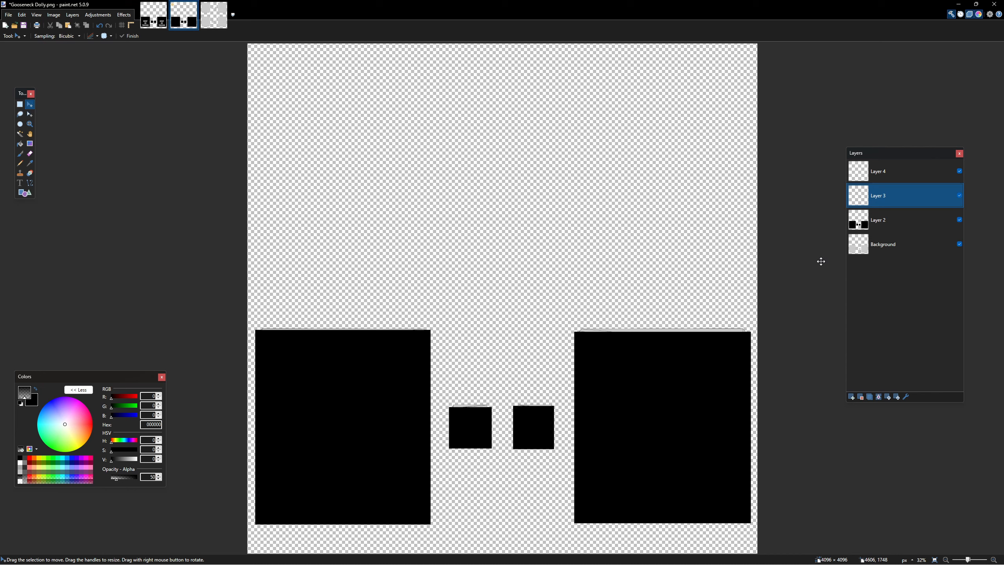
key(ctrl+v)
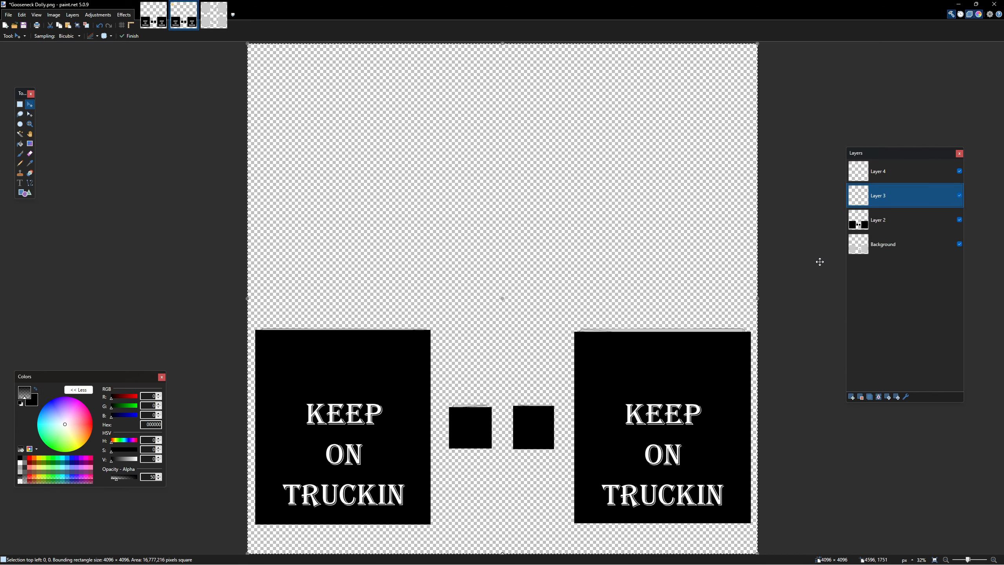
click(959, 220)
click(959, 220)
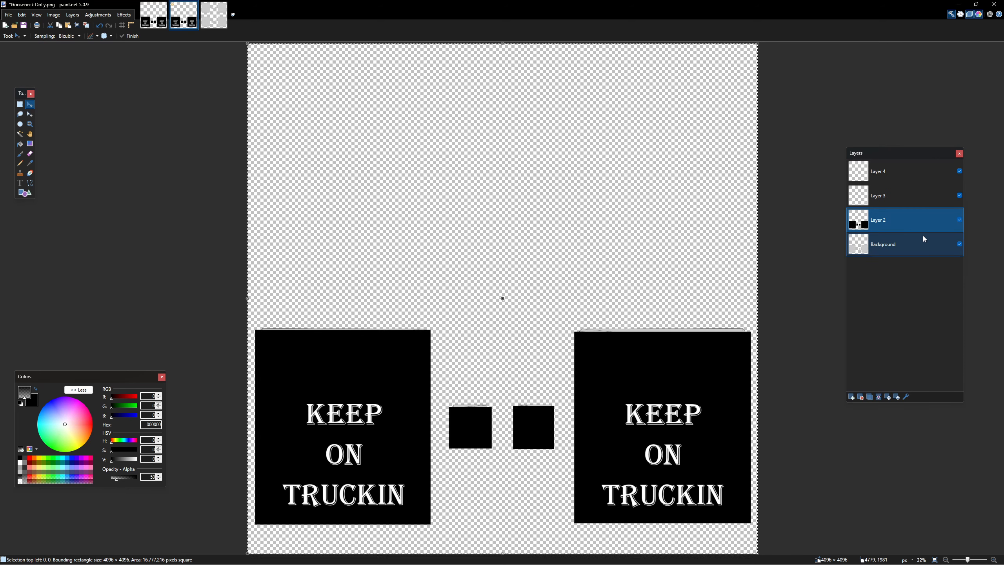
Save the Gooseneck Dolly image as gn_doll in paint.net format in the pdn folder of Mudflap Tutorial.
click(9, 15)
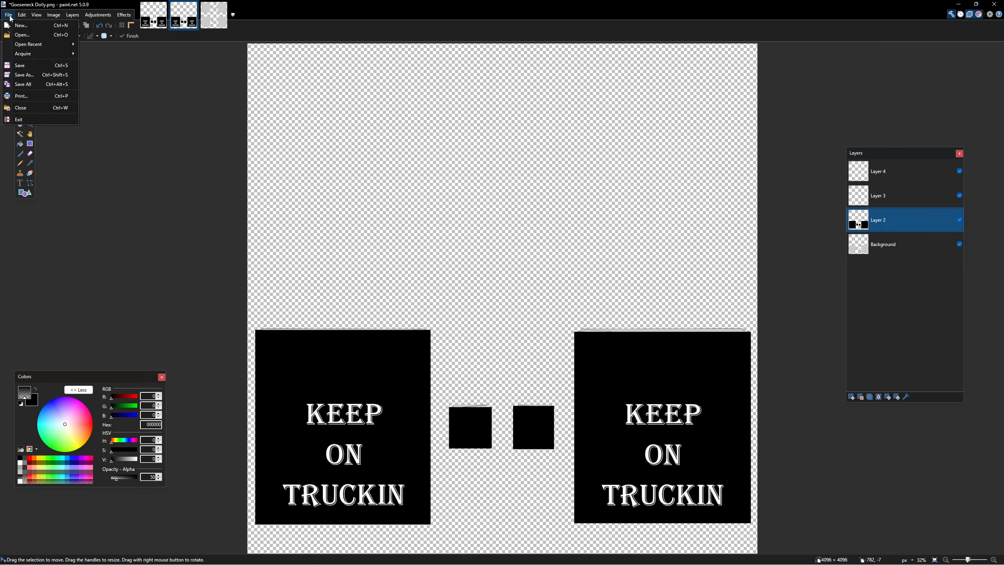
click(28, 74)
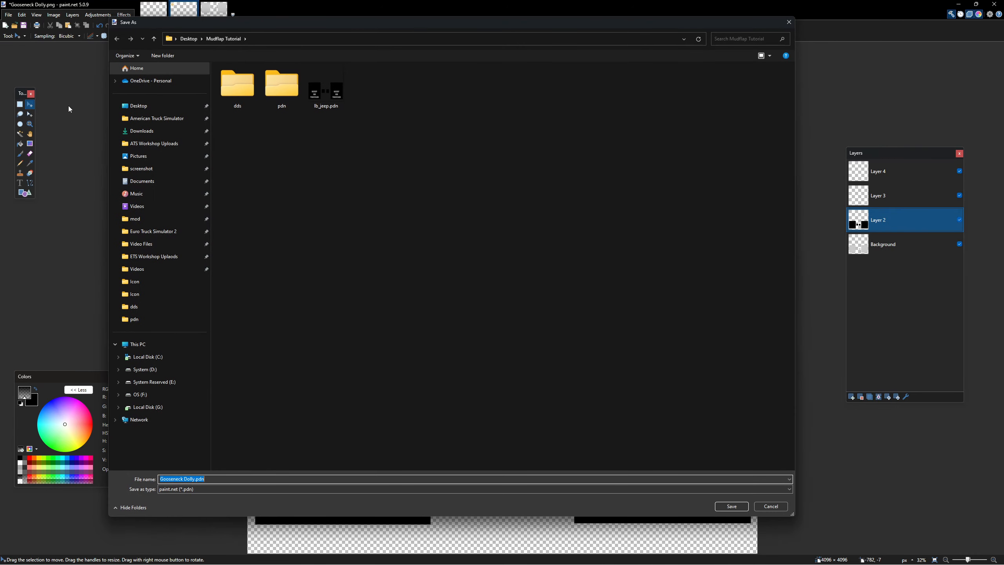
double_click(273, 86)
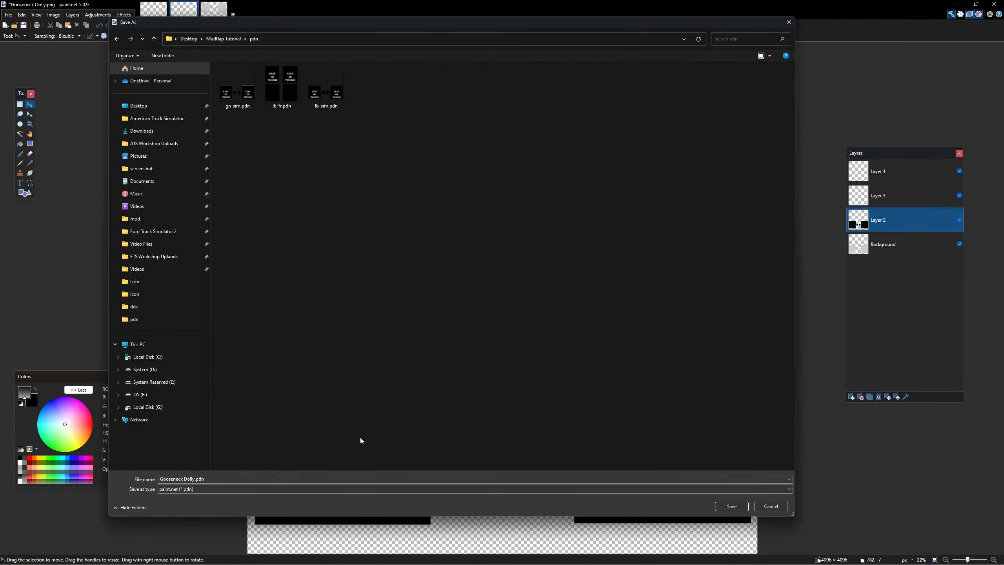
click(314, 489)
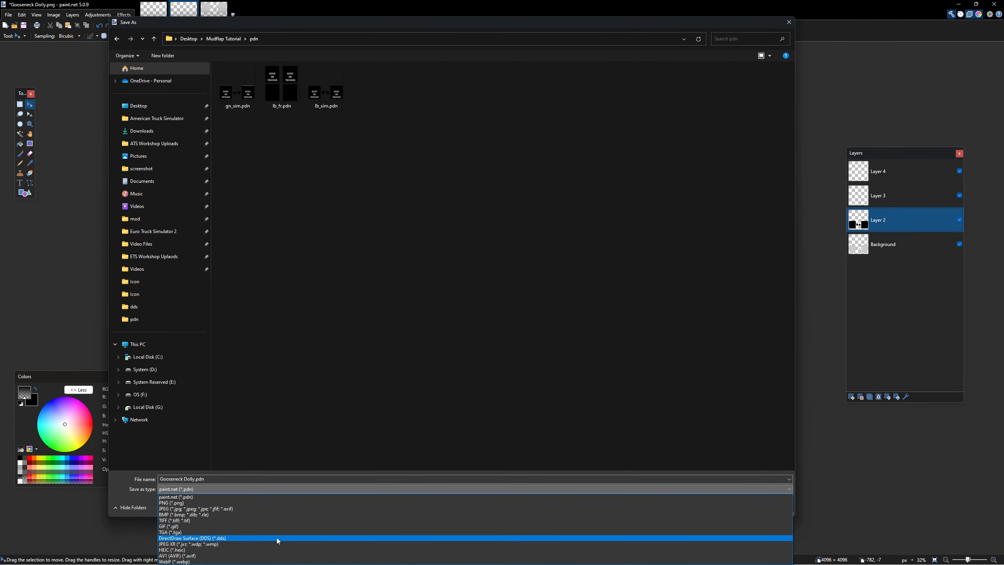
click(260, 489)
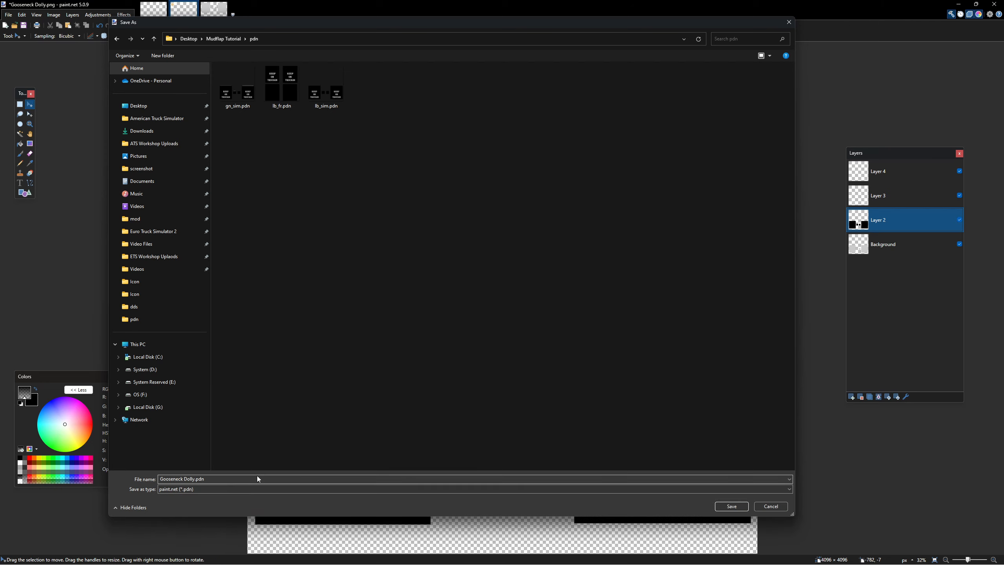
click(257, 476)
text(g)
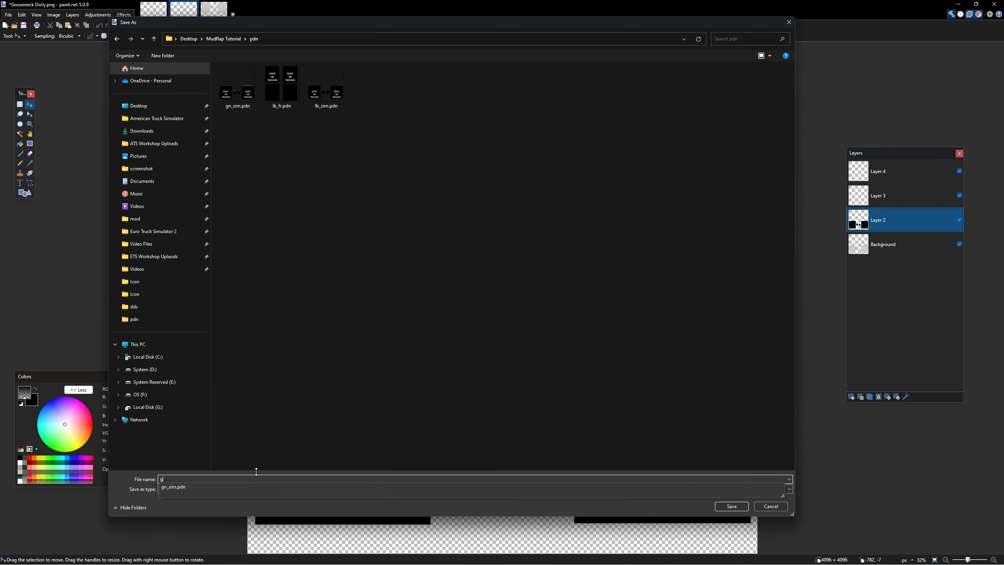
text(n_doll)
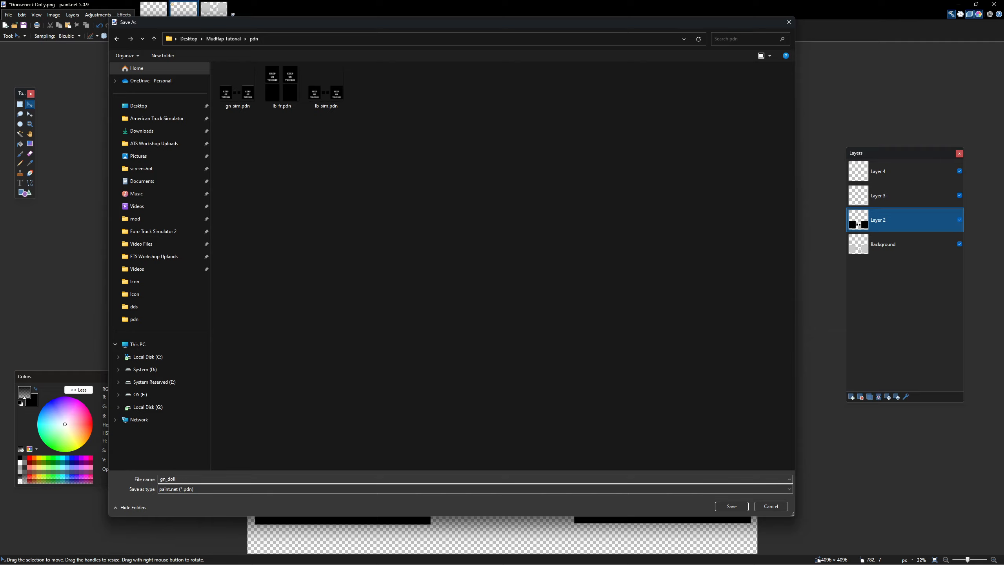
click(734, 506)
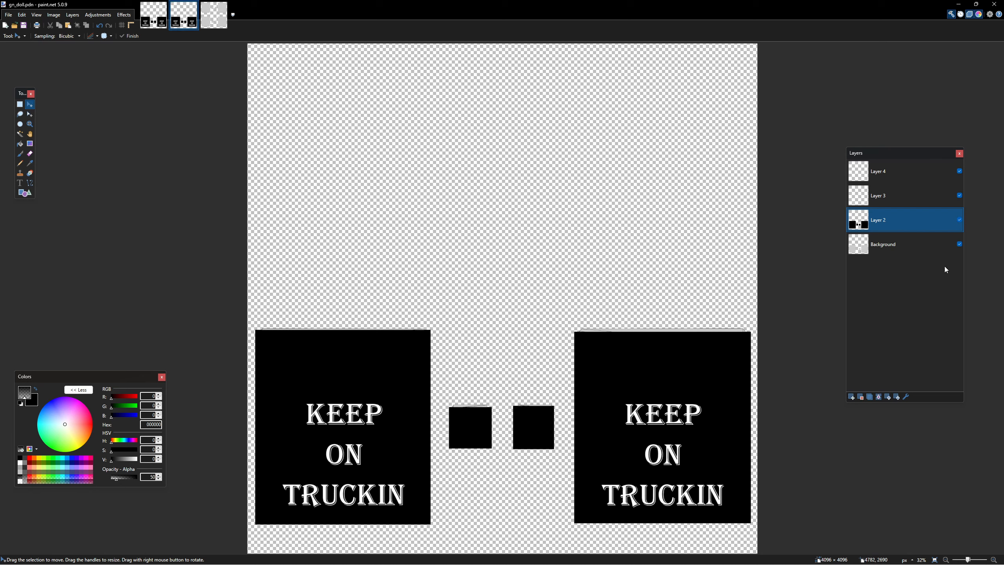
Hide the Background layer, export the image as gn_doll in DDS format to Mudflap Tutorial's dds folder, and close it.
click(959, 244)
click(8, 14)
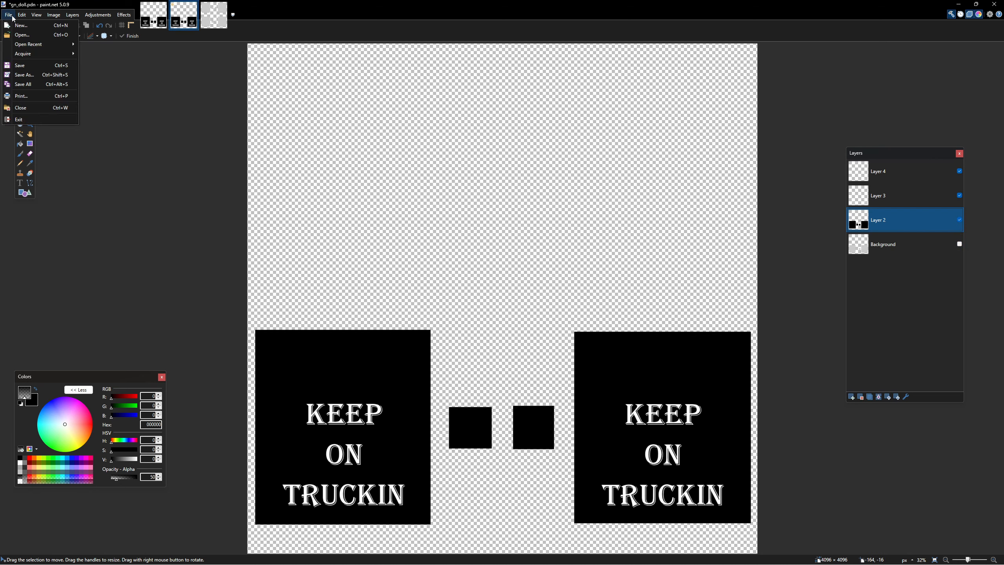
click(31, 75)
click(290, 489)
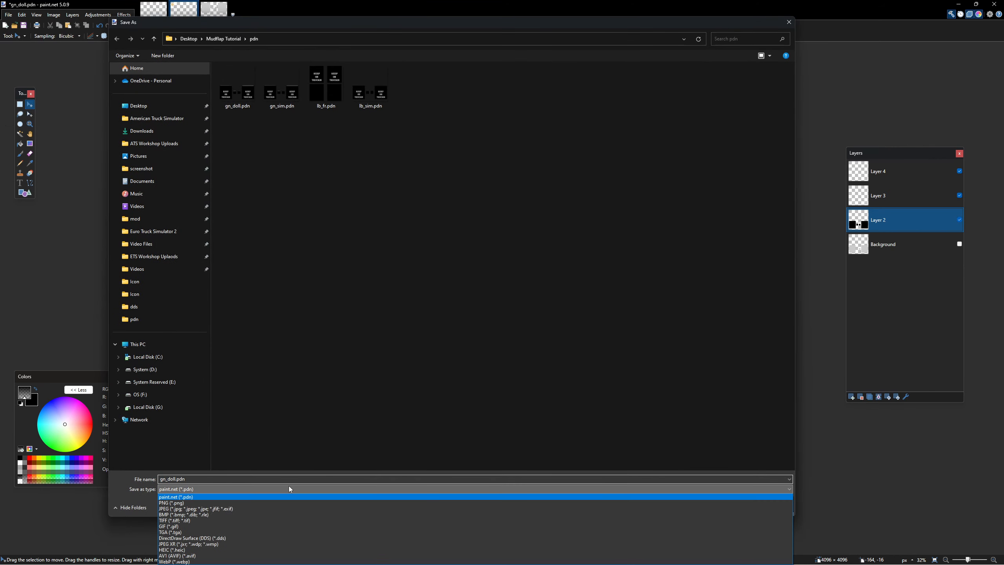
click(268, 538)
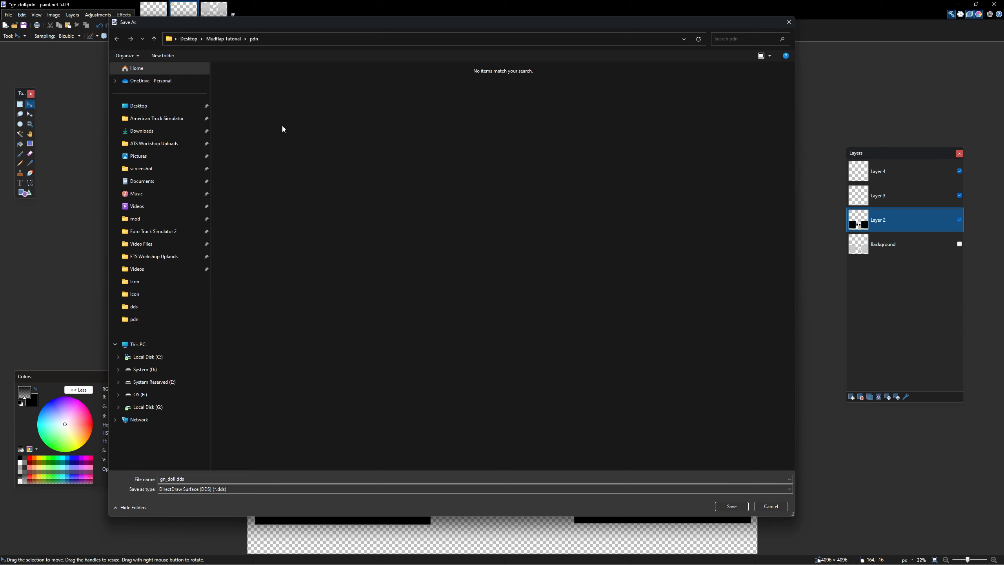
click(232, 38)
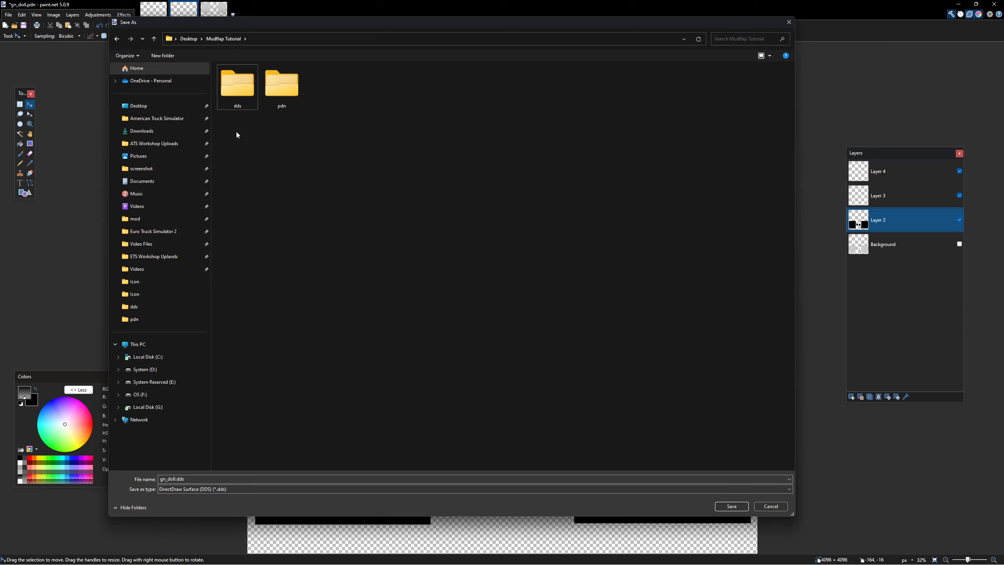
double_click(237, 84)
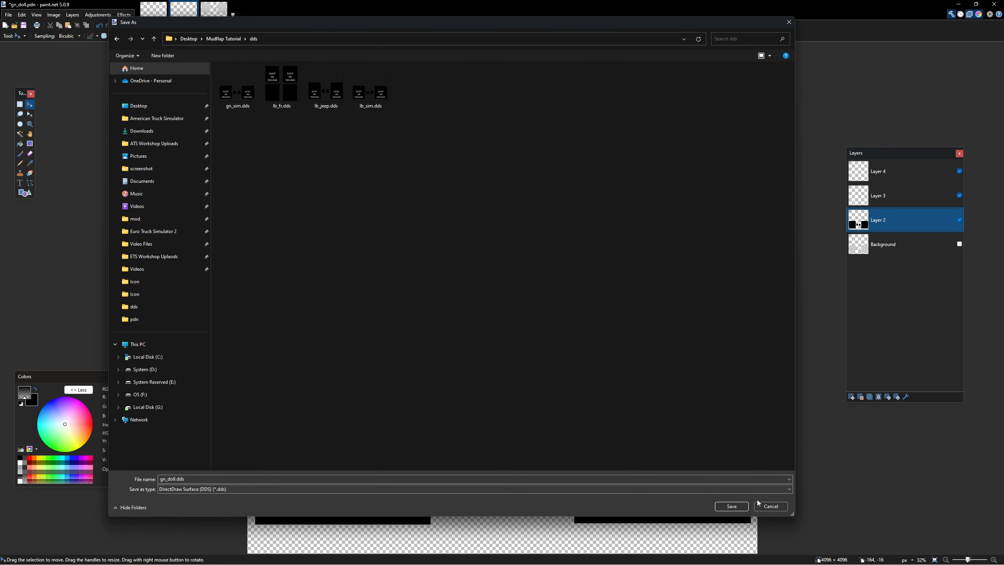
click(732, 506)
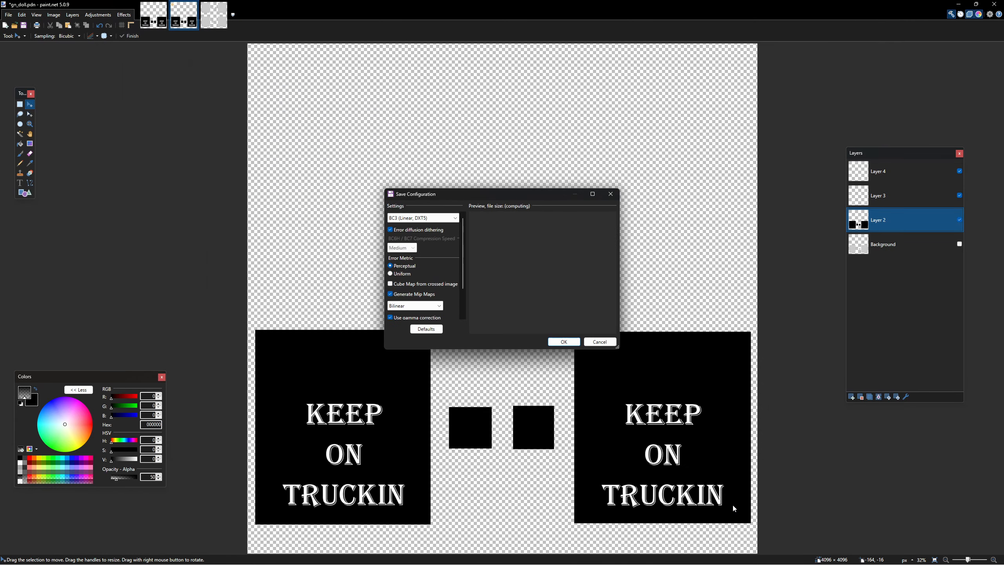
click(561, 342)
click(525, 291)
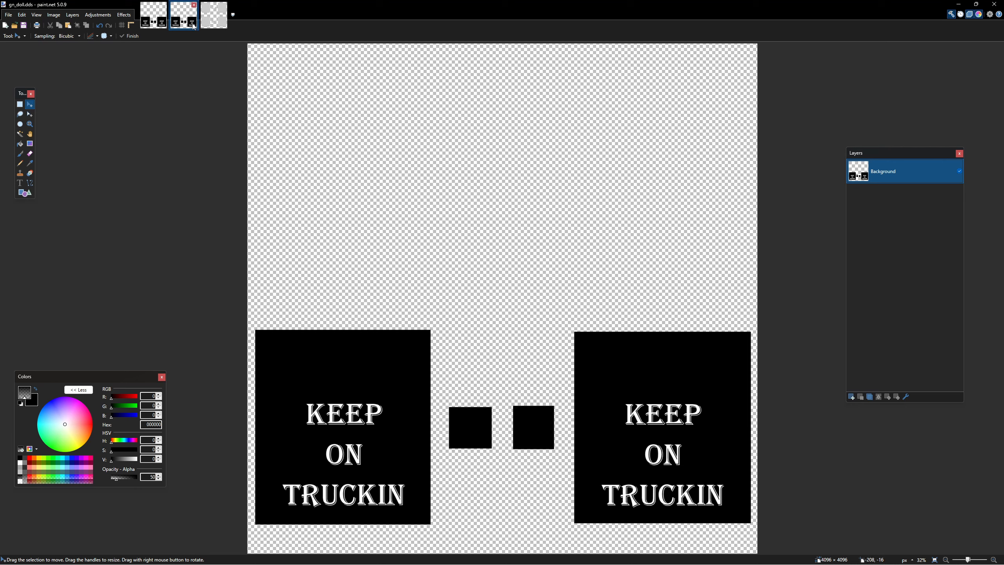
click(194, 6)
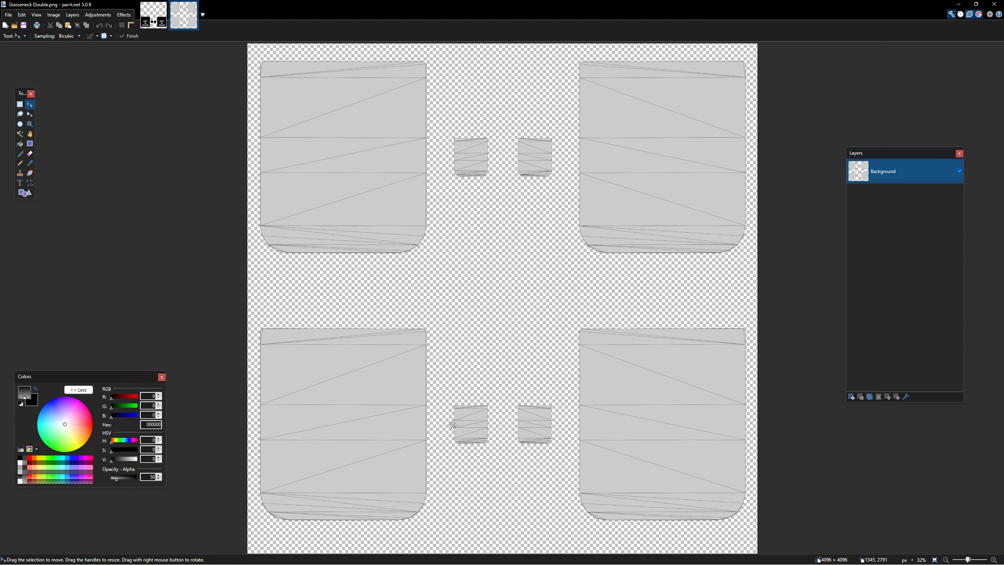
Copy the black panels from Layer 2 of lb_sim.pdn and return to Gooseneck Double.png.
click(153, 14)
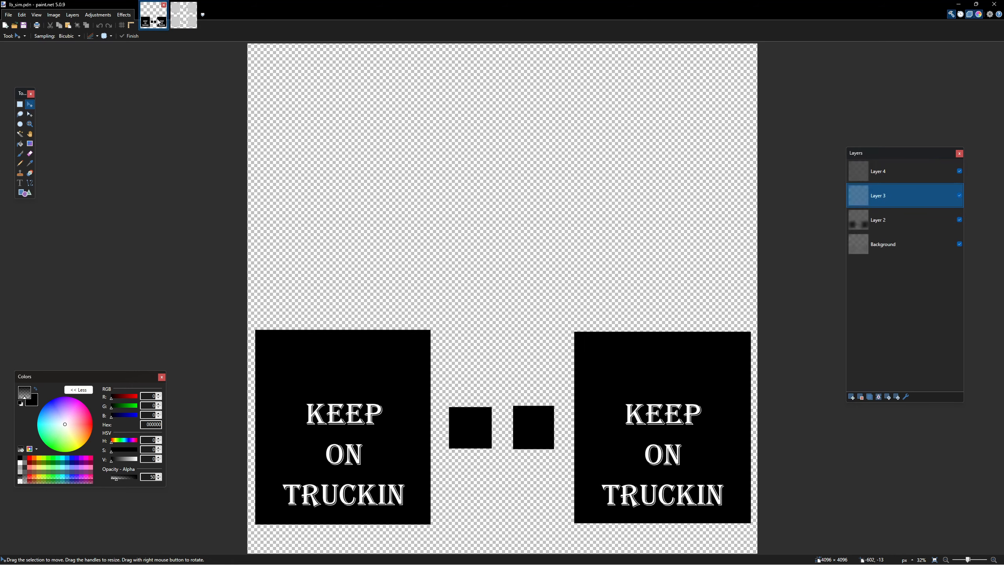
click(936, 226)
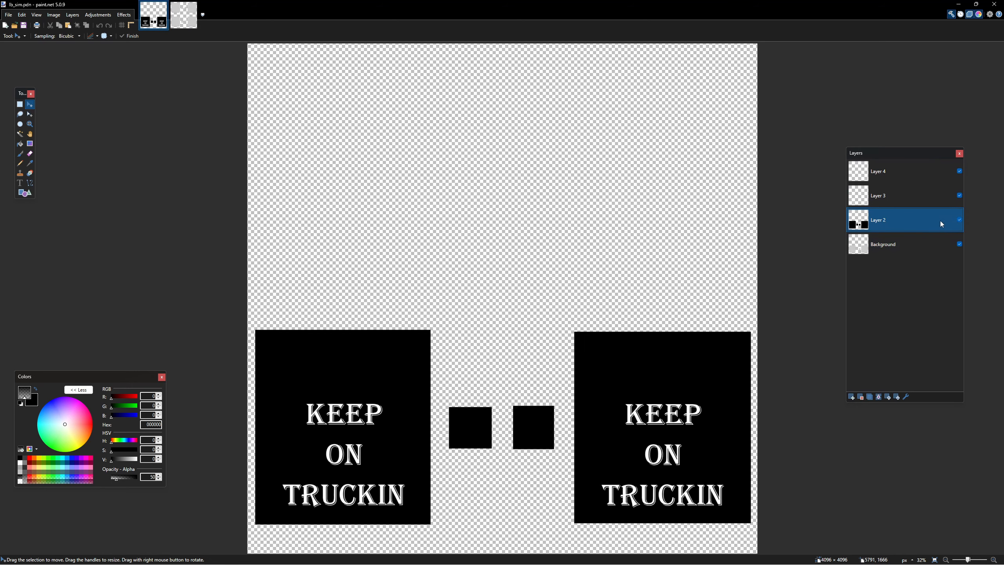
double_click(938, 220)
key(ctrl+Tab)
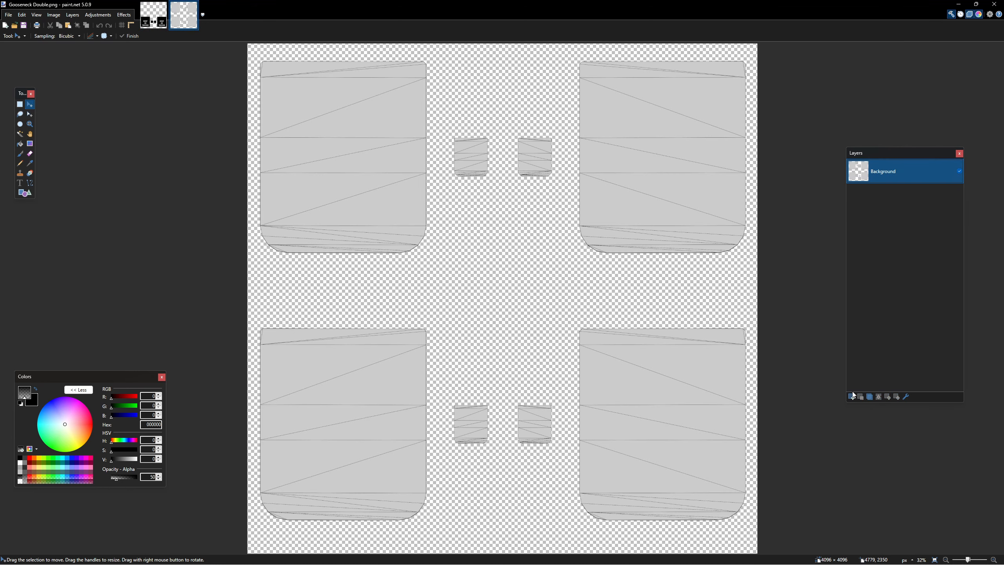
Add three new layers to Gooseneck Double.png and paste the black panels into Layer 2.
click(851, 396)
click(851, 396)
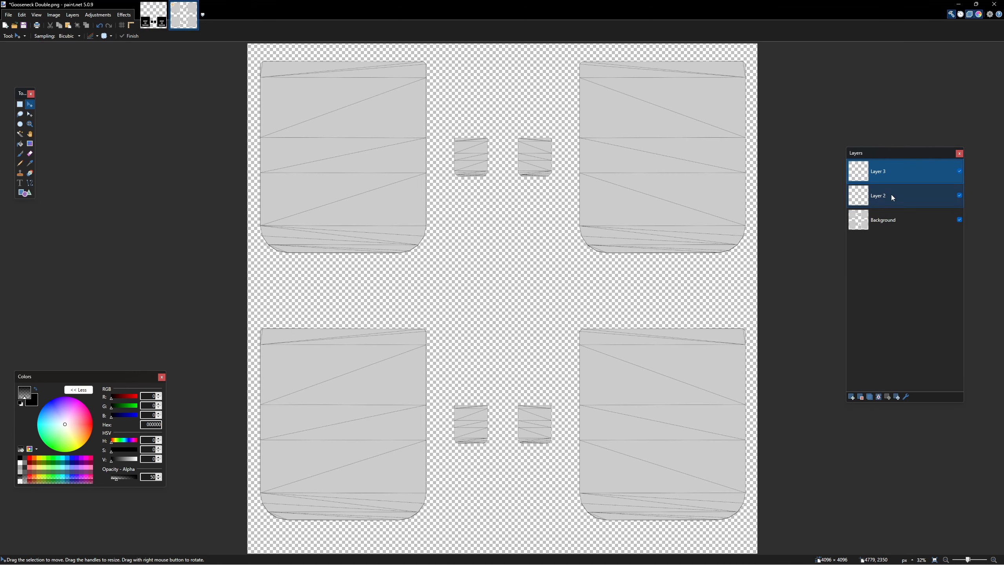
click(851, 397)
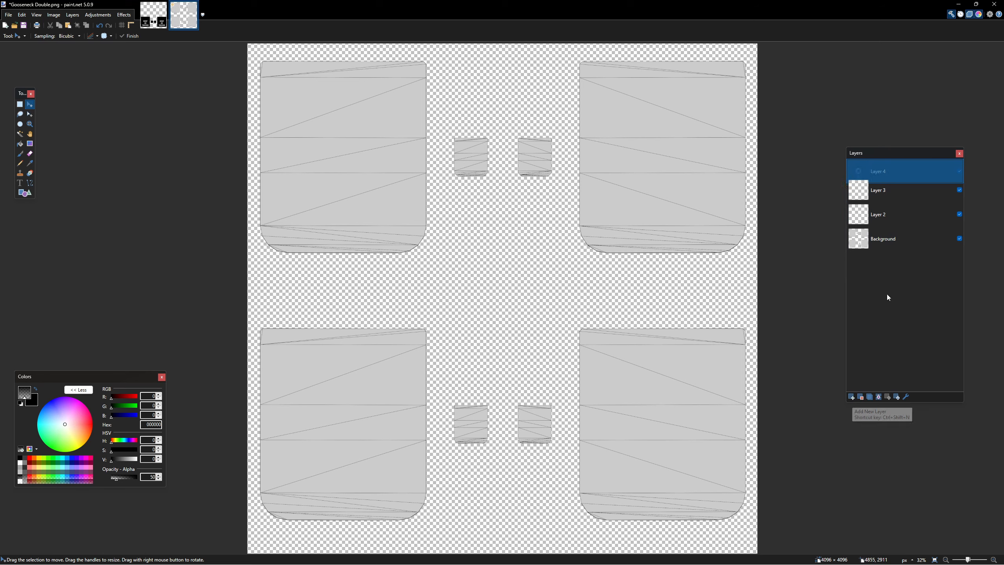
click(890, 221)
key(ctrl+v)
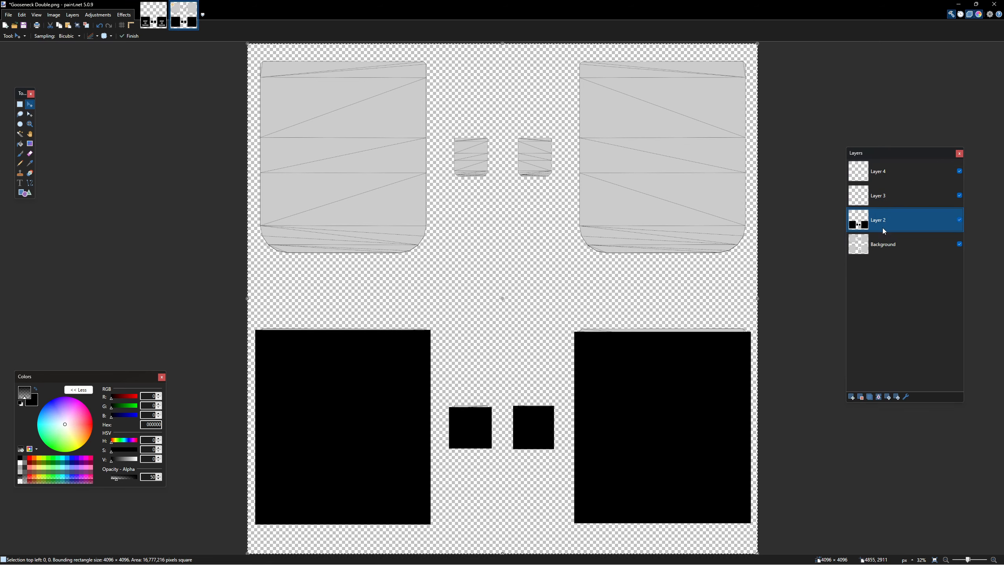
Nudge the pasted panels about 26 pixels up and 4 pixels left over the lower flap templates, then deselect.
scroll(475, 428, up, 2)
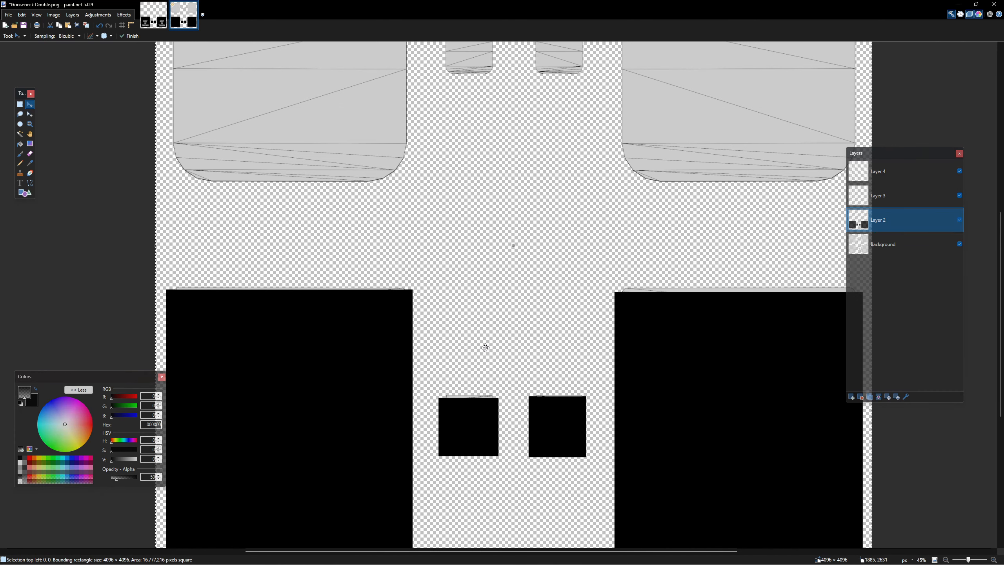
key(Up)
key(Up)
key(Up)
key(Up)
key(Up)
key(Up)
key(Up)
key(Up)
key(Up)
key(Up)
key(Up)
key(Up)
key(Up)
key(Up)
key(Up)
key(Up)
key(Up)
key(Up)
key(Up)
key(Up)
drag(485, 338, 484, 343)
scroll(482, 257, down, 2)
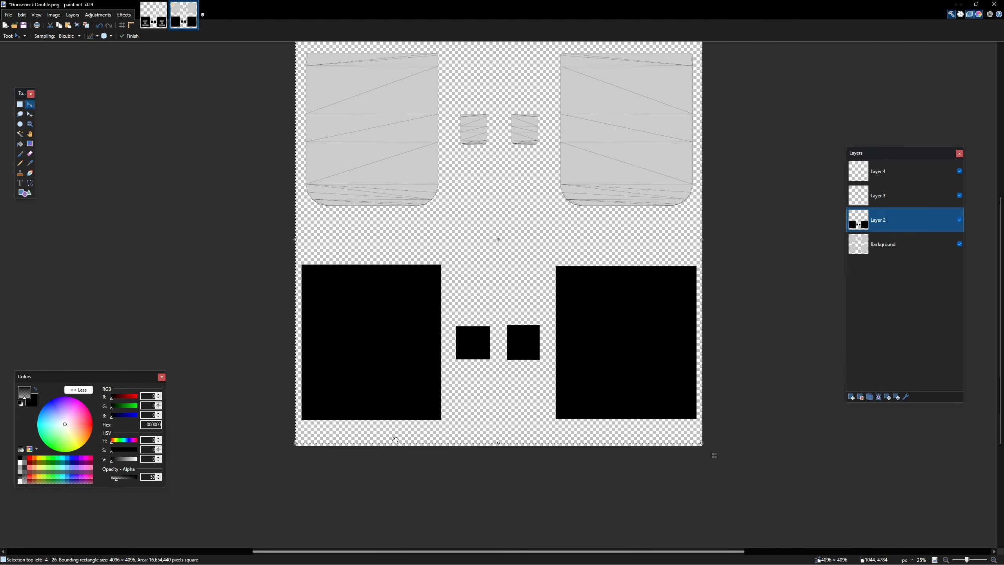
scroll(413, 386, up, 1)
scroll(486, 494, down, 3)
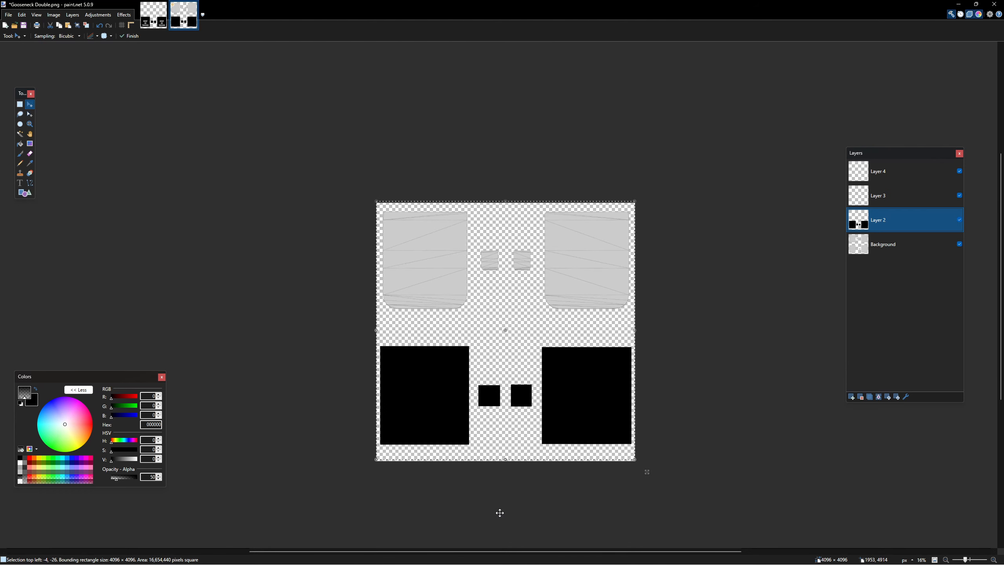
key(ctrl+d)
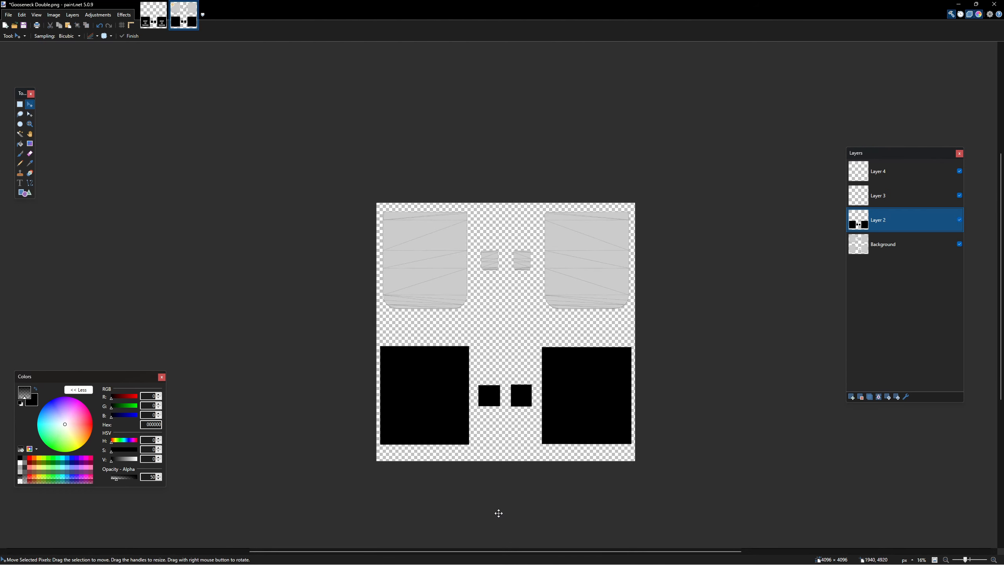
Duplicate the lower row of black panels on Layer 2 and position the copy over the upper flap templates.
click(20, 105)
drag(367, 339, 642, 452)
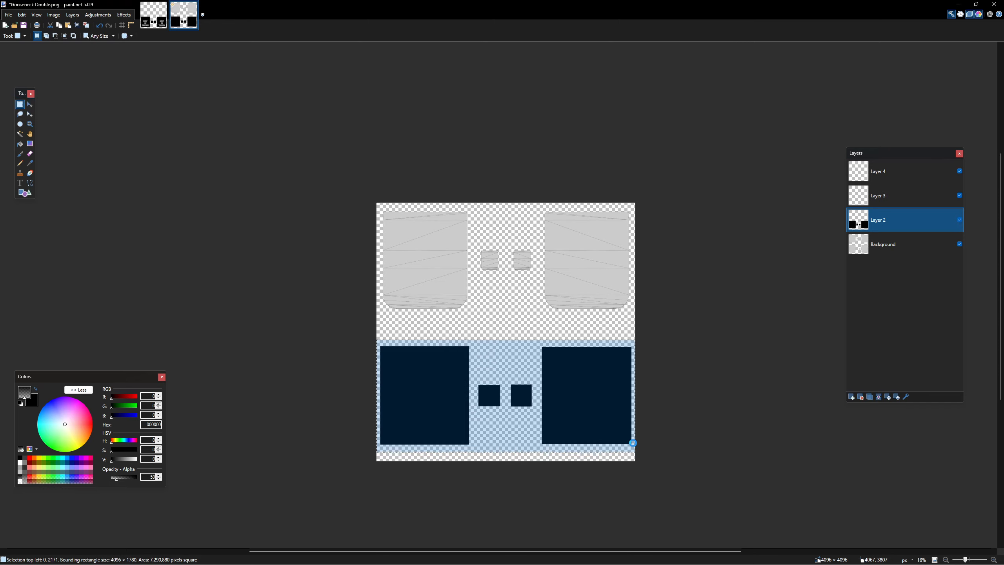
key(m)
drag(647, 460, 649, 321)
scroll(649, 320, up, 5)
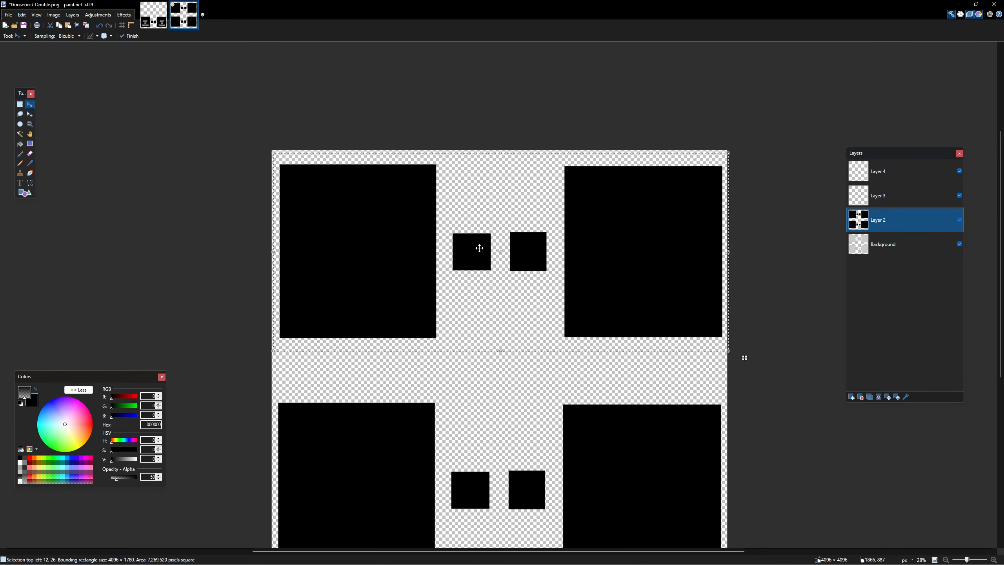
mouse_move(518, 373)
mouse_down()
mouse_move(518, 363)
mouse_move(519, 384)
mouse_up()
scroll(519, 384, down, 4)
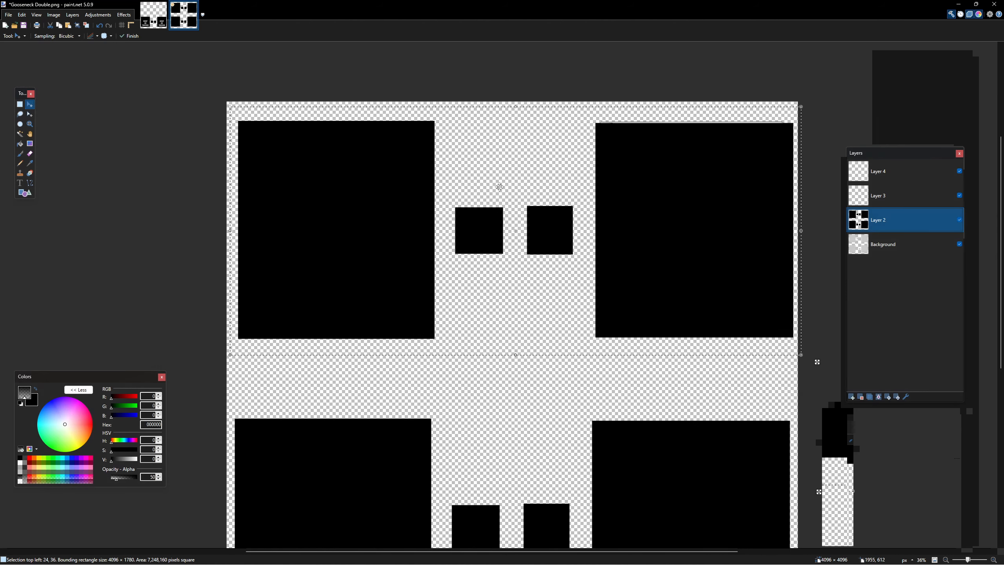
scroll(619, 445, up, 5)
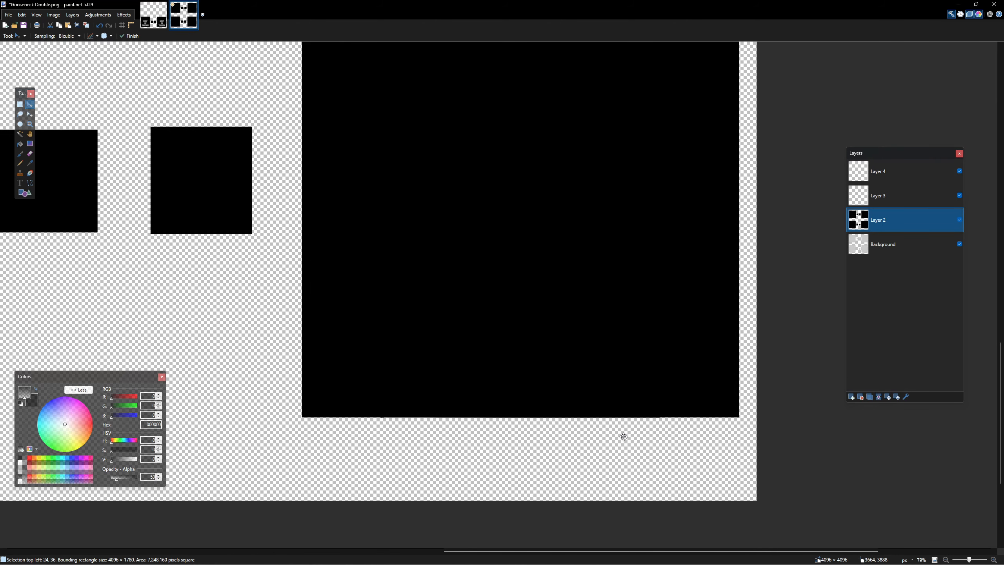
scroll(495, 435, down, 5)
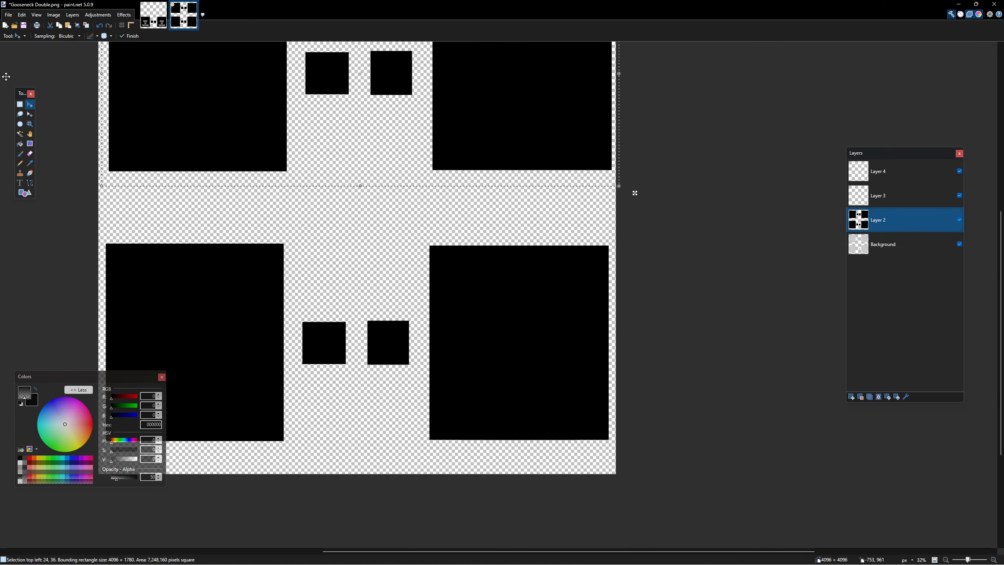
Stretch the lower edge of the bottom-right black panel slightly downward to cover its flap template, then deselect.
click(21, 105)
click(58, 174)
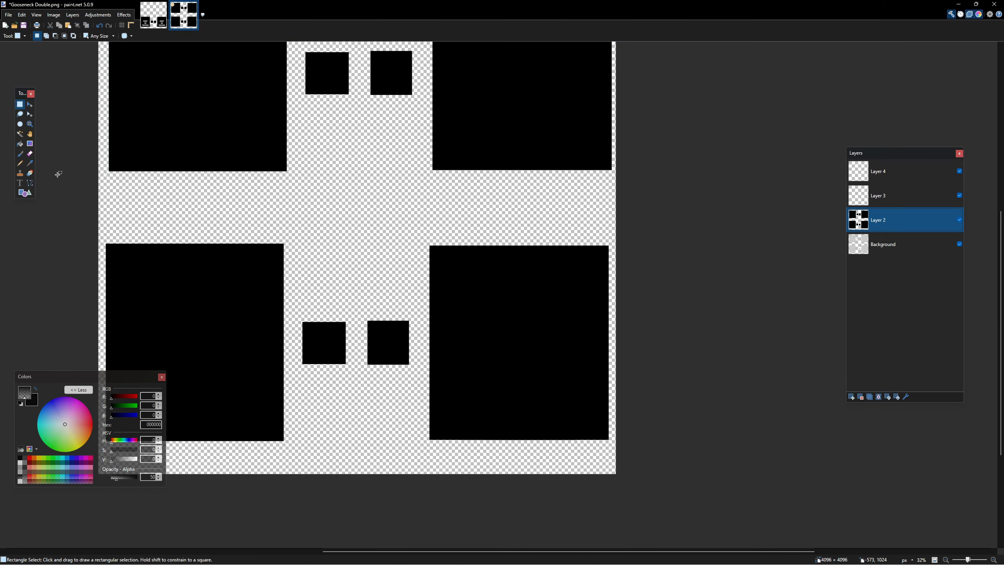
drag(415, 402, 632, 433)
scroll(672, 426, up, 2)
key(m)
drag(518, 435, 517, 440)
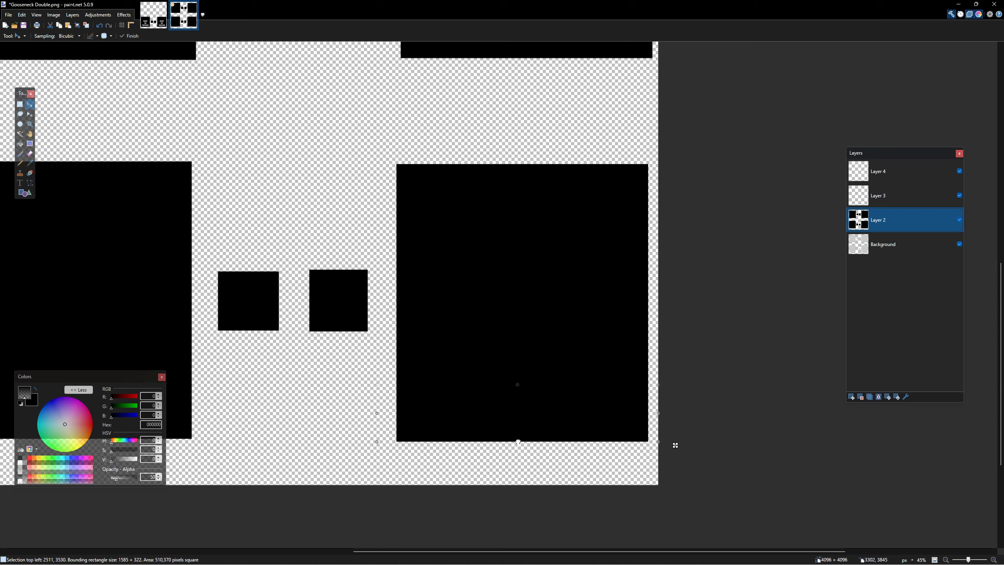
scroll(336, 410, down, 4)
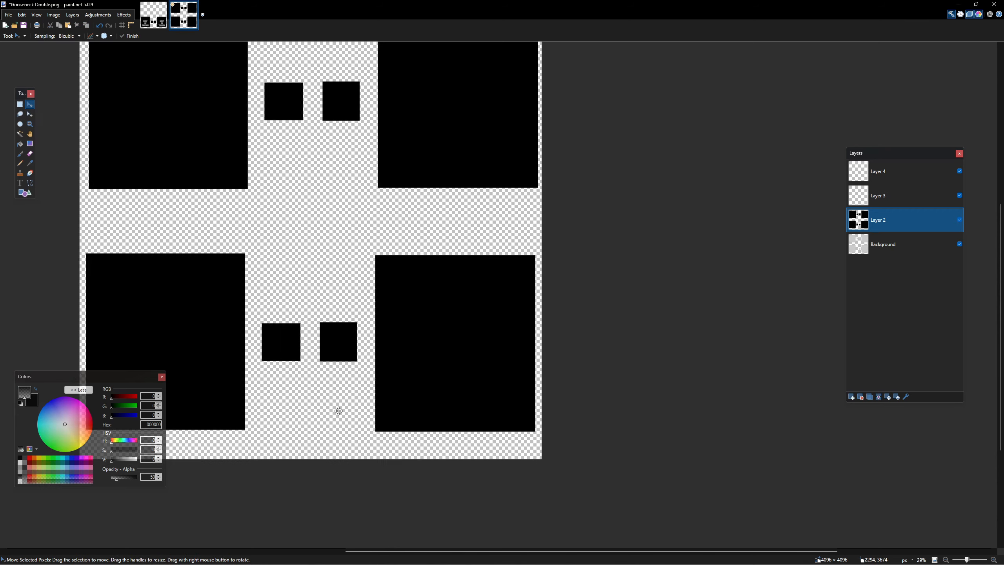
Copy the KEEP ON TRUCKIN lettering from Layer 3 of lb_sim.pdn into Layer 3 of Gooseneck Double.png with Layer 2 hidden, then deselect.
click(920, 196)
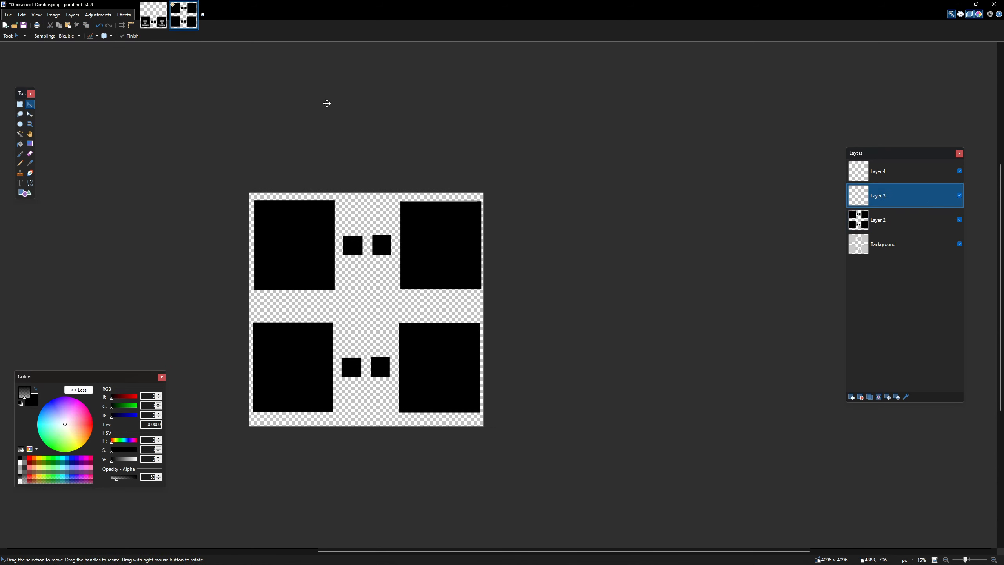
click(161, 27)
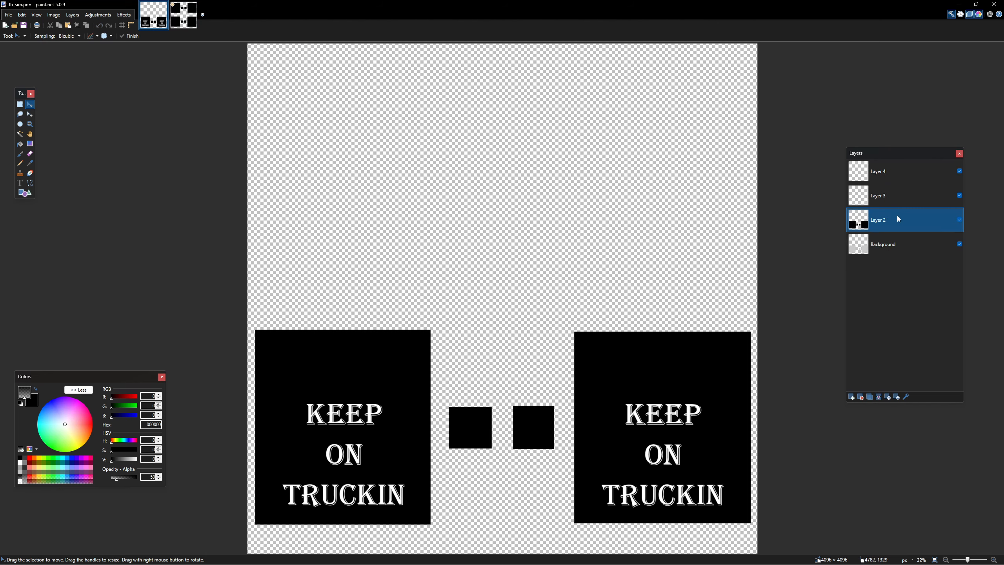
click(884, 199)
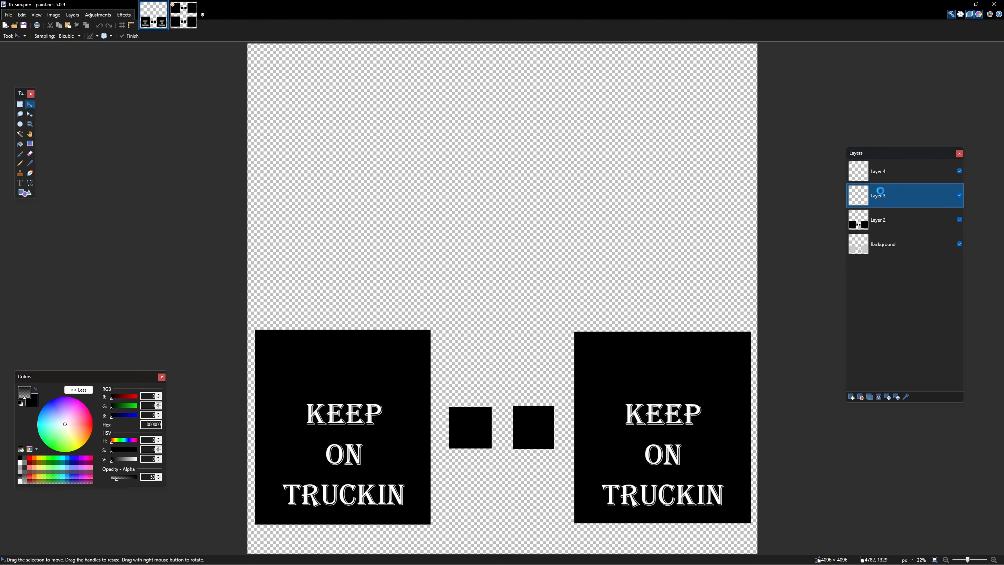
click(173, 6)
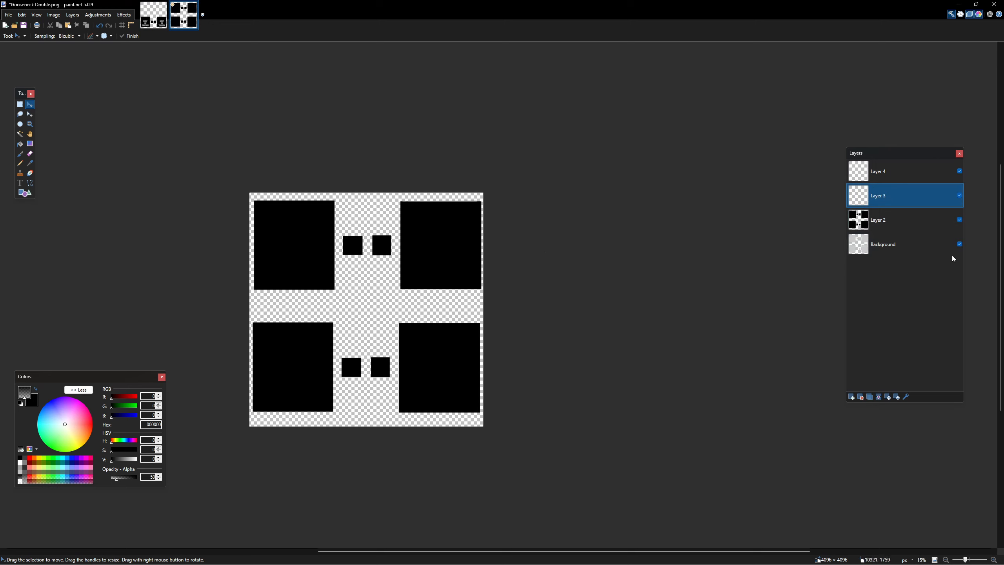
click(959, 220)
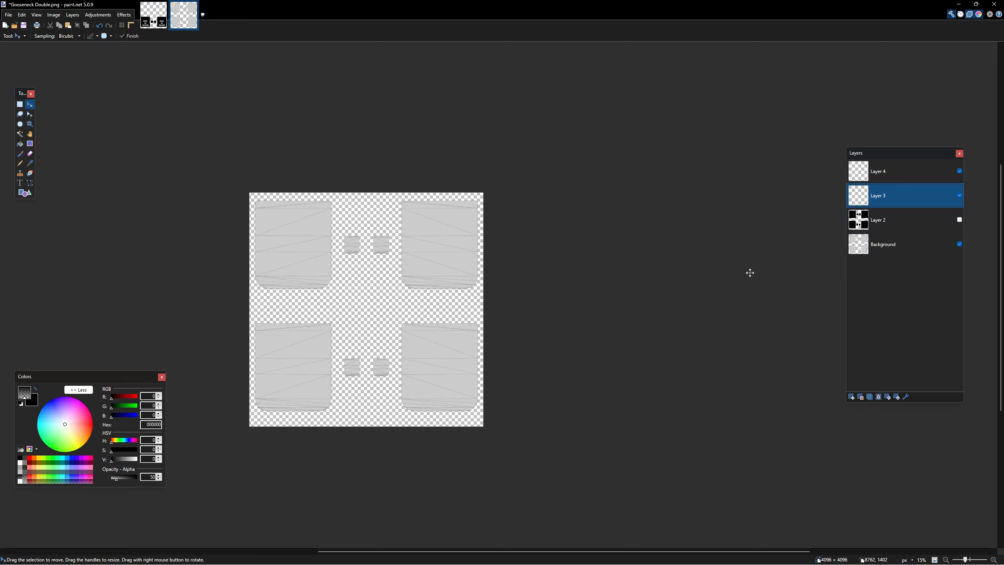
key(ctrl+a)
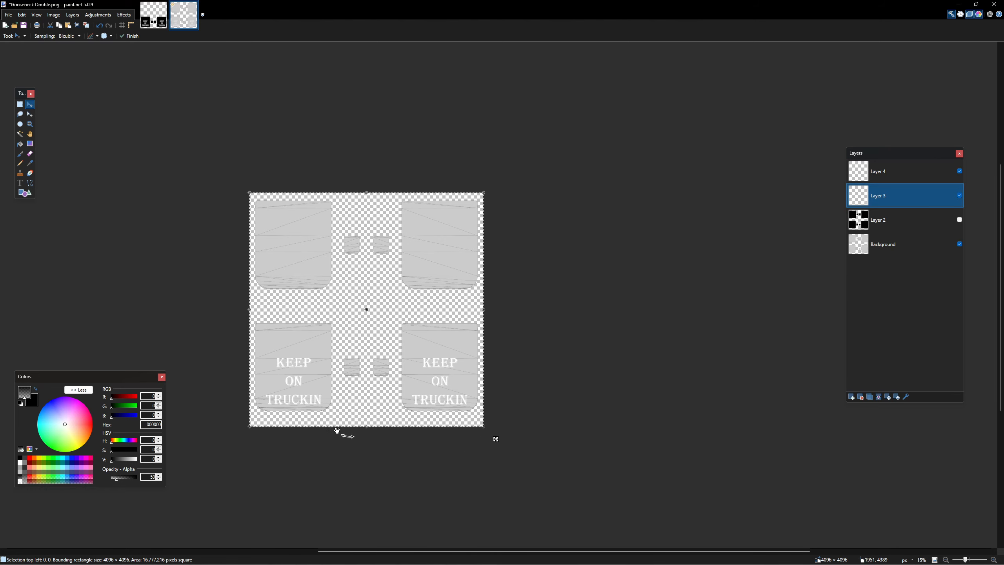
ctrl+scroll(312, 391, up, 2)
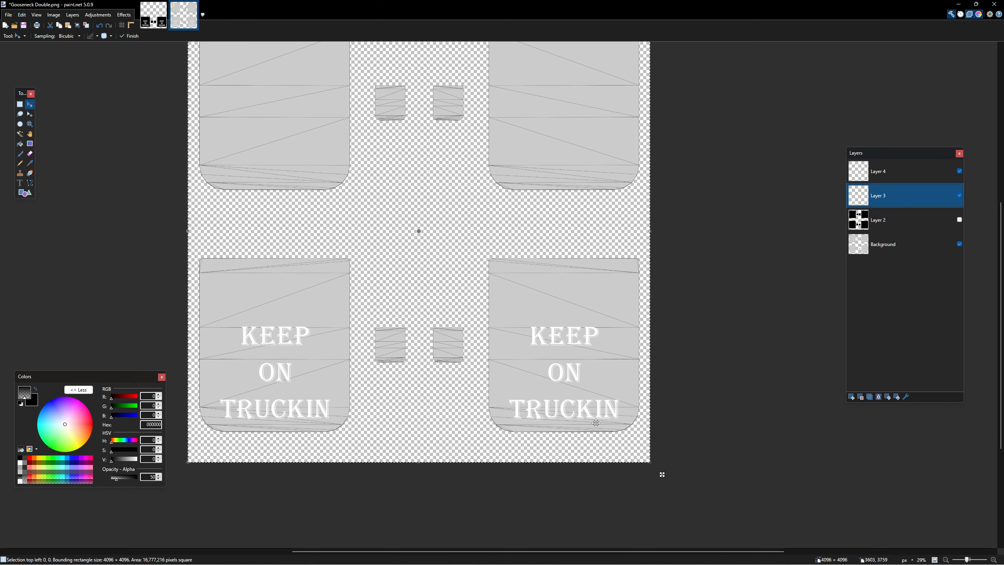
key(ctrl+d)
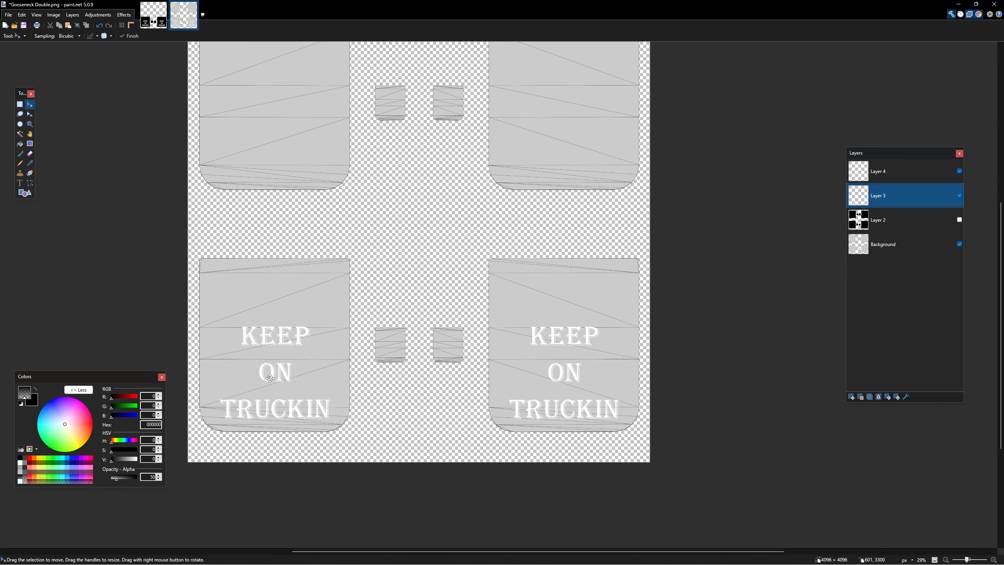
Nudge the KEEP ON TRUCKIN lettering on the lower-left flap of Layer 3 slightly up and left, then deselect.
click(21, 105)
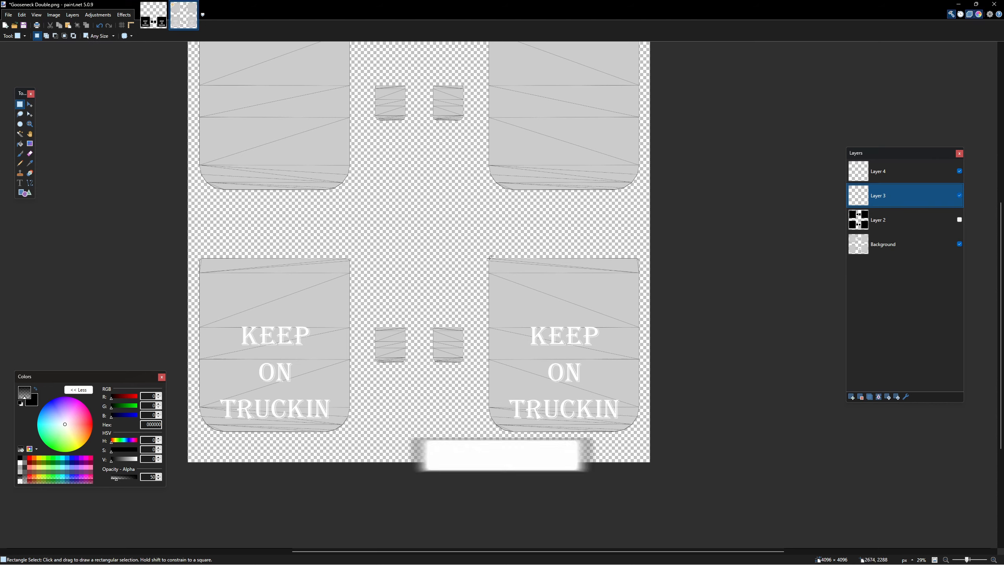
drag(490, 257, 360, 445)
key(m)
key(ctrl+d)
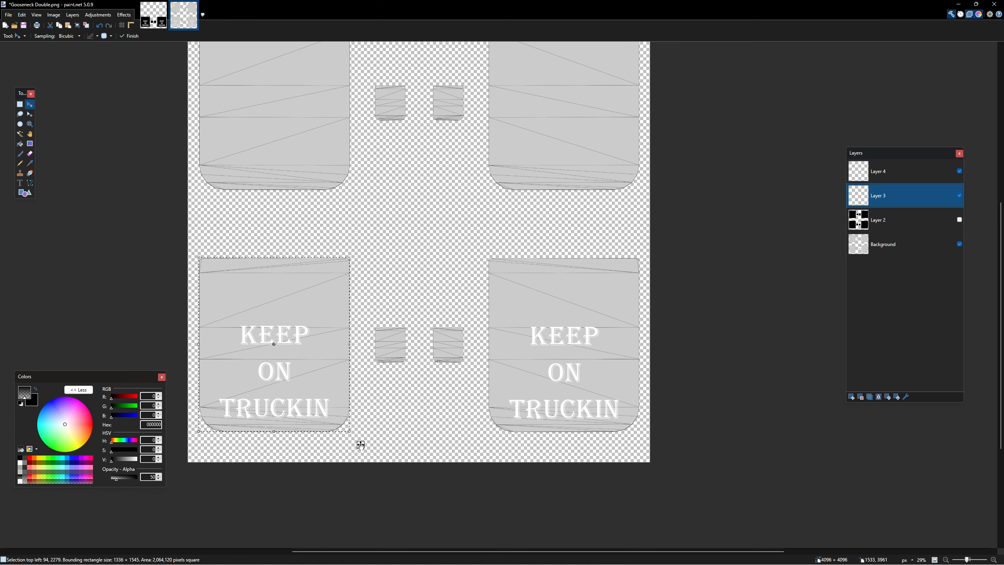
key(ctrl+d)
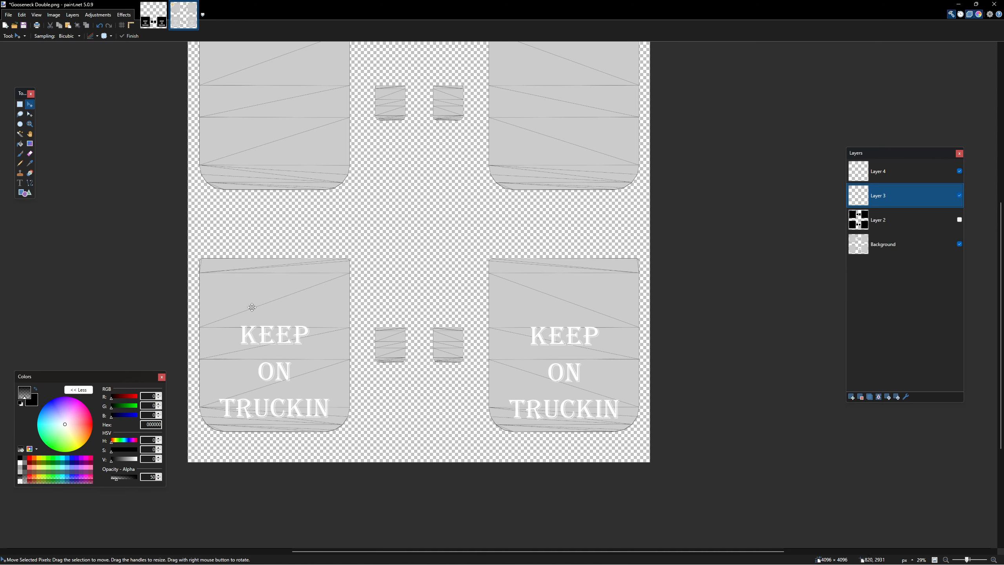
Duplicate the lower row of KEEP ON TRUCKIN lettering on Layer 3 and position the copy over the upper flap templates.
click(19, 104)
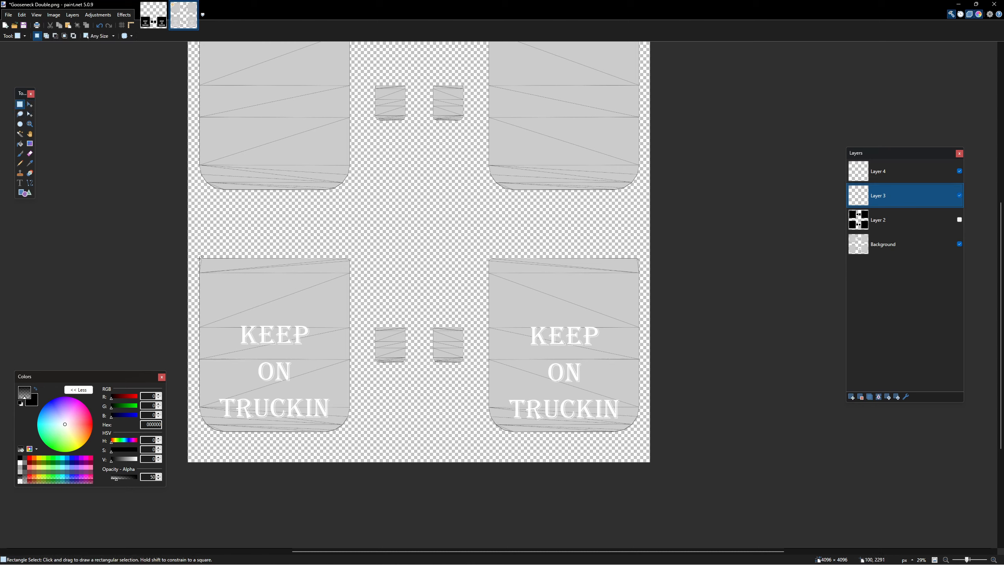
drag(200, 257, 639, 431)
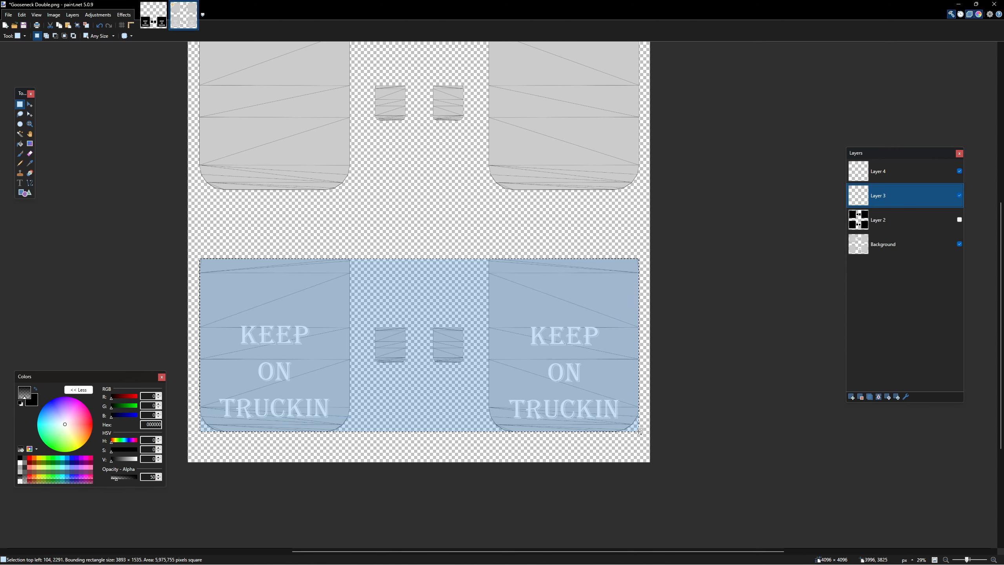
key(m)
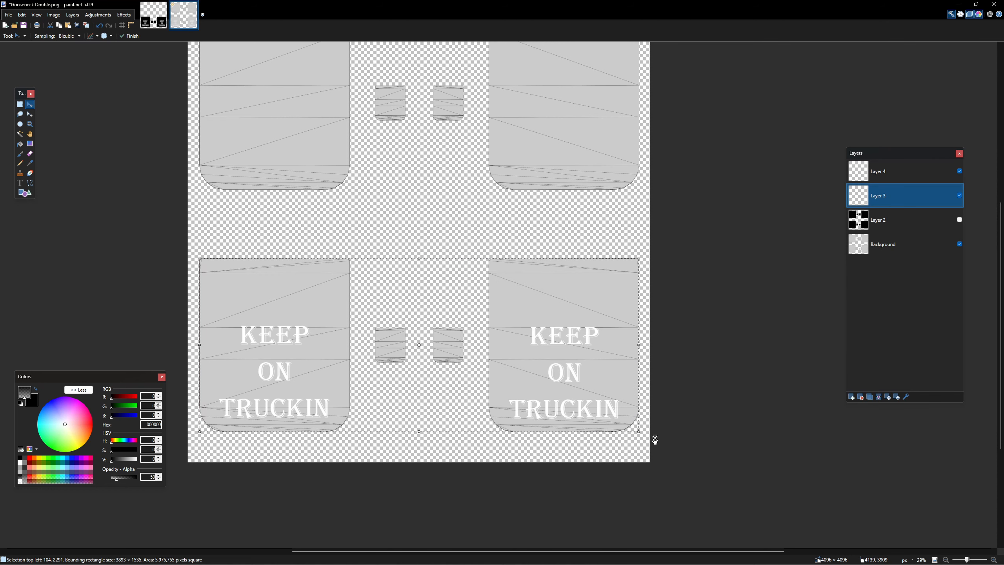
drag(654, 423, 648, 158)
ctrl+scroll(637, 316, down, 3)
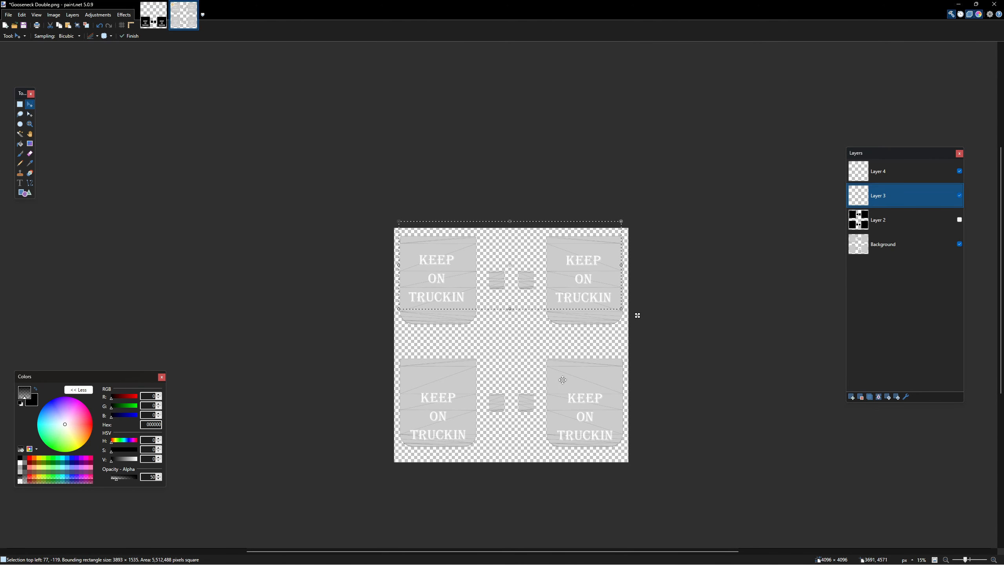
ctrl+scroll(511, 245, up, 3)
drag(520, 264, 521, 294)
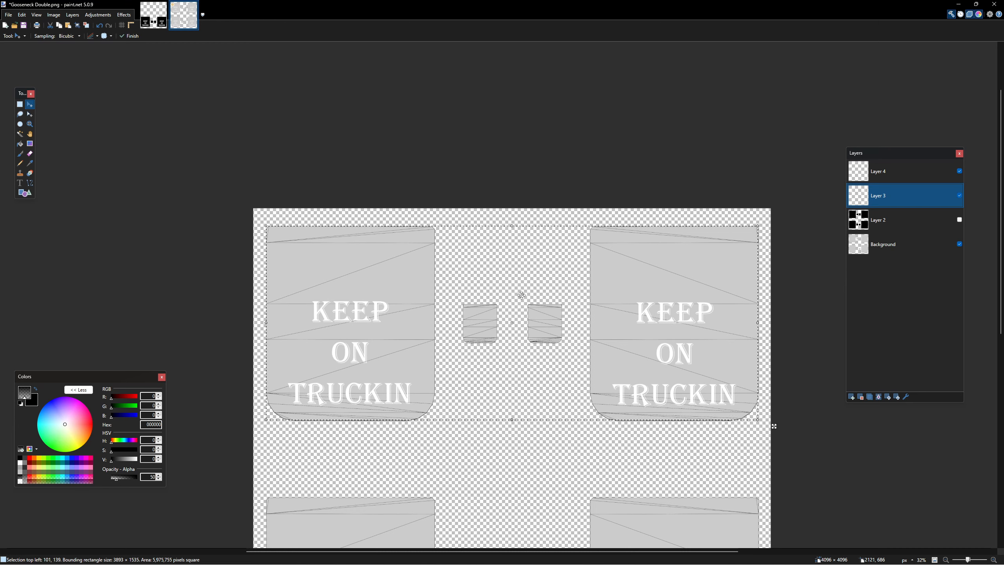
ctrl+scroll(153, 146, down, 3)
ctrl+scroll(153, 146, down, 1)
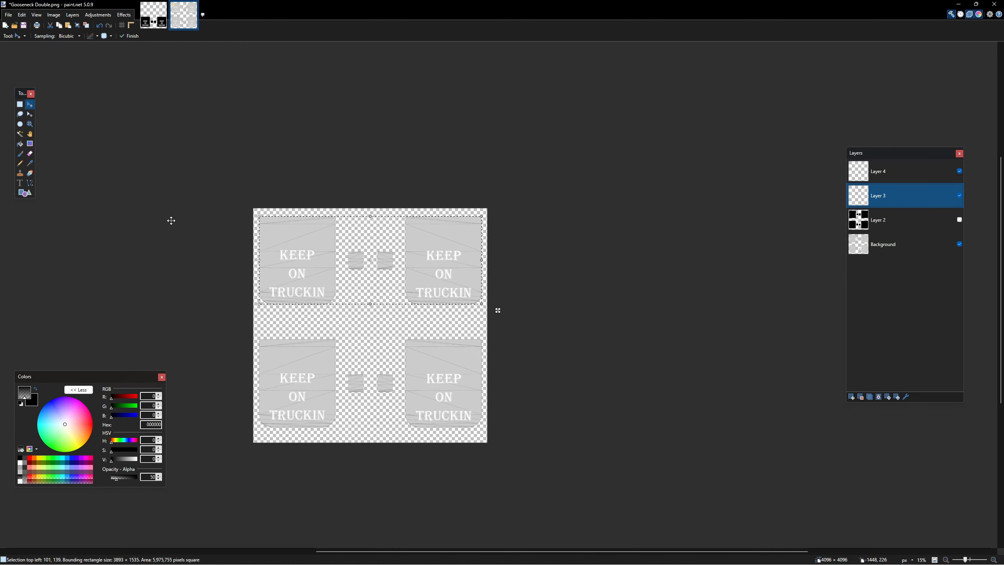
Show Layer 2 again and save the image as gn_dbl in paint.net (*.pdn) format in the pdn folder of Mudflap Tutorial.
click(959, 220)
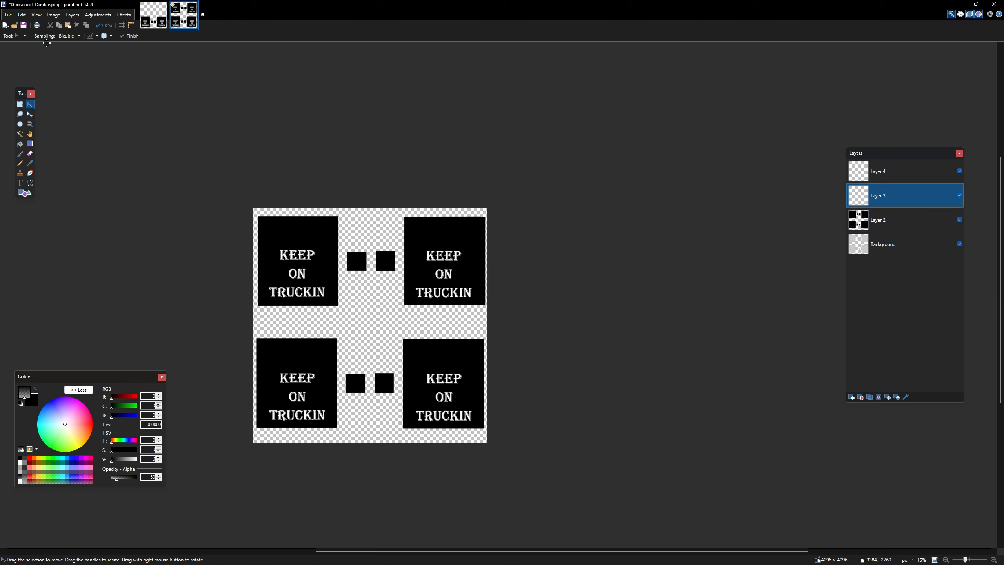
click(8, 15)
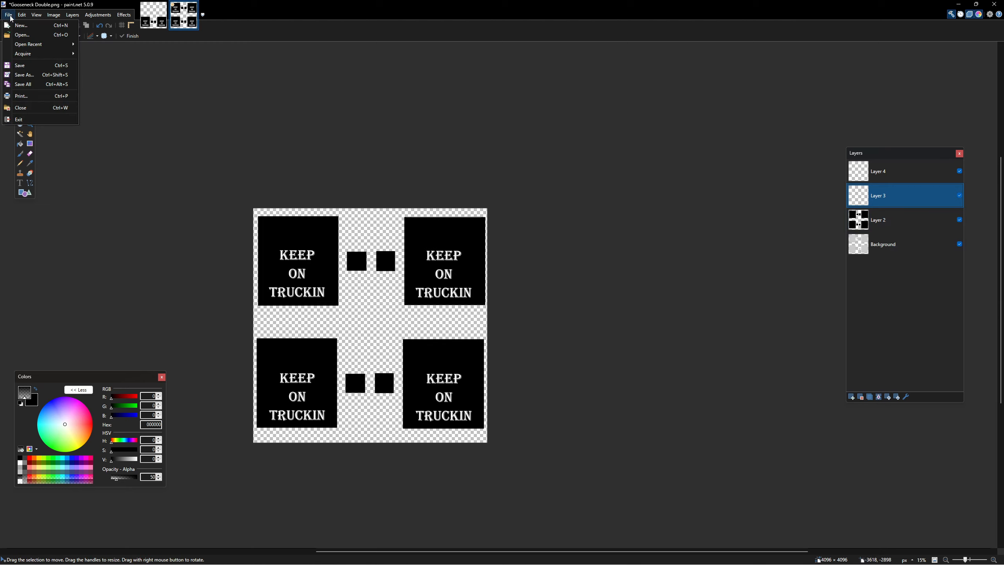
click(25, 75)
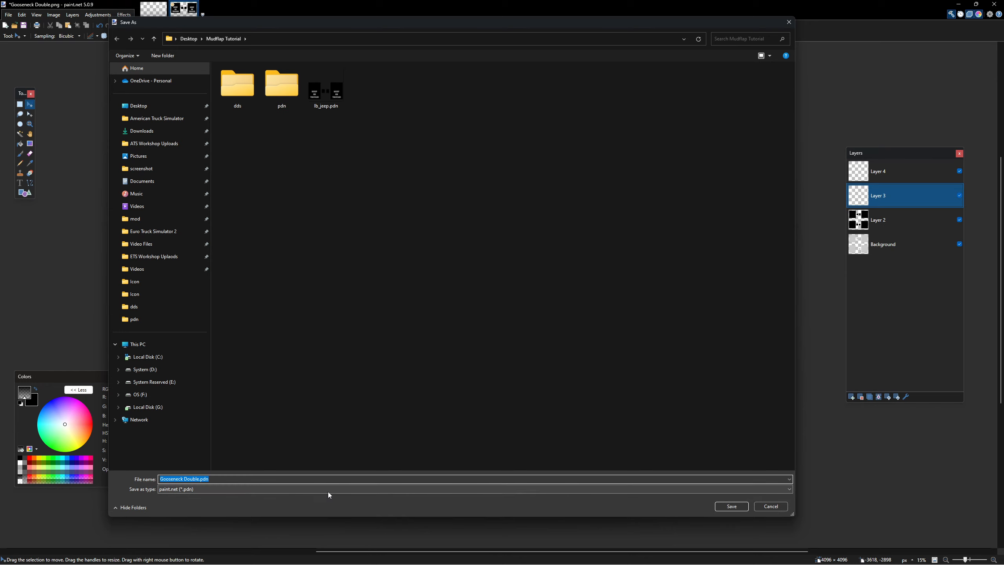
double_click(281, 85)
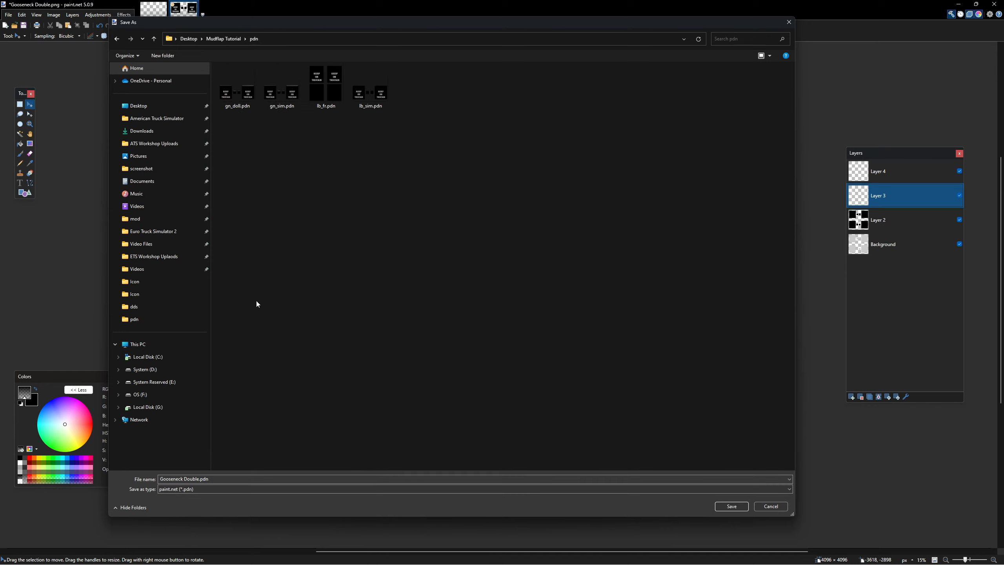
click(221, 476)
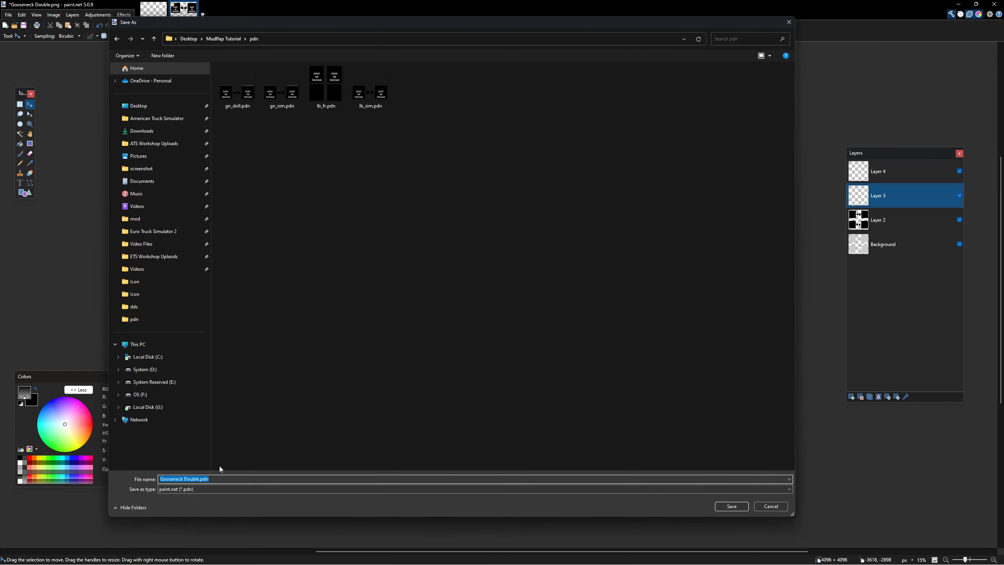
text(gn_dbl)
click(731, 507)
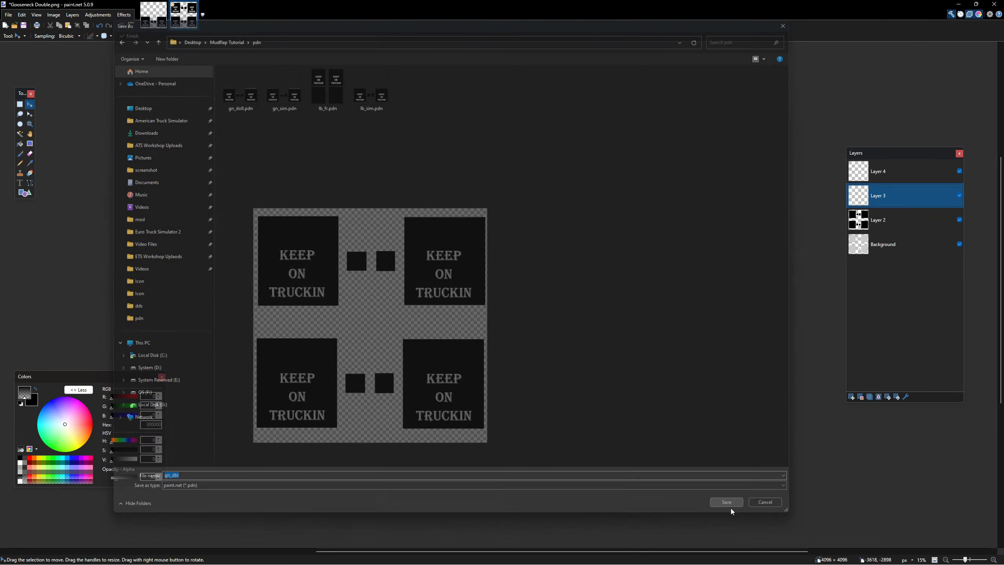
Hide the Background layer and save a flattened gn_dbl.dds in the dds folder with BC3 (Linear, DXT5) compression and mip maps.
click(959, 244)
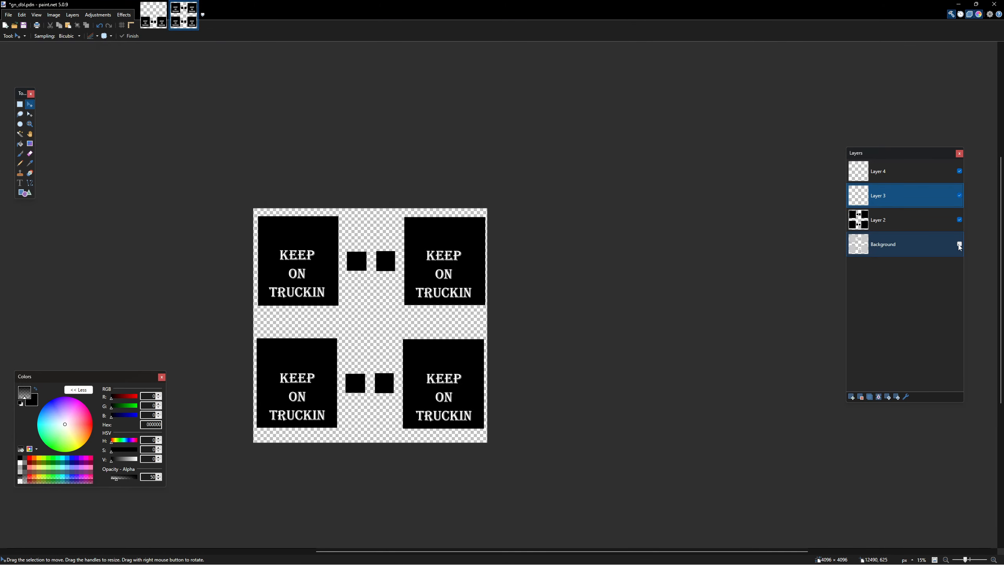
click(8, 15)
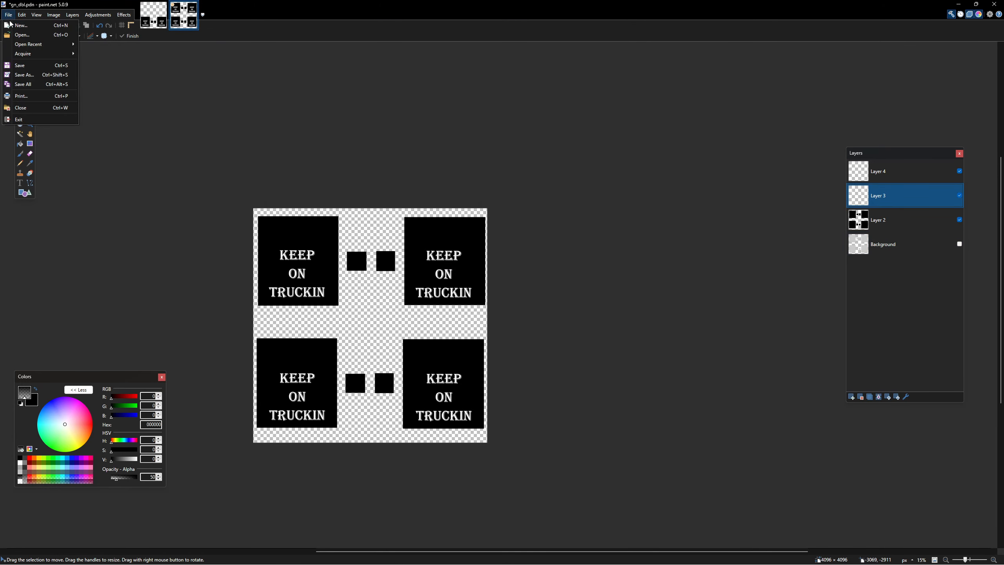
click(24, 75)
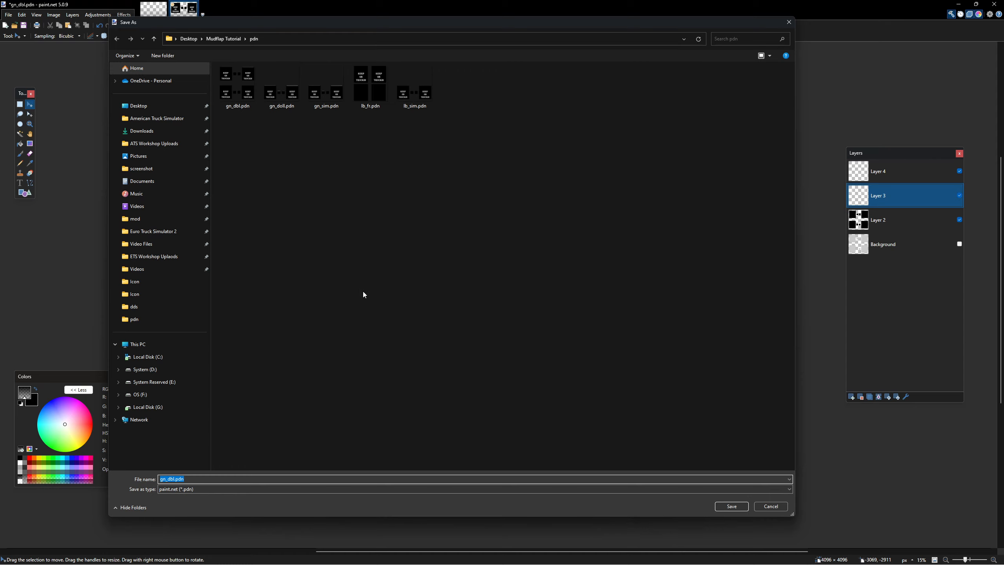
click(250, 488)
click(240, 537)
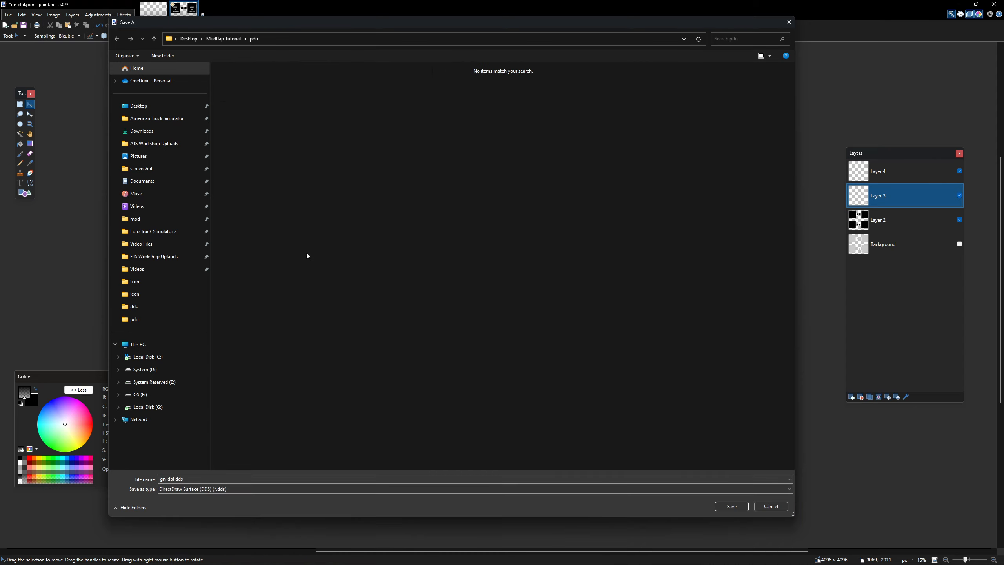
click(230, 41)
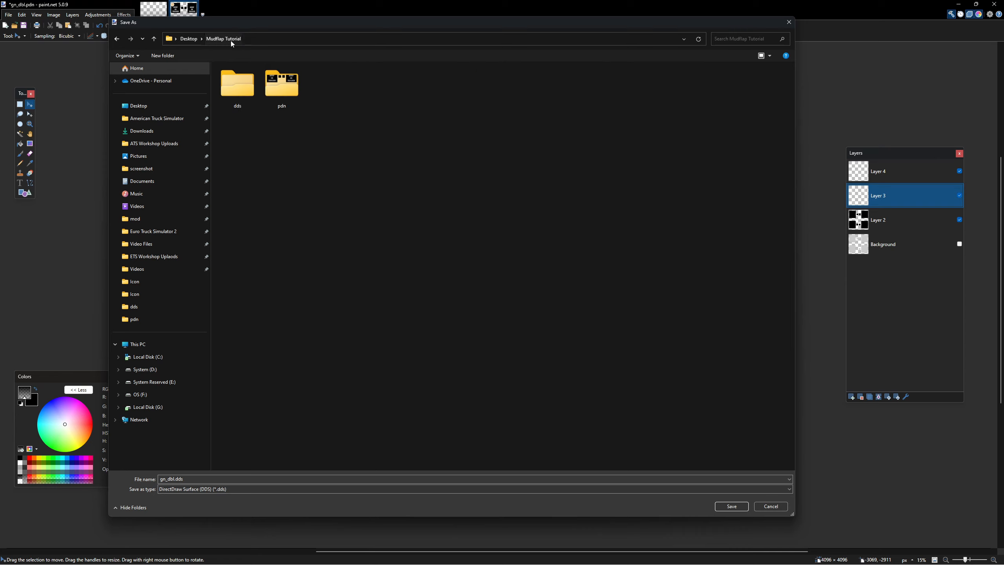
double_click(239, 95)
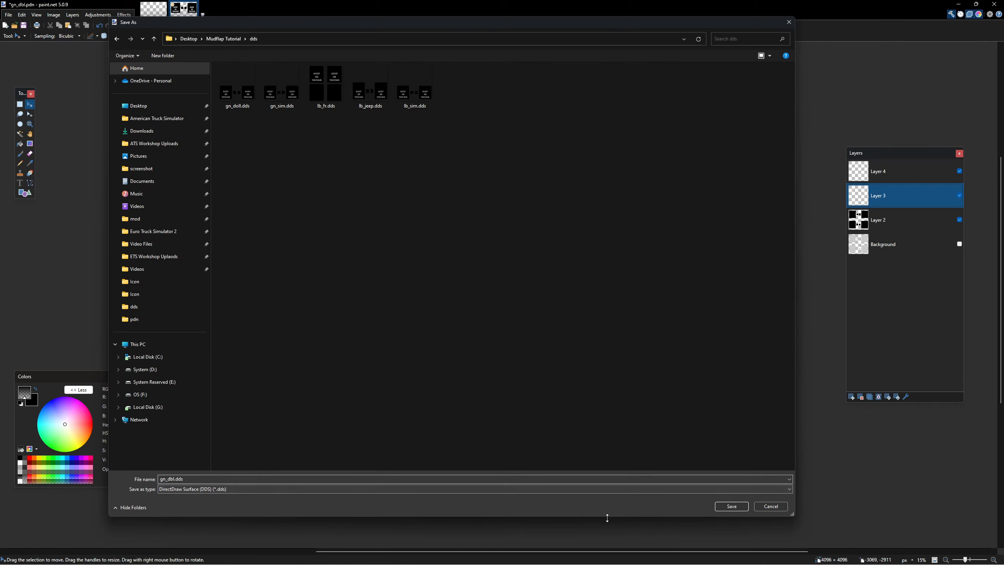
click(735, 507)
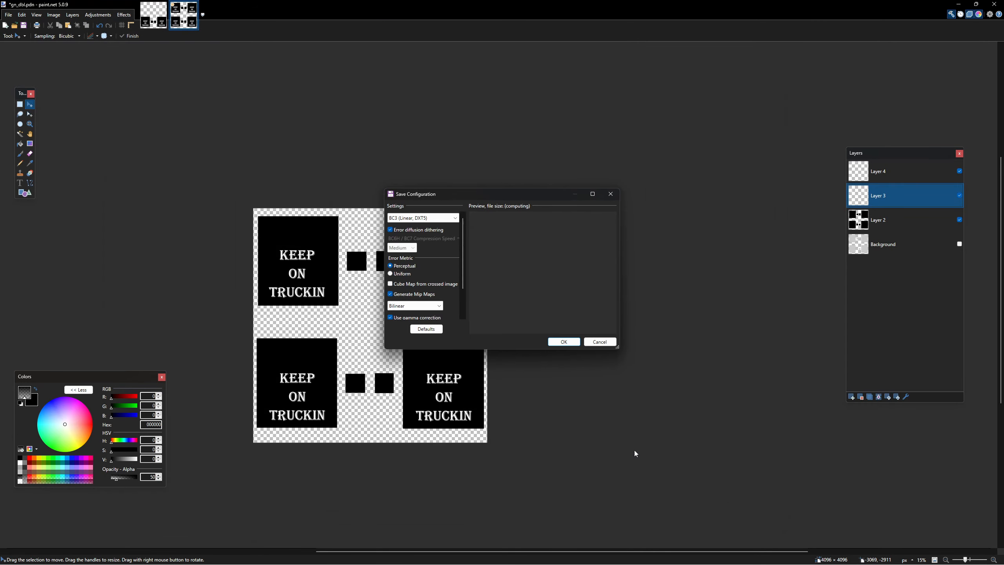
click(565, 340)
click(497, 303)
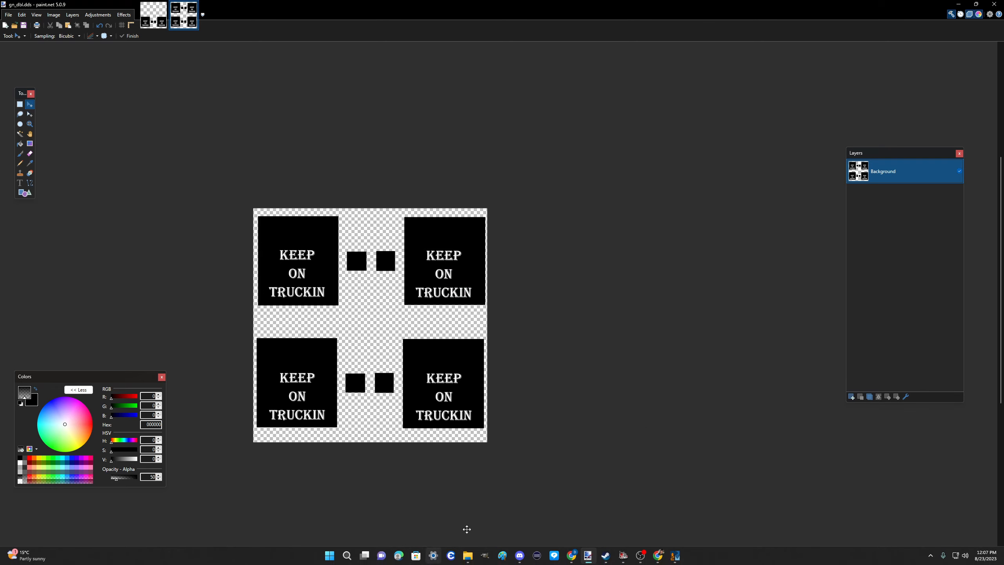
Minimize paint.net and move lb_jeep.pdn from the desktop's Mudflap Tutorial folder into its pdn subfolder.
click(958, 4)
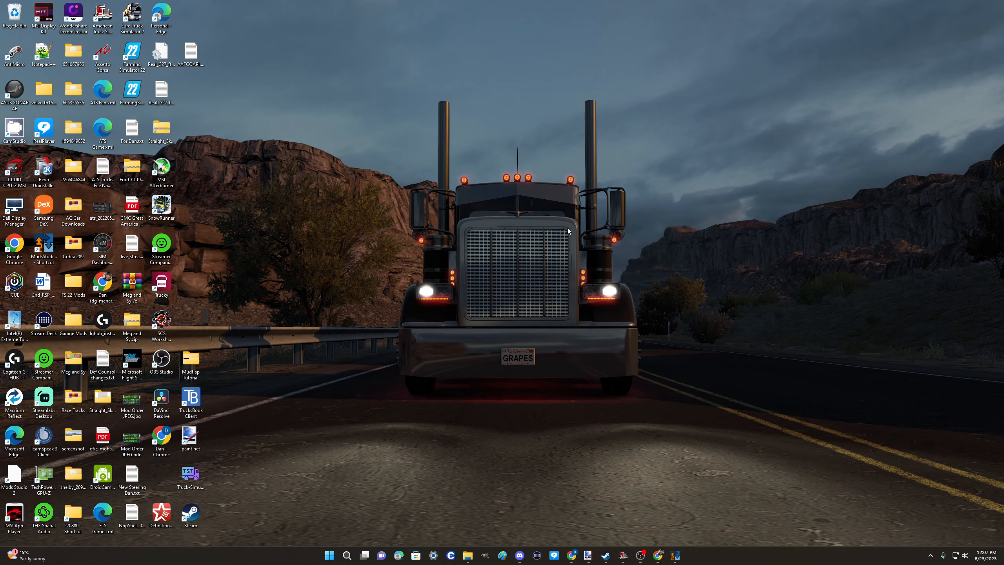
click(467, 554)
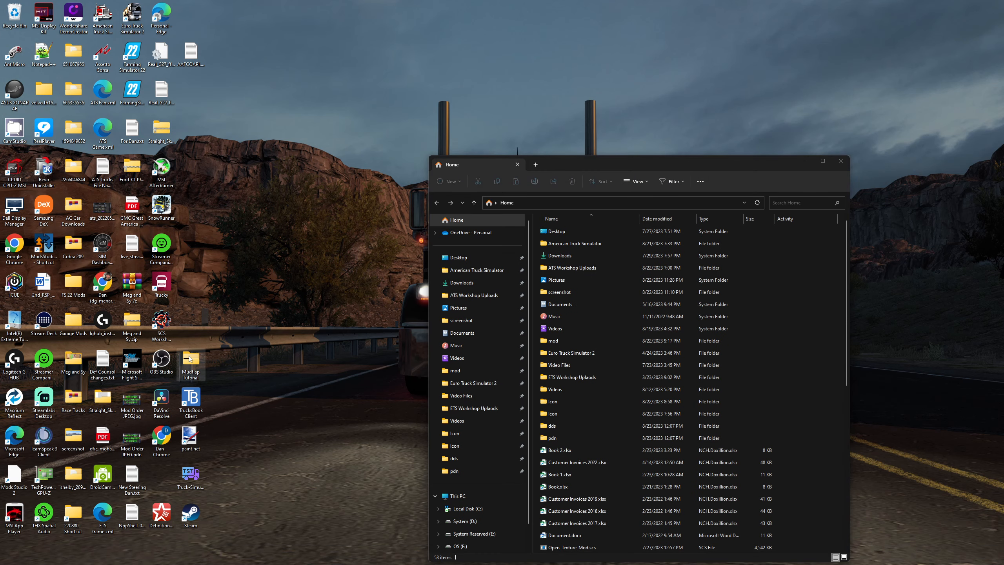
double_click(190, 358)
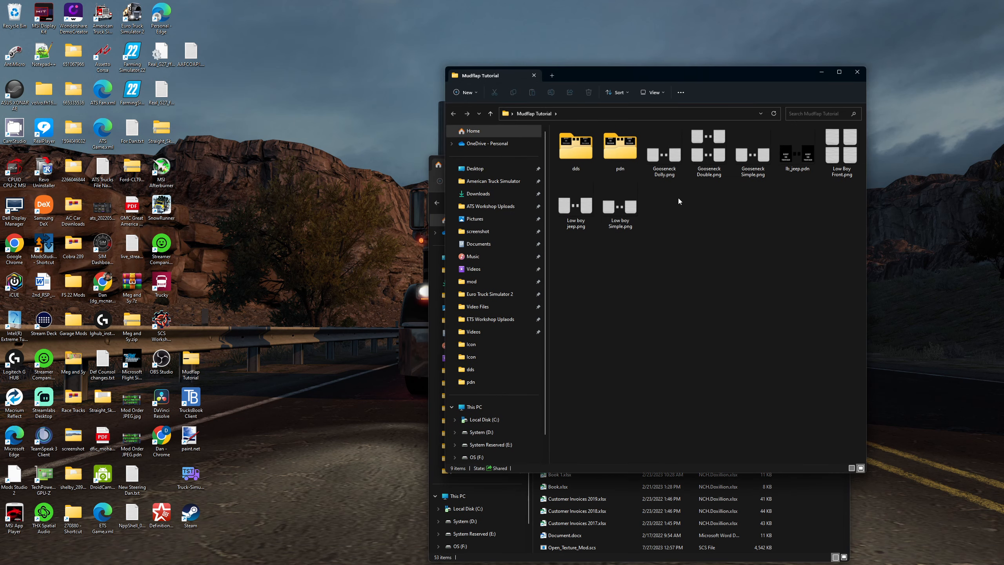
click(800, 159)
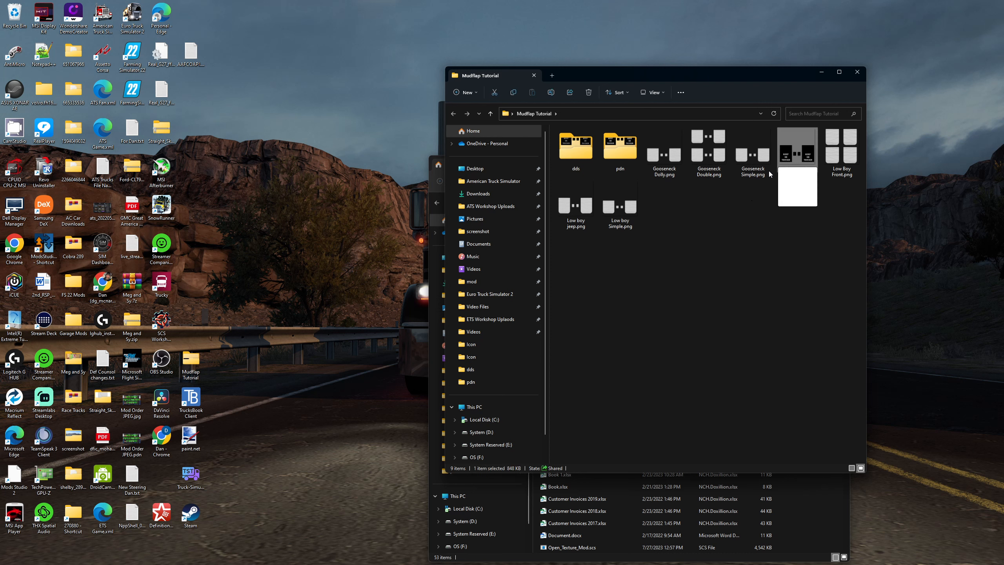
drag(794, 154, 572, 149)
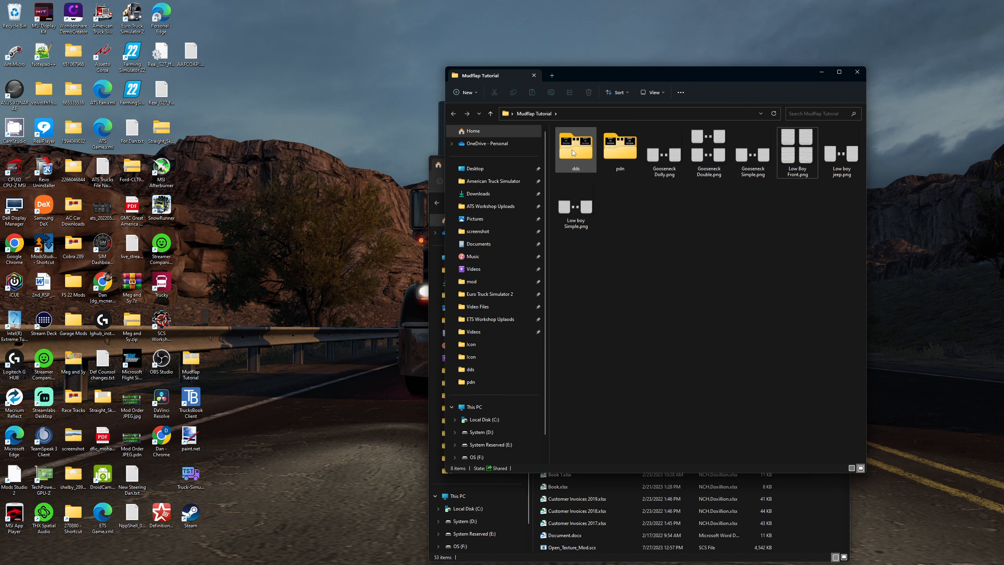
Review the exported mudflap textures in the dds folder, then close both File Explorer windows.
double_click(571, 149)
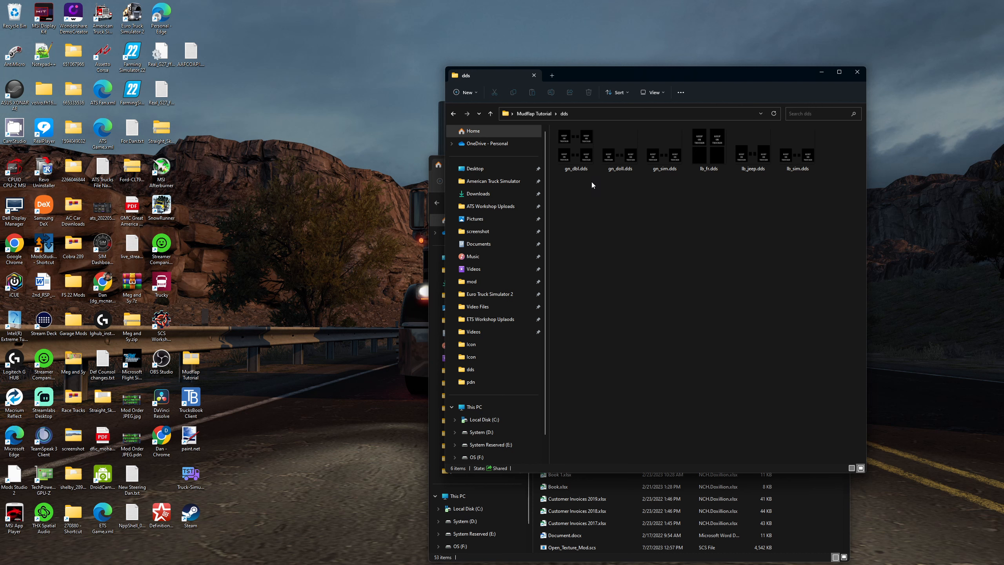
click(856, 73)
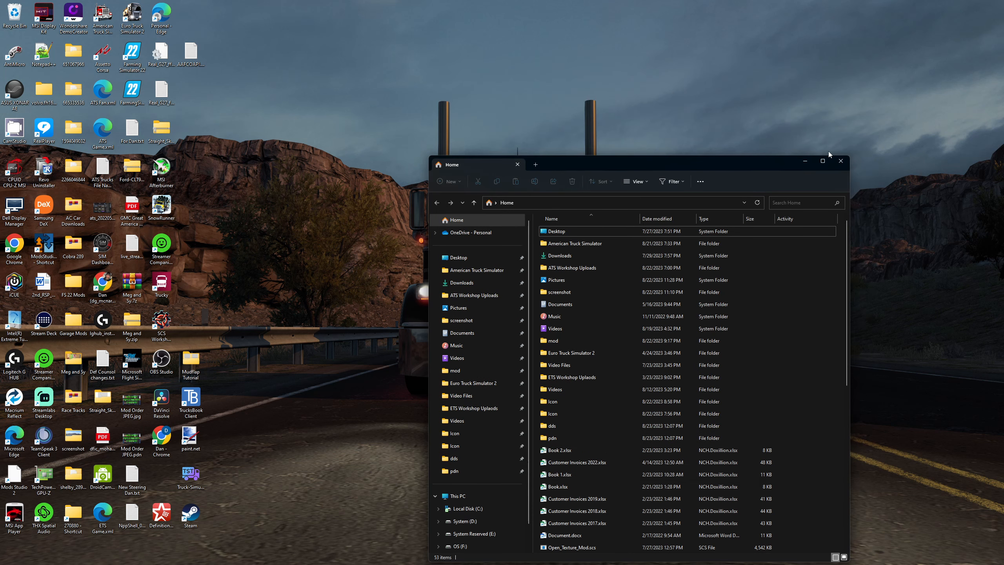
click(839, 161)
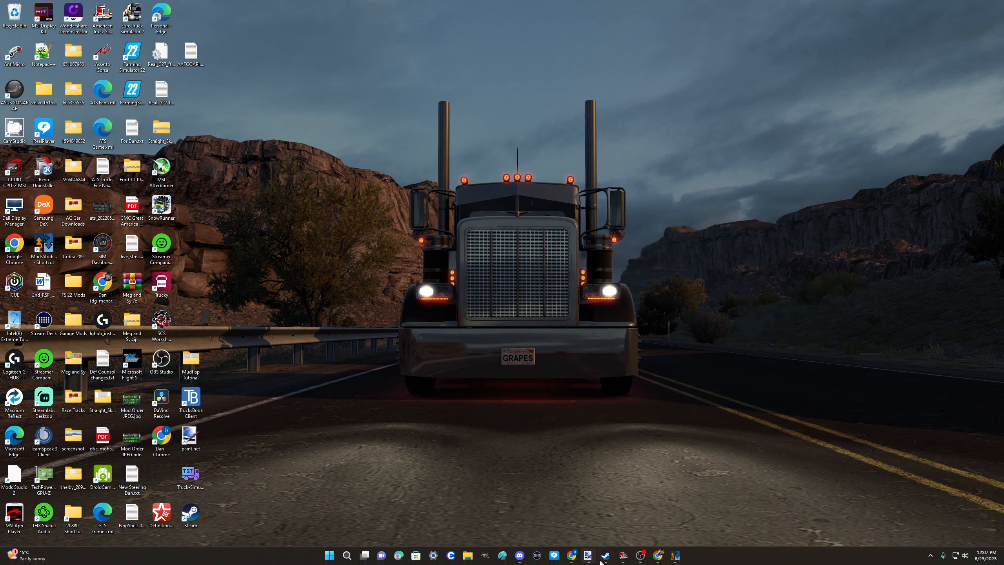
Switch to Mods Studio 2 and review the mod manifest plus the front trailer mudflaps template's trailer selection and basic settings.
click(674, 555)
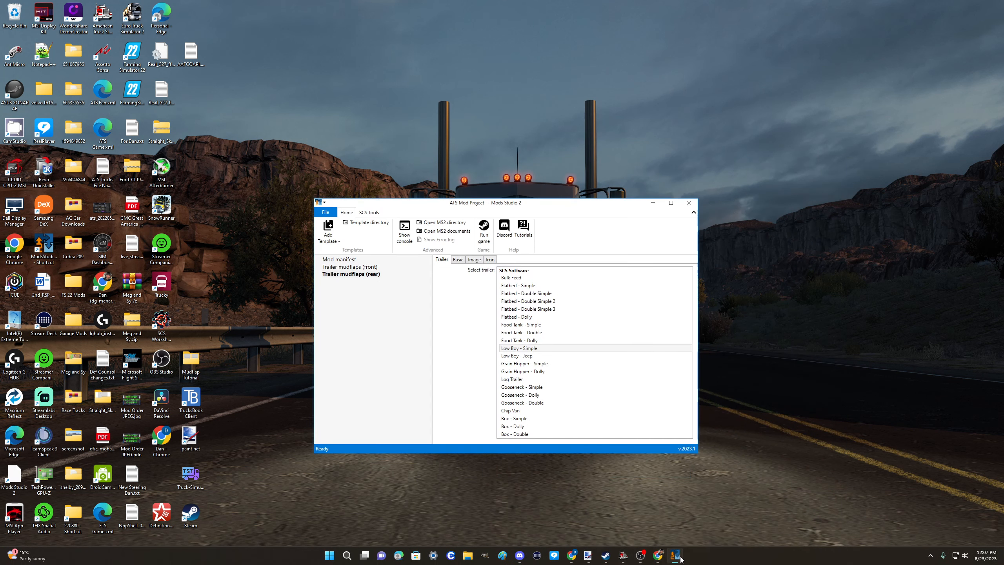
click(355, 259)
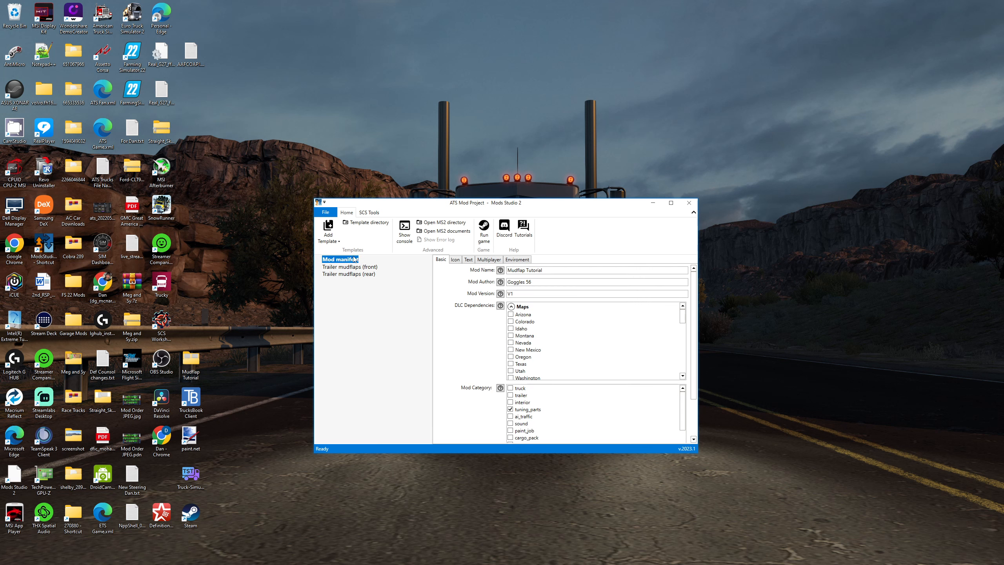
click(362, 268)
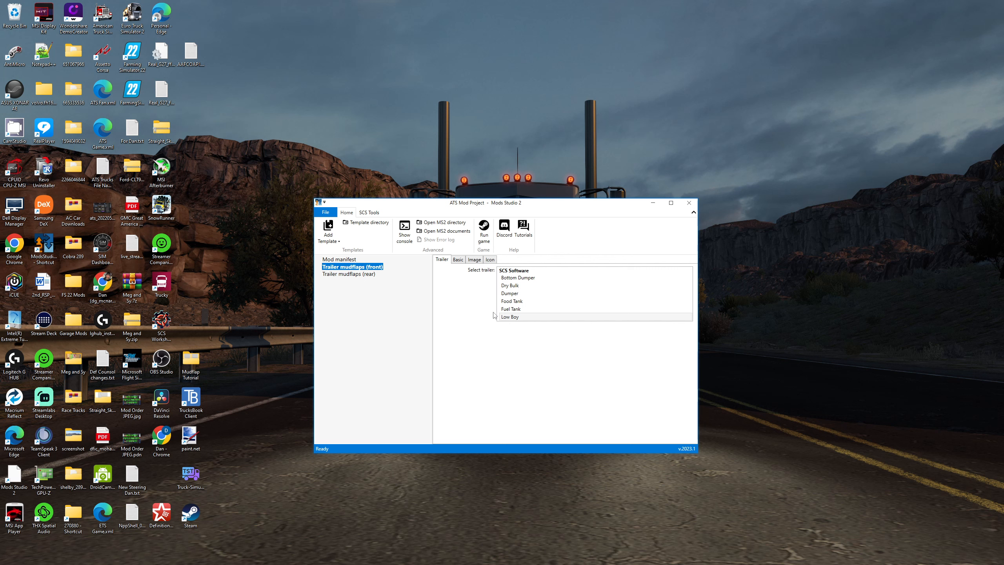
click(458, 260)
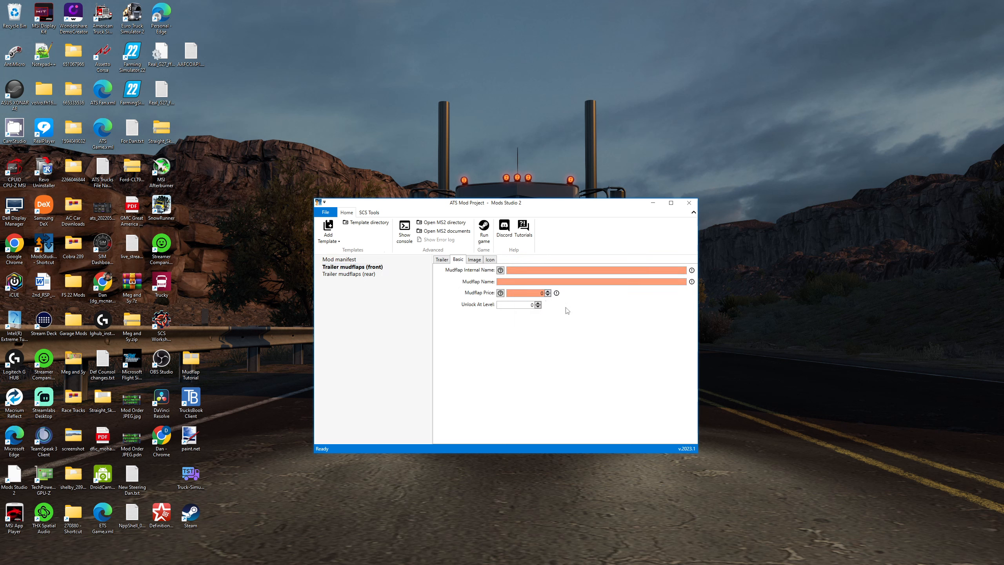
Load lb_fr.dds from the dds folder of the desktop's Mudflap Tutorial folder as the front trailer mudflap image.
click(475, 260)
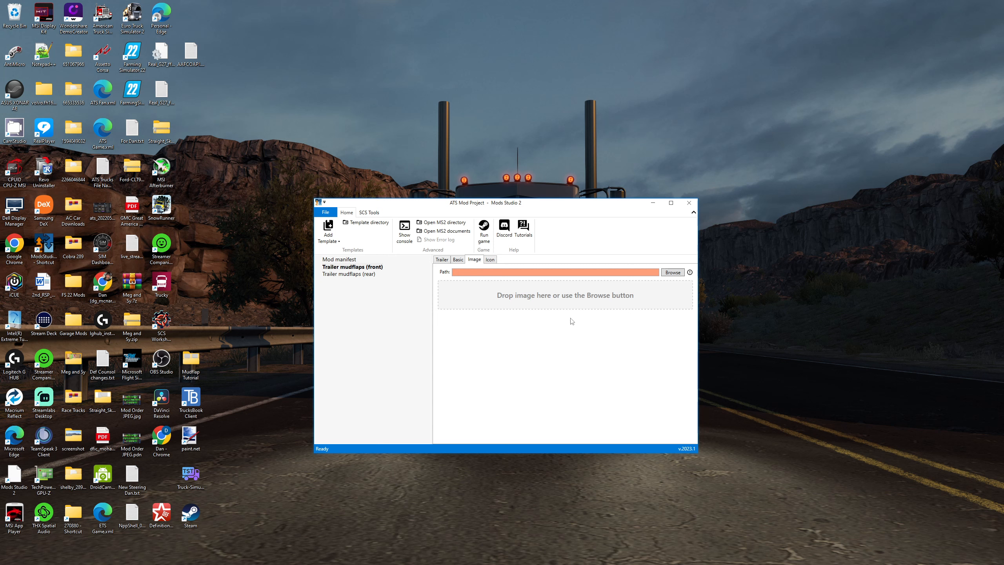
click(671, 272)
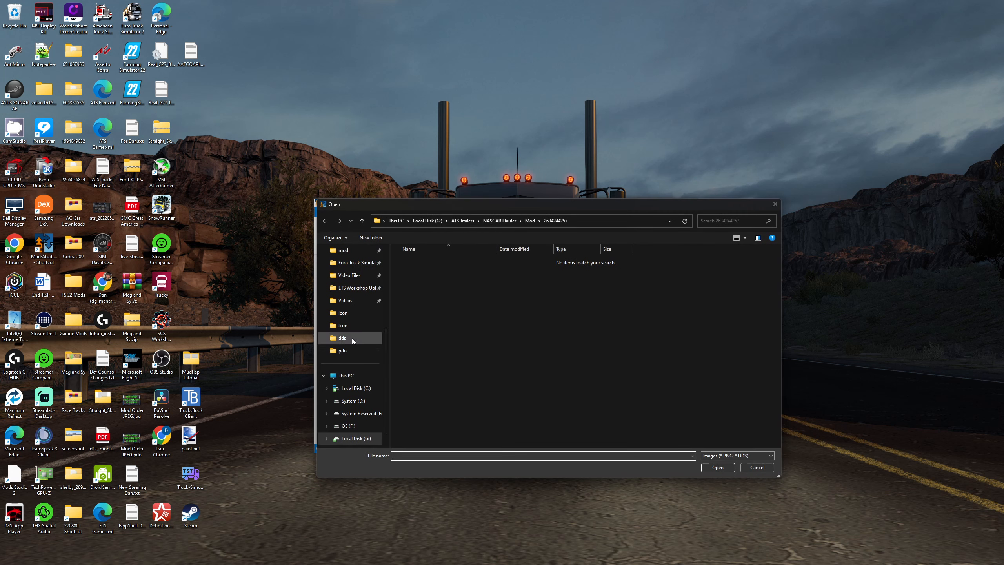
scroll(350, 312, up, 2)
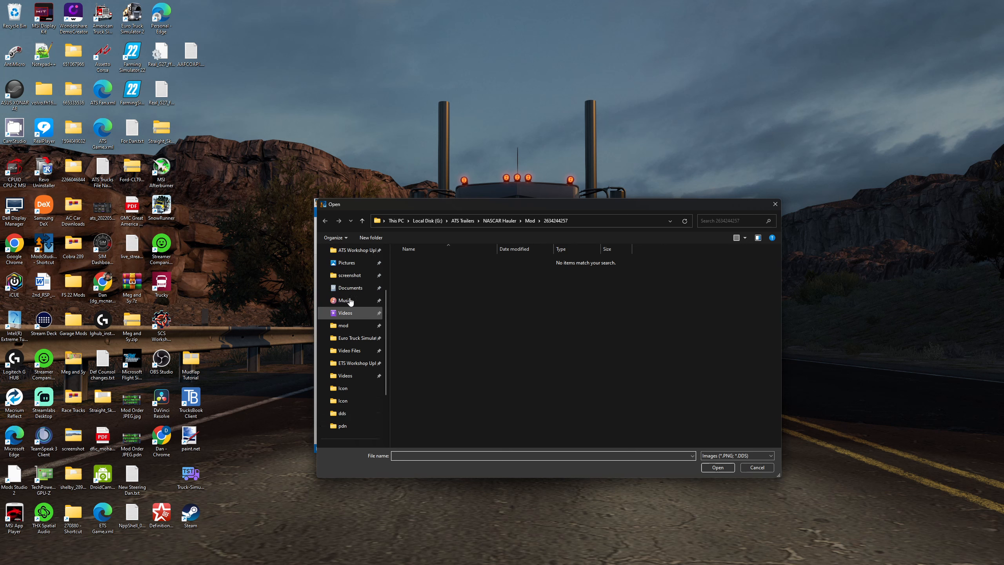
scroll(350, 300, up, 2)
click(351, 290)
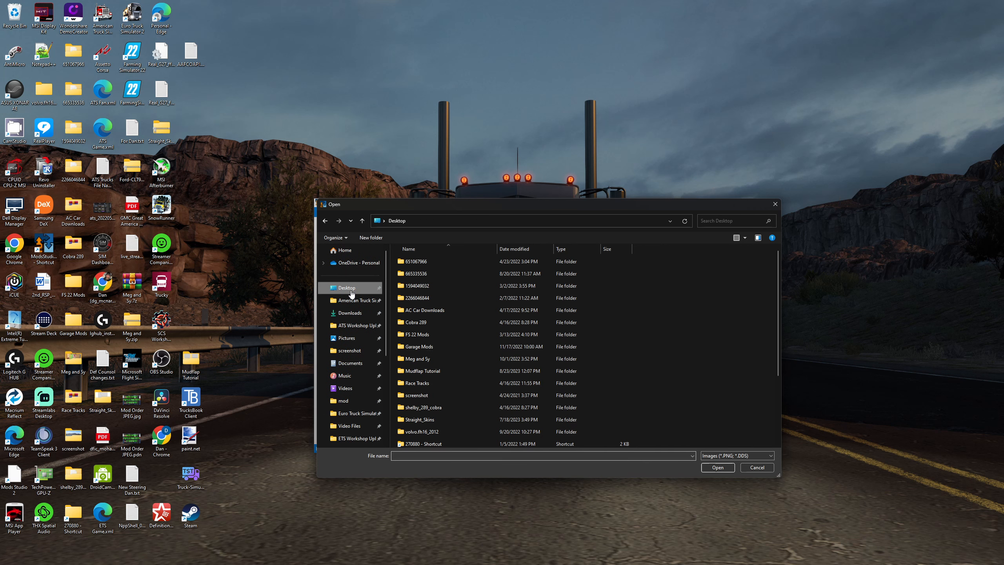
scroll(435, 314, down, 3)
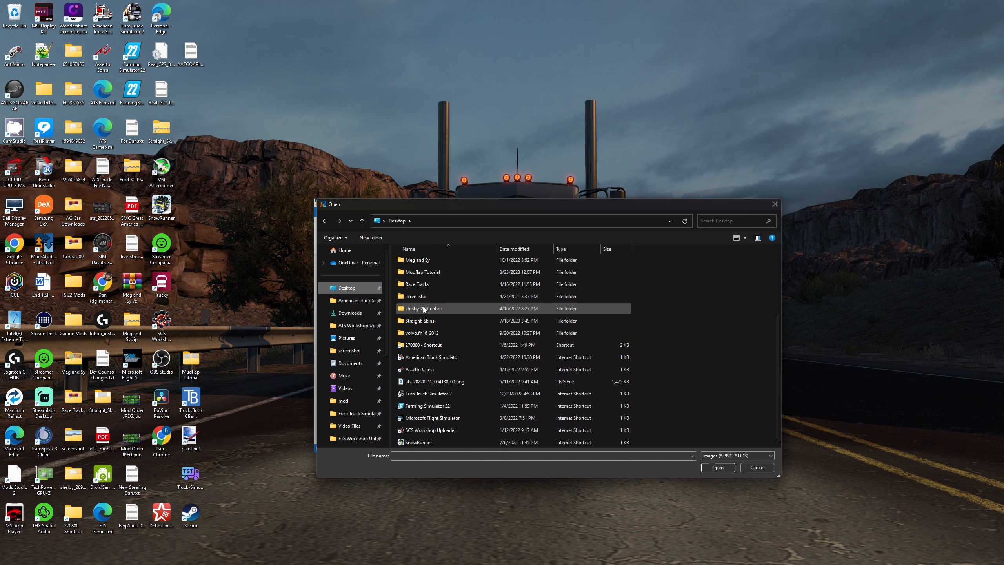
double_click(419, 273)
double_click(419, 275)
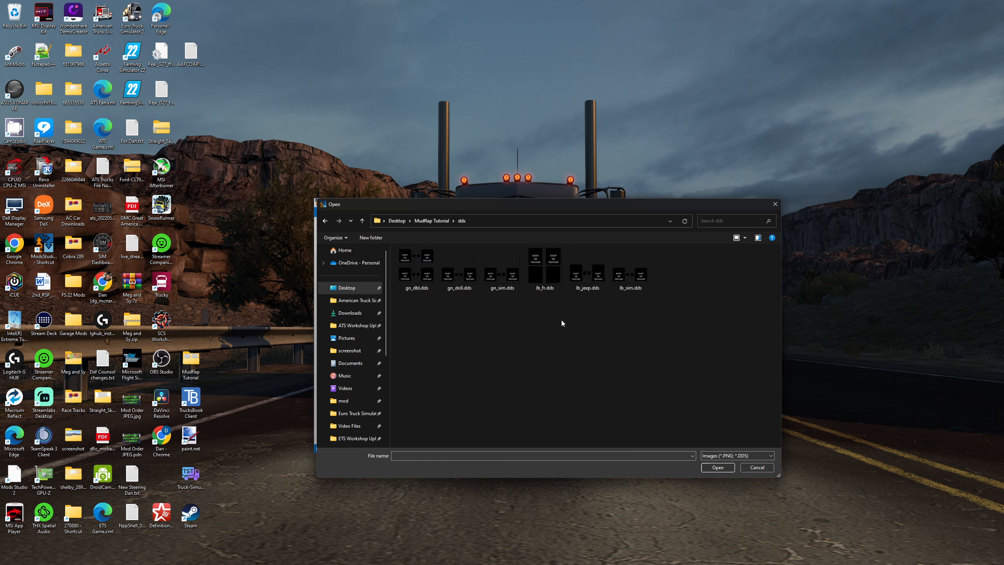
double_click(539, 266)
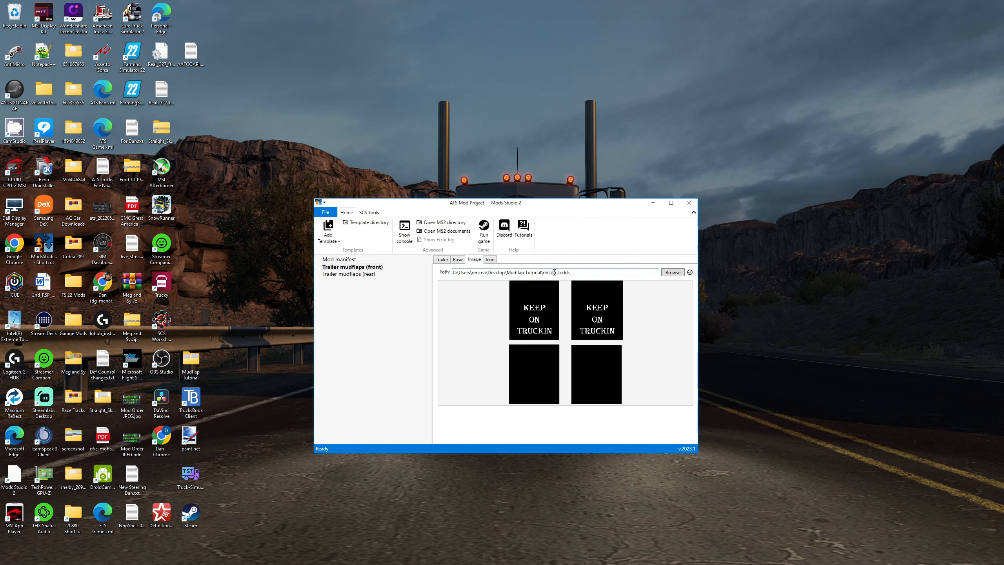
Set the front mudflap's internal name to lb_fr, its name to Lowboy Front and its price to 1, and assign the default icon.
click(553, 272)
click(457, 261)
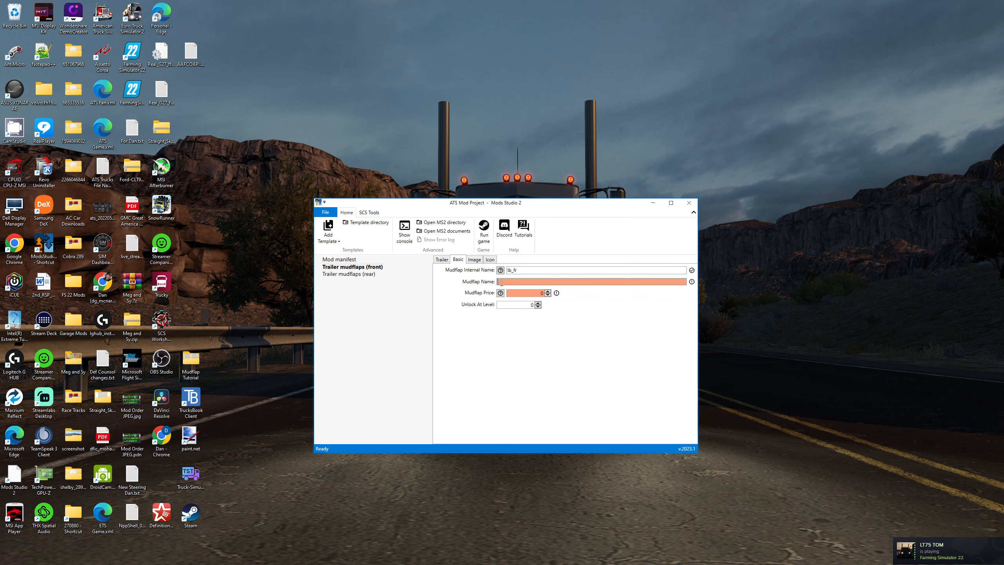
text(l)
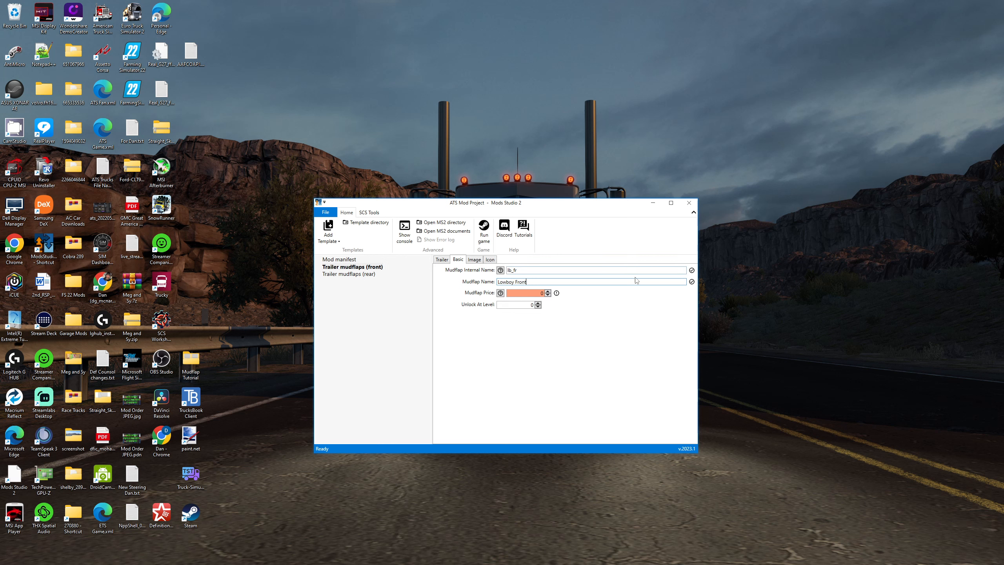
click(547, 291)
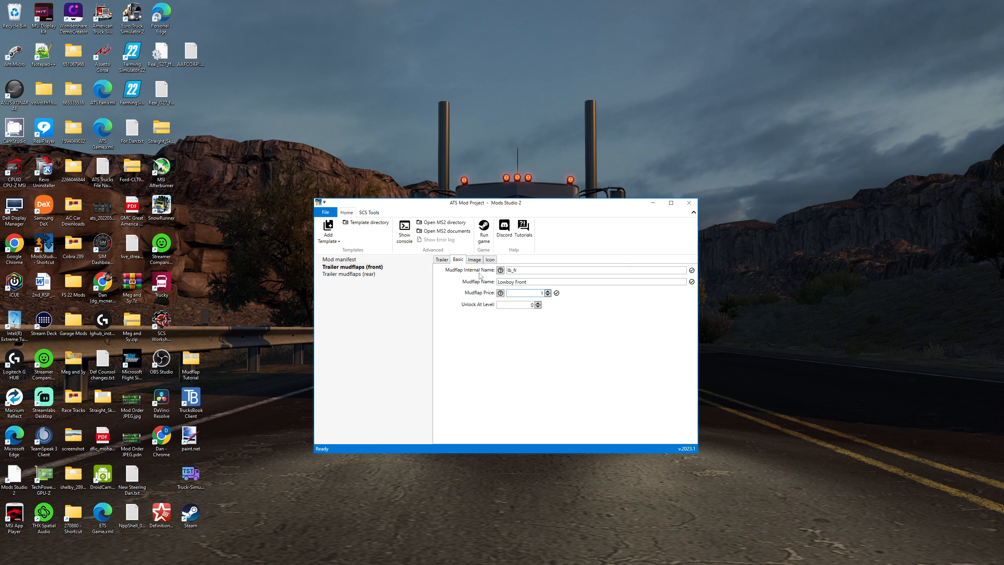
click(491, 260)
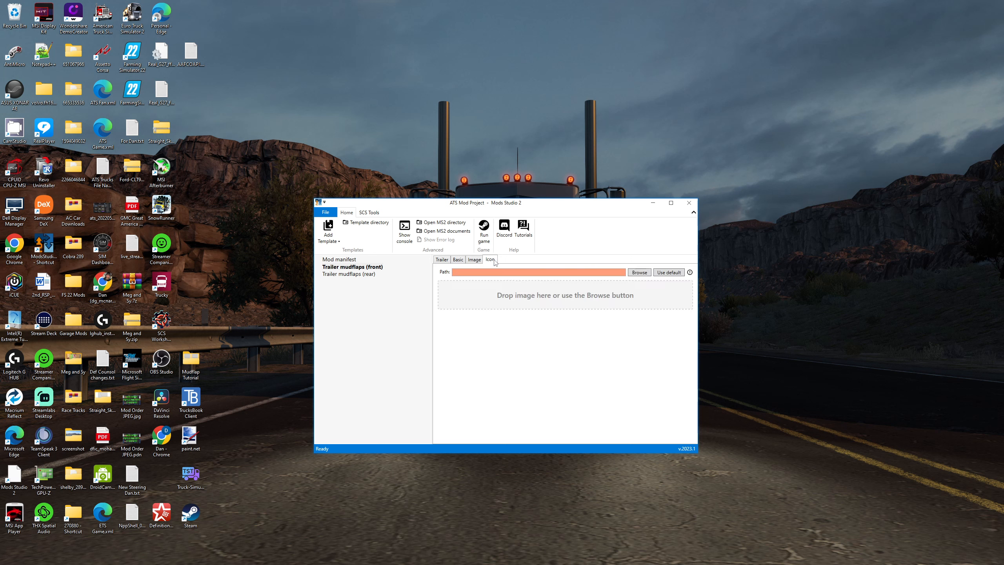
click(668, 272)
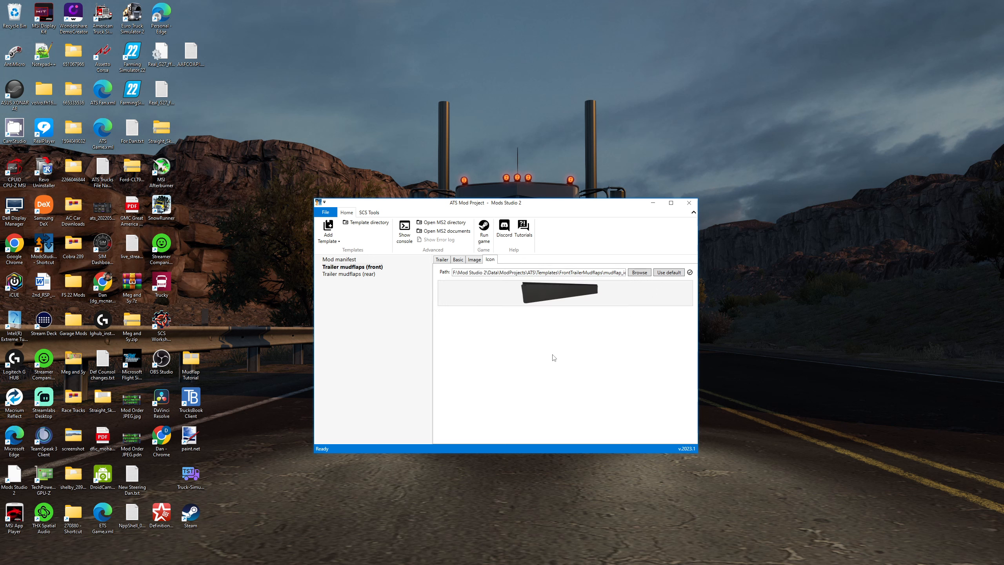
mouse_move(472, 562)
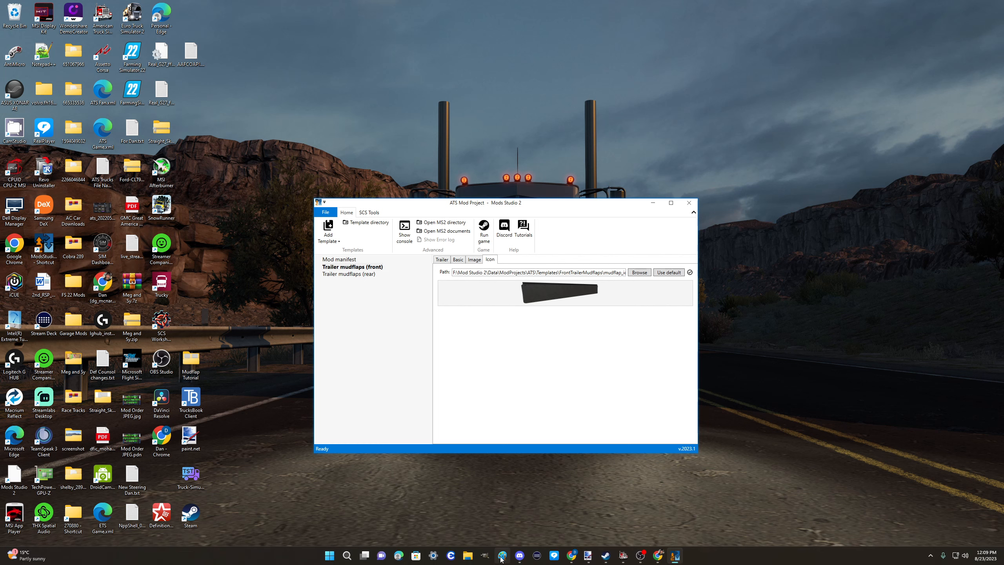
click(587, 556)
click(612, 516)
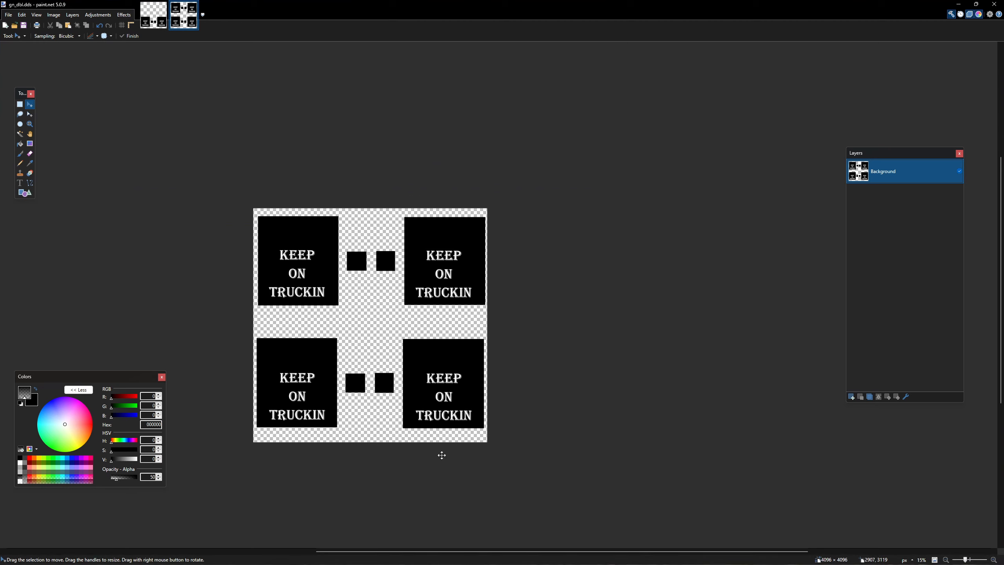
click(962, 6)
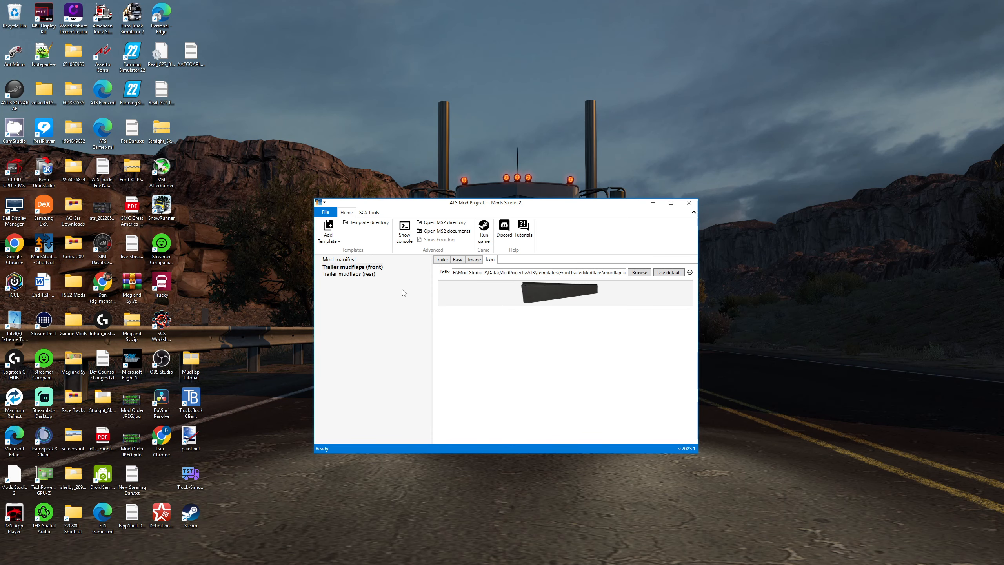
Open mudflap_icon.png from the FrontTrailerMudflaps template directory in paint.net and add a new layer above the Background.
click(369, 223)
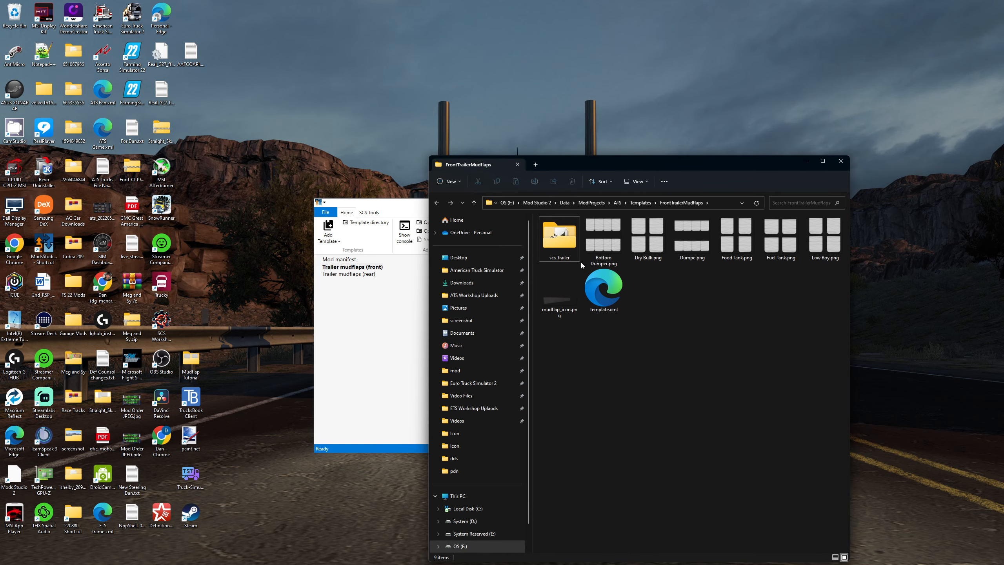
right_click(566, 307)
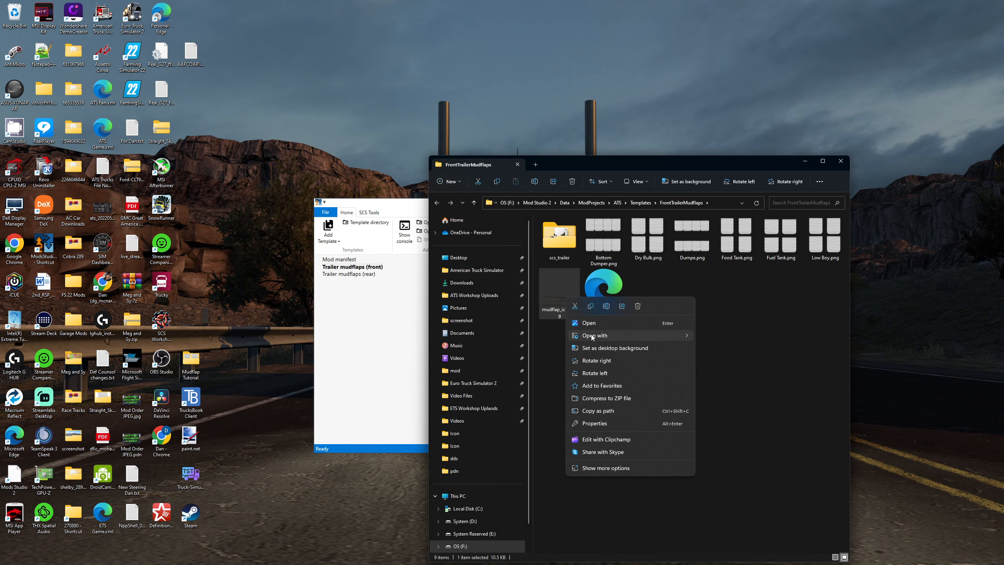
mouse_move(592, 336)
click(714, 362)
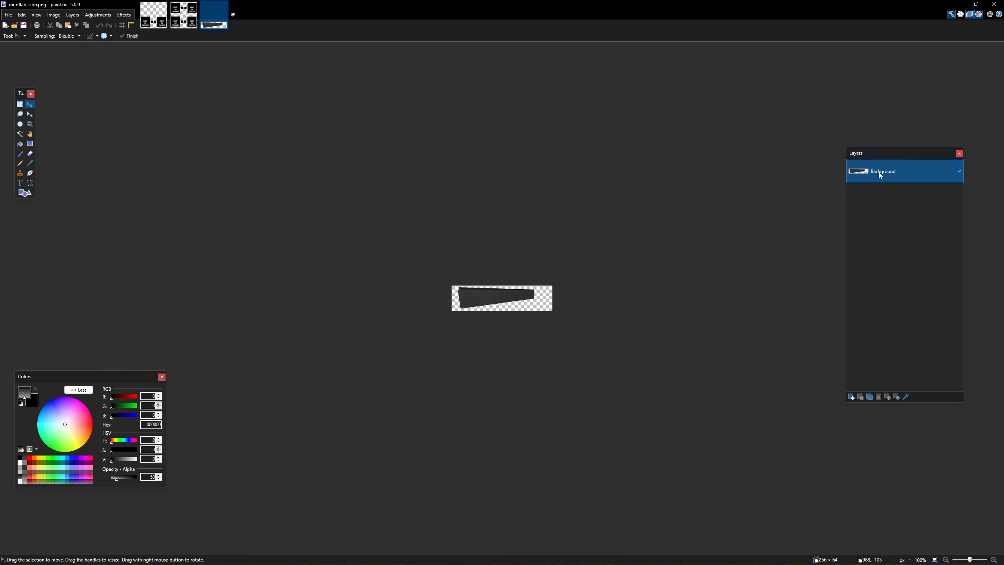
click(853, 397)
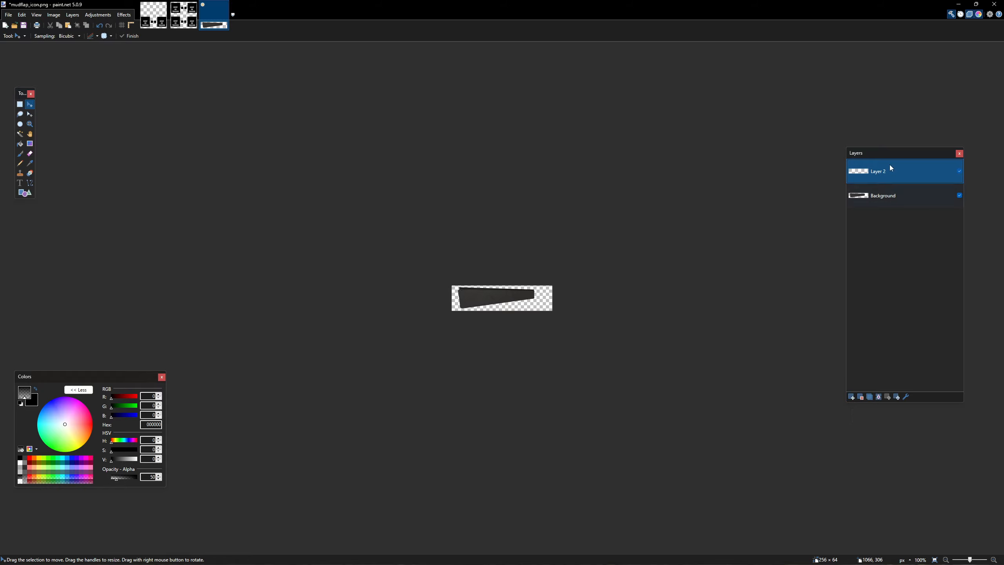
Copy the word TRUCKIN from the left mudflap on Layer 3 of lb_sim.pdn and paste it onto mudflap_icon.png's Layer 2, keeping the canvas size.
click(177, 21)
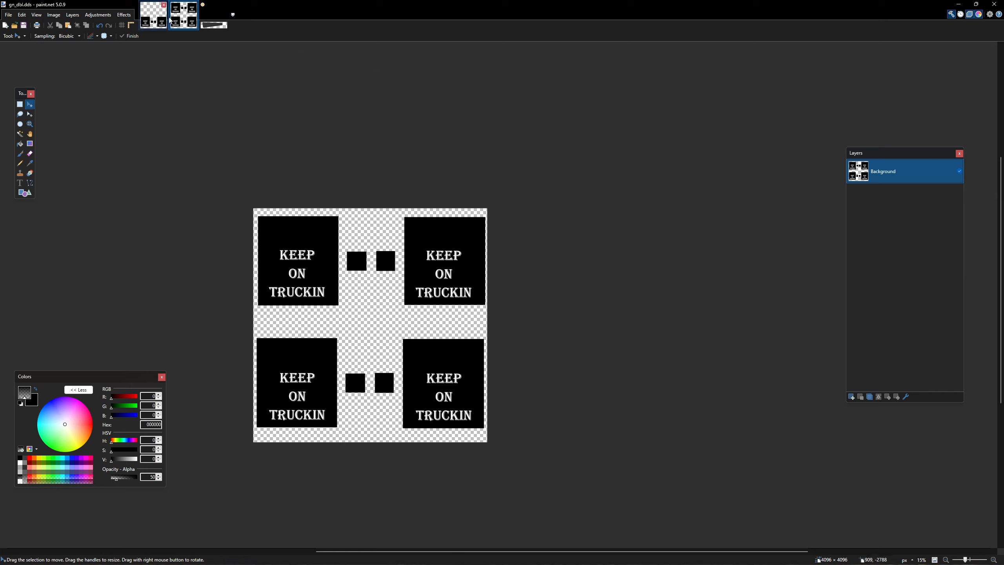
click(158, 21)
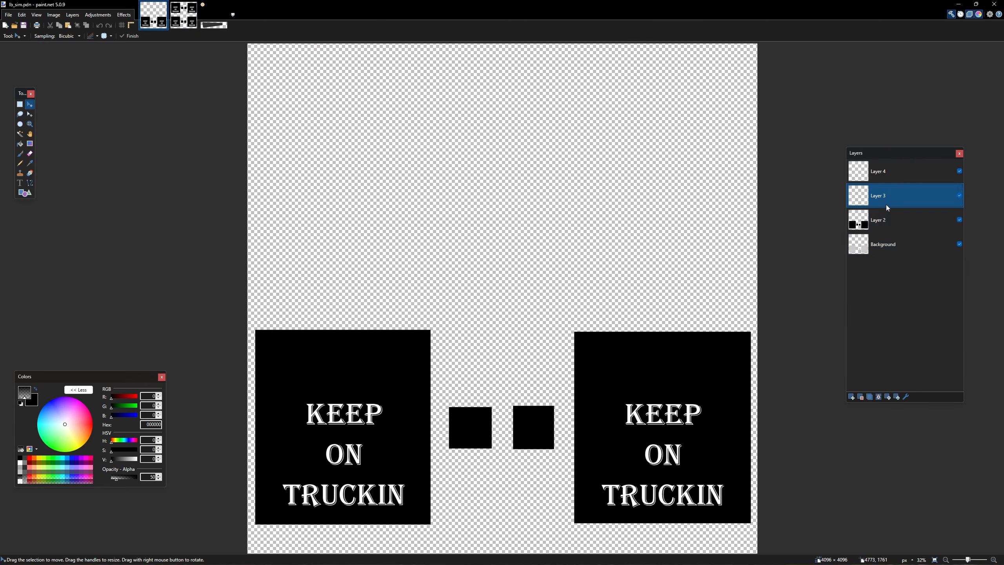
click(20, 104)
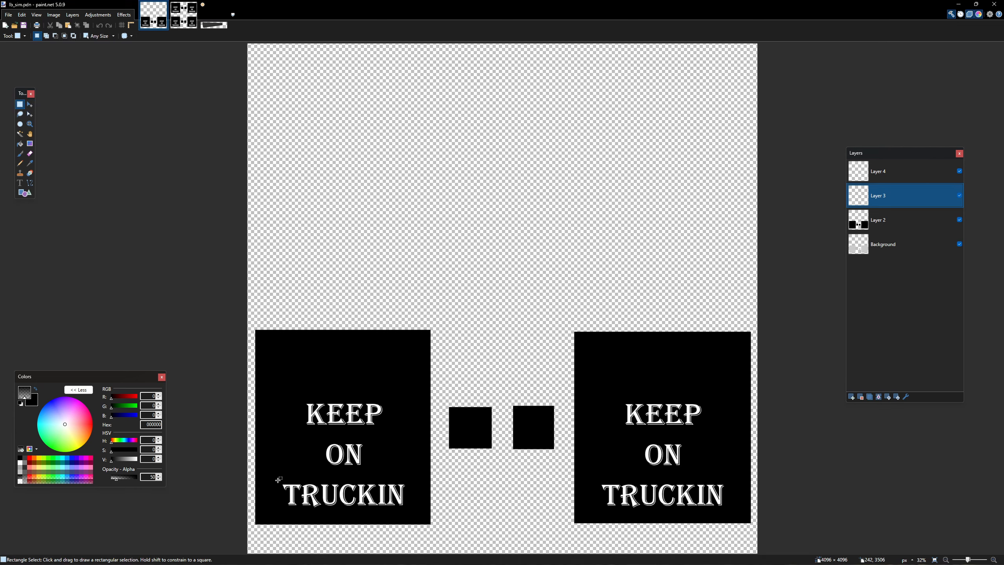
drag(279, 479, 409, 510)
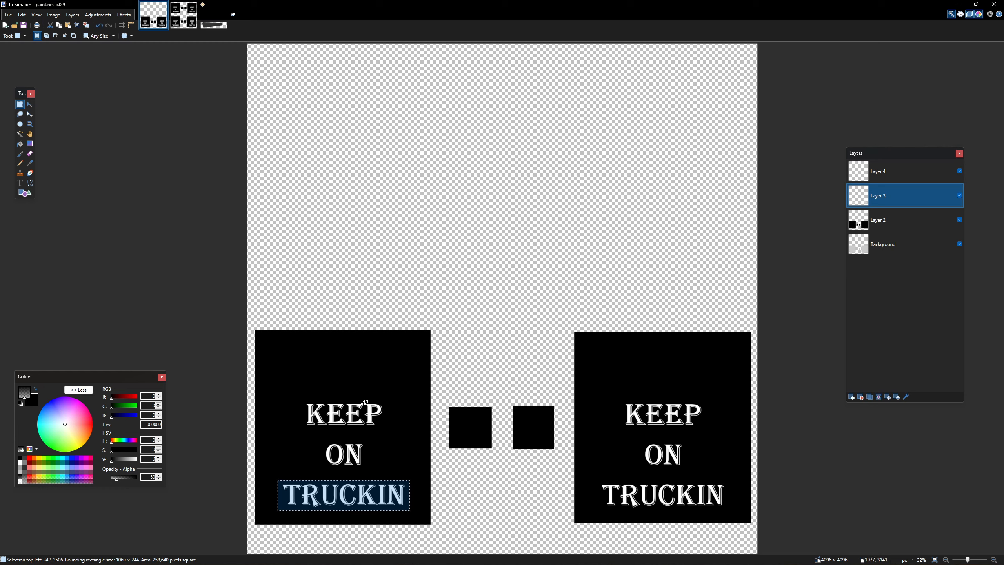
click(214, 16)
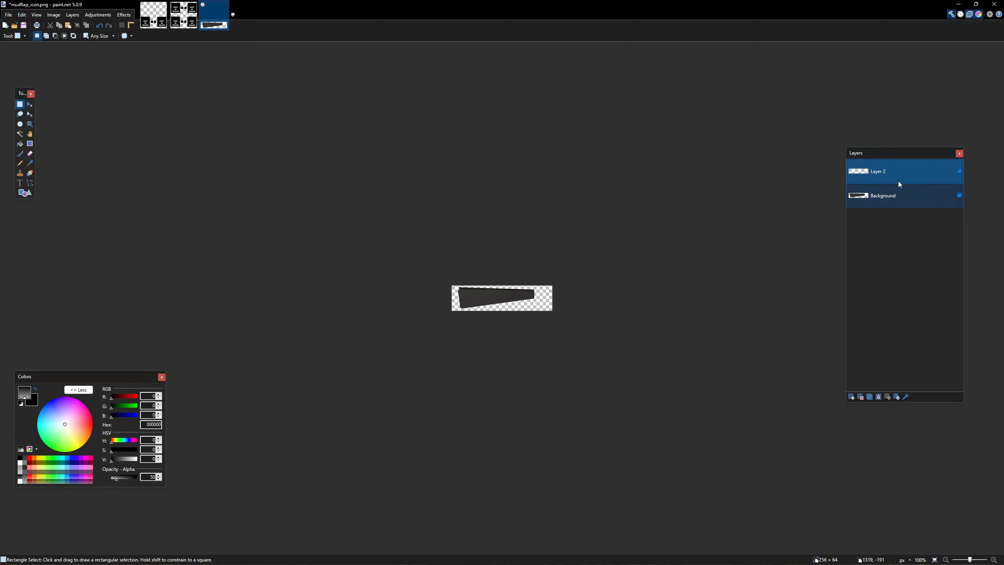
key(ctrl+v)
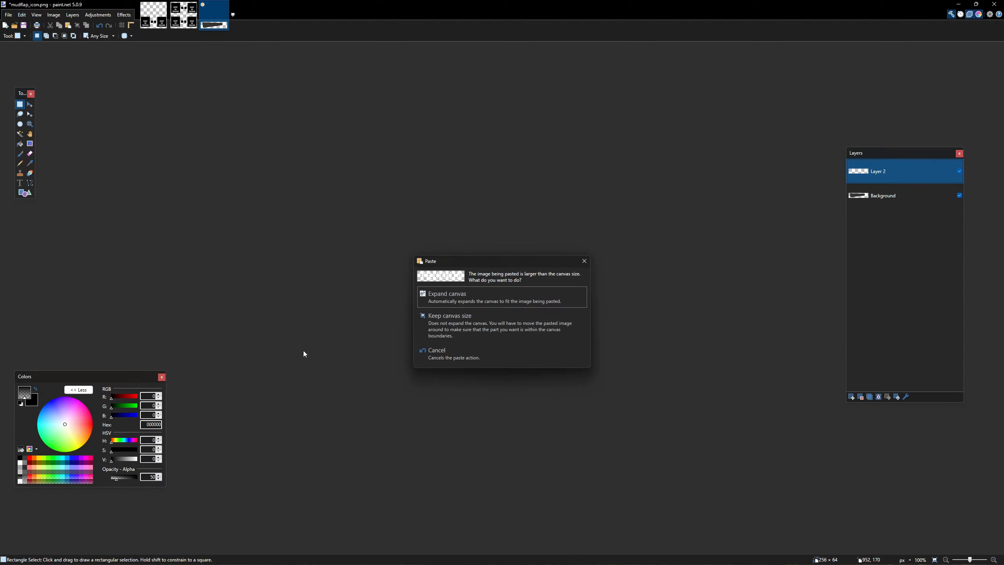
click(458, 332)
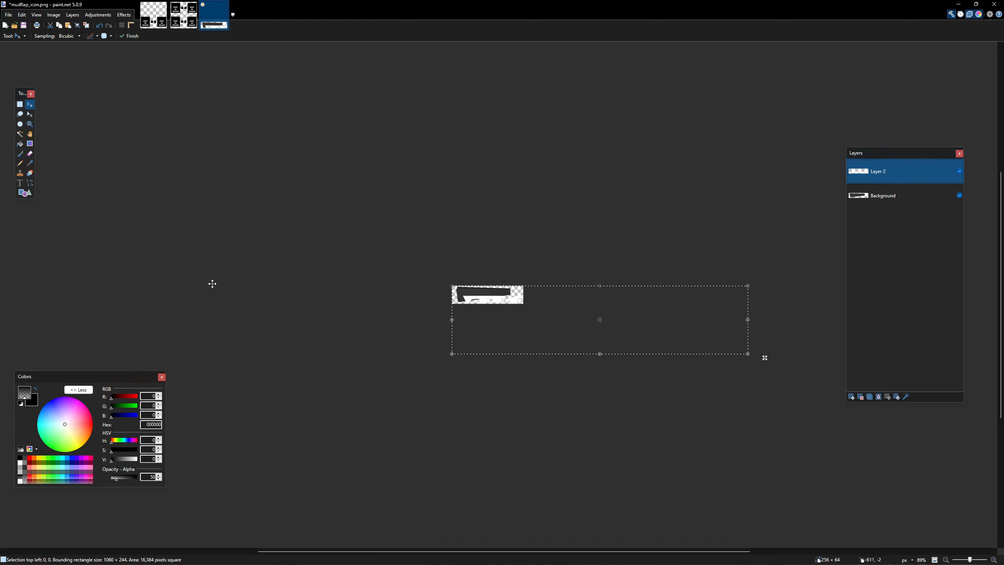
Scale the pasted TRUCKIN text down to 256 × 64 pixels so it fills the mudflap icon canvas.
drag(601, 320, 487, 304)
scroll(488, 304, up, 6)
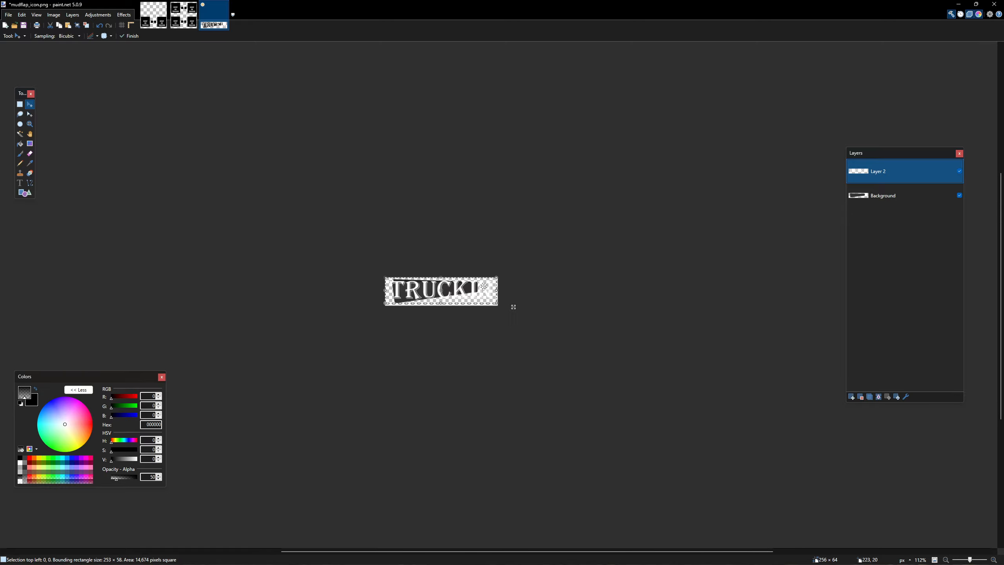
drag(517, 337, 522, 336)
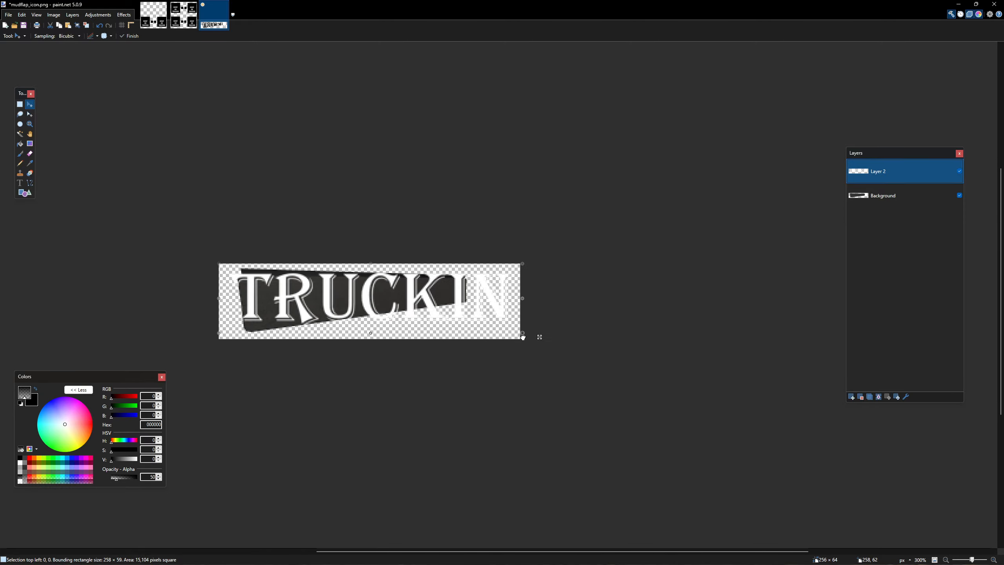
drag(371, 333, 371, 339)
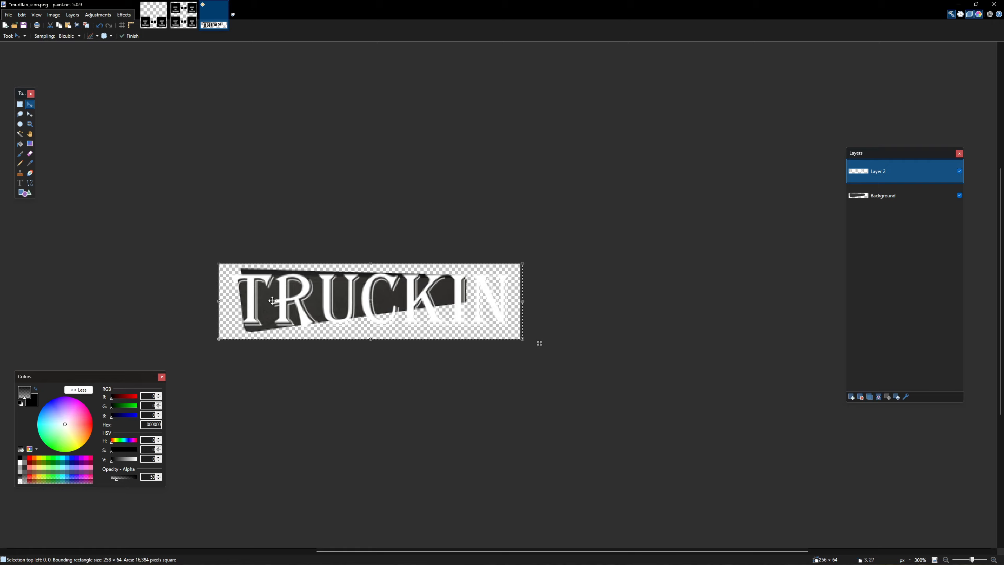
drag(522, 301, 518, 303)
Add a new layer directly above the Background, fill it with opaque black, and open the Save As dialog for the icon.
click(923, 198)
click(852, 396)
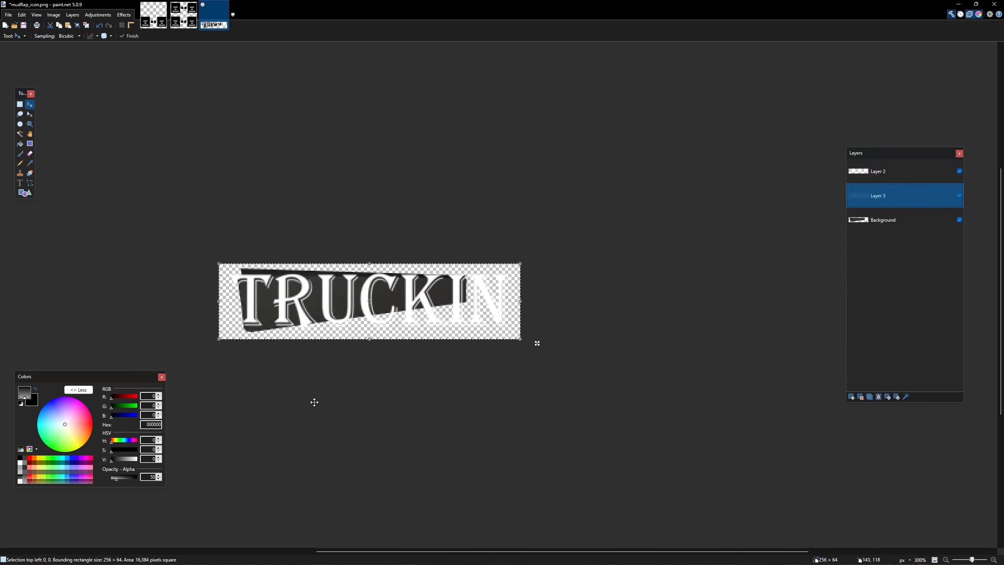
click(35, 389)
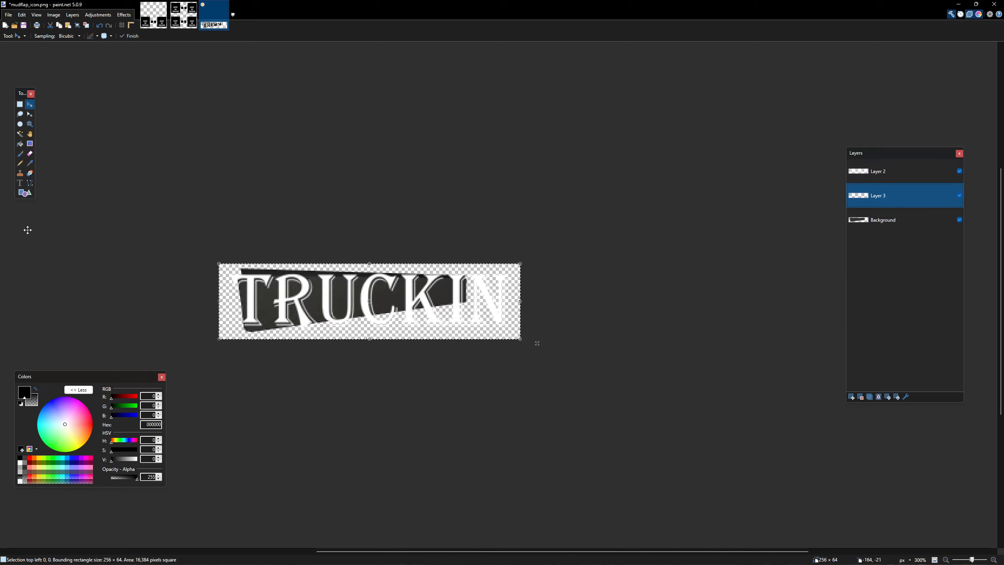
click(20, 143)
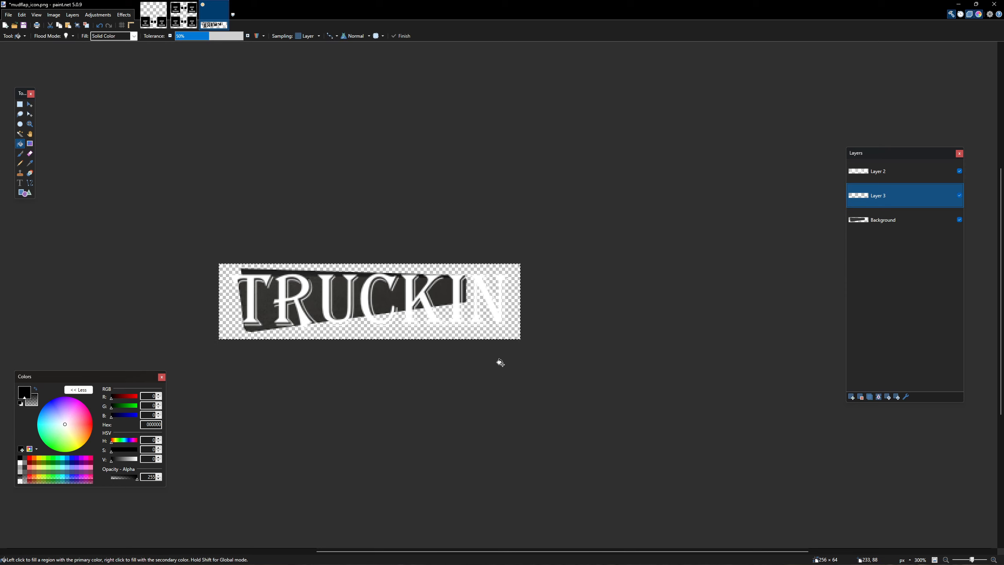
click(455, 322)
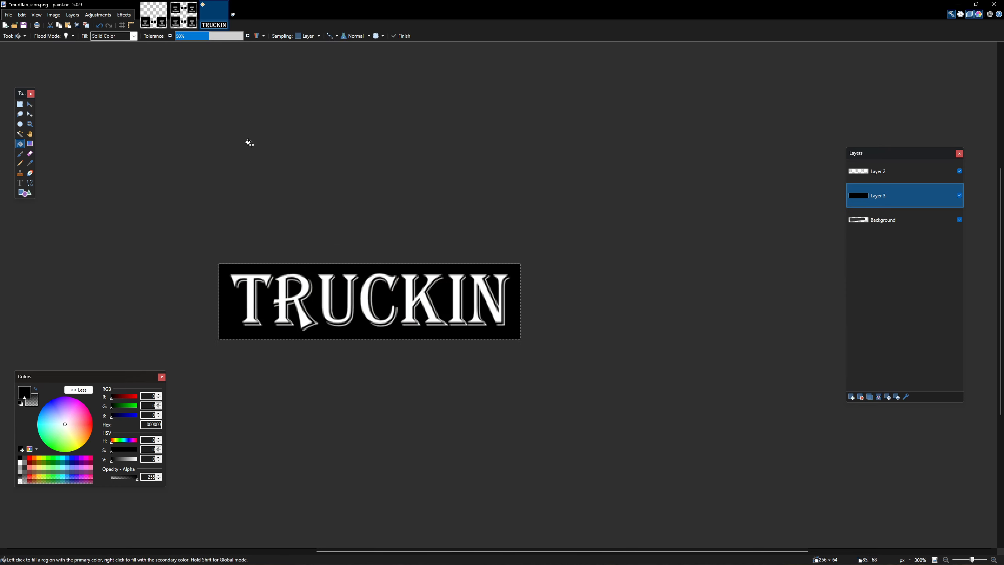
click(8, 15)
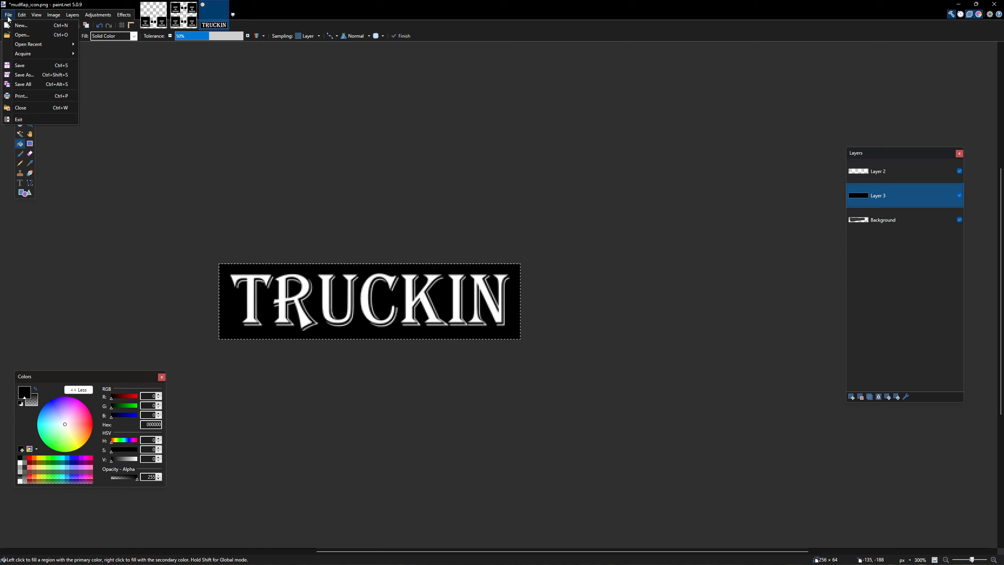
click(22, 74)
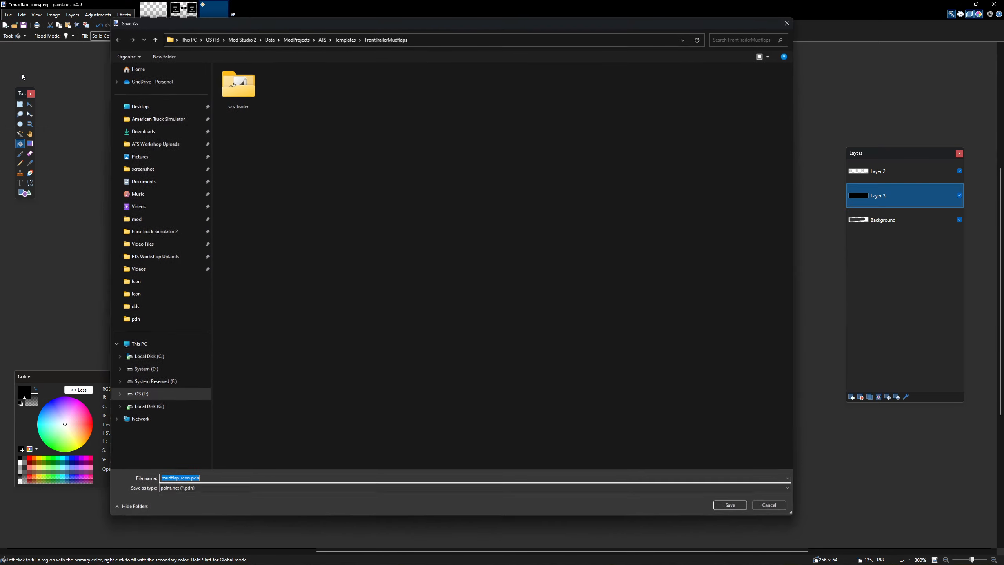
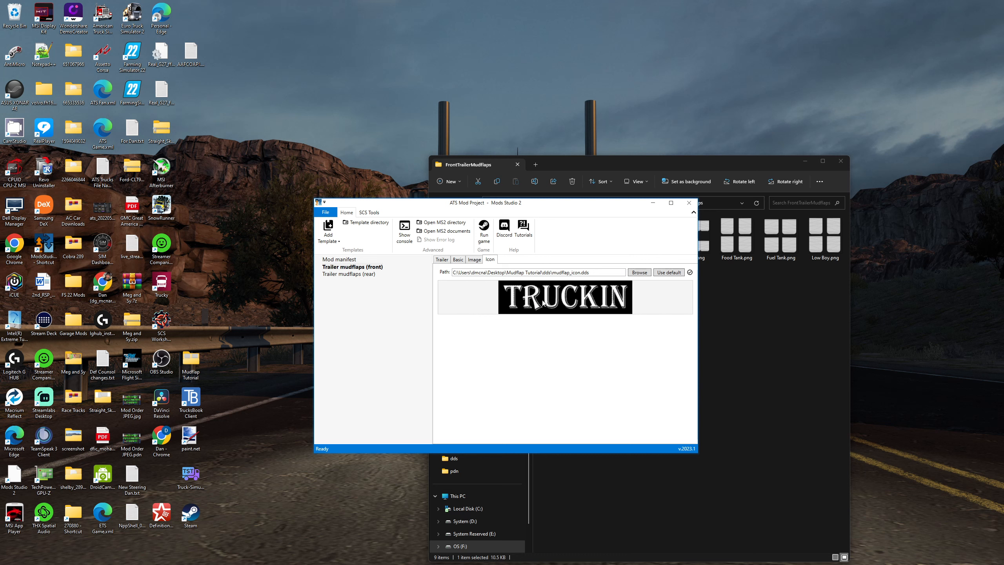
Select Low Boy - Simple as the trailer for the rear trailer mudflaps in Mods Studio 2 and browse for its image.
click(351, 274)
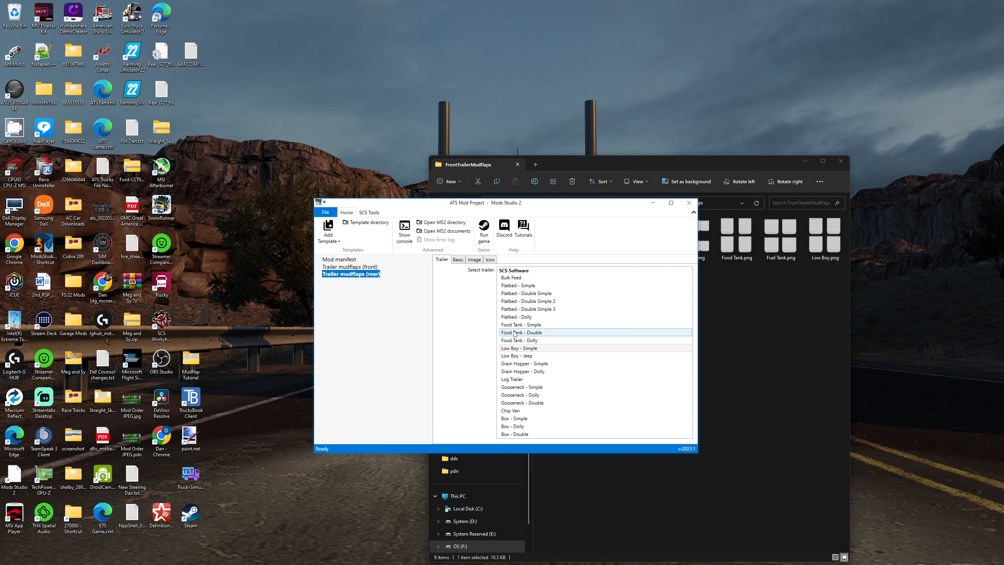
click(515, 349)
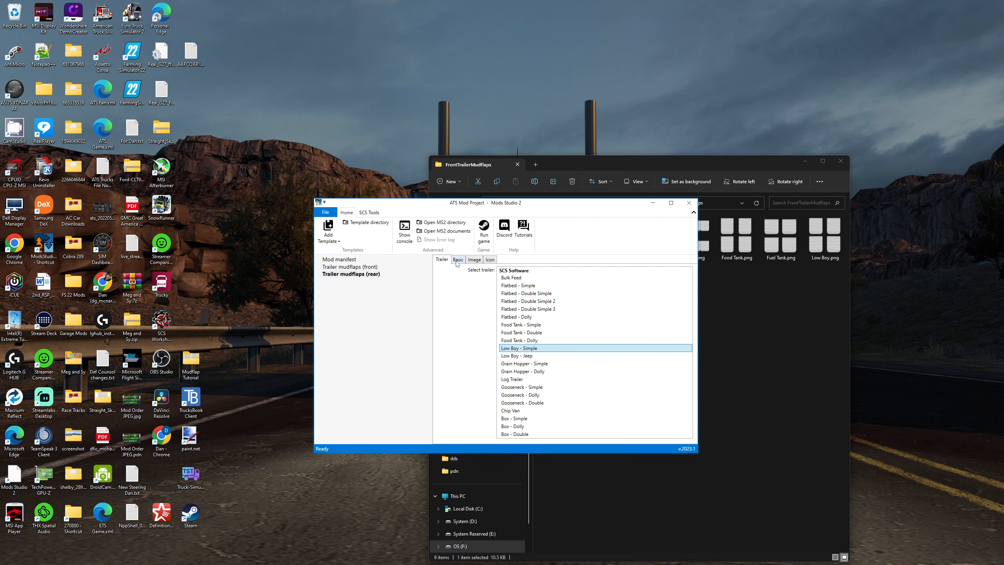
click(474, 259)
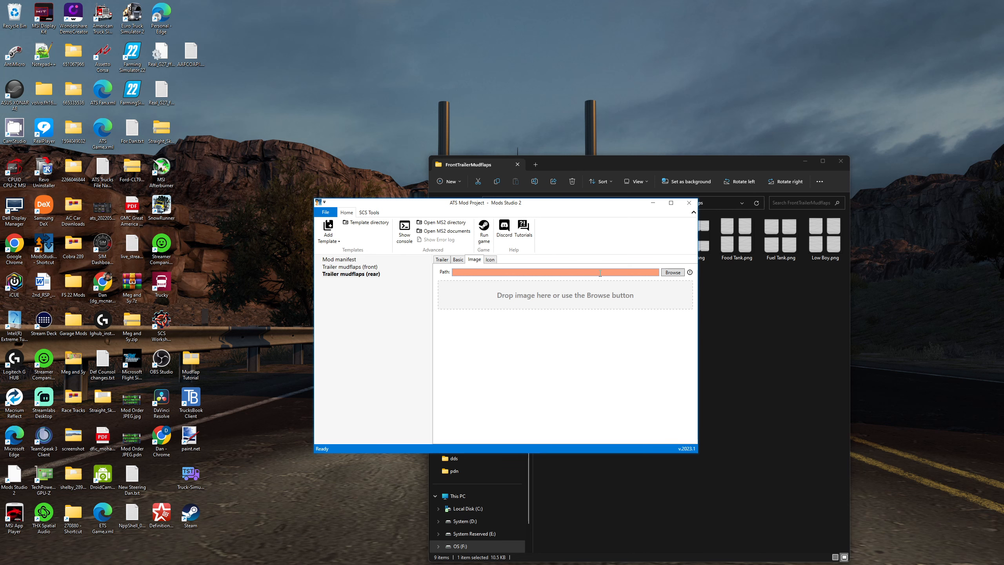
click(673, 272)
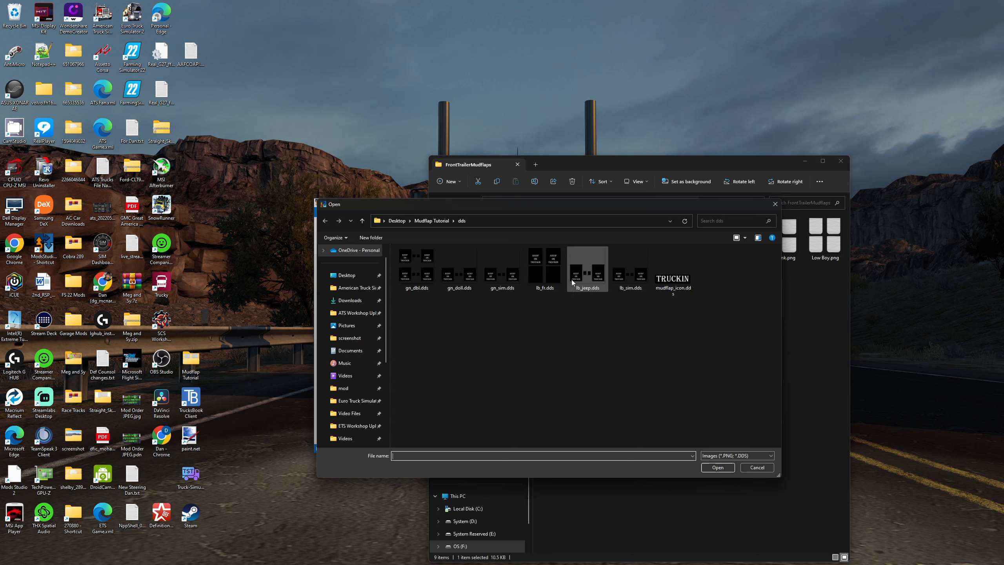
Load lb_sim.dds as the rear mudflap image and reuse its file name, lb_sim, as the mudflap internal name.
double_click(621, 277)
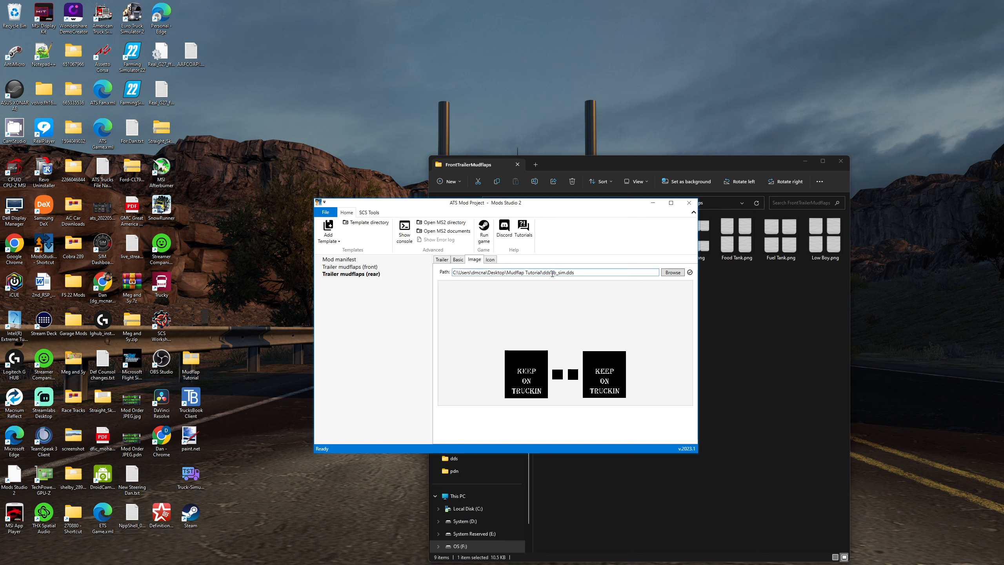
drag(552, 274, 566, 275)
key(ctrl+c)
click(458, 260)
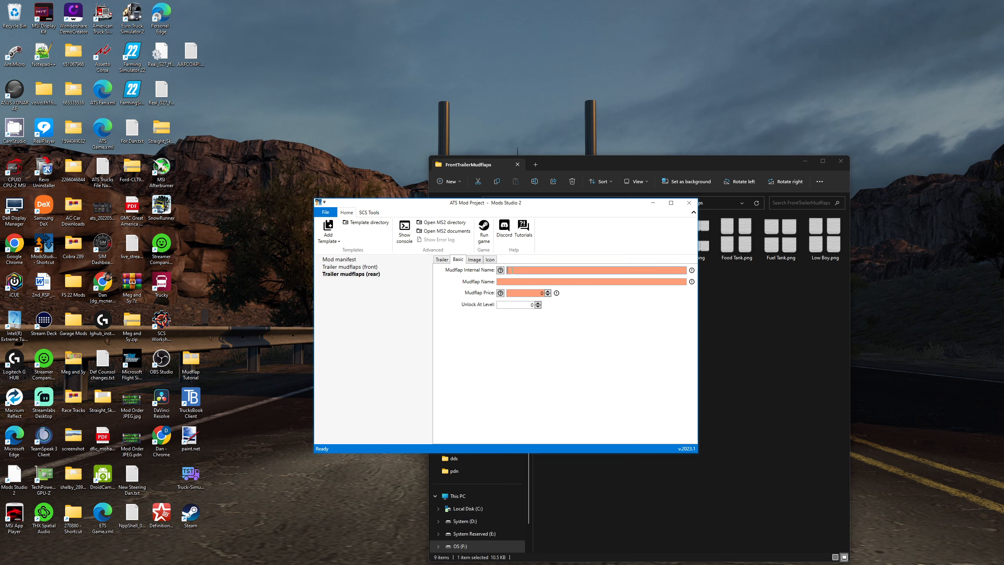
click(511, 271)
key(ctrl+v)
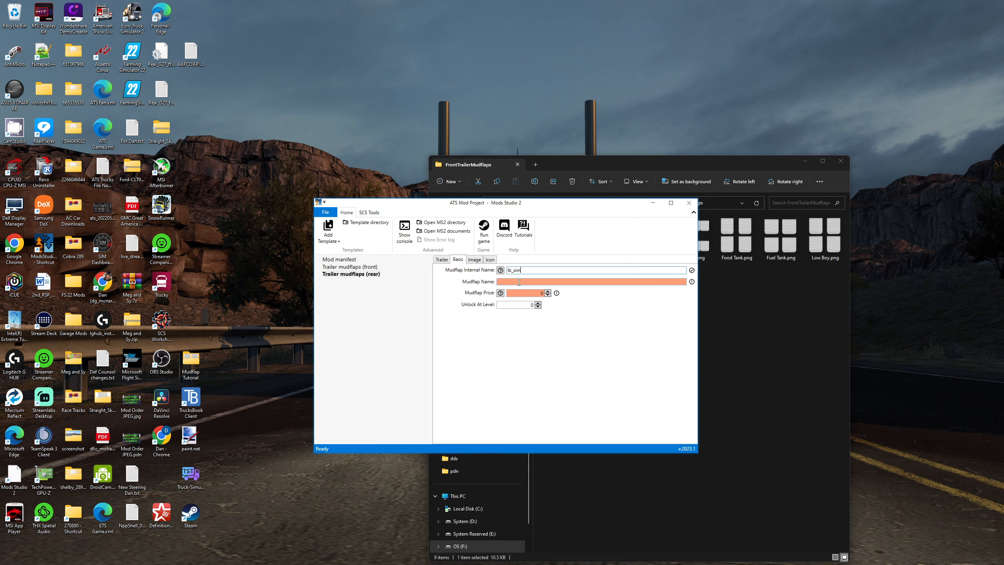
Name the lb_sim mudflap "Lowboy Simple" and raise its price by one increment.
key(Tab)
text(L)
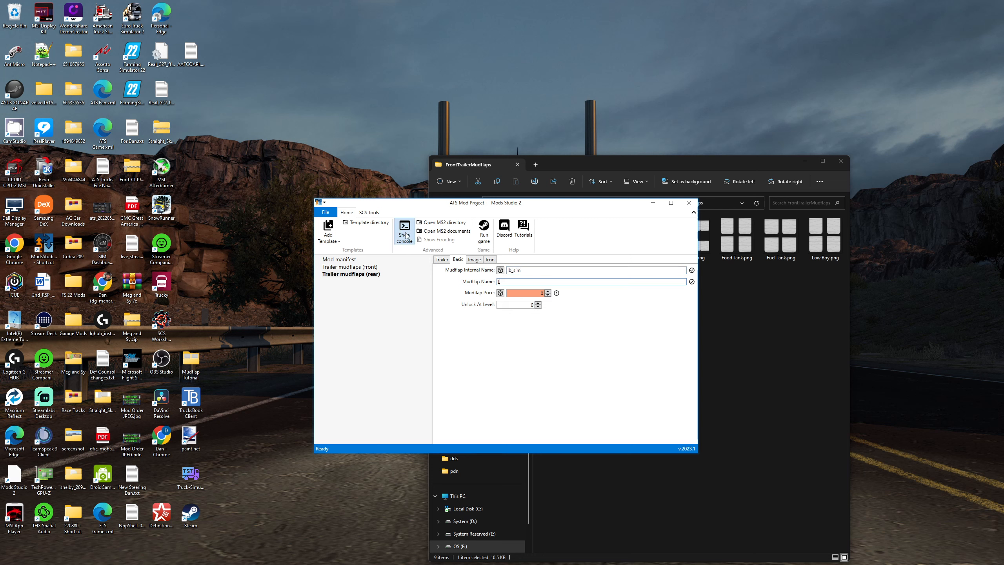
text(owboy Simple)
click(548, 291)
Set mudflap_icon.dds as the icon of the Lowboy Simple mudflap.
click(490, 260)
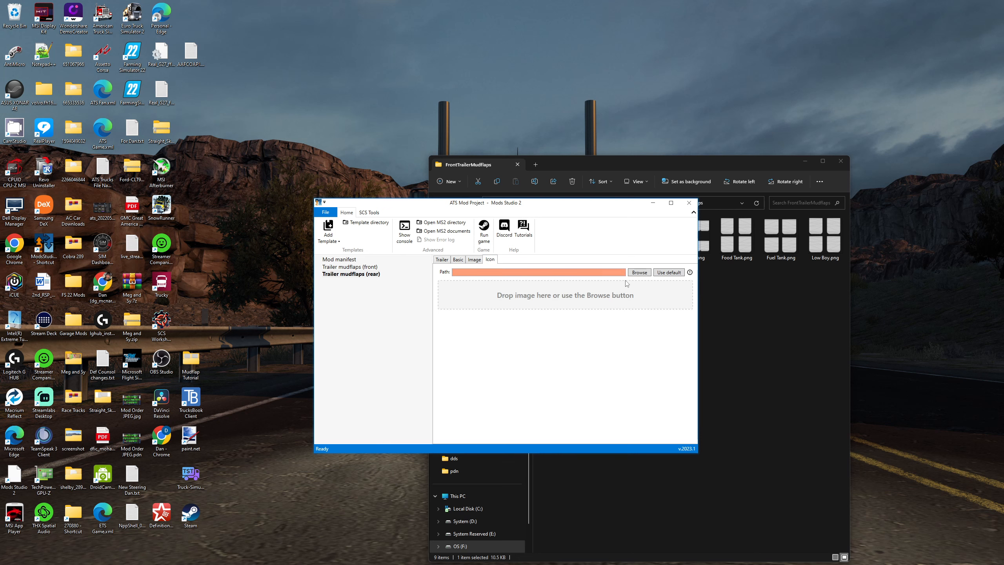
click(647, 274)
double_click(673, 271)
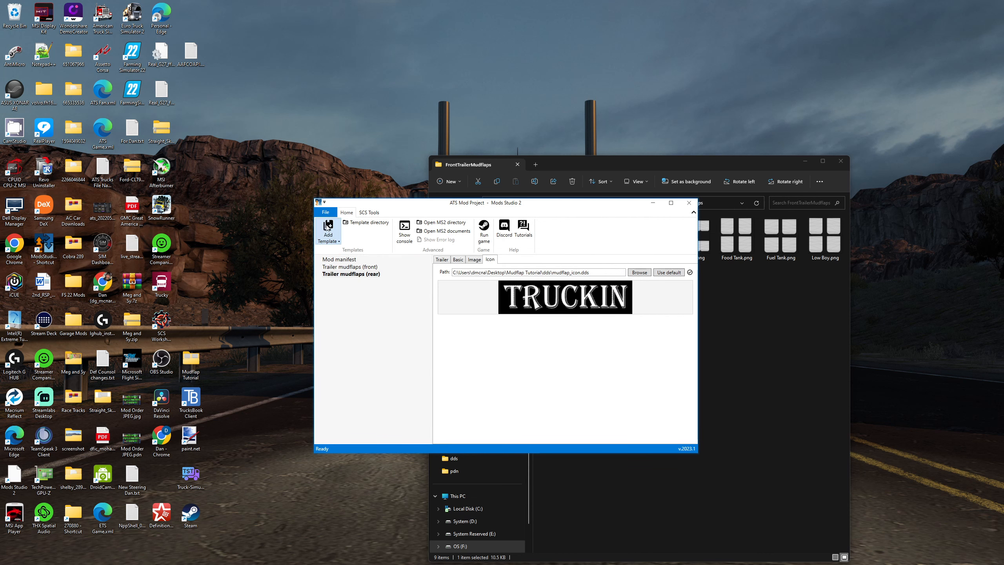
Add a second rear trailer mudflaps template to the project and assign it to the Low Boy - Jeep trailer.
click(329, 236)
click(350, 301)
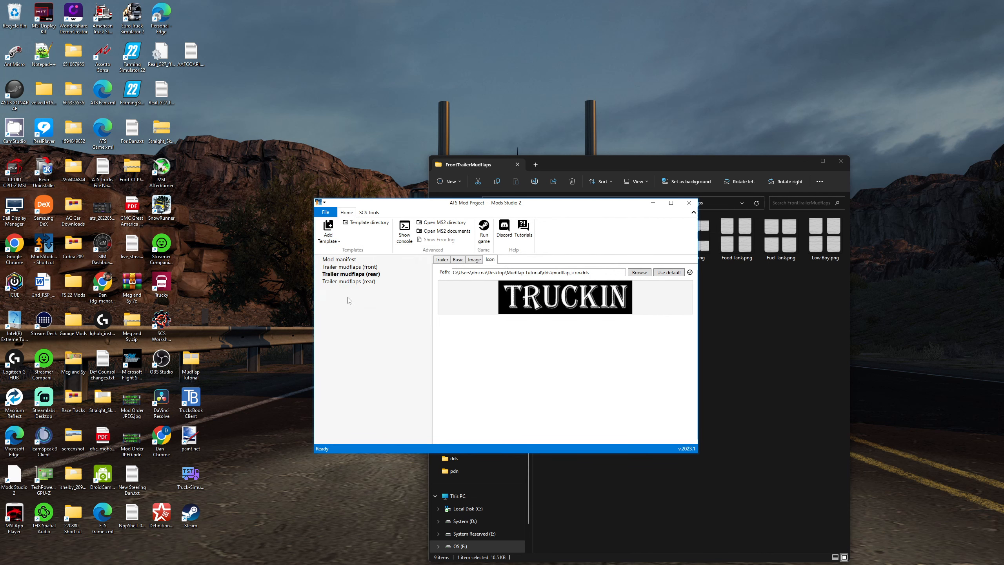
click(356, 282)
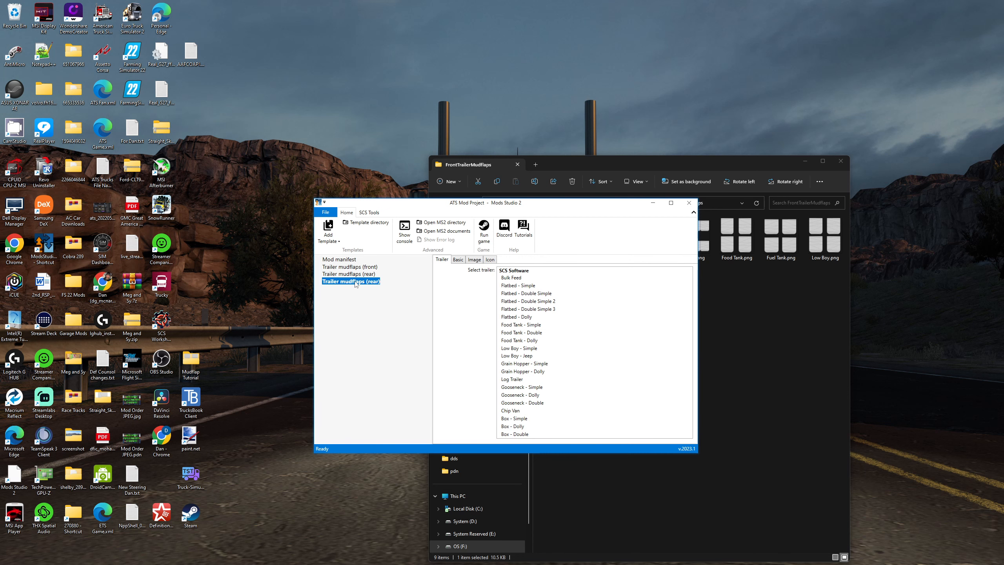
click(517, 356)
Load lb_jeep.dds as the new rear mudflap's image and reuse its file name, lb_jeep, as the internal name.
click(473, 261)
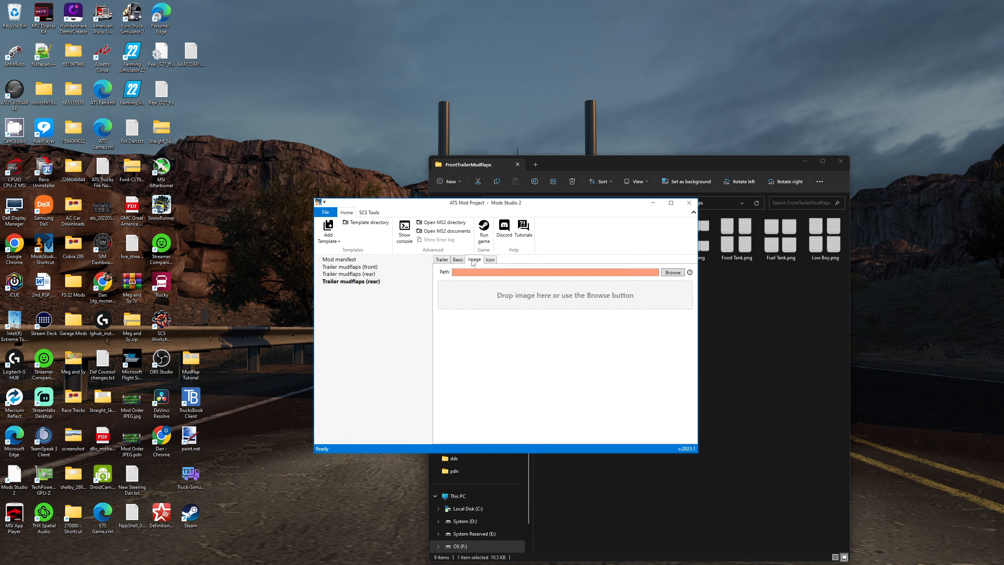
click(672, 273)
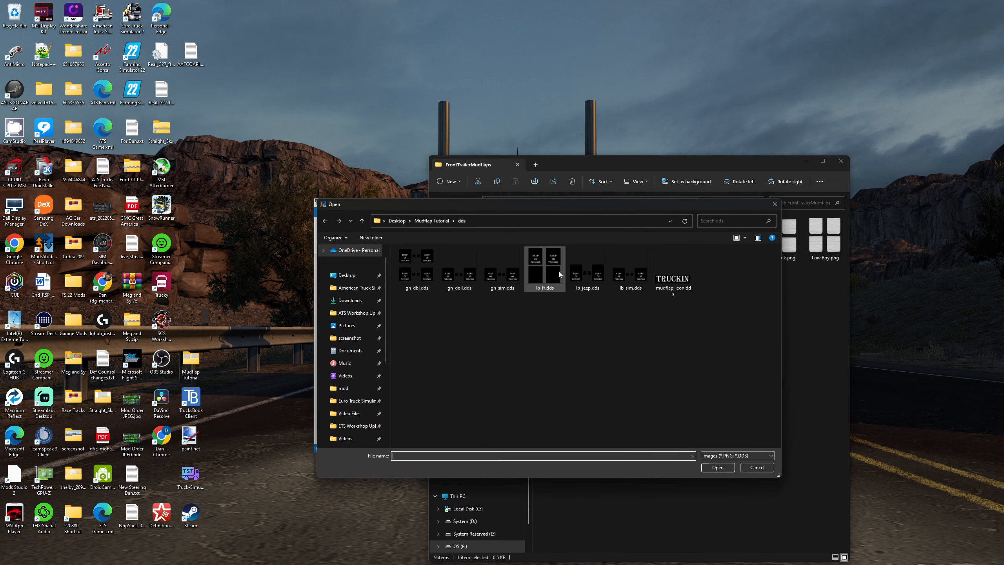
double_click(586, 274)
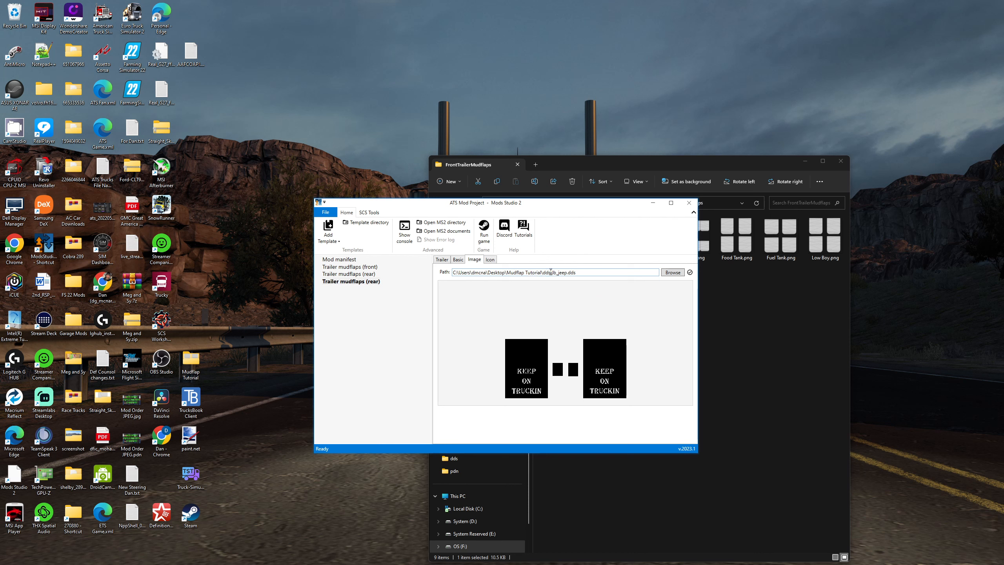
drag(551, 272, 567, 276)
key(ctrl+c)
click(460, 260)
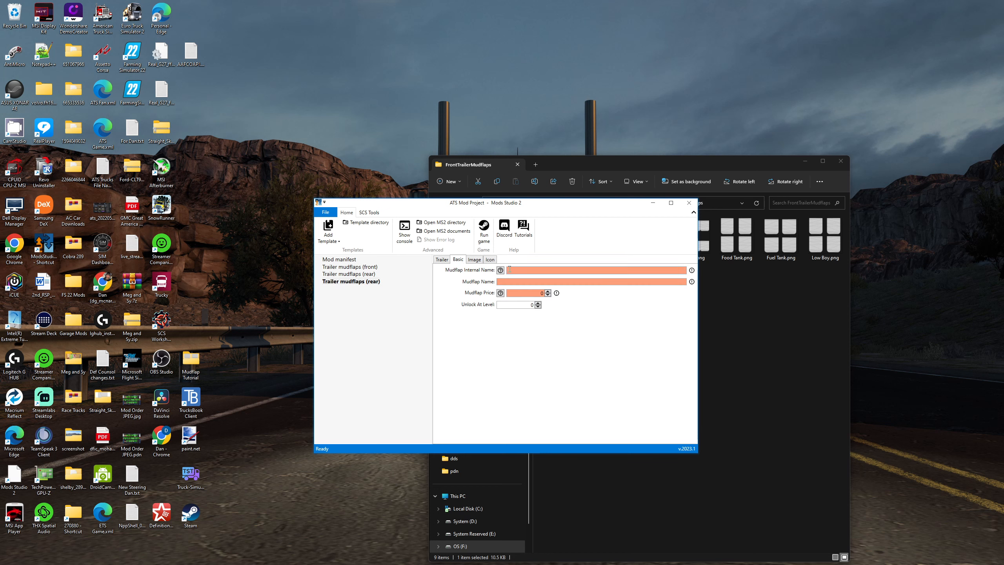
key(ctrl+v)
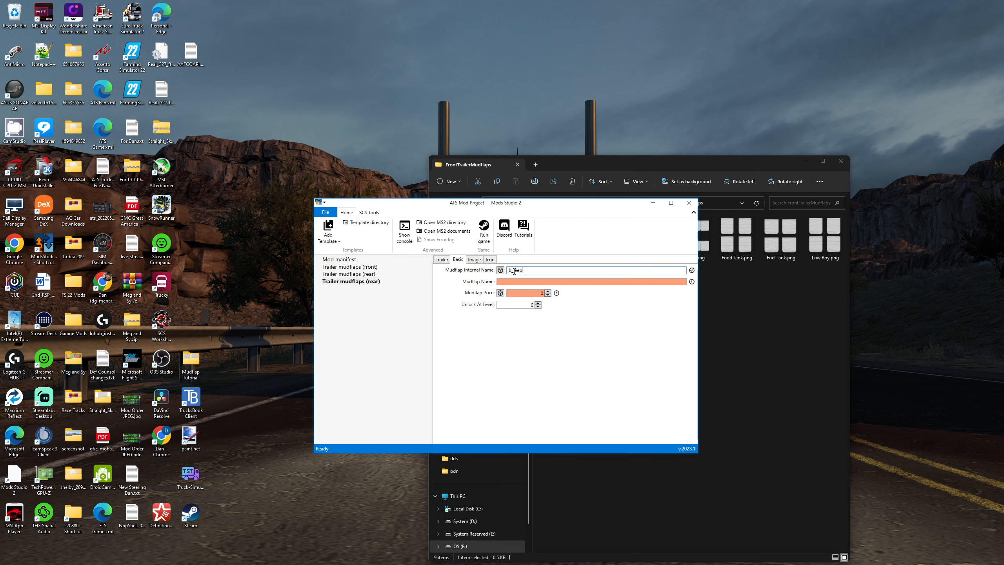
Name the lb_jeep mudflap "Lowboy Jeep" and set its price to 1.
click(534, 280)
text(Lowboy Jeep)
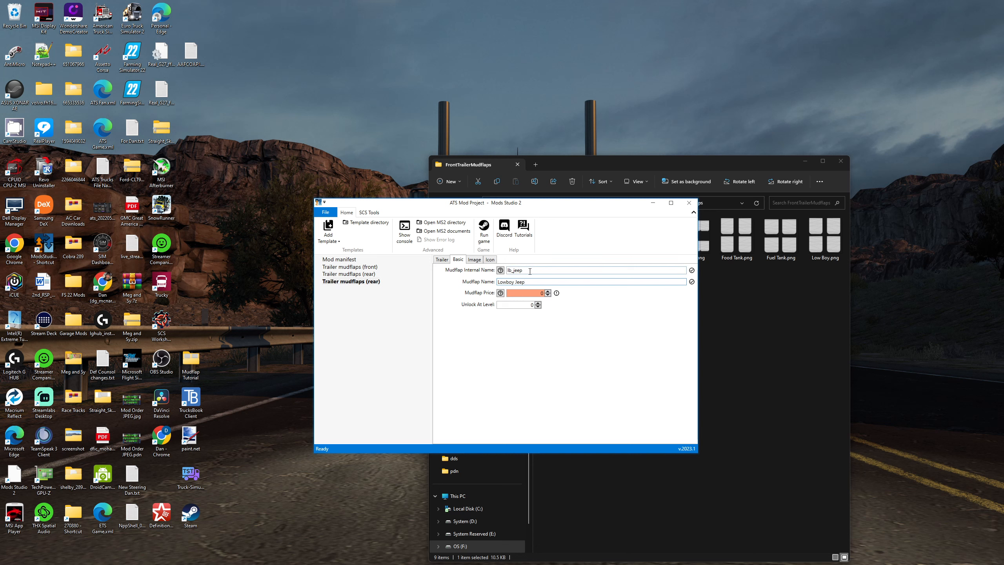
click(548, 291)
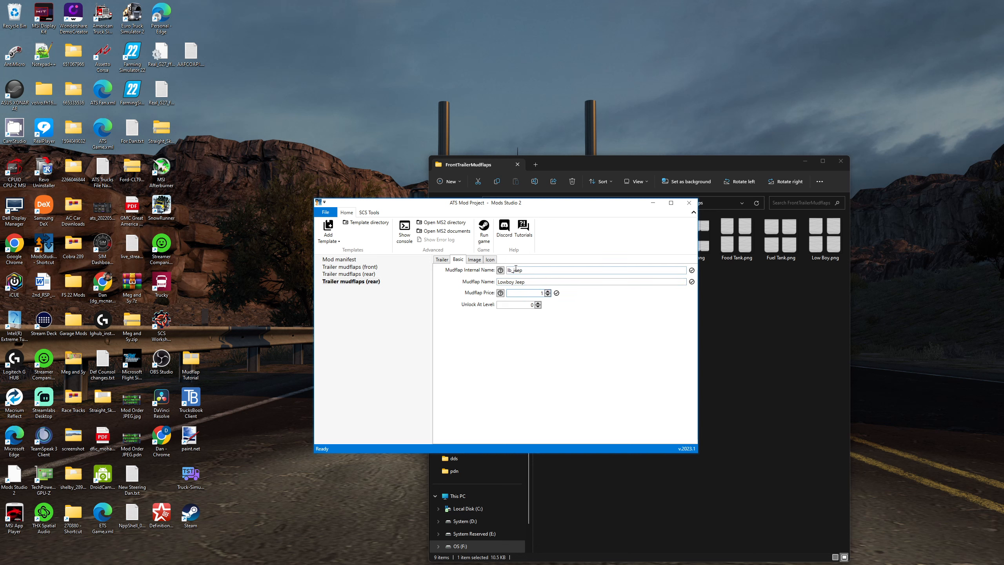
Set mudflap_icon.dds as the icon of the Lowboy Jeep mudflap.
click(490, 259)
click(639, 272)
double_click(663, 277)
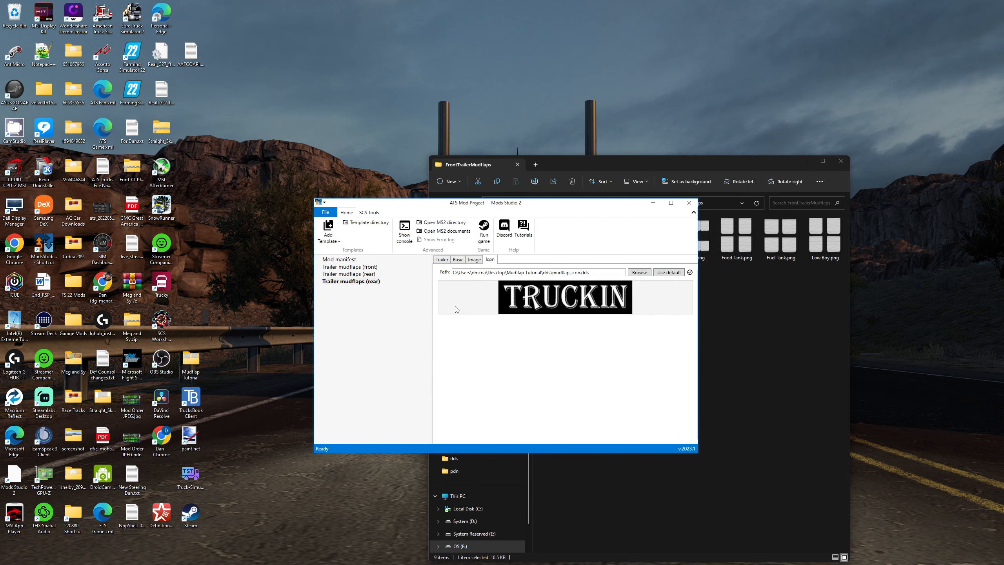
Add a third rear trailer mudflaps template and assign it to the Gooseneck - Simple trailer.
click(329, 231)
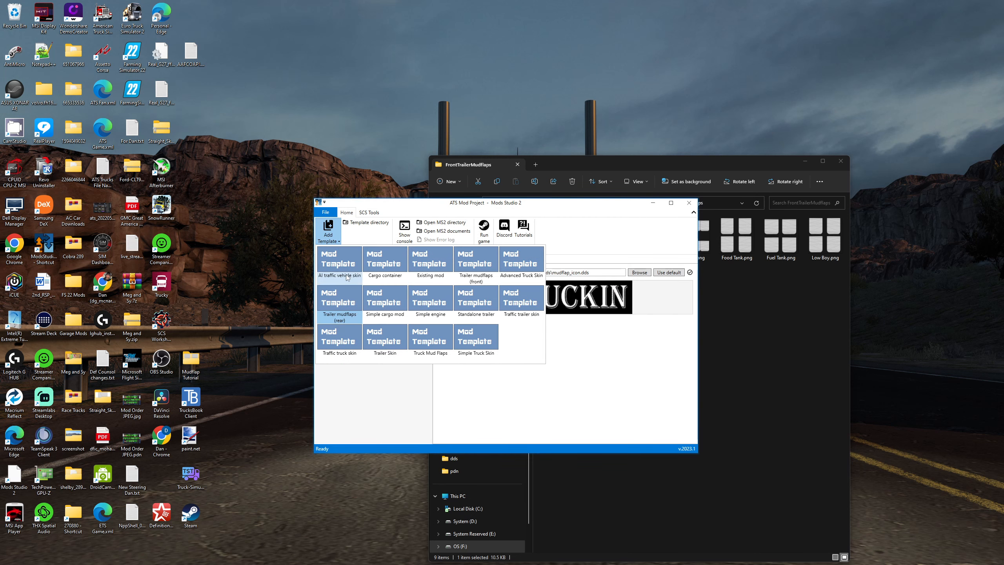
click(341, 304)
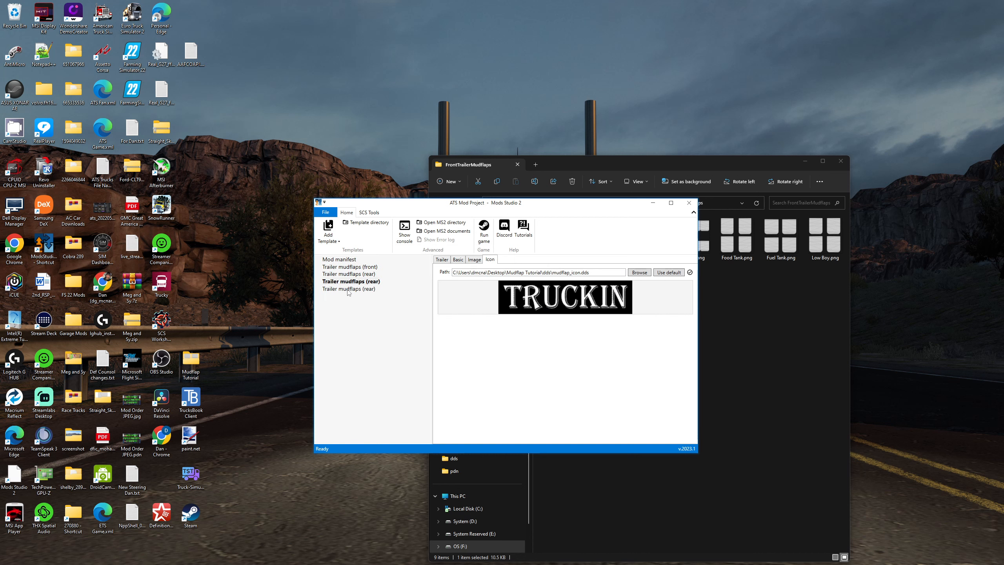
click(347, 289)
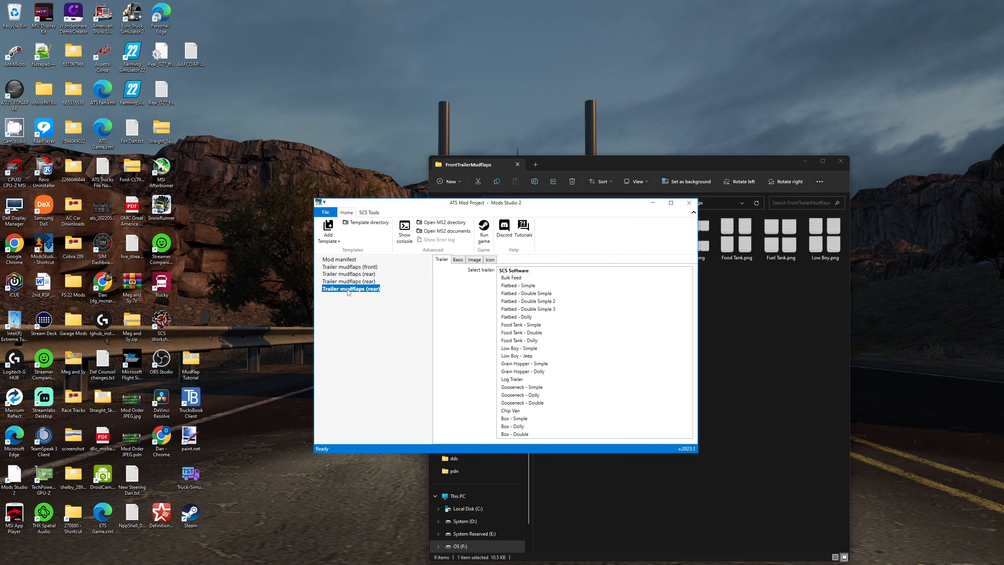
click(518, 389)
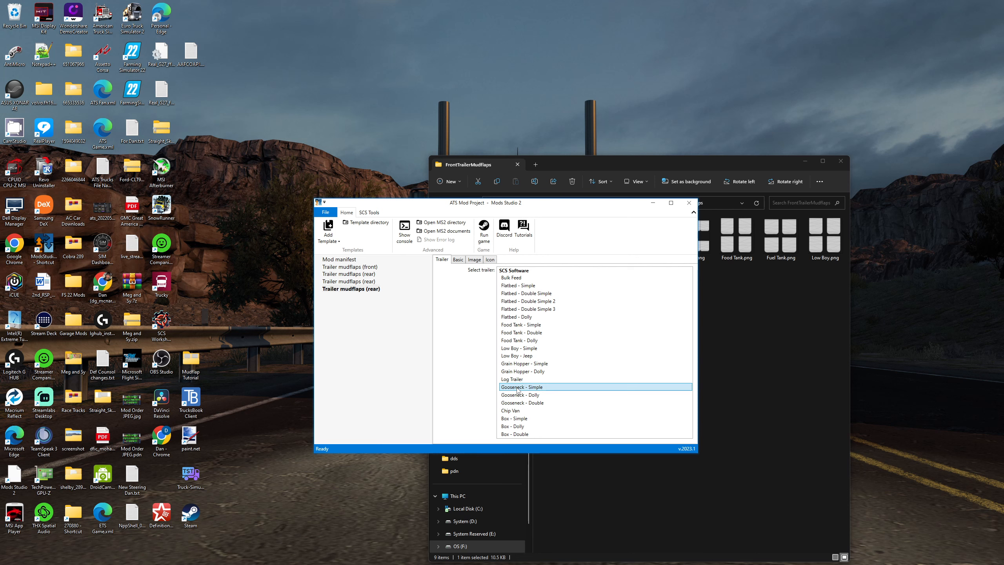
Load gn_sim.dds as the Gooseneck - Simple mudflap image and reuse its file name, gn_sim, as the internal name.
click(474, 261)
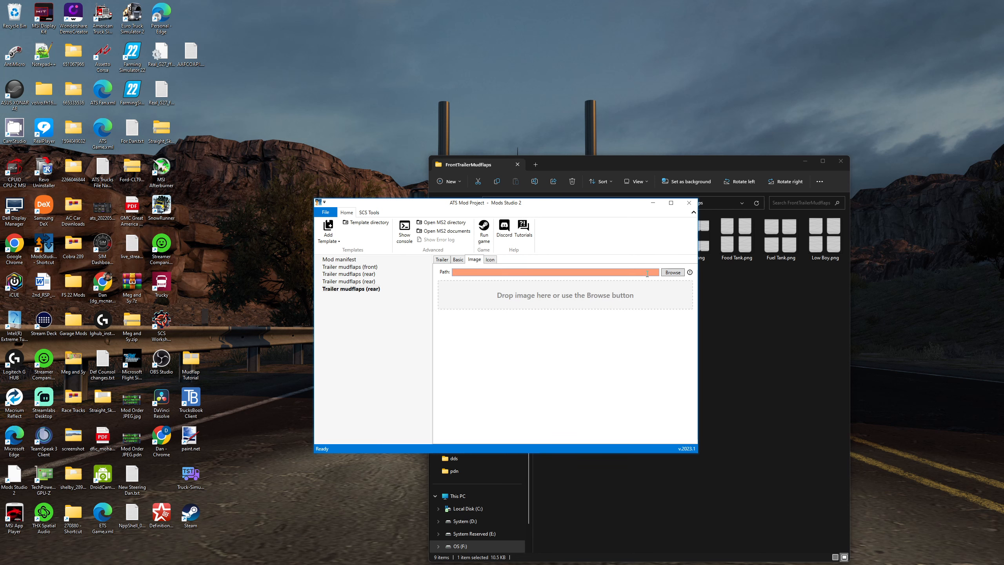
click(672, 272)
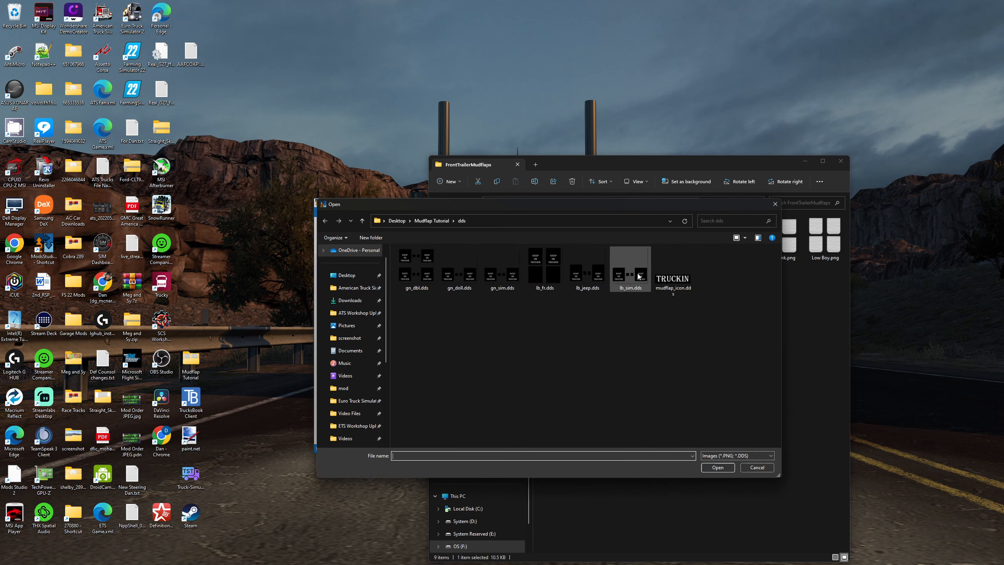
double_click(492, 276)
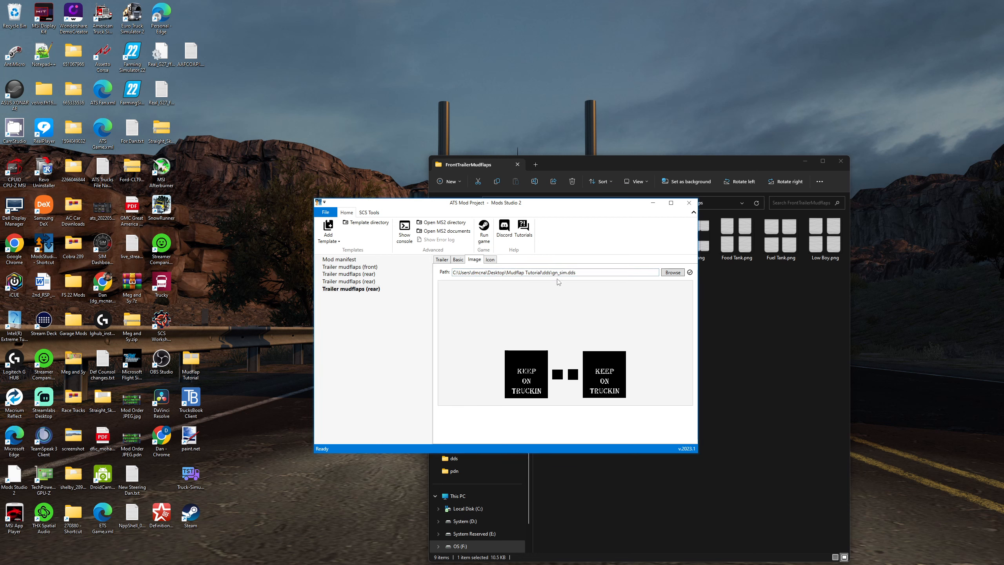
drag(552, 272, 566, 282)
key(ctrl+c)
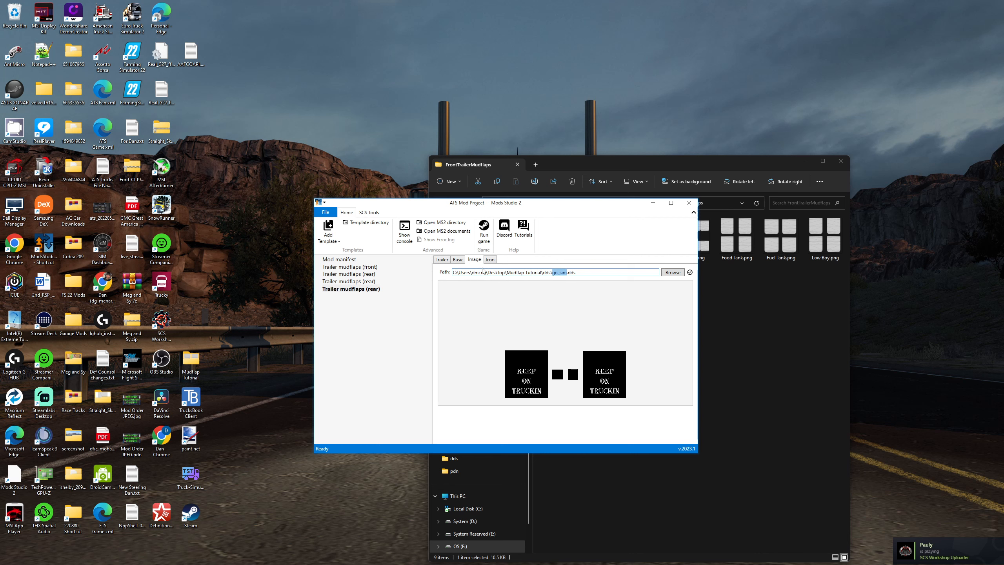
click(458, 260)
click(518, 269)
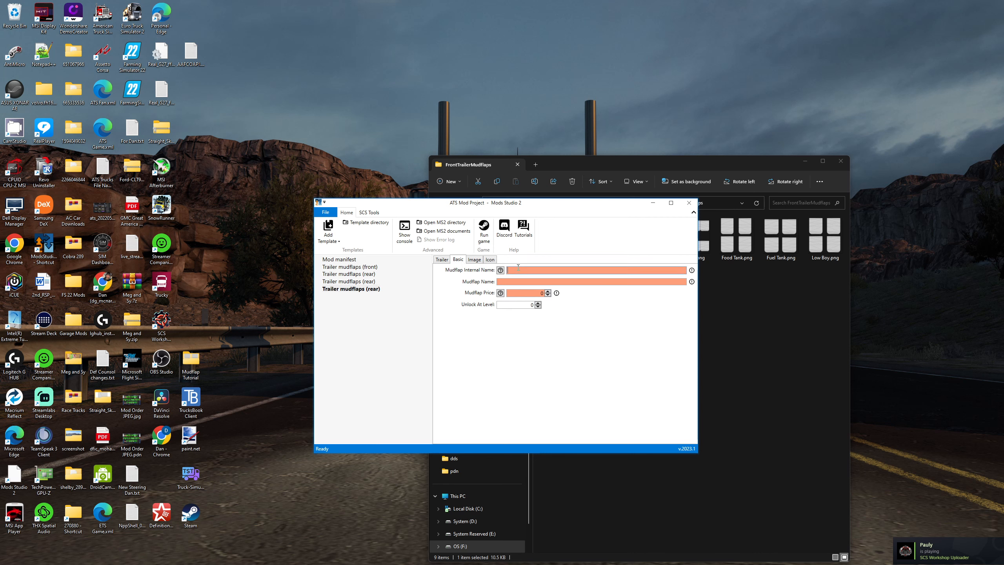
key(ctrl+v)
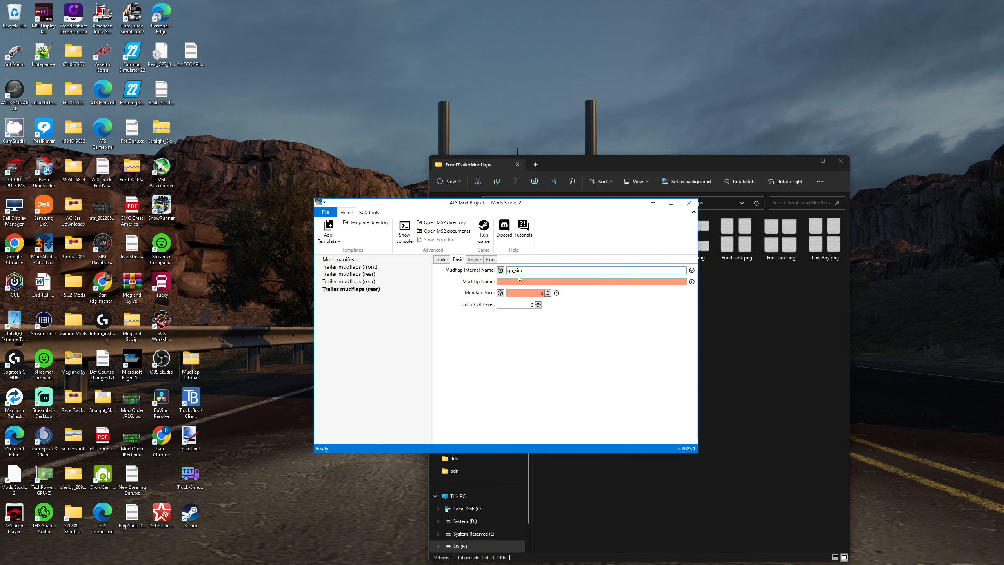
Name the gn_sim mudflap "GN Simple" and set its price to 1.
click(514, 281)
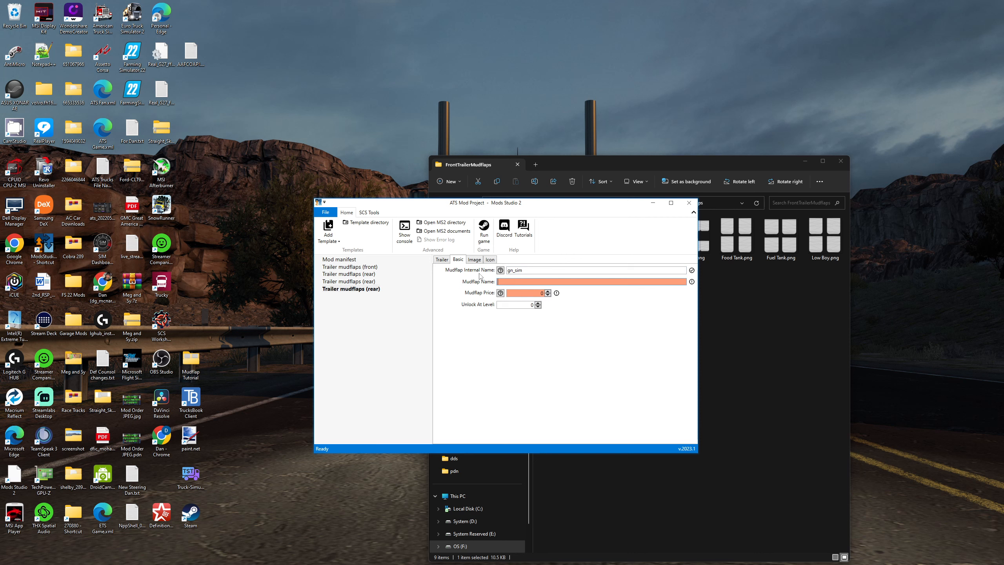
text(Low)
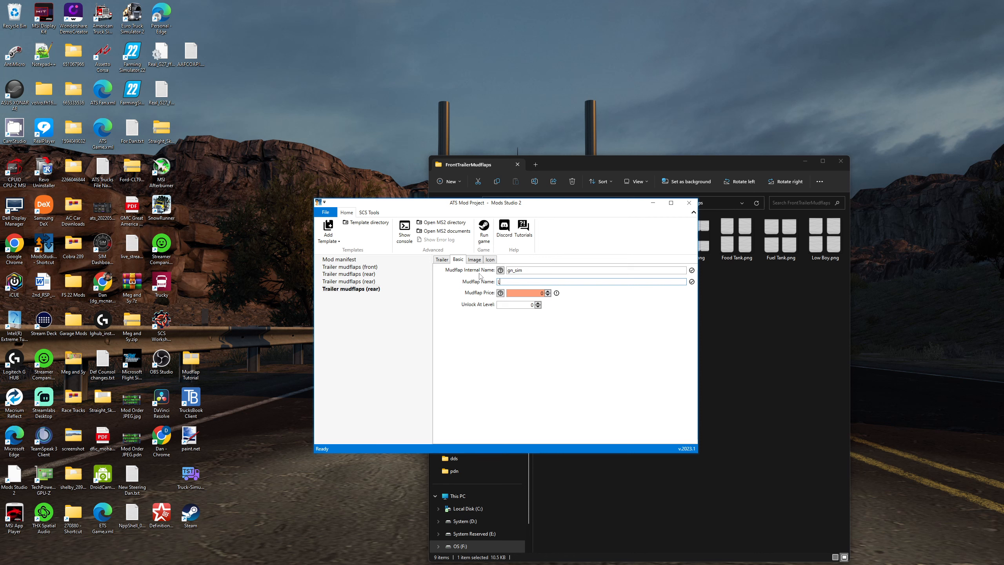
key(BackSpace)
text(G)
click(547, 291)
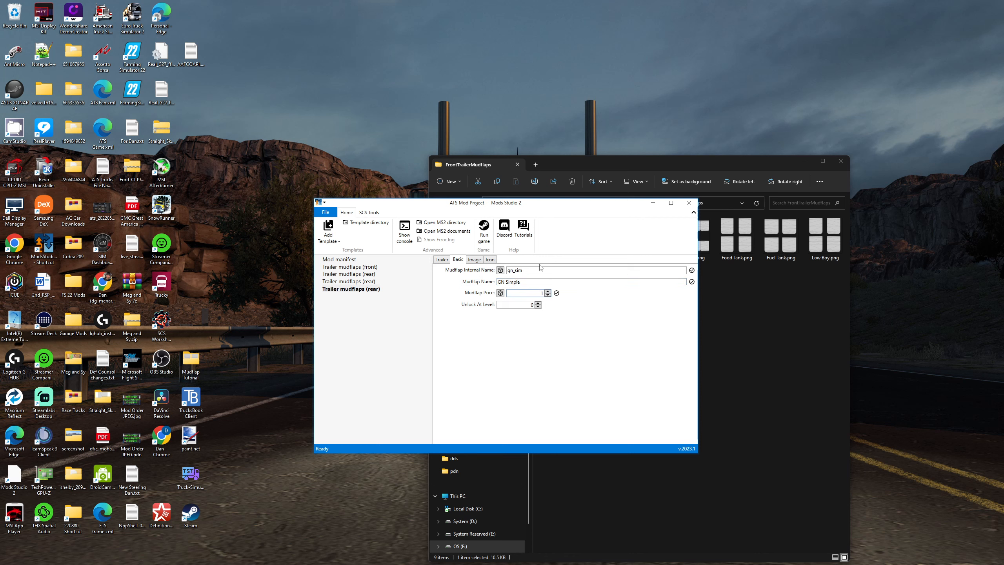
Set mudflap_icon.dds as the icon of the GN Simple mudflap.
click(490, 260)
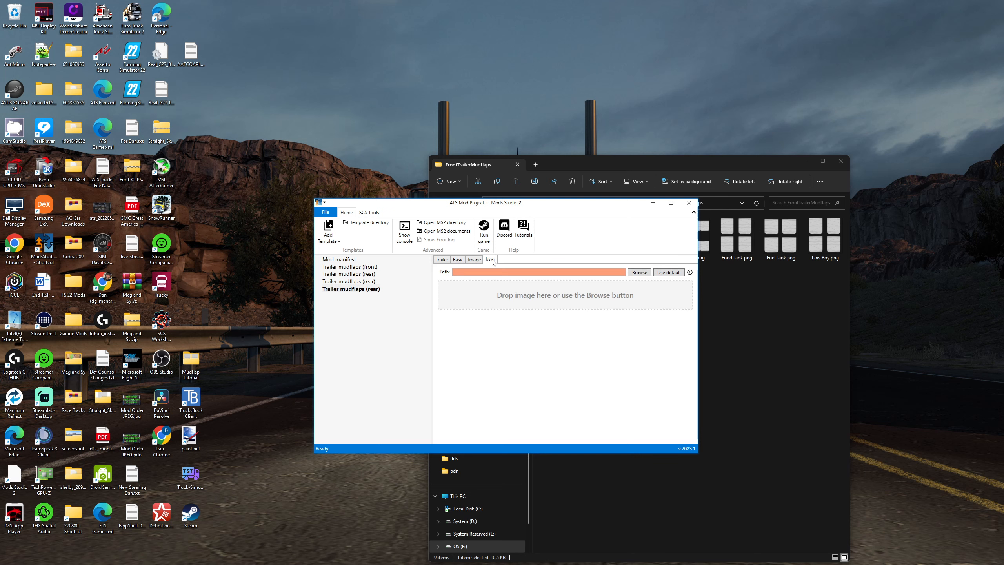
click(639, 272)
double_click(673, 284)
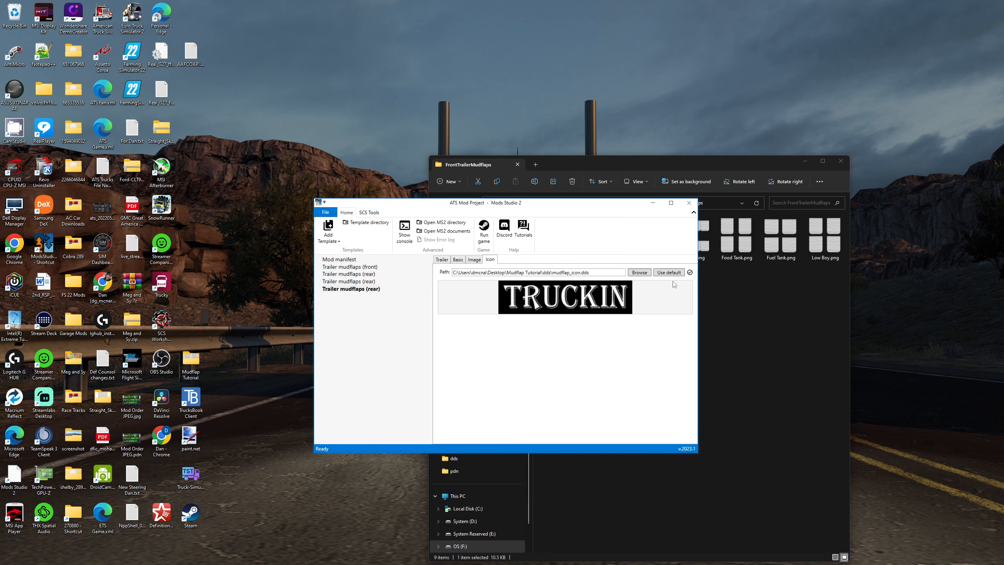
Add a fourth rear trailer mudflaps template to the project.
click(329, 226)
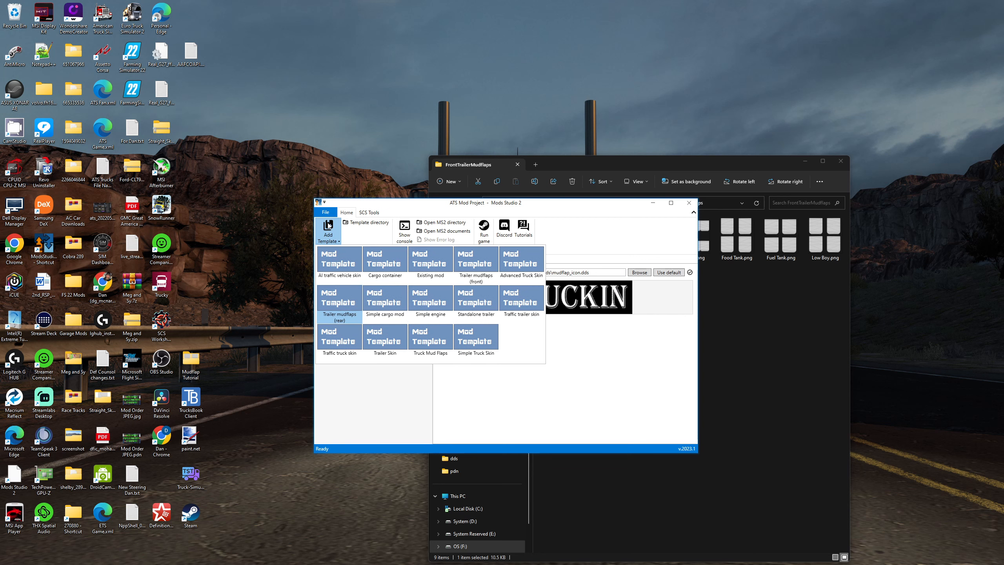
click(343, 296)
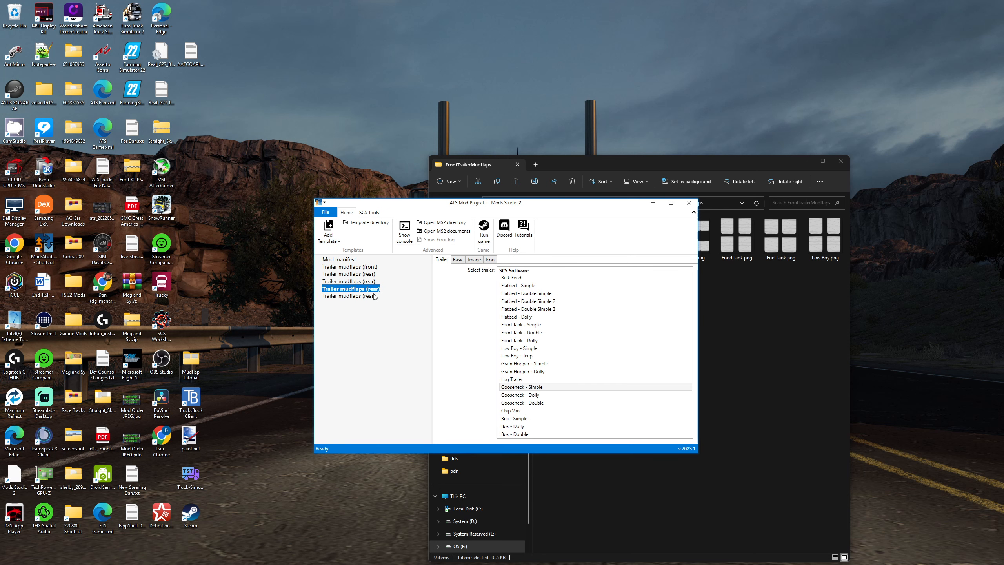
Assign the third rear mudflaps template to Gooseneck - Dolly and load gn_doll.dds as its image.
click(533, 396)
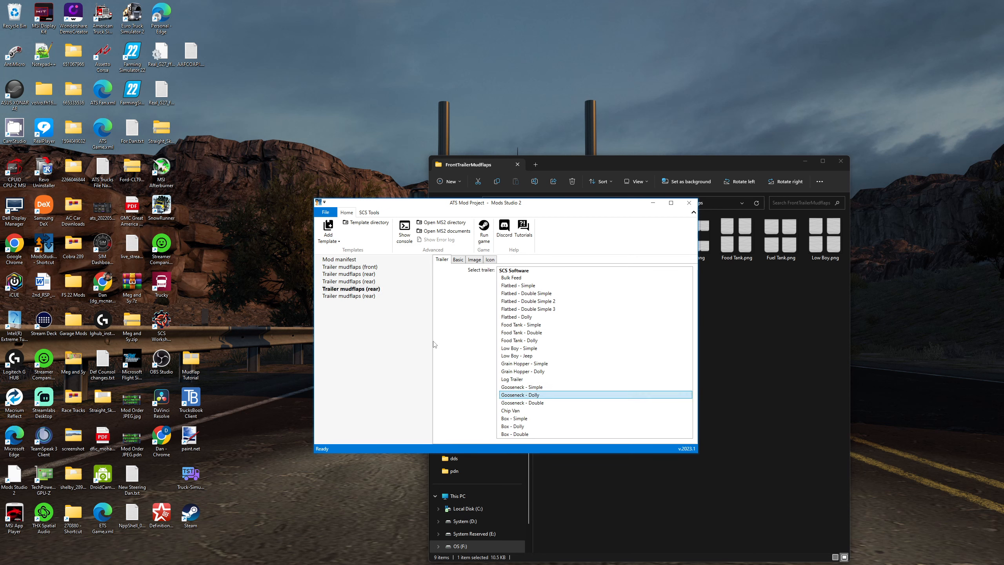
click(472, 259)
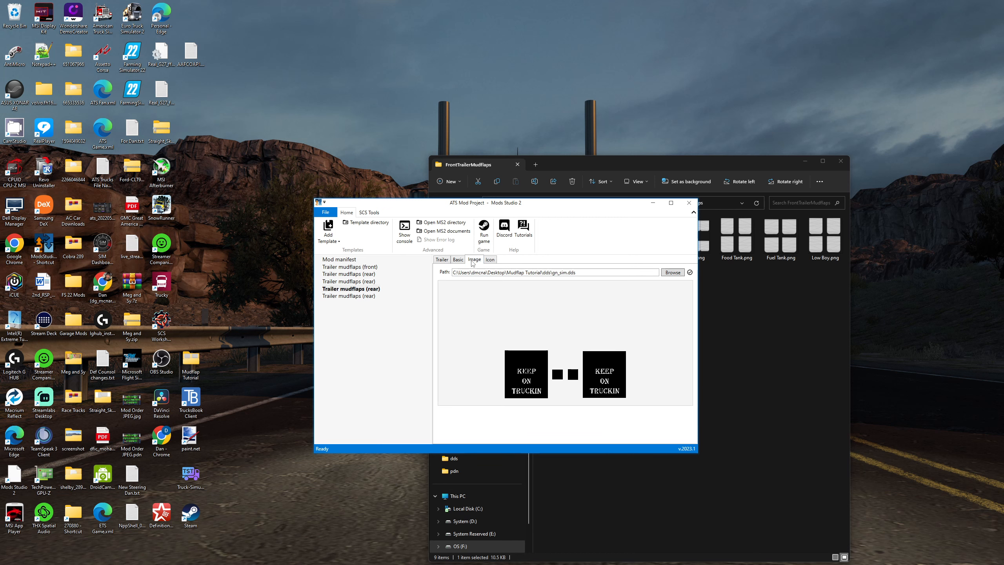
click(672, 272)
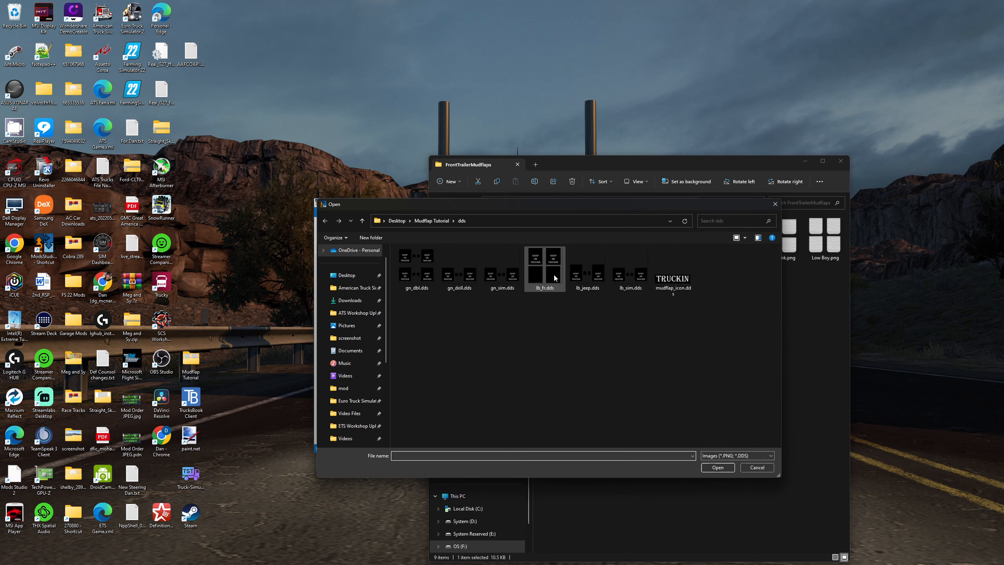
double_click(519, 281)
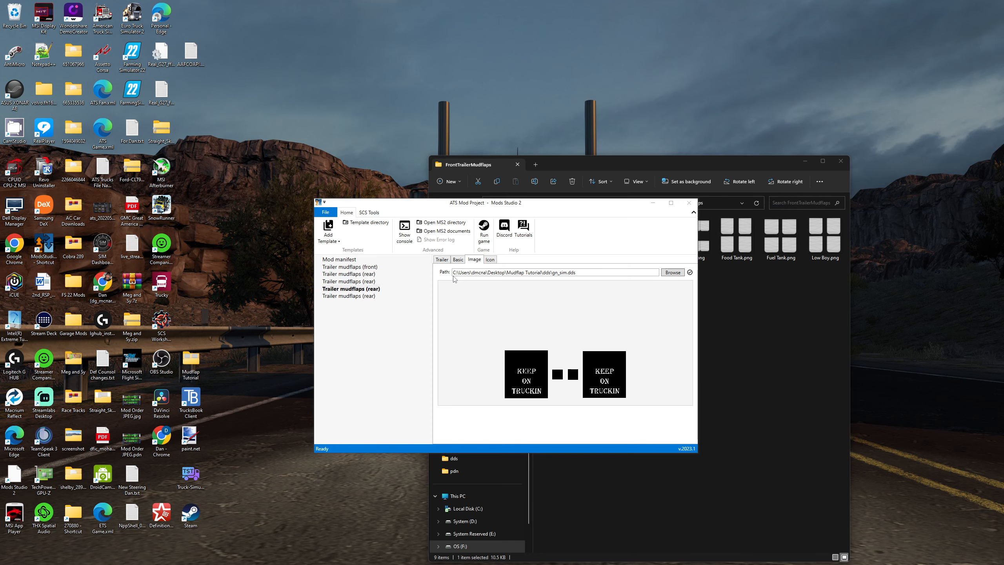
drag(553, 273, 566, 273)
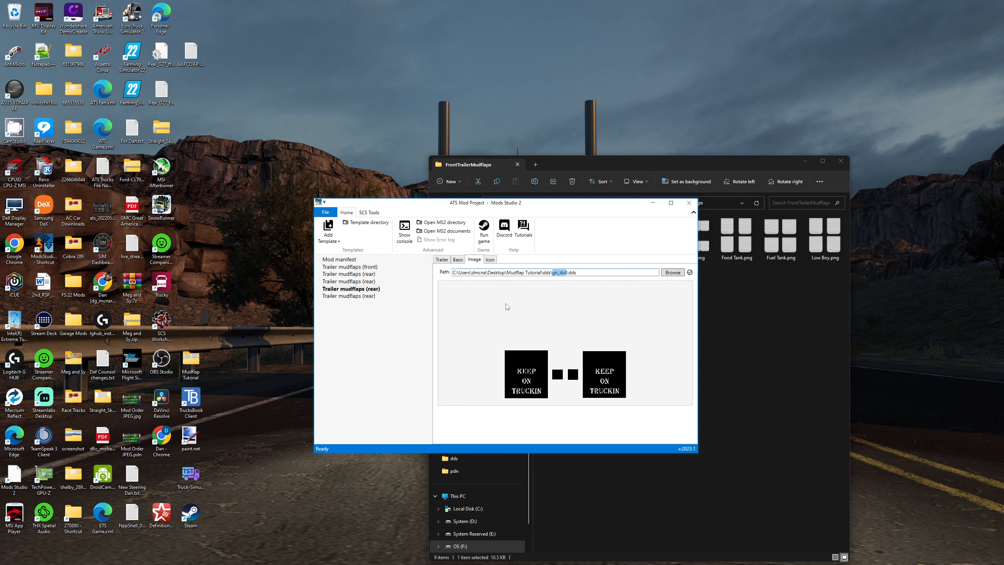
Check the trailer assignments of the rear mudflaps templates and set the third one back to Gooseneck - Simple.
click(353, 297)
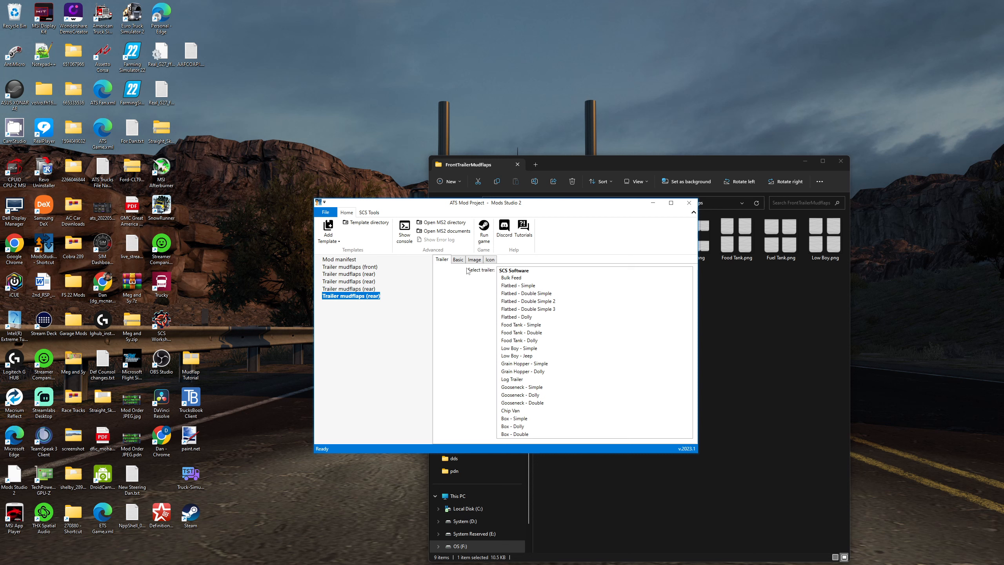
click(371, 290)
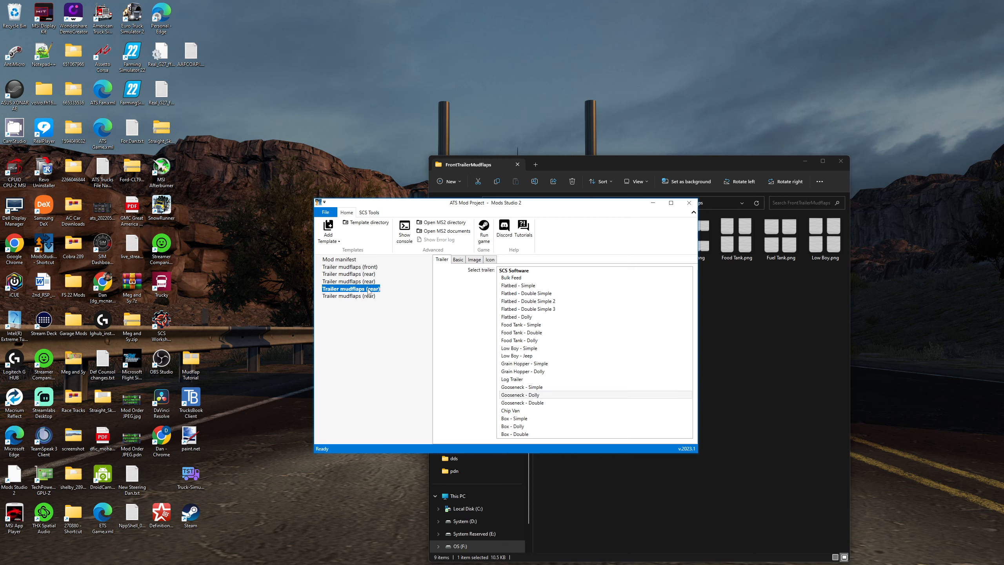
click(536, 395)
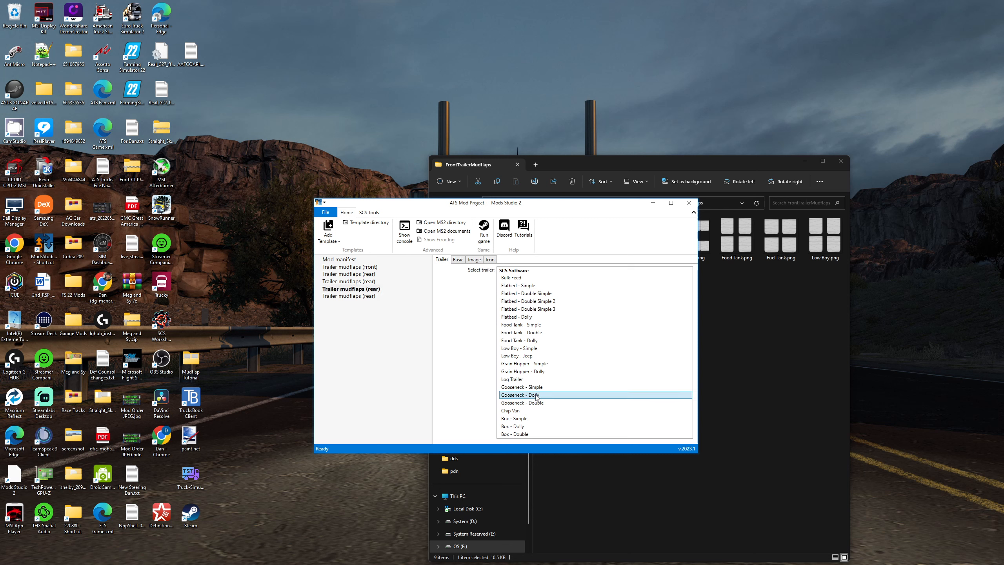
click(367, 274)
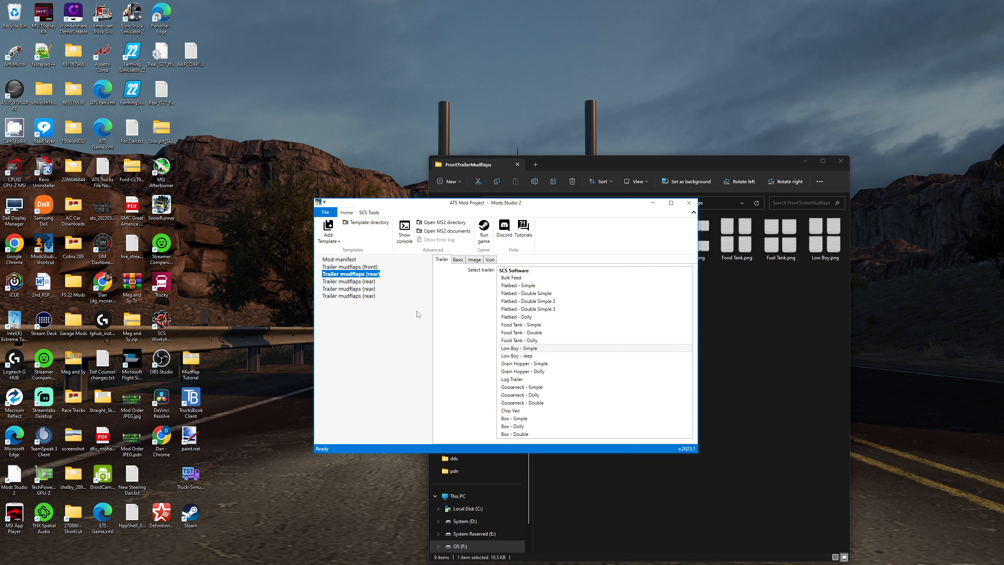
click(358, 282)
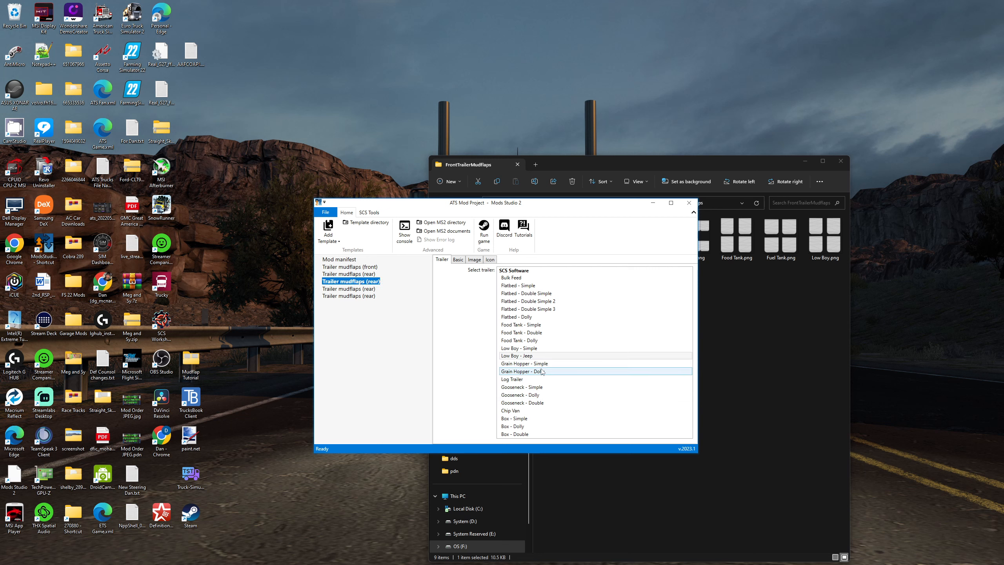
click(369, 290)
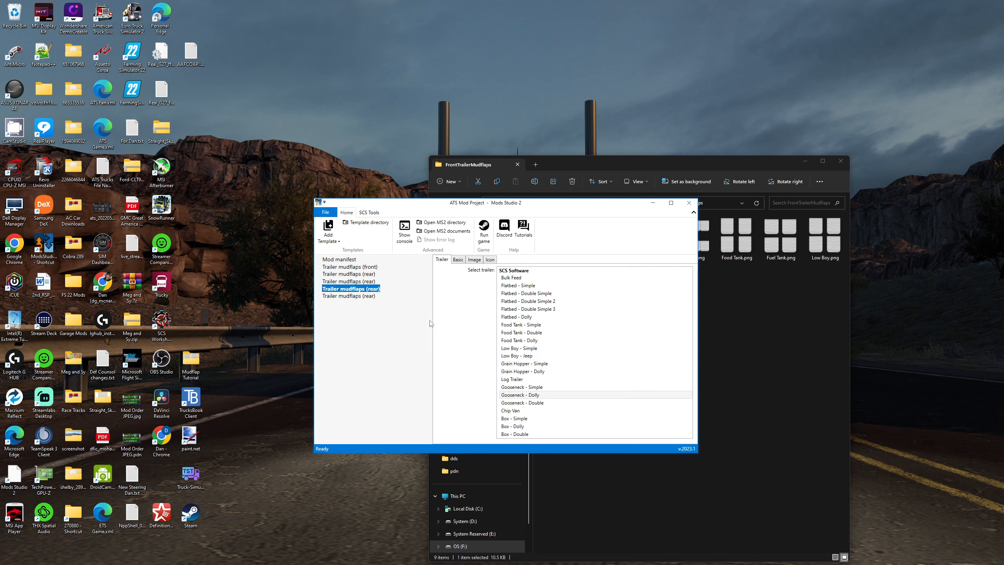
click(539, 388)
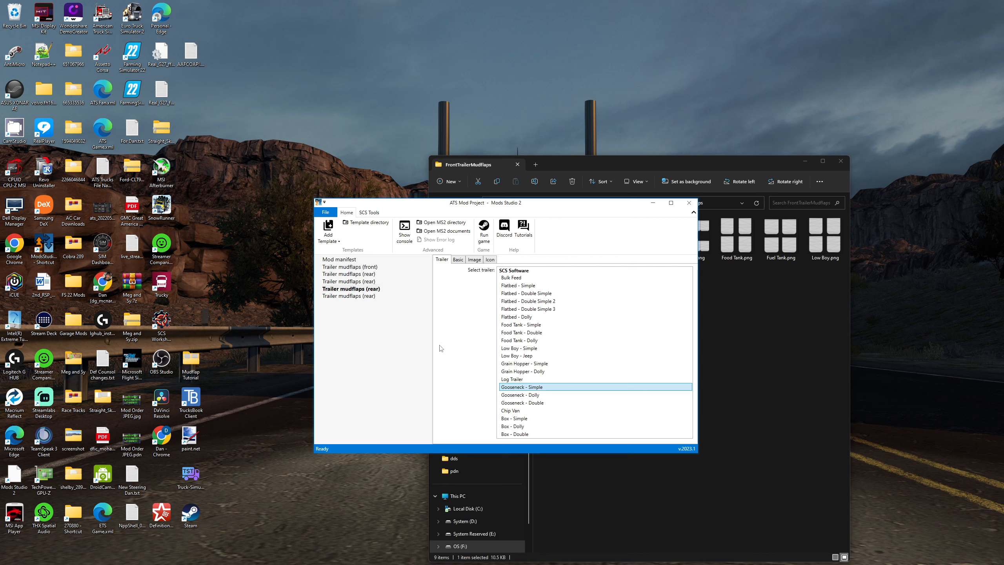
click(459, 260)
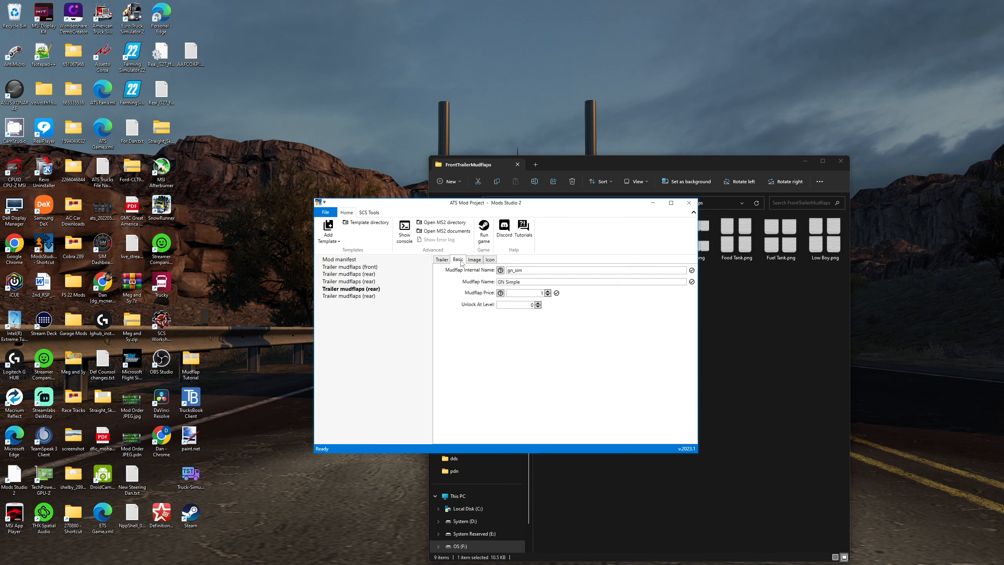
Assign the fourth rear mudflaps template to Gooseneck - Dolly and load gn_doll.dds as its image.
click(364, 296)
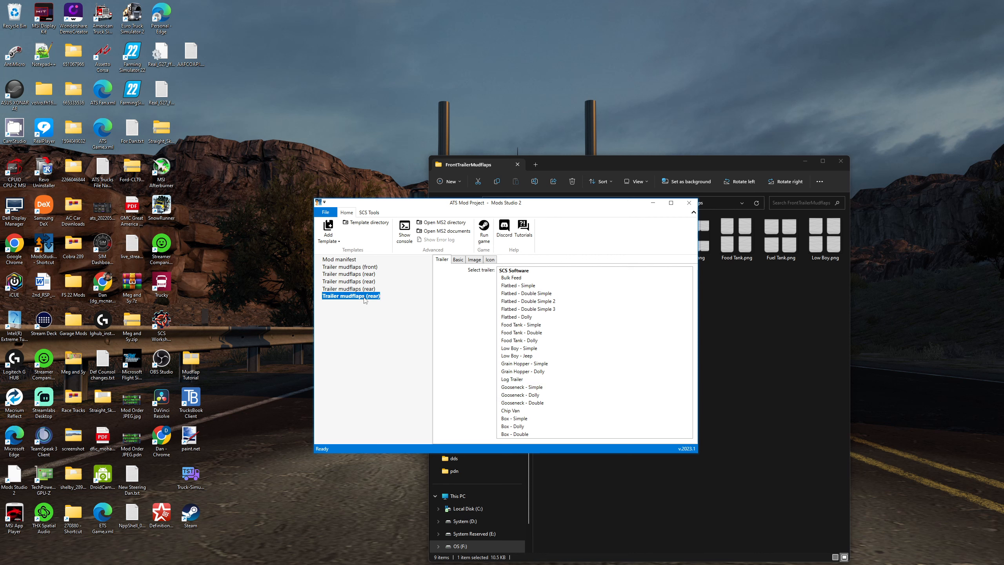
click(529, 395)
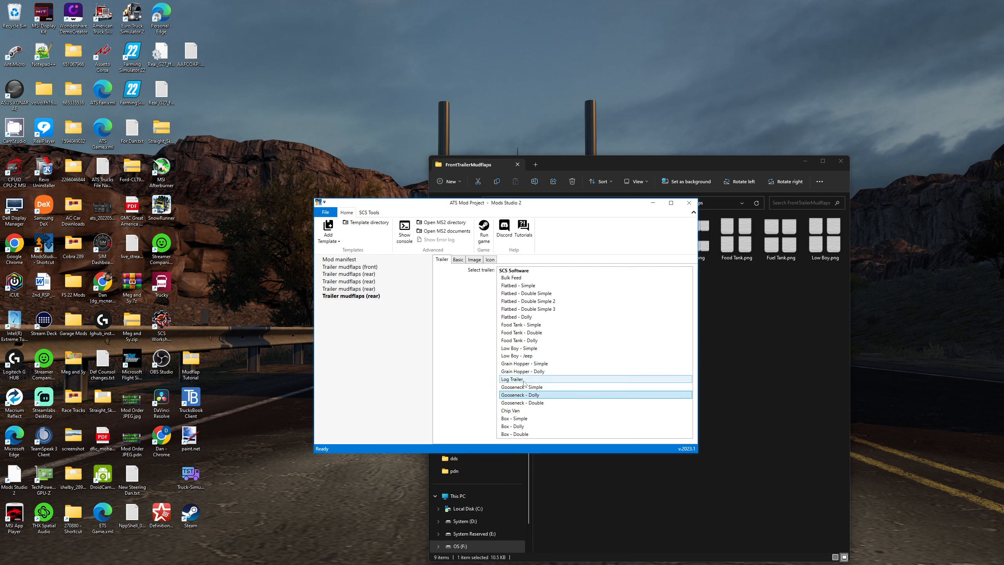
click(474, 260)
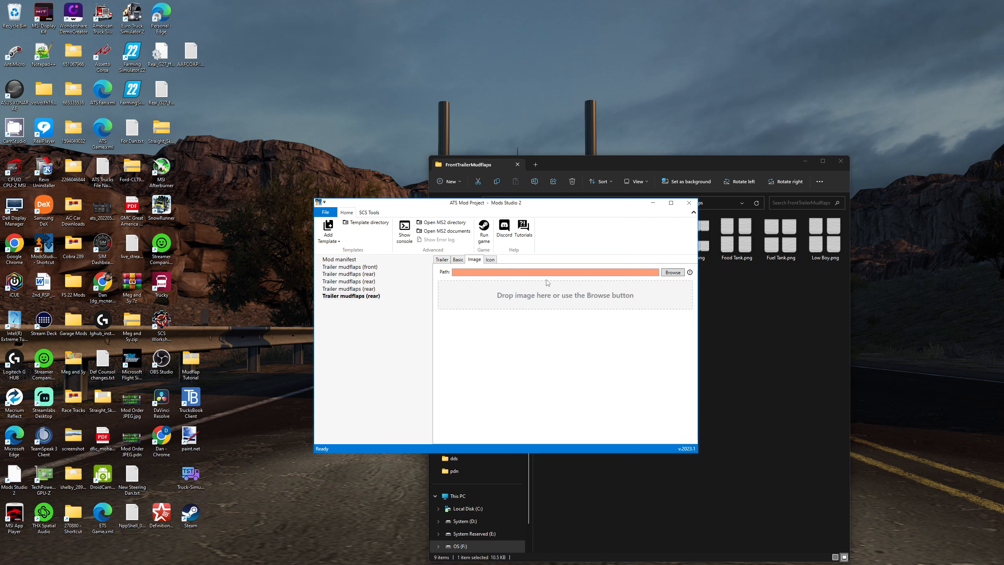
click(673, 273)
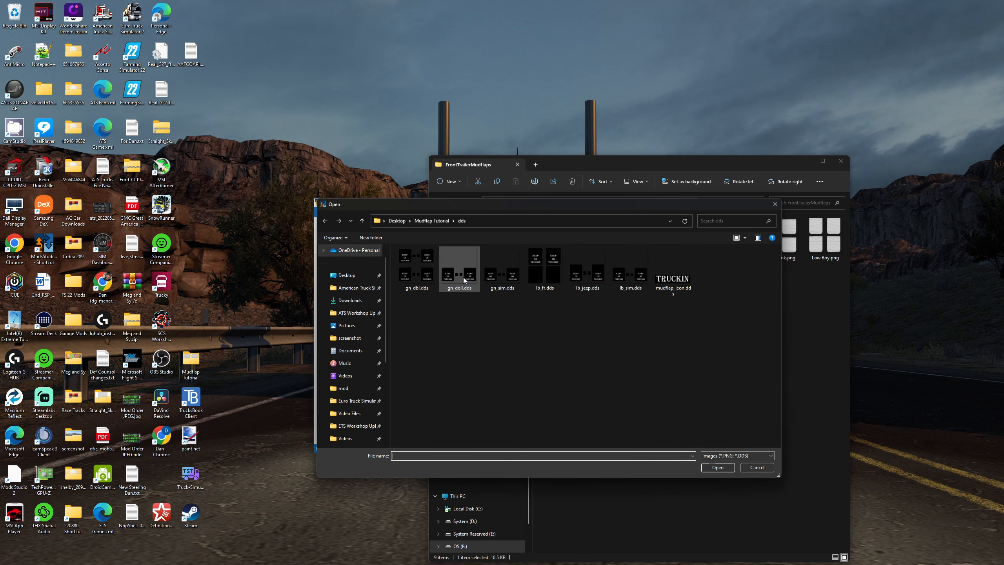
double_click(459, 273)
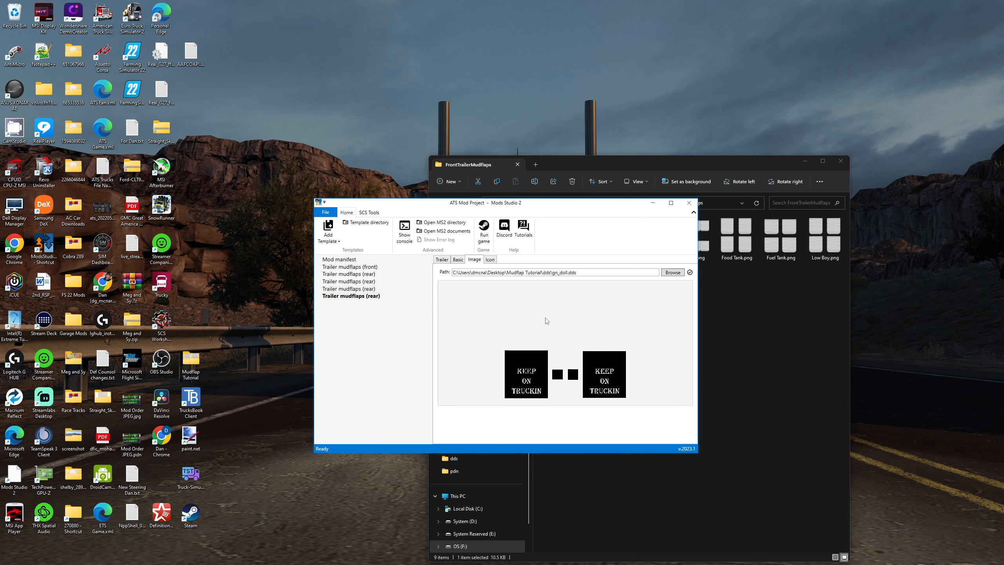
Replace the image of the third rear mudflaps template, GN Simple, with gn_sim.dds.
click(361, 289)
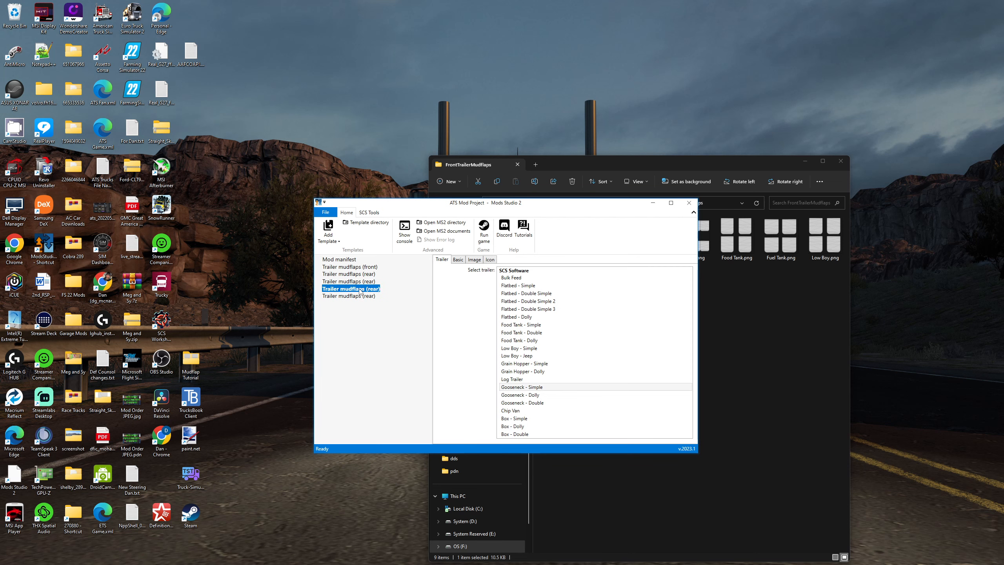
click(475, 259)
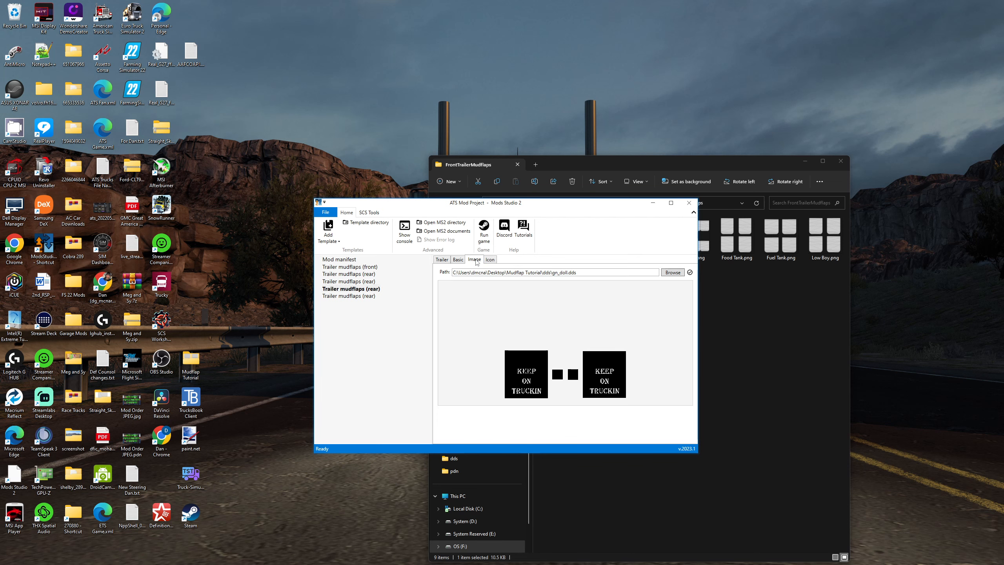
click(680, 272)
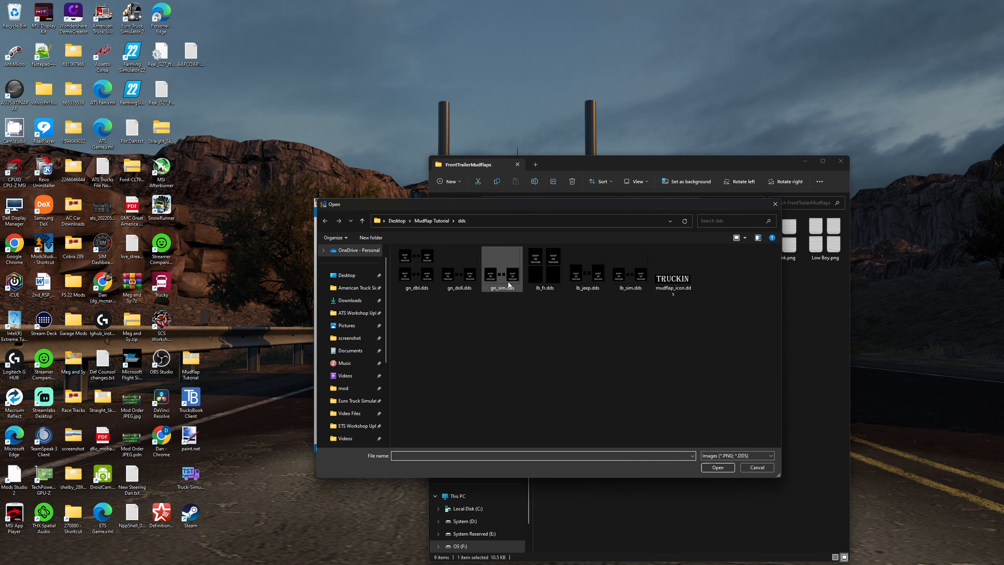
double_click(502, 269)
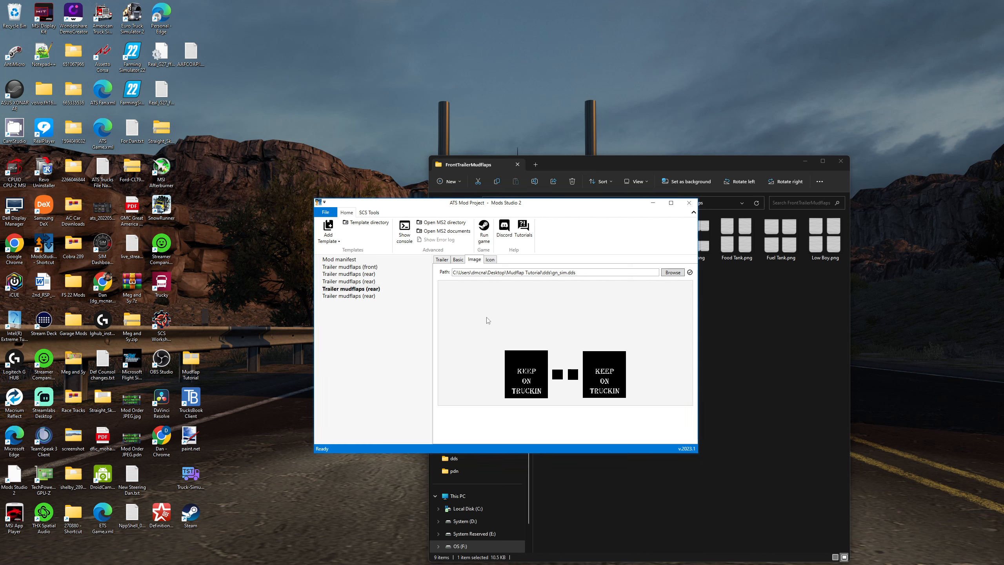
Reuse the image file name gn_doll as the internal name of the Gooseneck - Dolly mudflap.
click(369, 296)
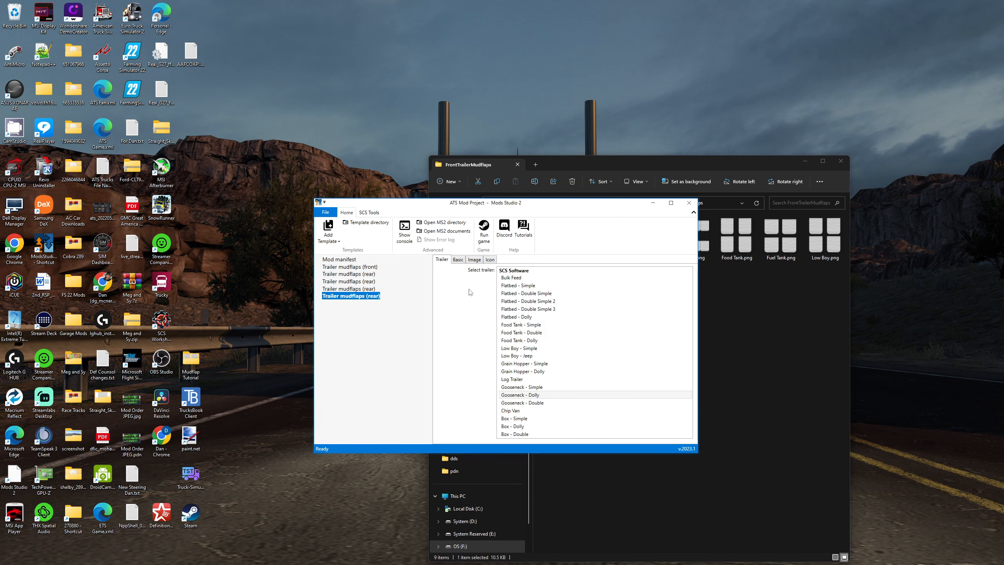
click(474, 260)
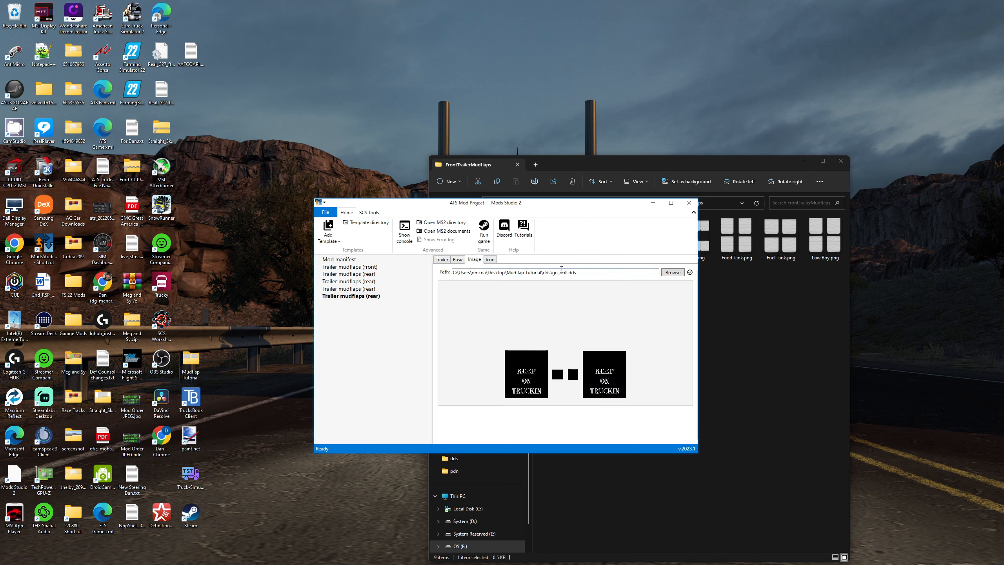
drag(552, 274, 567, 274)
key(ctrl+c)
click(457, 260)
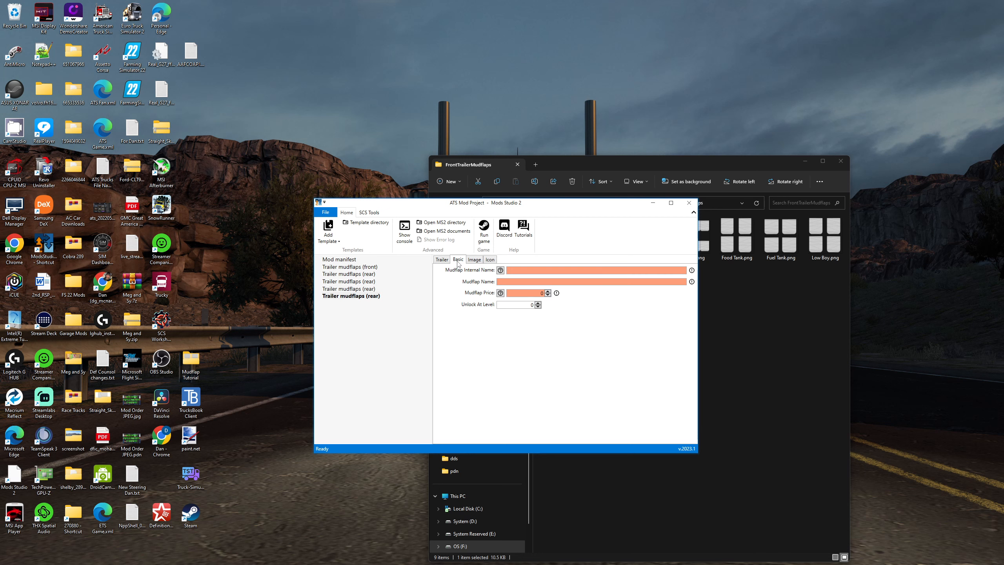
click(526, 270)
key(ctrl+v)
Name the gn_doll mudflap "GN Dolly" and set its price to 1.
click(526, 281)
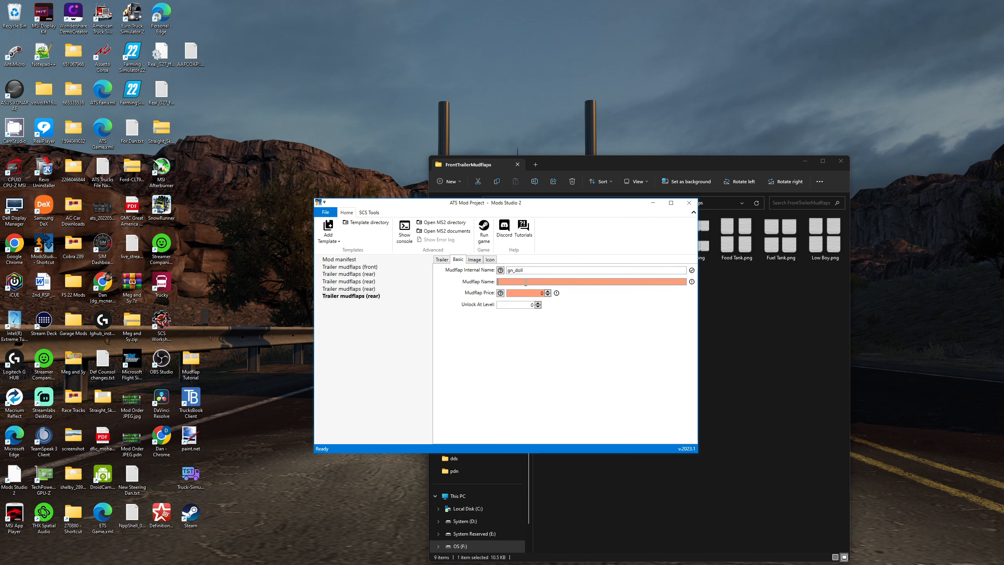
text(GN Dolly)
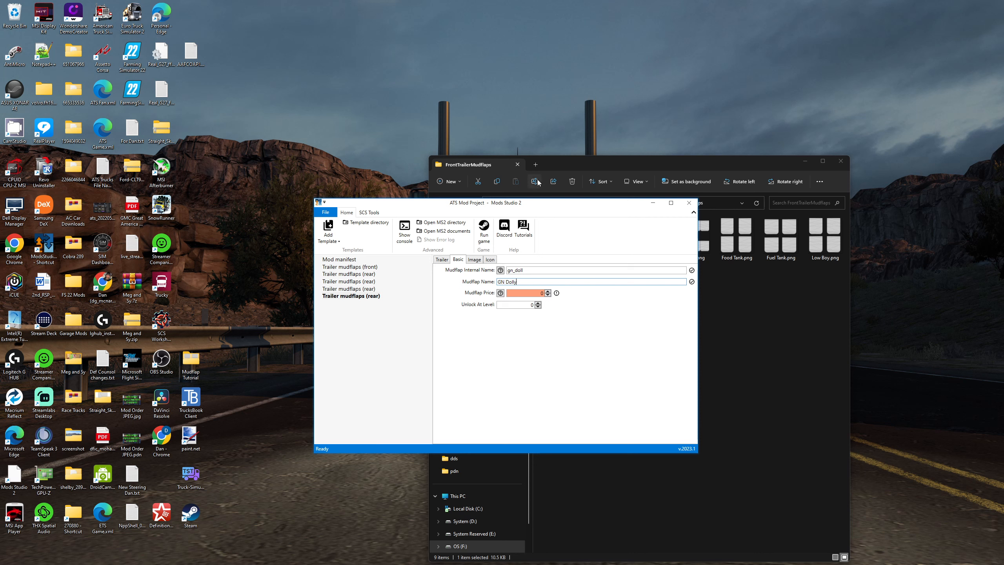
click(548, 292)
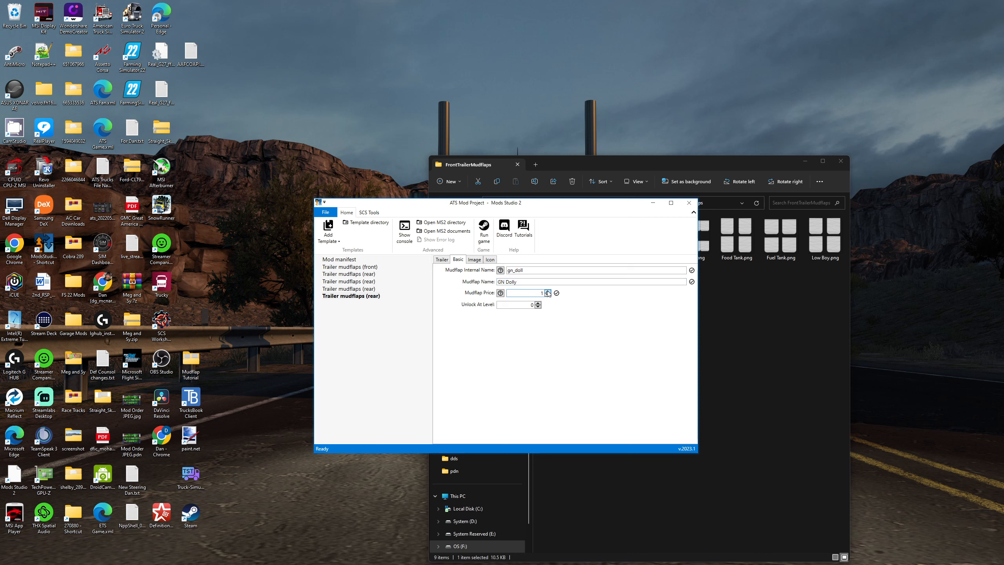
Set mudflap_icon.dds as the icon of the GN Dolly mudflap.
click(490, 261)
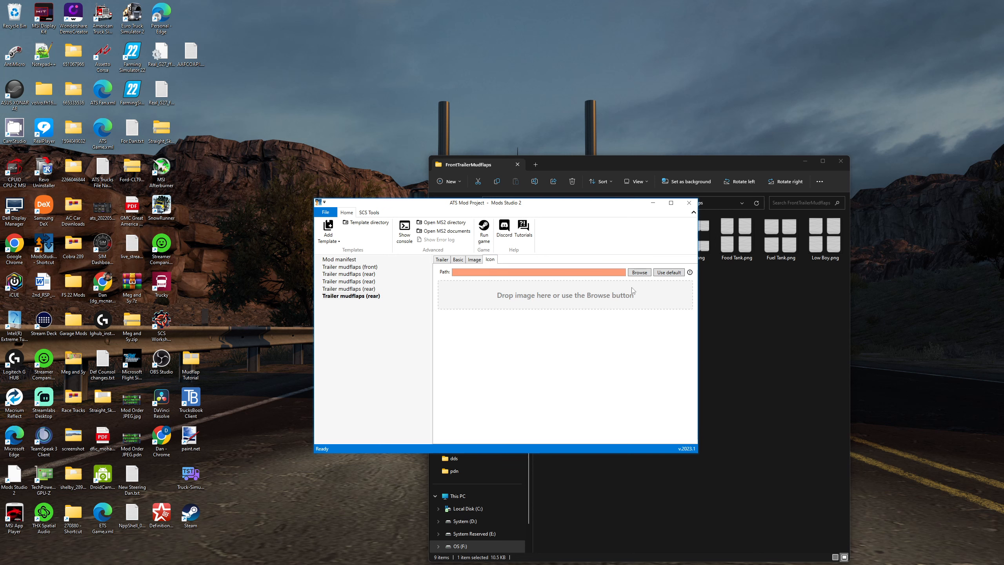
click(646, 273)
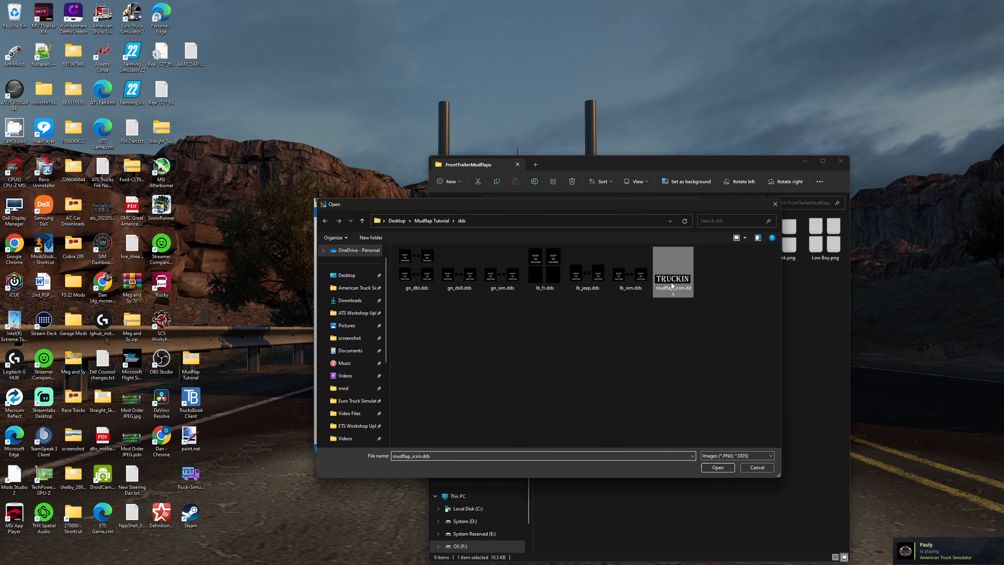
double_click(672, 269)
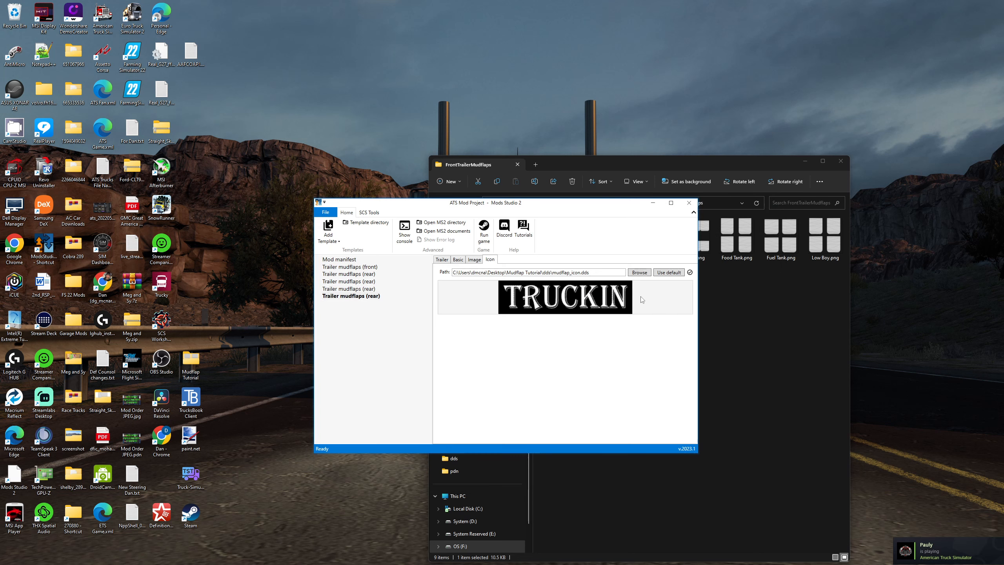
Add a fifth rear trailer mudflaps template and assign it to the Gooseneck - Double trailer.
click(328, 230)
click(335, 318)
click(347, 304)
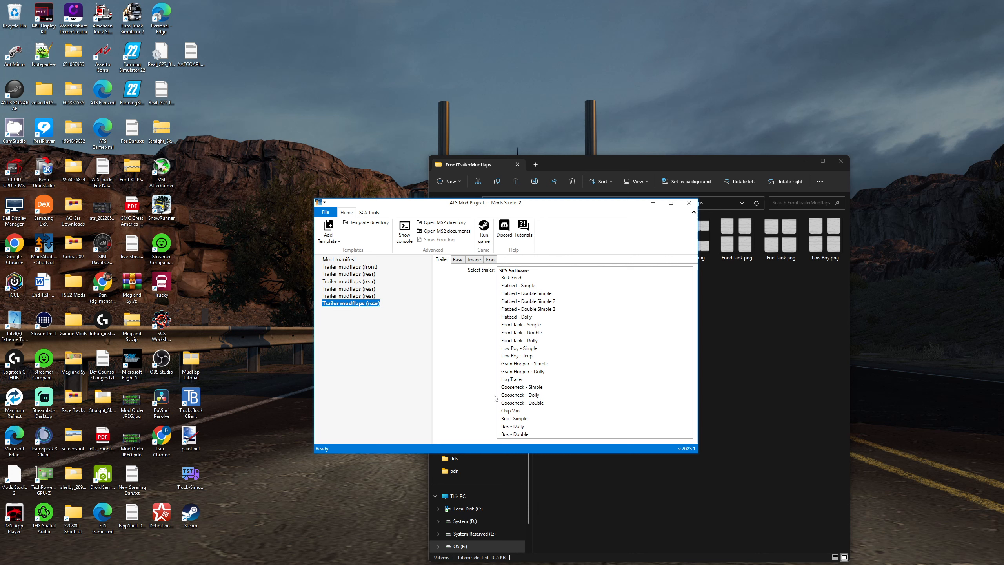
click(514, 403)
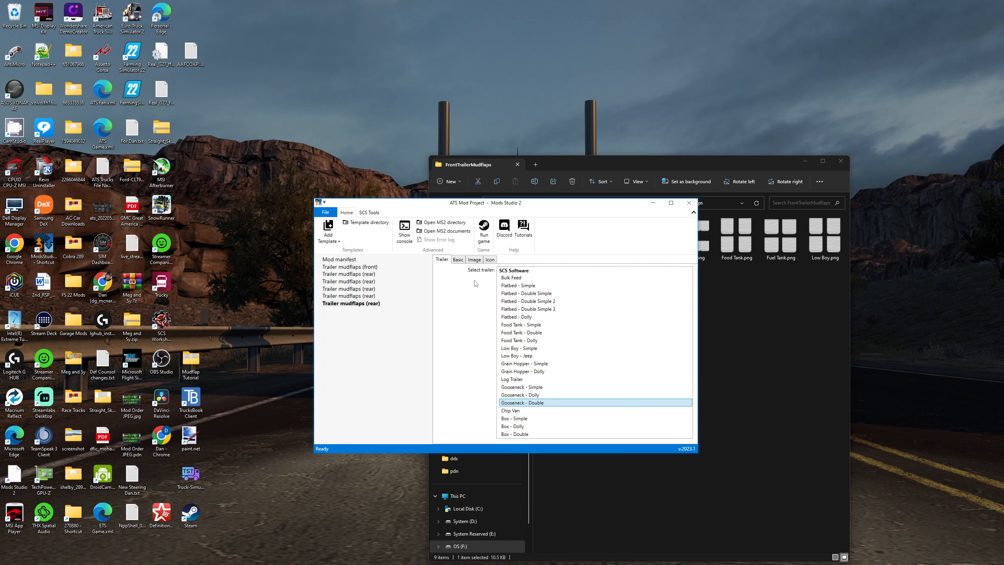
Load gn_dbl.dds from the dds folder as the image of the Gooseneck - Double mudflap.
click(475, 261)
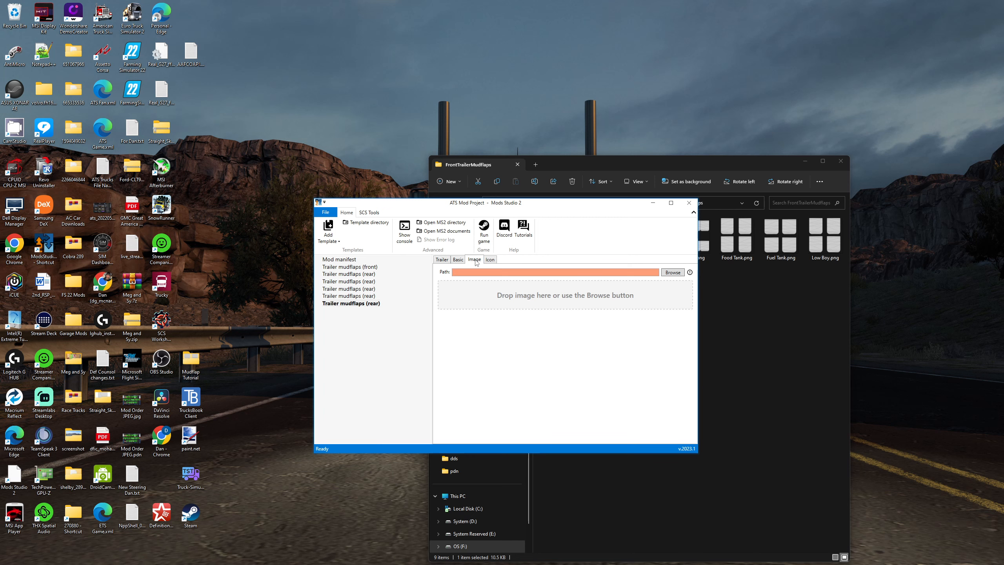
click(671, 274)
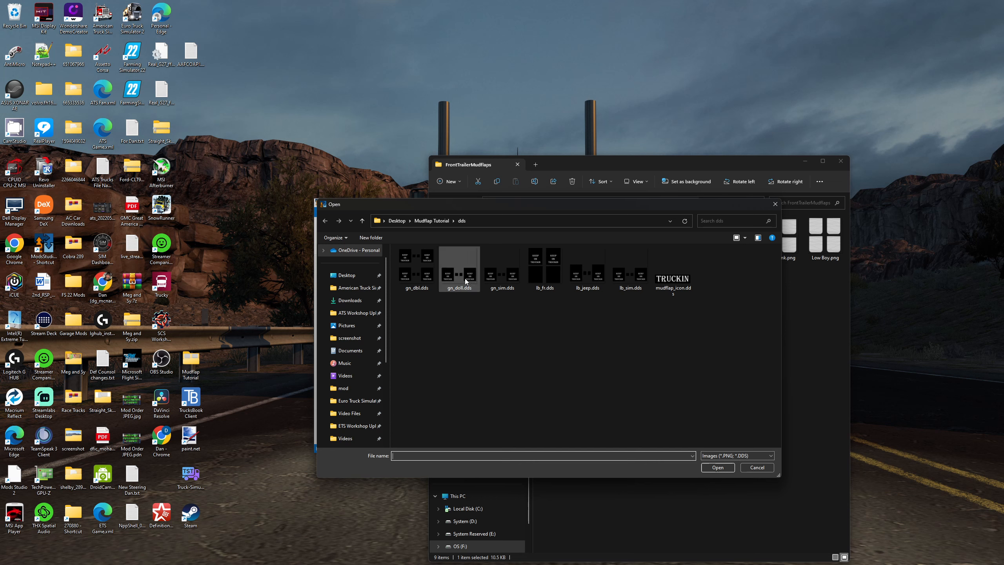
double_click(416, 273)
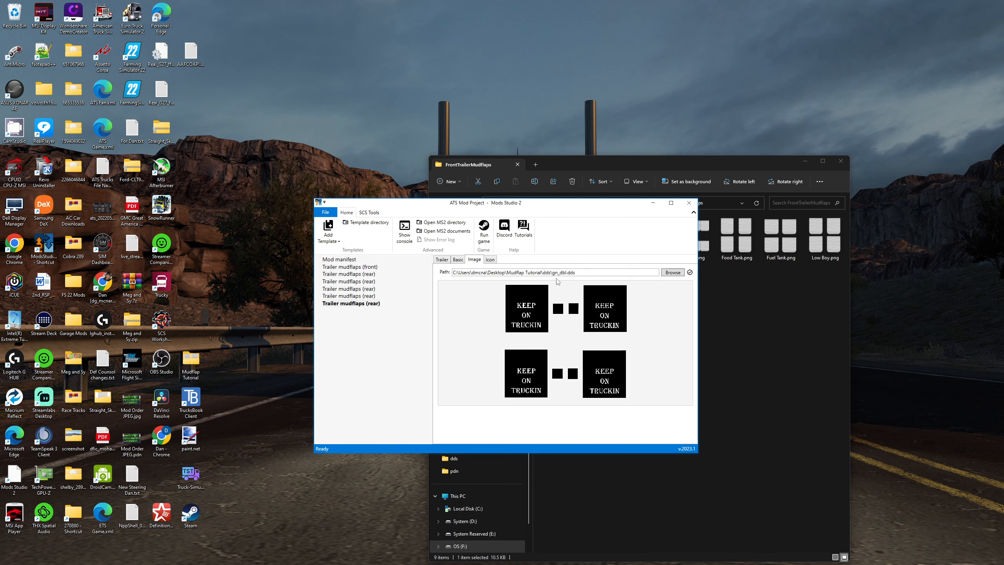
Reuse the image file name gn_dbl as the internal name of the Gooseneck - Double mudflap.
drag(553, 272, 567, 280)
key(ctrl+c)
click(458, 259)
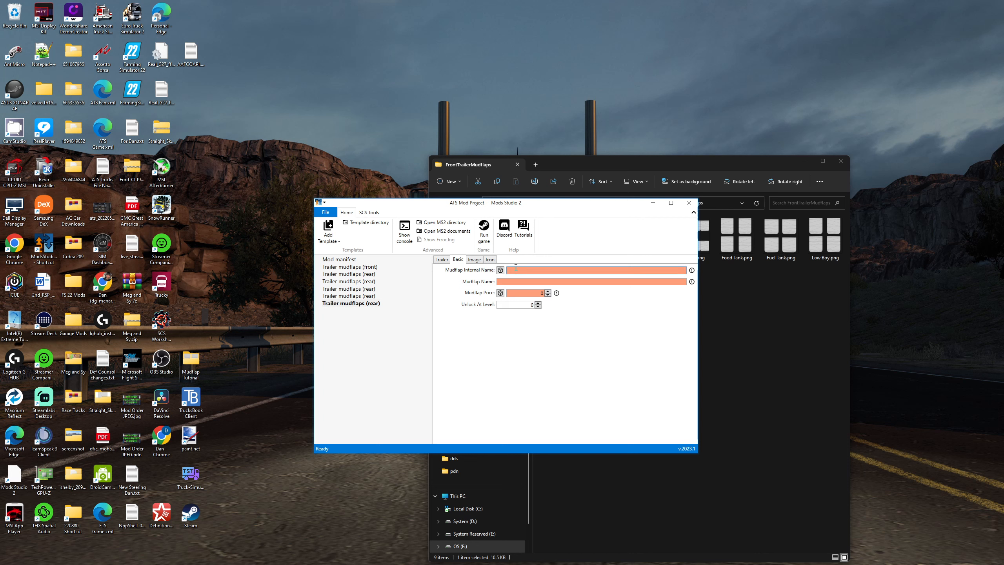
click(515, 270)
key(ctrl+v)
Name the gn_dbl mudflap "GN Double" and set its price to 1.
click(511, 282)
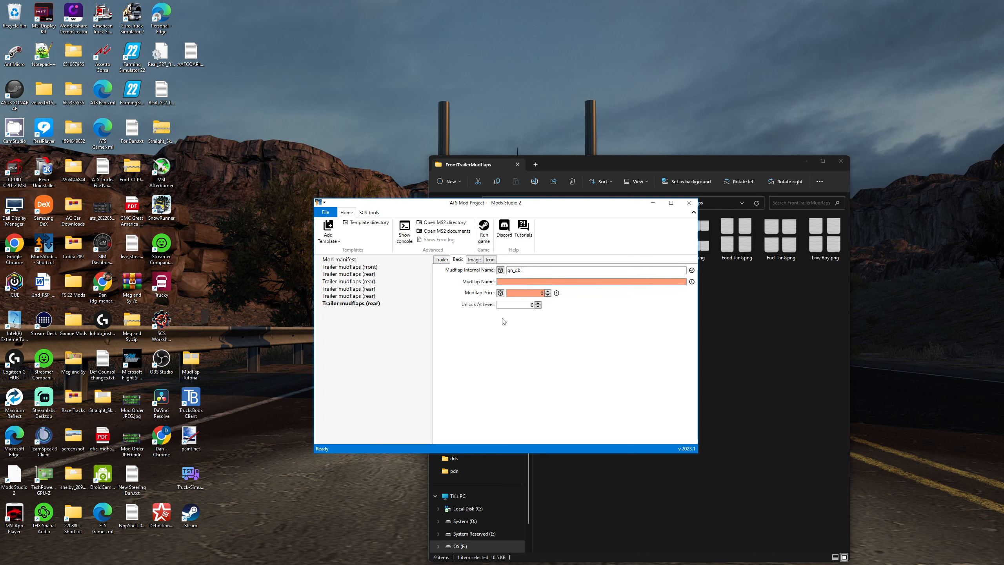
text(GN Double)
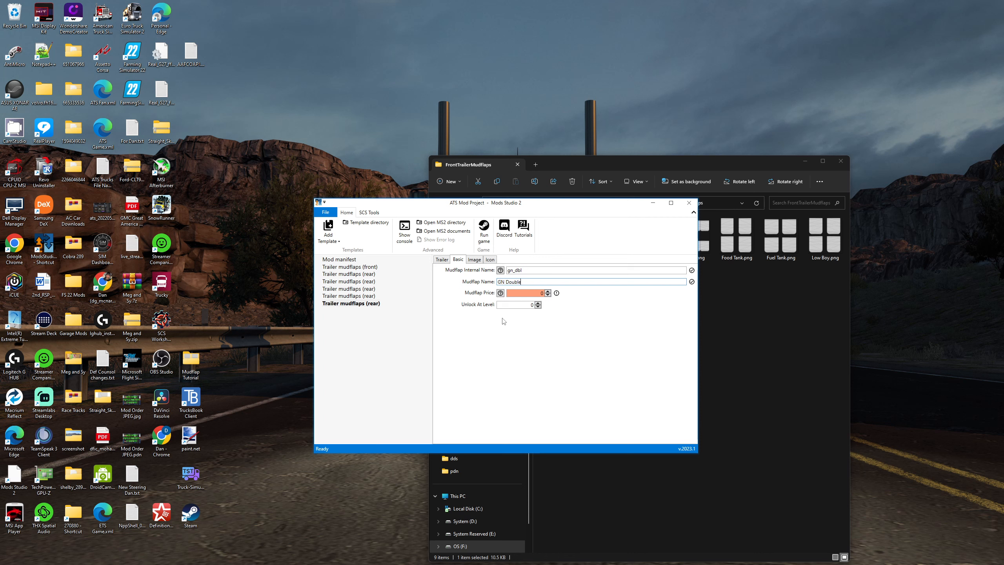
click(548, 291)
Set mudflap_icon.dds as the icon of the GN Double mudflap.
click(492, 260)
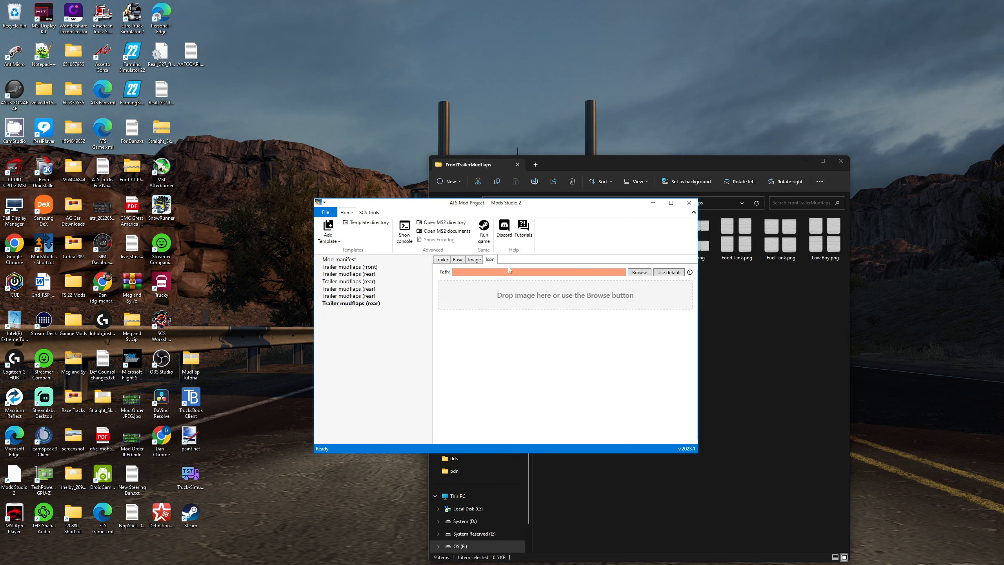
click(665, 272)
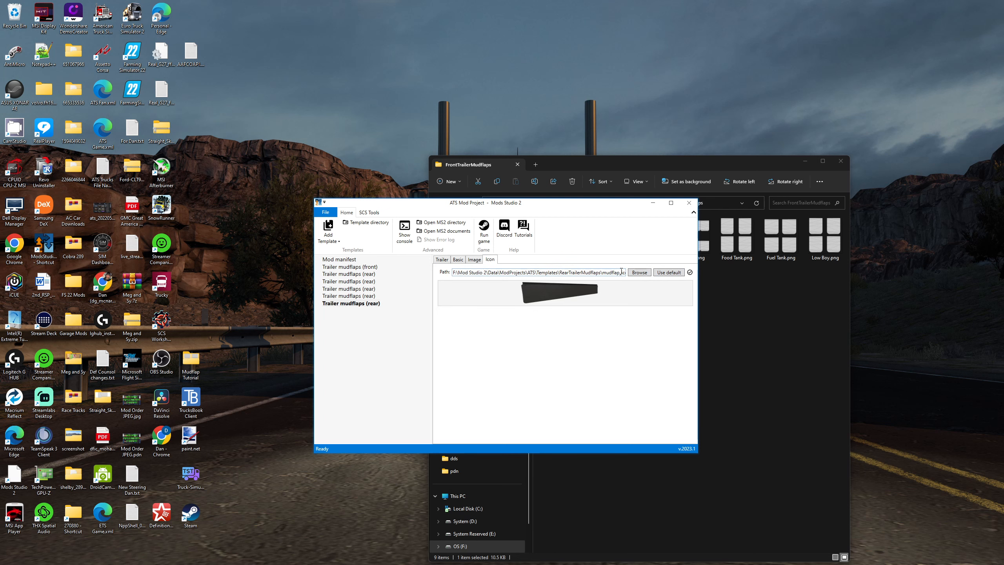
click(639, 273)
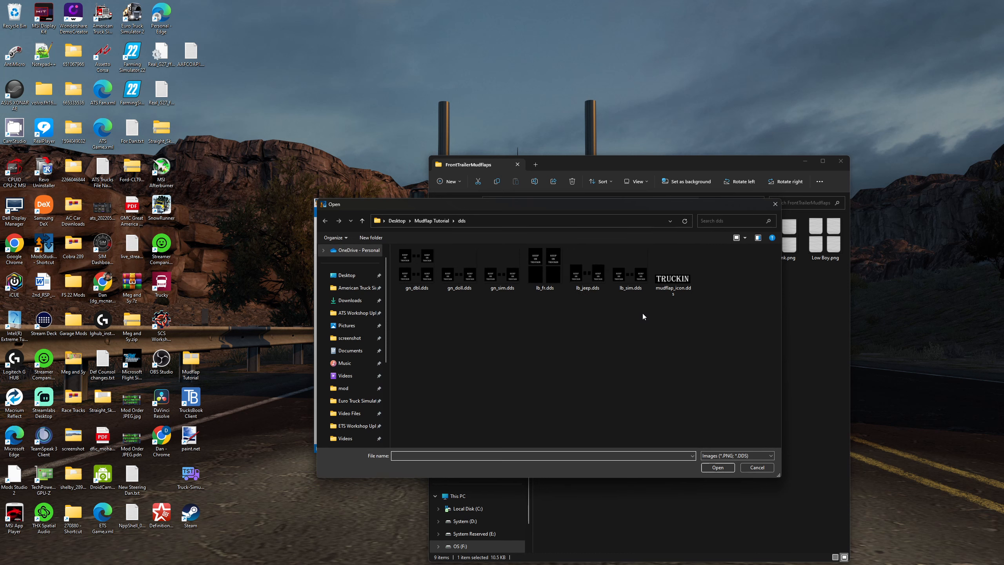
double_click(671, 276)
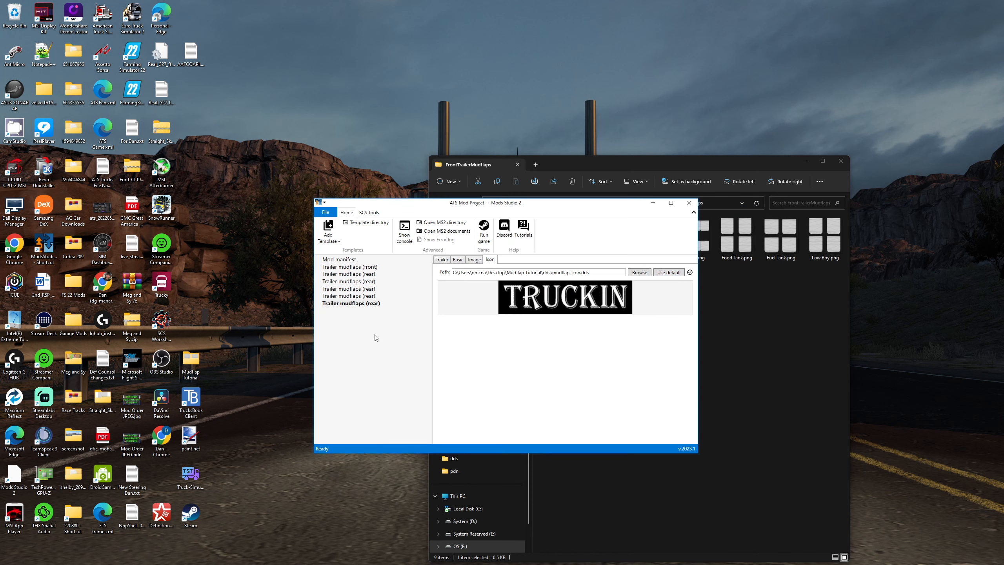
Save the project as "Mudflap Tutorial" in the Mudflap Tutorial folder on the desktop.
click(328, 211)
click(347, 304)
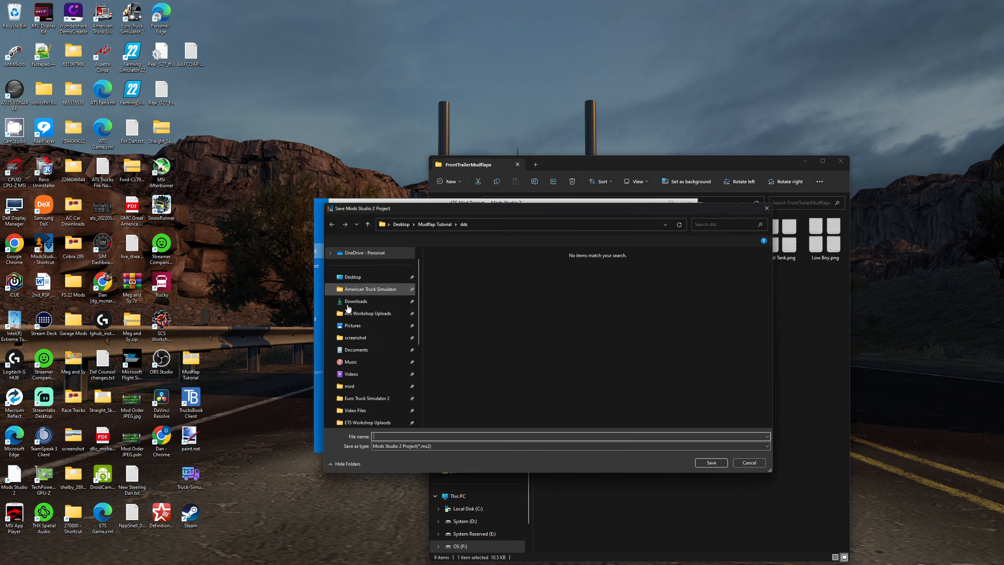
scroll(363, 365, down, 3)
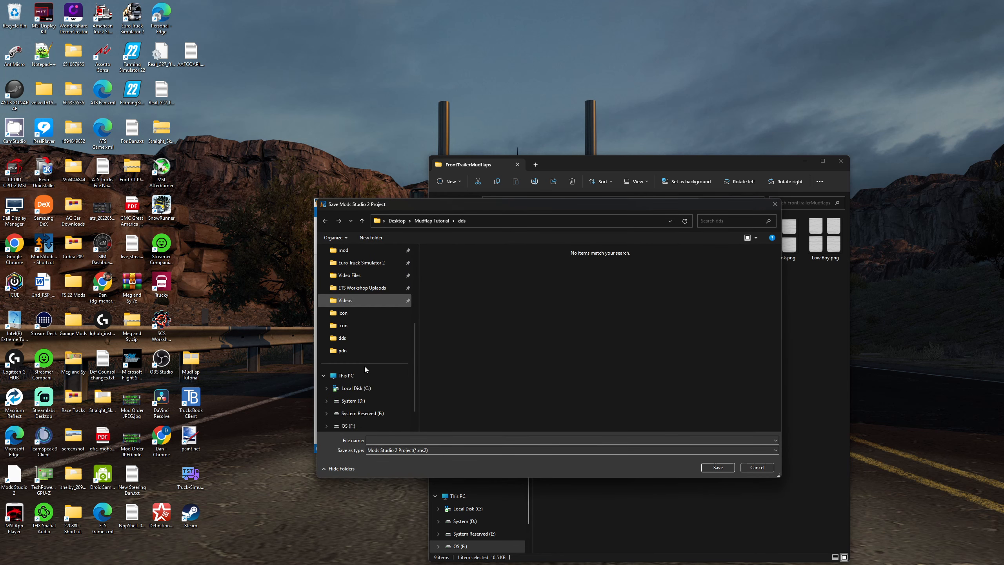
scroll(364, 366, up, 3)
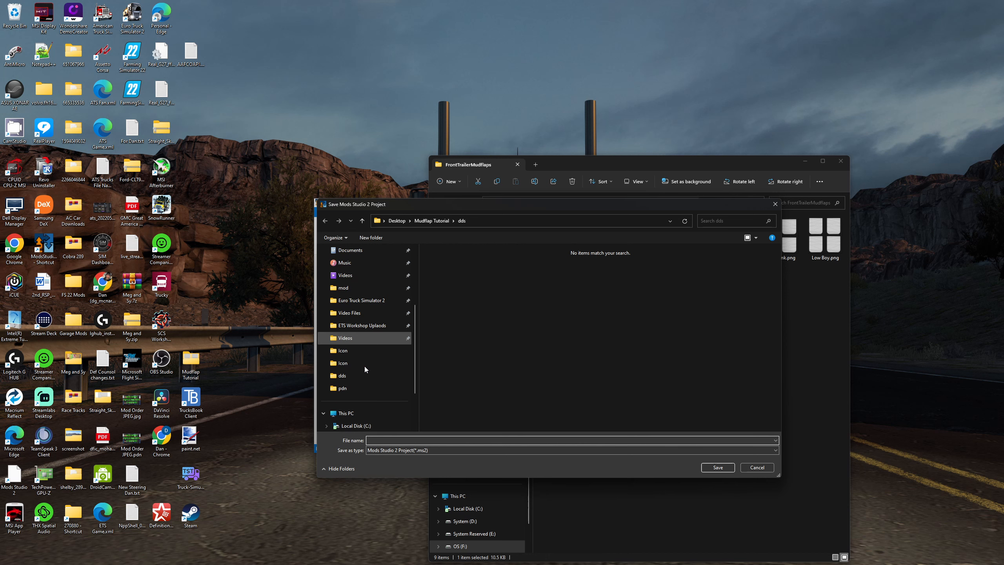
scroll(364, 365, up, 5)
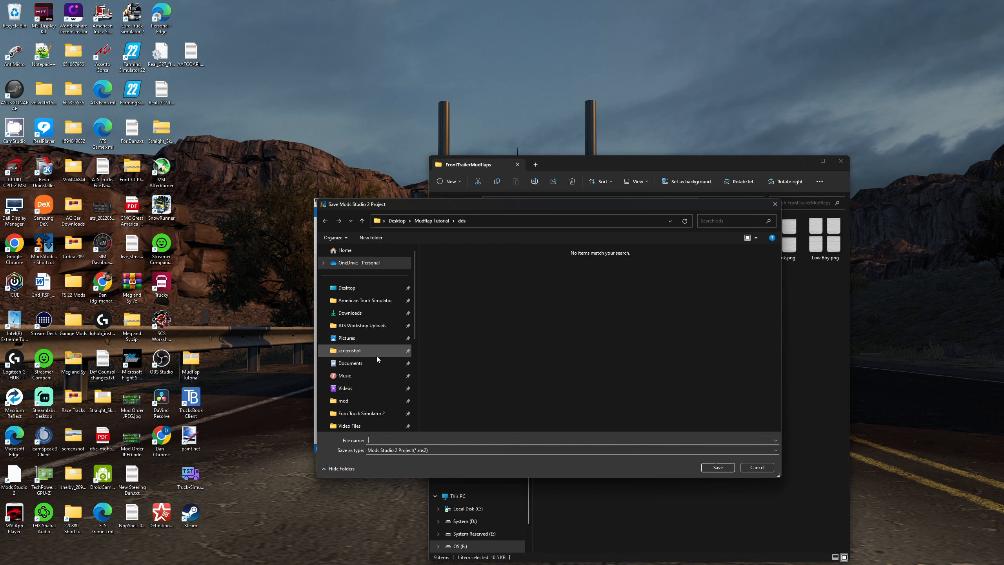
scroll(375, 374, down, 3)
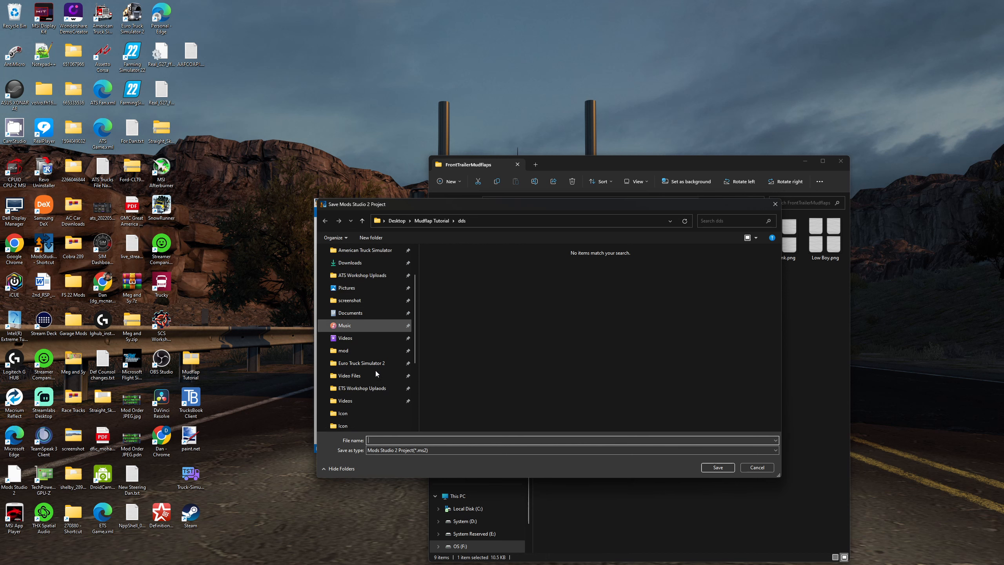
scroll(380, 340, up, 3)
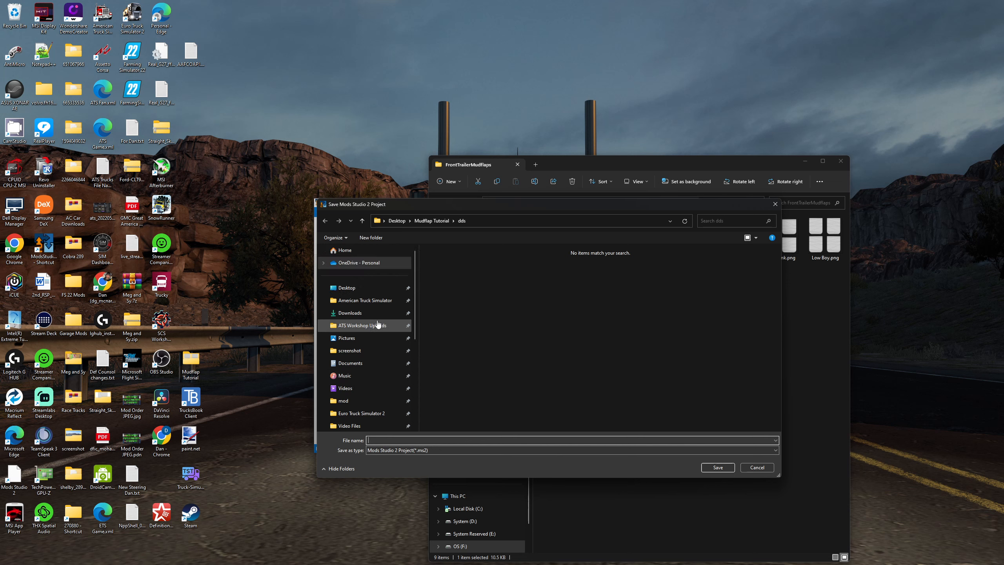
click(347, 287)
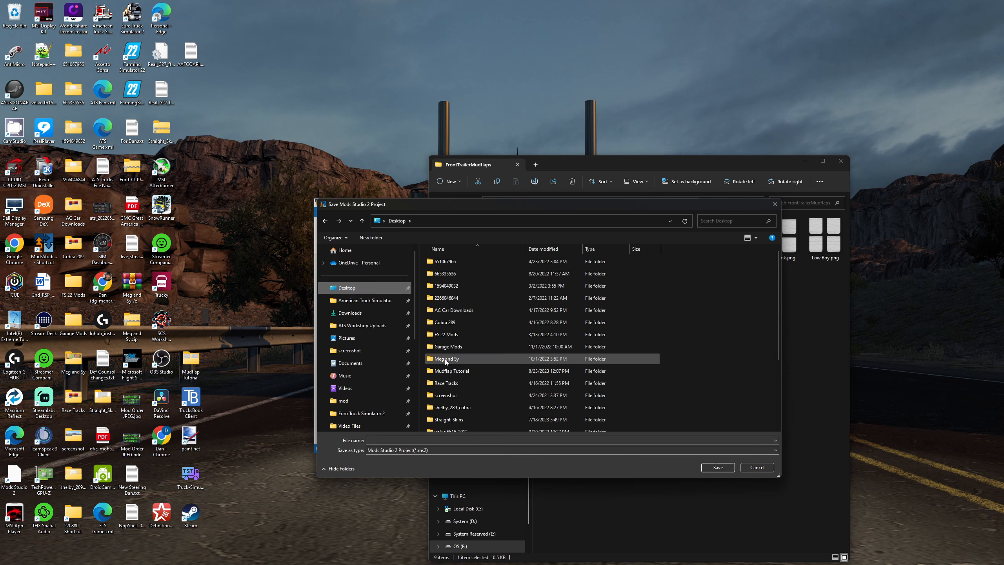
double_click(449, 371)
click(434, 440)
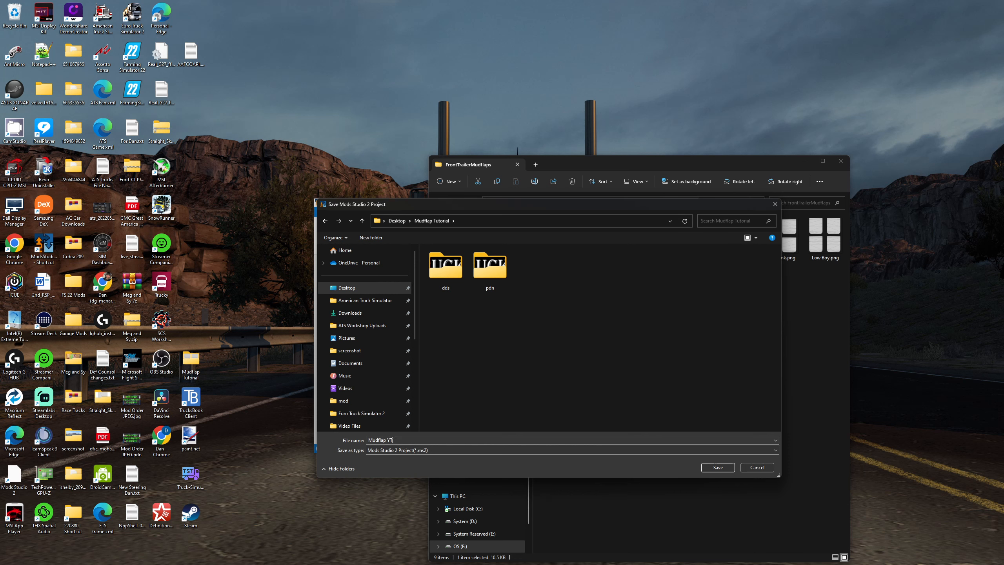
text(Mudflap YTutorial)
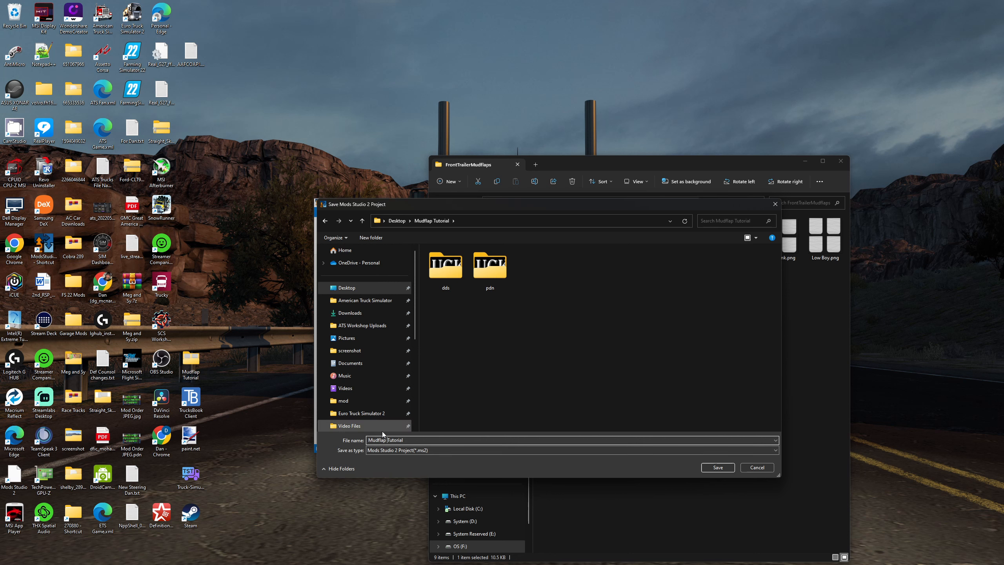
key(BackSpace)
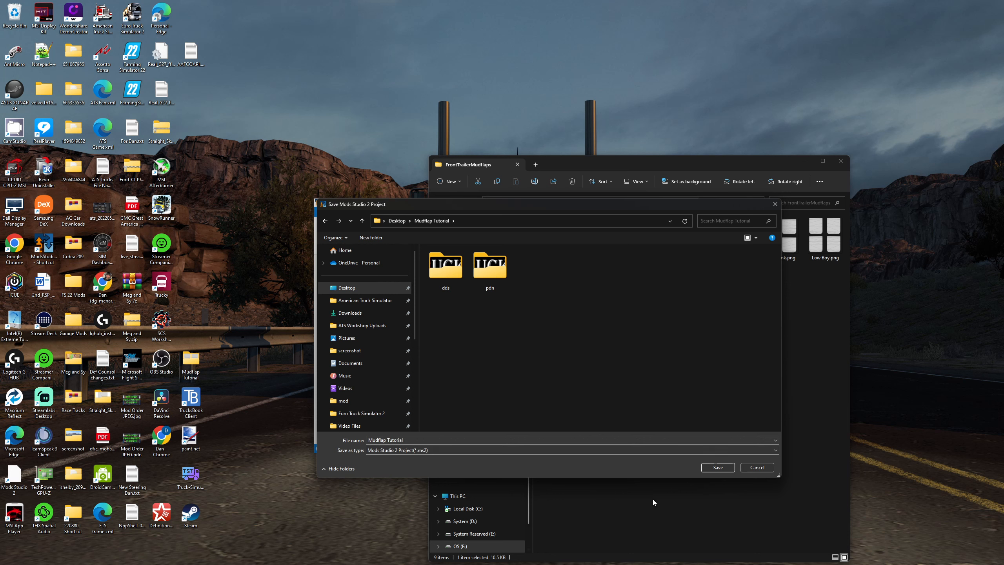
click(718, 467)
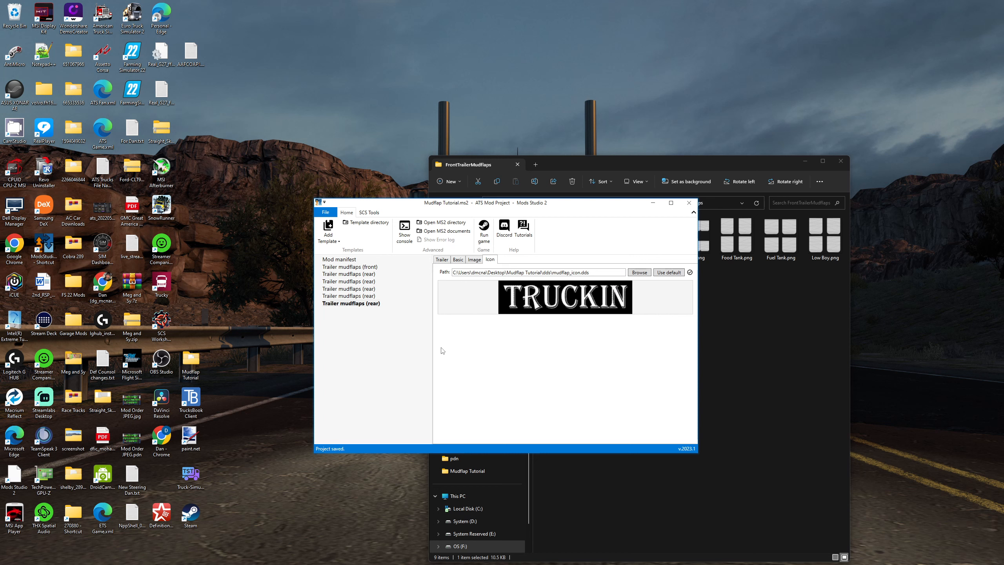
Export the mod as an SCS file named "Mudflap Tutorial" into the American Truck Simulator mod folder.
click(326, 213)
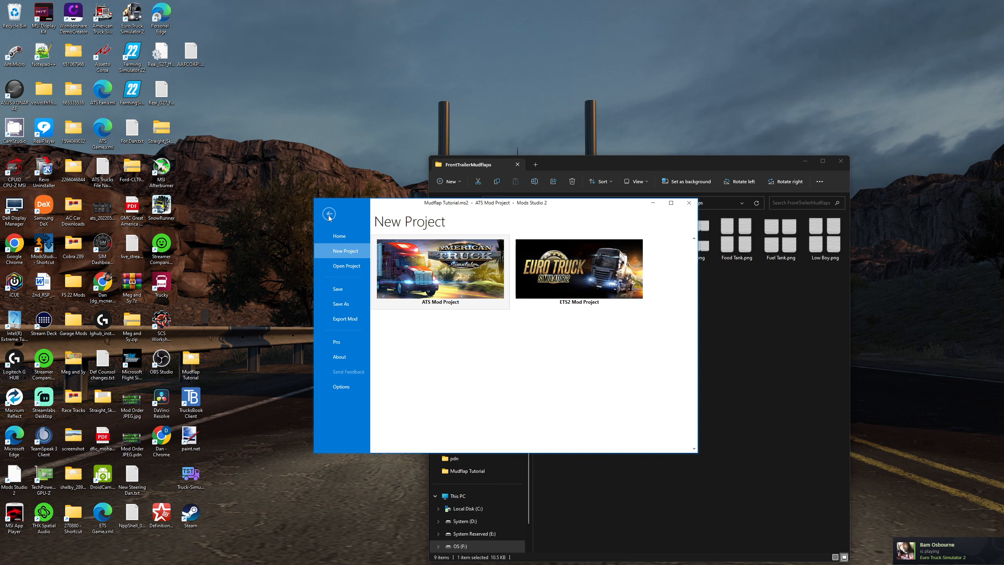
click(345, 319)
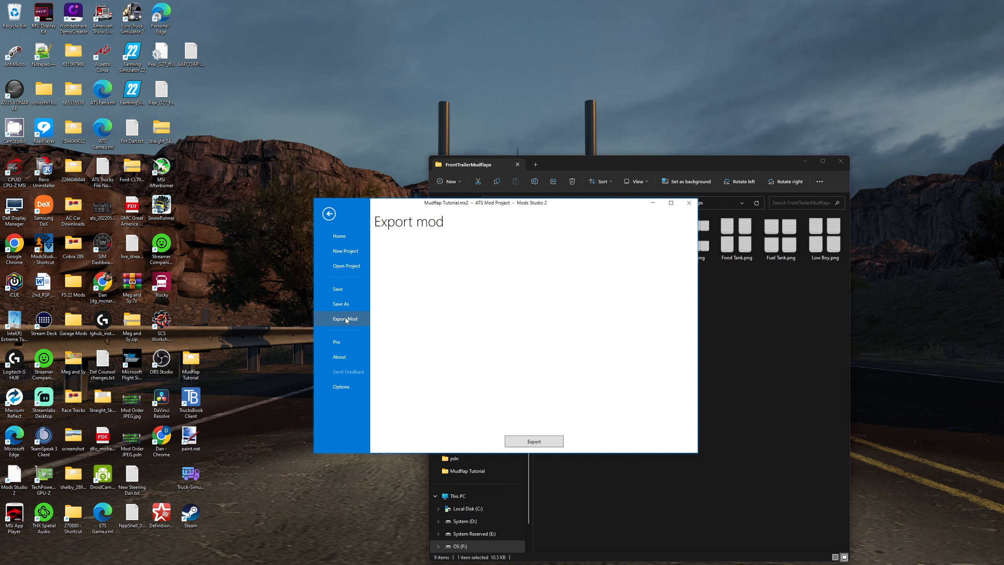
click(548, 440)
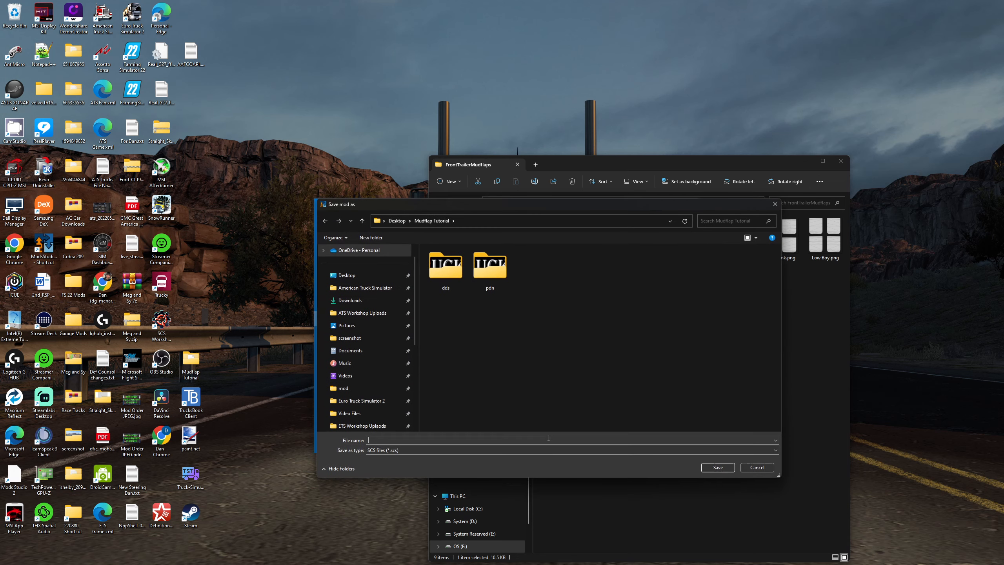
scroll(365, 384, down, 2)
scroll(365, 381, up, 2)
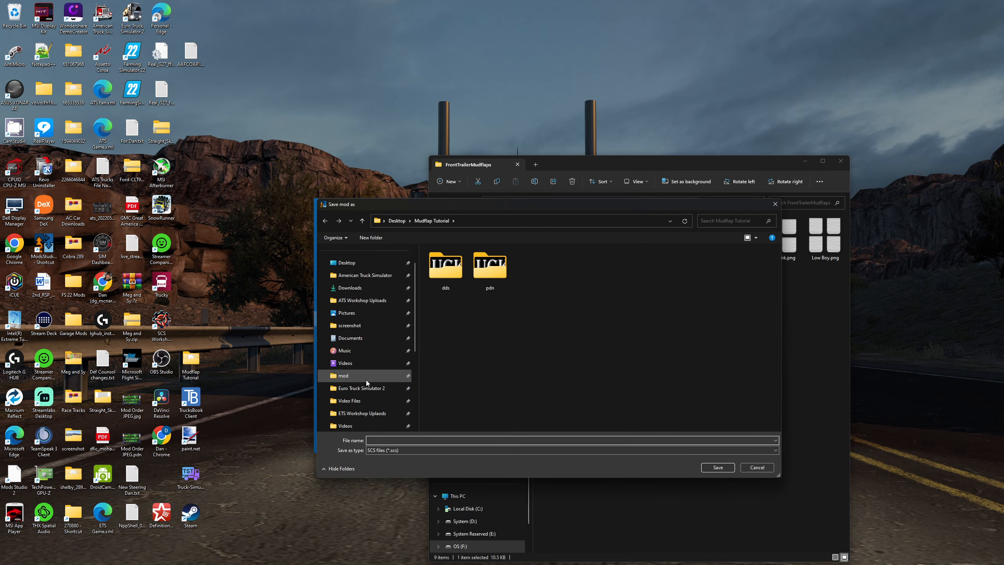
click(364, 376)
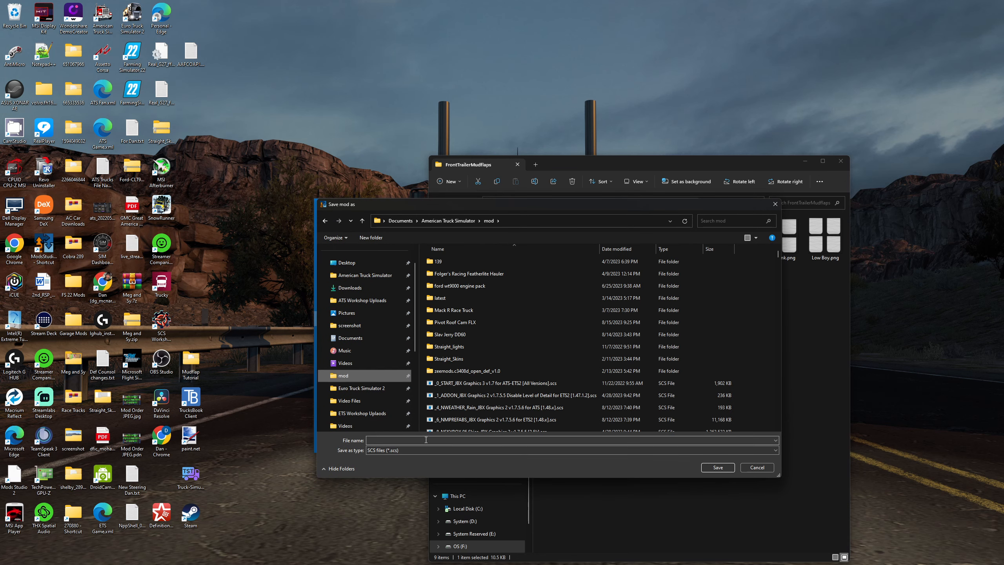
click(423, 439)
text(Mudflap Tutoria)
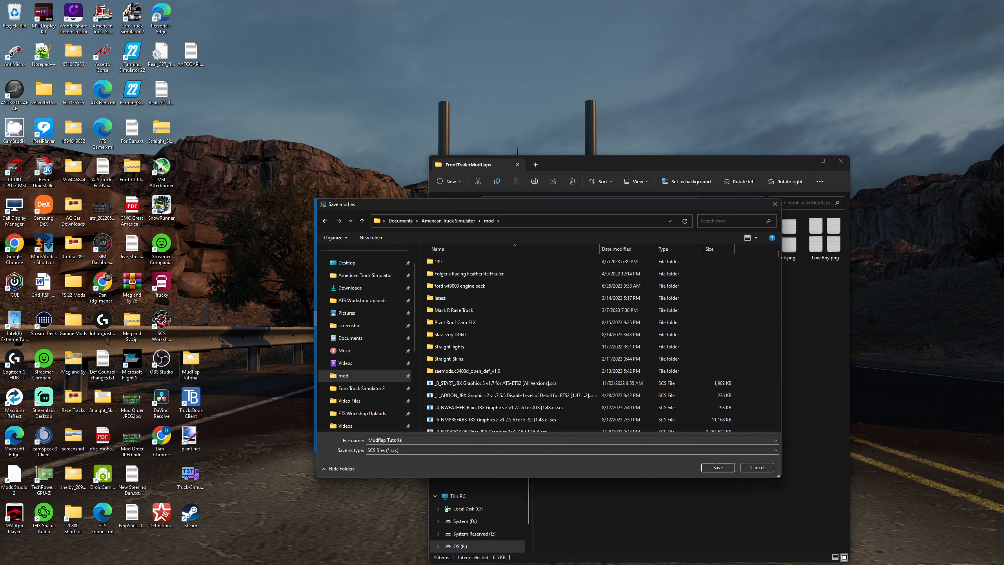
text(l)
key(Return)
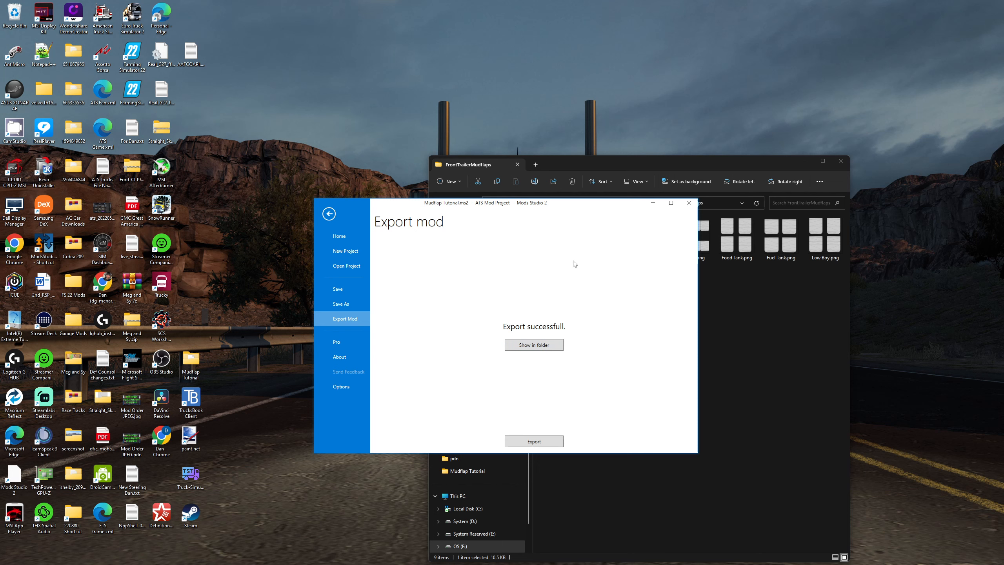
Minimize Mods Studio 2 and the FrontTrailerMudflaps folder window, and switch to American Truck Simulator.
click(653, 202)
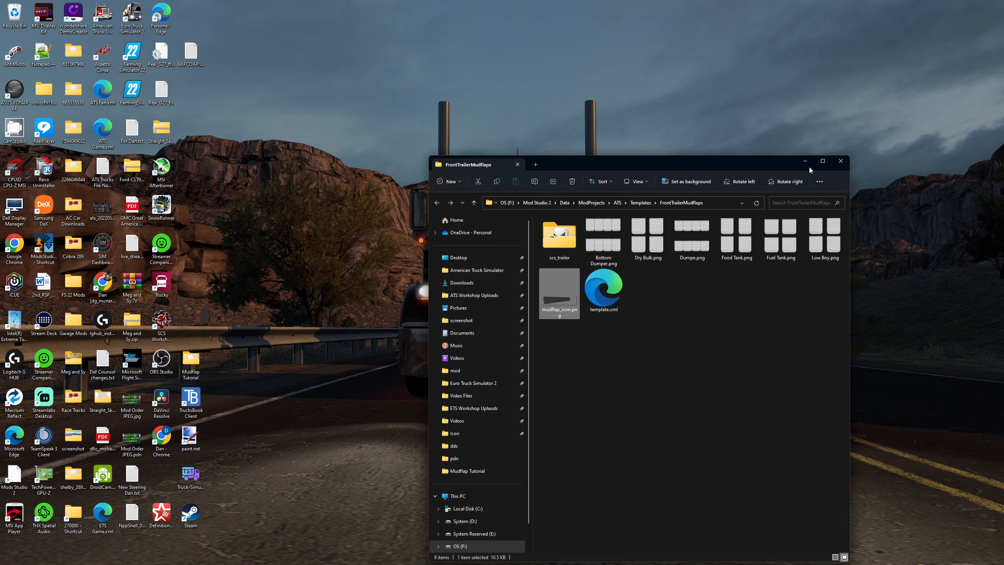
click(806, 160)
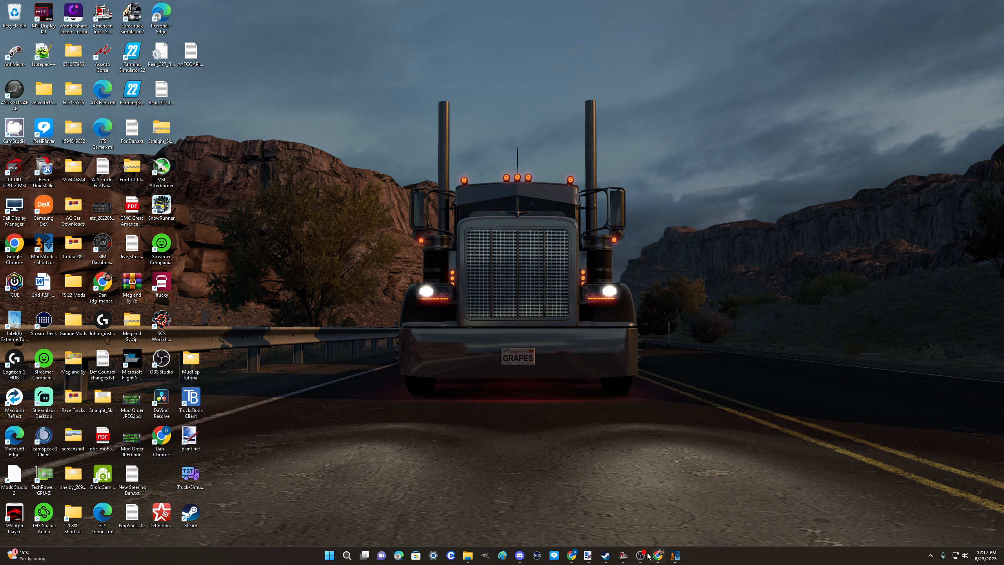
click(623, 556)
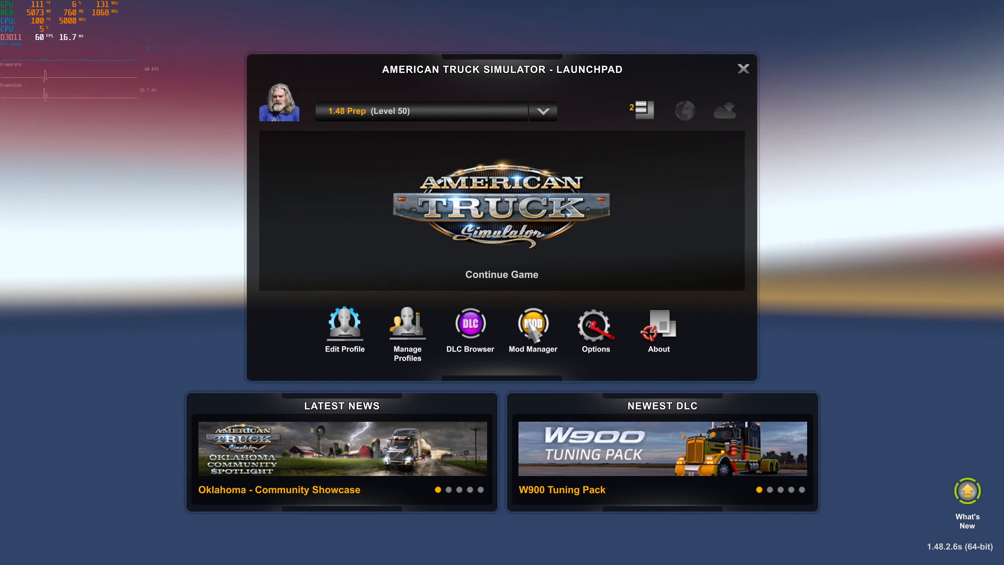
Activate the Mudflap Tutorial mod for the 1.48 Prep profile and continue the game.
click(502, 274)
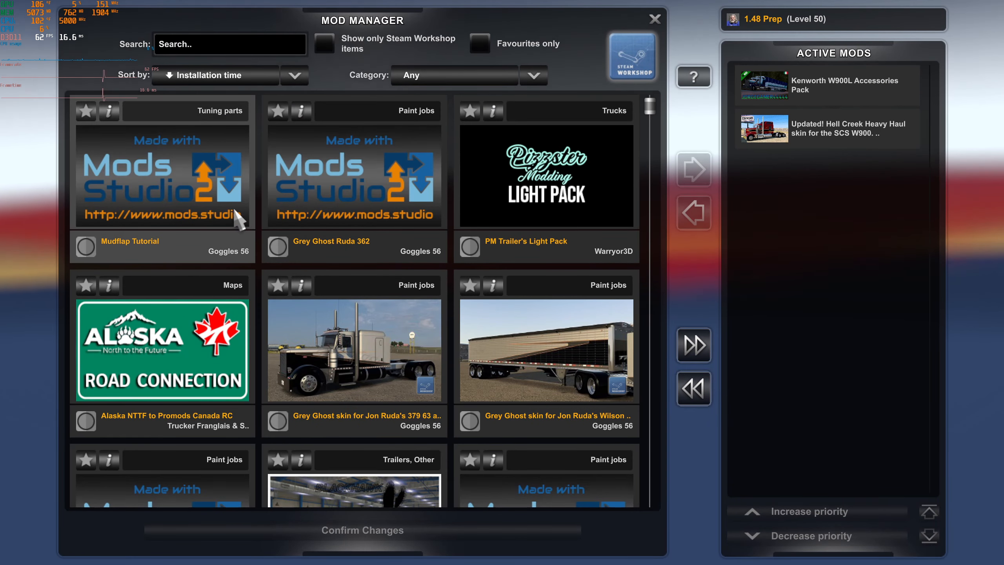
double_click(198, 192)
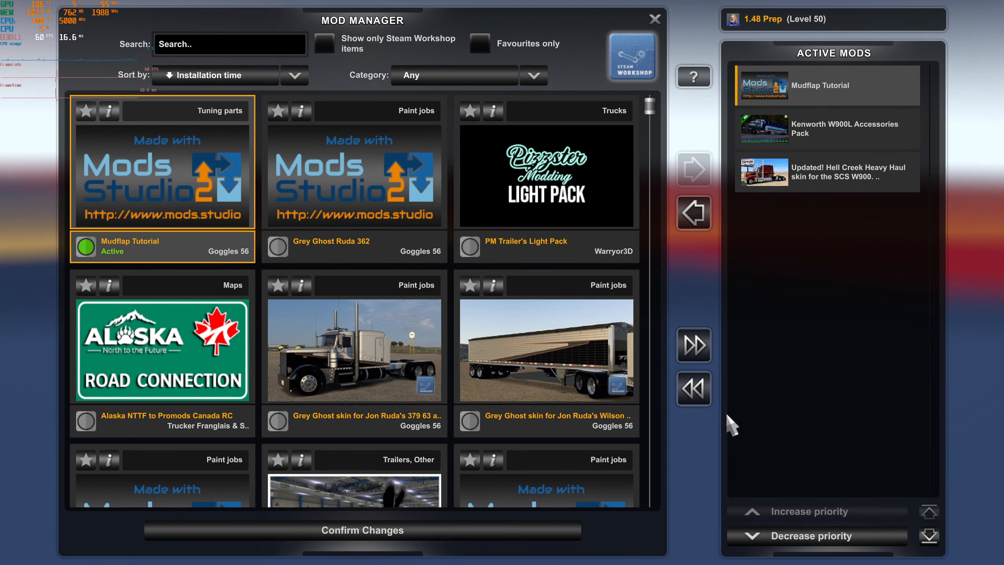
click(767, 536)
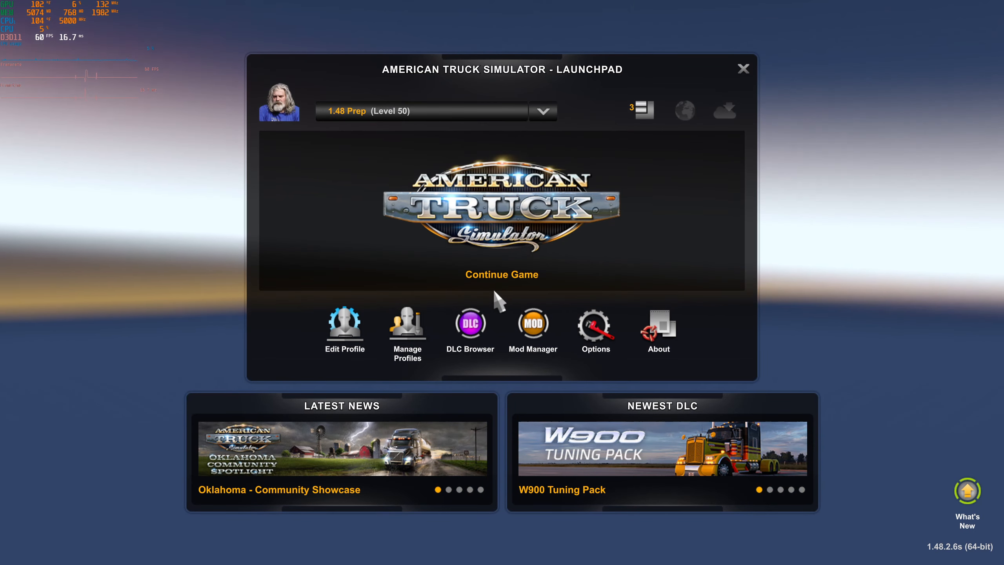
click(489, 276)
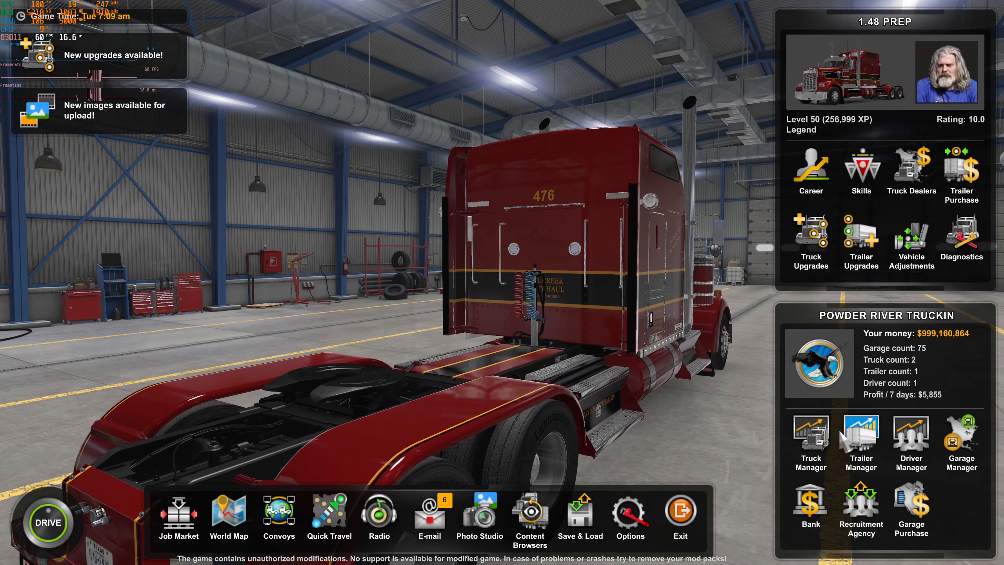
Open the Wooden Lowboy Triple trailer in the trailer configurator and show its accessory attachment points.
click(842, 434)
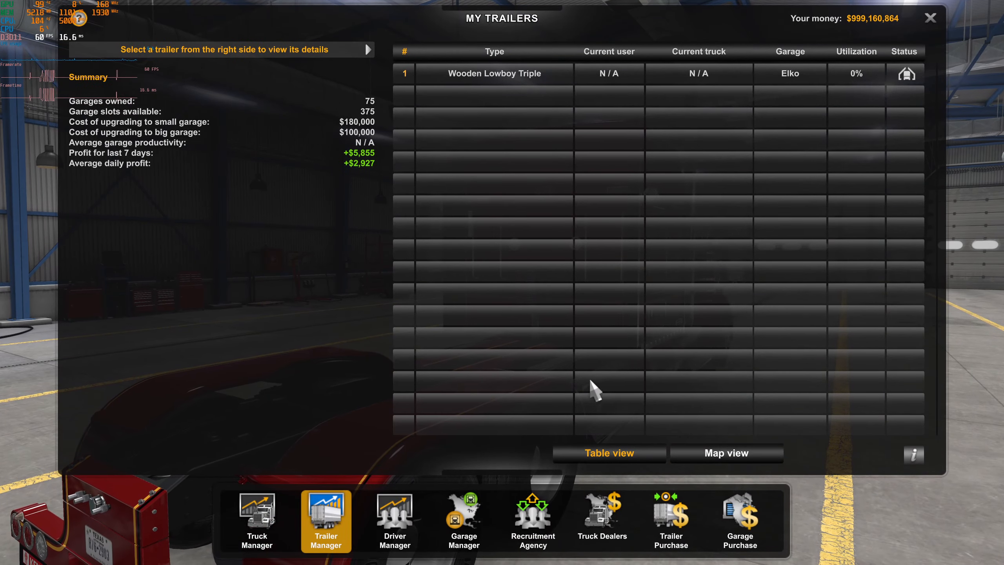
click(524, 79)
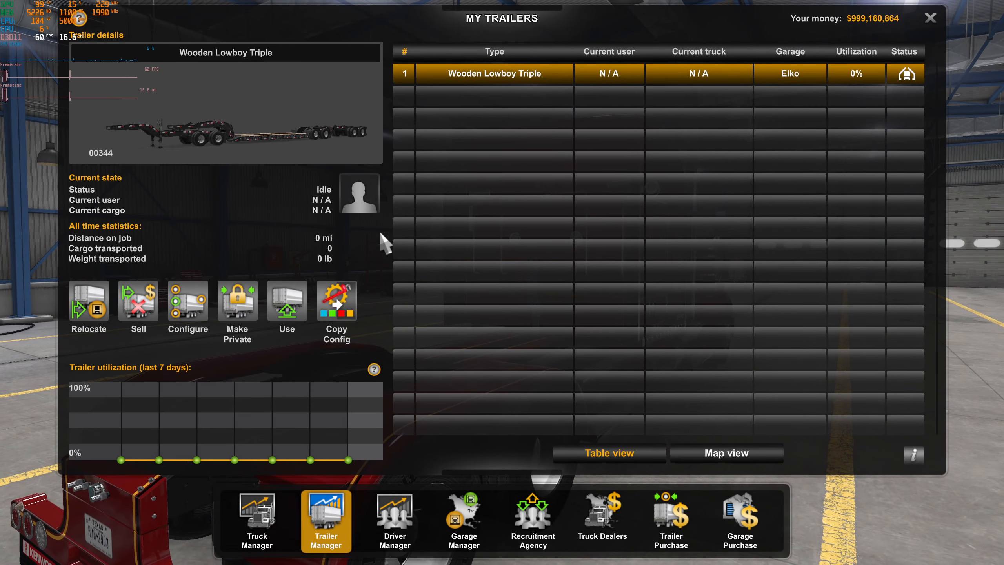
click(188, 303)
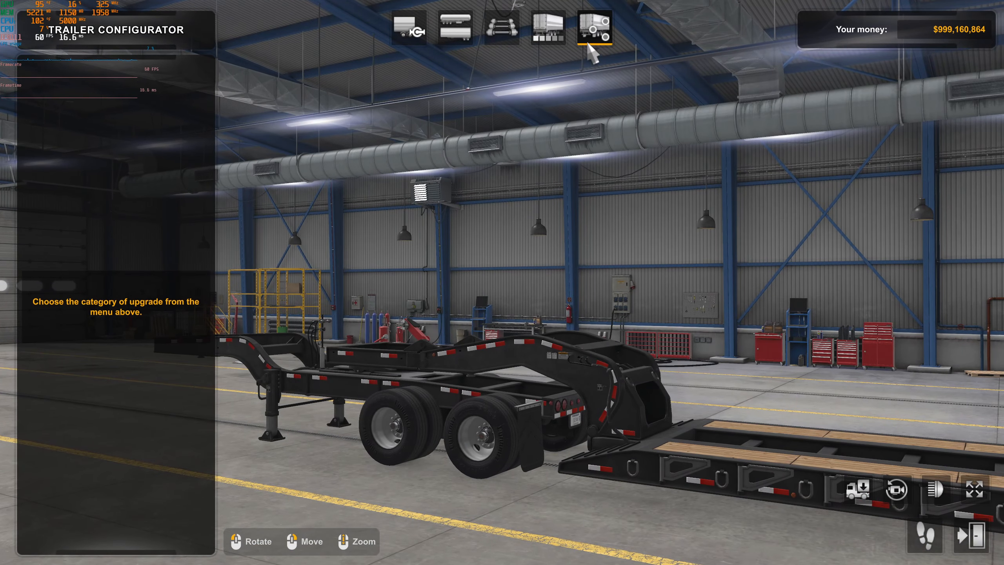
click(591, 44)
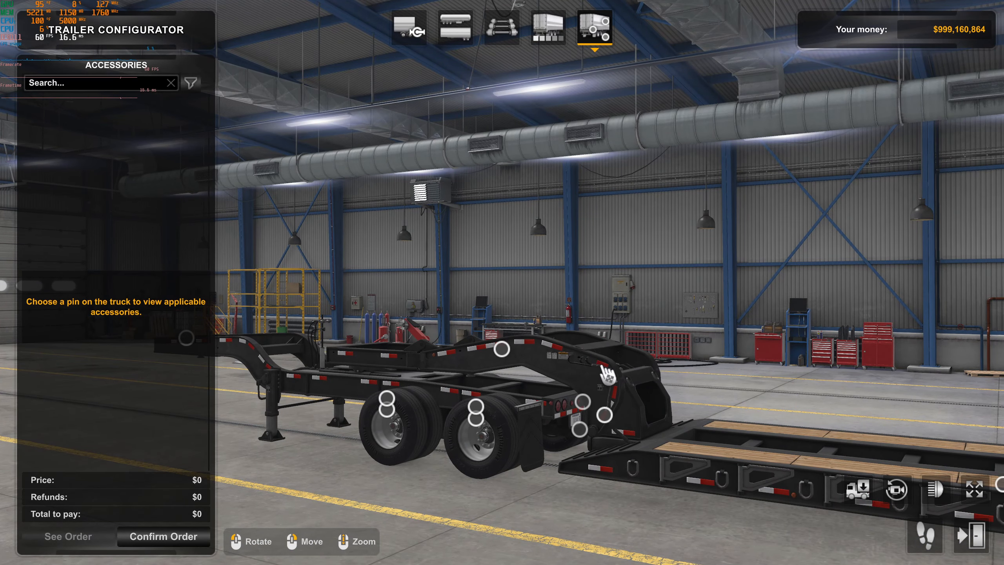
Fit the Lowboy Front design as front mudflaps and the Lowboy Jeep design as rear mudflaps on the trailer's front section.
click(607, 418)
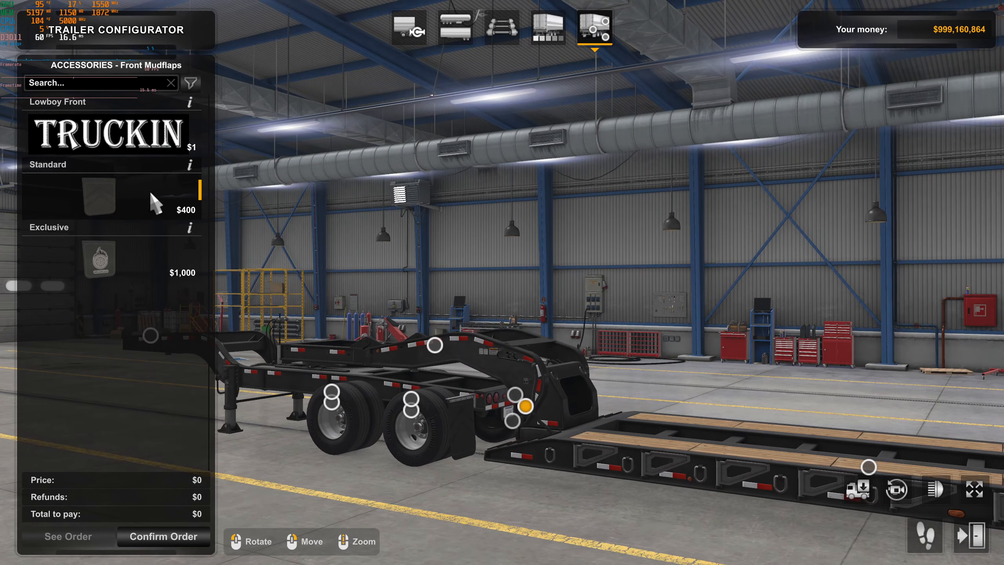
click(132, 143)
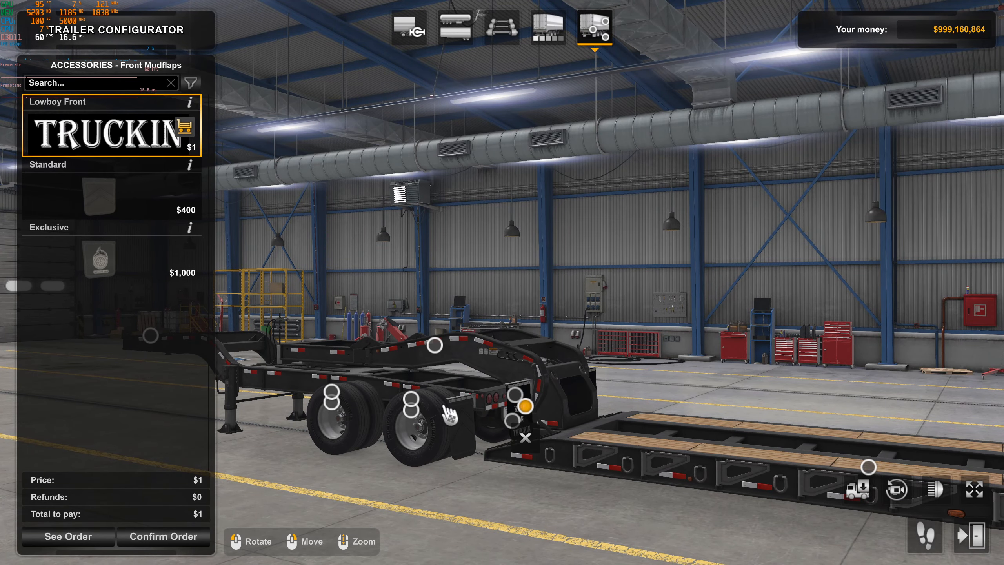
click(511, 420)
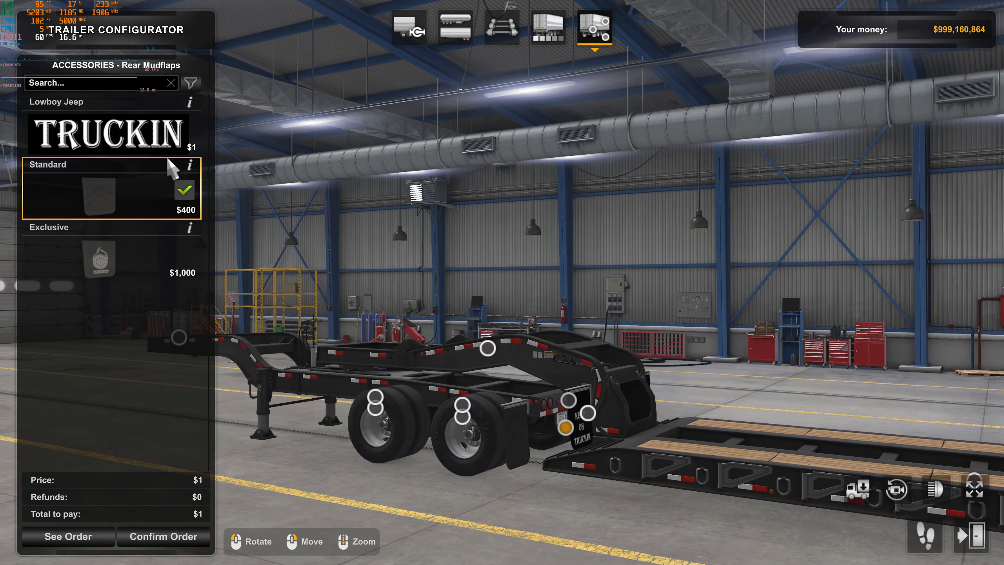
click(169, 151)
Fit the Lowboy Simple design as rear mudflaps on both rear axle sections of the trailer.
drag(435, 316, 657, 441)
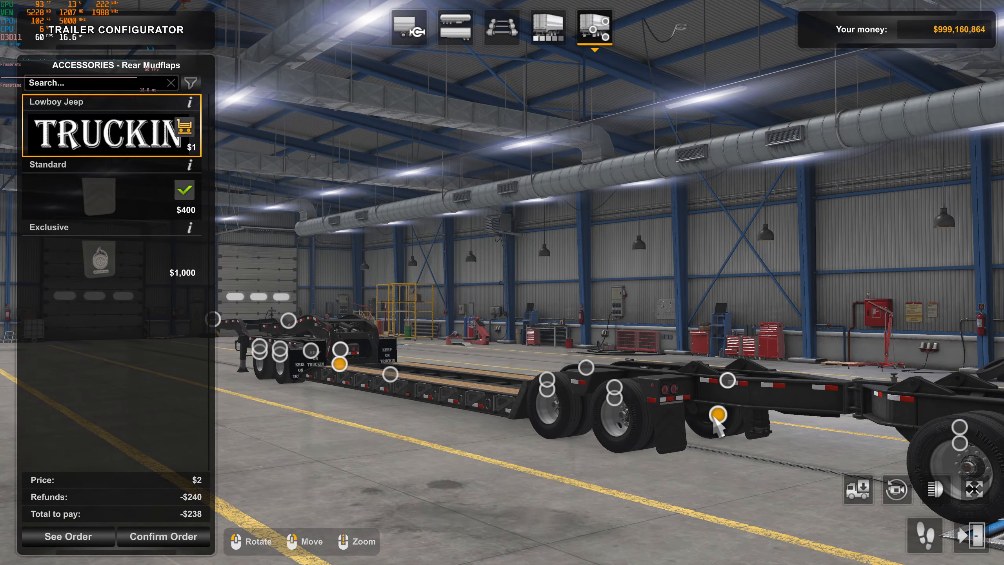
click(717, 415)
click(166, 147)
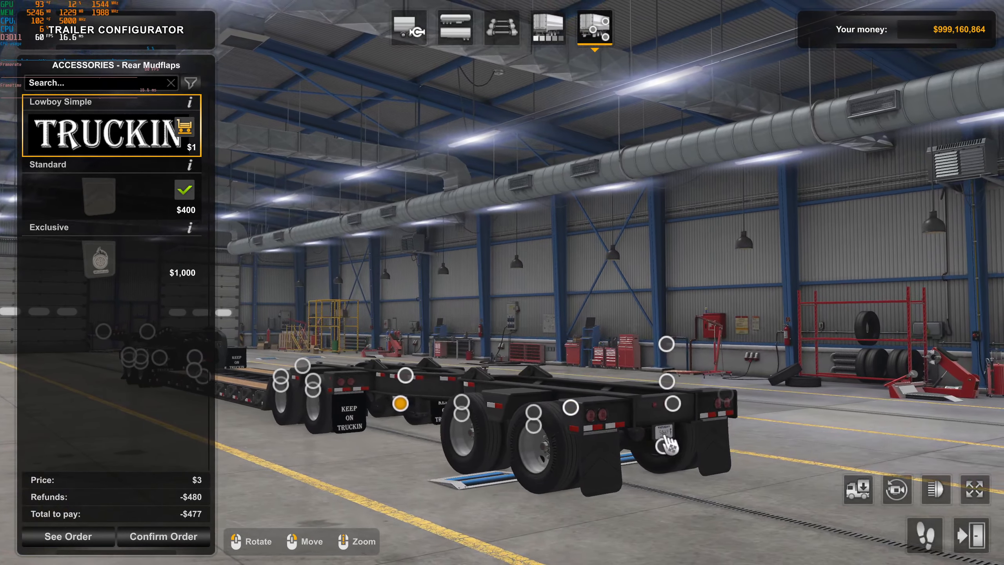
click(178, 196)
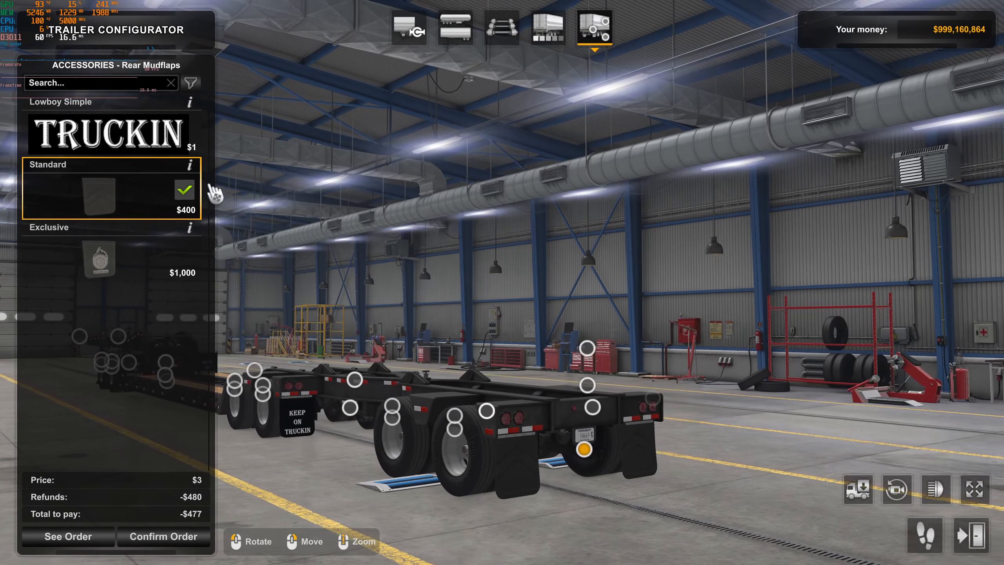
drag(303, 194, 785, 313)
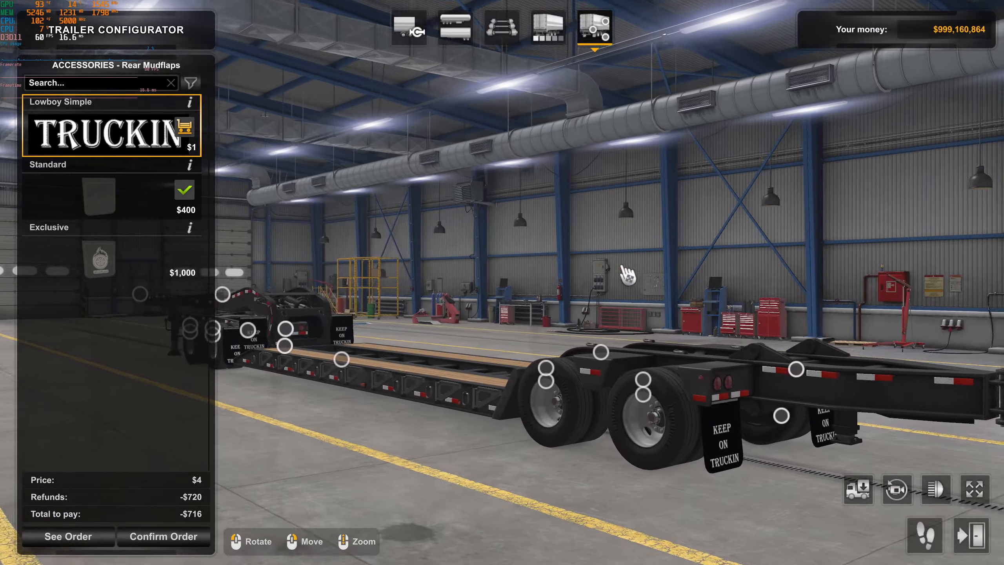
Confirm the order for the trailer's new mudflaps.
drag(632, 274, 810, 281)
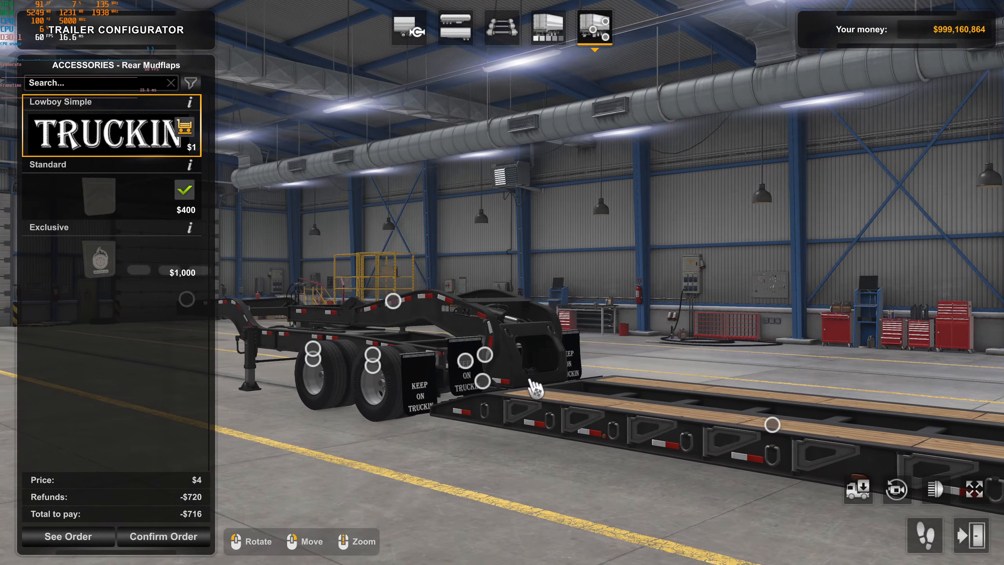
drag(608, 383, 197, 359)
drag(579, 395, 417, 391)
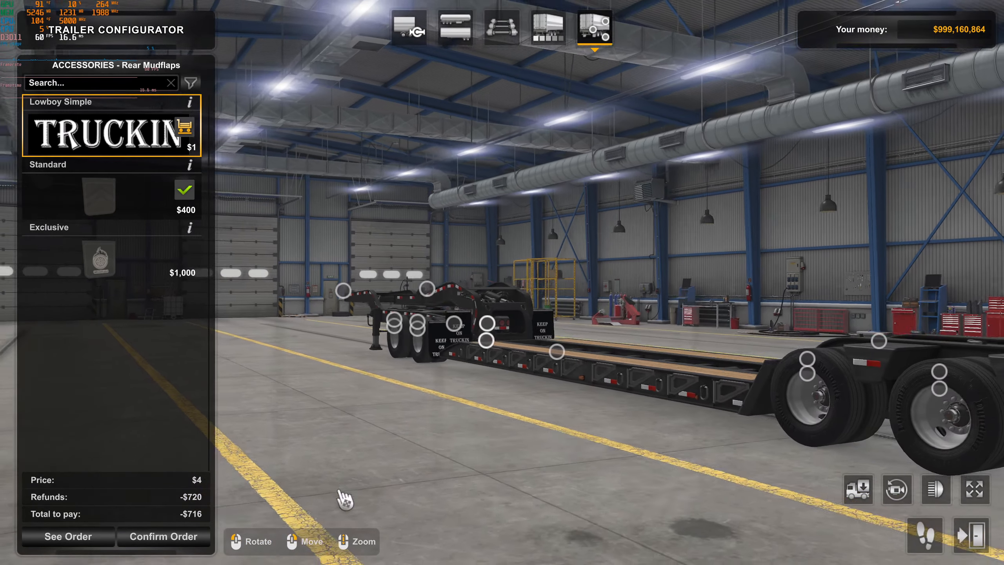
drag(343, 498, 363, 510)
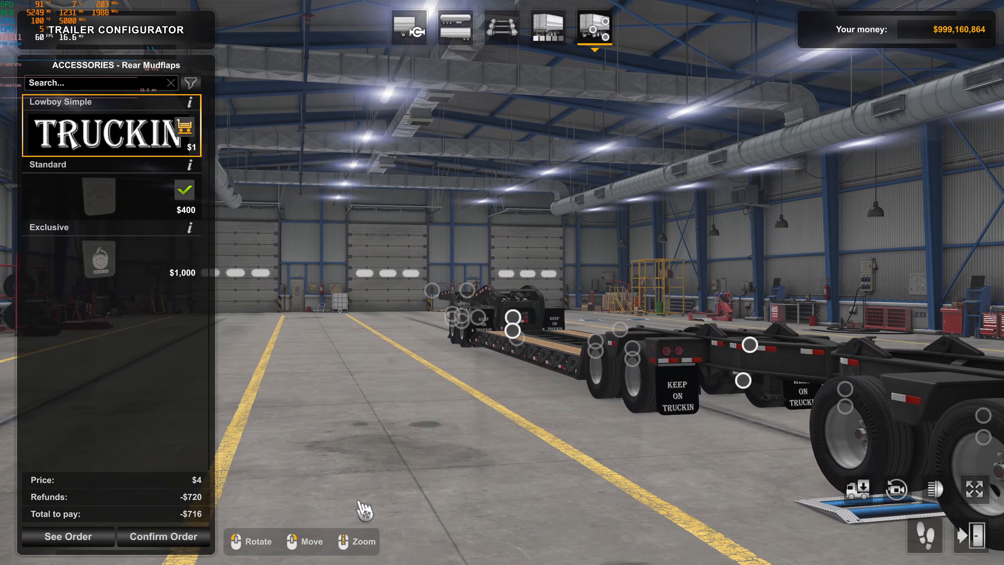
drag(507, 530, 557, 534)
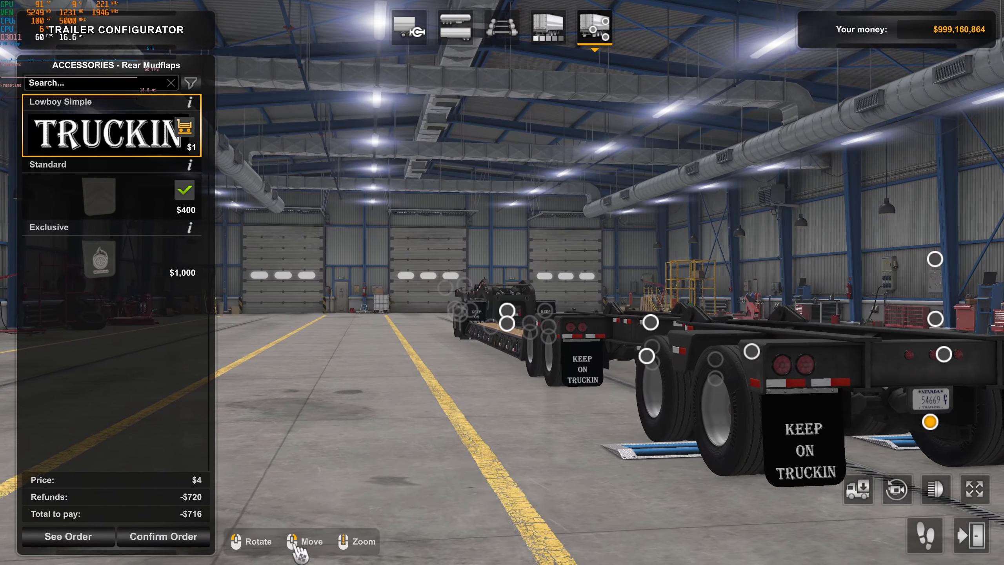
click(180, 538)
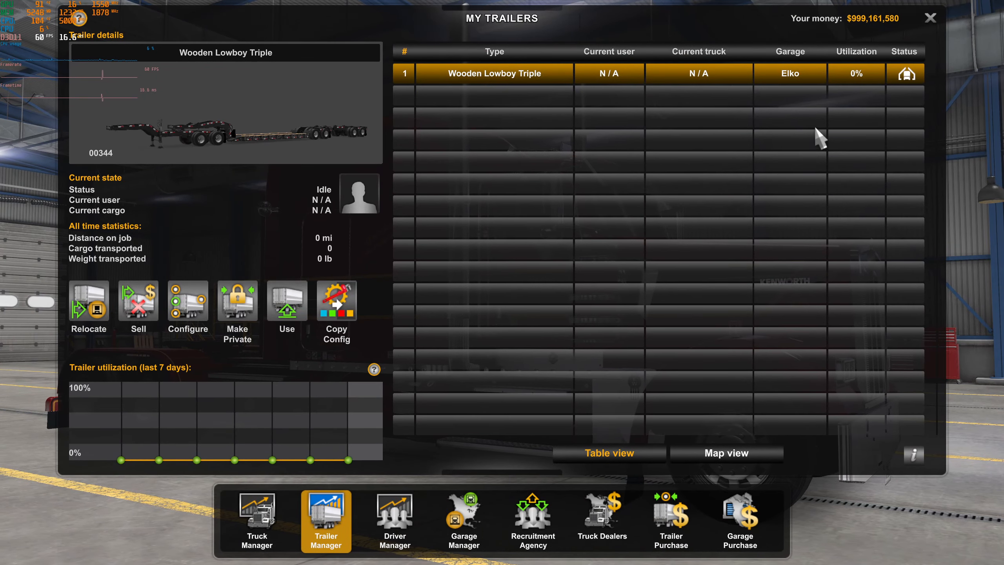
Close the trailer manager and exit the current profile to the Launchpad.
click(929, 19)
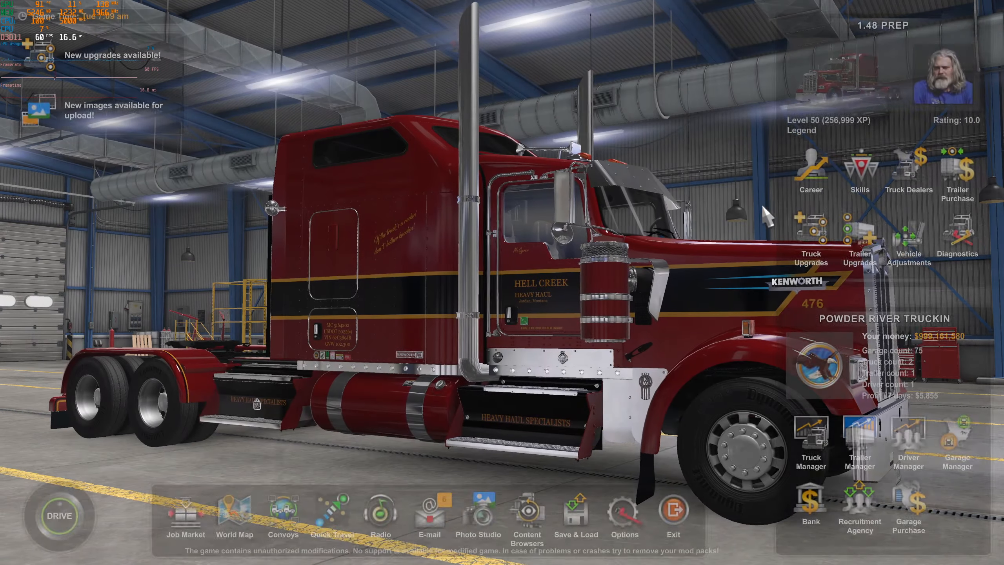
key(Escape)
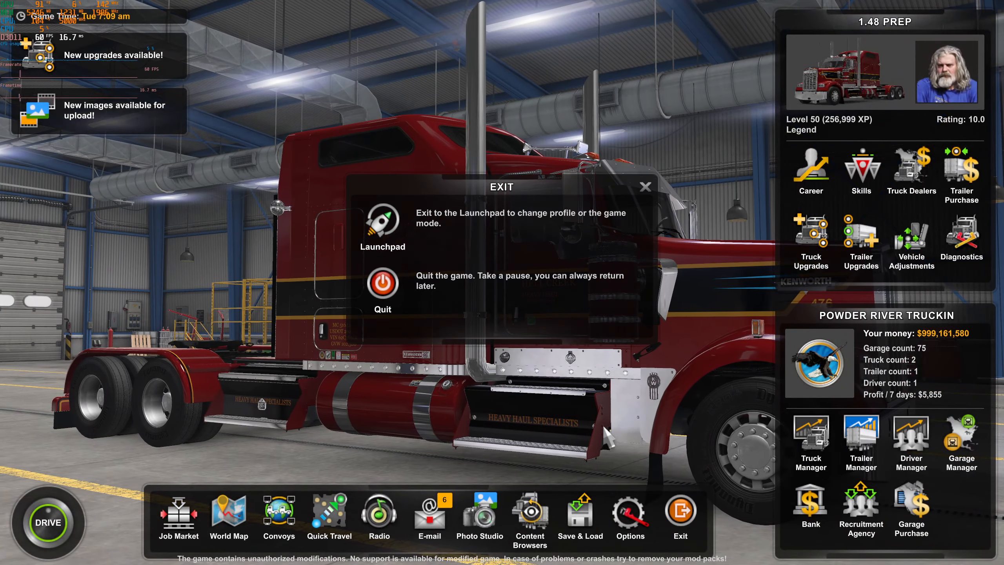
click(490, 232)
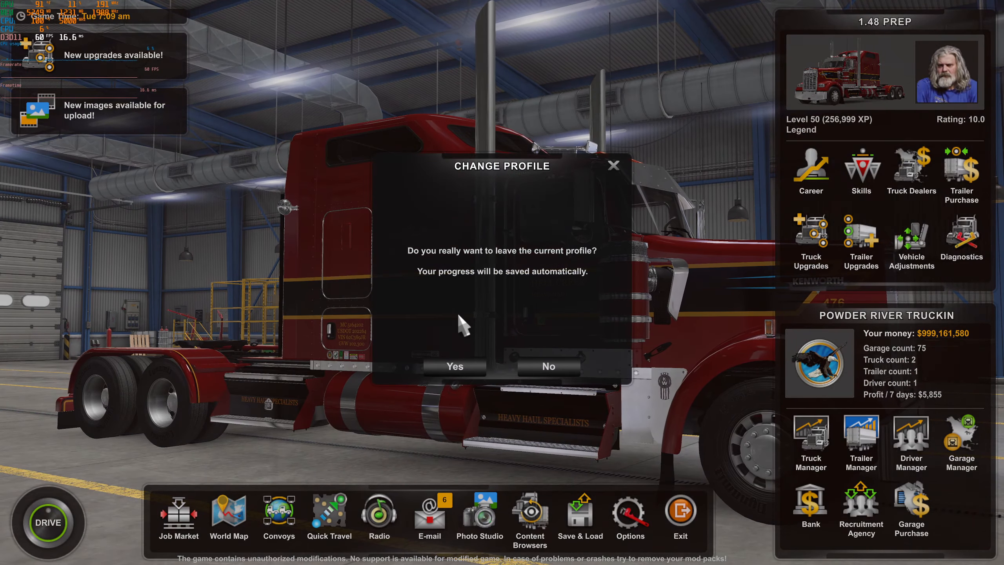
click(457, 368)
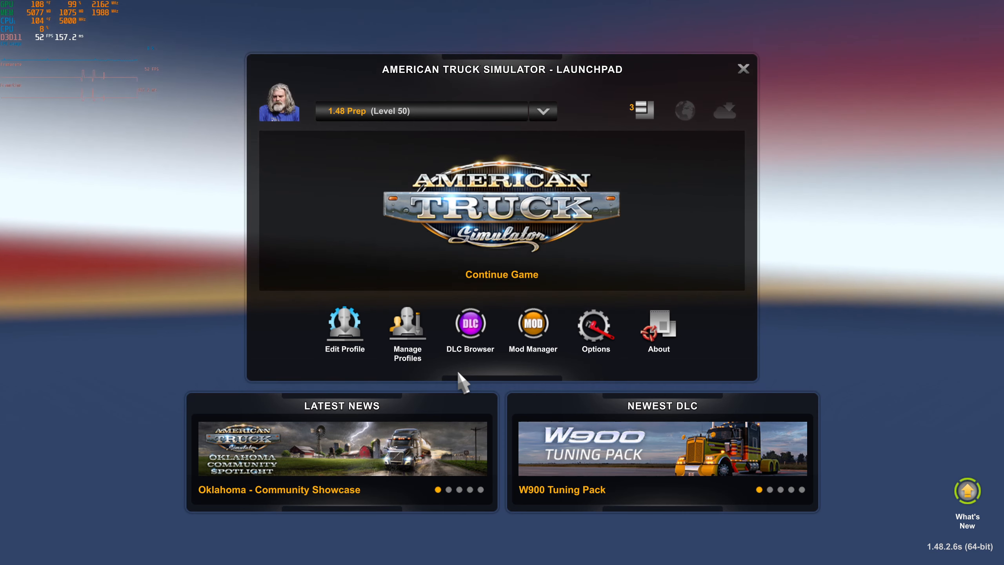
Switch to the lb_sim.pdn image in paint.net and clear the selection around the word TRUCKIN.
key(alt+Tab)
mouse_move(588, 556)
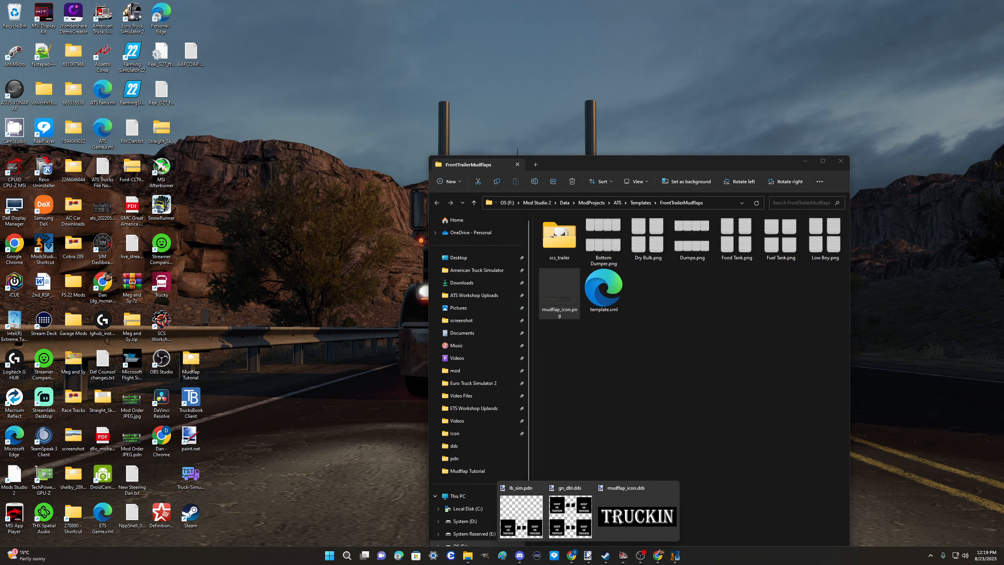
click(569, 514)
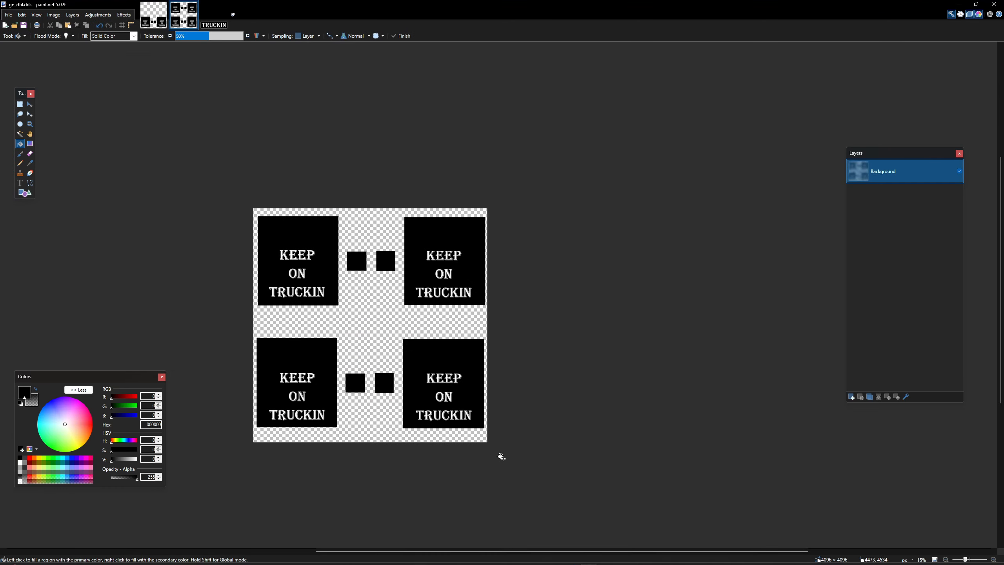
click(162, 20)
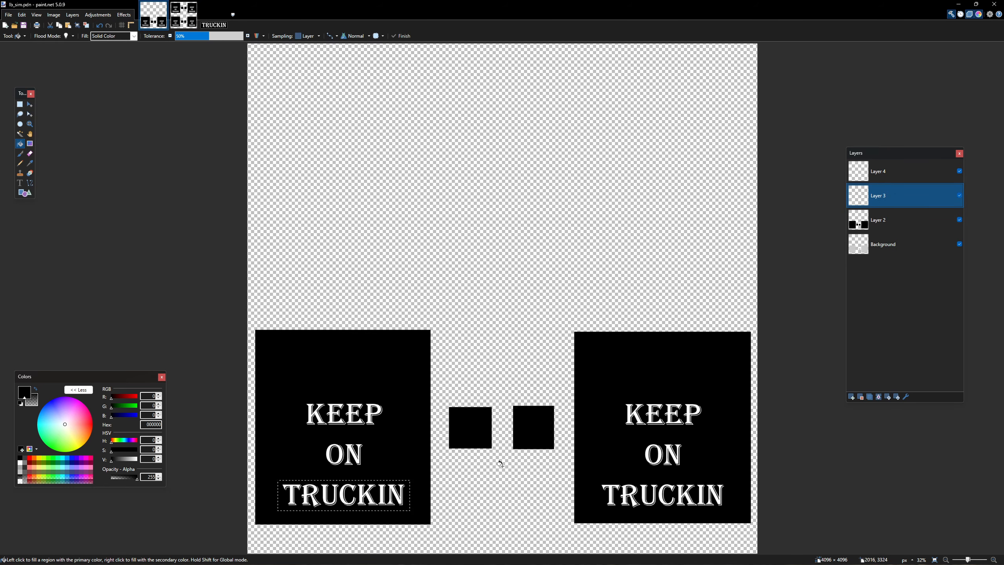
key(ctrl+d)
Fill rectangles around both large mudflaps on Layer 4 with semi-transparent black and save lb_sim.pdn.
click(893, 174)
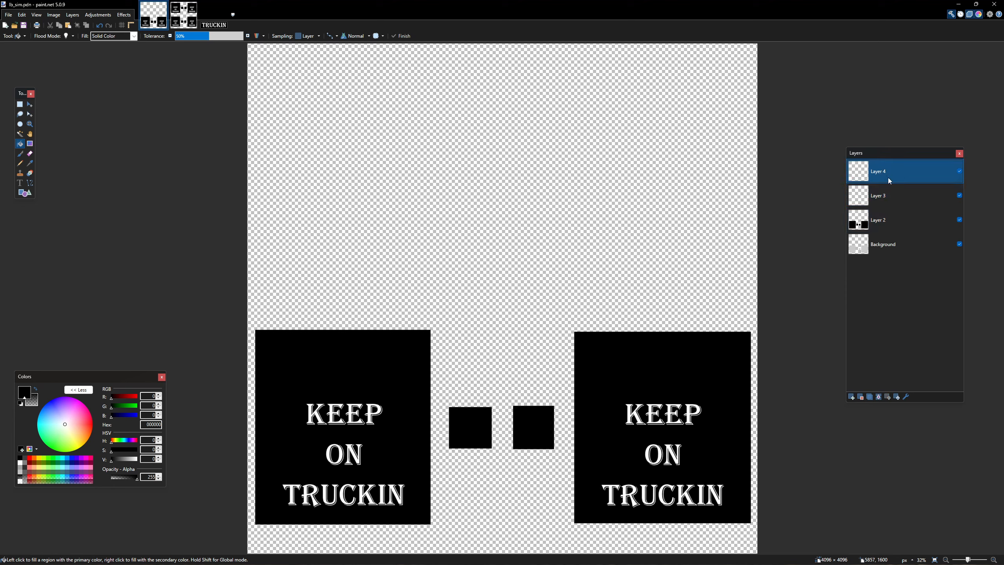
click(35, 388)
key(s)
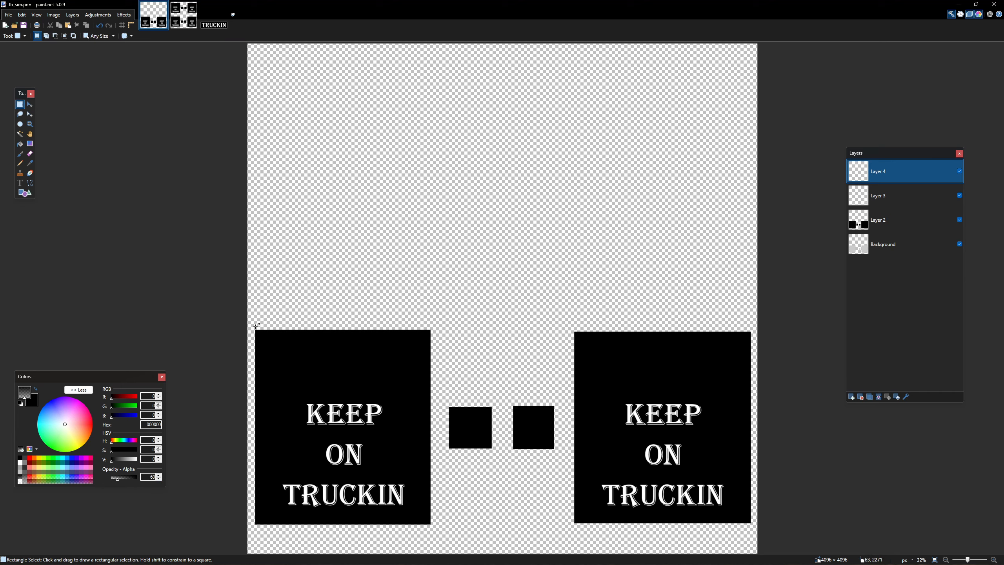
drag(256, 326, 433, 529)
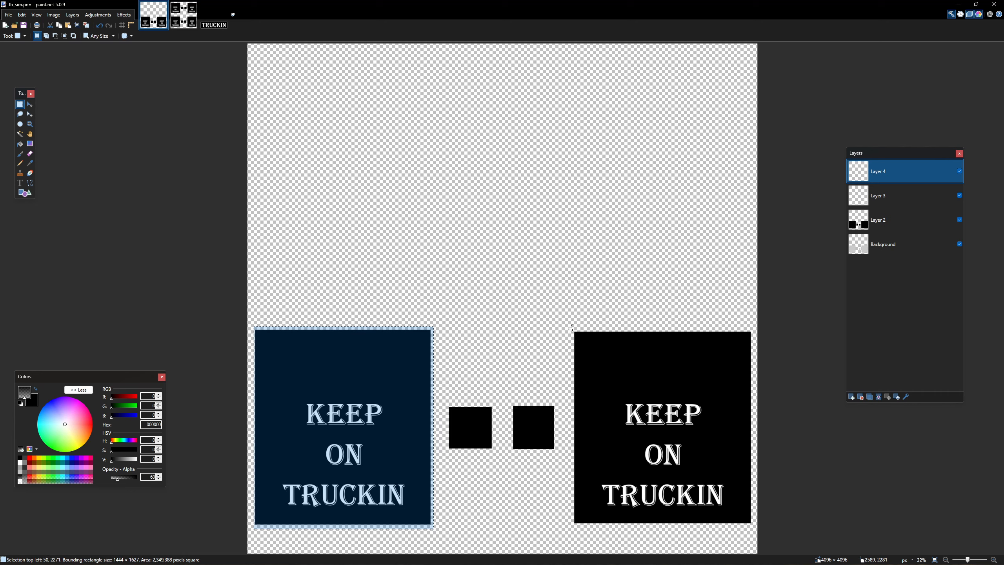
drag(570, 328, 756, 529)
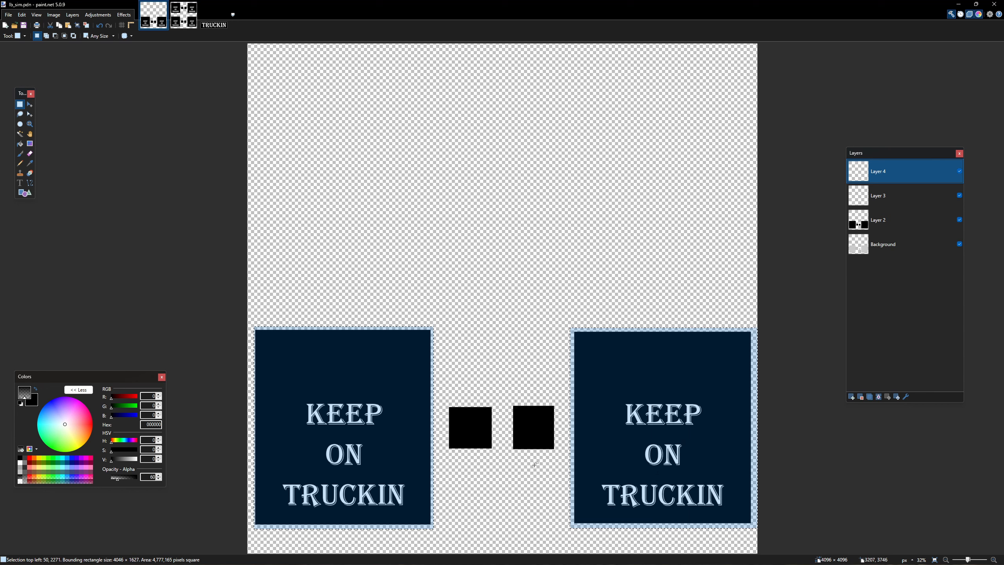
click(21, 145)
click(376, 448)
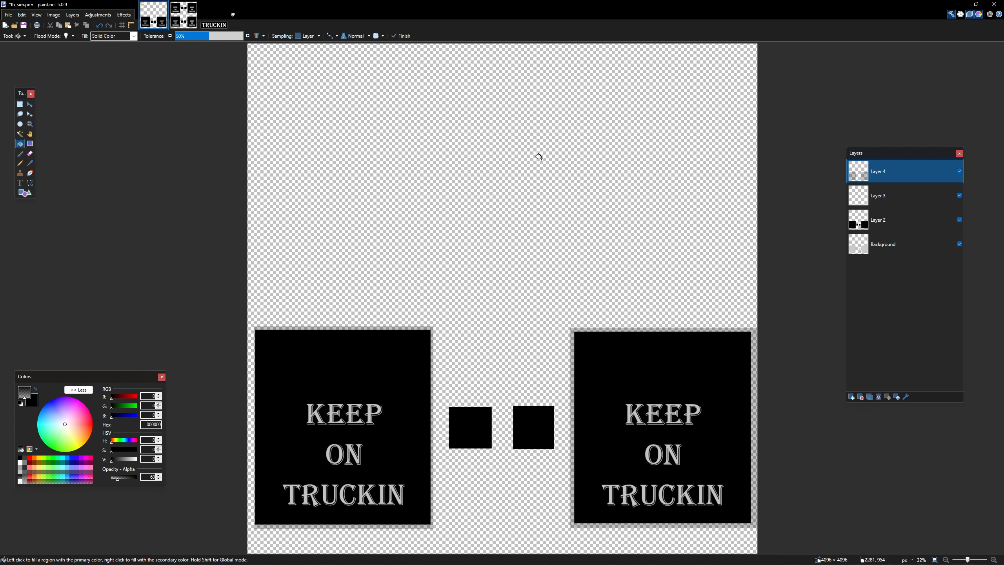
click(8, 15)
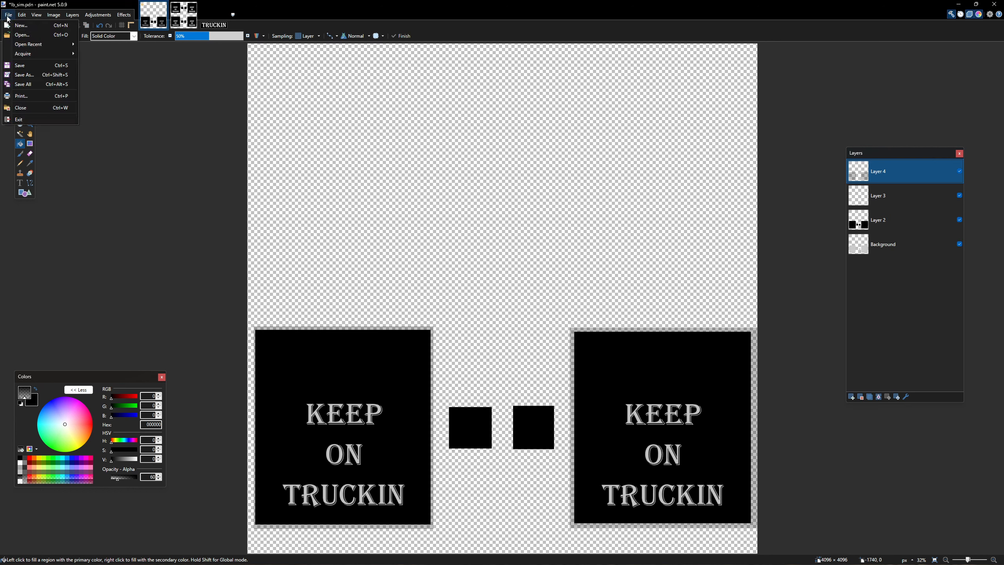
click(23, 66)
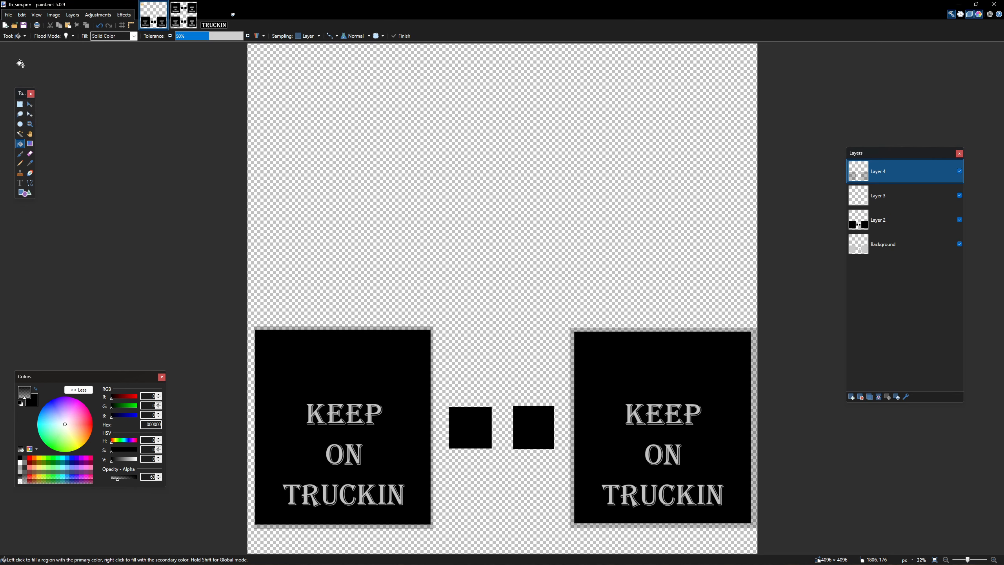
Hide the Background layer and save the image as lb_sim.pdn in the Mudflap Tutorial dds folder.
click(958, 245)
click(7, 14)
click(23, 76)
click(208, 38)
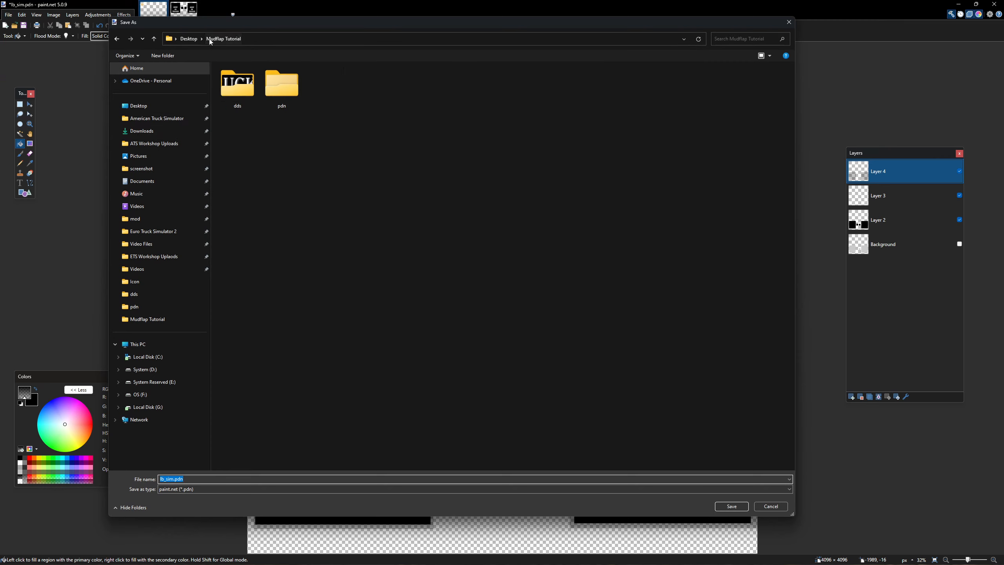
double_click(236, 88)
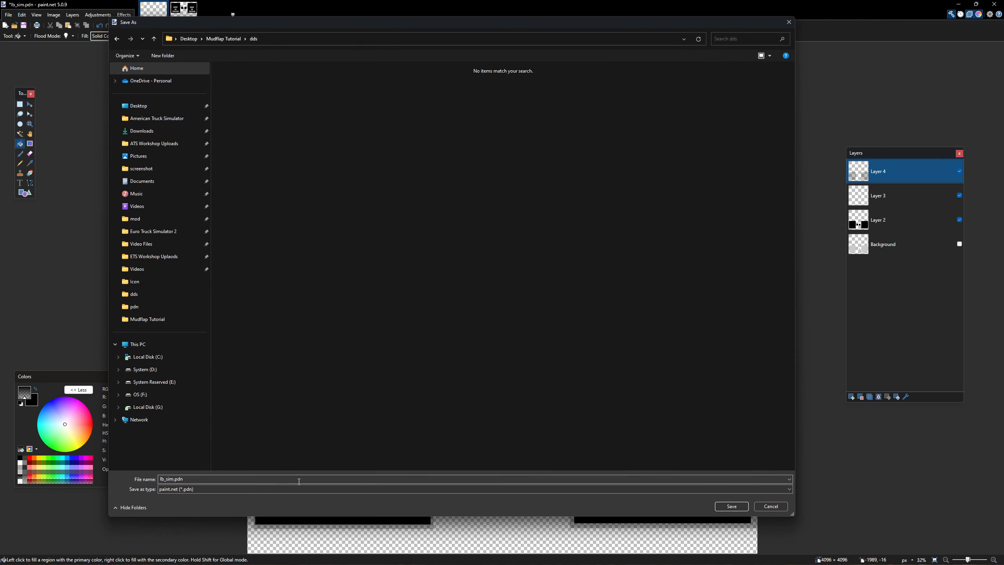
click(732, 507)
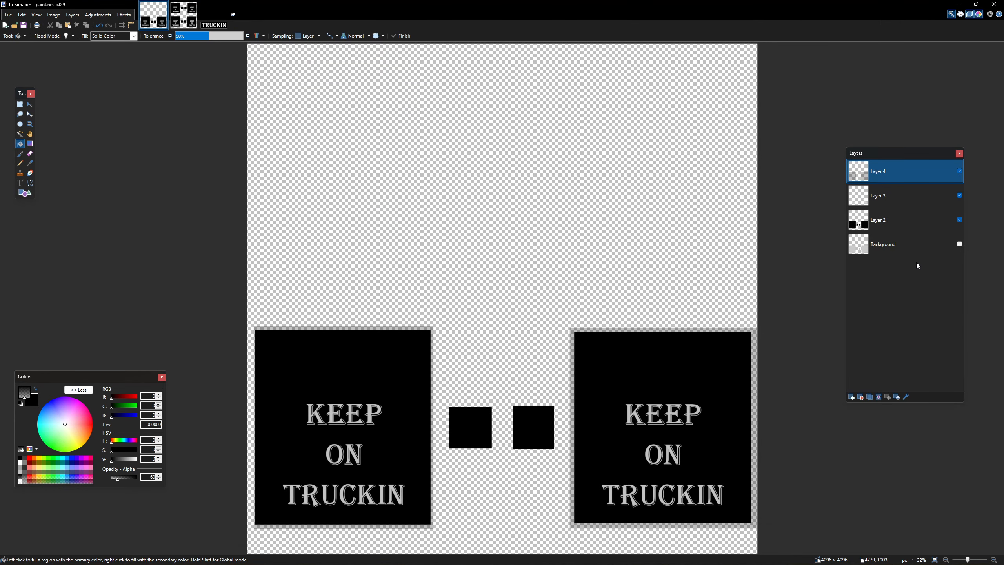
Save the image as lb_sim.dds in DirectDraw Surface format with BC3 (Linear, DXT5), replacing the existing file and flattening the layers.
mouse_move(622, 559)
click(8, 17)
click(19, 78)
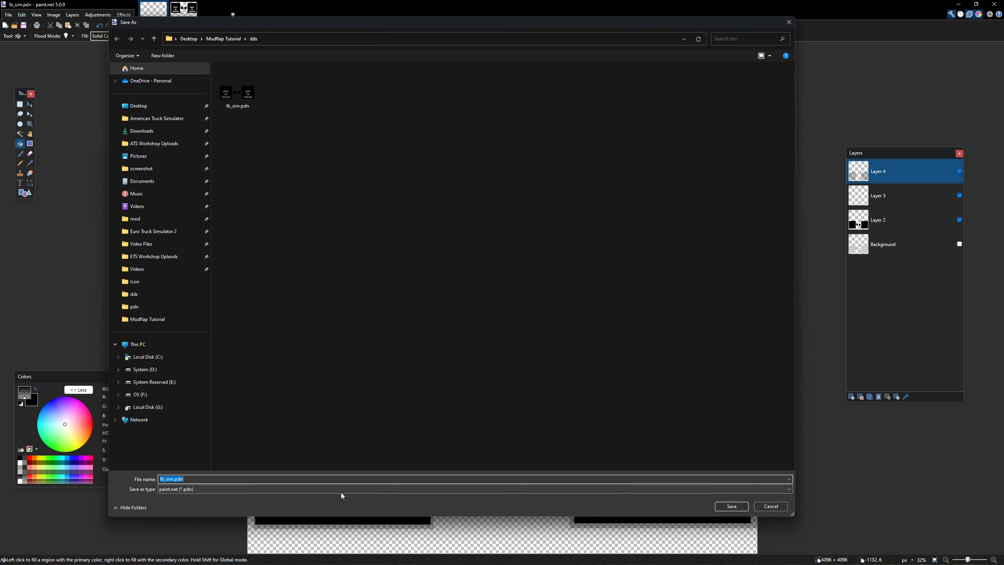
click(258, 489)
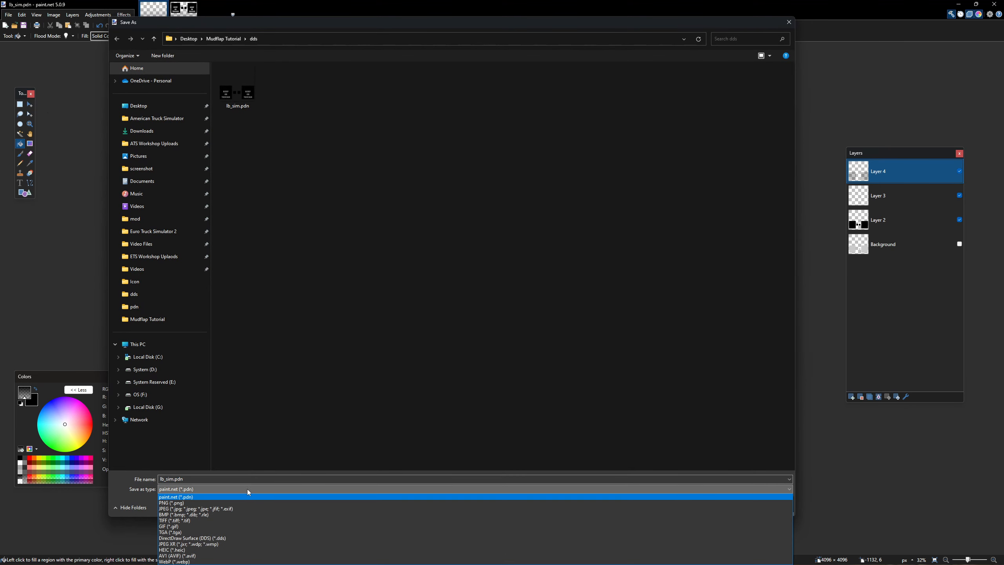
click(241, 535)
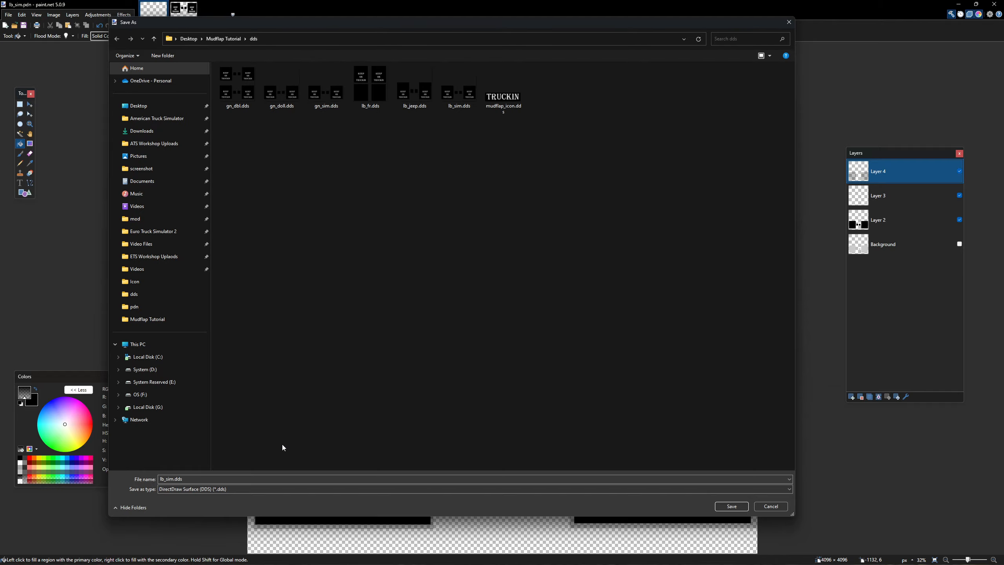
click(731, 506)
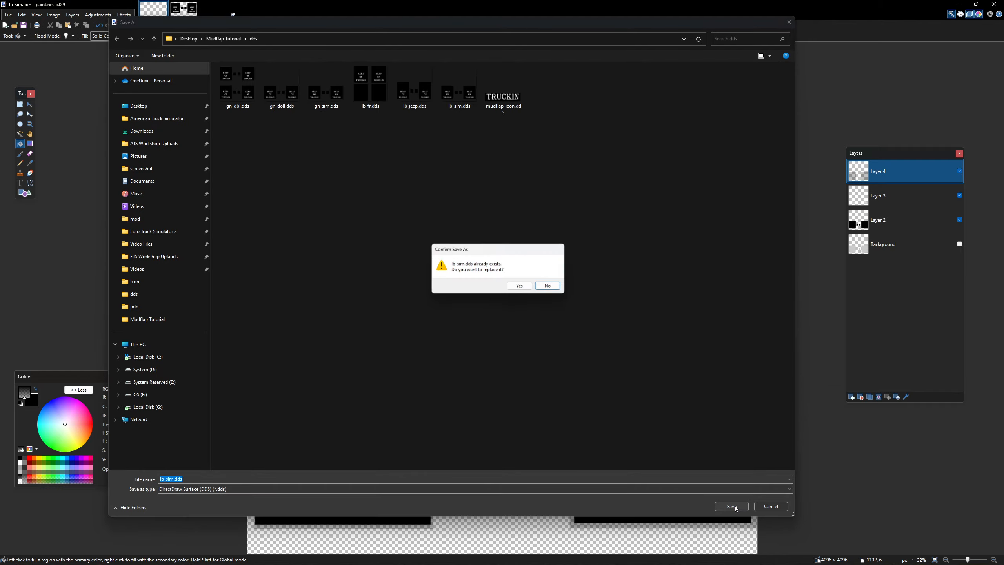
click(521, 286)
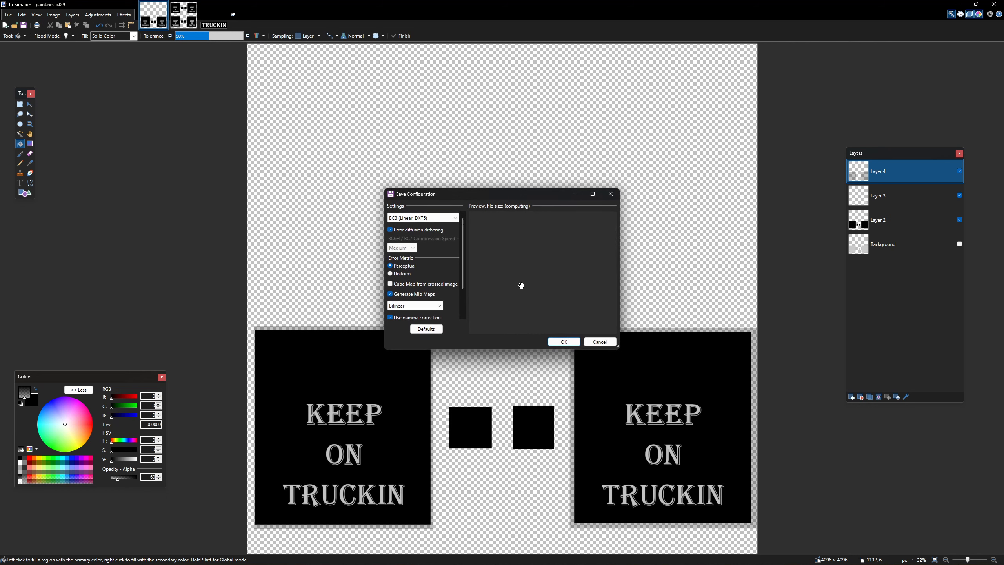
click(562, 345)
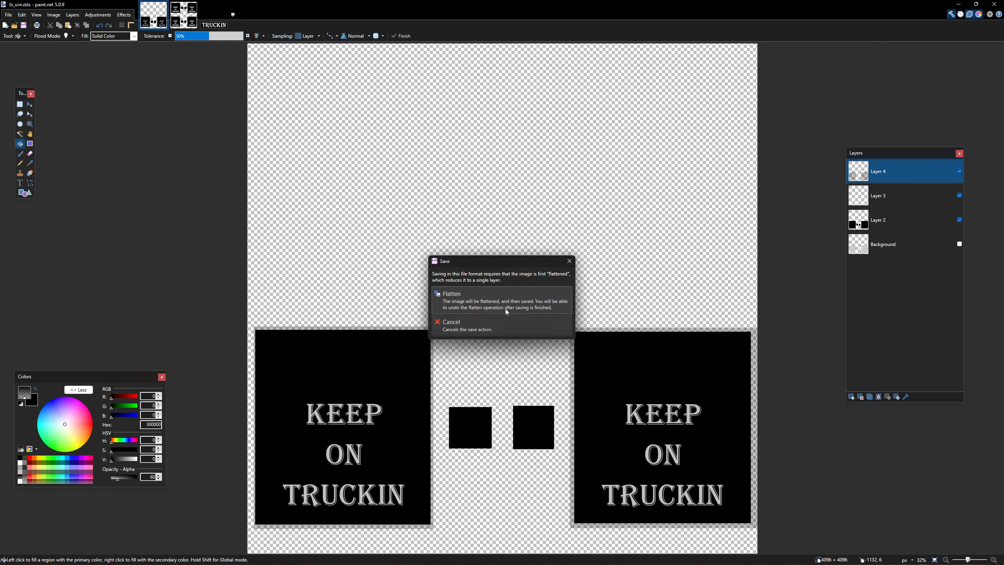
click(492, 304)
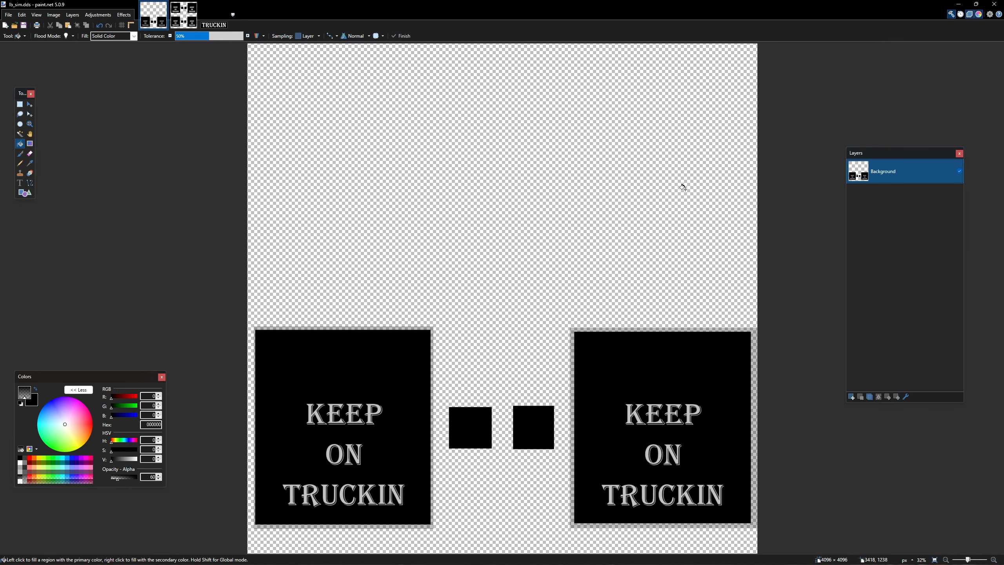
Switch to Mods Studio 2 and check the images assigned to the Low Boy - Simple and Low Boy - Jeep rear mudflaps.
click(958, 5)
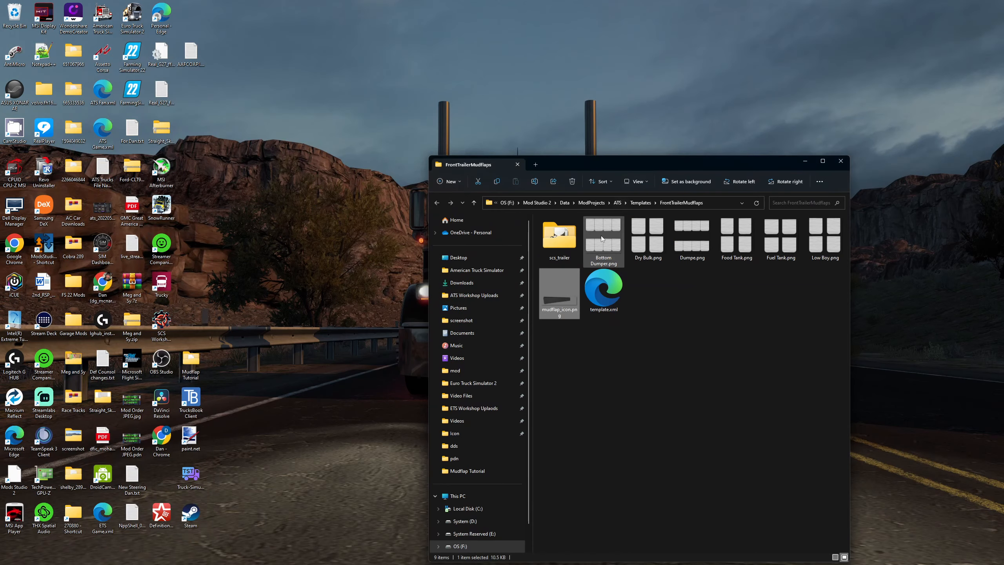
click(675, 558)
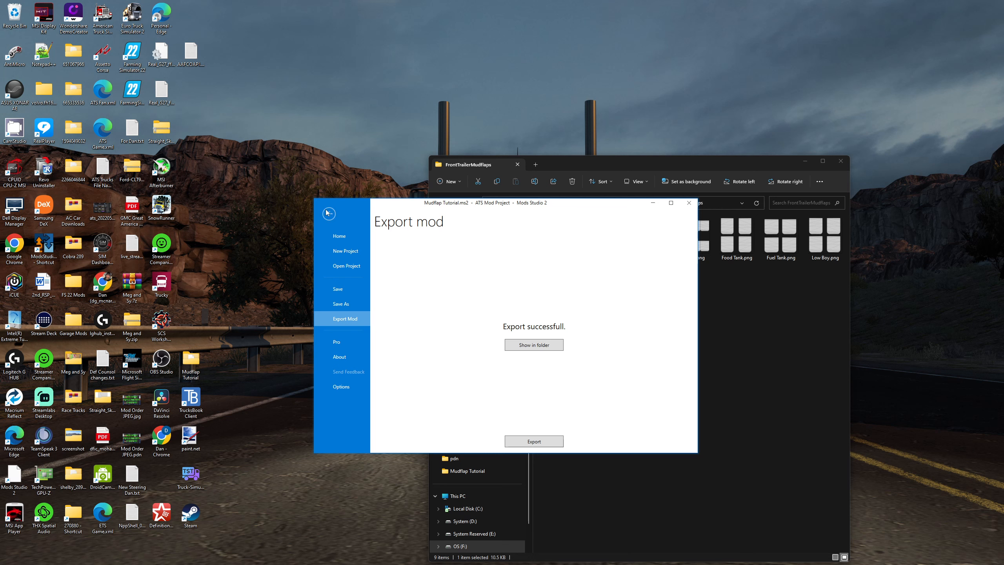
click(328, 214)
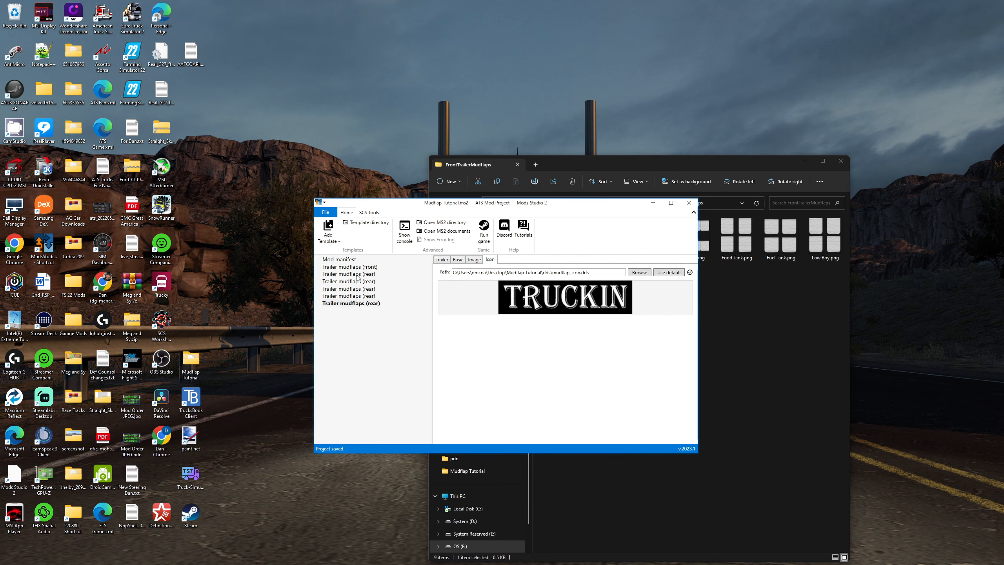
click(357, 275)
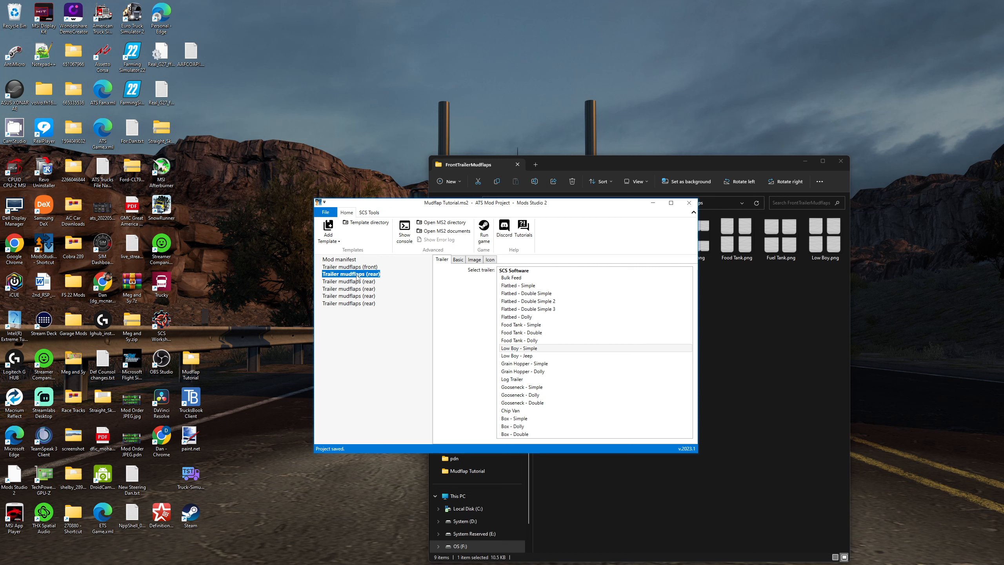
click(473, 260)
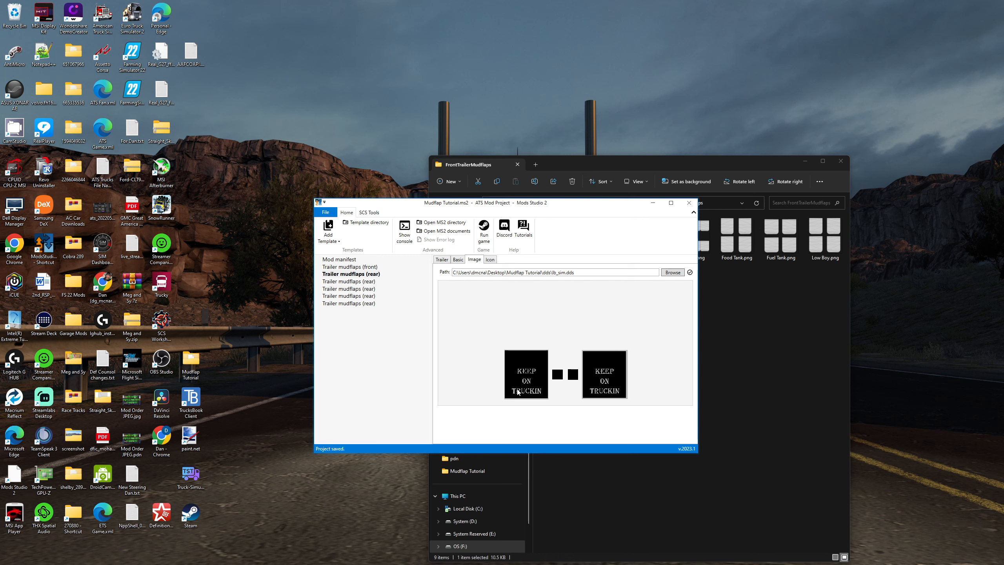
click(355, 281)
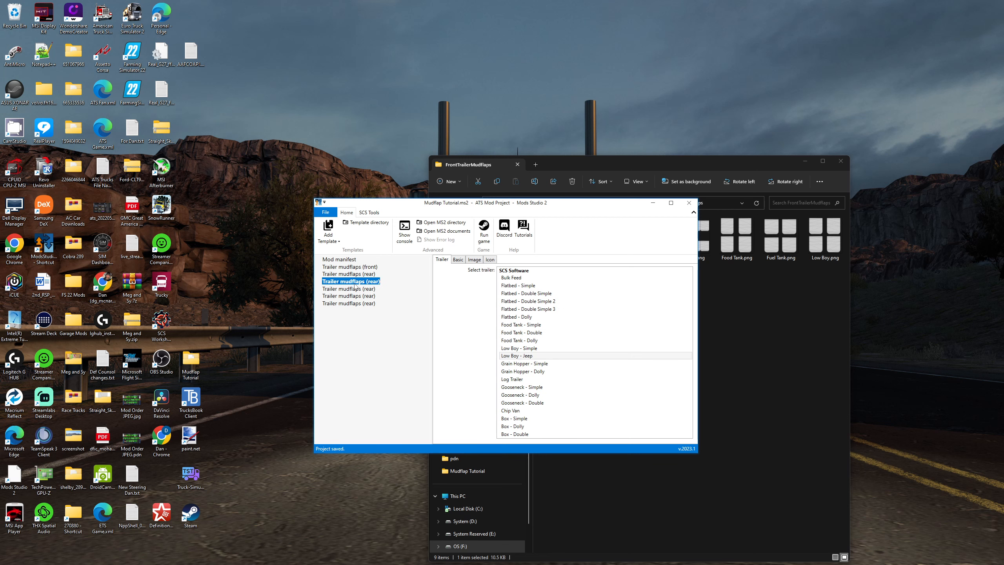
click(475, 260)
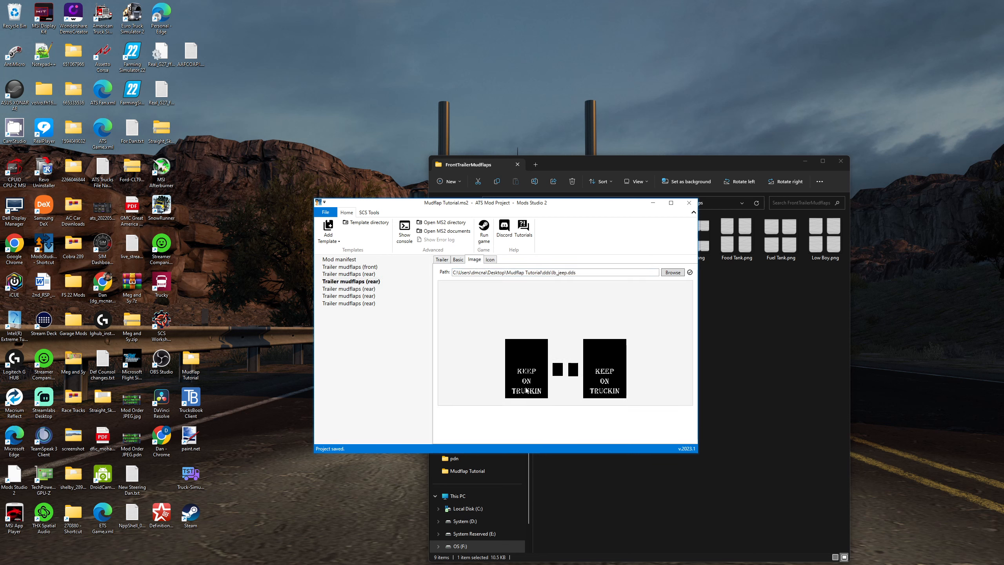
Reload lb_sim.dds from the desktop's Mudflap Tutorial dds folder as the image of the Low Boy - Simple rear mudflaps.
click(340, 275)
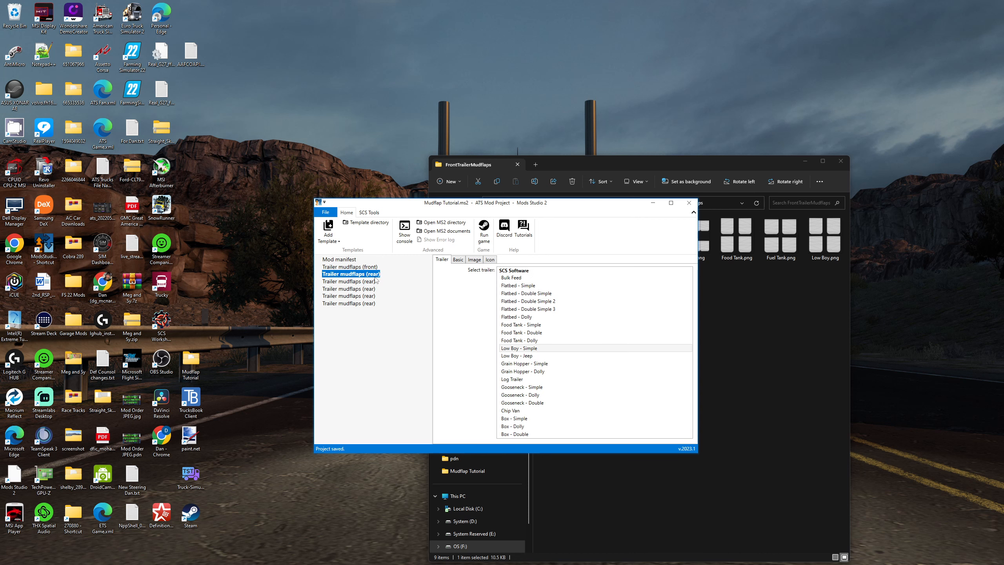
click(474, 260)
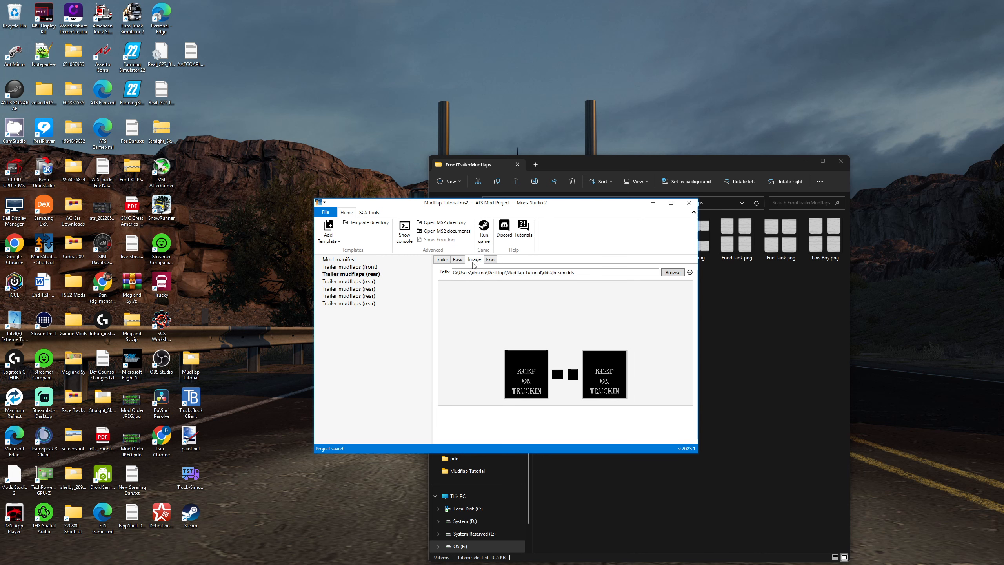
click(672, 272)
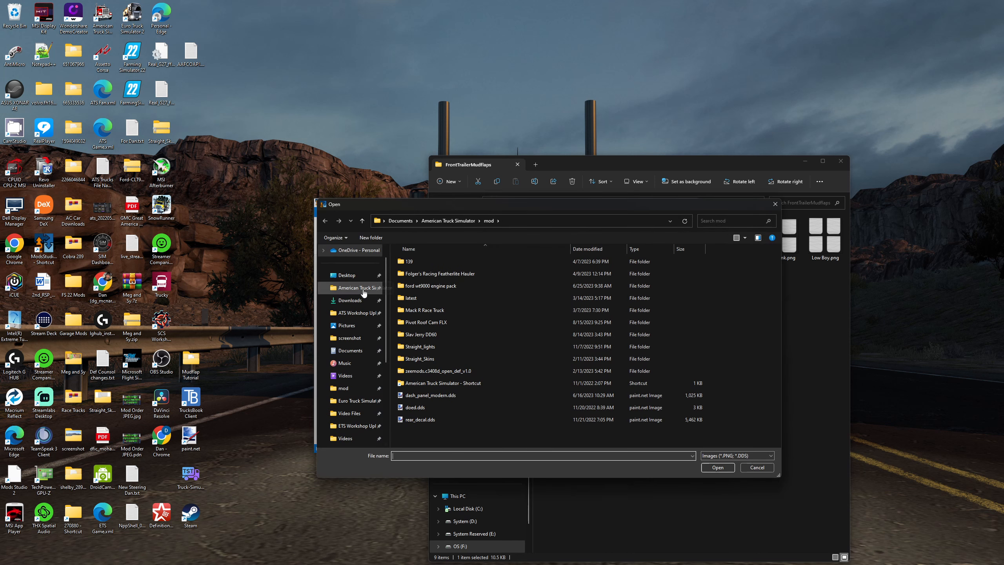
click(346, 275)
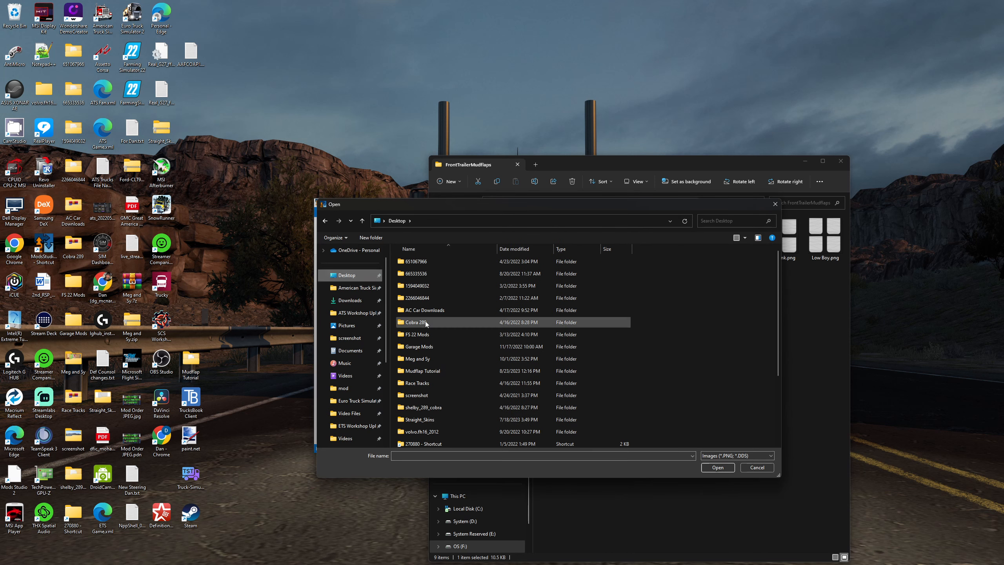
double_click(422, 371)
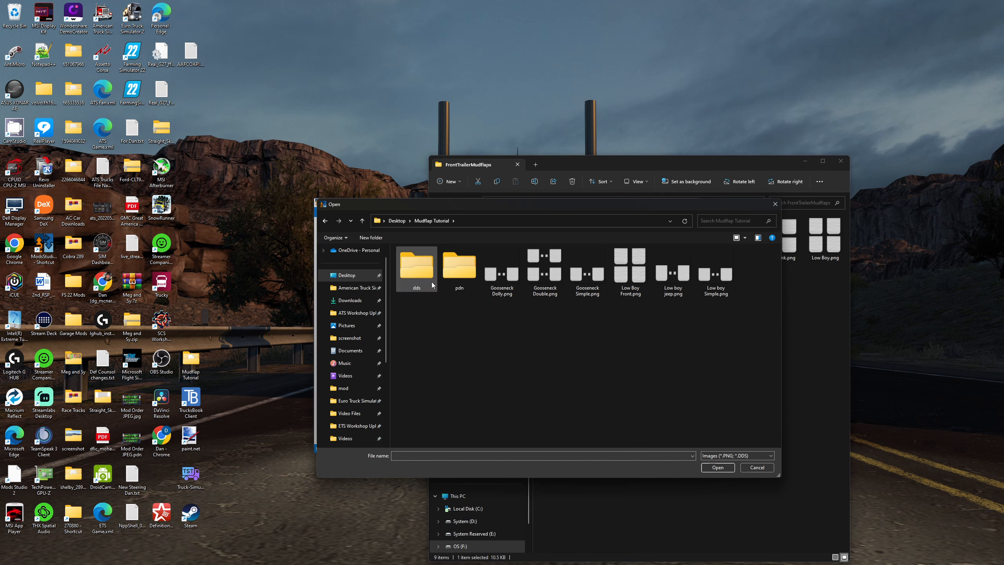
double_click(416, 262)
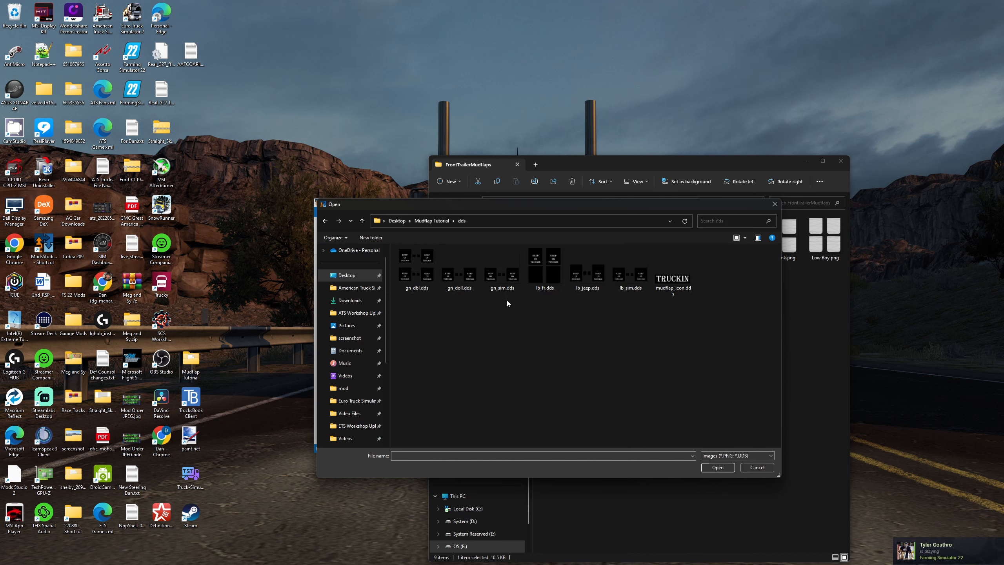
double_click(631, 275)
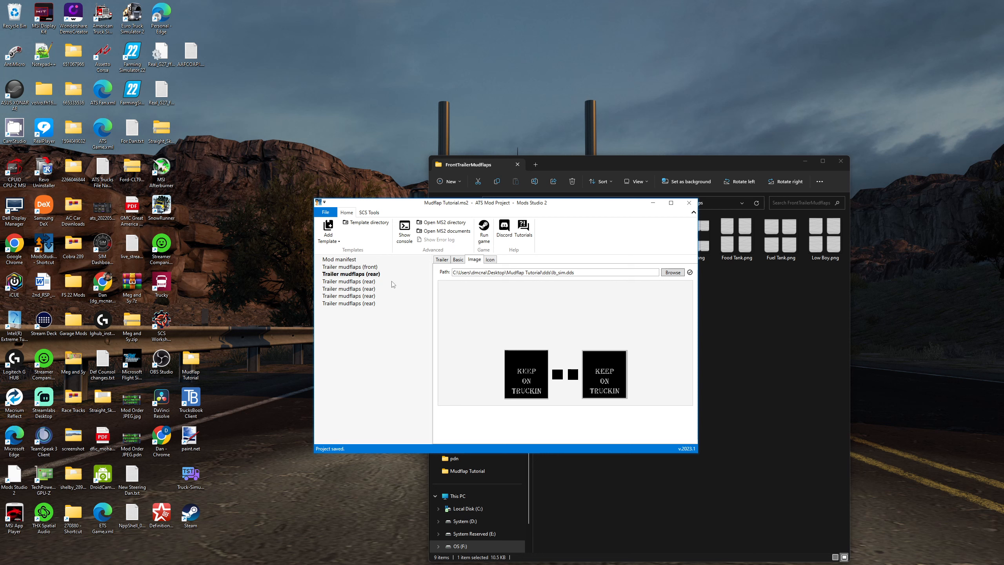
Export the mod to the American Truck Simulator mod folder as Mudflap Tutorial.scs, replacing the existing file.
click(327, 214)
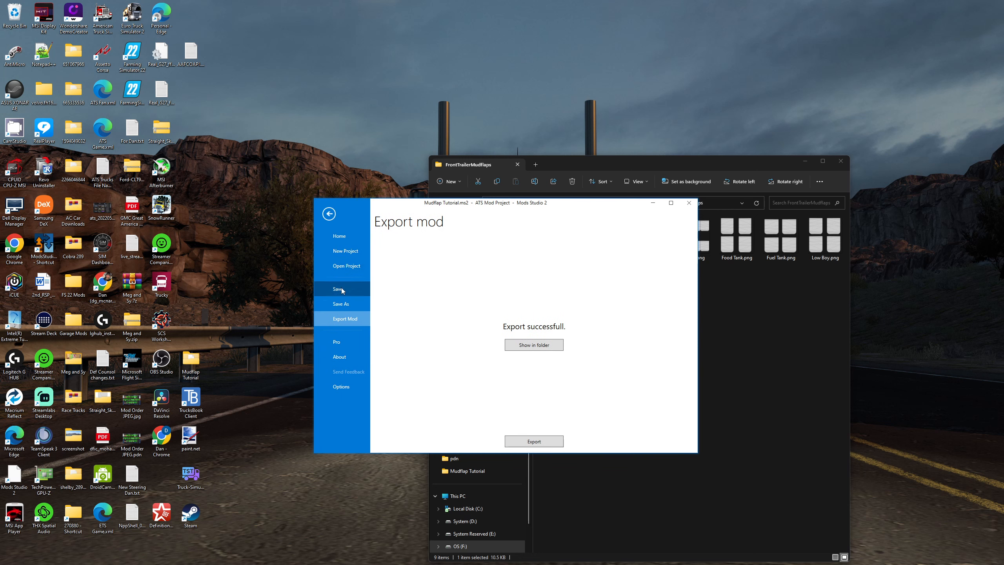
key(Escape)
click(325, 213)
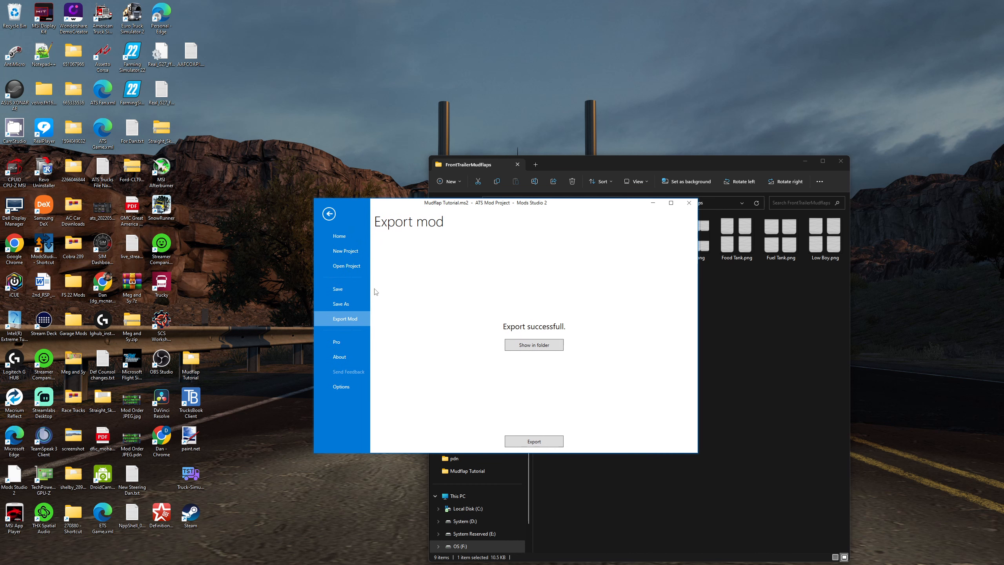
click(548, 446)
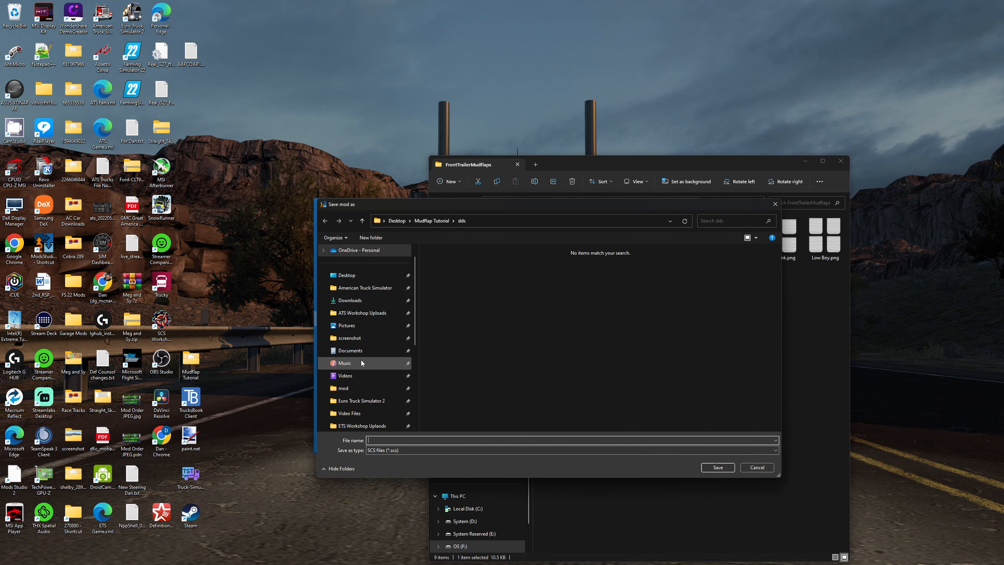
click(375, 388)
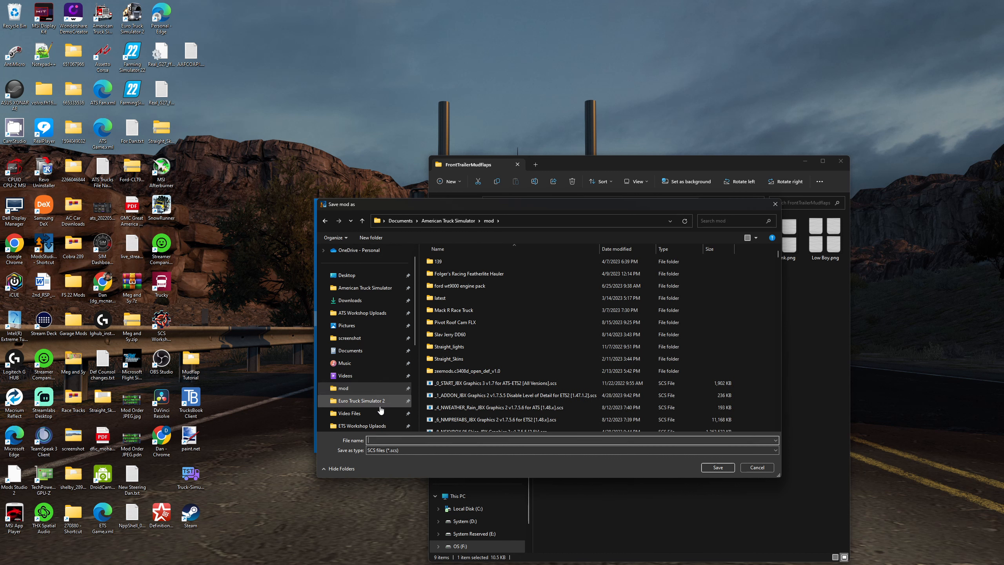
text(Mud)
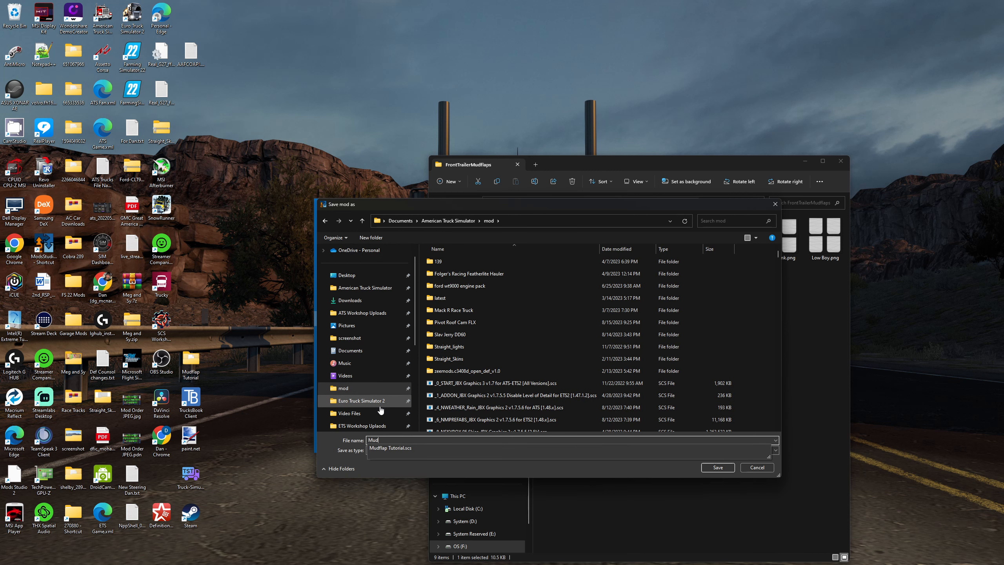
click(412, 448)
click(718, 467)
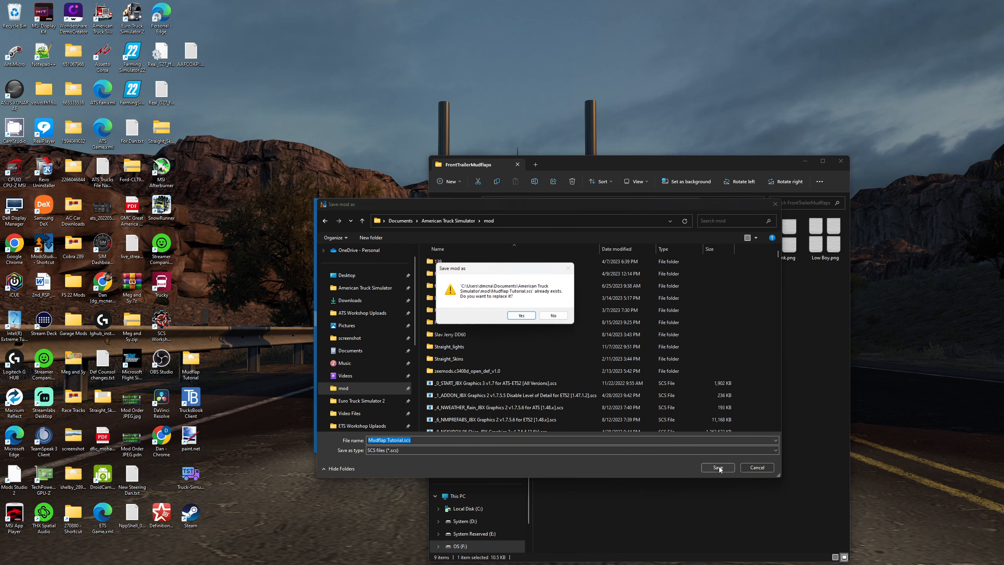
click(529, 315)
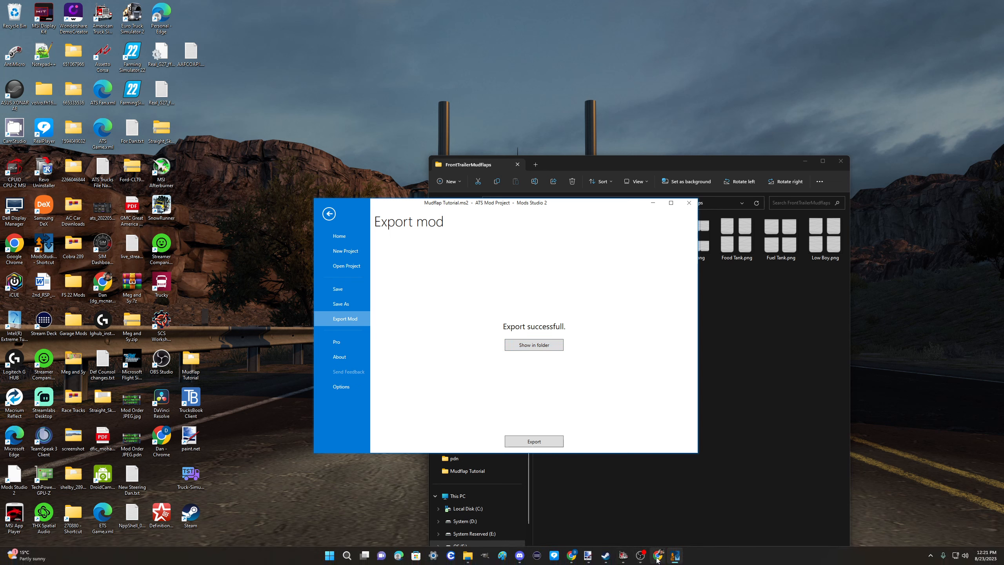
Switch to American Truck Simulator, continue the 1.48 Prep game and open the Wooden Lowboy Triple in the trailer configurator.
click(657, 560)
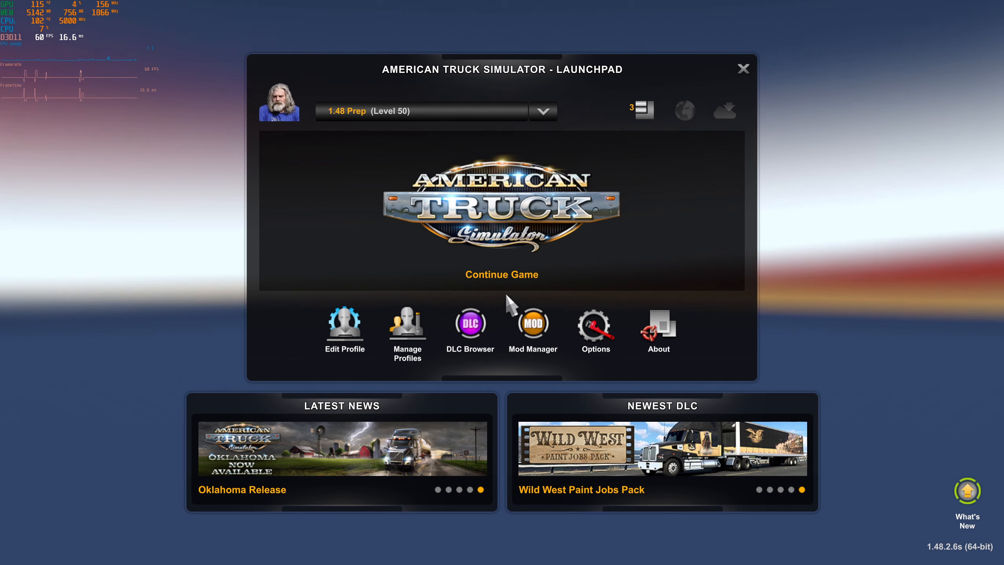
click(498, 276)
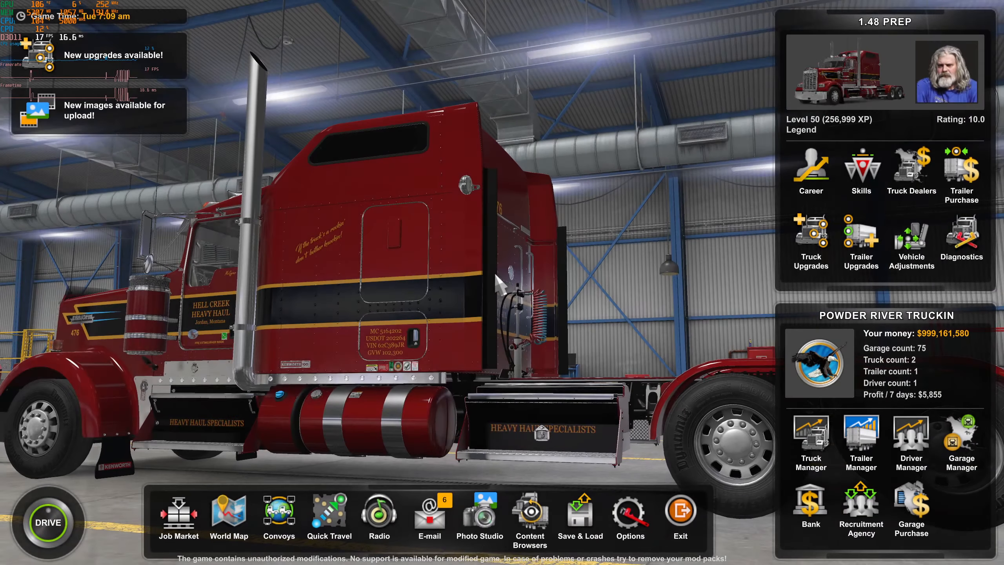
click(843, 434)
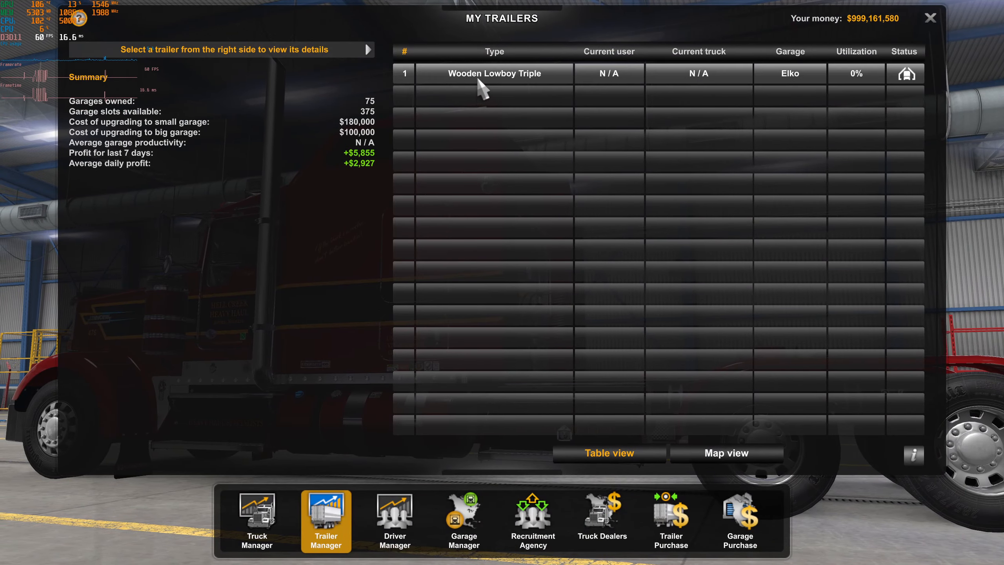
click(479, 79)
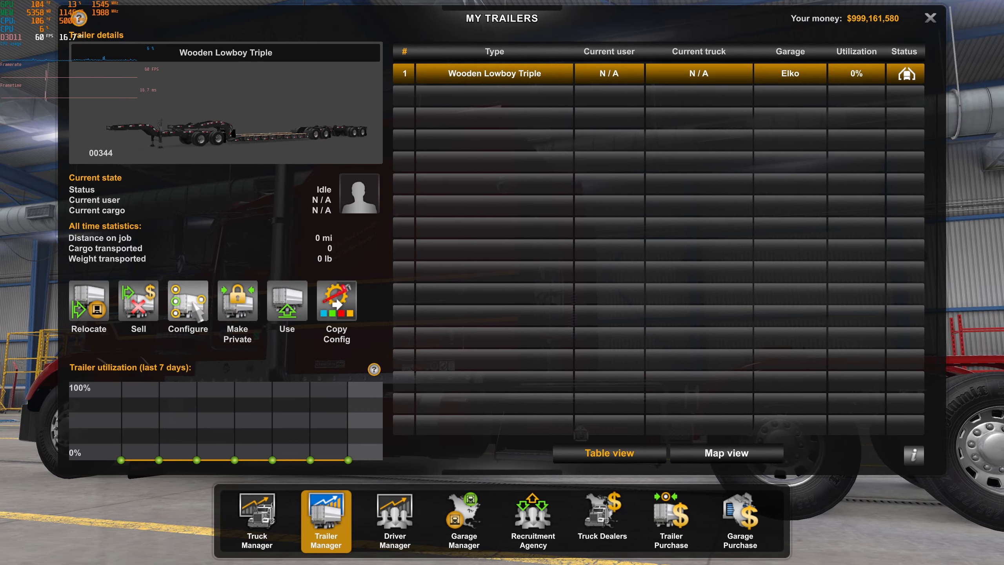
click(194, 304)
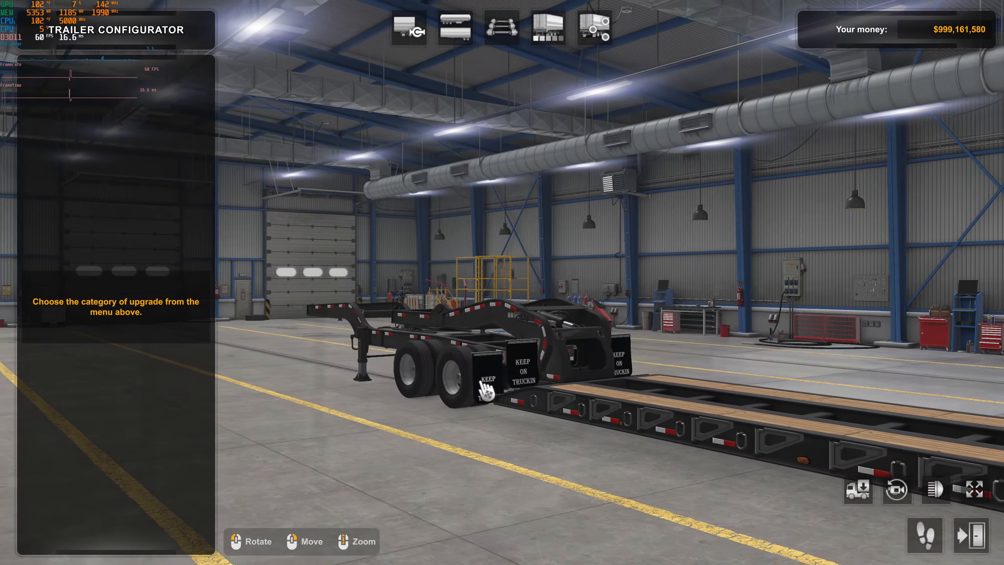
Examine the Keep on Truckin mudflaps at the front axles and rear sections of the Wooden Lowboy Triple.
drag(486, 389, 578, 498)
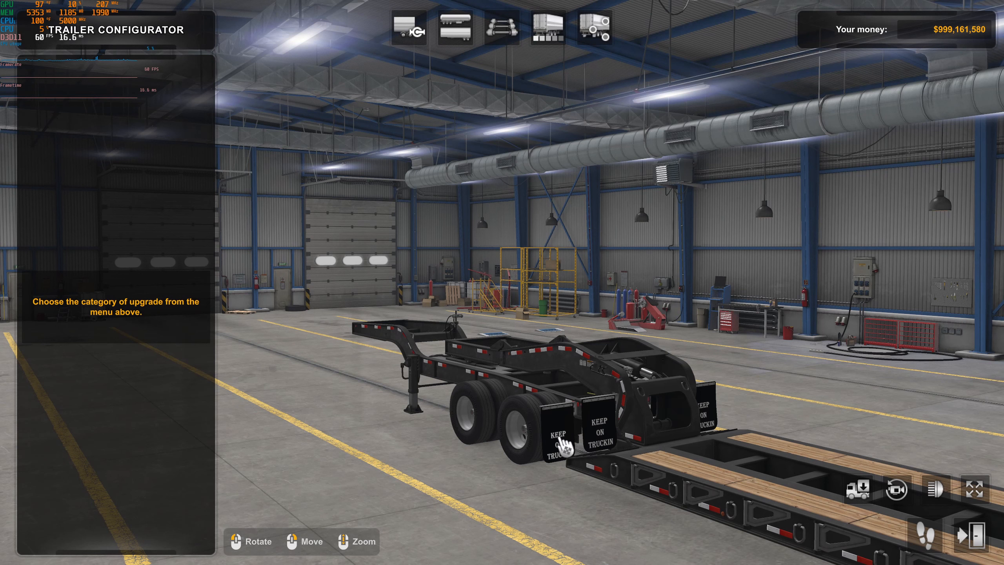
drag(580, 492, 690, 449)
scroll(687, 453, down, 5)
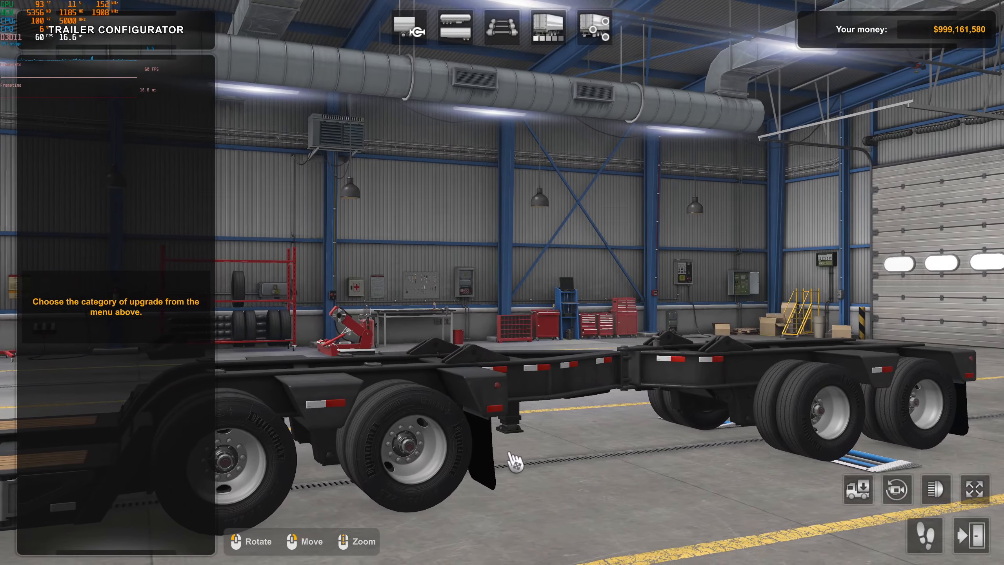
drag(600, 473, 385, 425)
drag(357, 334, 761, 496)
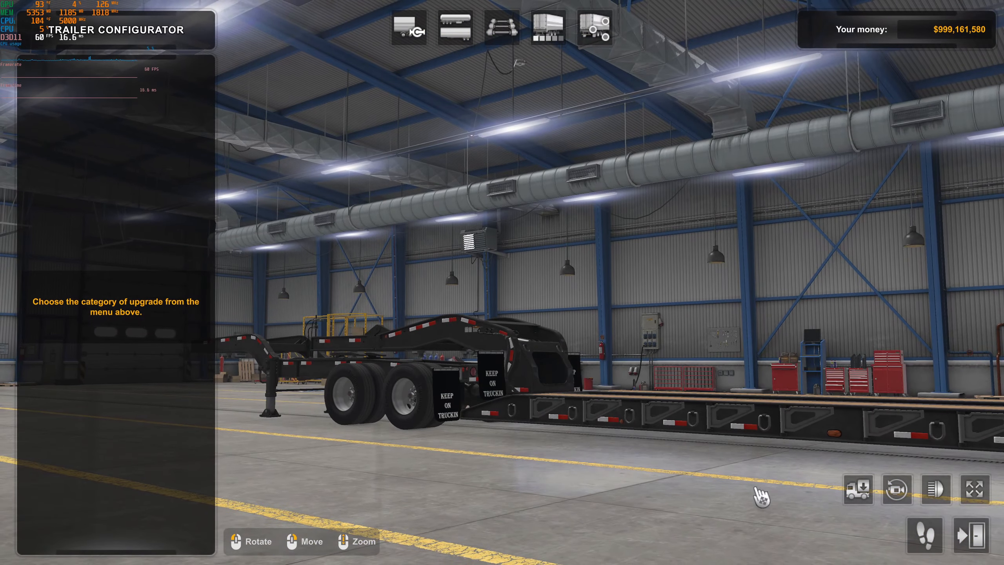
Leave the trailer configurator and the trailer manager, and exit the current game profile.
click(970, 533)
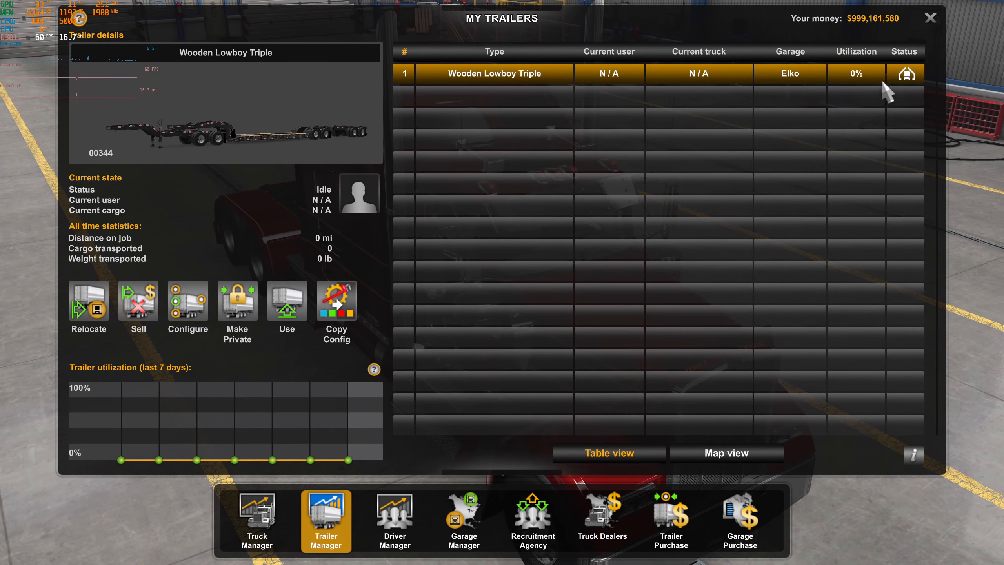
click(930, 22)
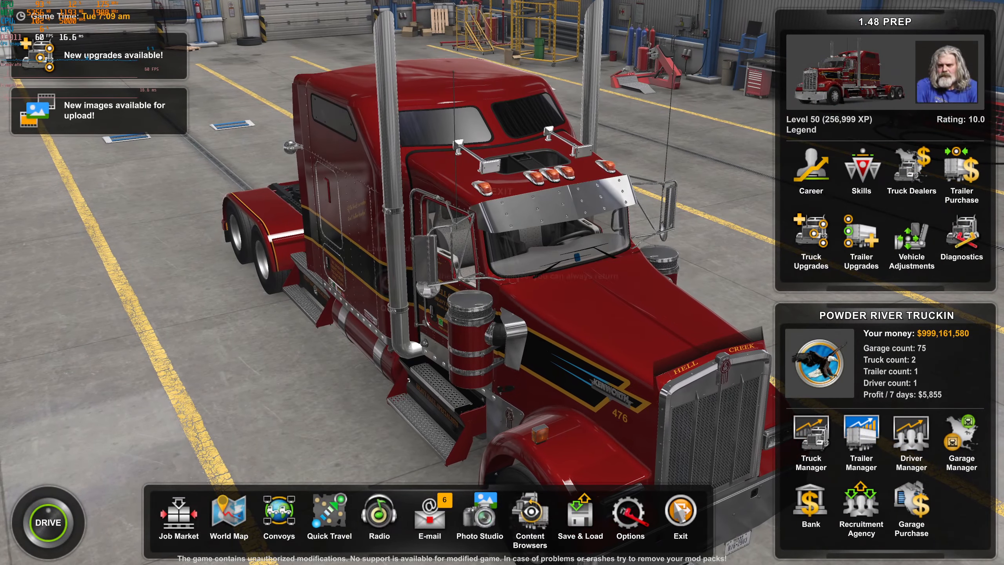
click(381, 221)
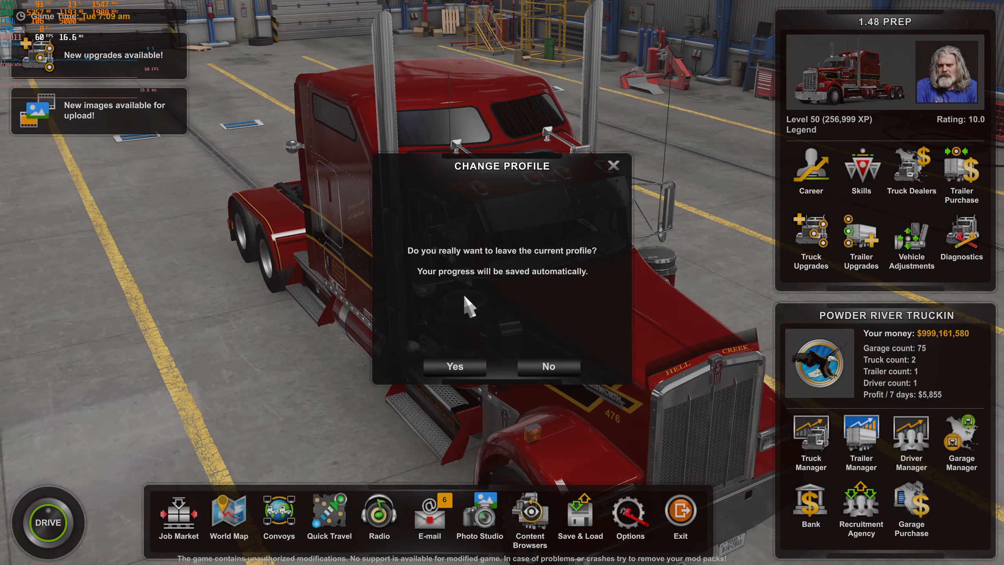
click(457, 367)
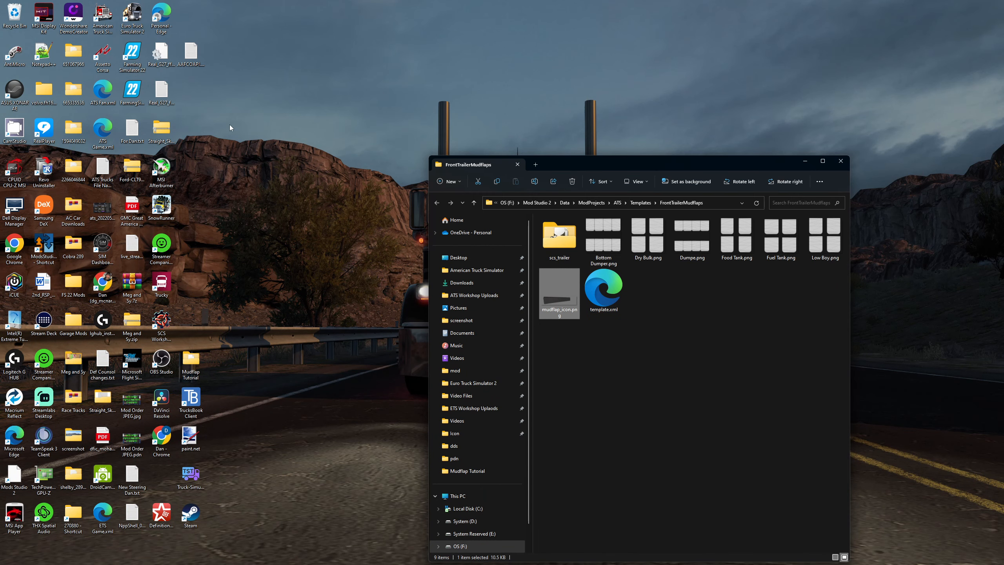
Open lb_sim.pdn from the desktop's Mudflap Tutorial dds folder in paint.net and make Layer 2 active.
double_click(191, 362)
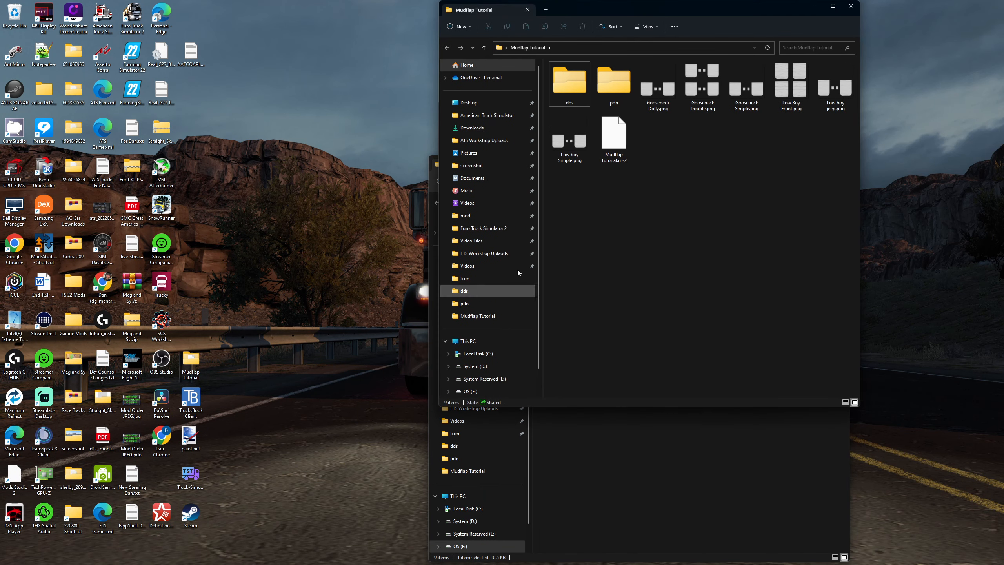
double_click(574, 92)
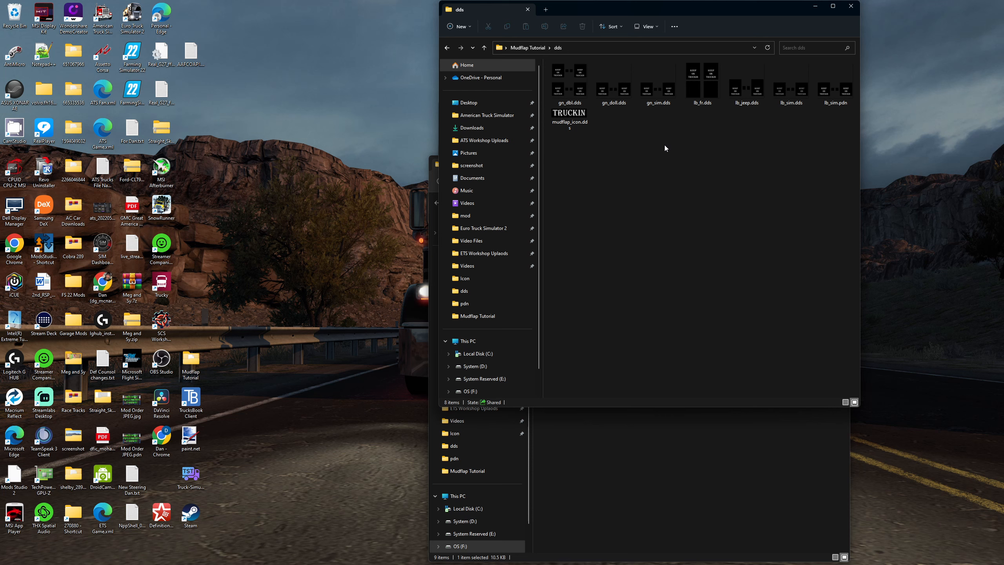
double_click(836, 92)
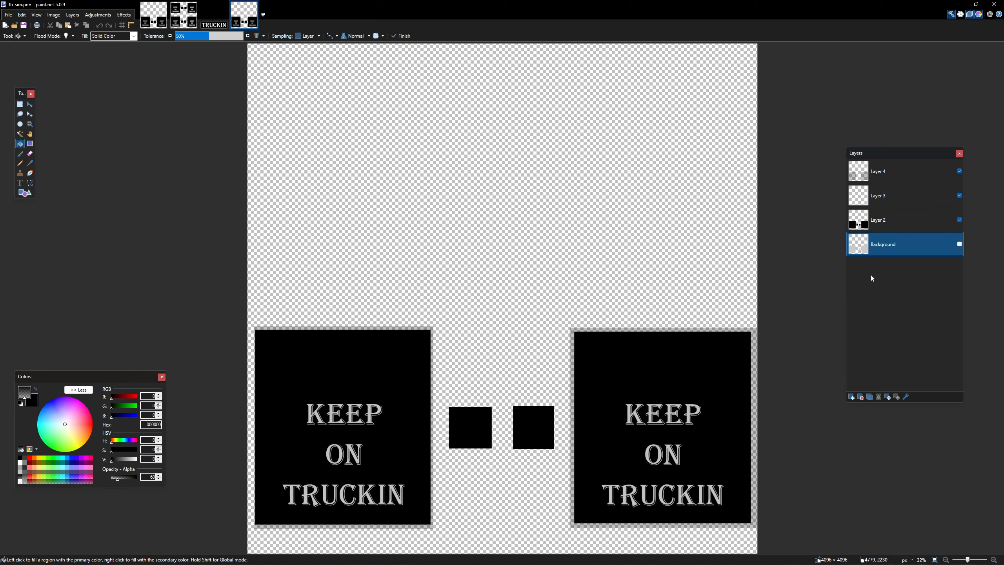
click(889, 218)
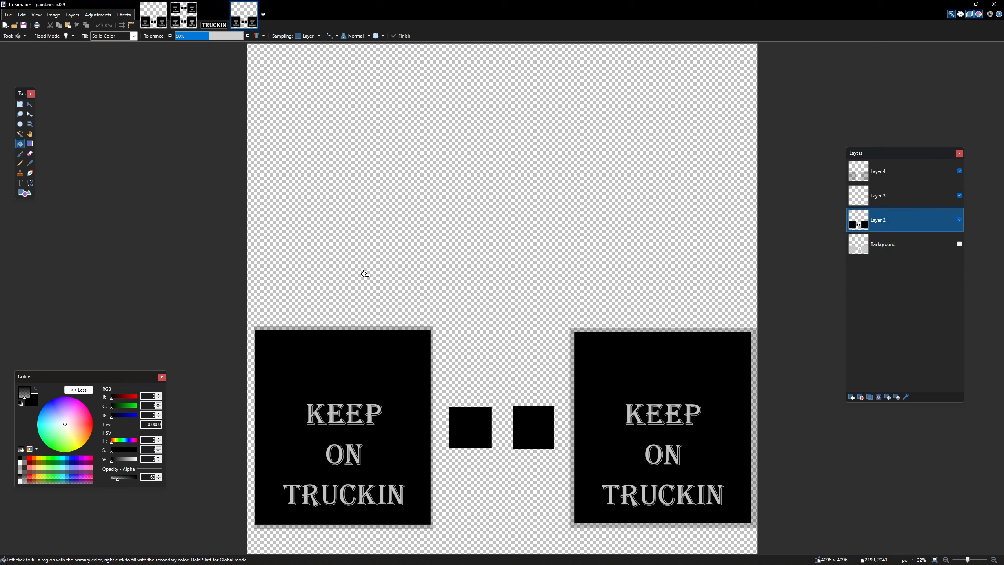
Try to fill the two small squares between the mudflaps on Layer 2 with semi-transparent black.
click(20, 104)
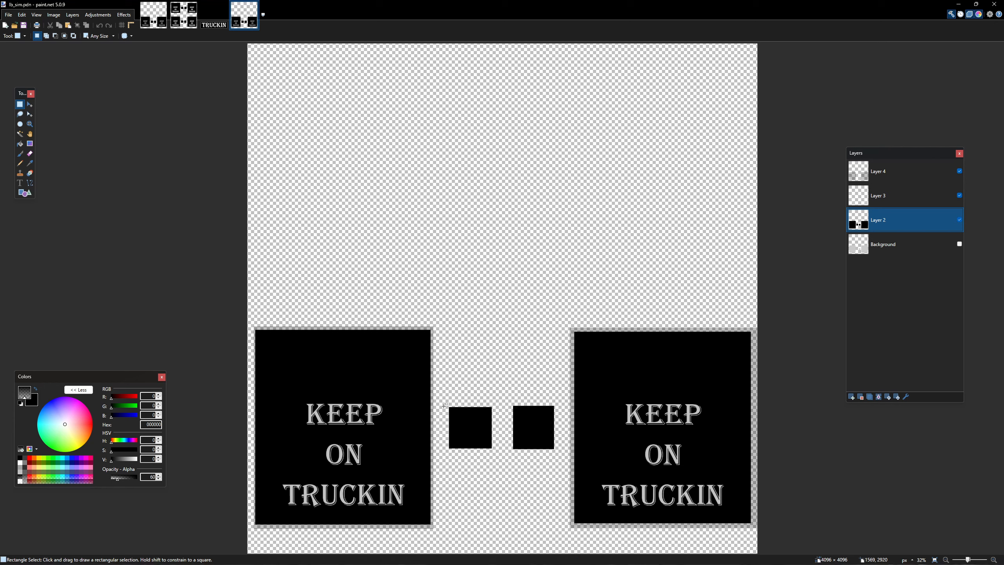
drag(444, 405, 558, 456)
click(19, 144)
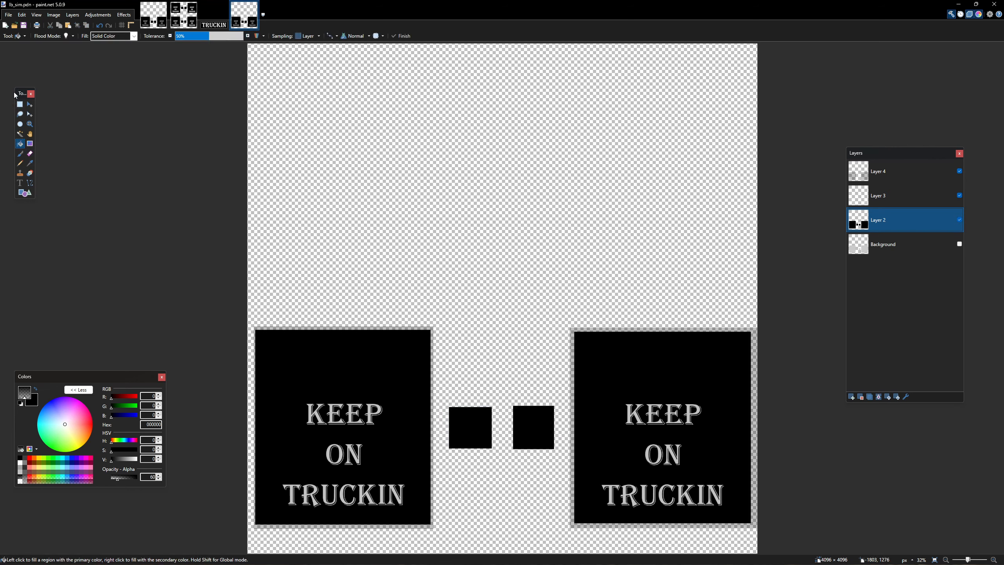
click(19, 104)
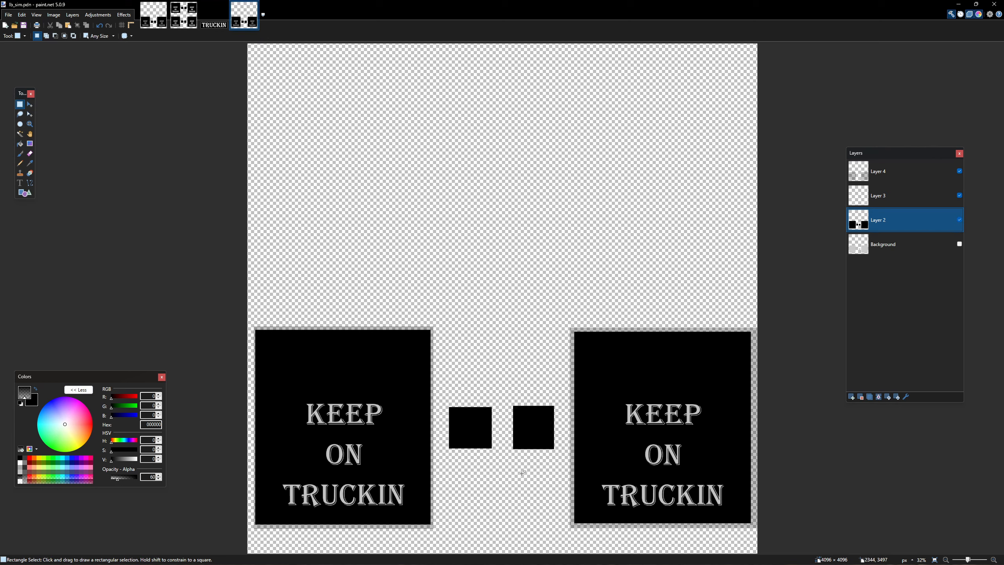
drag(439, 396, 564, 459)
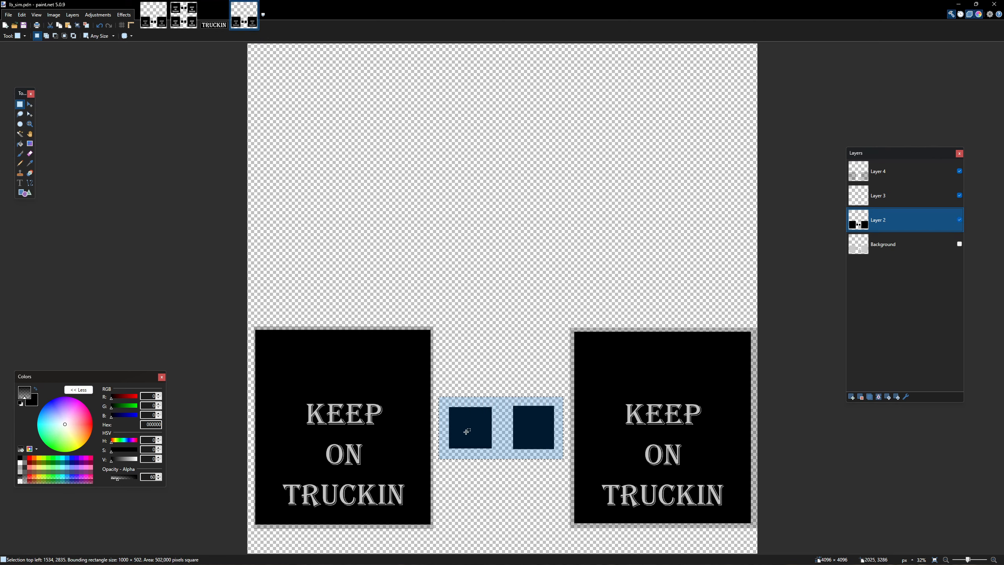
click(24, 145)
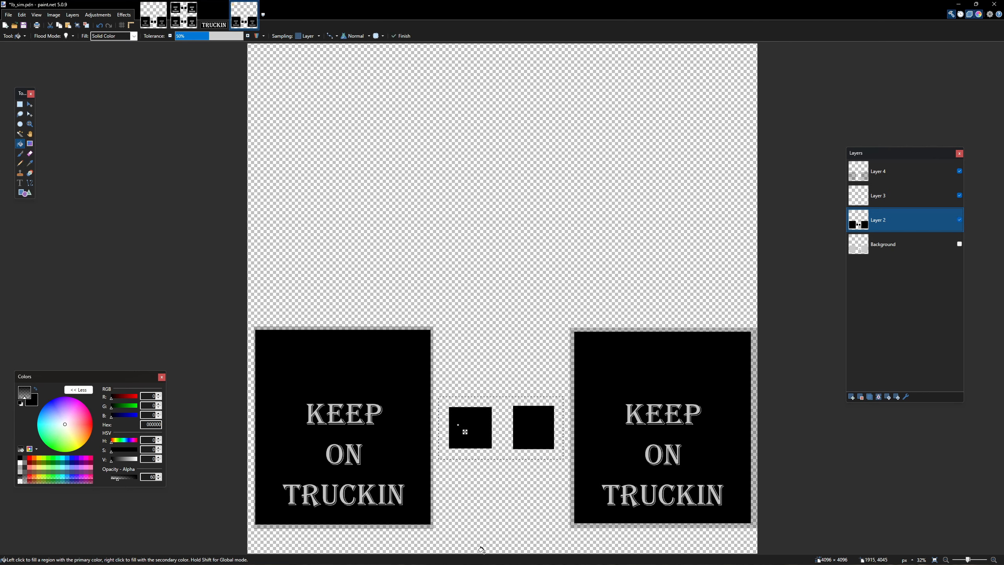
mouse_move(482, 563)
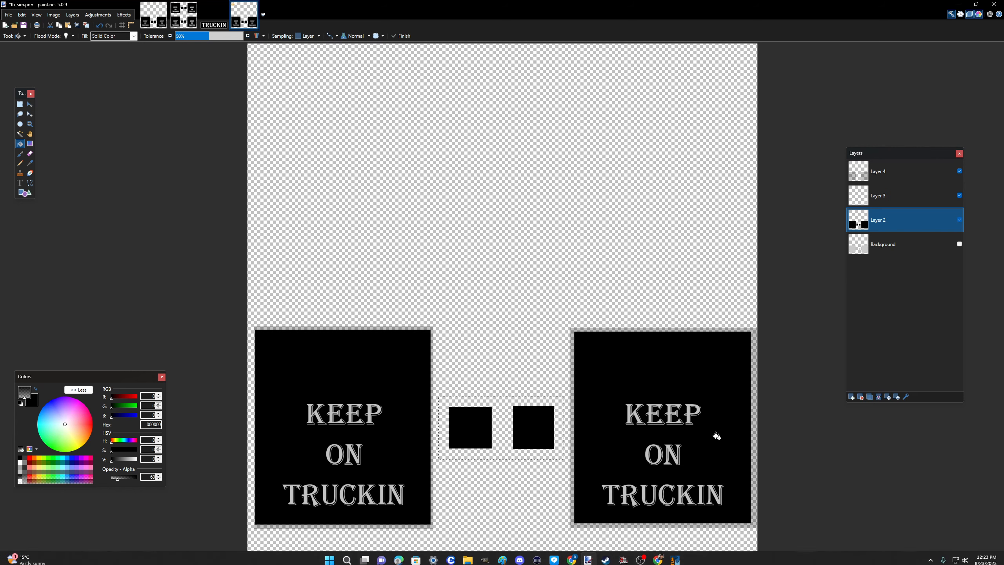
Toggle Layer 4's visibility to compare the mudflap artwork with and without it.
click(960, 173)
click(960, 173)
click(960, 174)
click(960, 173)
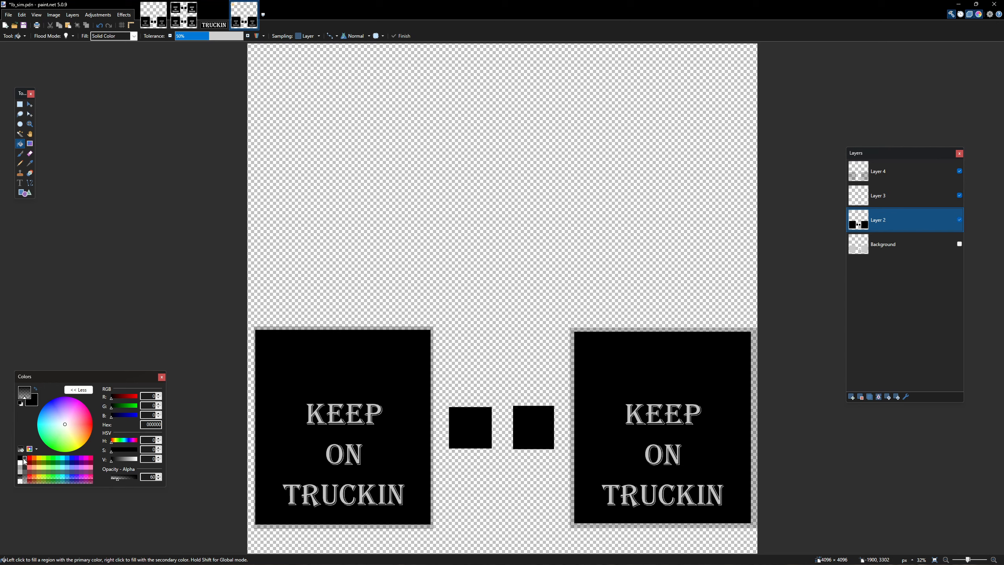
Select the area around the two small squares between the mudflaps and fill both with dark grey 404040 at alpha 66.
click(24, 459)
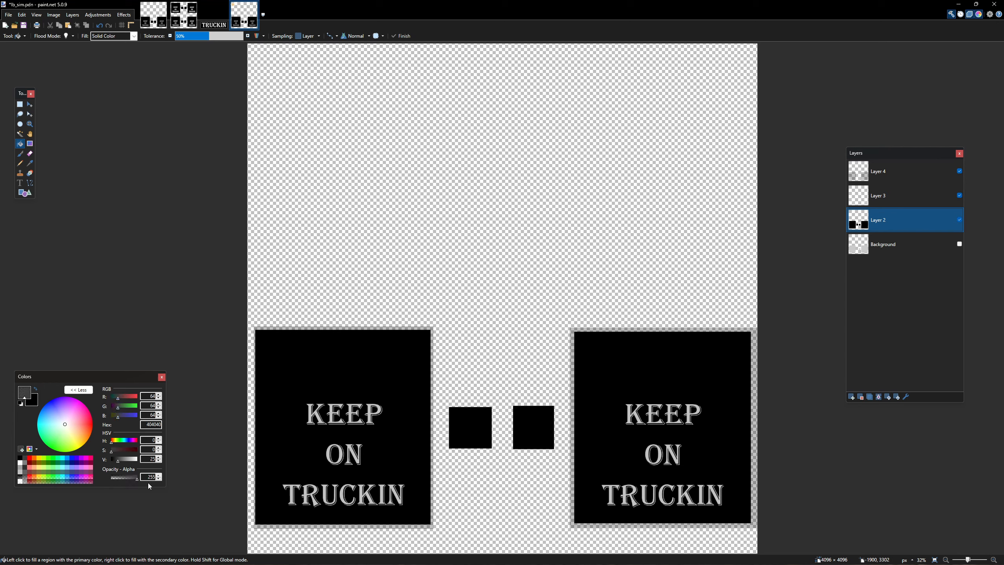
drag(134, 476, 120, 478)
click(20, 105)
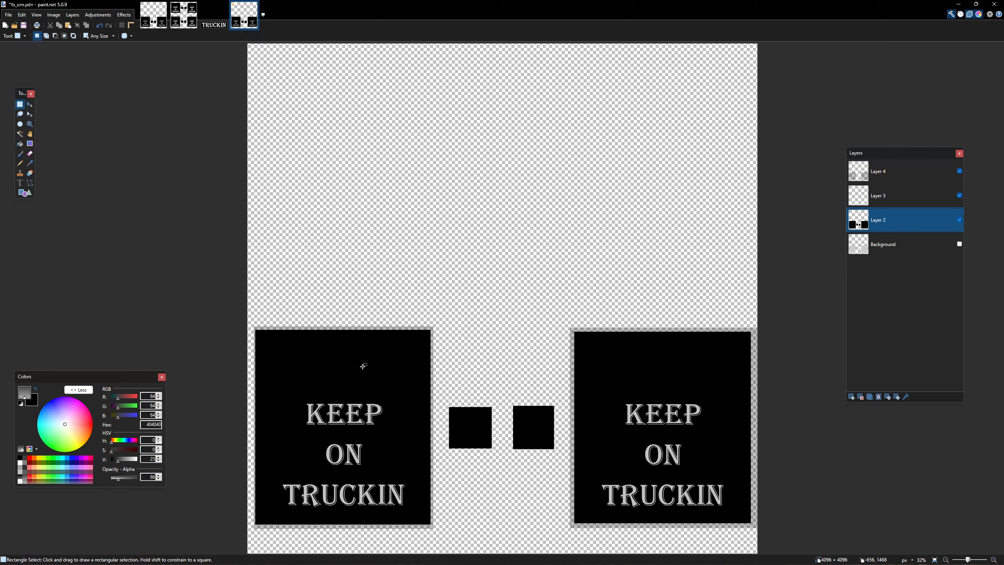
drag(443, 398, 559, 460)
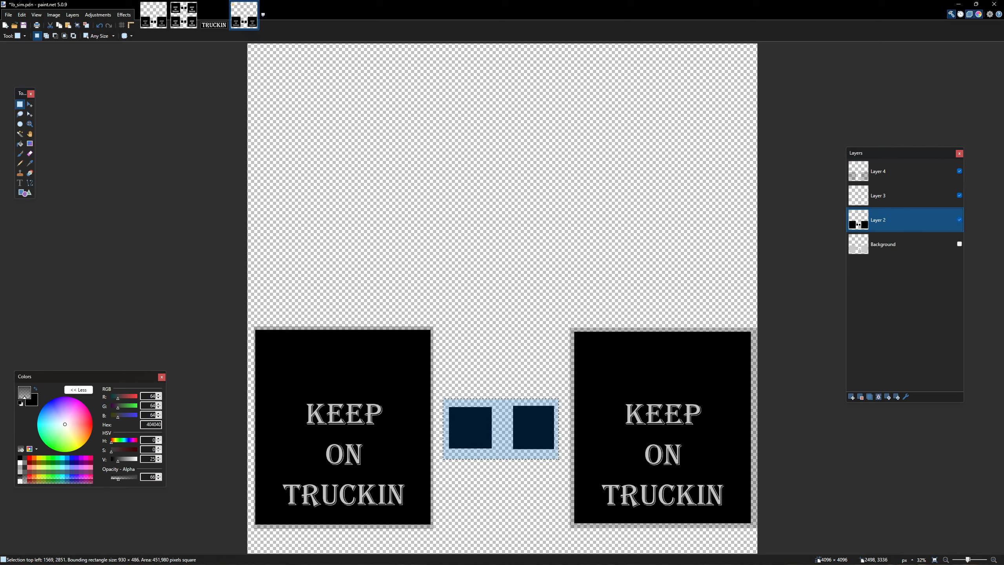
click(20, 145)
click(464, 423)
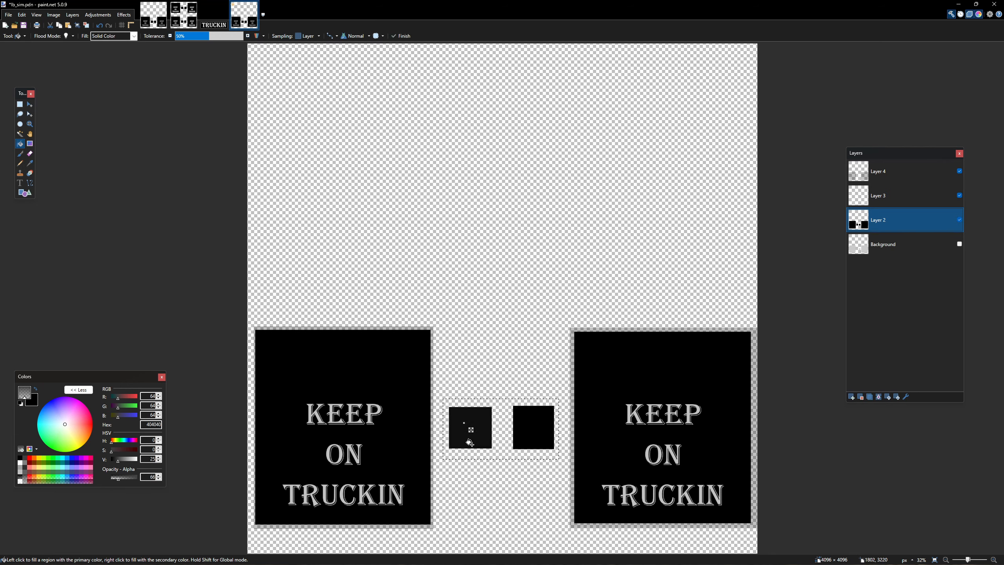
click(518, 424)
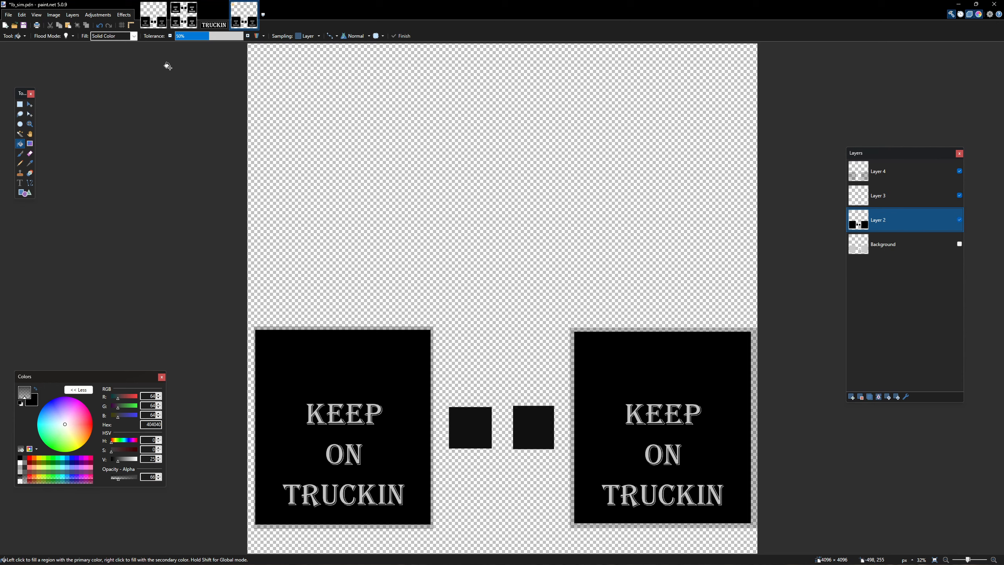
Save the layered image as lb_sim.pdn in the Mudflap Tutorial pdn folder, replacing the existing file.
click(9, 15)
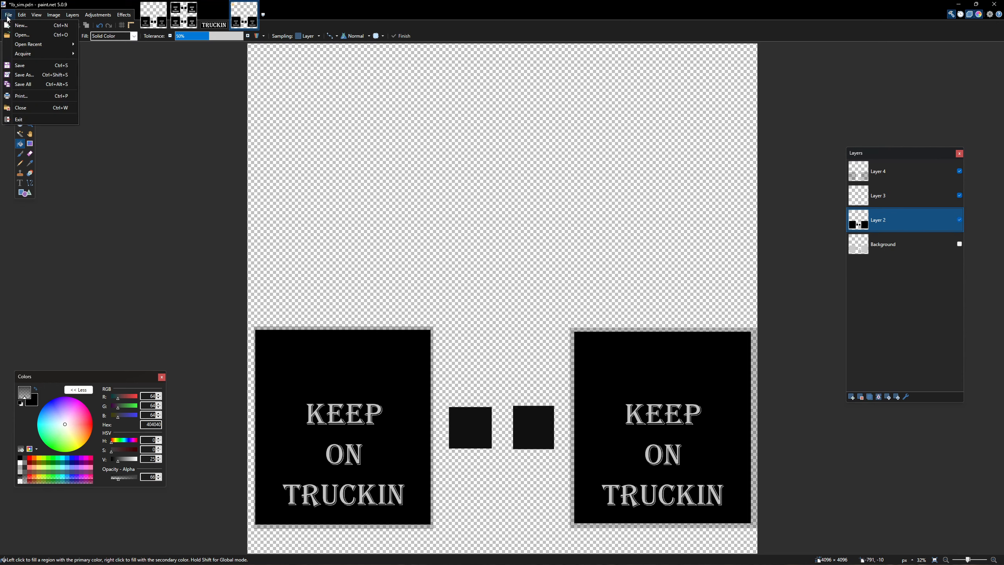
click(24, 75)
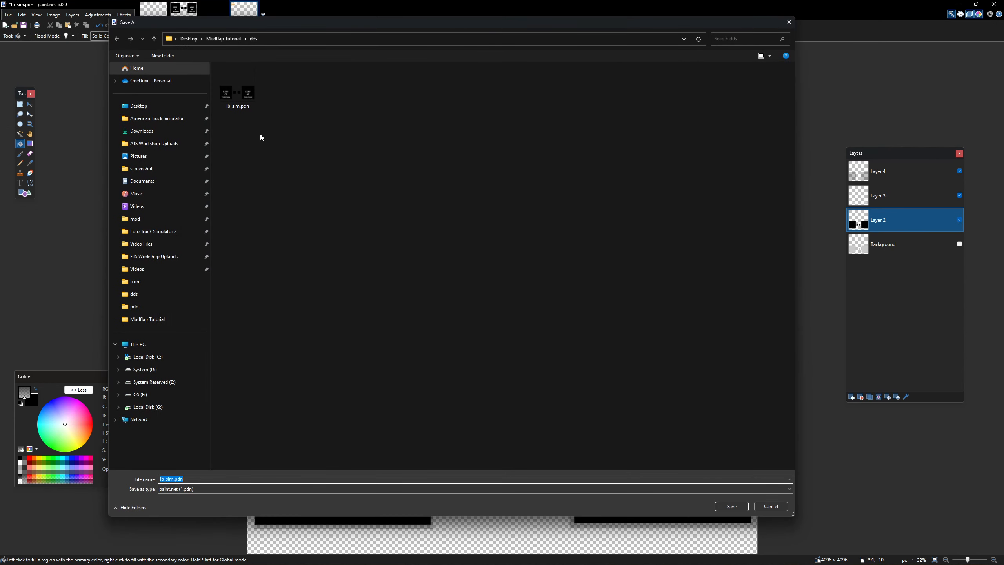
click(235, 39)
double_click(285, 95)
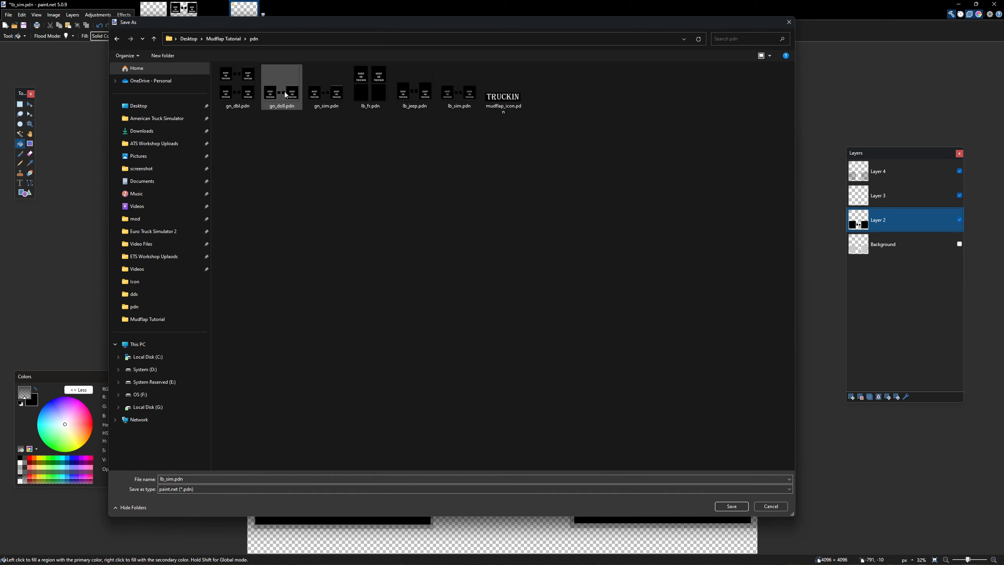
click(732, 507)
click(521, 287)
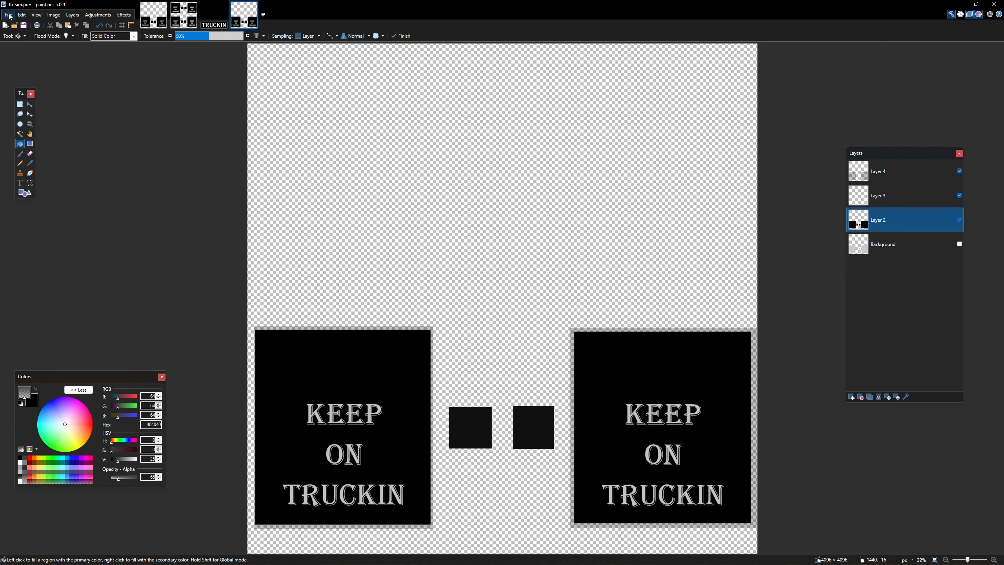
Save a flattened copy as lb_sim.dds in BC3 (Linear, DXT5) format in the Mudflap Tutorial dds folder, replacing the existing file.
click(10, 15)
click(27, 76)
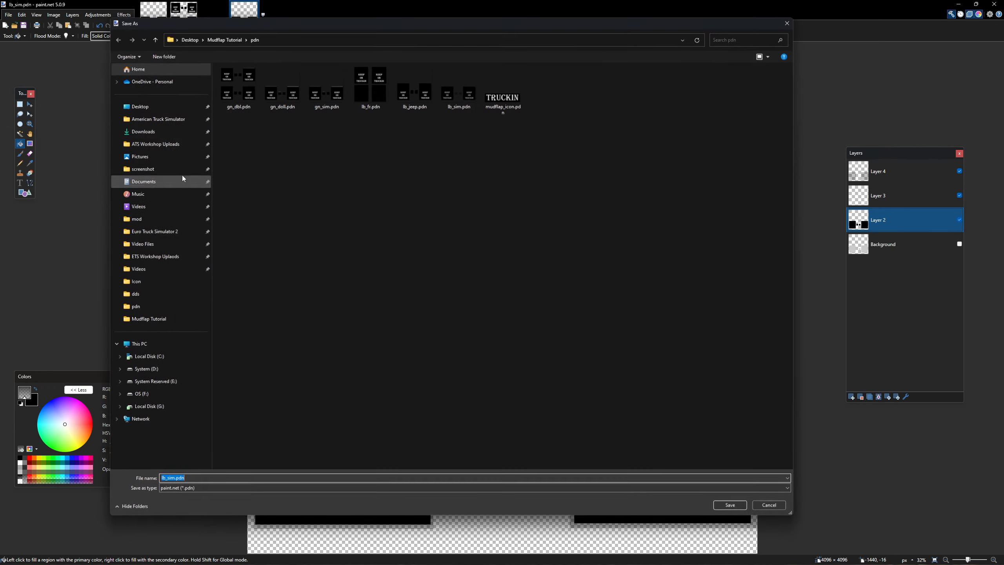
click(285, 490)
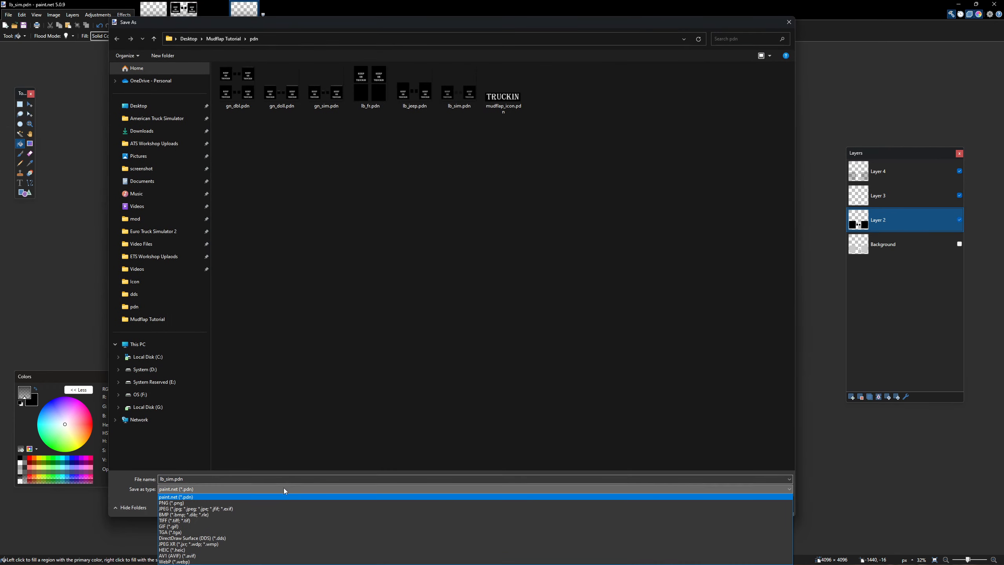
click(266, 543)
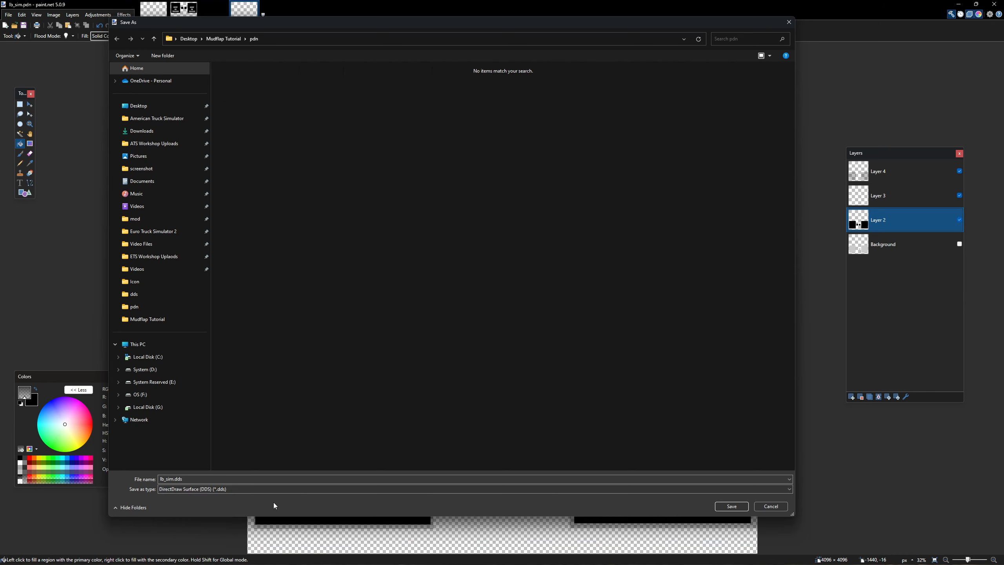
click(224, 38)
double_click(237, 84)
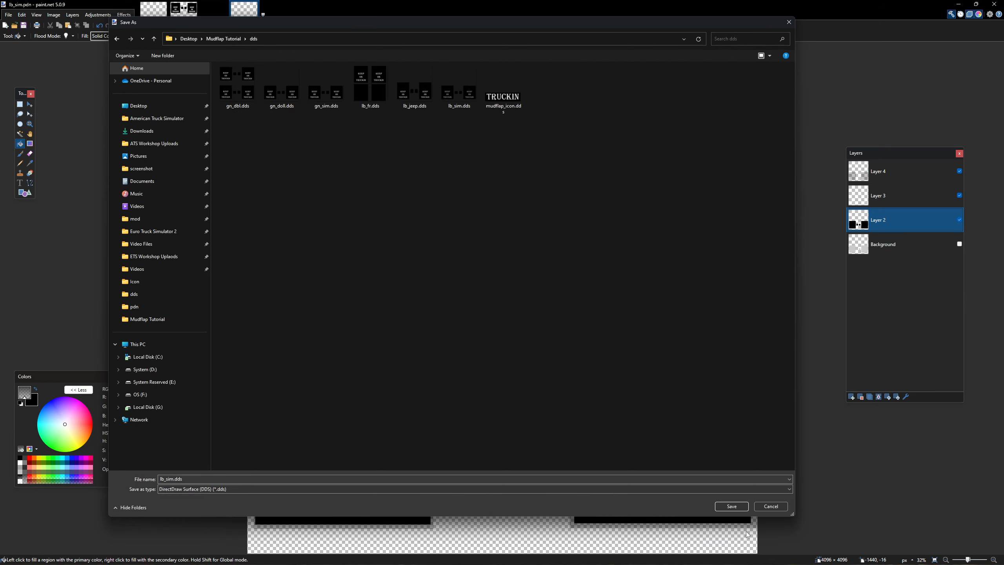
click(723, 509)
click(521, 286)
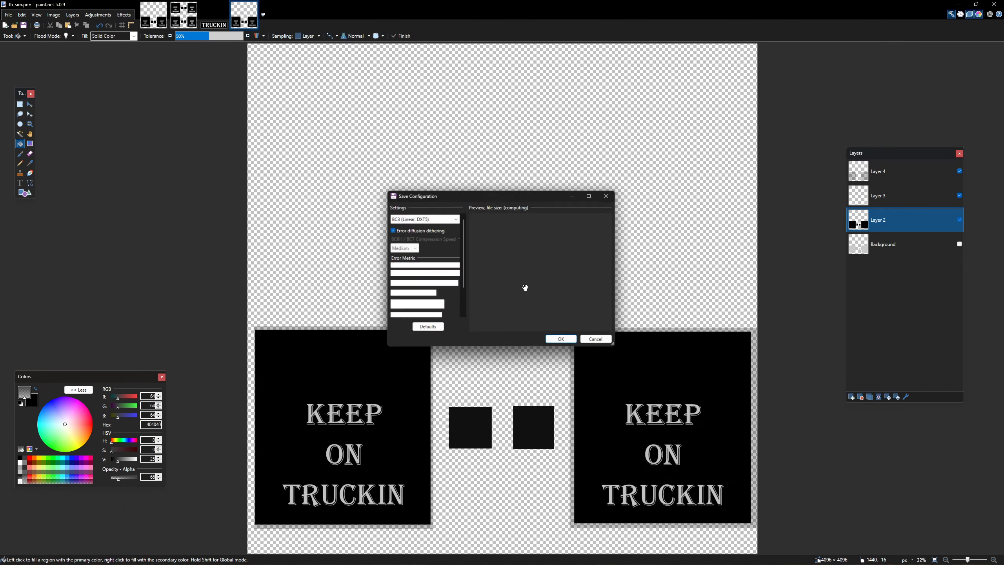
click(558, 342)
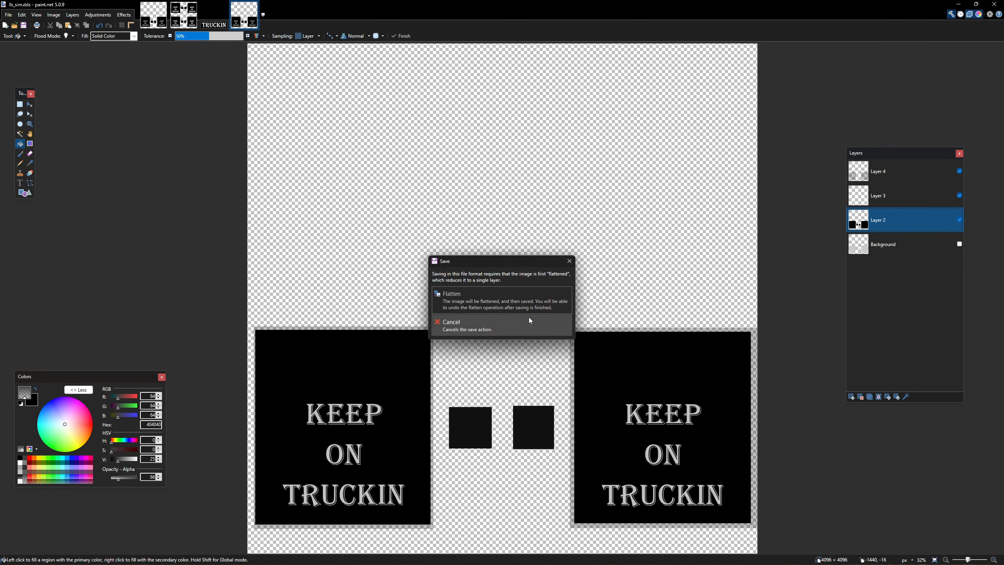
click(514, 302)
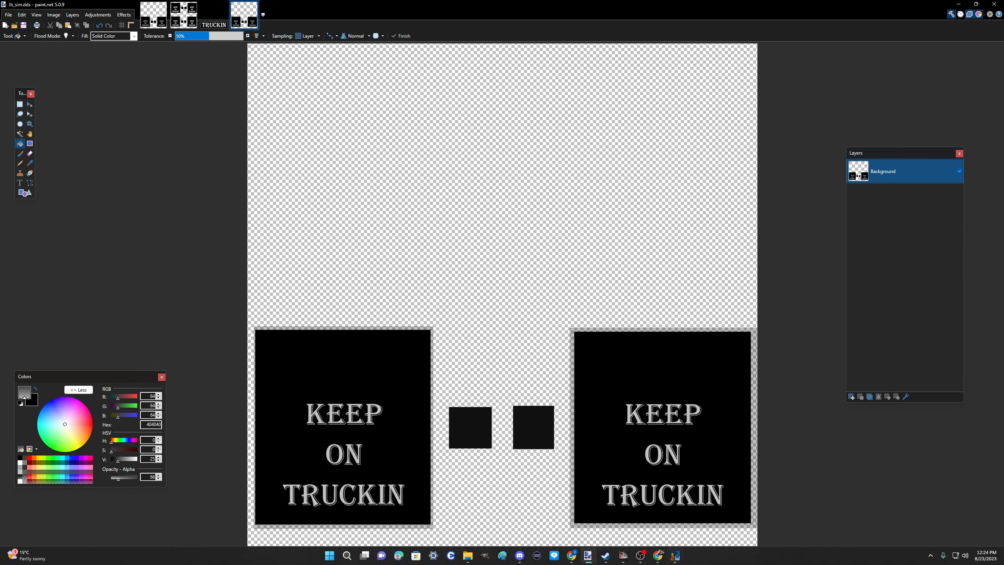
Switch to Mods Studio 2 and reload lb_sim.dds from the Mudflap Tutorial dds folder as the selected rear mudflaps' image.
click(675, 560)
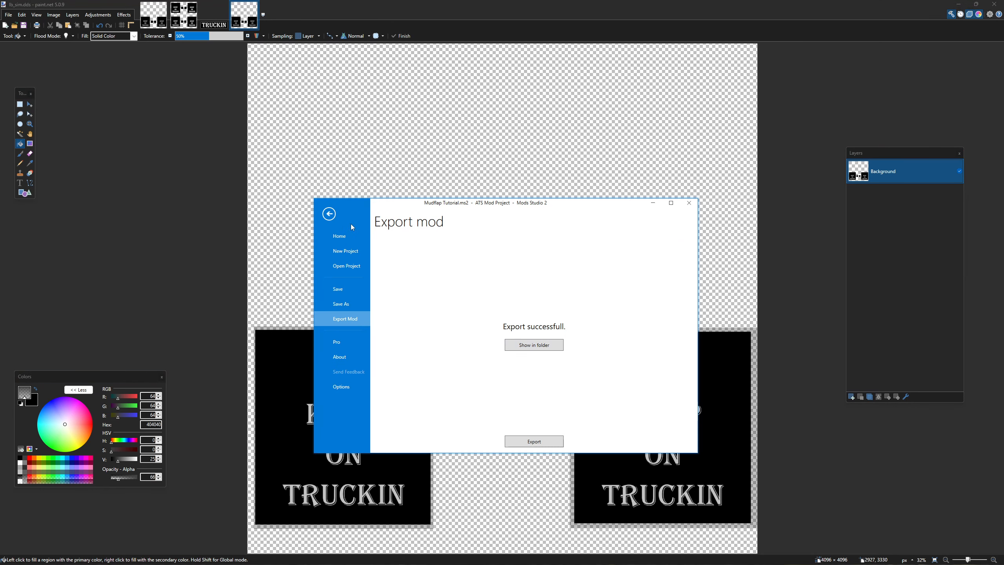
click(329, 214)
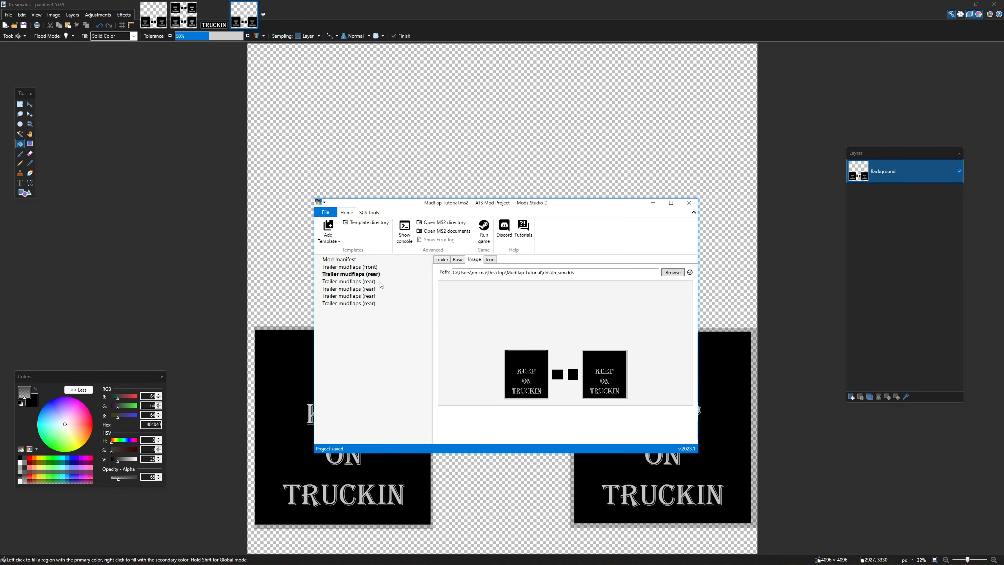
click(673, 272)
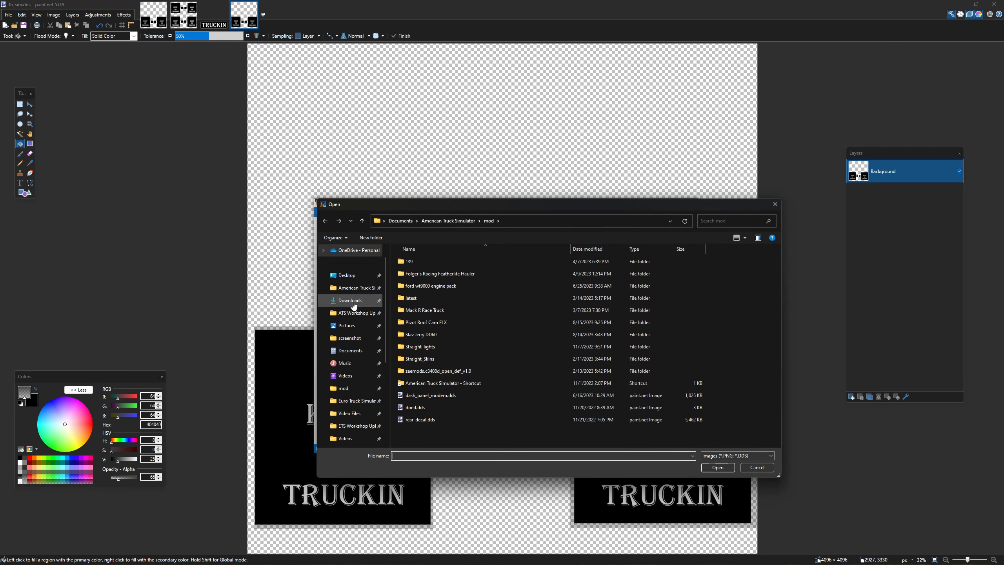
click(350, 277)
scroll(354, 395, down, 2)
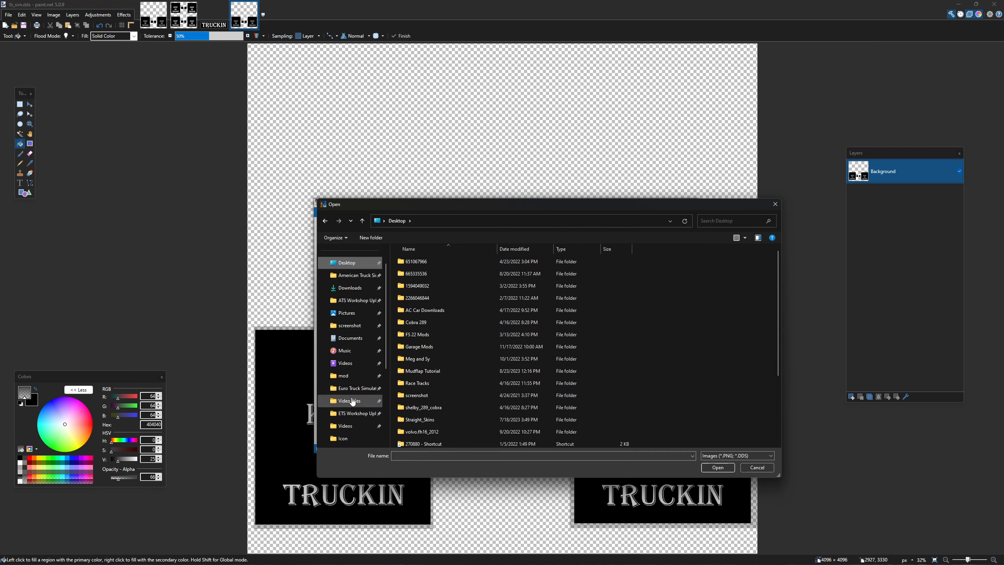
scroll(349, 439, down, 1)
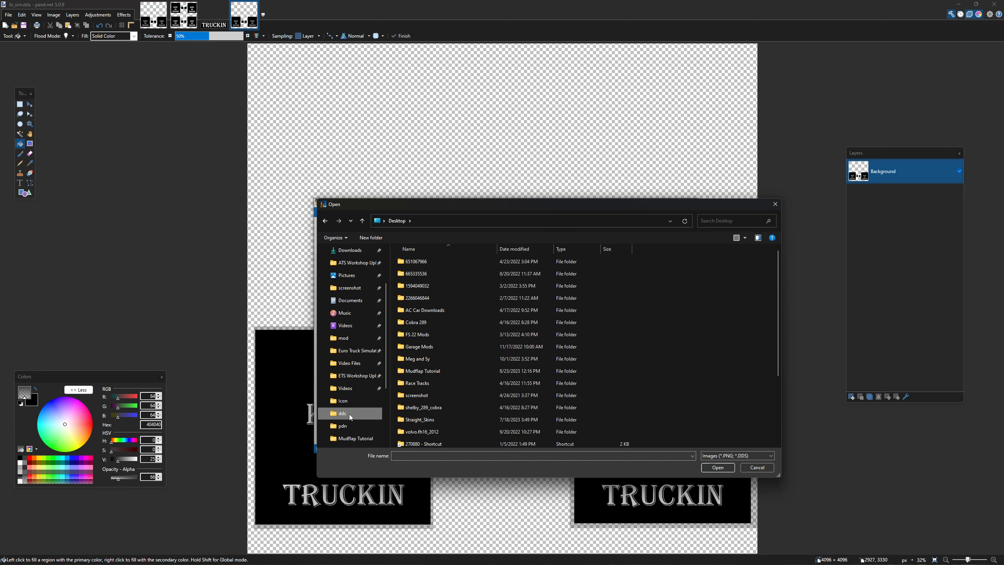
click(348, 413)
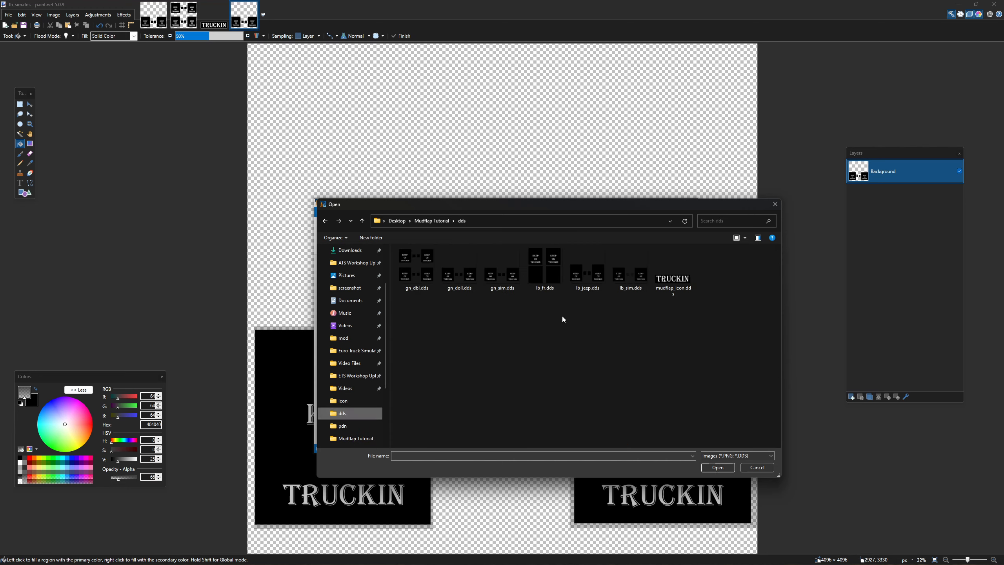
double_click(634, 275)
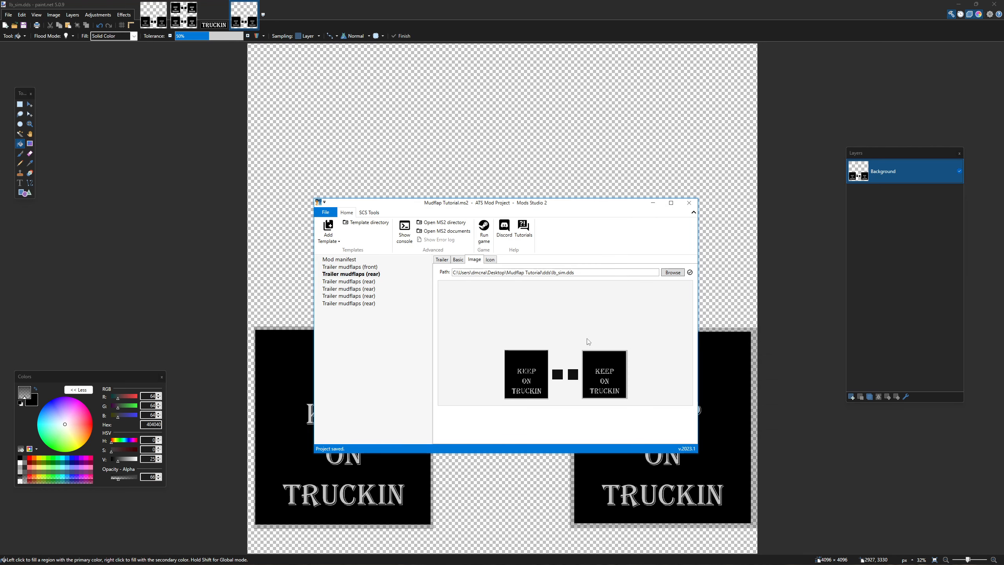
Save the project and export the mod as Mudflap Tutorial.scs to the American Truck Simulator mod folder, replacing the existing file.
click(323, 210)
click(336, 289)
click(331, 216)
click(524, 441)
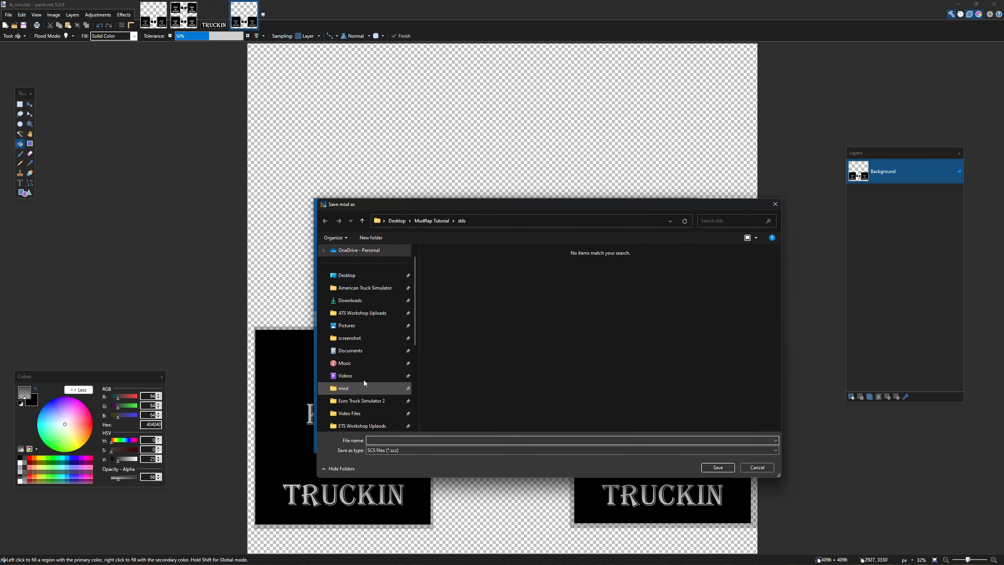
click(334, 390)
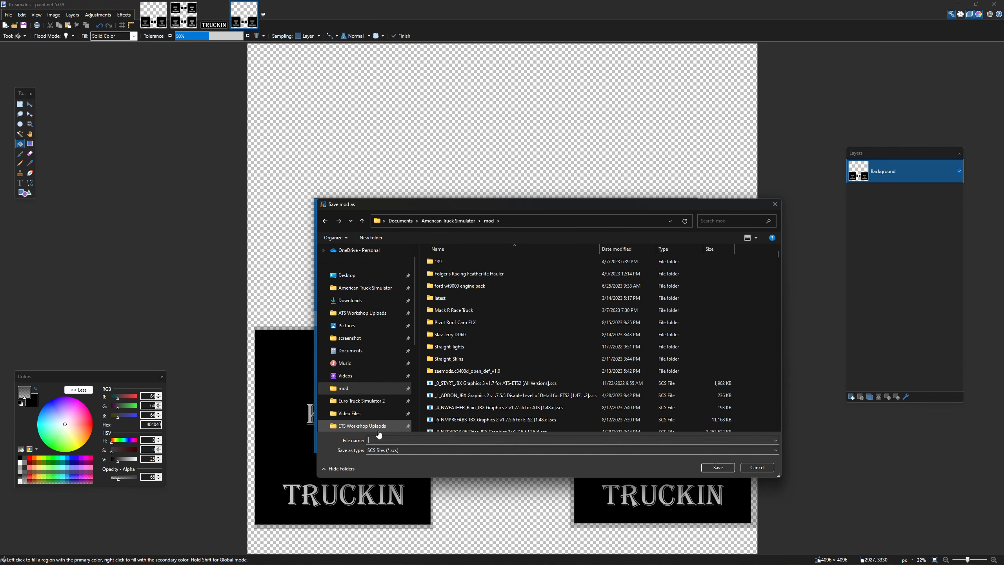
text(Mud)
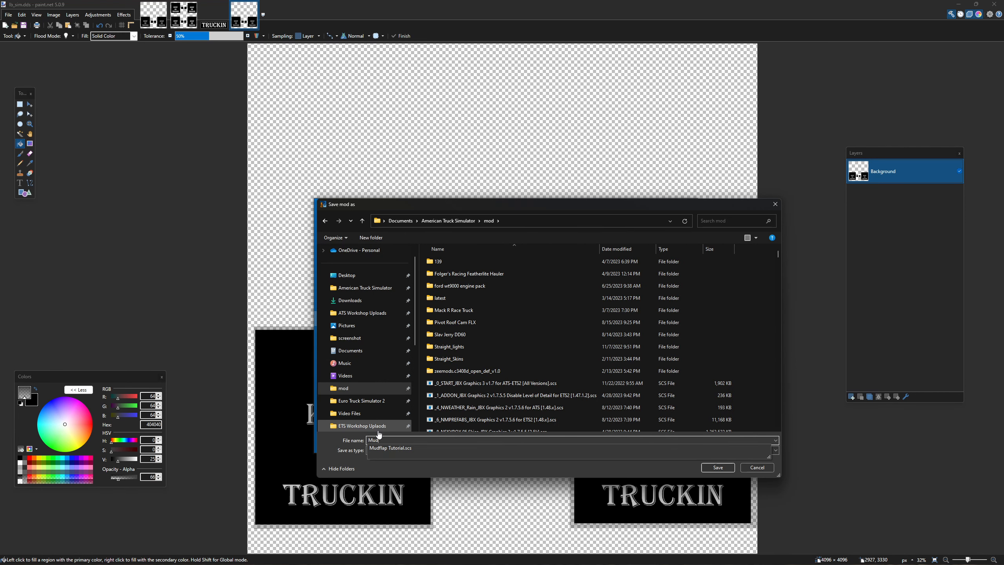
click(414, 446)
click(705, 467)
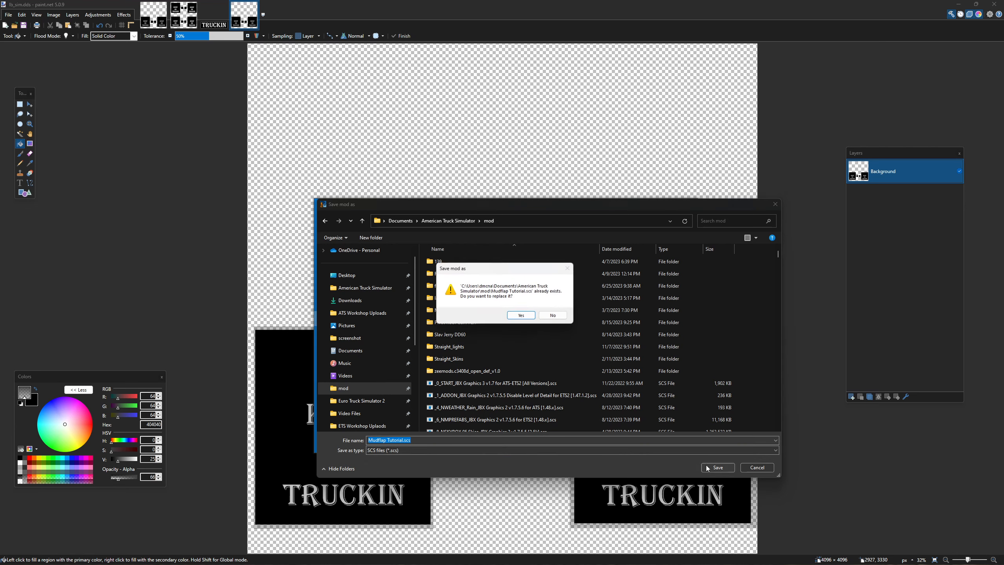
click(511, 315)
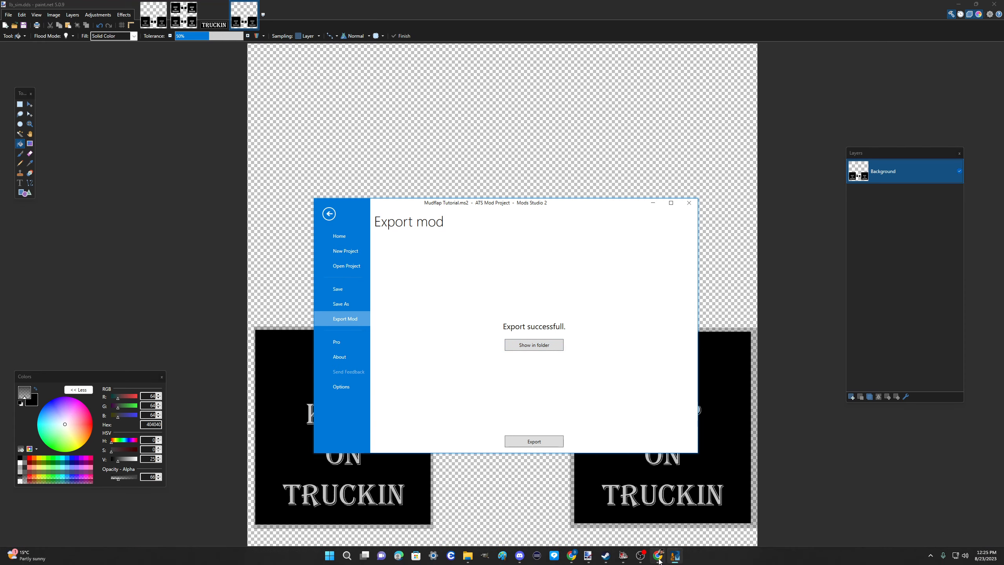
Switch to American Truck Simulator, continue the game and open the Wooden Lowboy Triple in the trailer configurator.
click(659, 560)
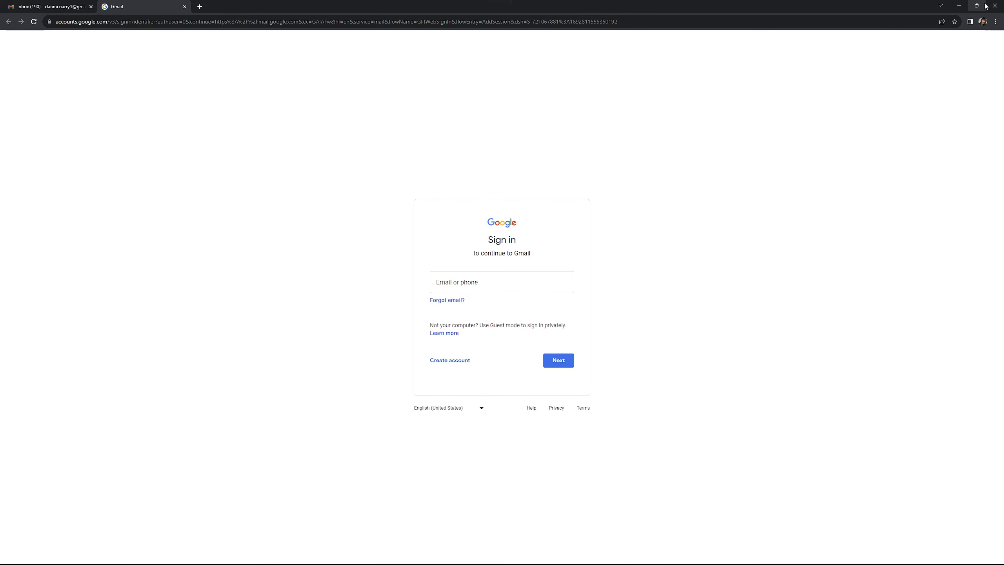
click(958, 6)
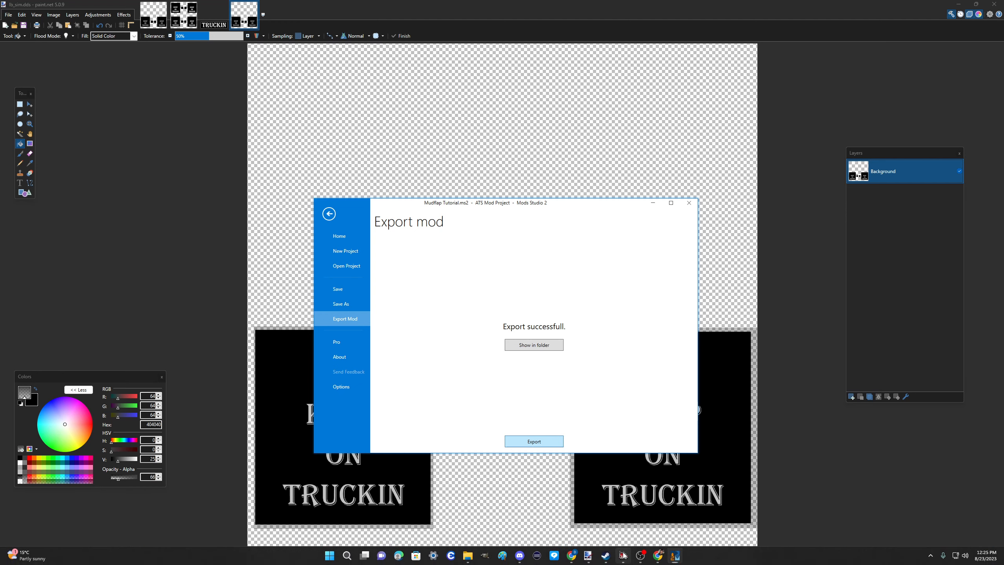
click(622, 556)
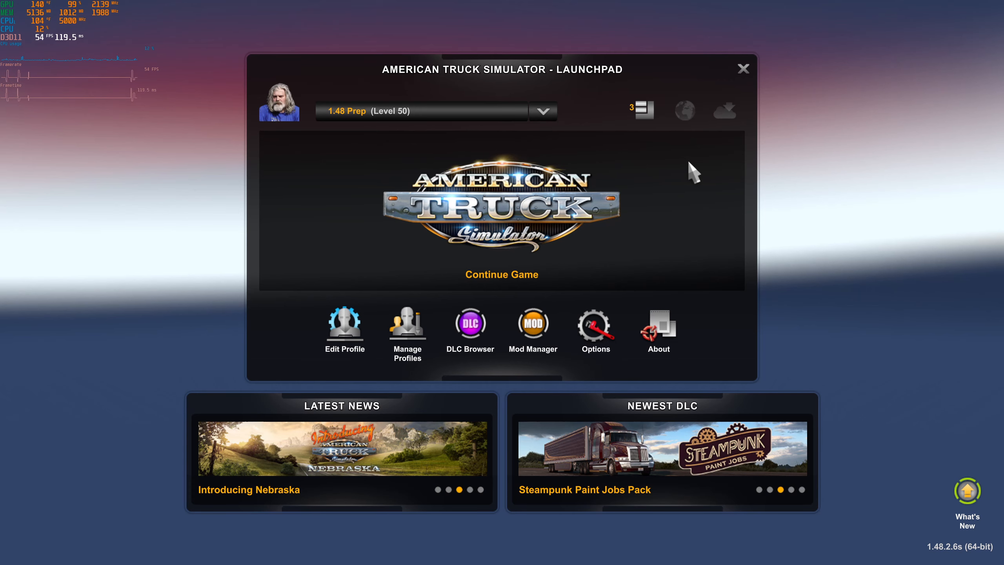
click(520, 273)
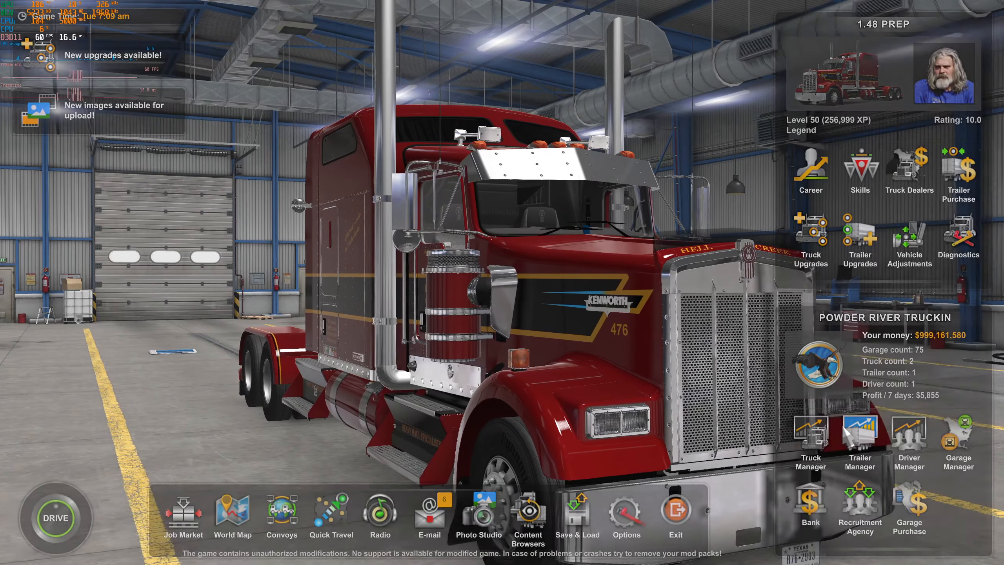
click(861, 438)
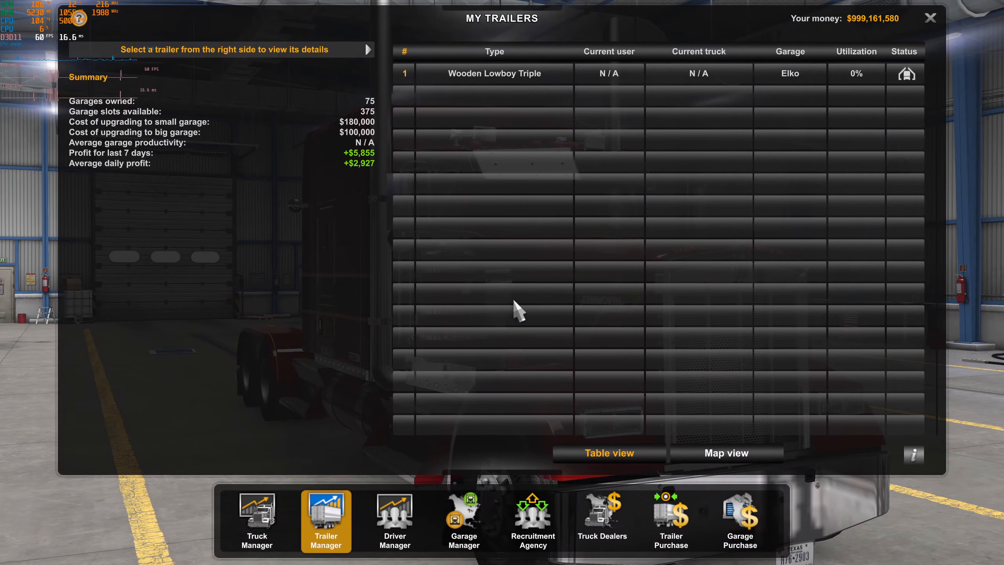
click(486, 75)
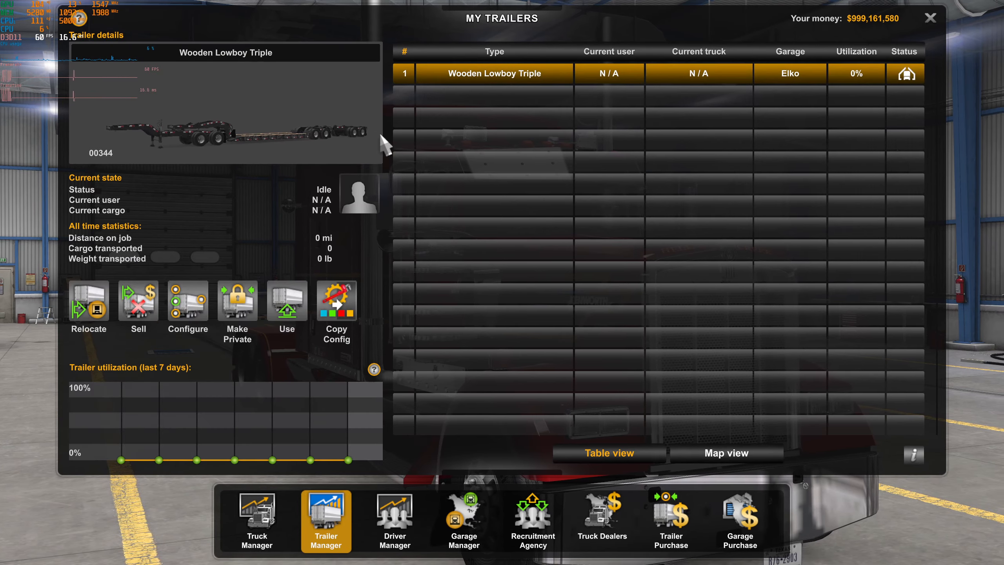
click(190, 304)
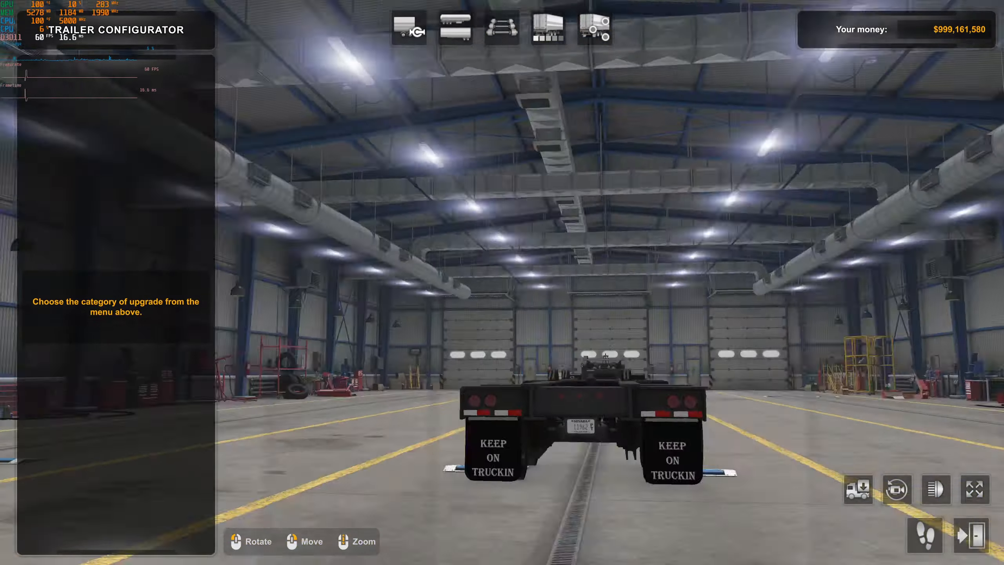
Inspect the mudflaps from the rear and along both sides of the lowboy trailer, then leave the configurator.
drag(277, 309, 474, 526)
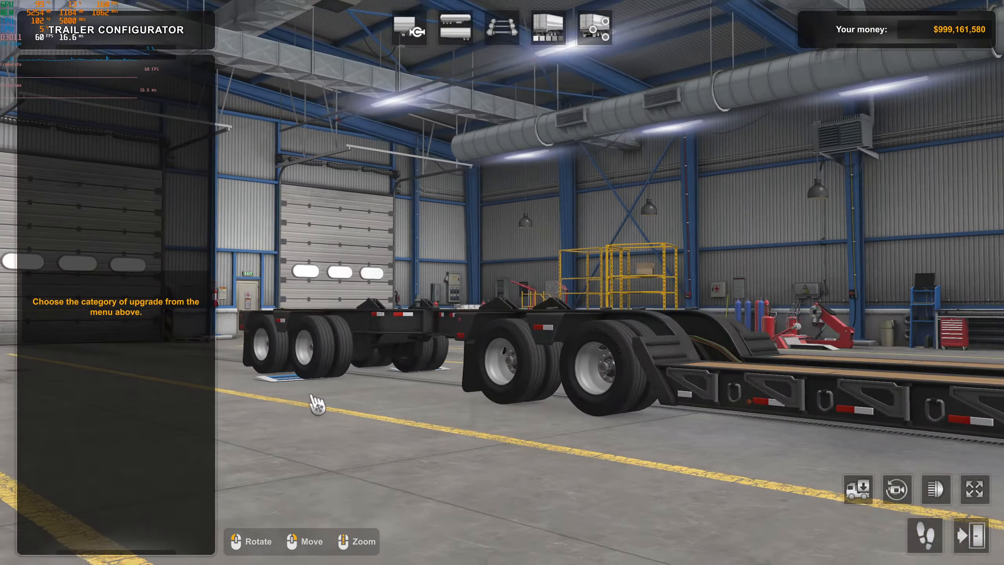
drag(313, 403, 751, 469)
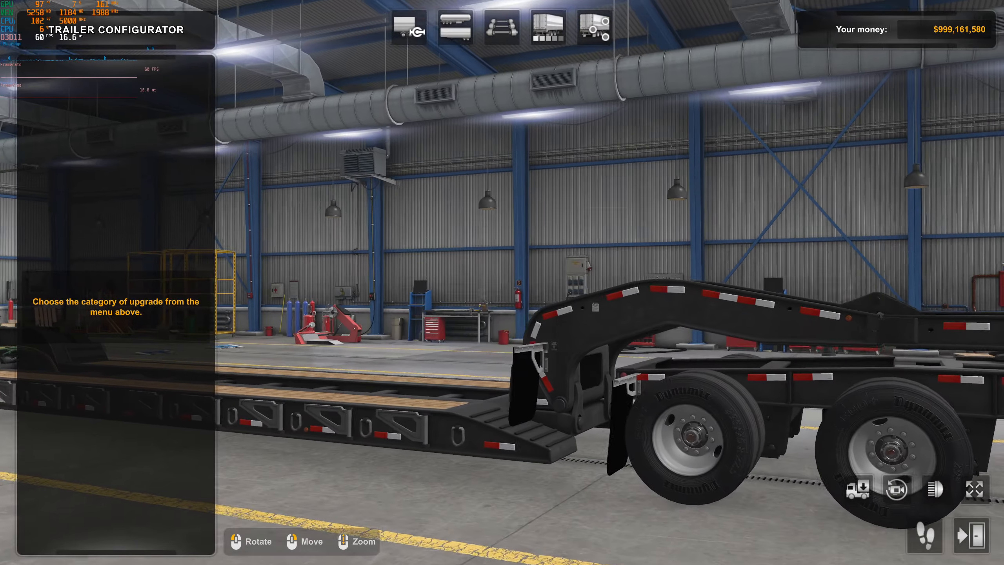
drag(889, 415, 593, 435)
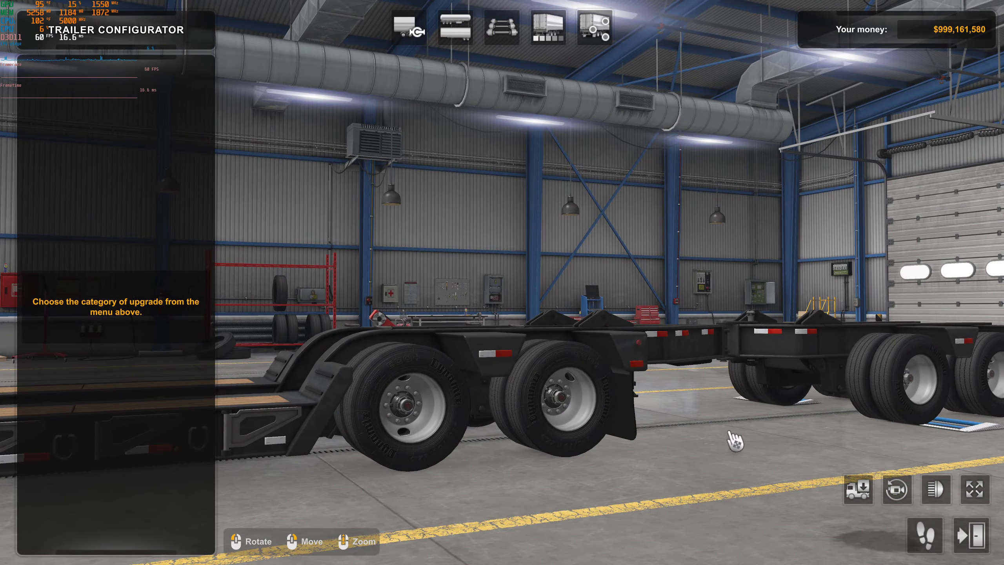
drag(687, 455, 662, 425)
scroll(663, 426, down, 5)
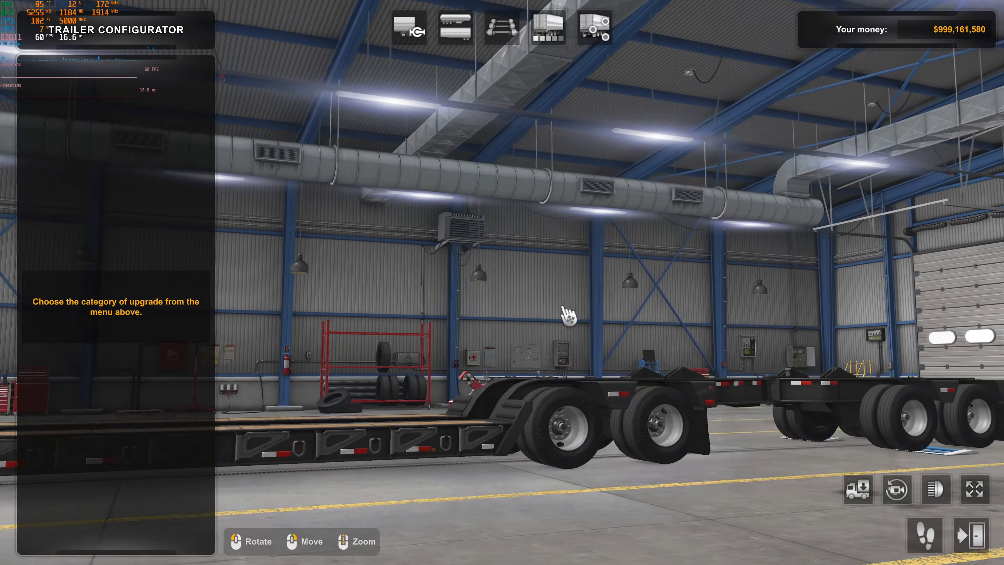
drag(568, 314, 587, 411)
click(971, 536)
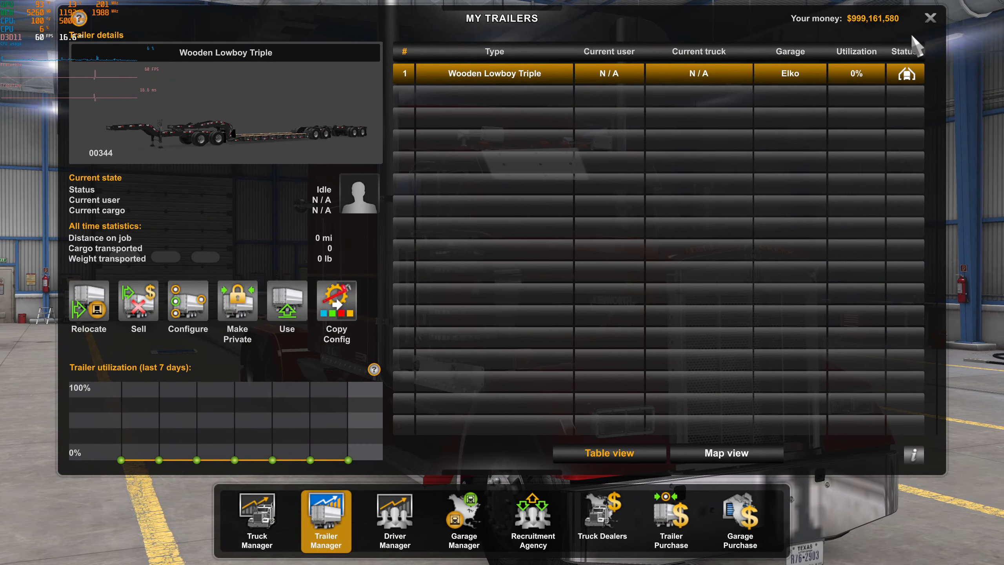
Close the trailer manager and exit the current game profile, accepting the automatic save.
key(Escape)
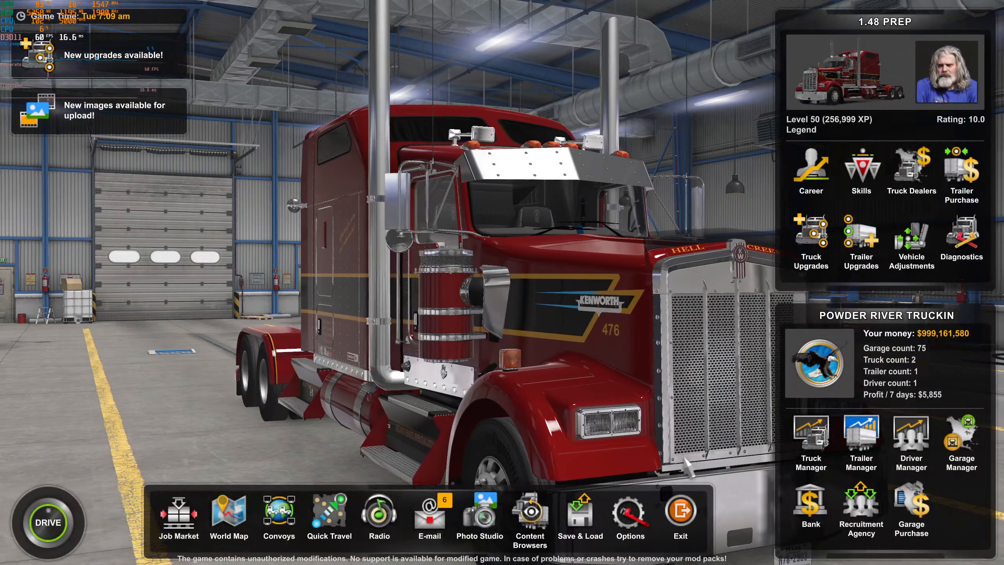
click(680, 510)
click(490, 216)
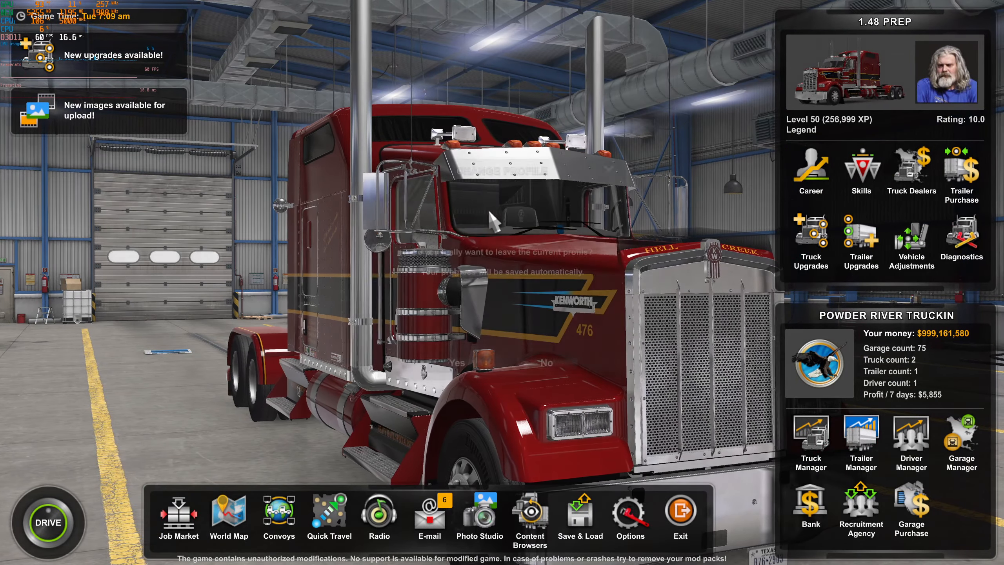
click(457, 367)
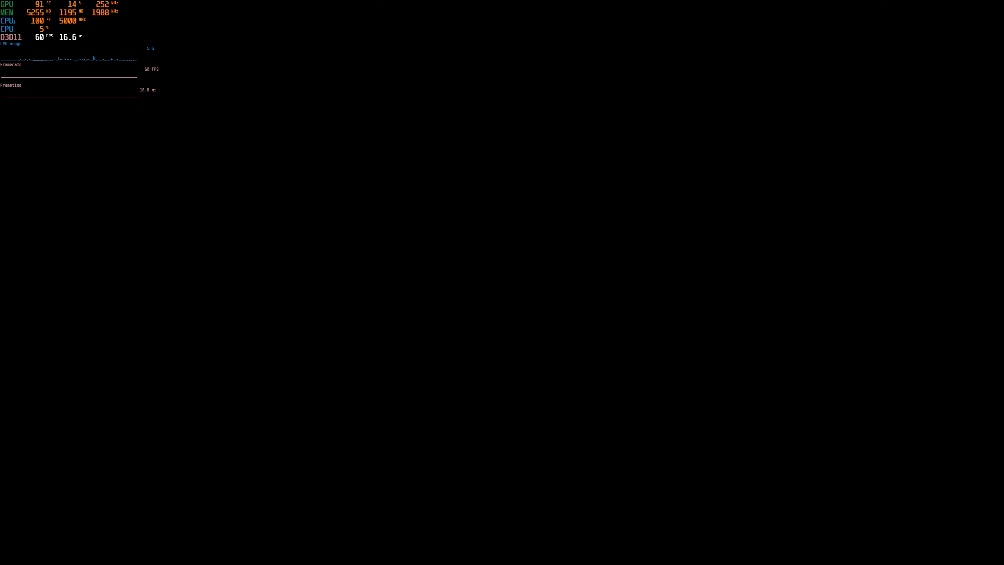
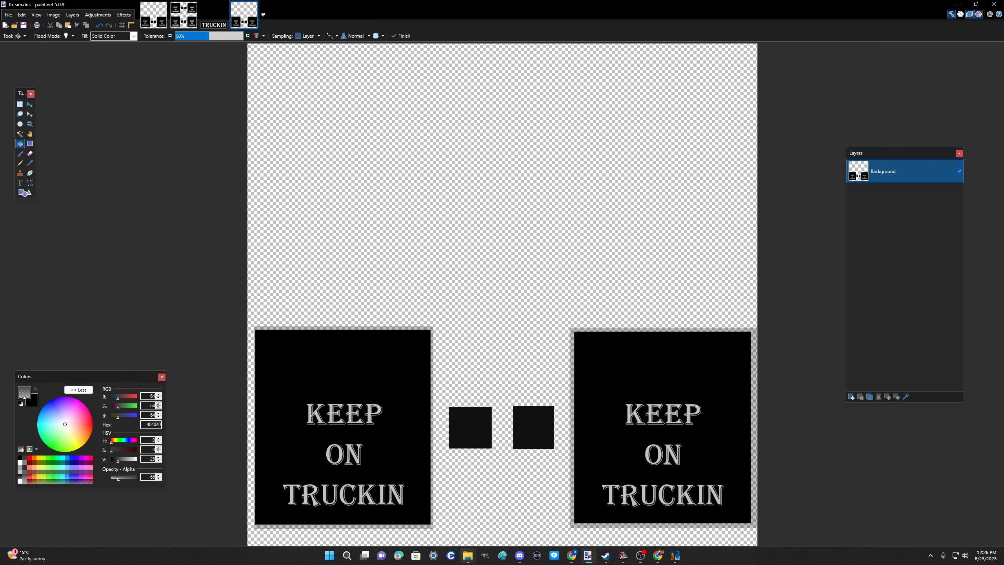
Switch to Mods Studio 2 and examine the available mod templates and the RearTrailerMudflaps template folder.
mouse_move(469, 558)
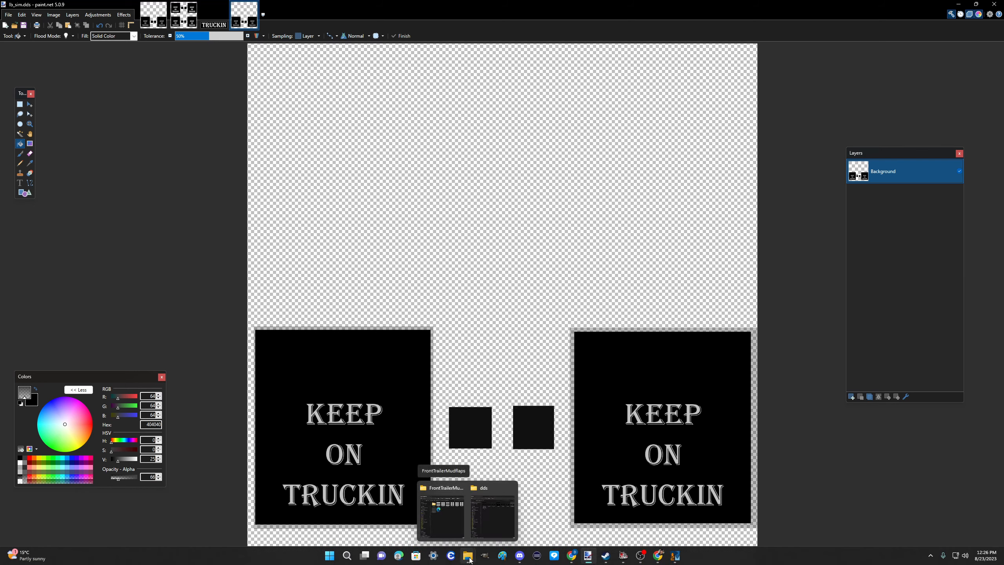
mouse_move(589, 558)
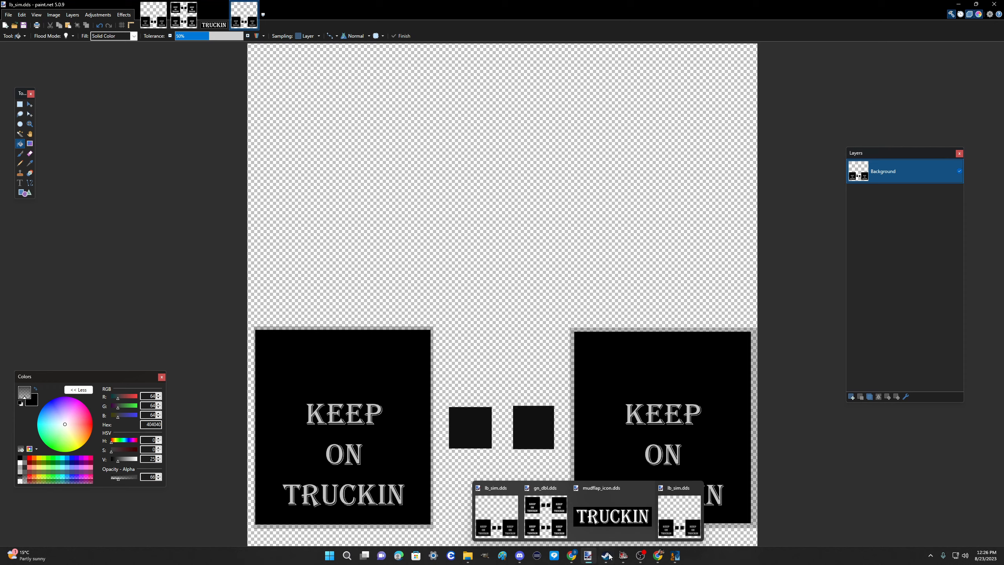
click(674, 555)
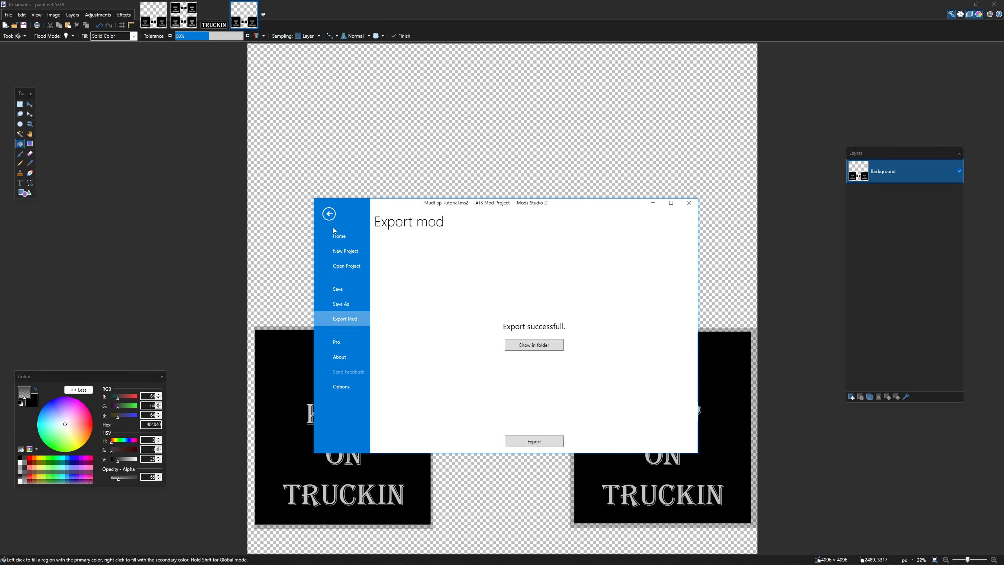
click(328, 216)
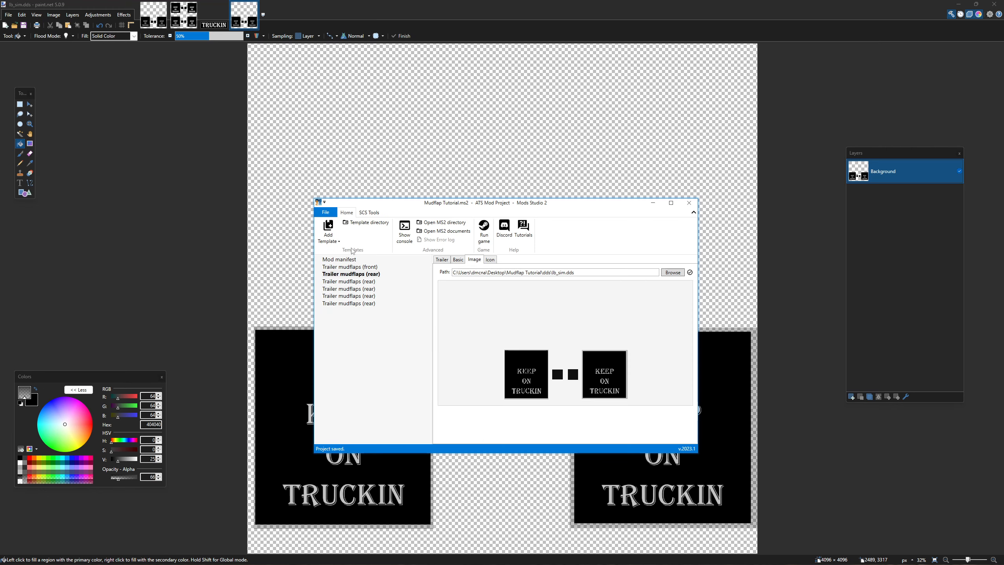
click(329, 233)
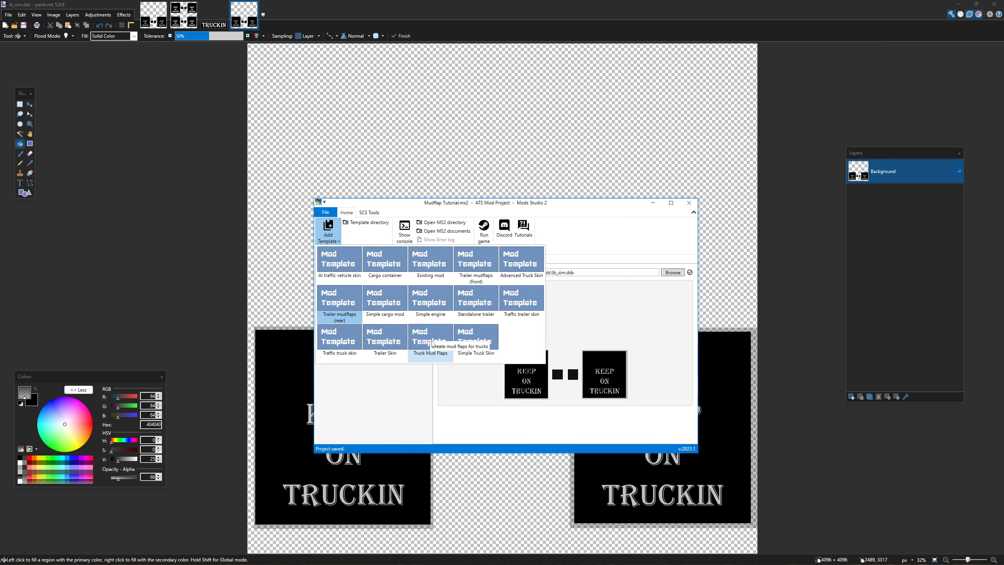
click(363, 225)
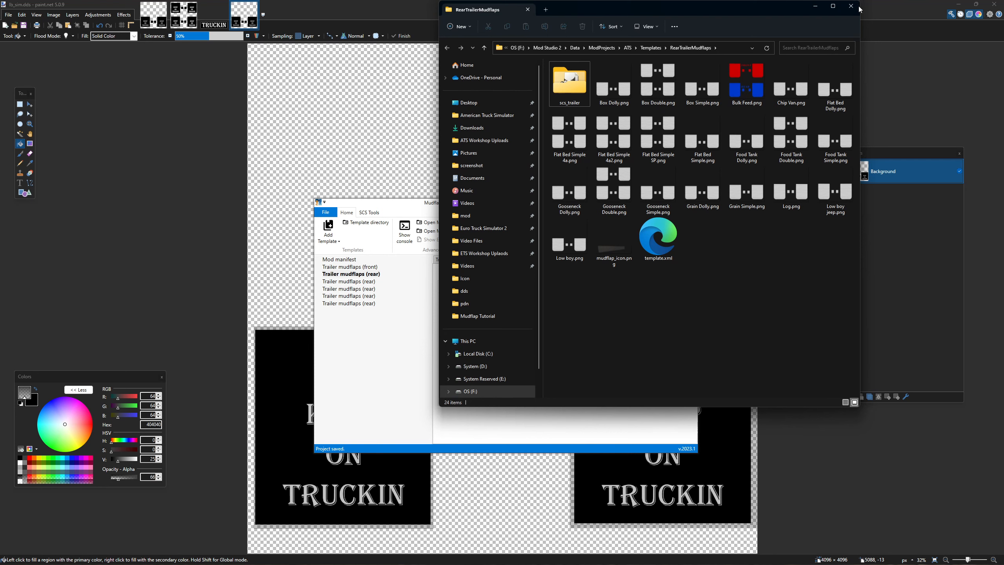
click(852, 7)
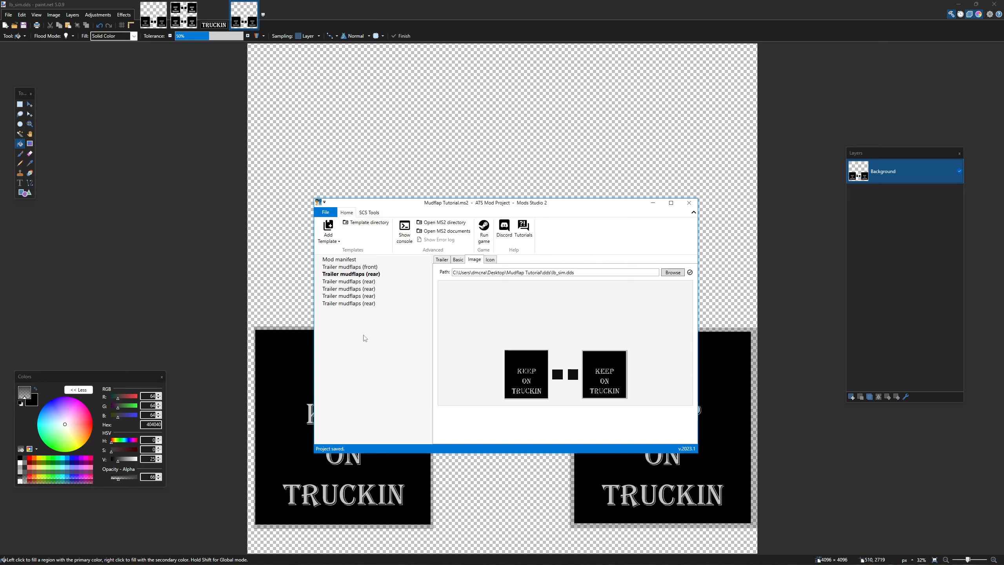
Add a Truck Mud Flaps template to the mod project and open it.
click(329, 233)
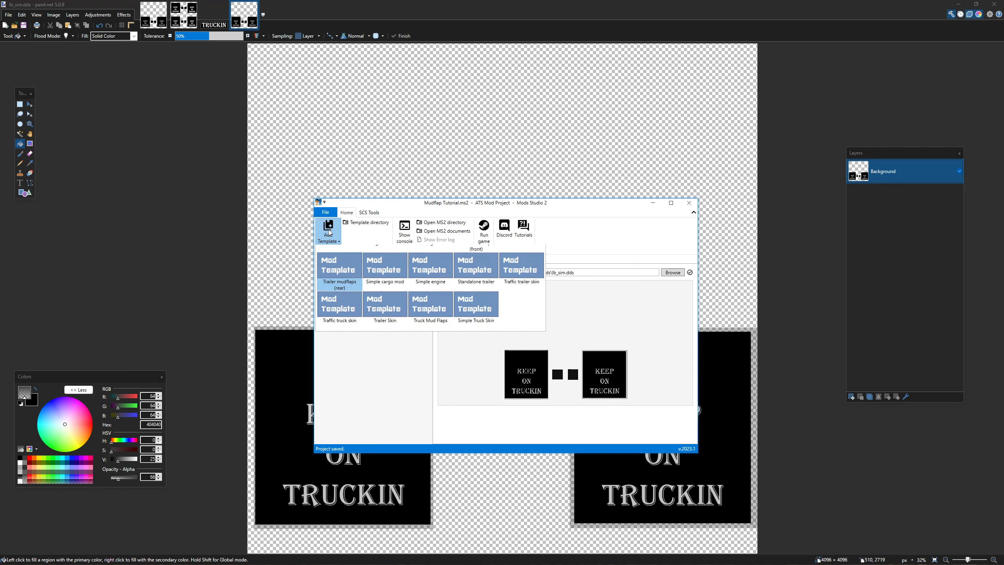
click(440, 344)
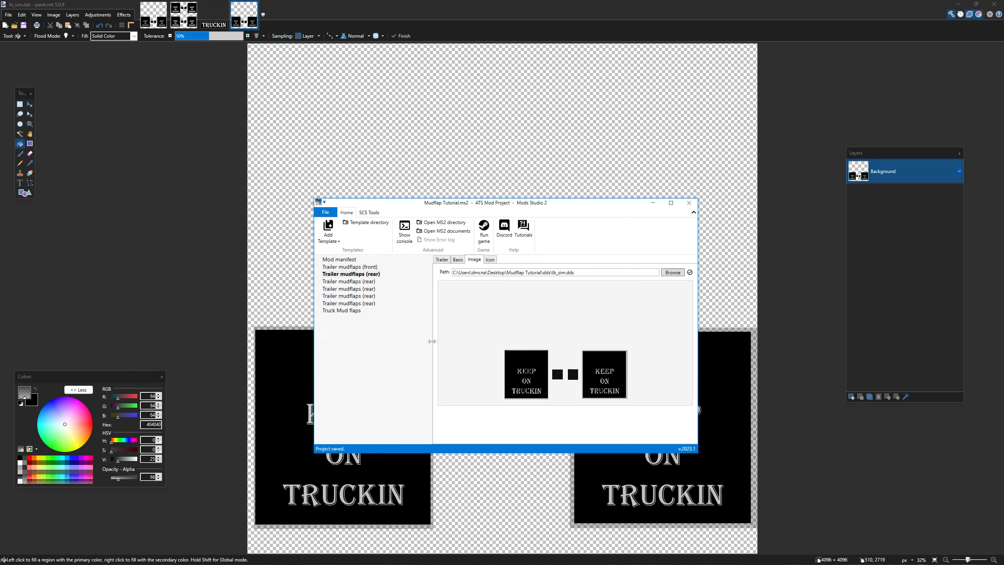
click(352, 313)
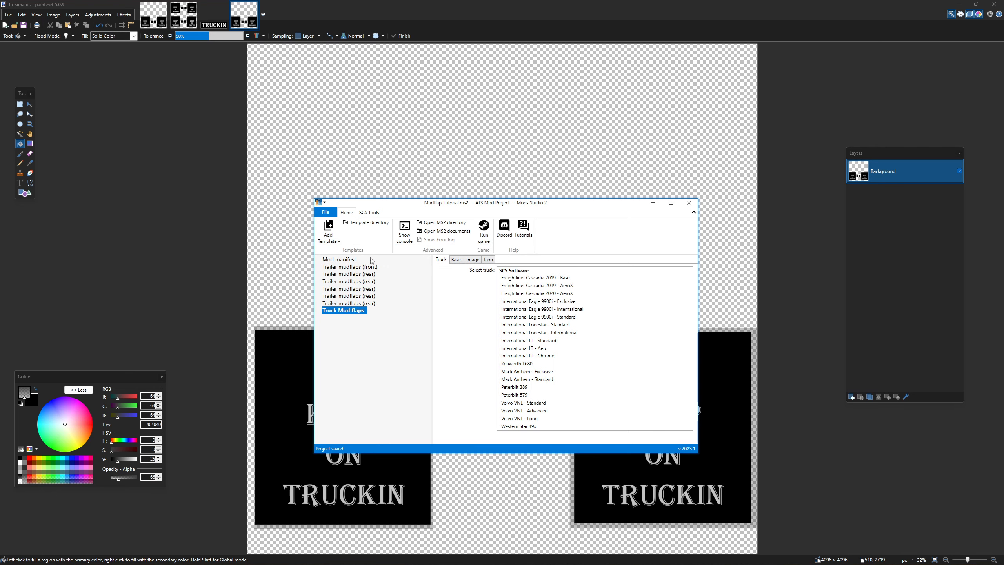
Open the TruckMudflap template folder and examine the Peterbilt 389.png mudflap layout.
click(360, 223)
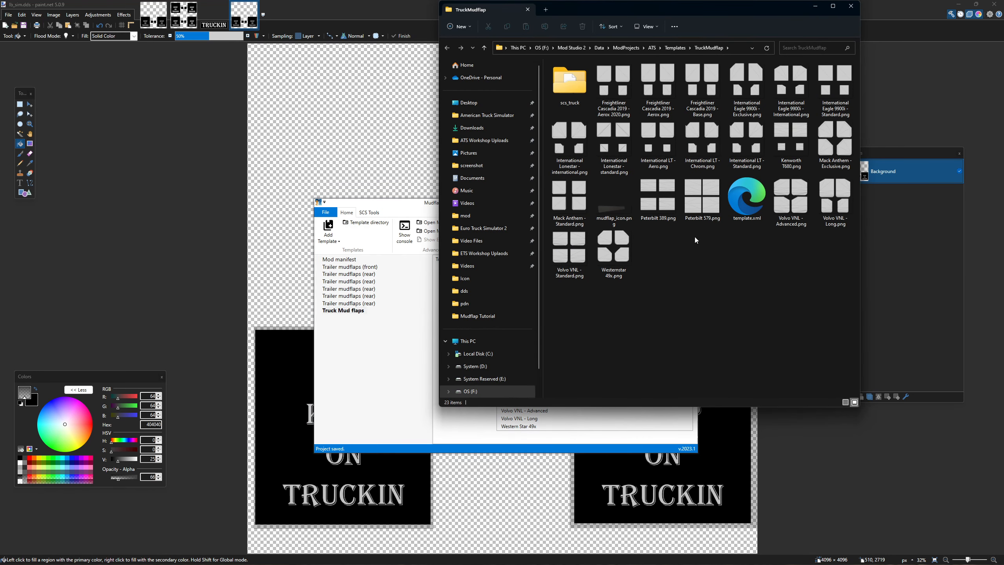
double_click(653, 201)
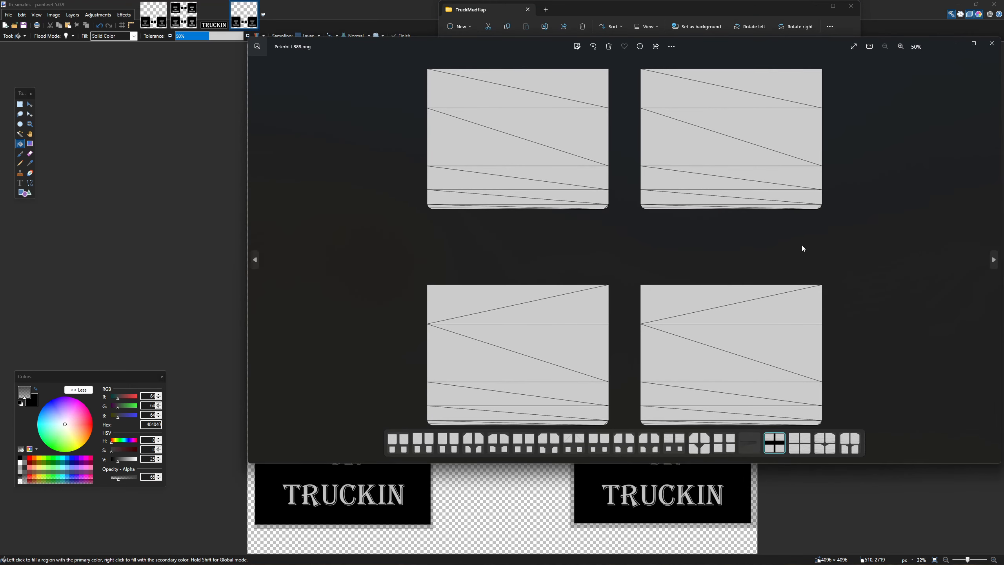
click(990, 45)
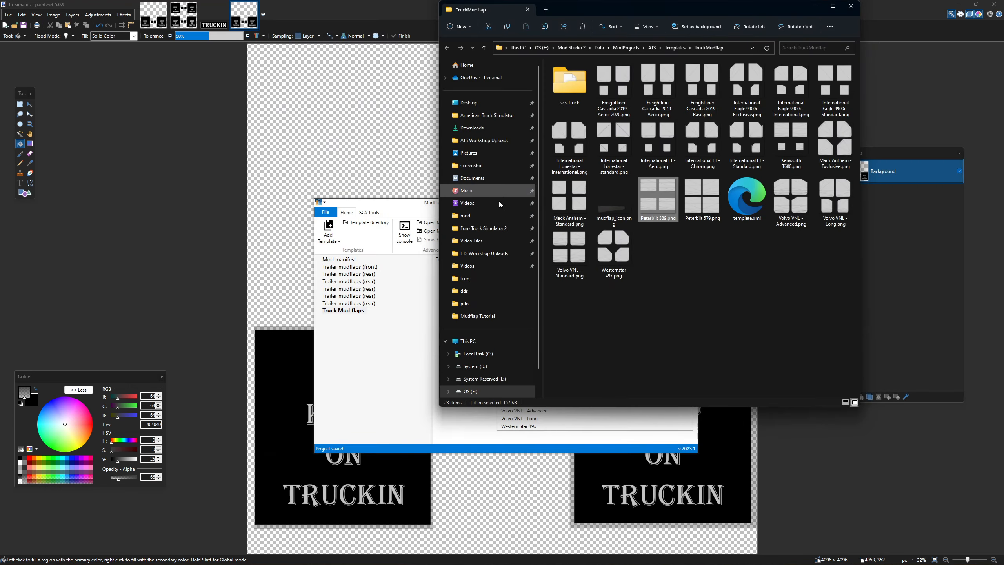
Copy Peterbilt 389.png into the pdn folder inside the desktop's Mudflap Tutorial folder.
right_click(661, 189)
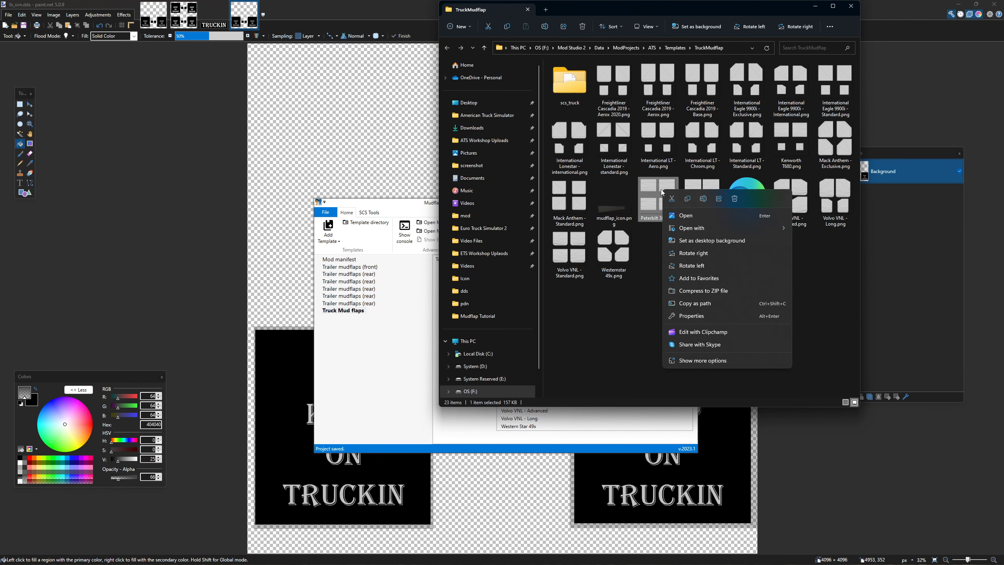
click(687, 198)
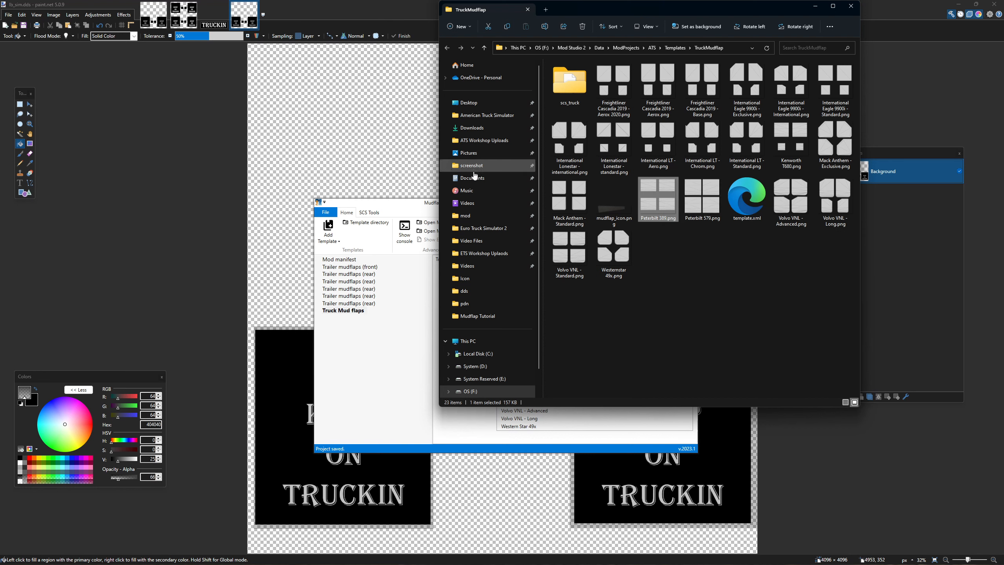
click(456, 105)
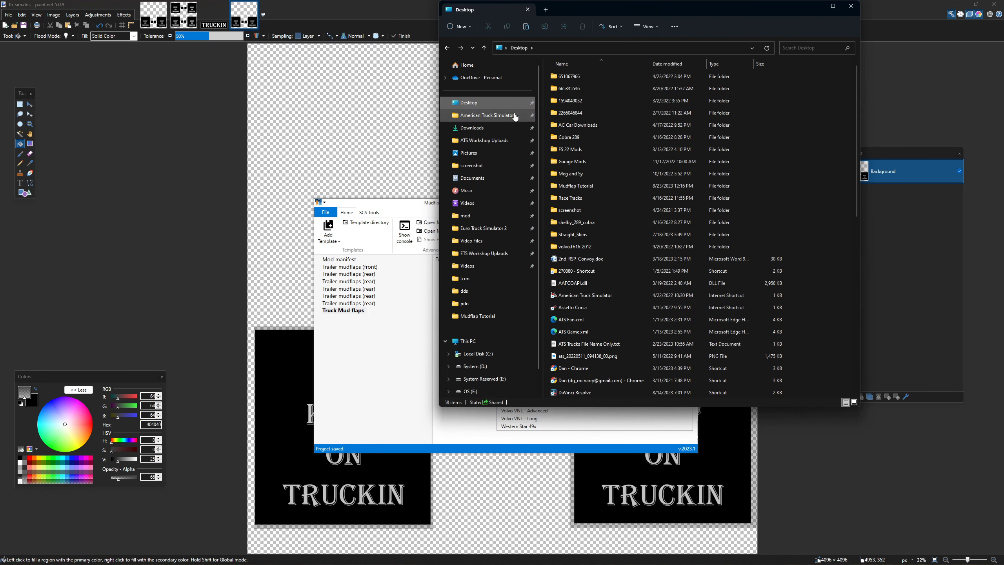
double_click(576, 186)
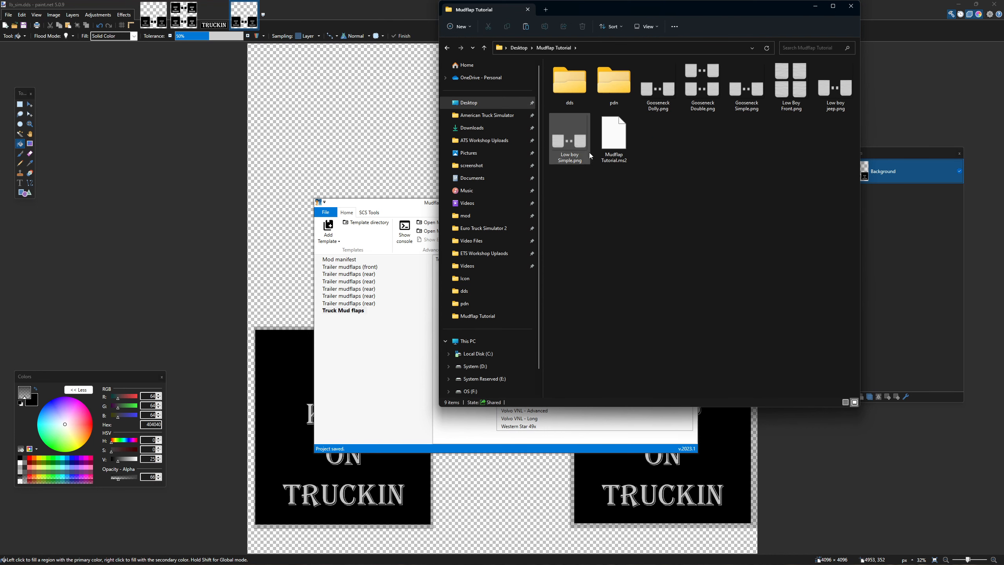
double_click(611, 95)
right_click(640, 217)
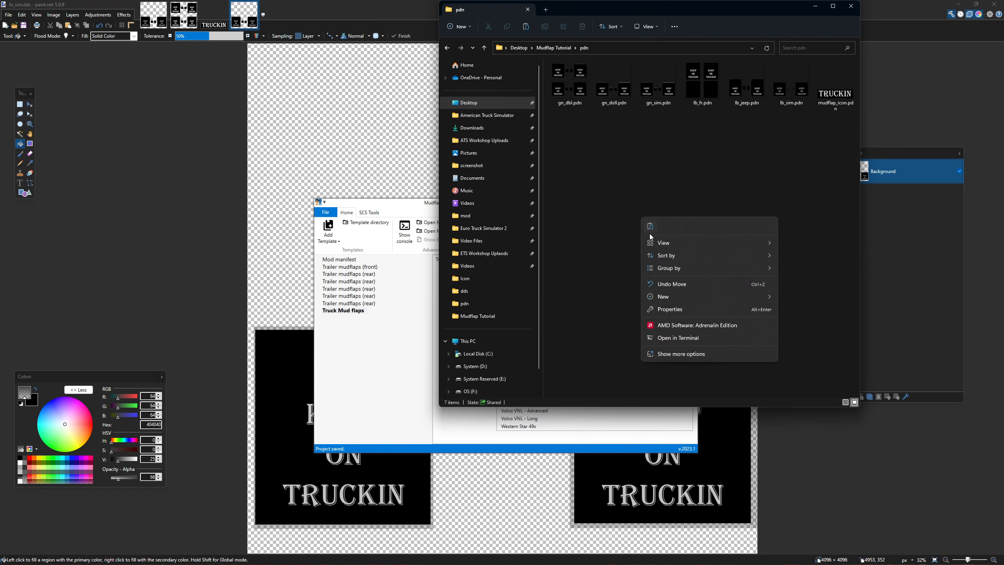
click(650, 227)
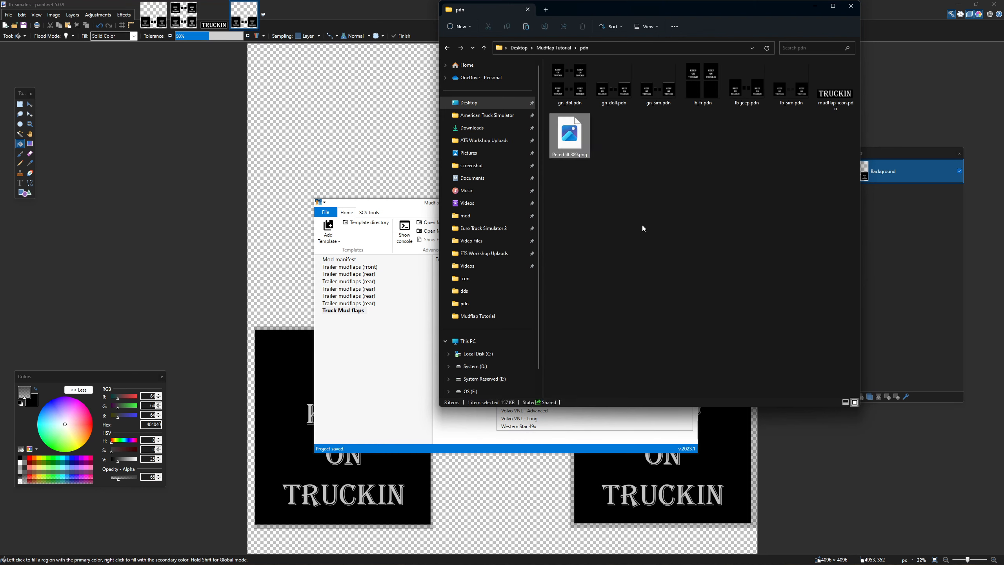
click(585, 191)
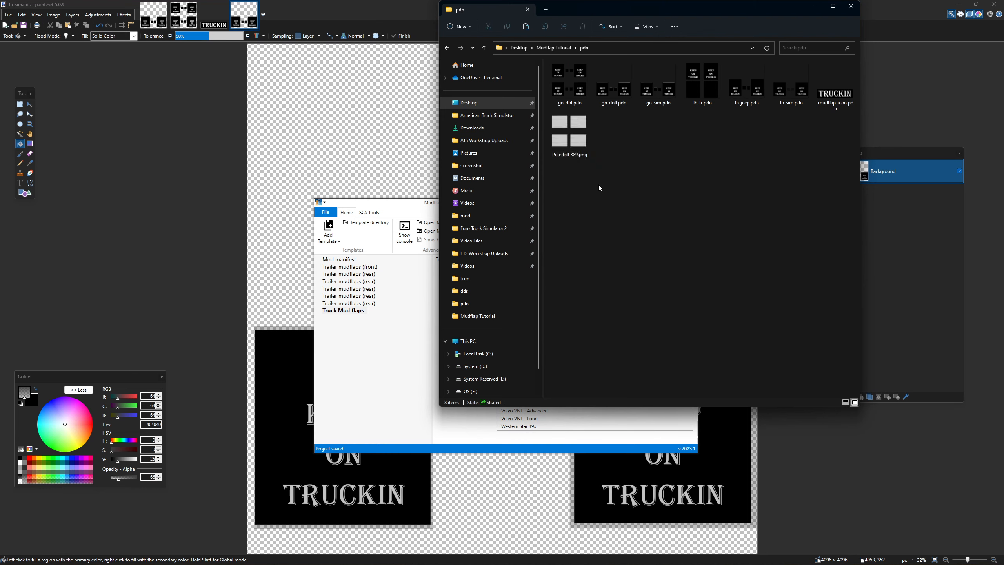
Open the copied Peterbilt 389.png in paint.net and add two new layers.
right_click(568, 139)
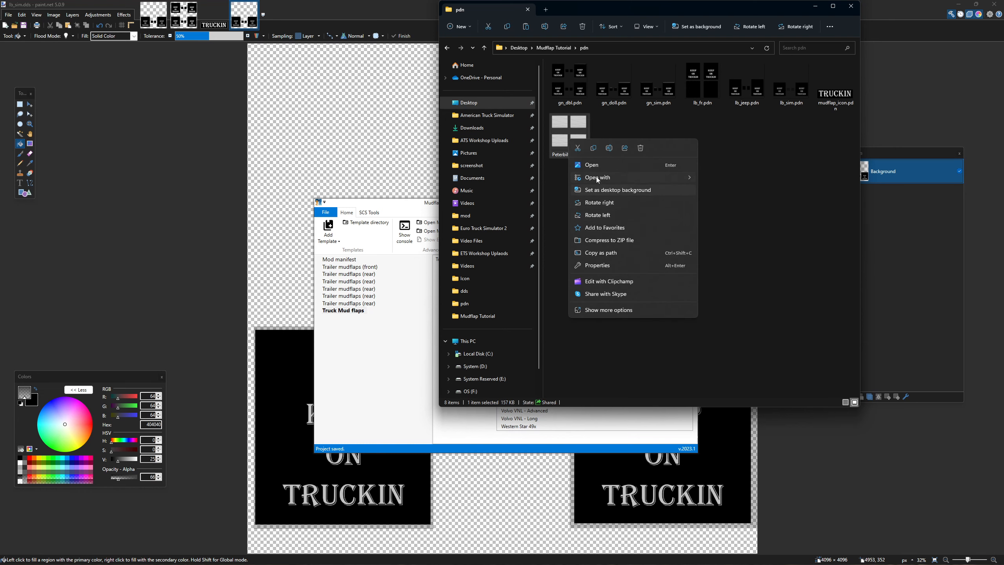
mouse_move(596, 177)
click(715, 204)
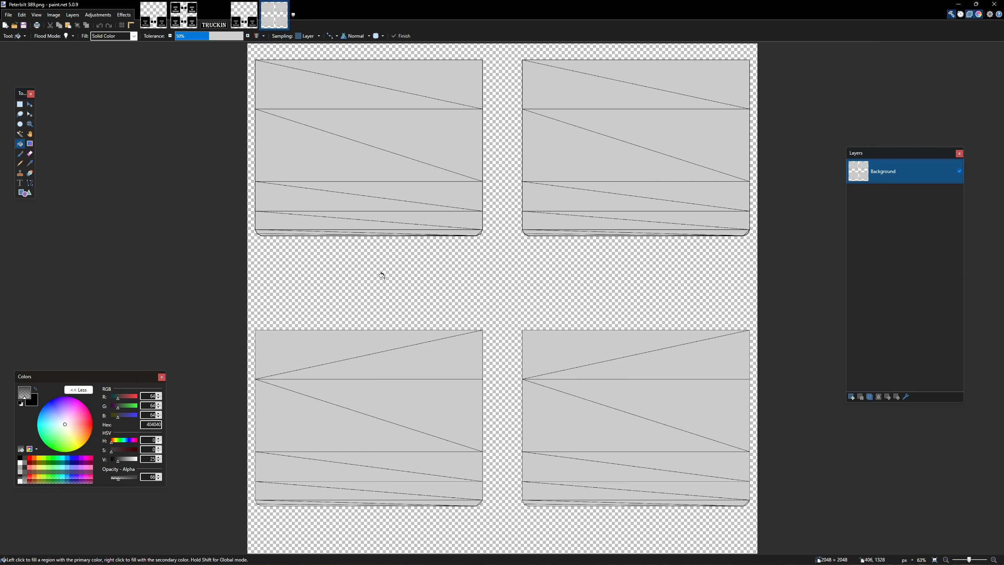
click(851, 396)
click(850, 396)
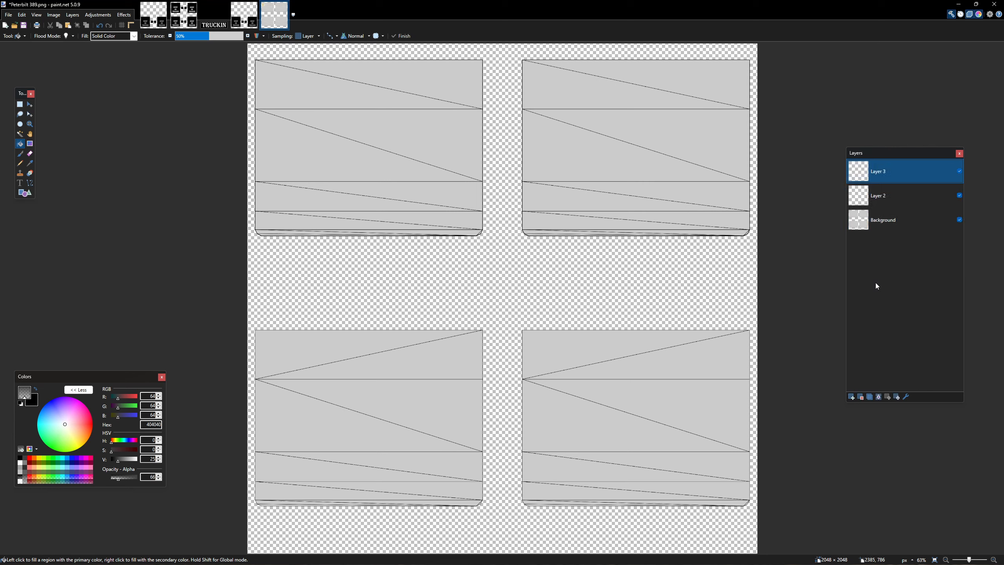
On Layer 2, fill rectangular selections covering the upper and lower mudflap rows with solid black, and hide the layer.
click(883, 196)
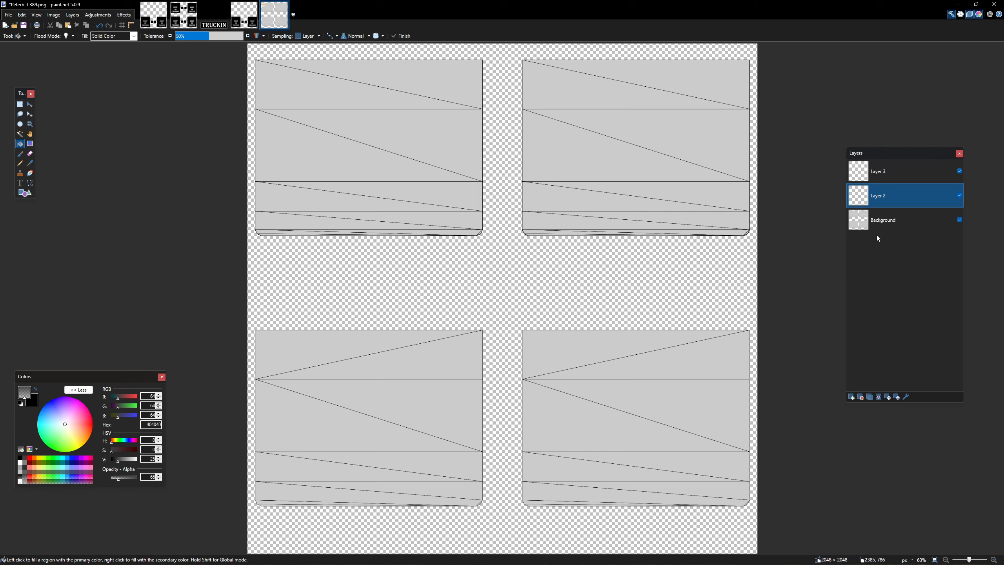
click(35, 388)
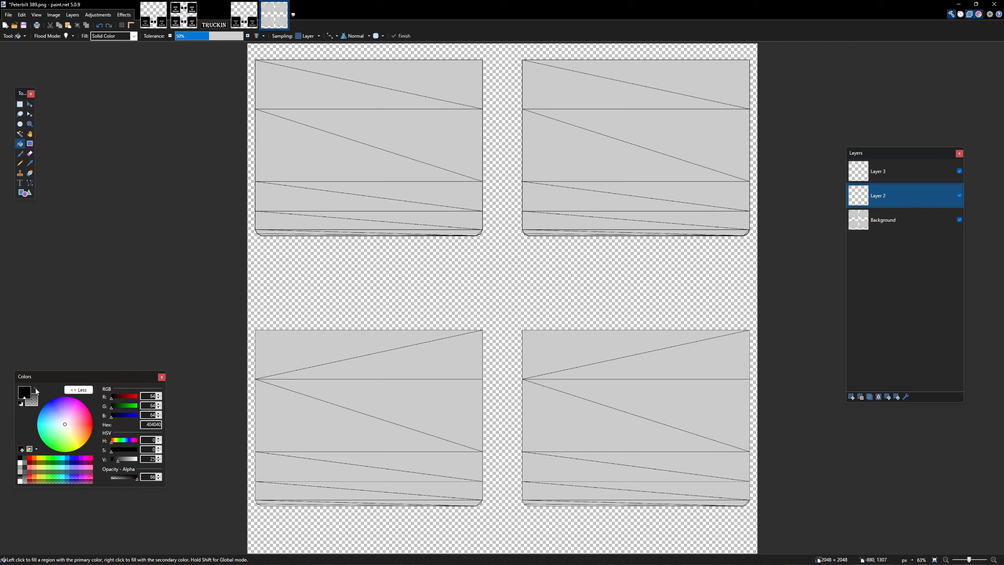
click(19, 104)
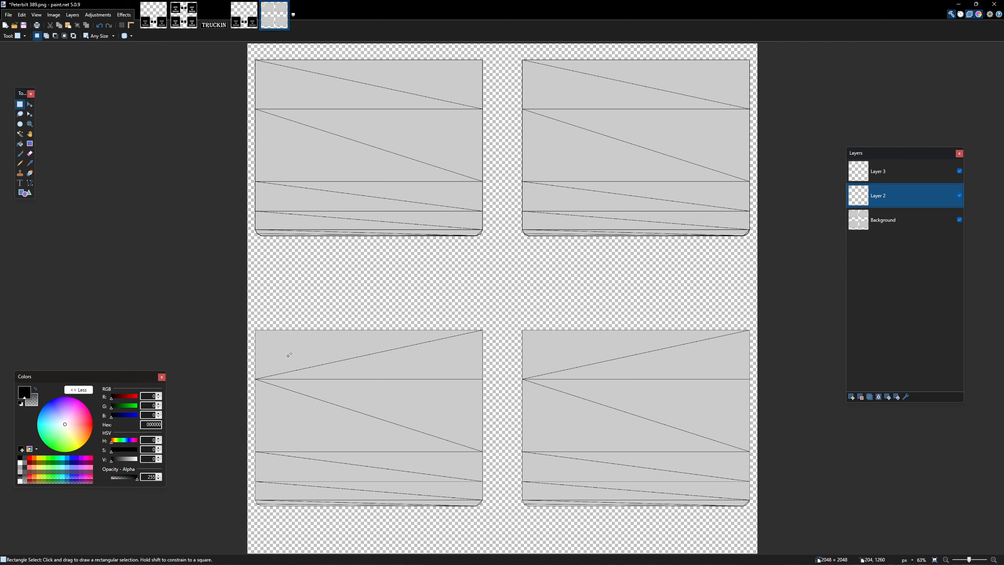
drag(251, 325, 772, 531)
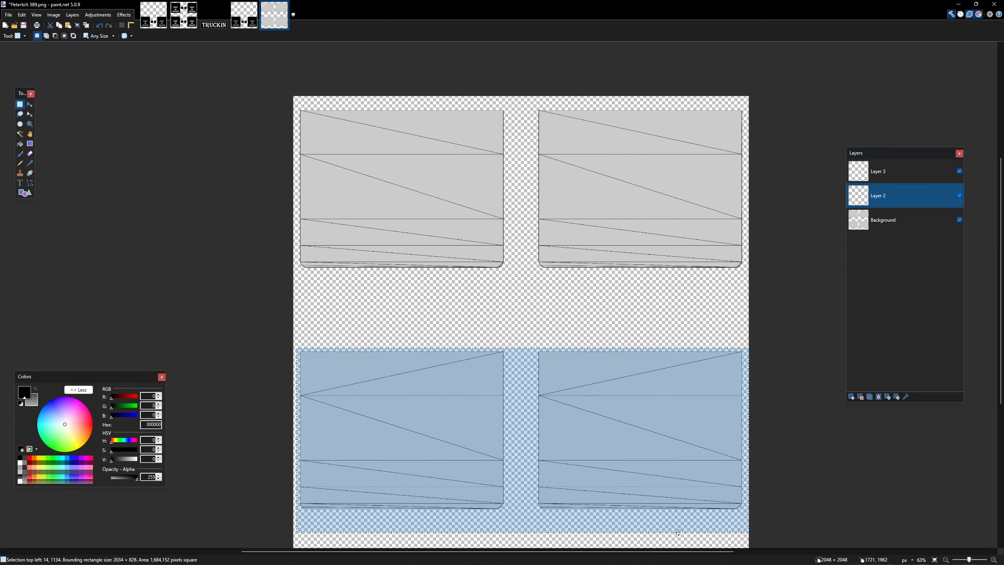
scroll(676, 513, down, 3)
drag(431, 257, 751, 383)
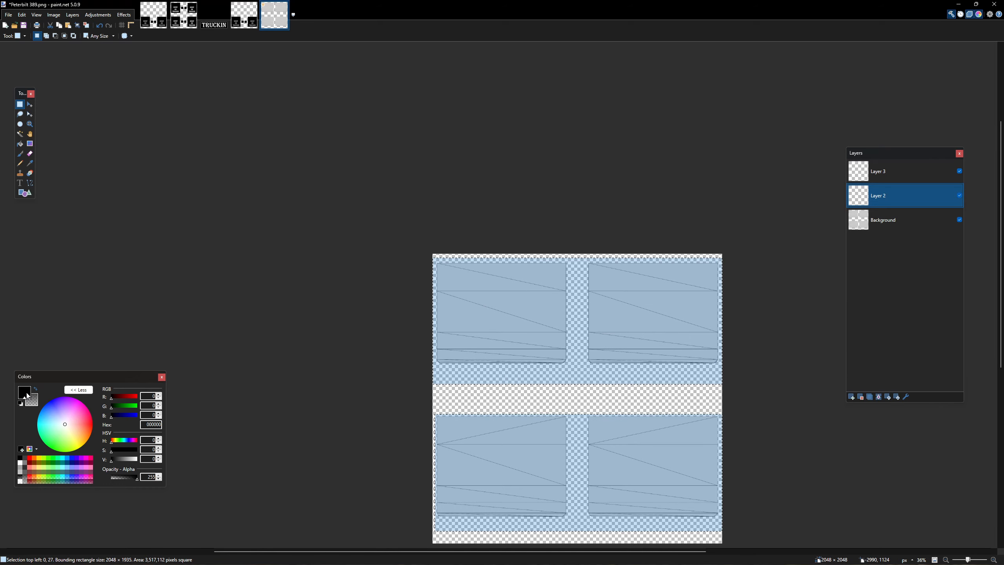
click(20, 143)
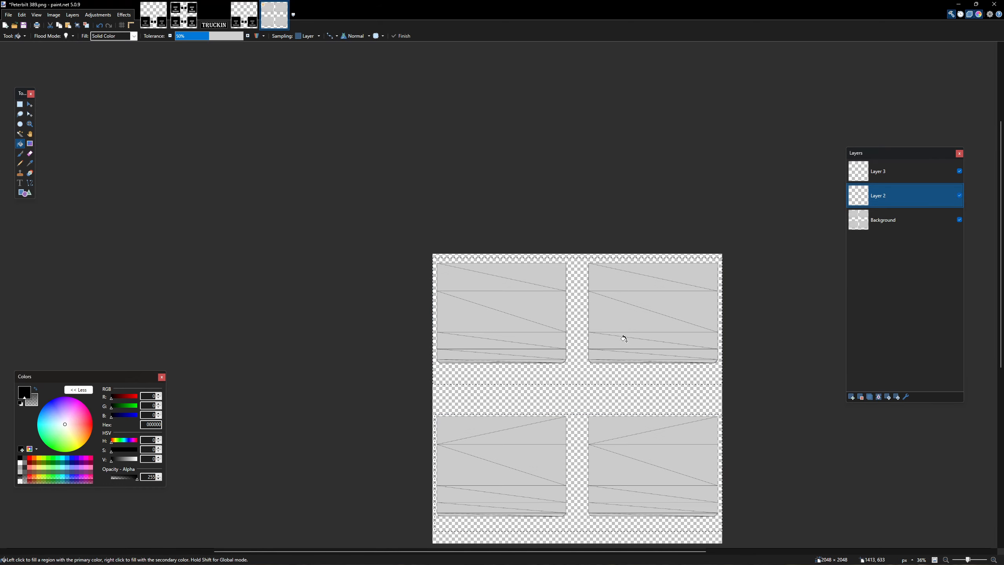
click(509, 320)
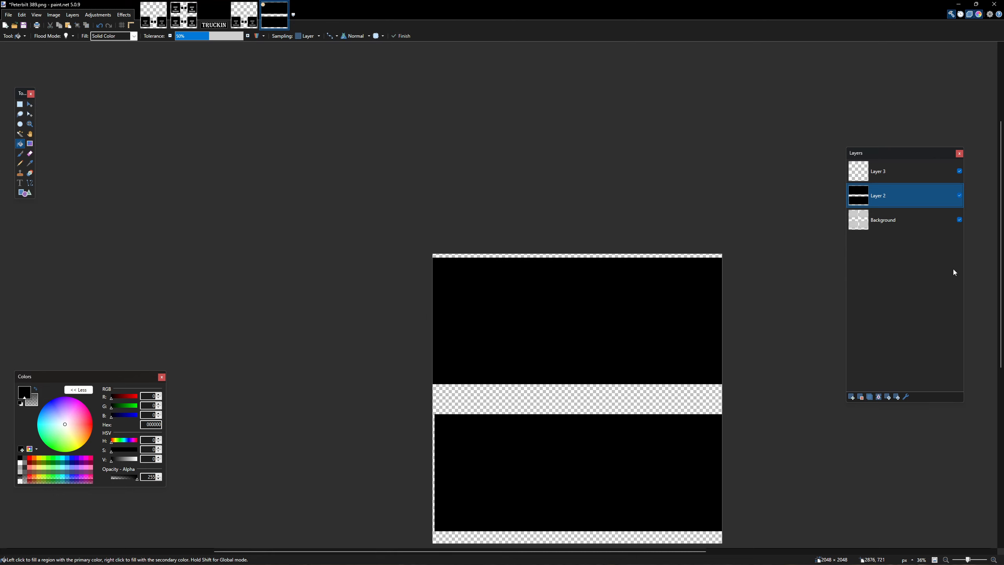
click(959, 195)
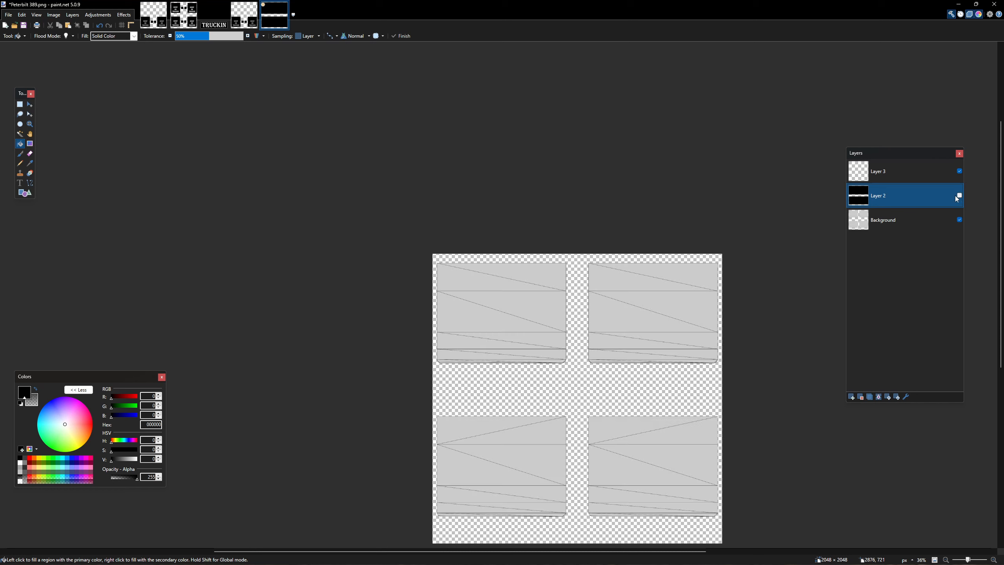
Look through the open trailer textures and close both lb_sim.dds images and gn_dbl.dds.
click(153, 25)
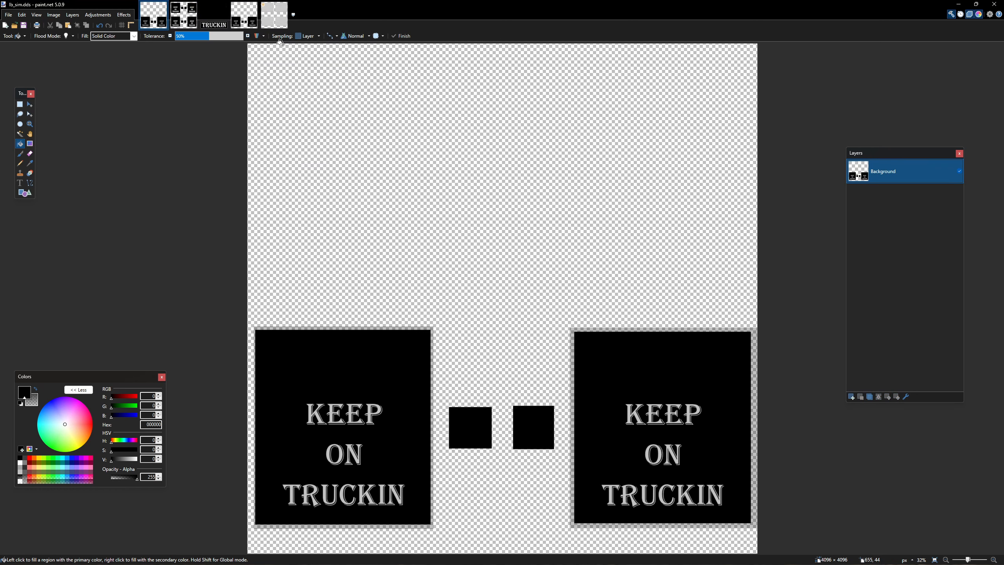
click(177, 18)
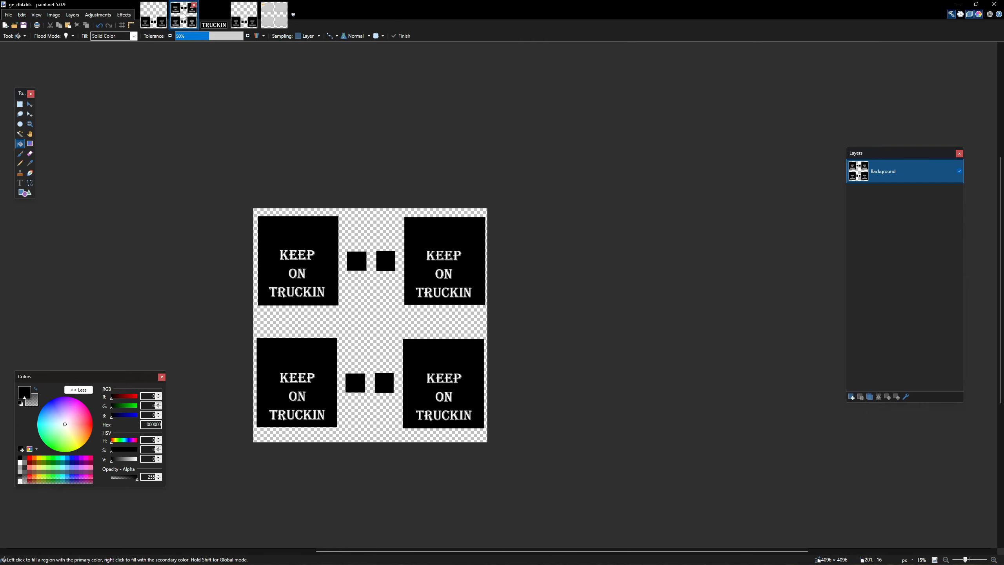
click(241, 22)
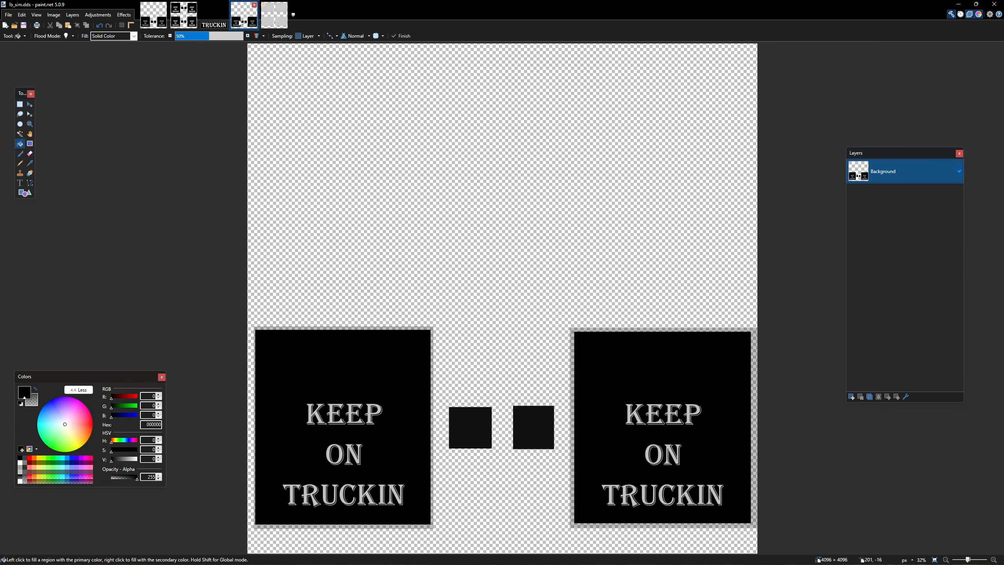
click(254, 4)
click(194, 5)
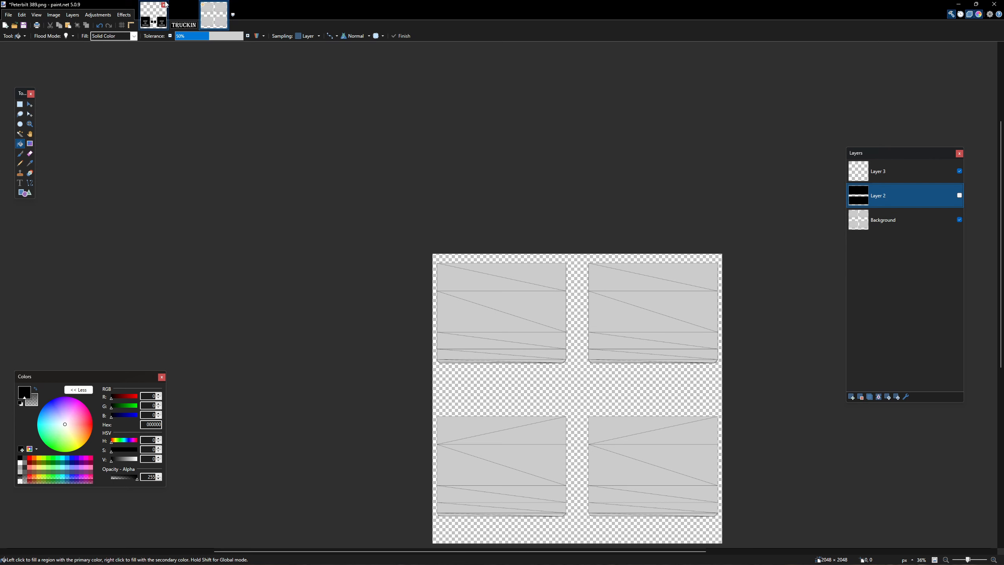
click(159, 12)
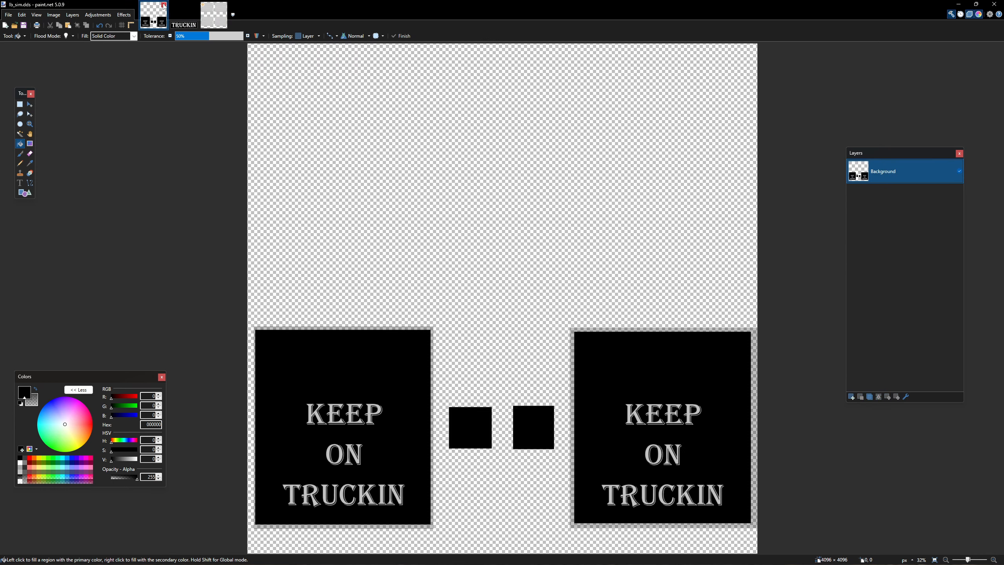
click(163, 5)
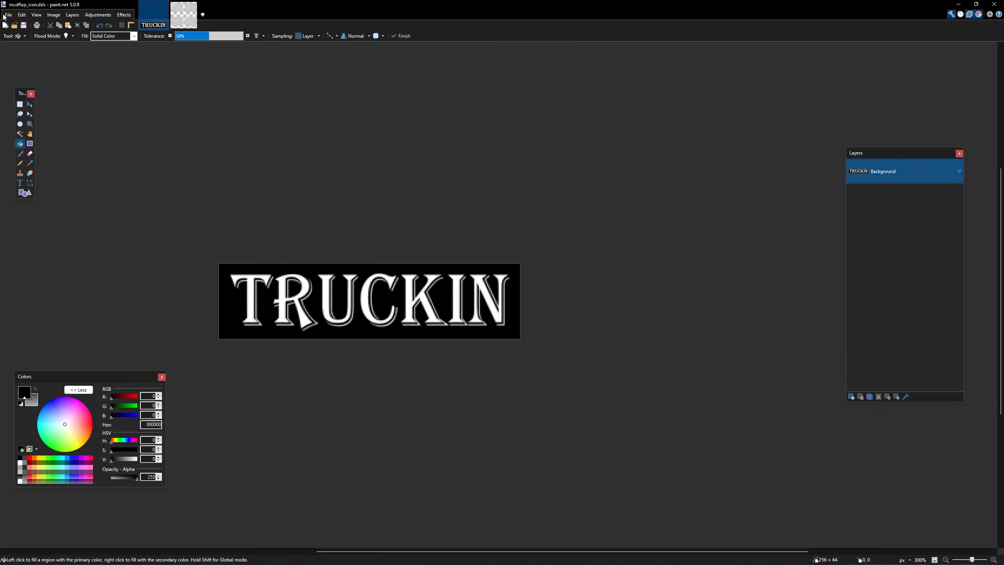
Open the recent lb_sim.pdn file and make Layer 3 with the mudflap lettering active.
click(4, 15)
mouse_move(39, 44)
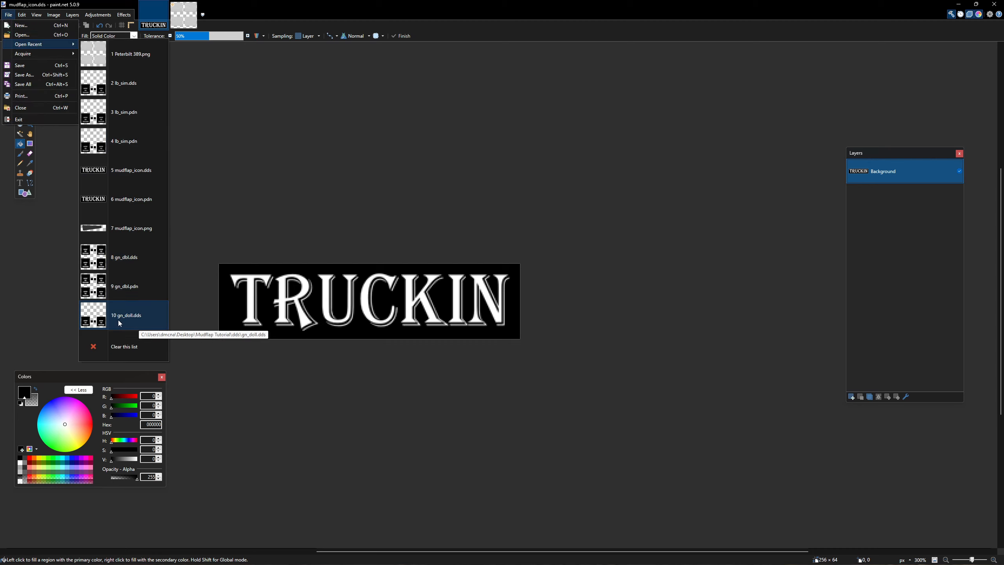
click(118, 135)
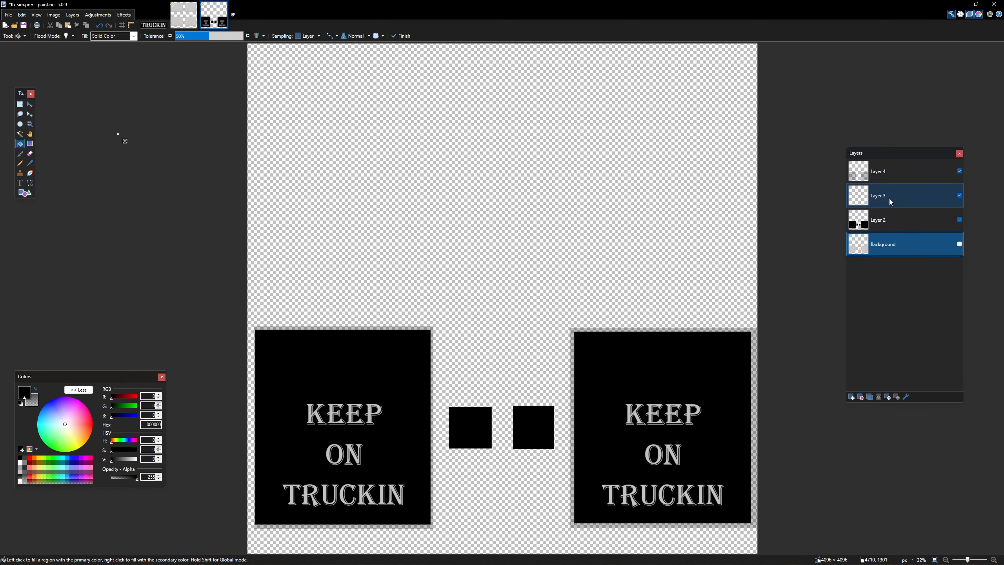
click(890, 202)
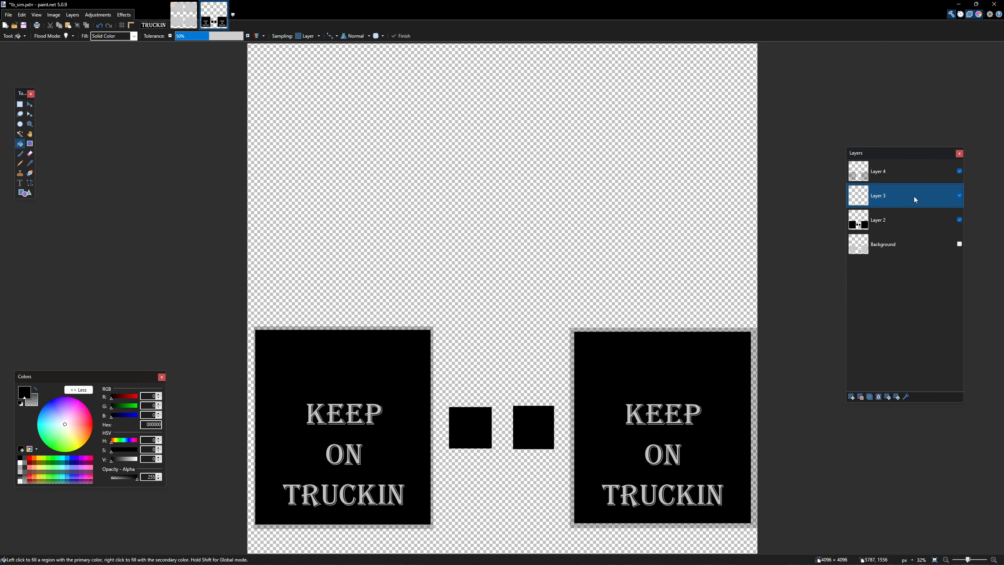
key(ctrl+v)
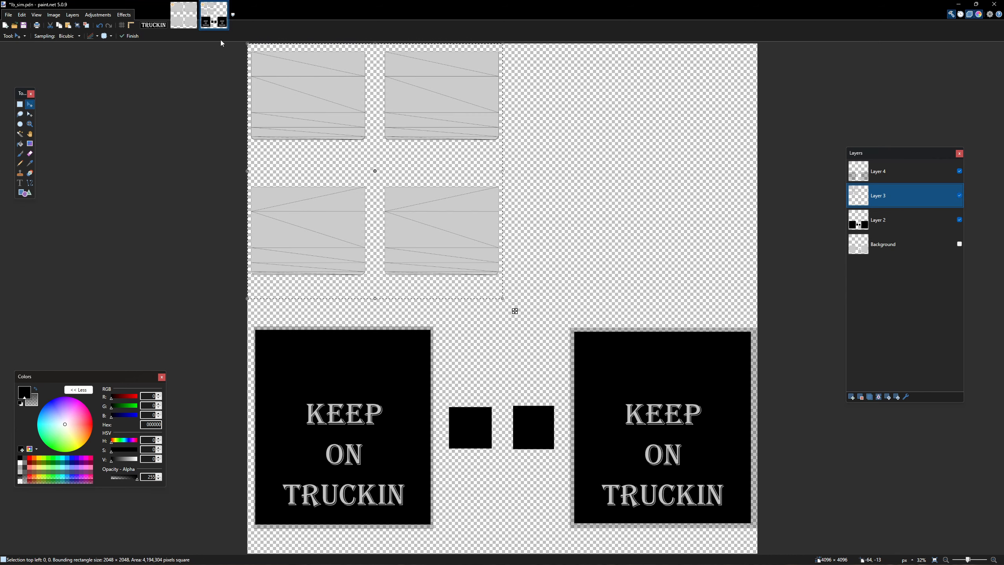
click(184, 15)
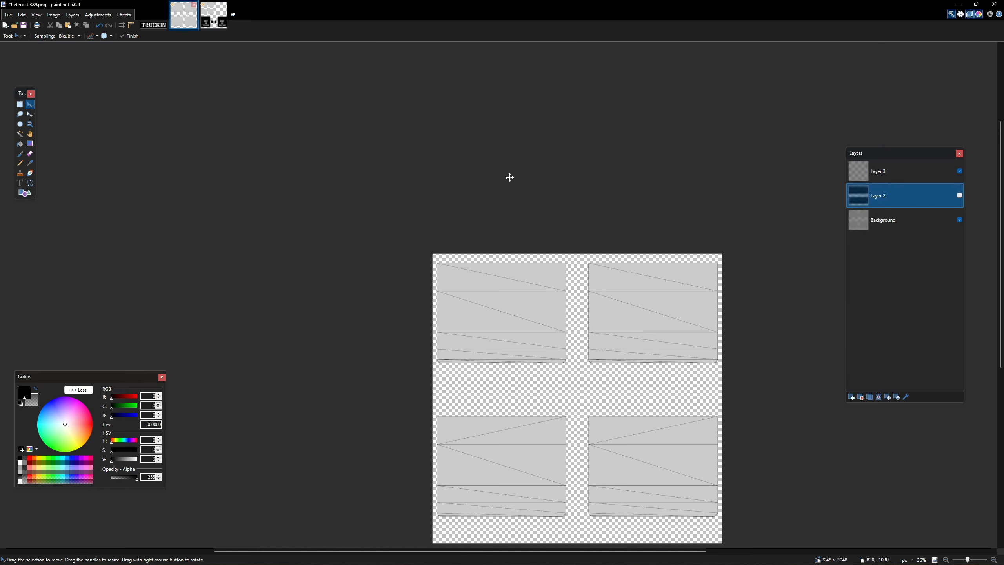
click(902, 168)
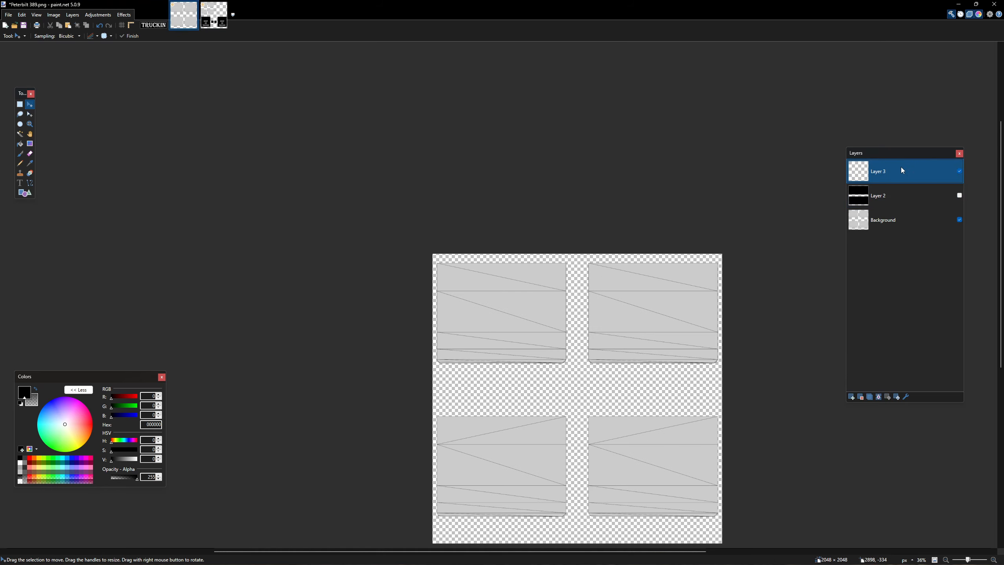
key(ctrl+v)
scroll(692, 339, down, 3)
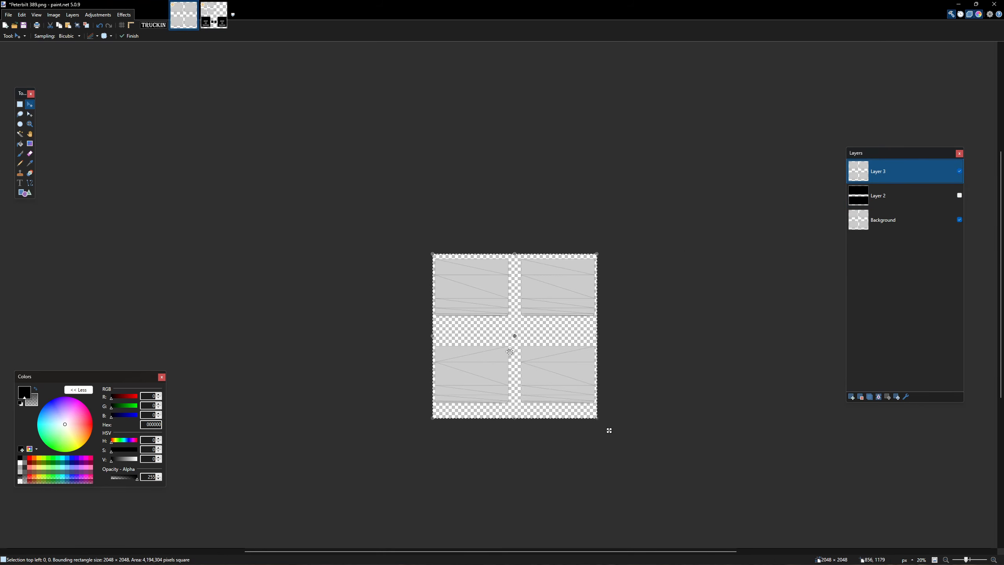
drag(510, 350, 609, 336)
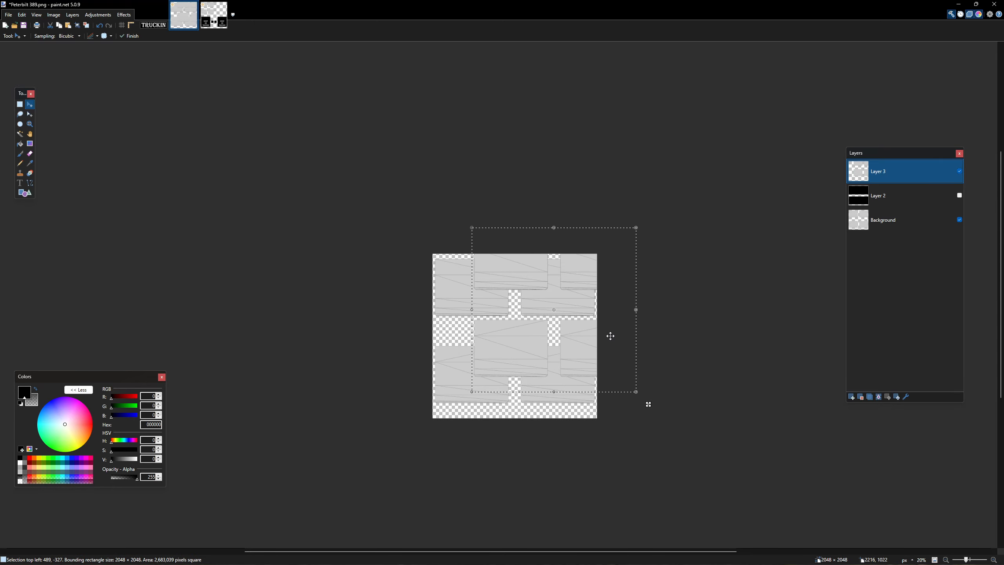
key(ctrl+z)
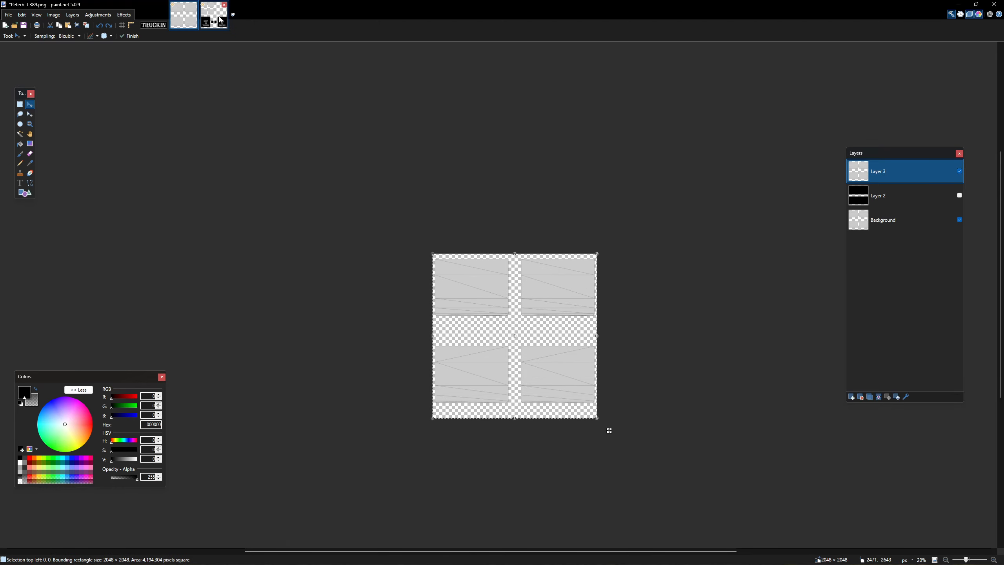
click(220, 20)
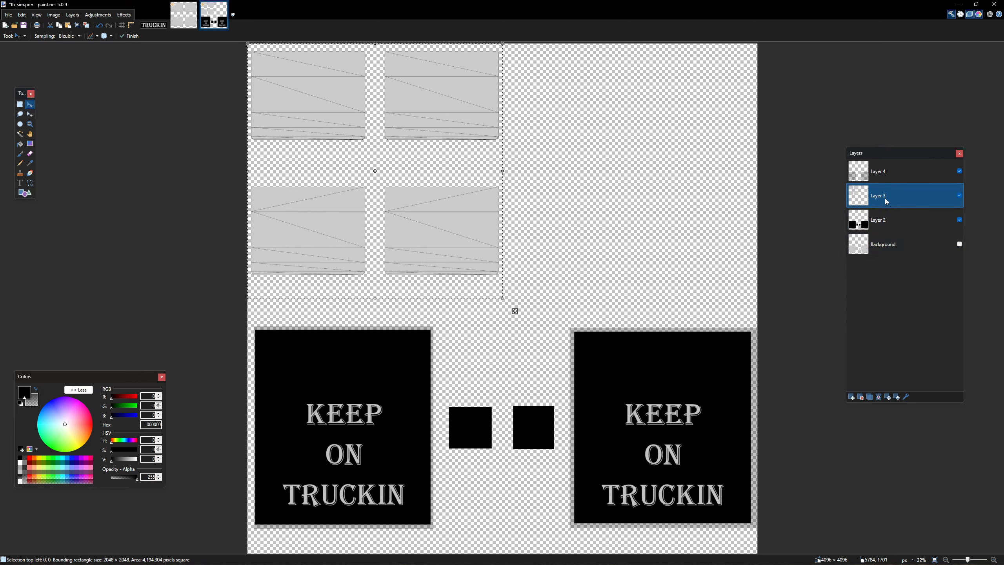
key(Delete)
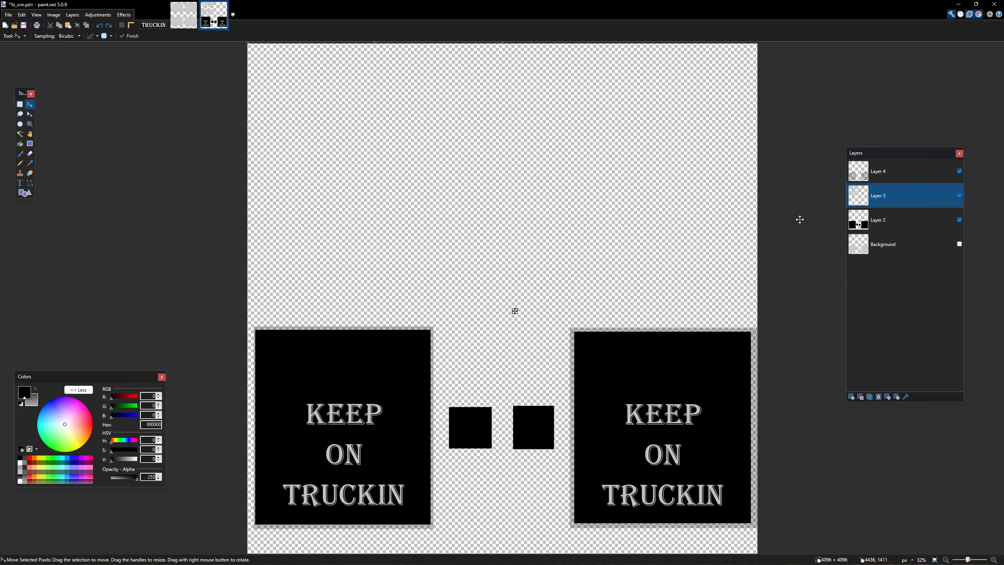
Copy the "KEEP ON TRUCKIN" lettering from Layer 3 of lb_sim.pdn and paste it into Layer 3 of Peterbilt 389.png.
click(958, 196)
click(959, 196)
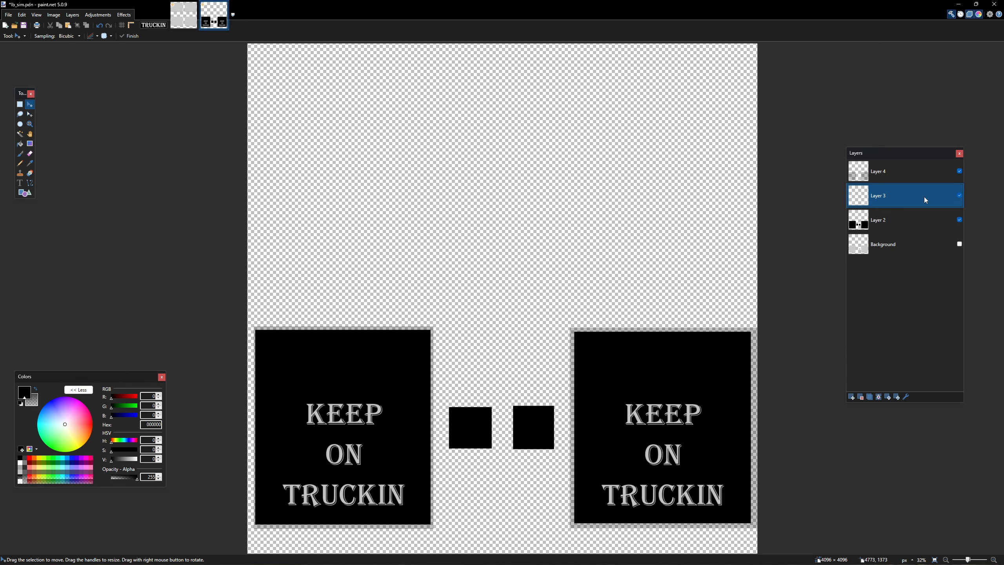
click(188, 22)
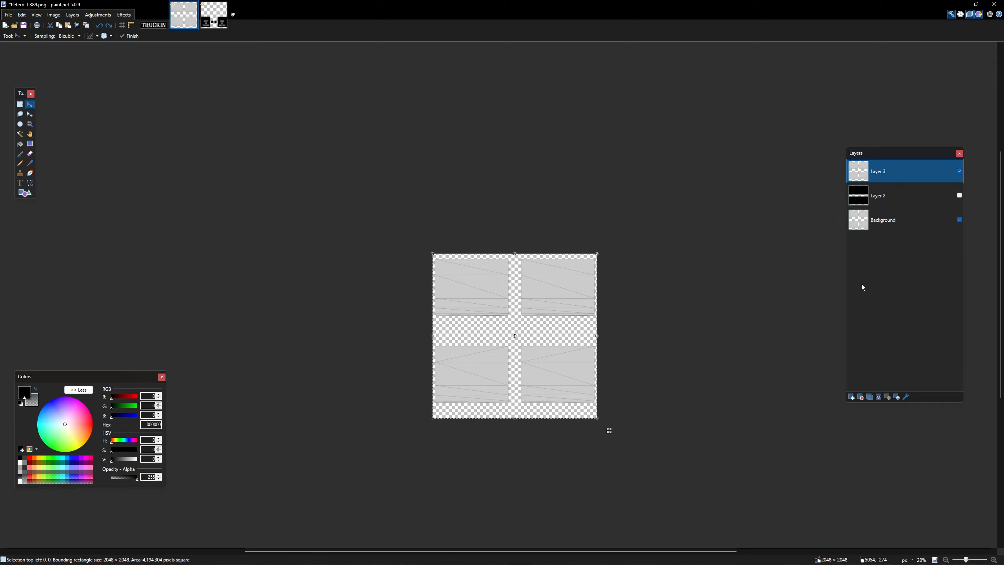
key(ctrl+v)
click(480, 352)
Scale the pasted lettering selection to about 1983 × 1983 pixels, shift it slightly up and left over the lower mudflaps, and deselect it.
scroll(346, 369, down, 2)
drag(620, 474, 562, 377)
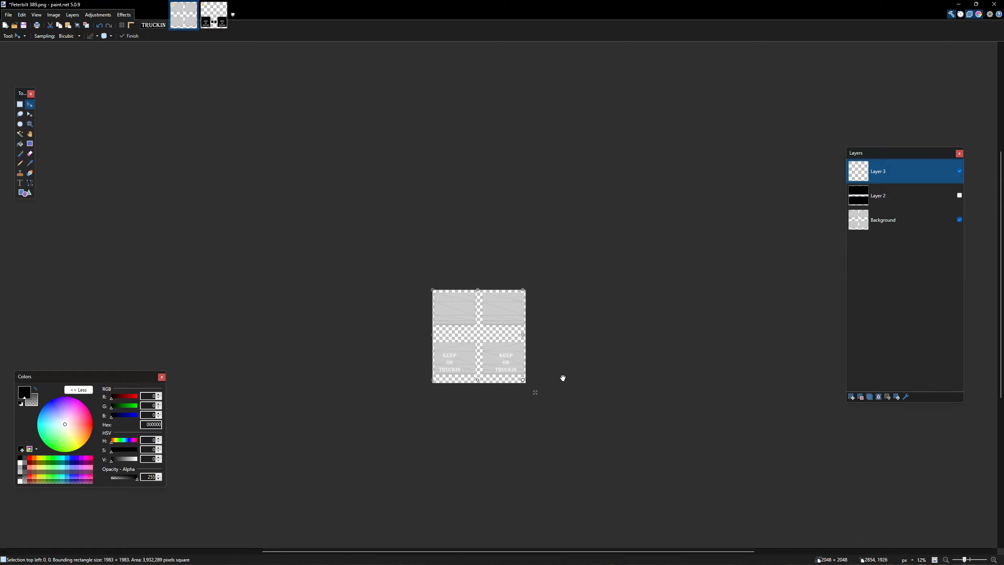
scroll(490, 353, up, 3)
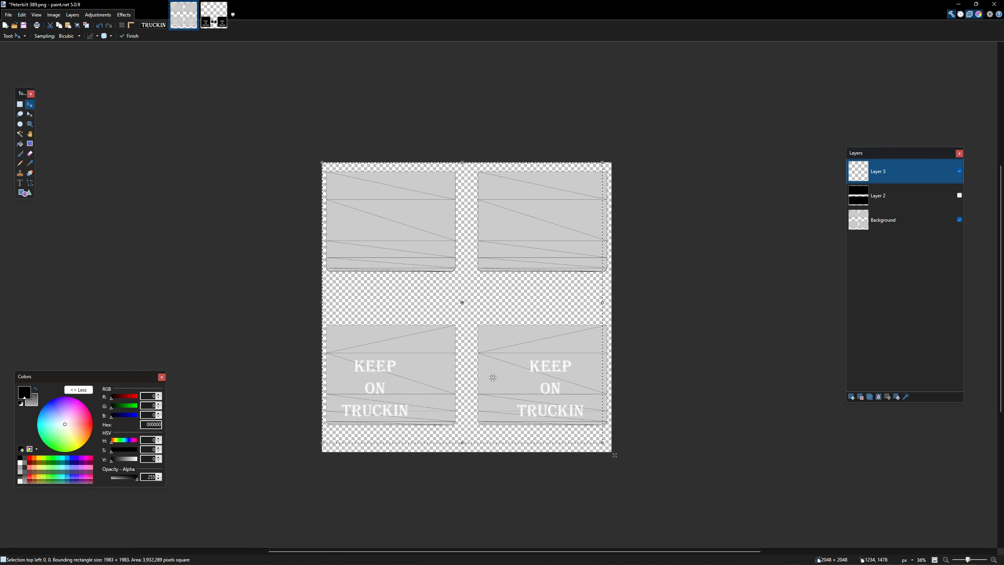
drag(497, 385, 493, 382)
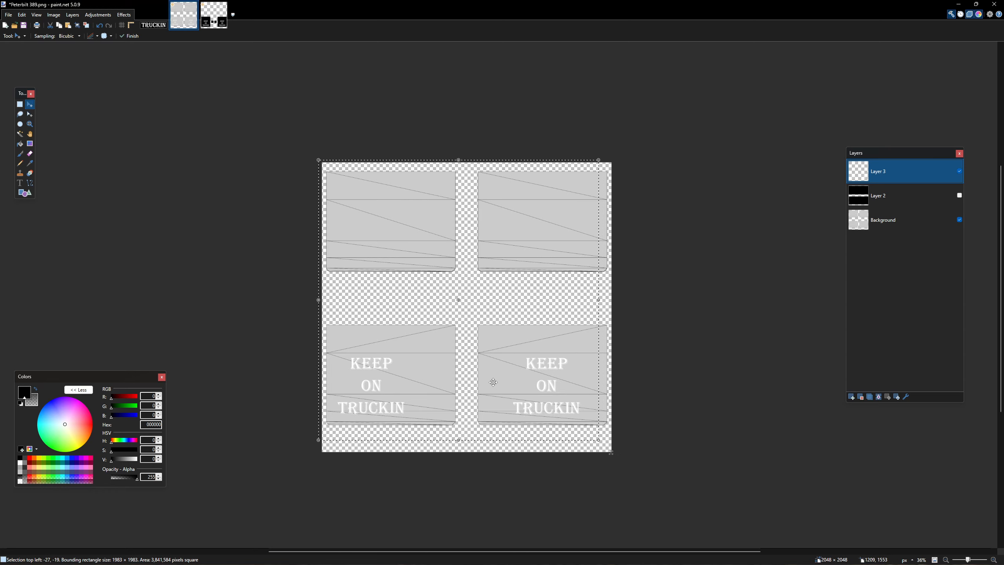
click(19, 104)
click(273, 343)
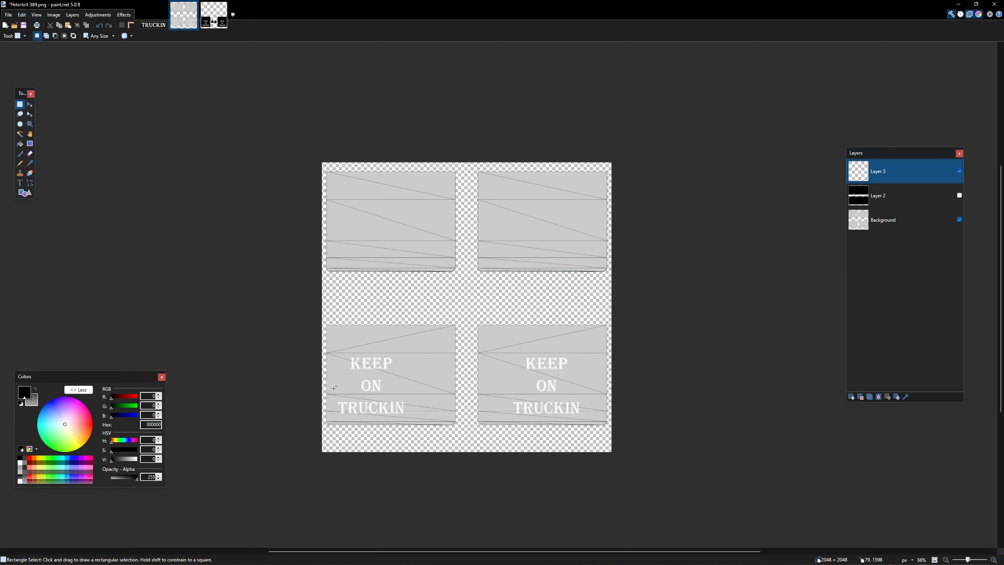
drag(324, 349, 413, 424)
On the Background layer, draw two crossing diagonal guide lines about 1134 pixels long across the lower-right mudflap with brush size 5.
scroll(588, 403, up, 4)
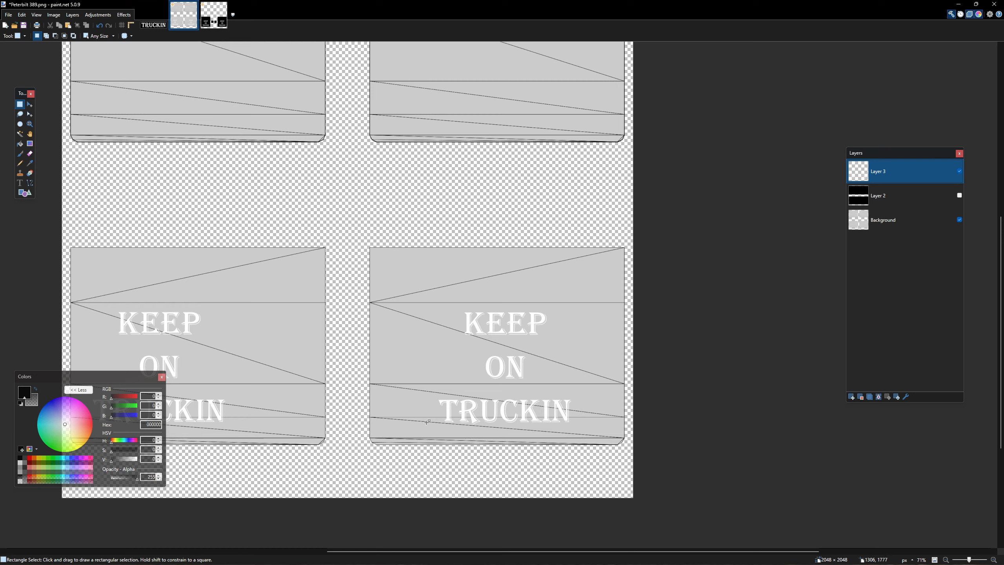
click(901, 225)
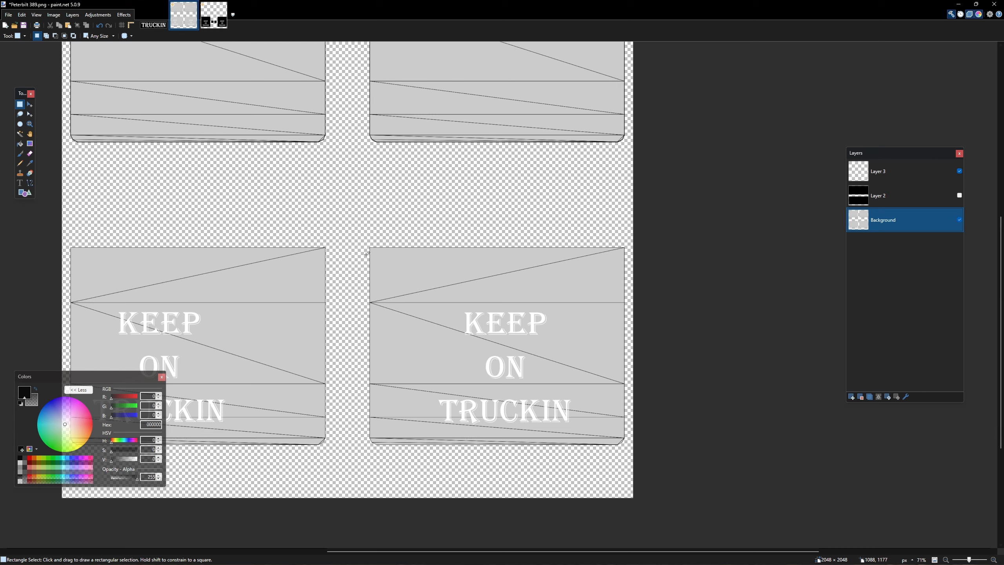
click(30, 183)
click(125, 36)
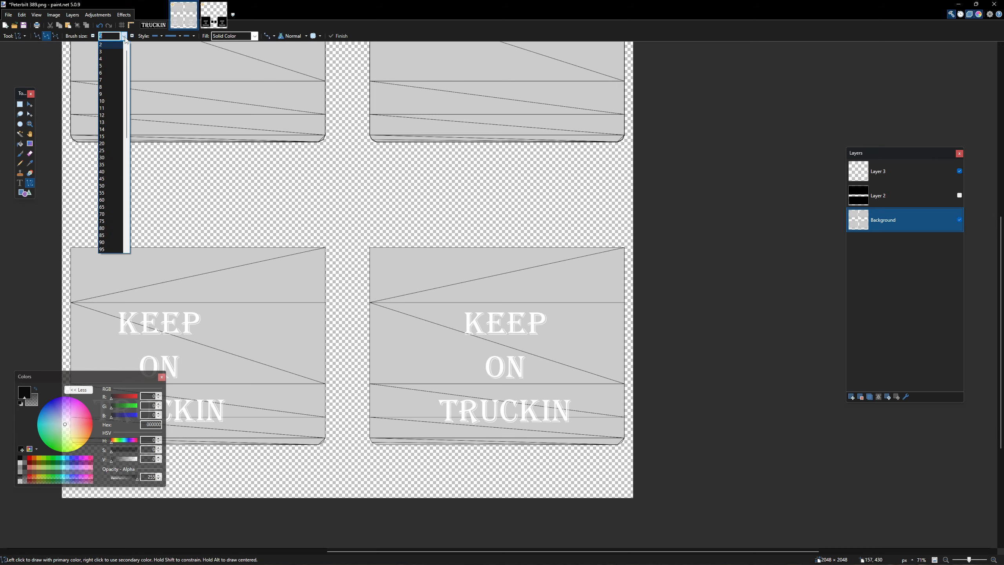
click(111, 66)
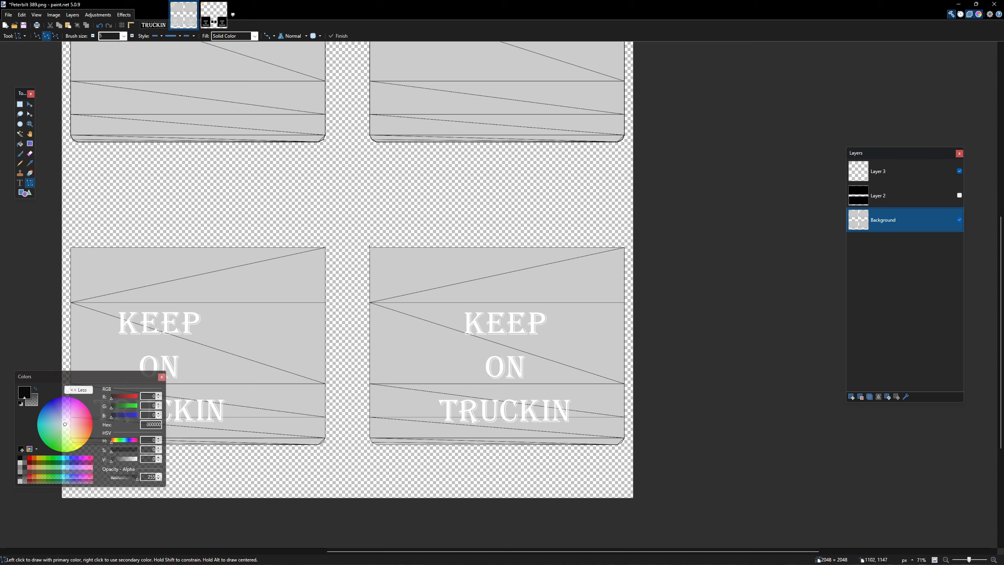
mouse_move(369, 247)
mouse_down()
mouse_move(472, 303)
mouse_move(605, 417)
mouse_move(615, 444)
mouse_up()
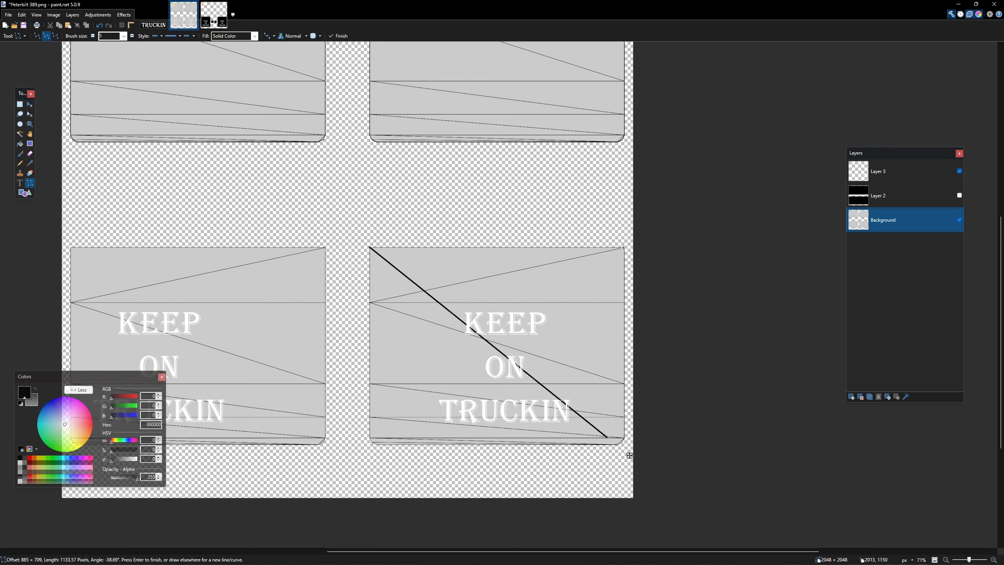
mouse_move(607, 260)
mouse_down()
mouse_move(367, 431)
mouse_move(378, 445)
mouse_up()
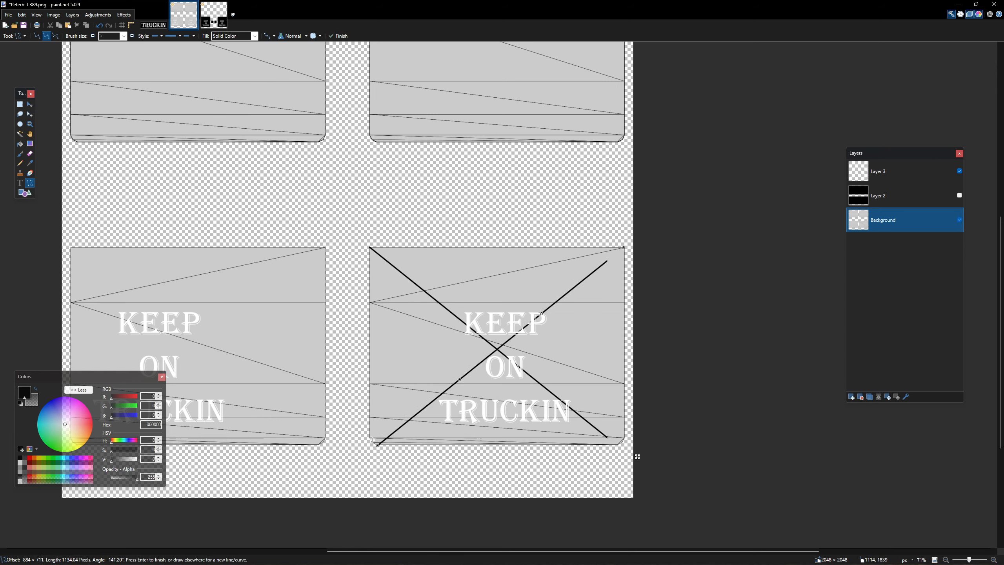
key(Return)
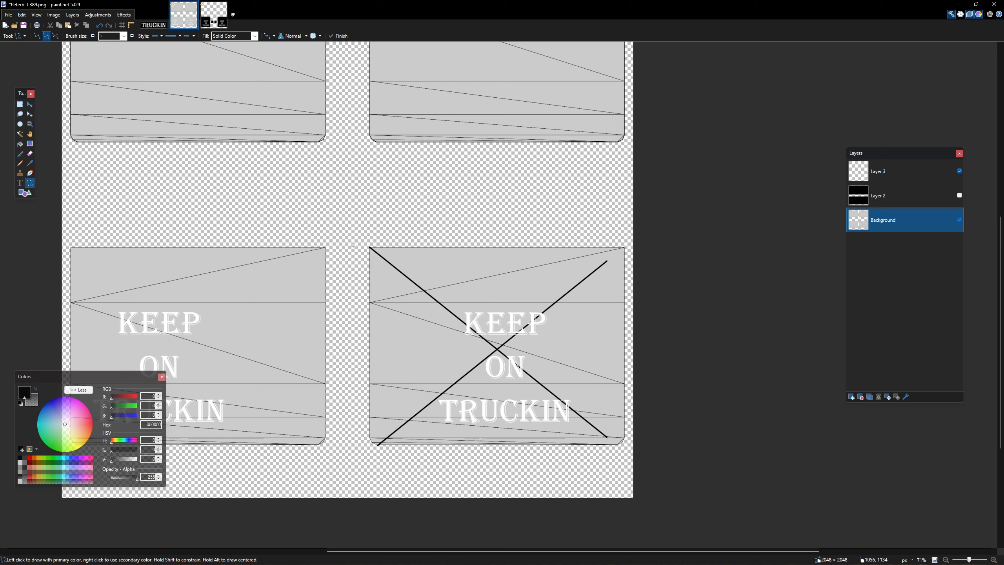
Draw a vertical guide line about 828 pixels long through the intersection of the diagonals on the lower-right mudflap.
drag(496, 236, 500, 478)
key(ctrl+z)
scroll(500, 481, up, 2)
drag(494, 479, 496, 479)
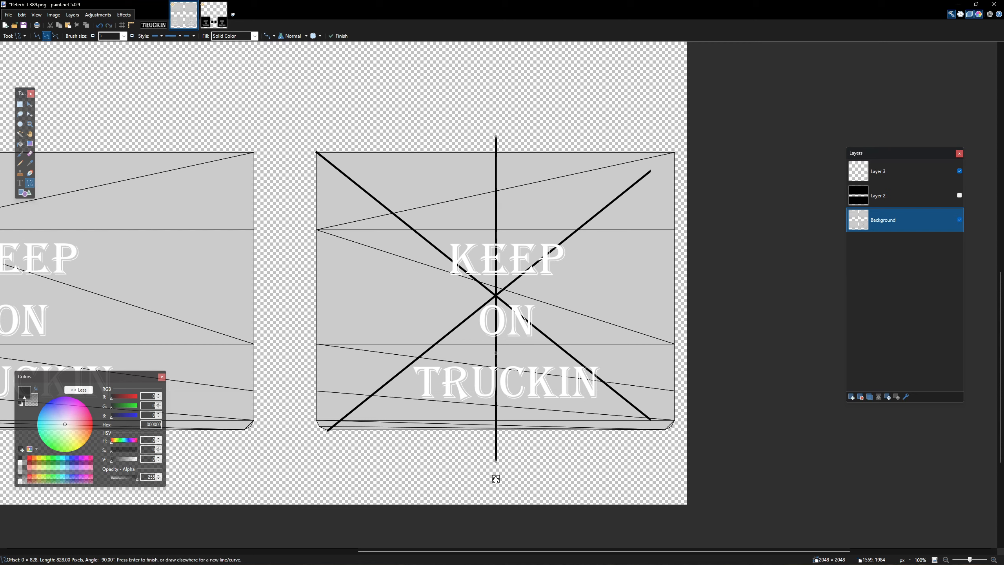
key(Return)
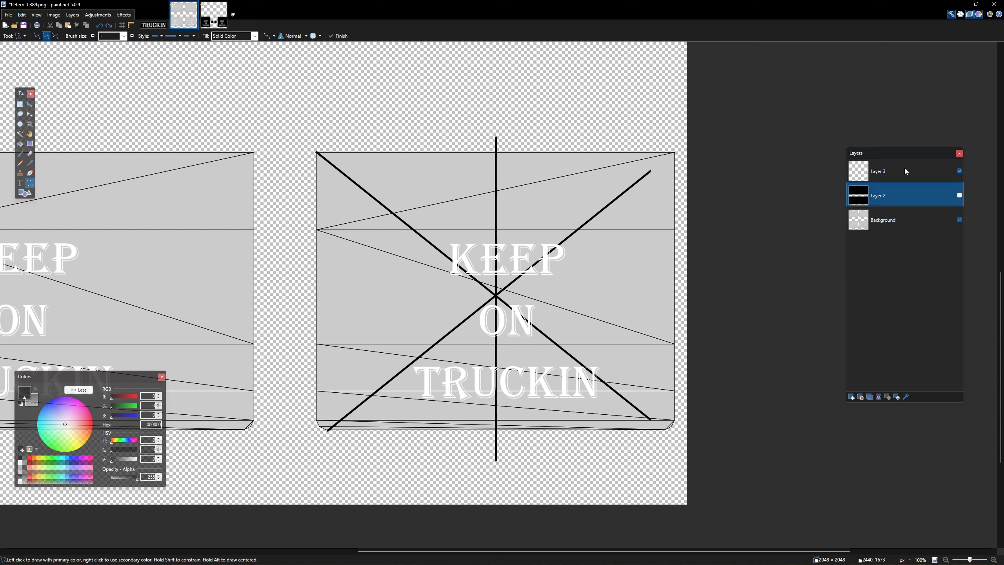
Select the lower-right mudflap's lettering on Layer 3 and move it left to centre it on the vertical guide line.
click(904, 168)
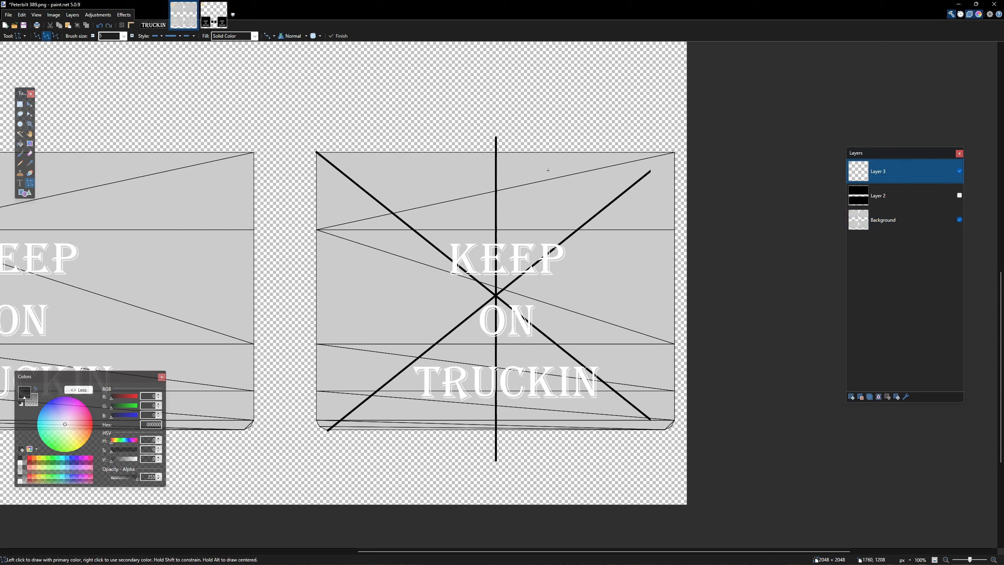
click(20, 104)
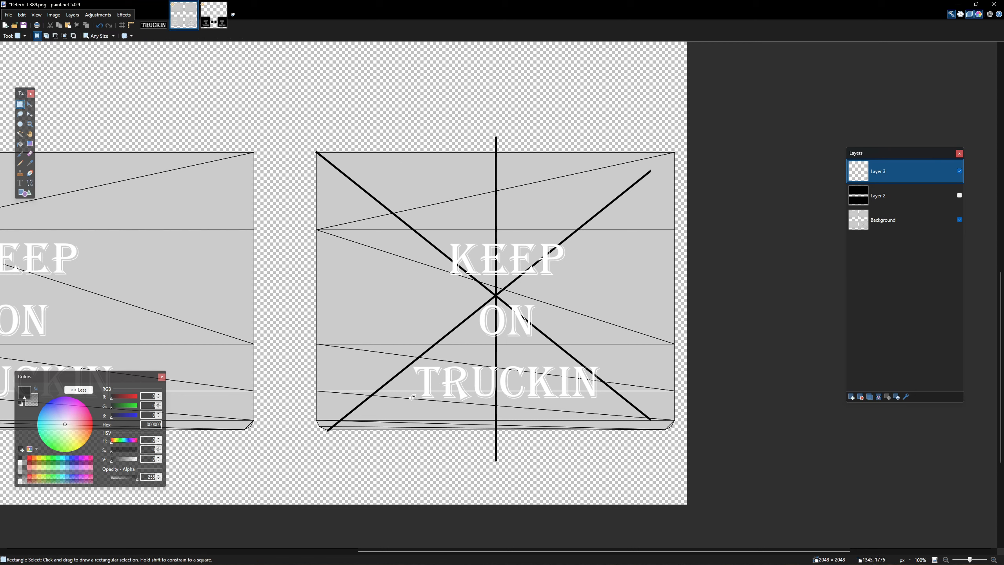
drag(409, 402, 604, 228)
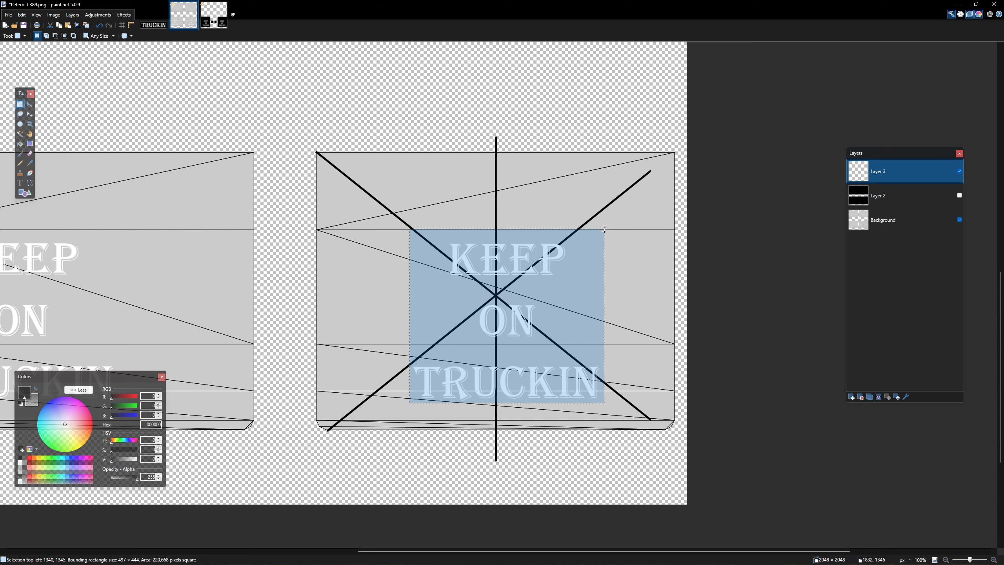
key(m)
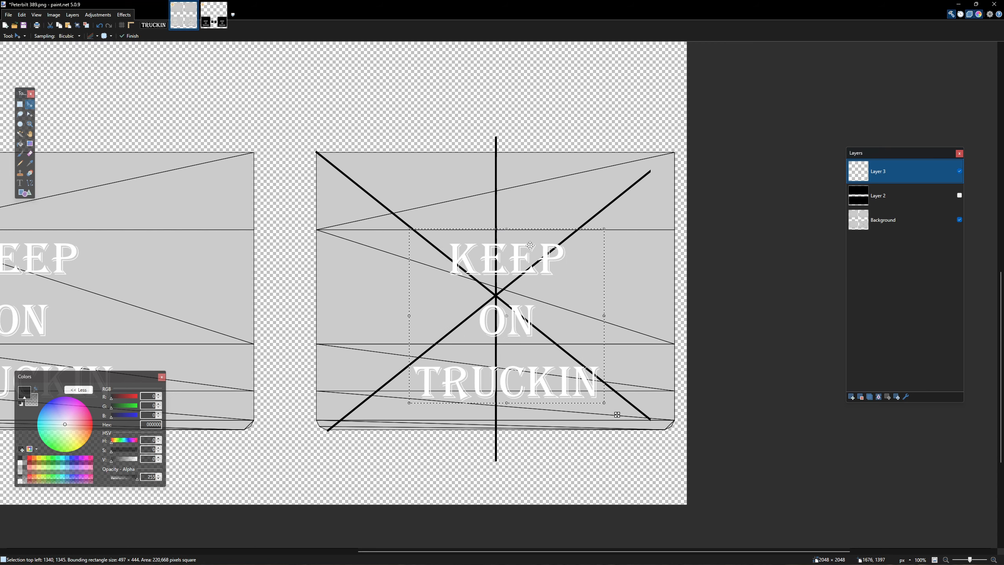
scroll(540, 249, up, 2)
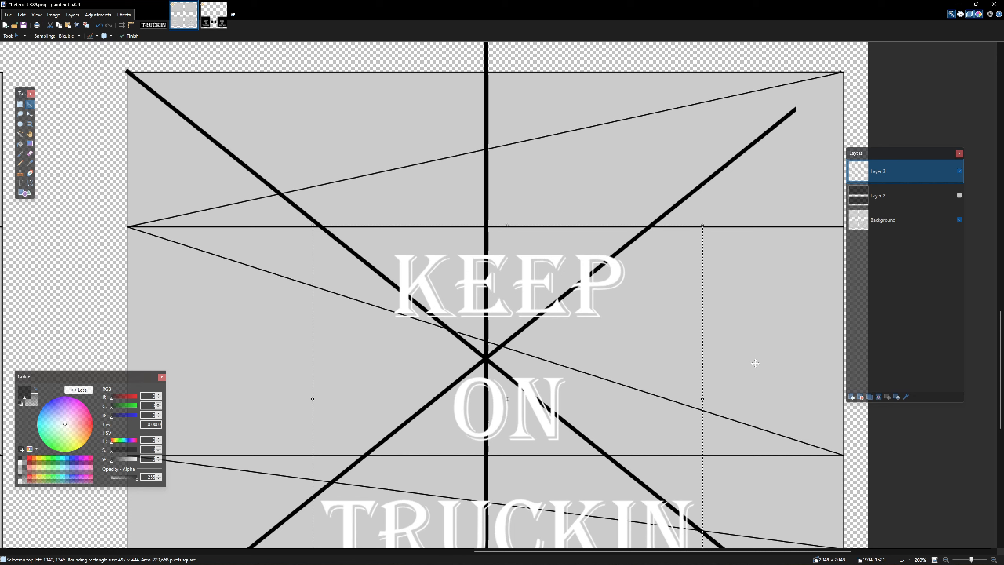
drag(755, 363, 701, 374)
scroll(680, 253, down, 2)
scroll(680, 253, down, 2)
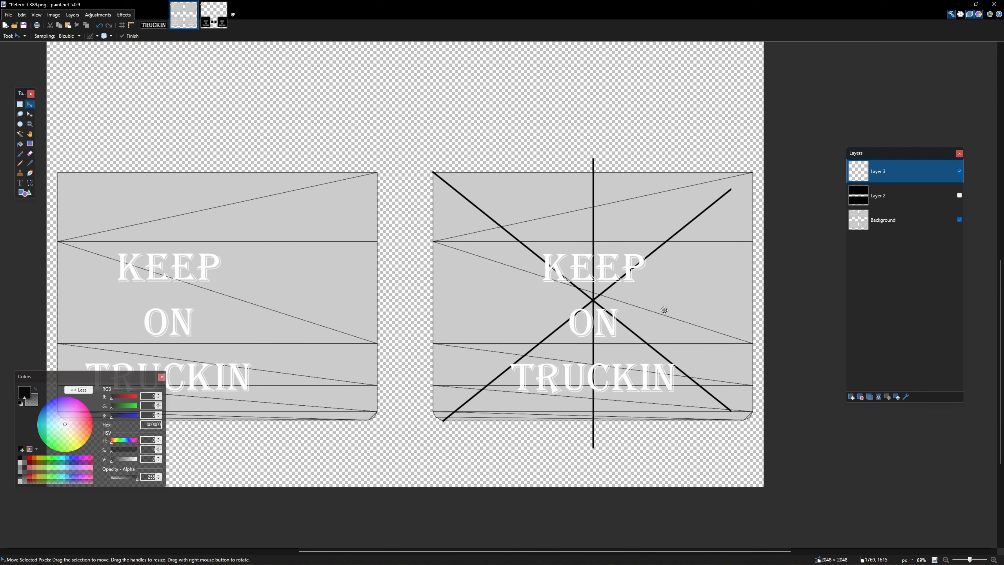
Copy the lower-right mudflap area with its centred lettering on Layer 3 onto the lower-left mudflap, then select the leftover strip between the mudflaps.
scroll(713, 305, down, 1)
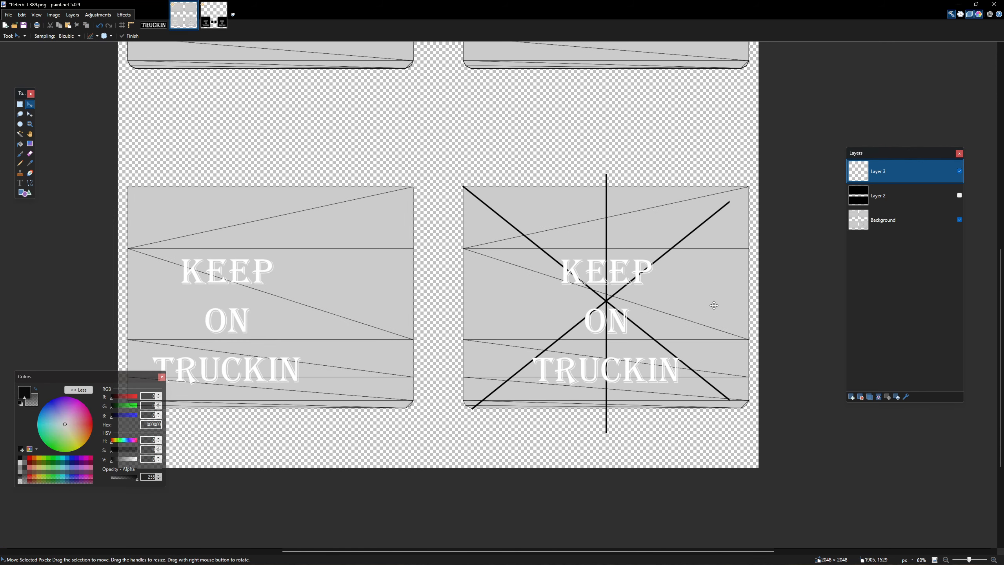
scroll(713, 305, down, 1)
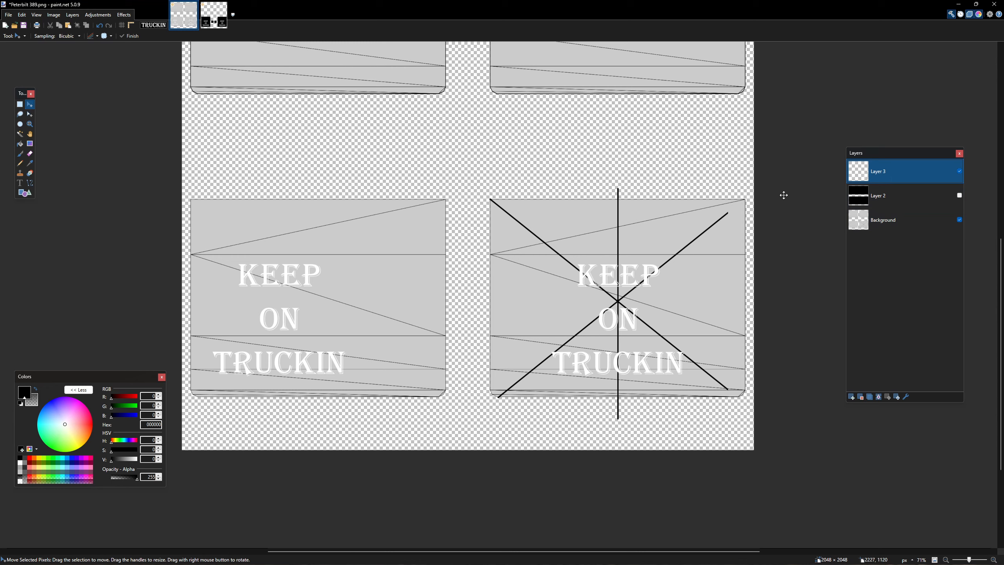
click(19, 105)
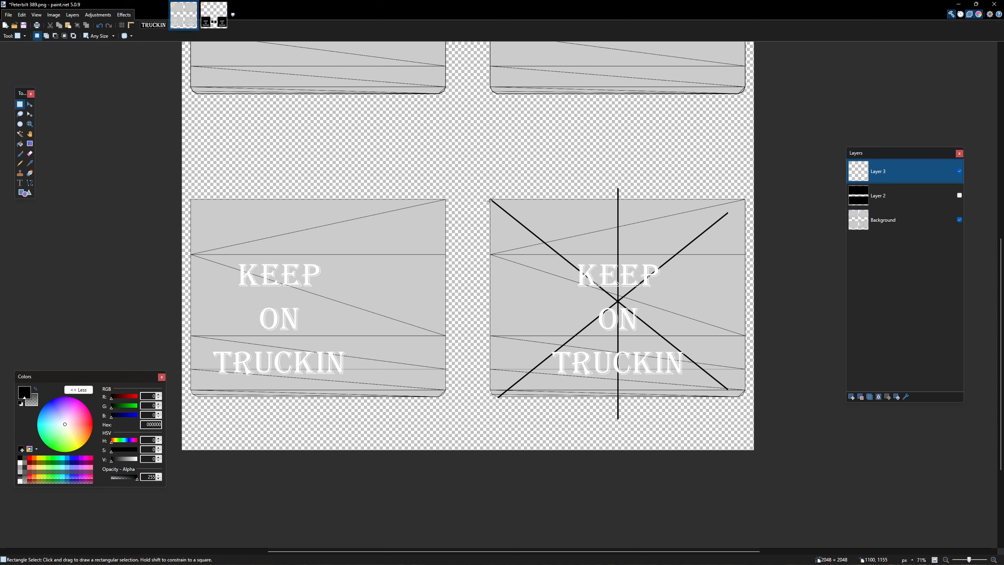
drag(491, 197, 747, 397)
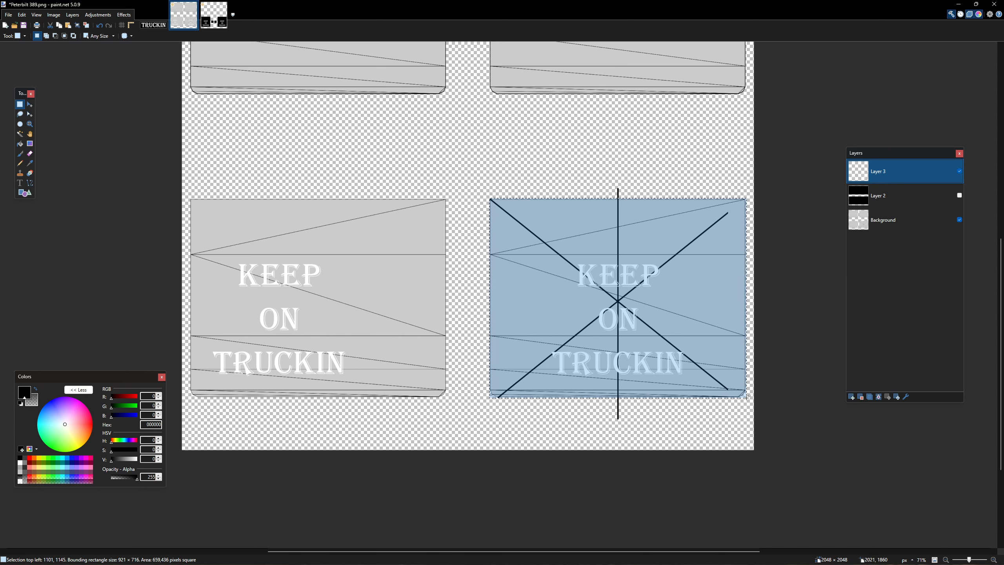
drag(753, 410, 484, 409)
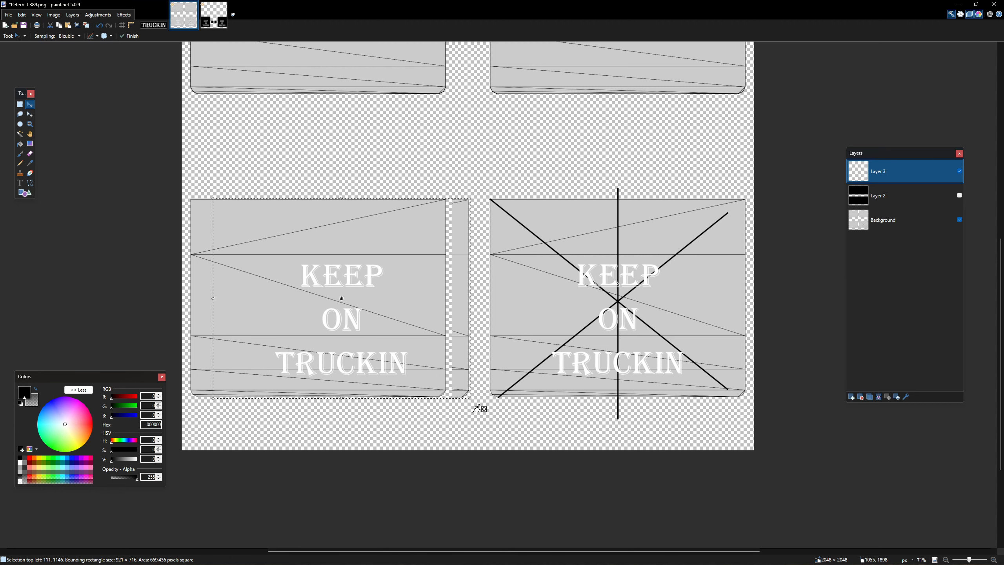
key(ctrl+d)
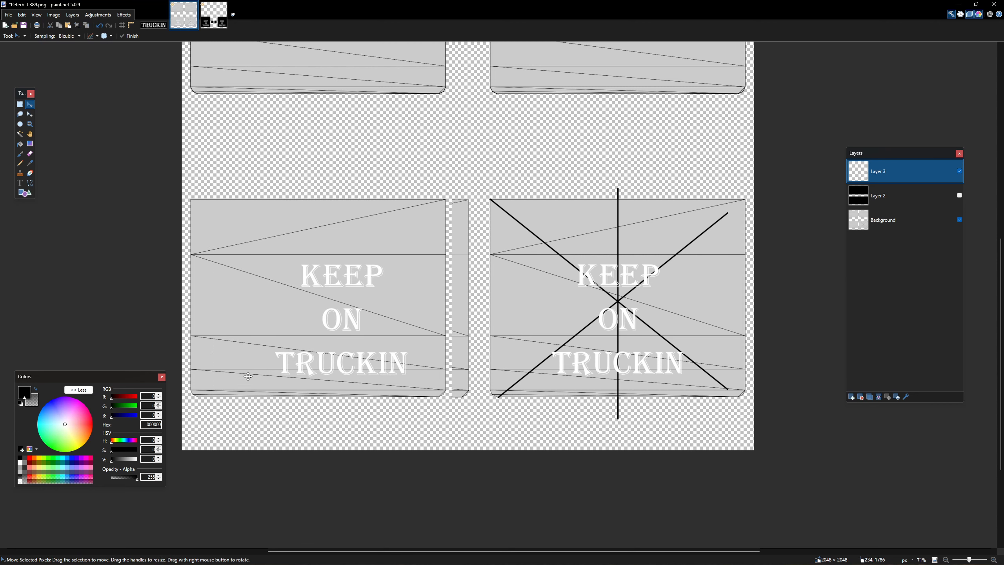
click(19, 105)
drag(448, 195, 481, 408)
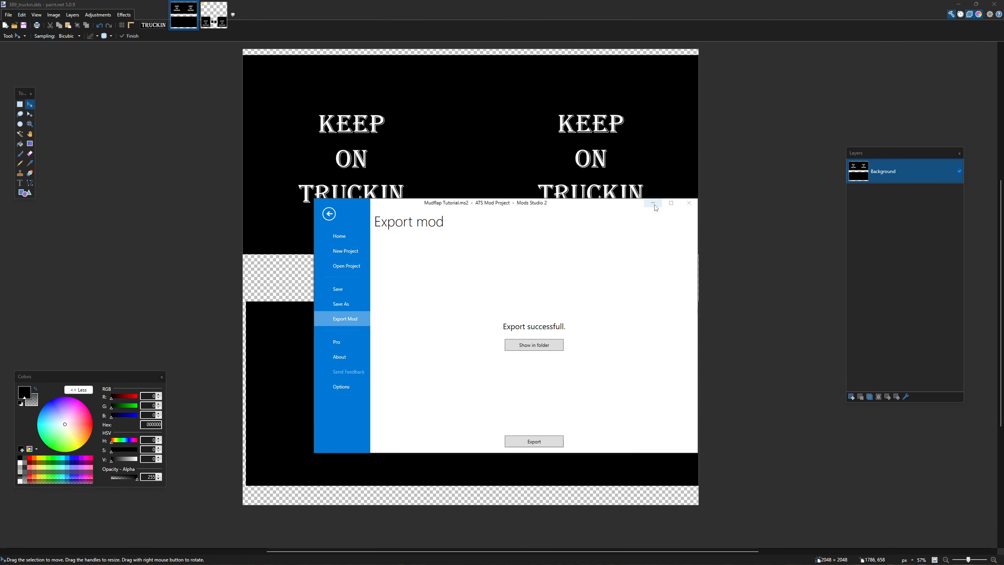
Return from the export page to the project in Mods Studio 2, minimise it, and switch to American Truck Simulator.
click(653, 203)
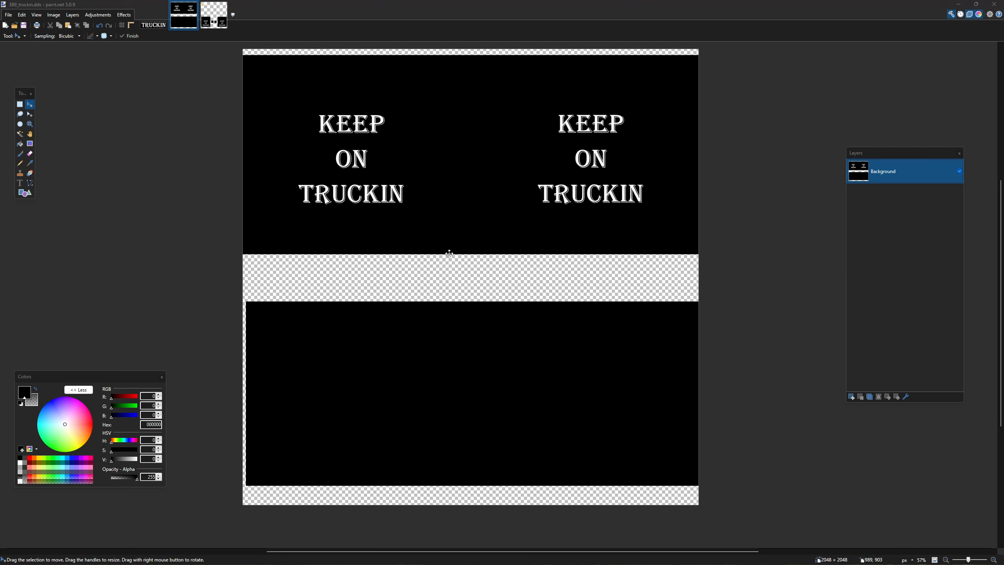
mouse_move(644, 561)
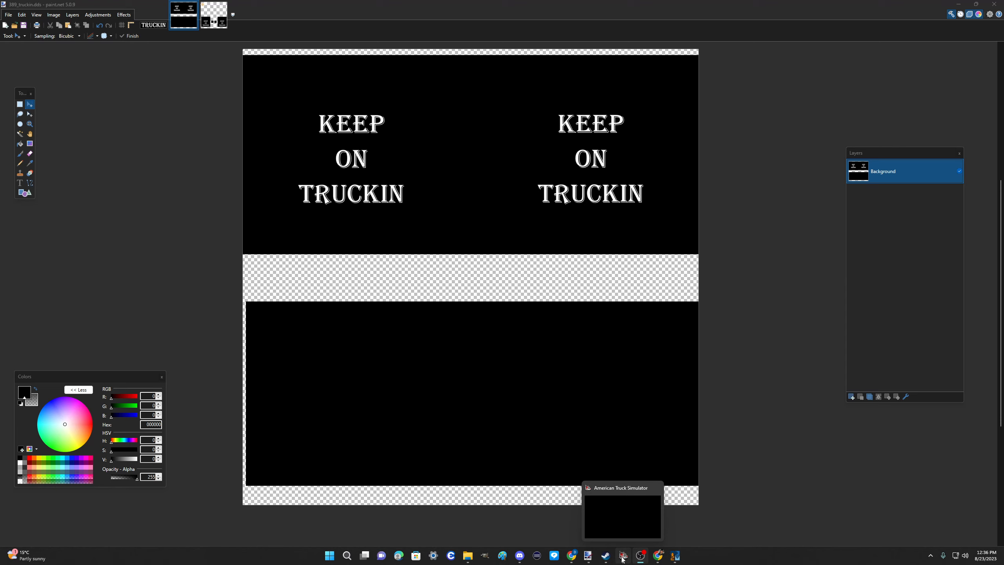
click(674, 556)
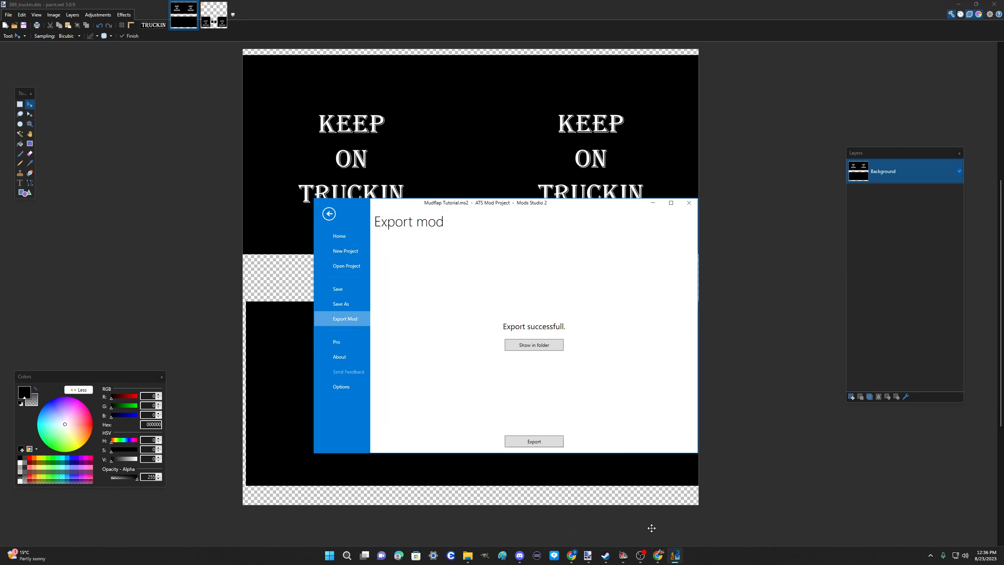
click(329, 214)
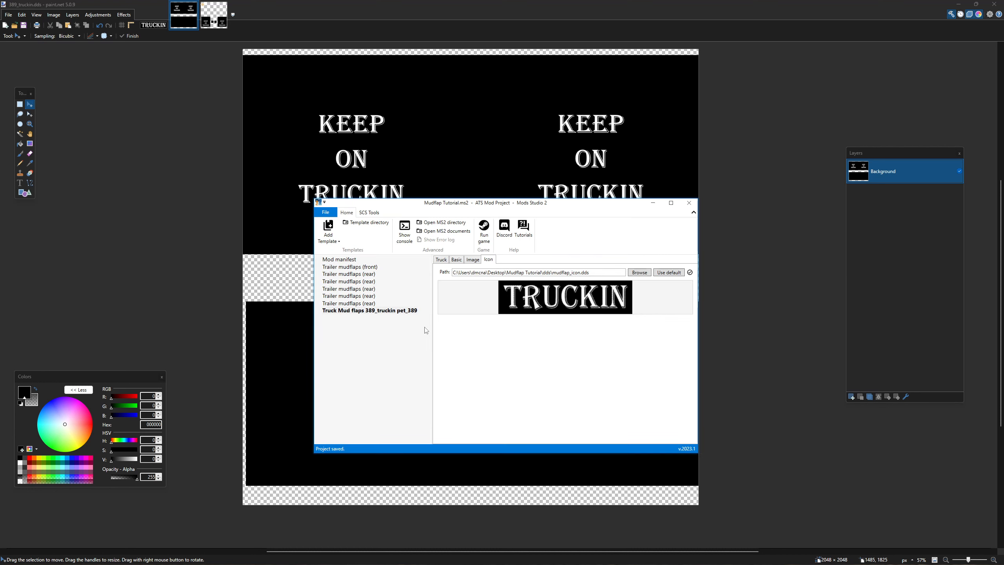
click(653, 203)
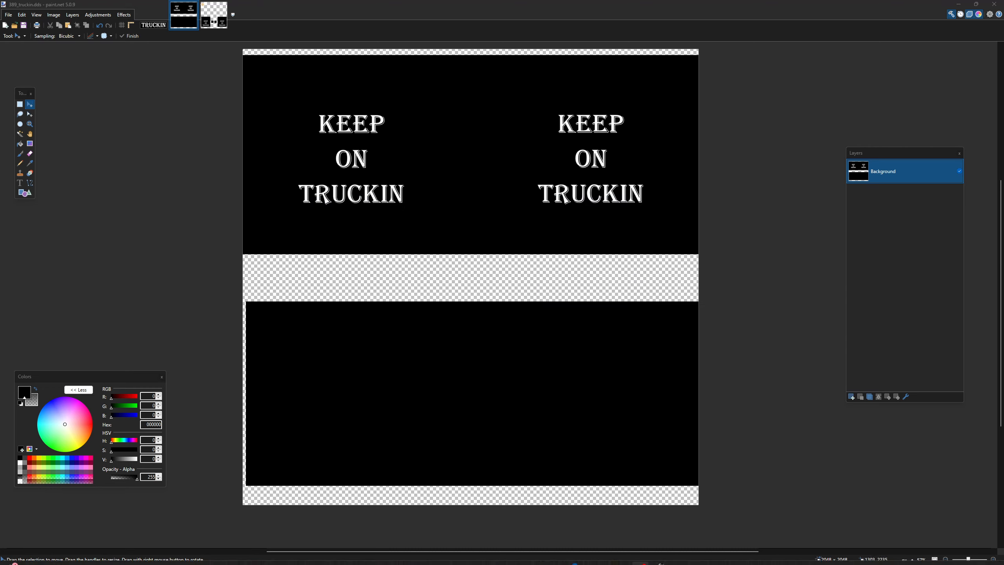
mouse_move(468, 556)
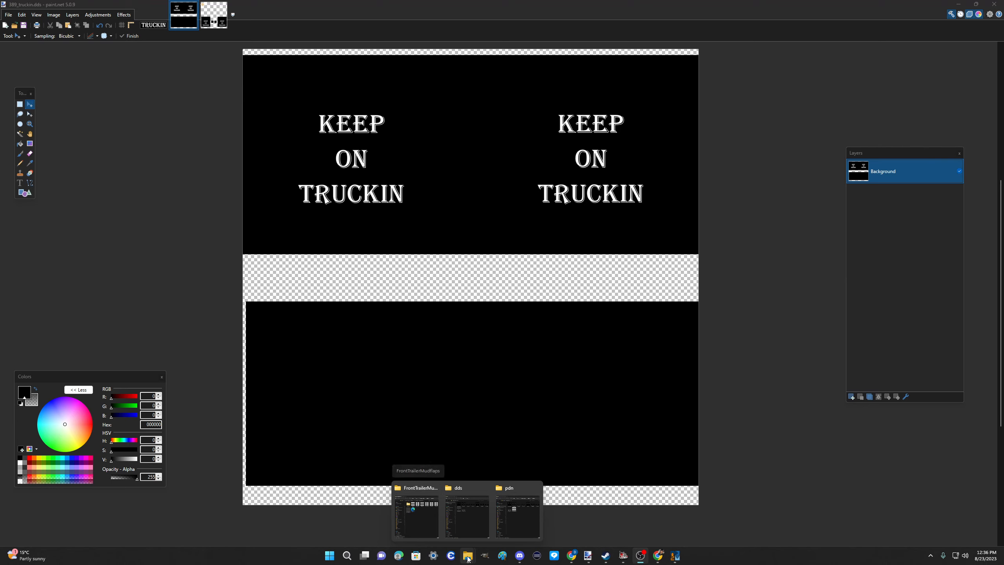
click(622, 556)
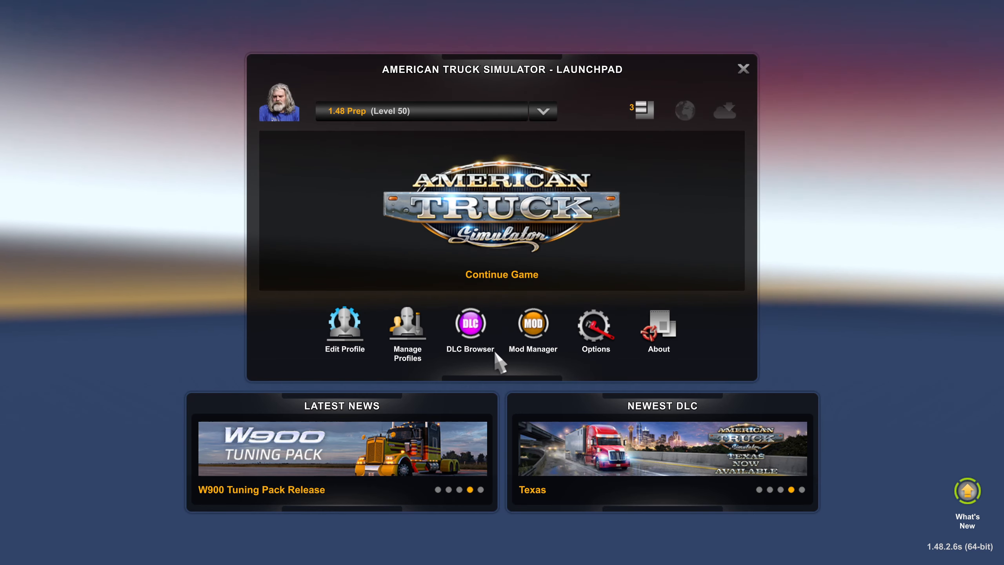
Continue the game with the 1.48 Prep profile and open the Peterbilt 389 from the owned trucks for upgrading.
click(503, 277)
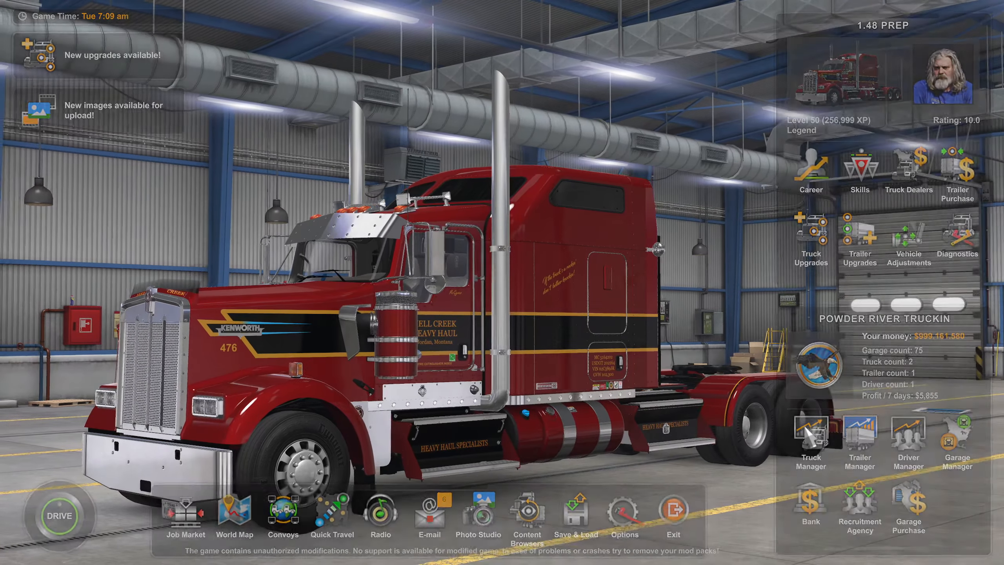
click(804, 434)
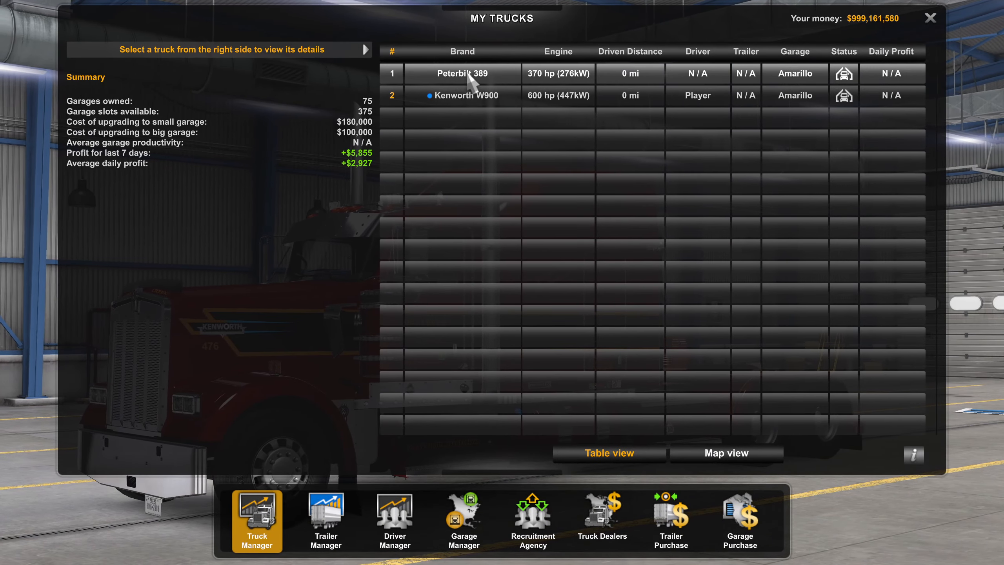
click(468, 75)
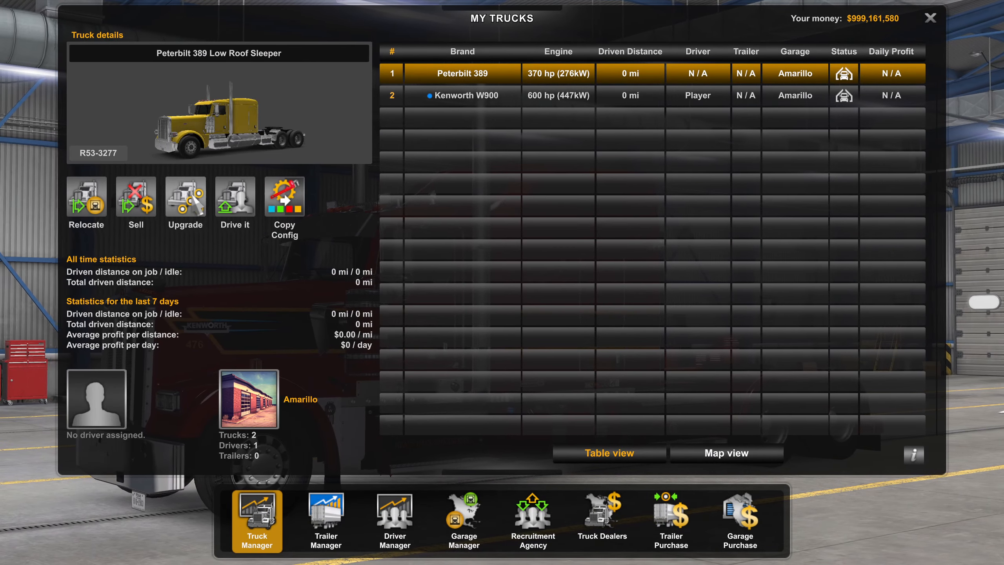
click(185, 197)
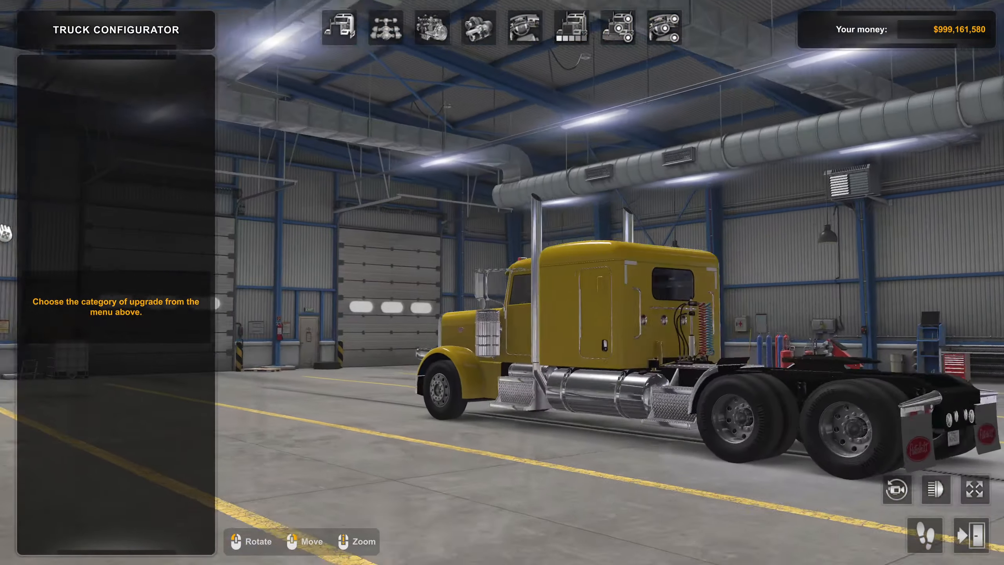
Preview the custom 389 Mudflap accessory on the Peterbilt's rear mudflaps and inspect it from behind and the side without the interface.
click(618, 28)
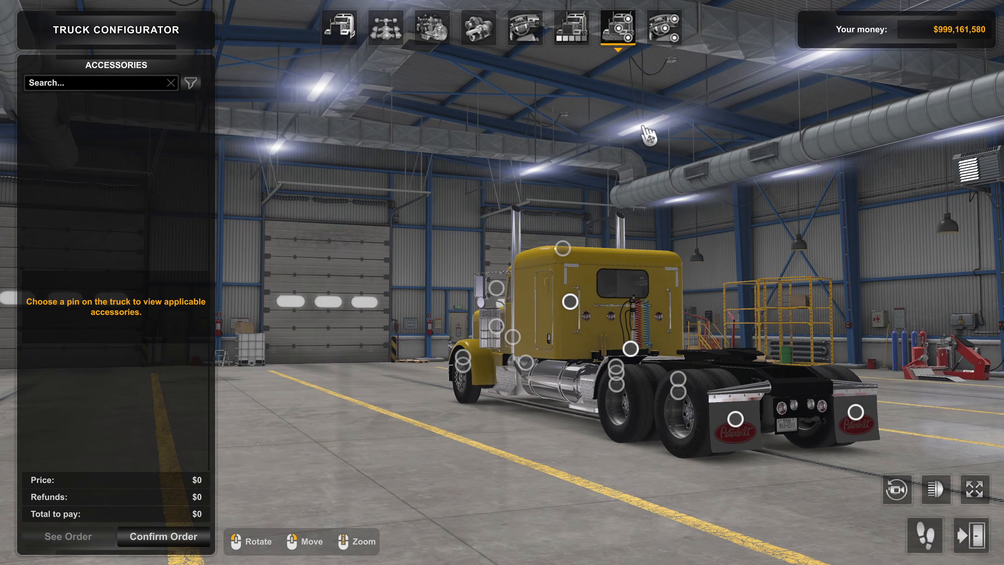
click(735, 421)
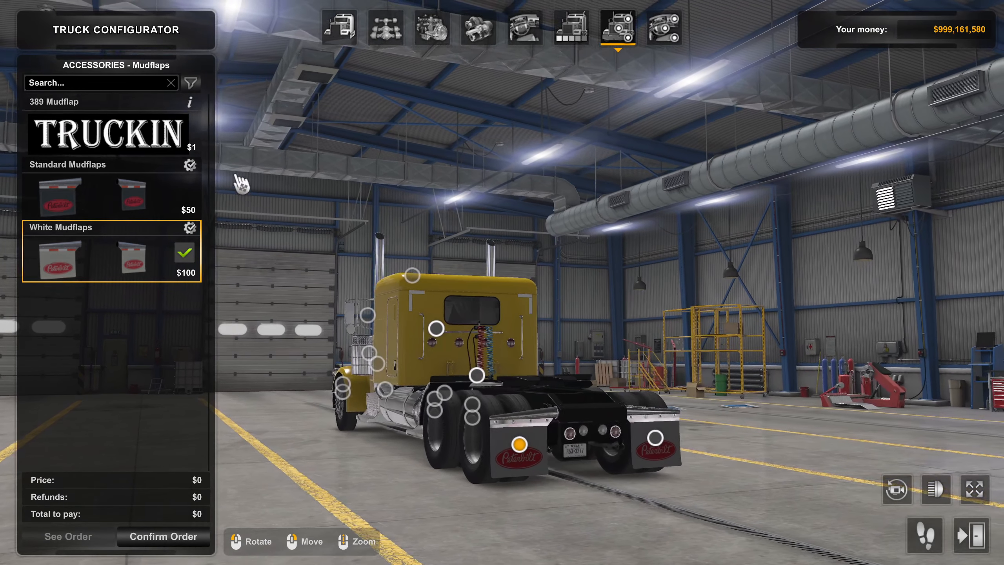
click(117, 142)
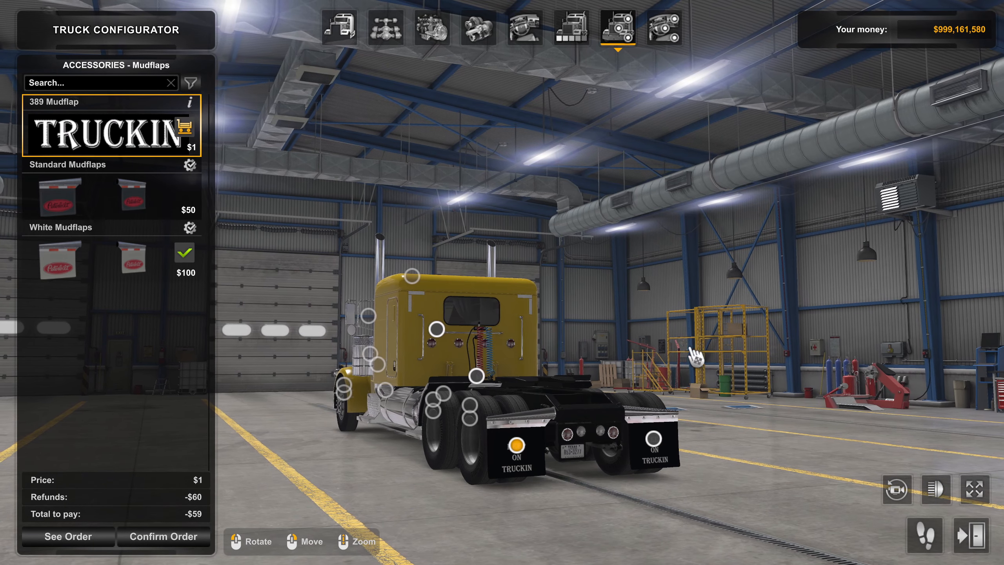
click(686, 348)
click(974, 489)
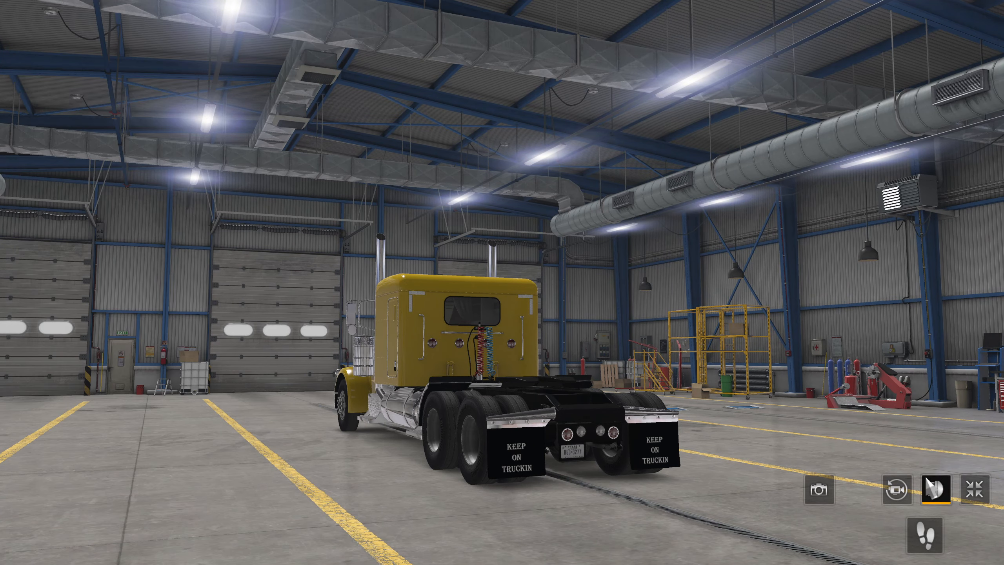
drag(780, 455, 682, 459)
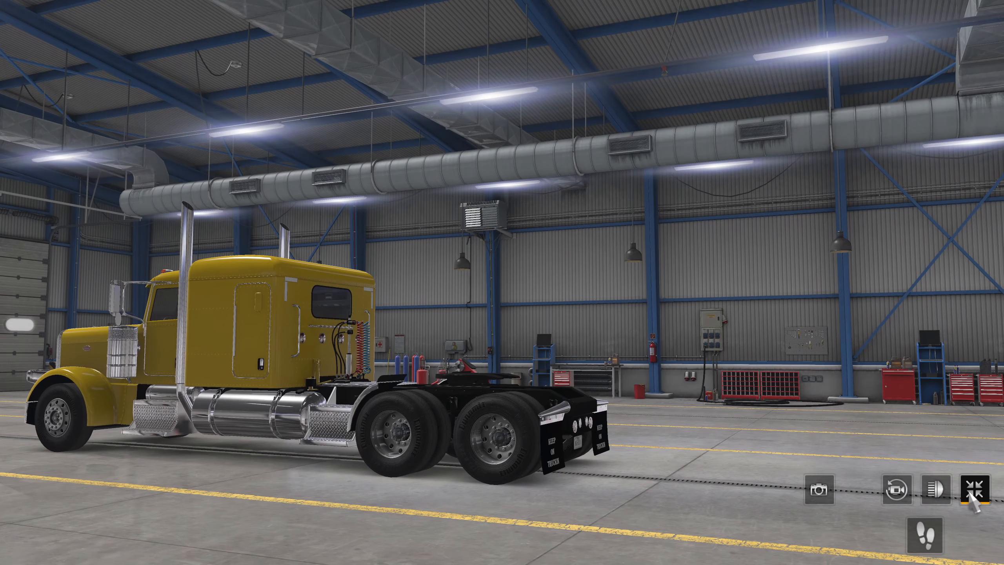
click(970, 495)
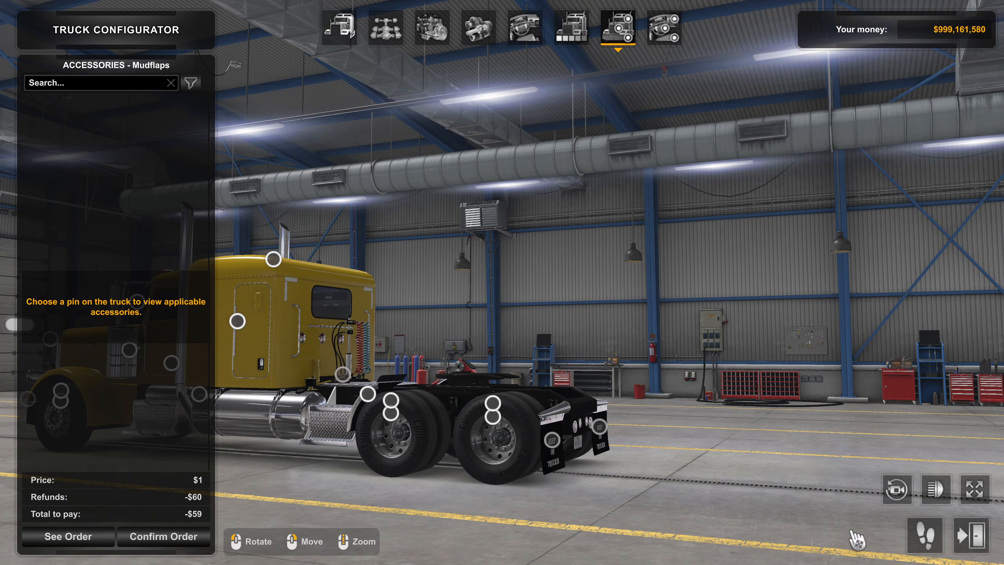
Leave the truck configurator, cancelling all new modifications, and close the owned trucks list.
click(952, 533)
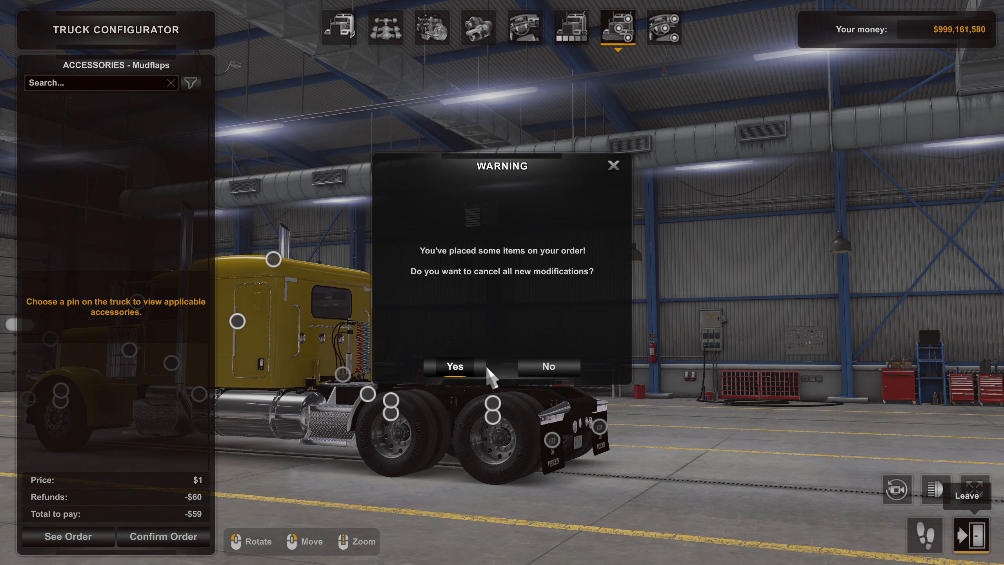
click(455, 366)
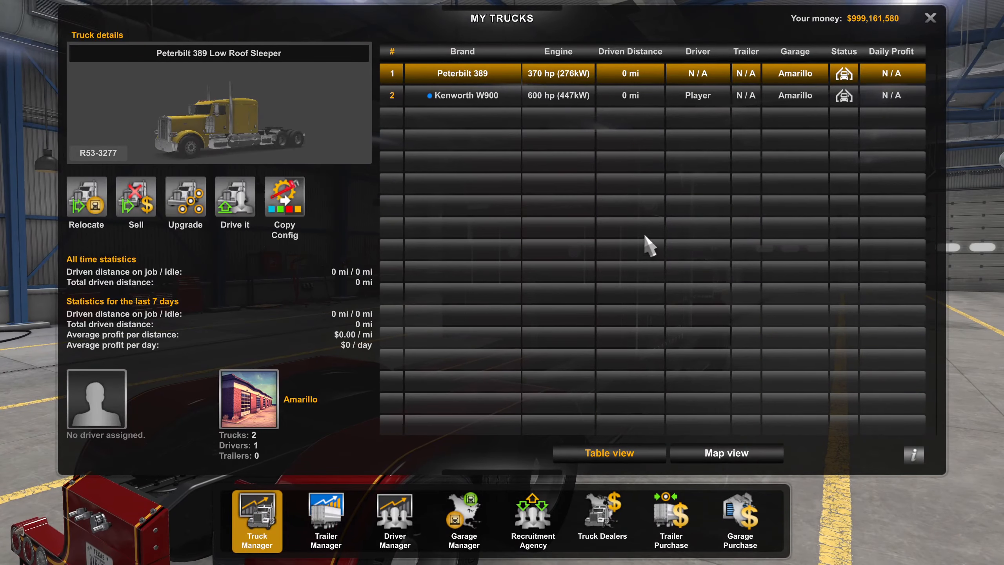
click(923, 20)
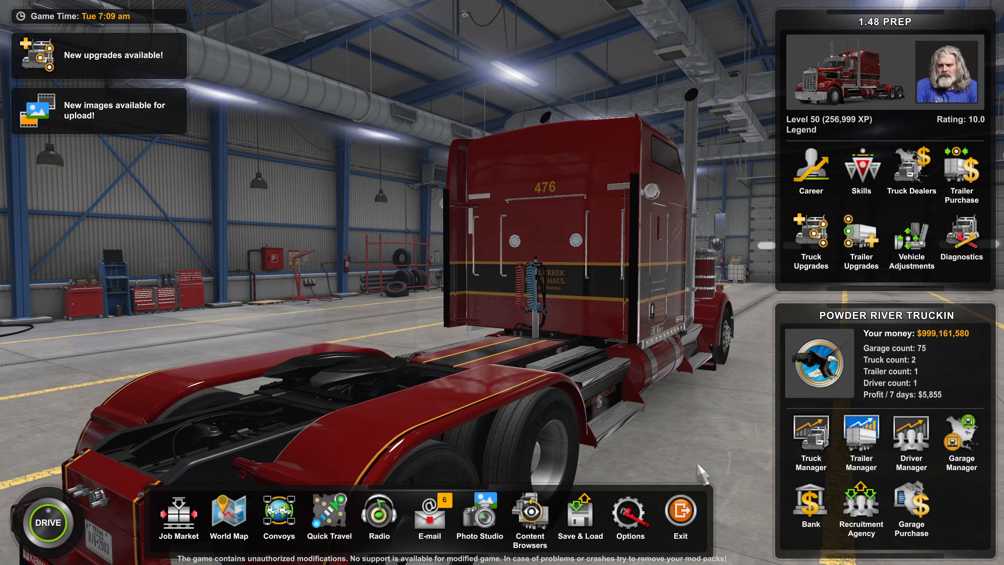
Quit American Truck Simulator completely and confirm the exit.
click(683, 516)
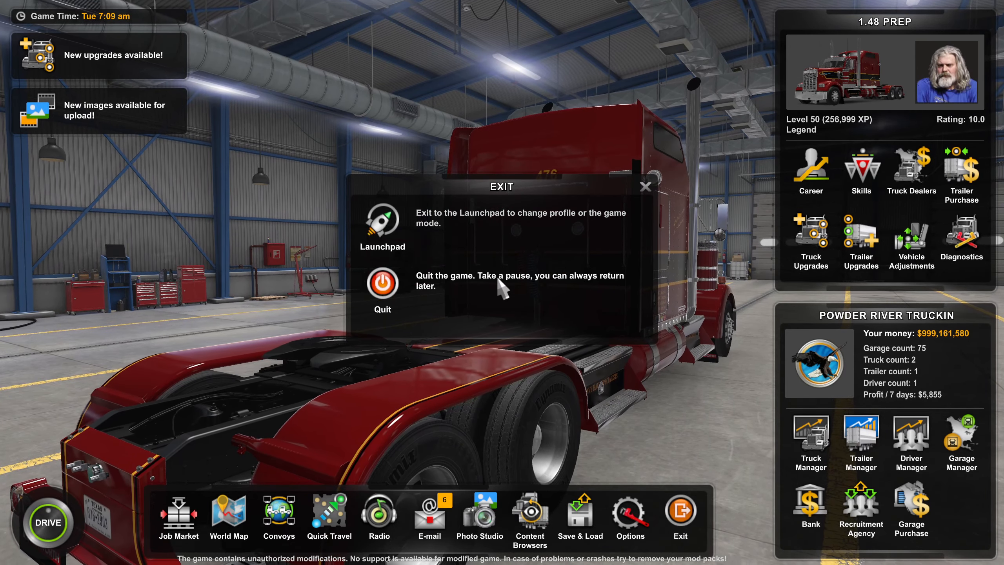
click(498, 281)
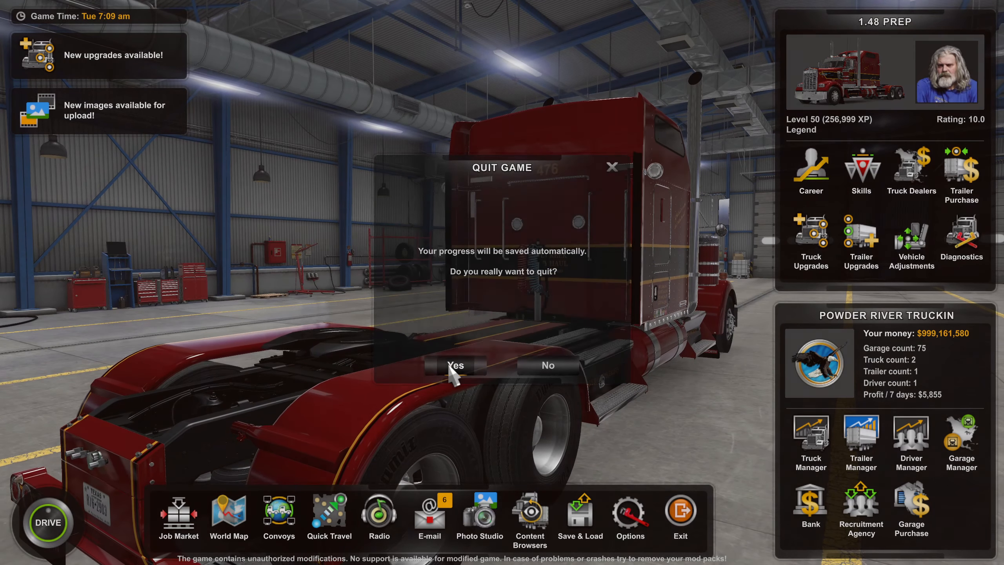
click(455, 365)
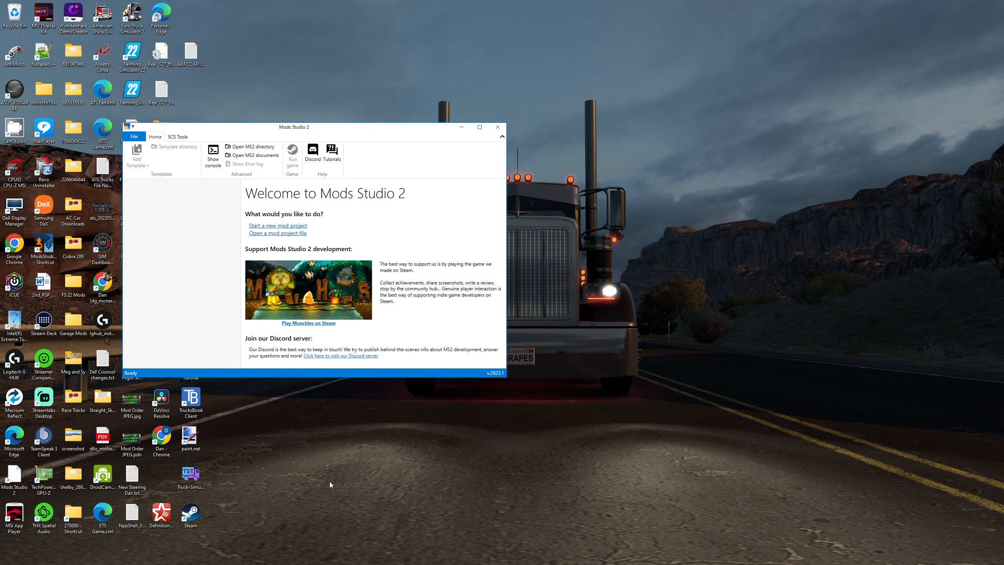
In Mods Studio 2, open the recent project Mudflap Tutorial.ms2 and add another Trailer mudflaps (front) template.
drag(368, 127, 561, 213)
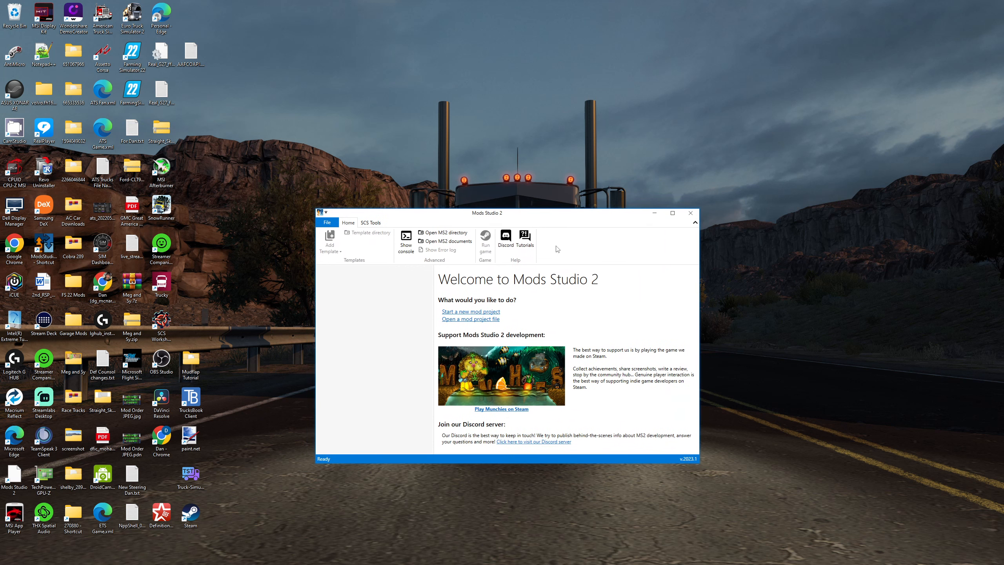
click(469, 321)
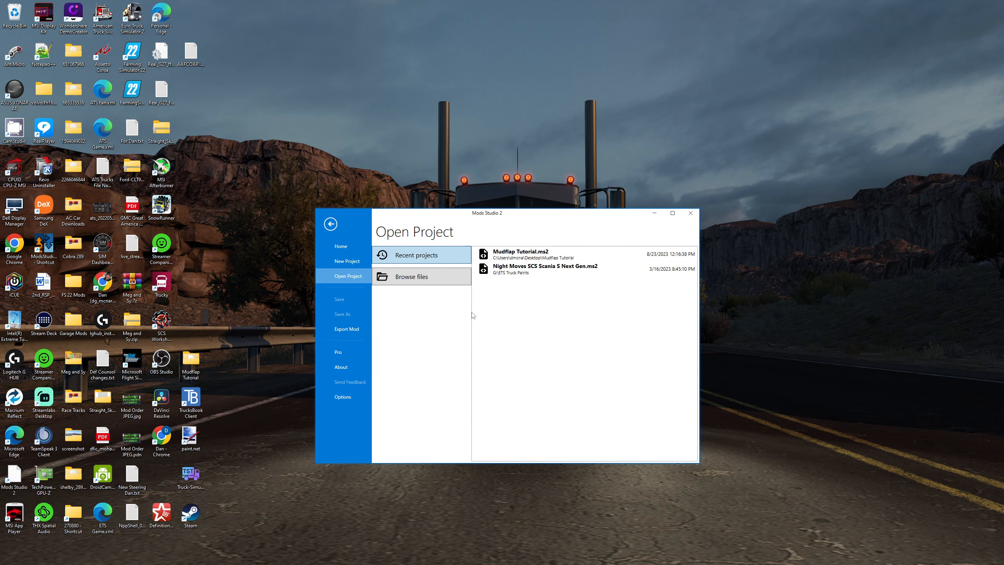
click(517, 255)
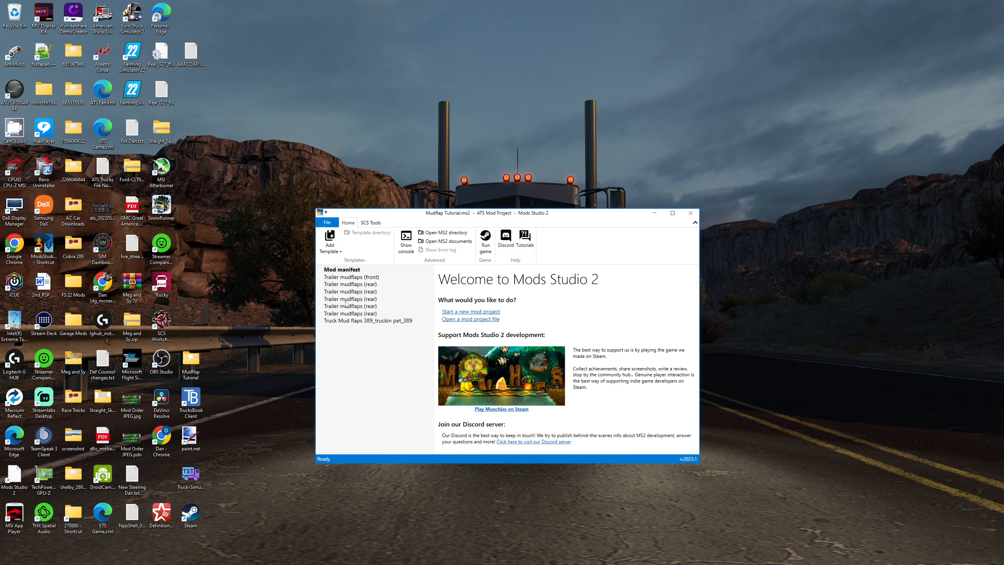
click(330, 245)
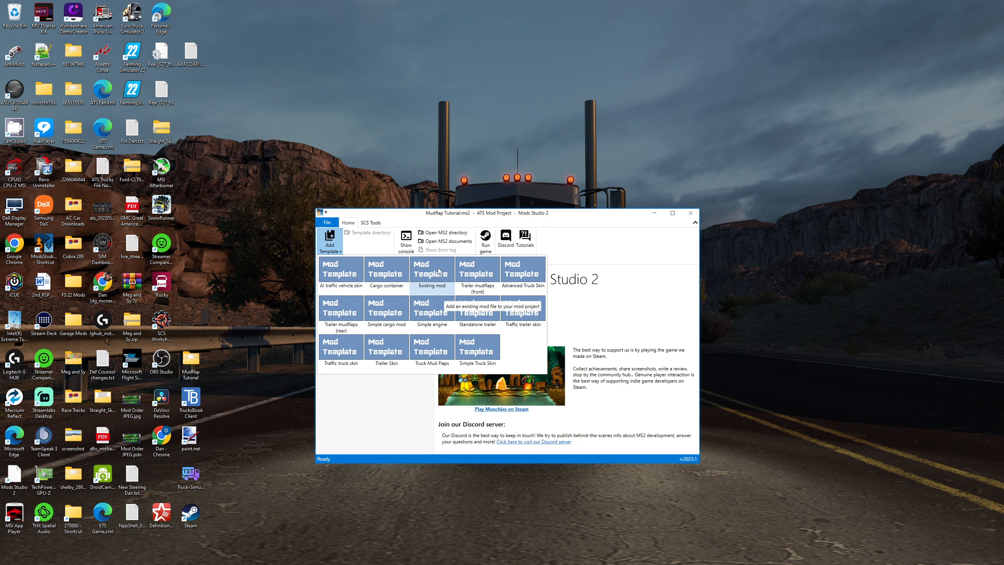
click(473, 275)
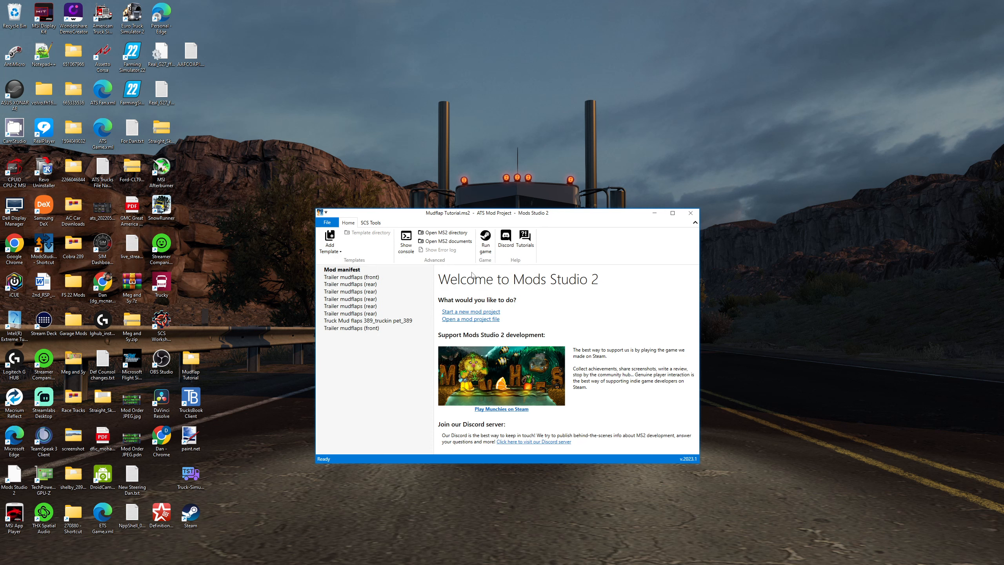
Replace the last Trailer mudflaps (front) template with a Trailer mudflaps (rear) one and view the images in its template directory.
click(359, 329)
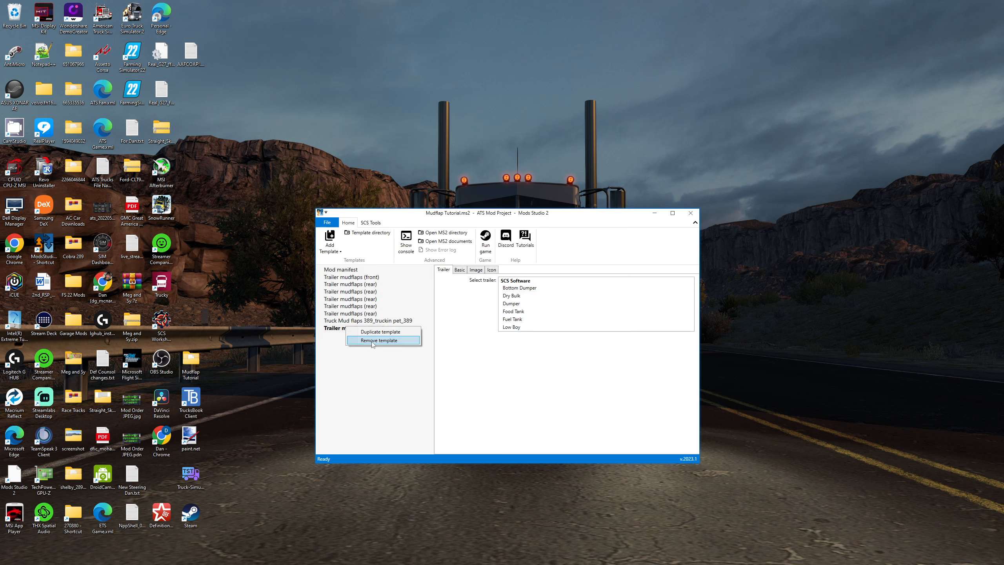
click(372, 341)
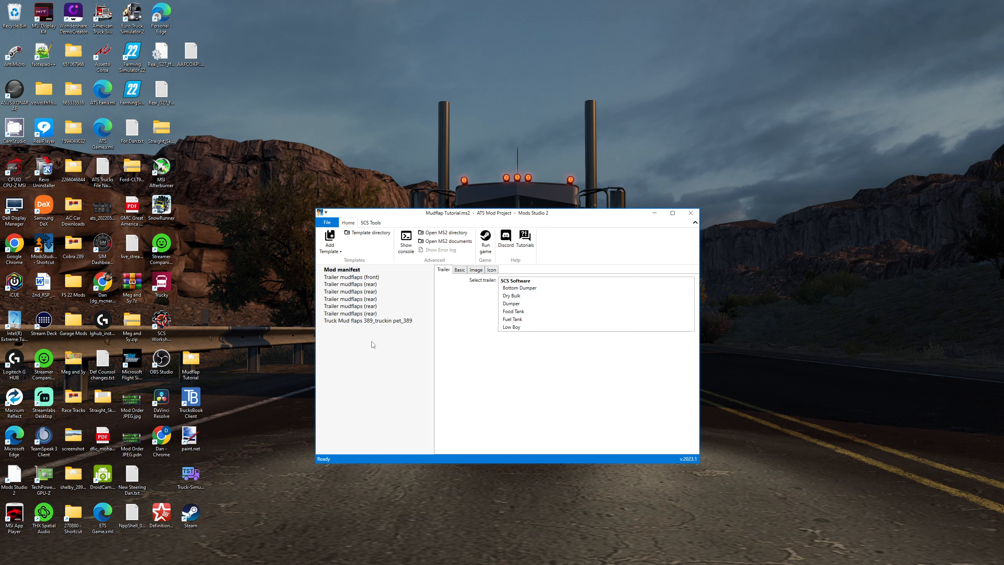
click(333, 245)
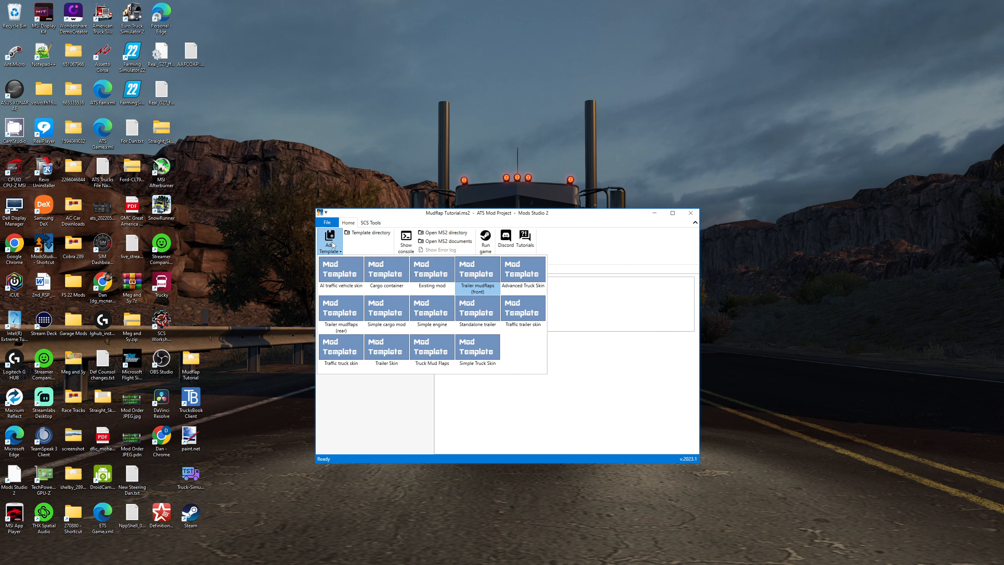
click(343, 314)
click(351, 330)
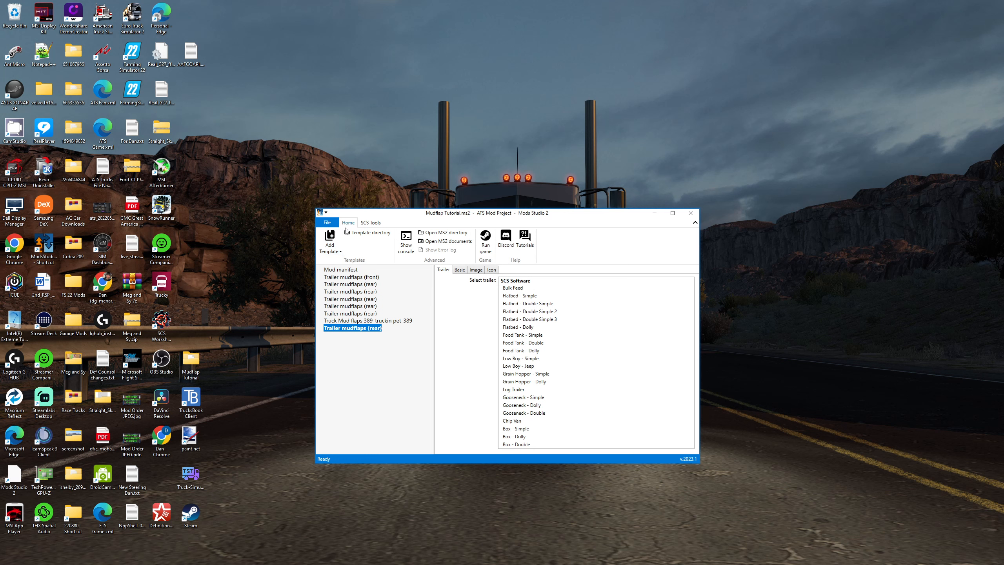
click(358, 234)
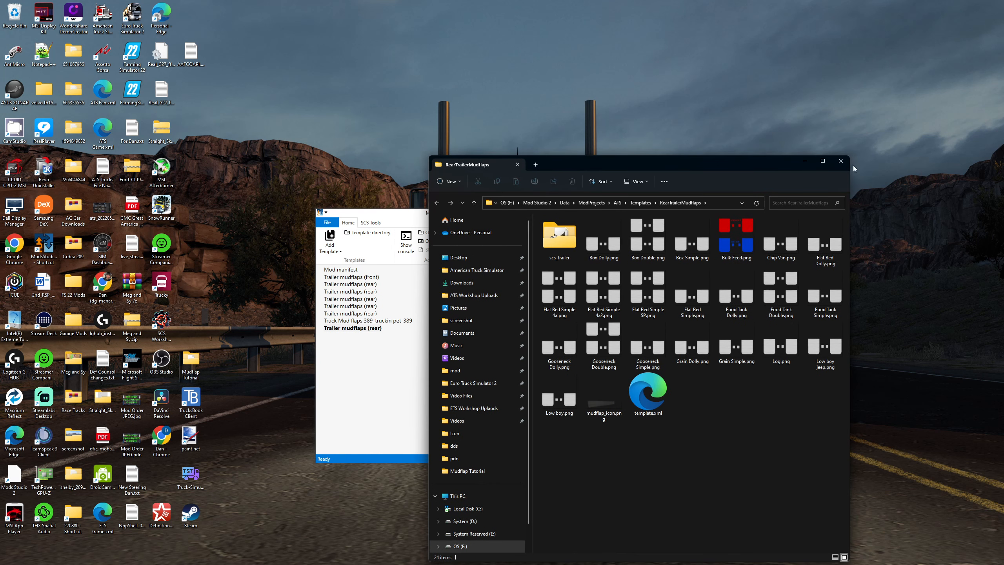
click(841, 161)
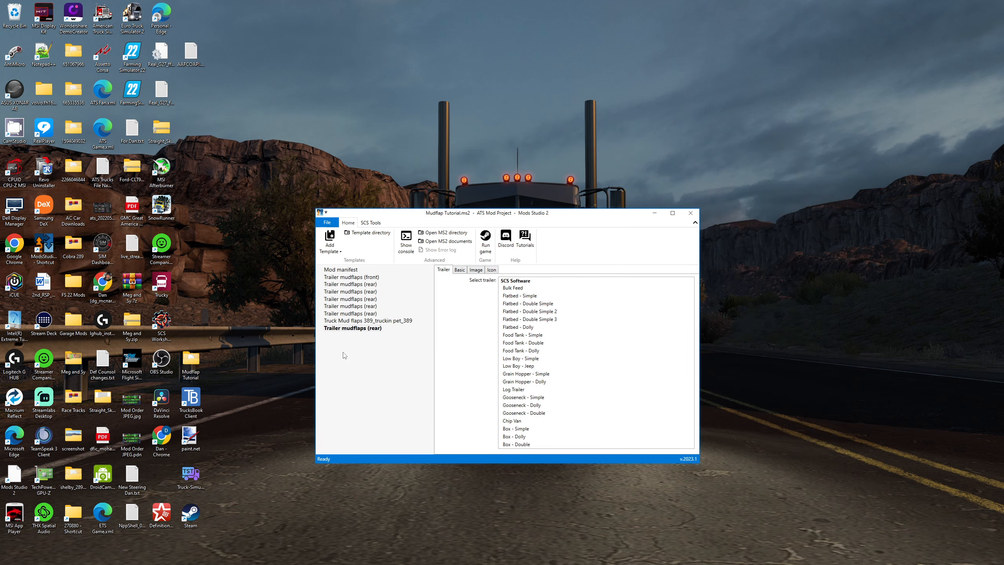
Remove the last Trailer mudflaps (rear) template and add a Trailer mudflaps (front) template, displaying its choice of trailers.
right_click(345, 331)
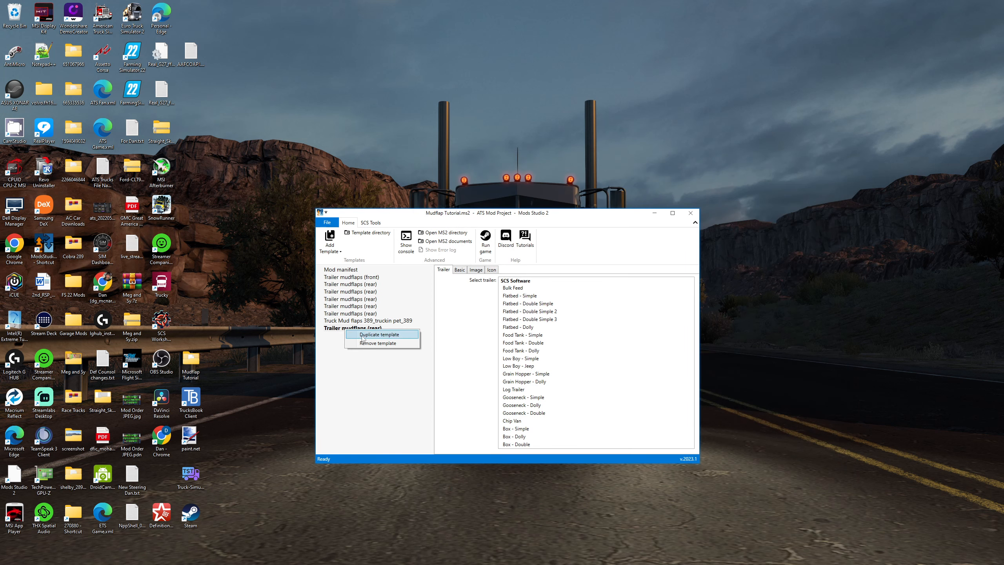
click(382, 344)
click(332, 245)
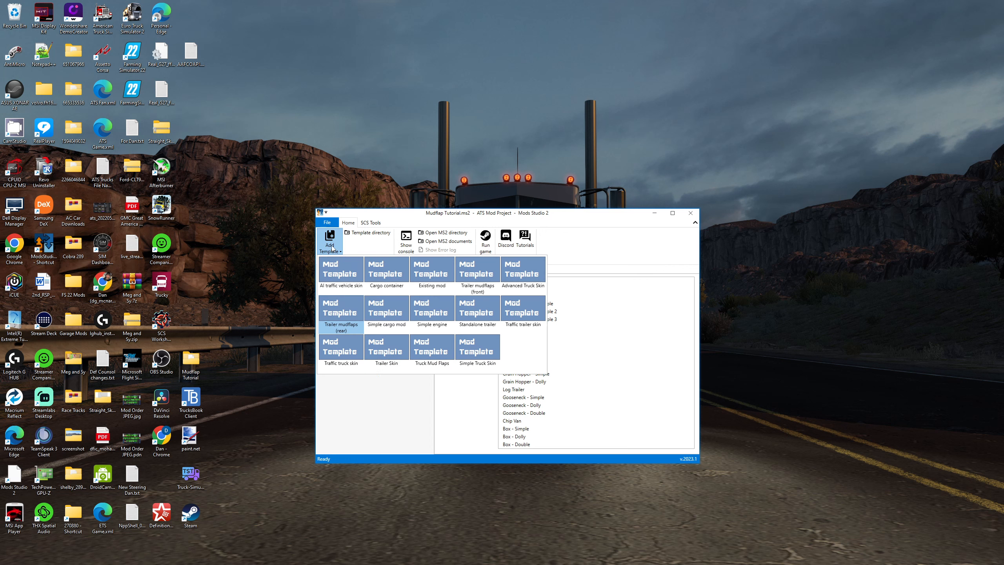
click(469, 274)
click(368, 330)
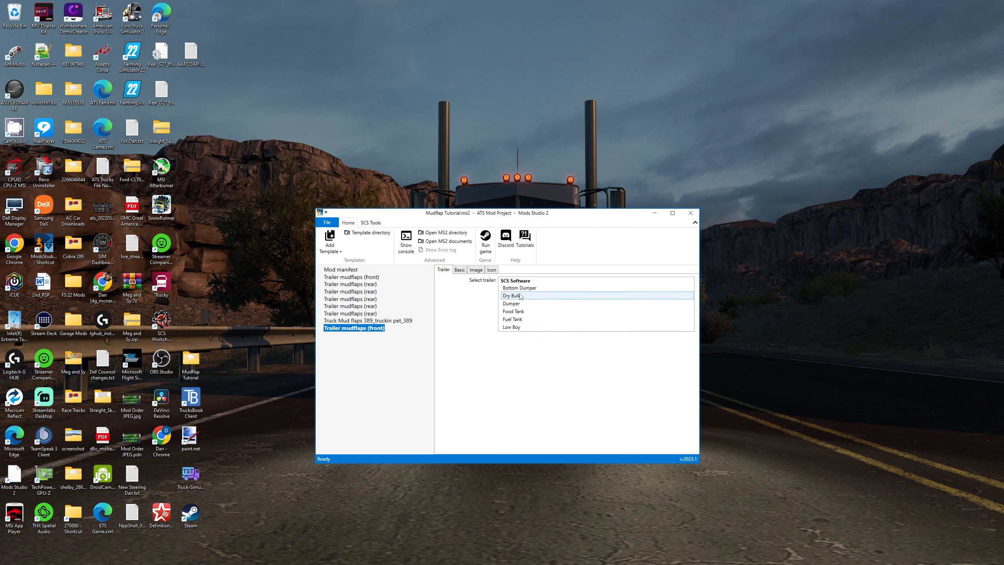
Close Mods Studio 2 and bring up the Windows taskbar on the desktop.
click(690, 216)
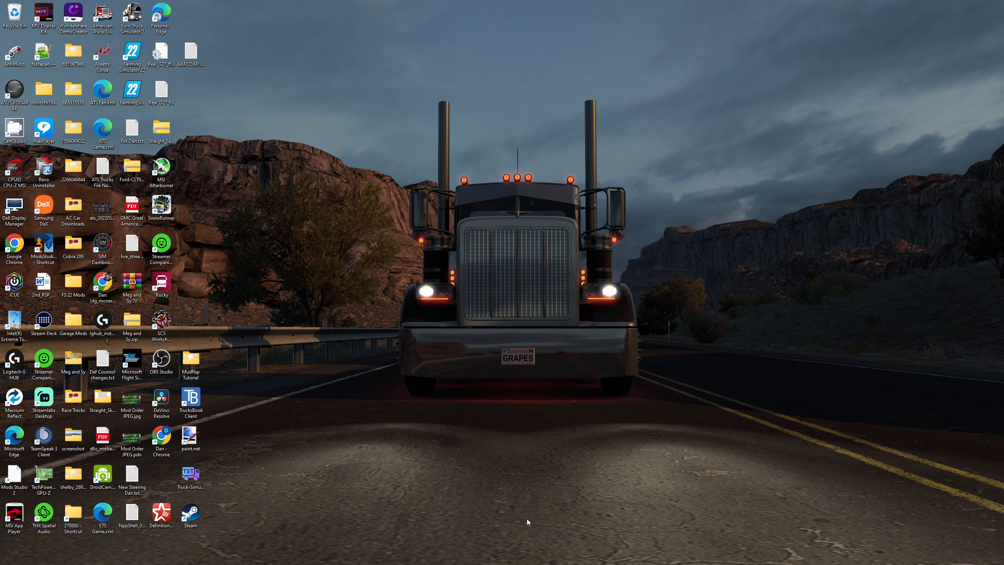
mouse_move(533, 564)
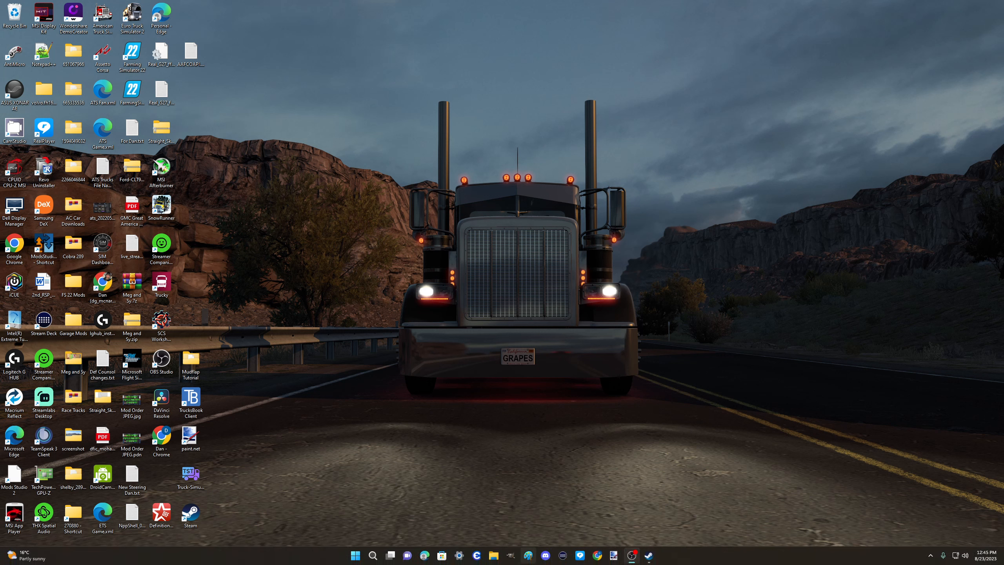